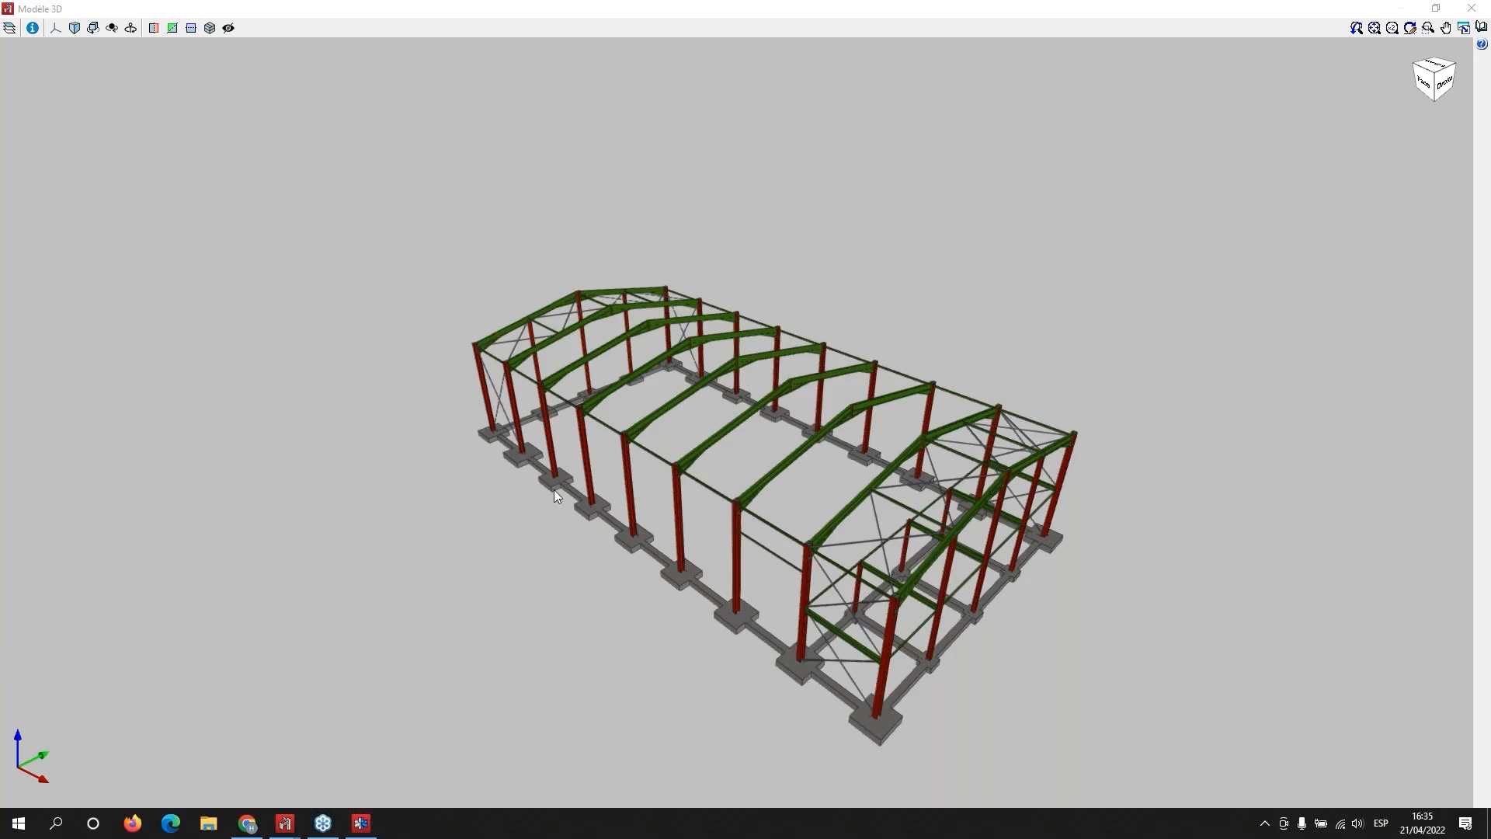
# Step: Examine the steel frame of the hangar and the bolted ridge connection of a portal frame in the 3D model
pyautogui.moveTo(814, 435); pyautogui.dragTo(744, 324, button='middle')
pyautogui.scroll(2, 744, 323)
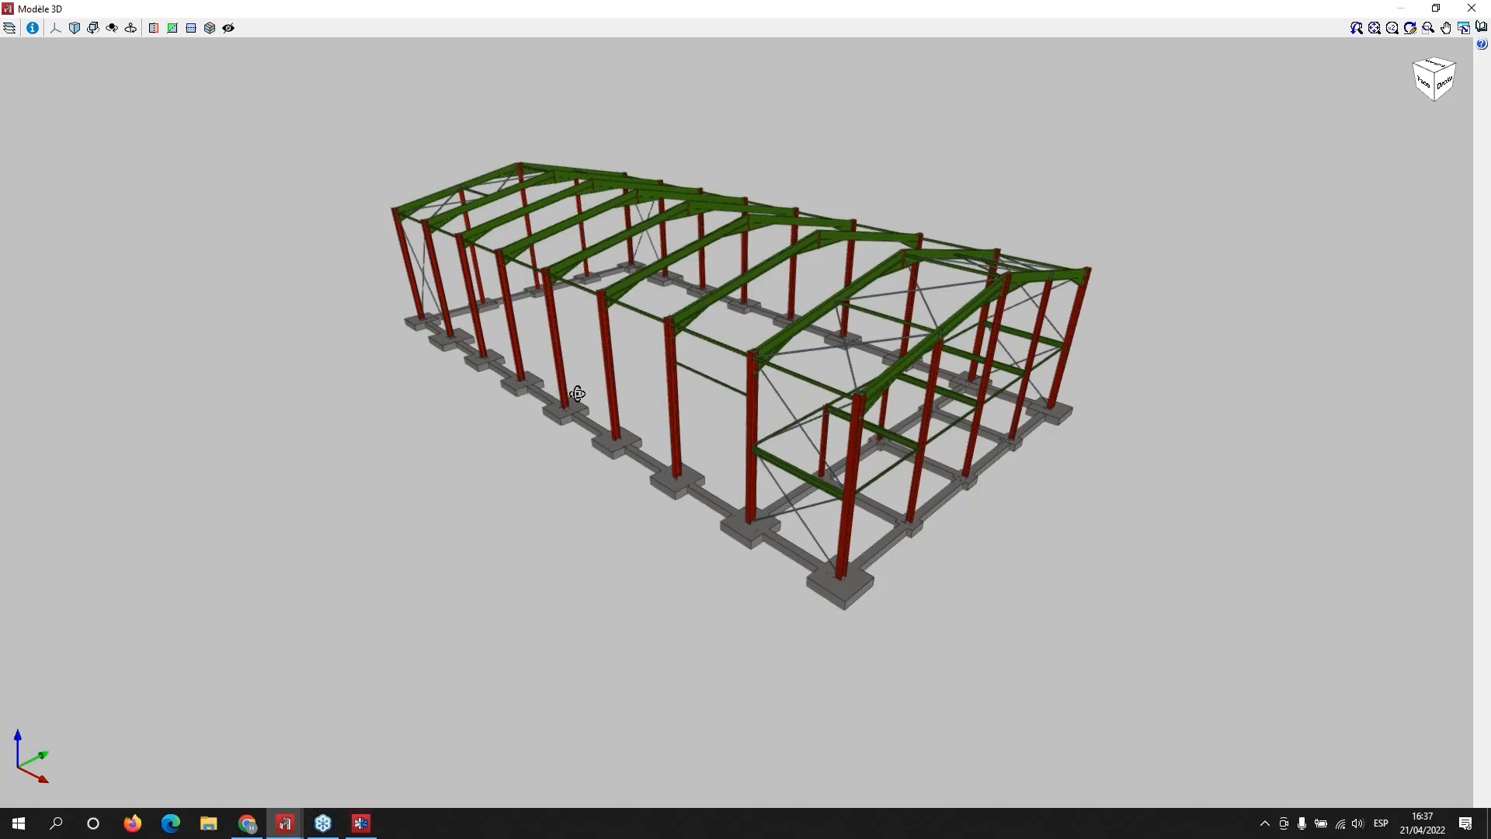
pyautogui.moveTo(642, 368)
pyautogui.mouseDown(button='middle')
pyautogui.moveTo(772, 359)
pyautogui.moveTo(819, 395)
pyautogui.moveTo(979, 430)
pyautogui.moveTo(738, 466)
pyautogui.moveTo(560, 435)
pyautogui.moveTo(538, 390)
pyautogui.moveTo(714, 313)
pyautogui.mouseUp(button='middle')
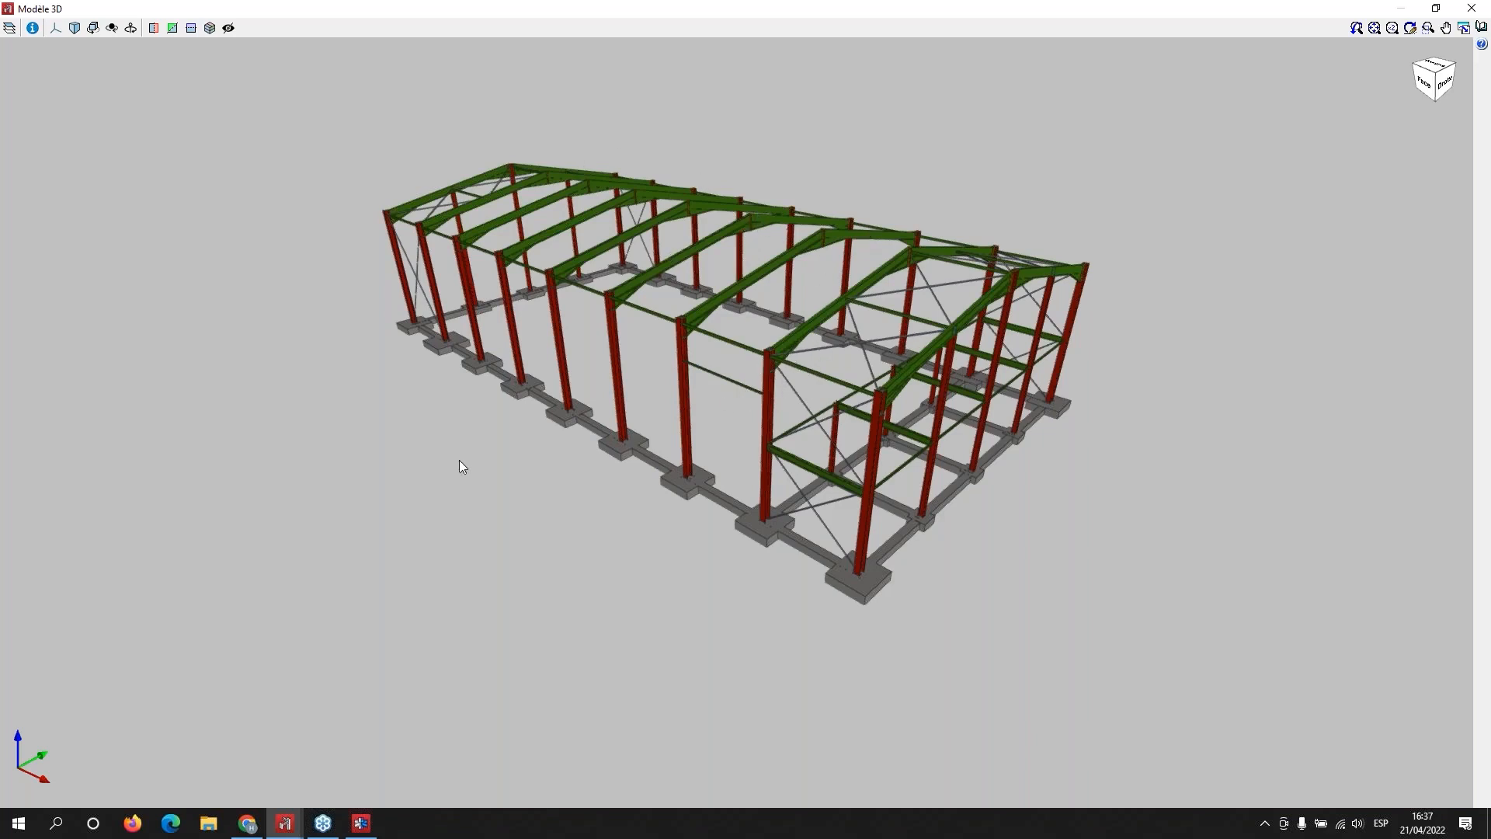
pyautogui.scroll(10, 794, 199)
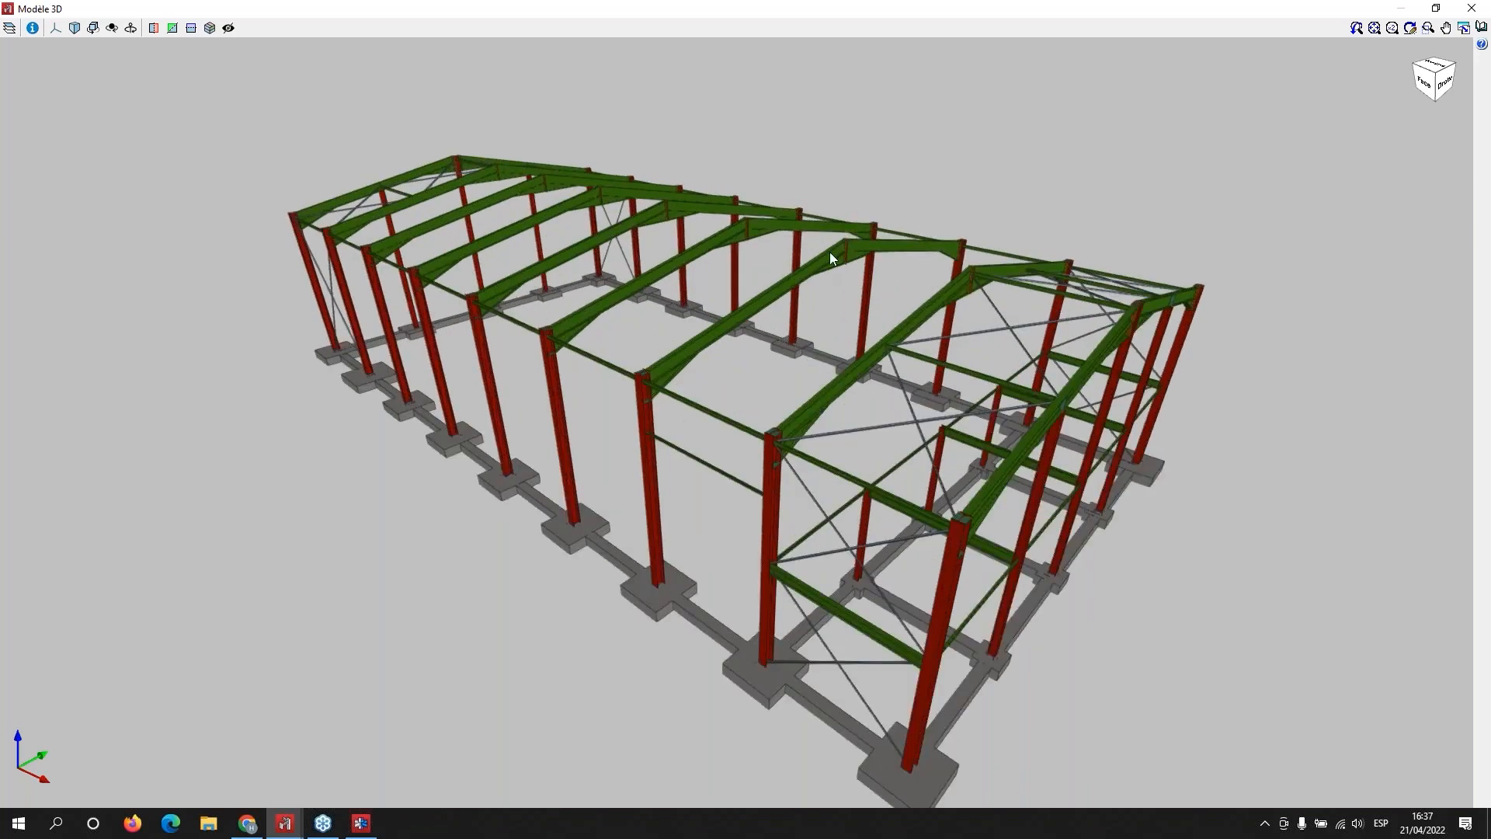
pyautogui.scroll(8, 891, 245)
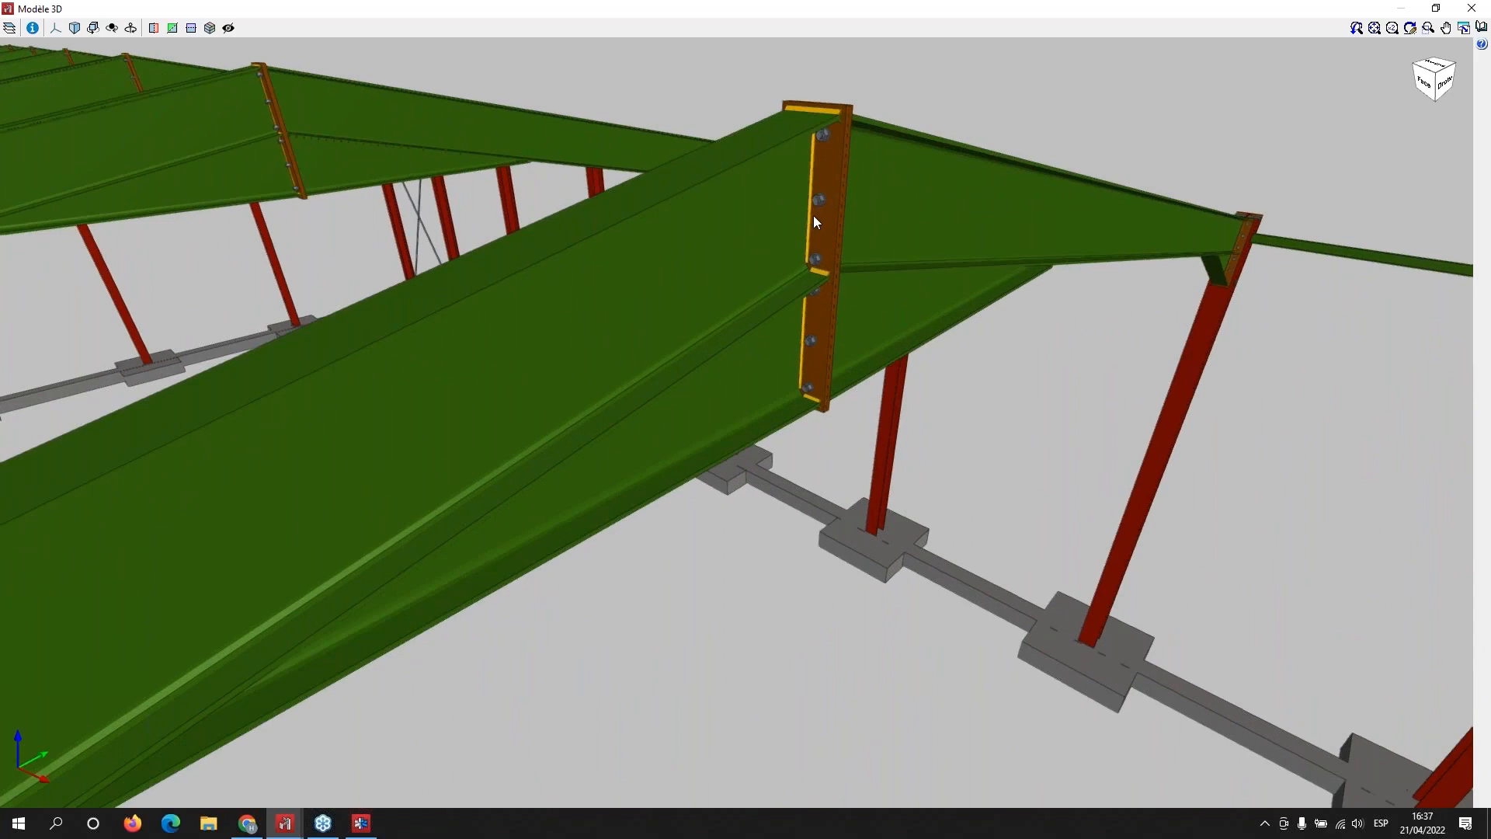
pyautogui.scroll(5, 822, 220)
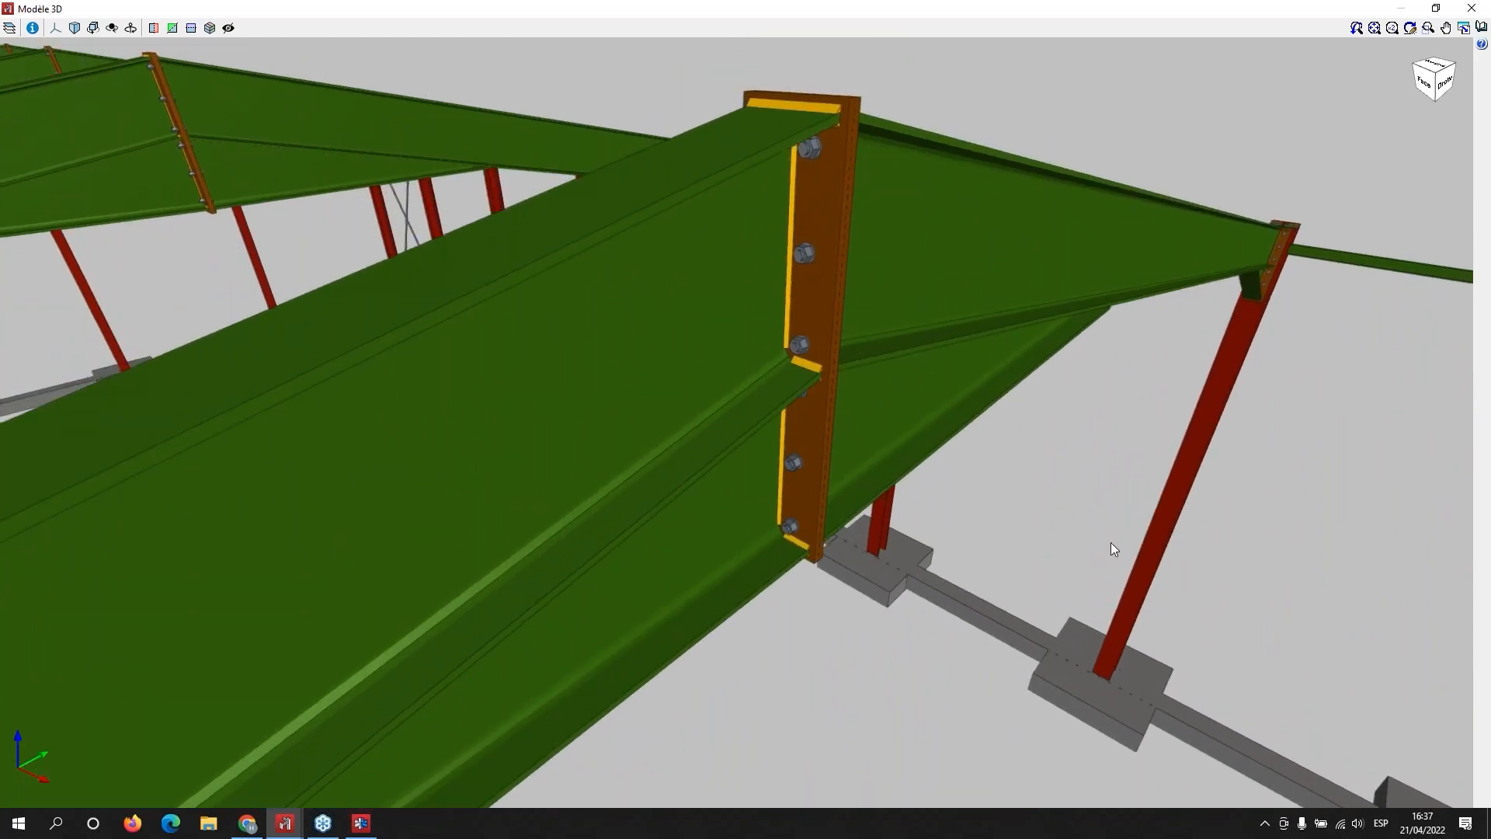
pyautogui.moveTo(958, 580); pyautogui.dragTo(797, 587, button='middle')
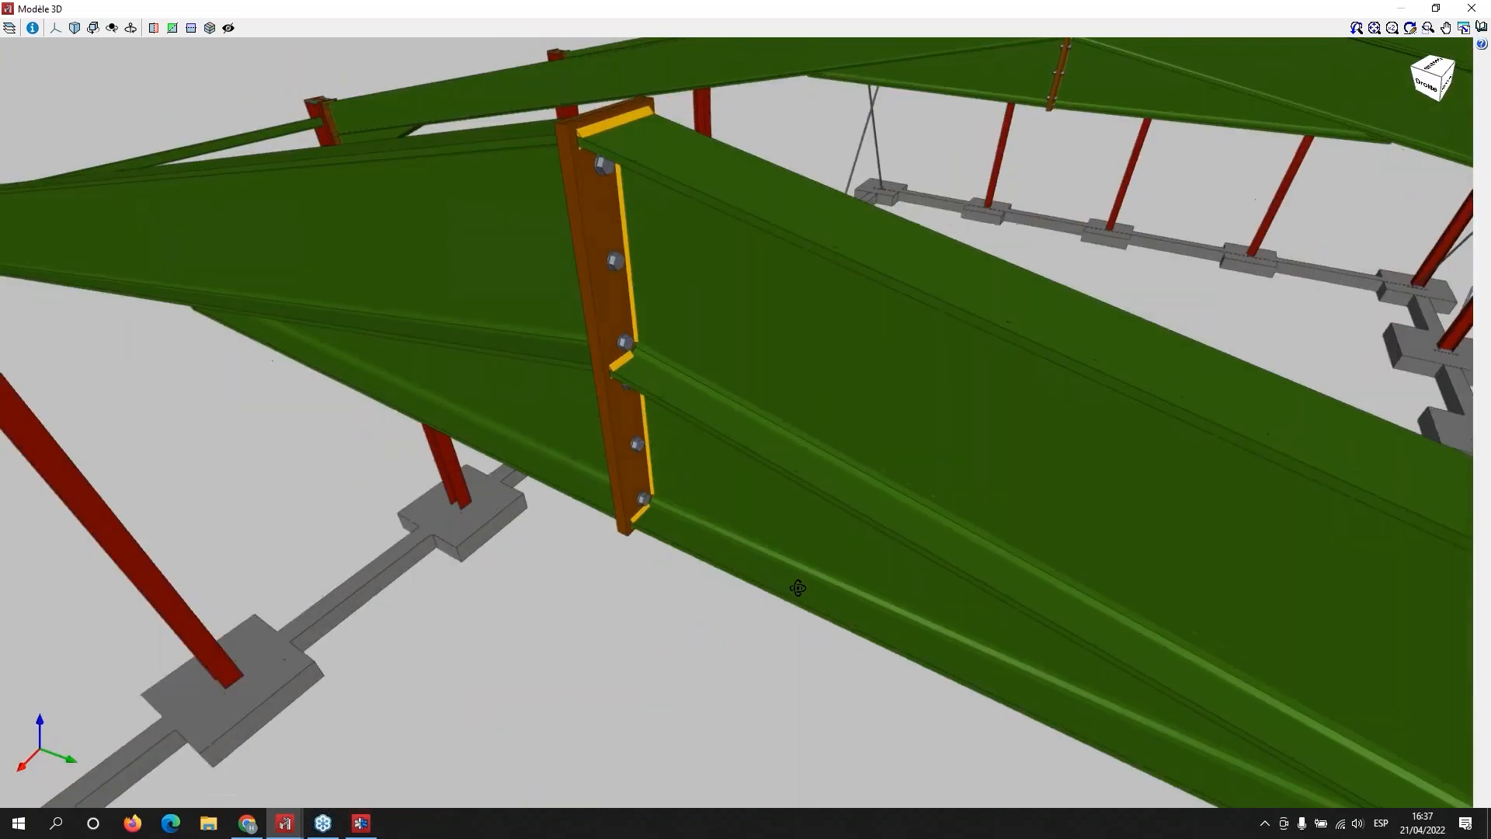
pyautogui.scroll(-3, 823, 591)
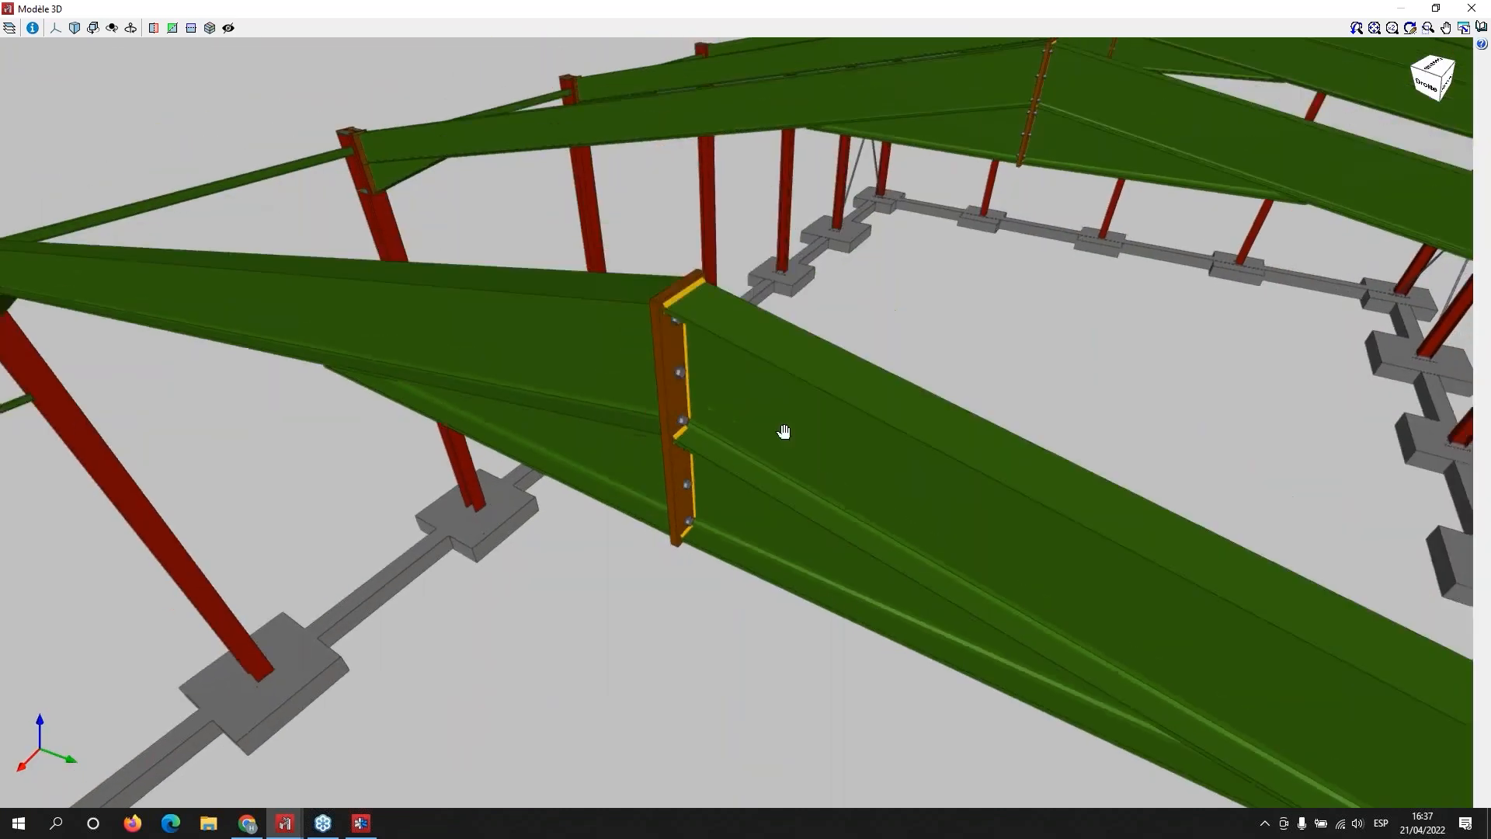
# Step: Inspect the column bases, footings and tie beams in the 3D model, and close the 3D view
pyautogui.moveTo(782, 433); pyautogui.dragTo(571, 198, button='middle')
pyautogui.moveTo(1108, 592); pyautogui.dragTo(559, 209, button='middle')
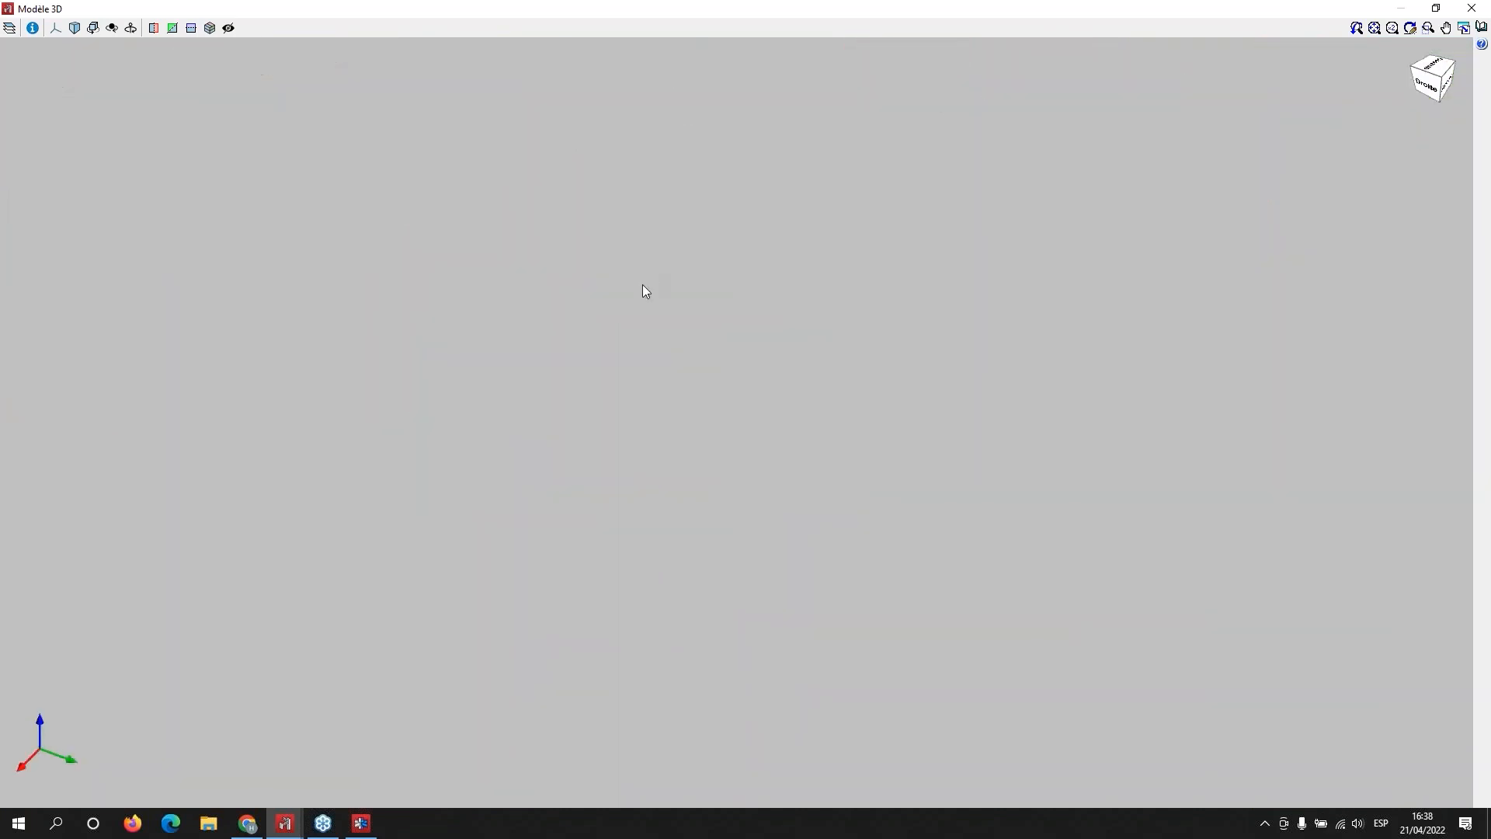
pyautogui.moveTo(644, 287); pyautogui.dragTo(927, 625, button='middle')
pyautogui.scroll(3, 931, 629)
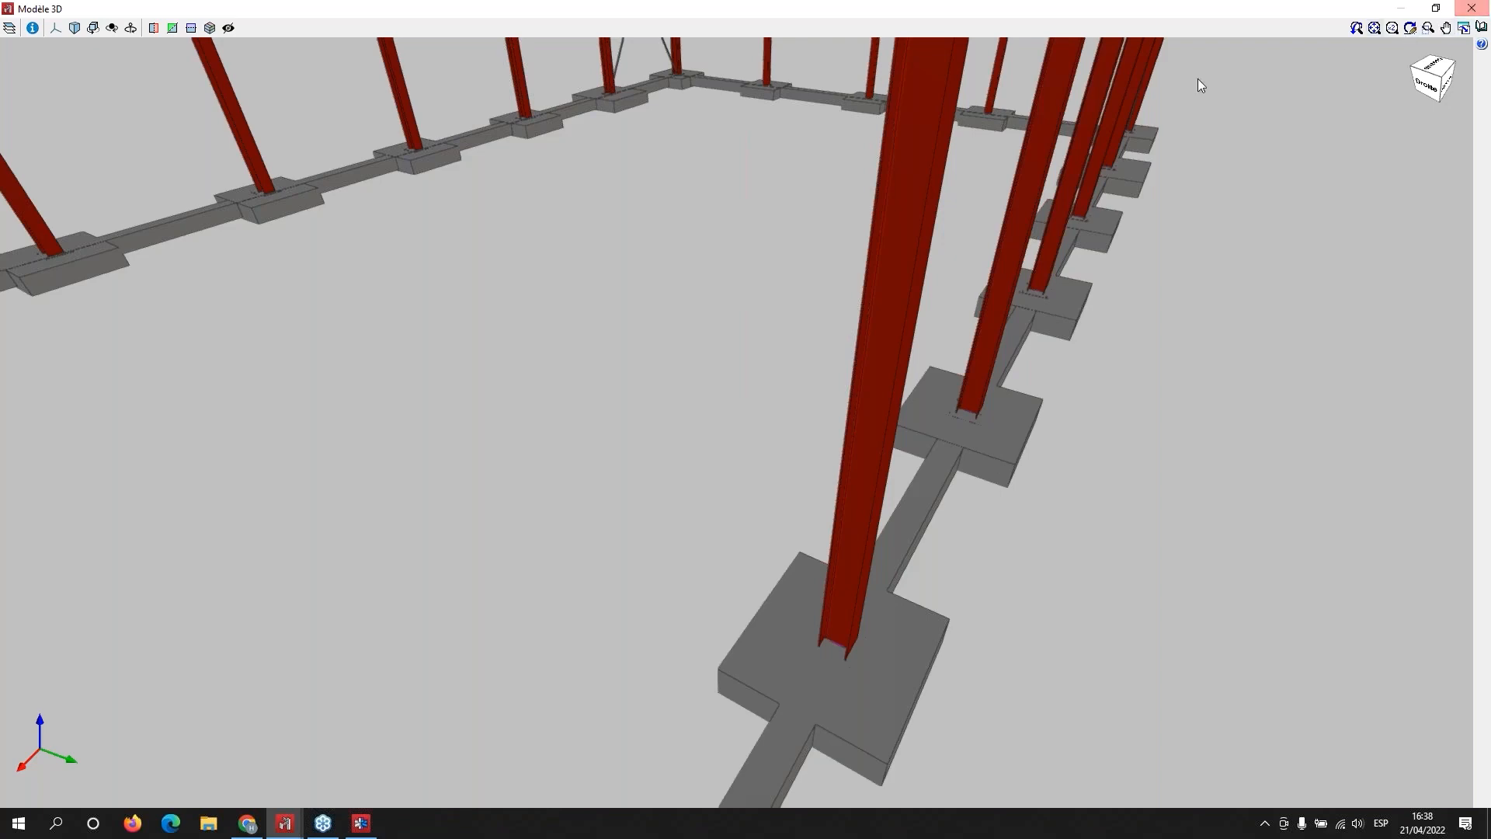
pyautogui.click(1470, 9)
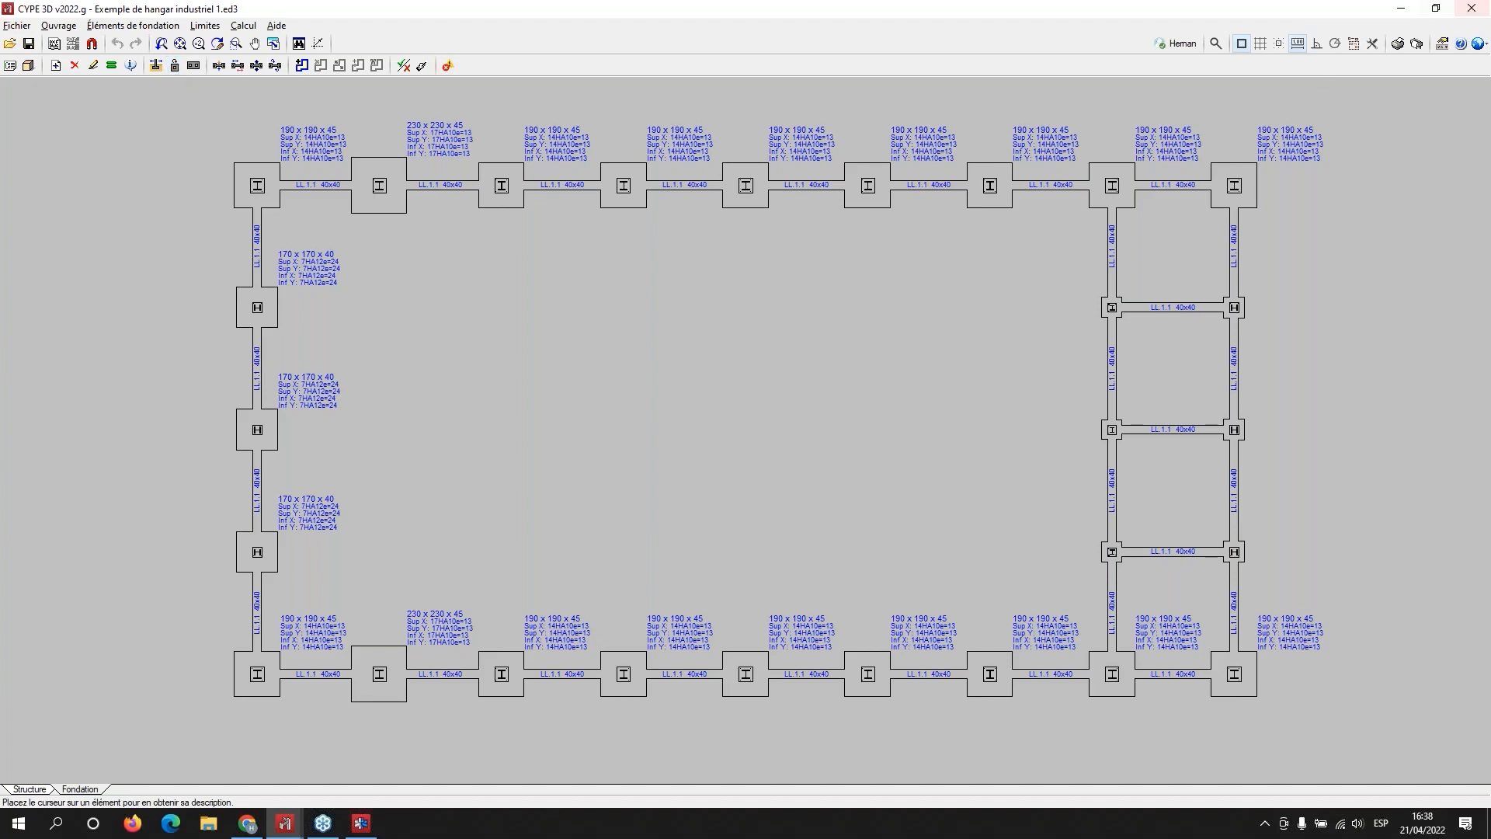
# Step: Switch to the empty CYPE 3D window and open the recent file "Exemple de hangar industriel 1 REDUIT.ed3"
pyautogui.moveTo(288, 828)
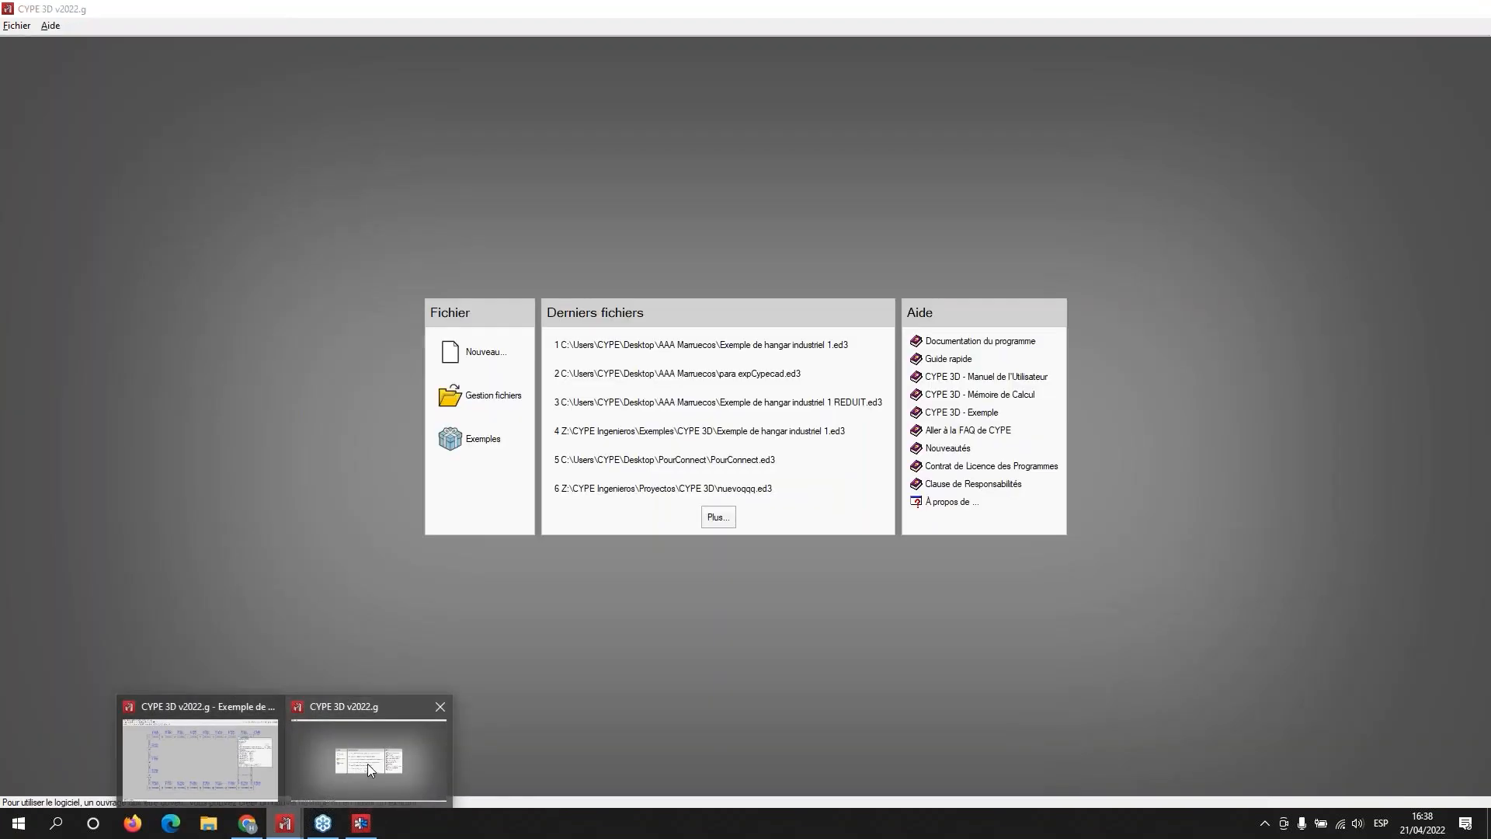
pyautogui.click(366, 762)
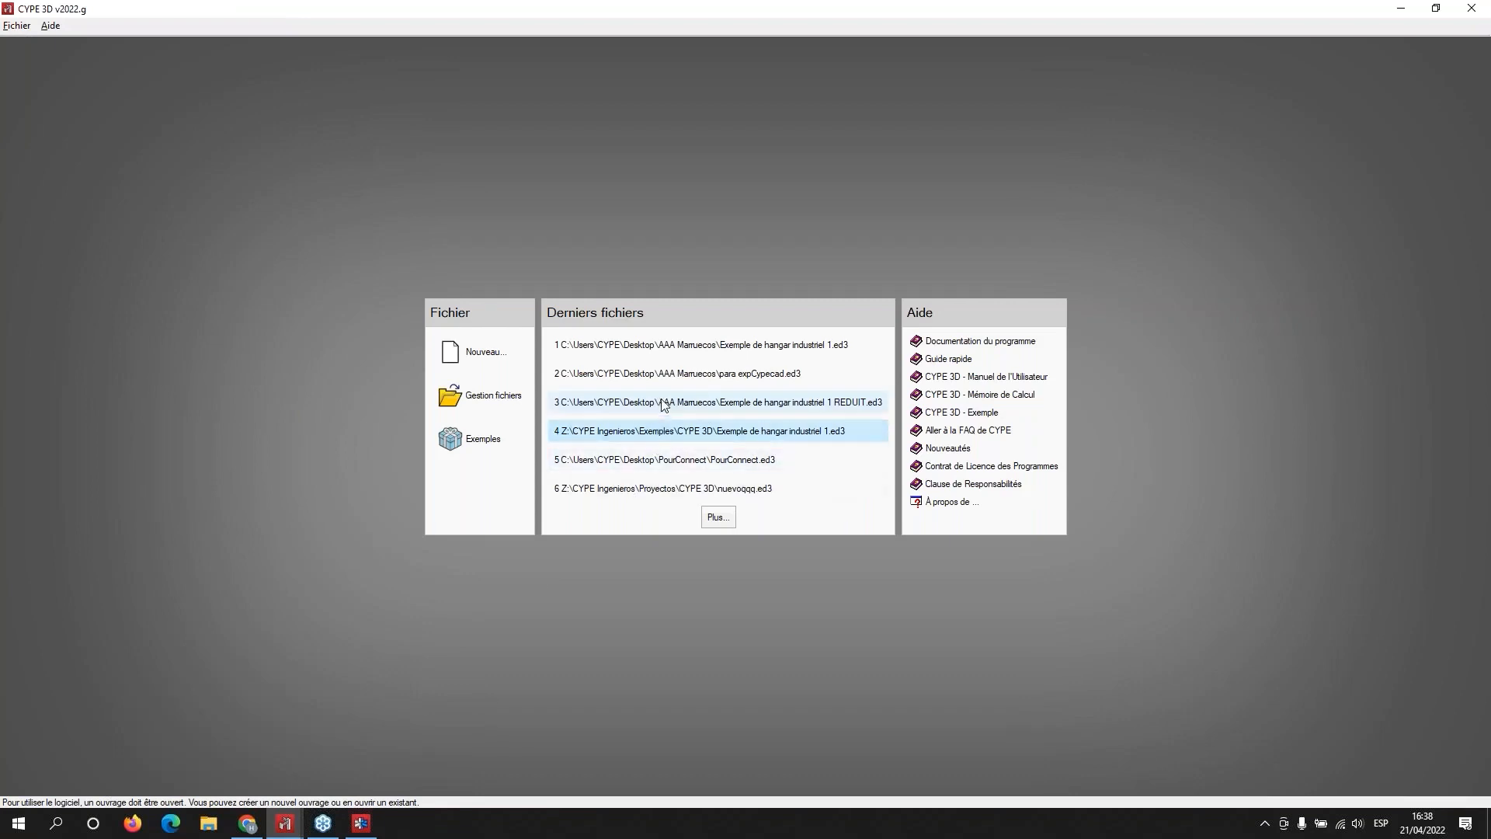
pyautogui.click(714, 402)
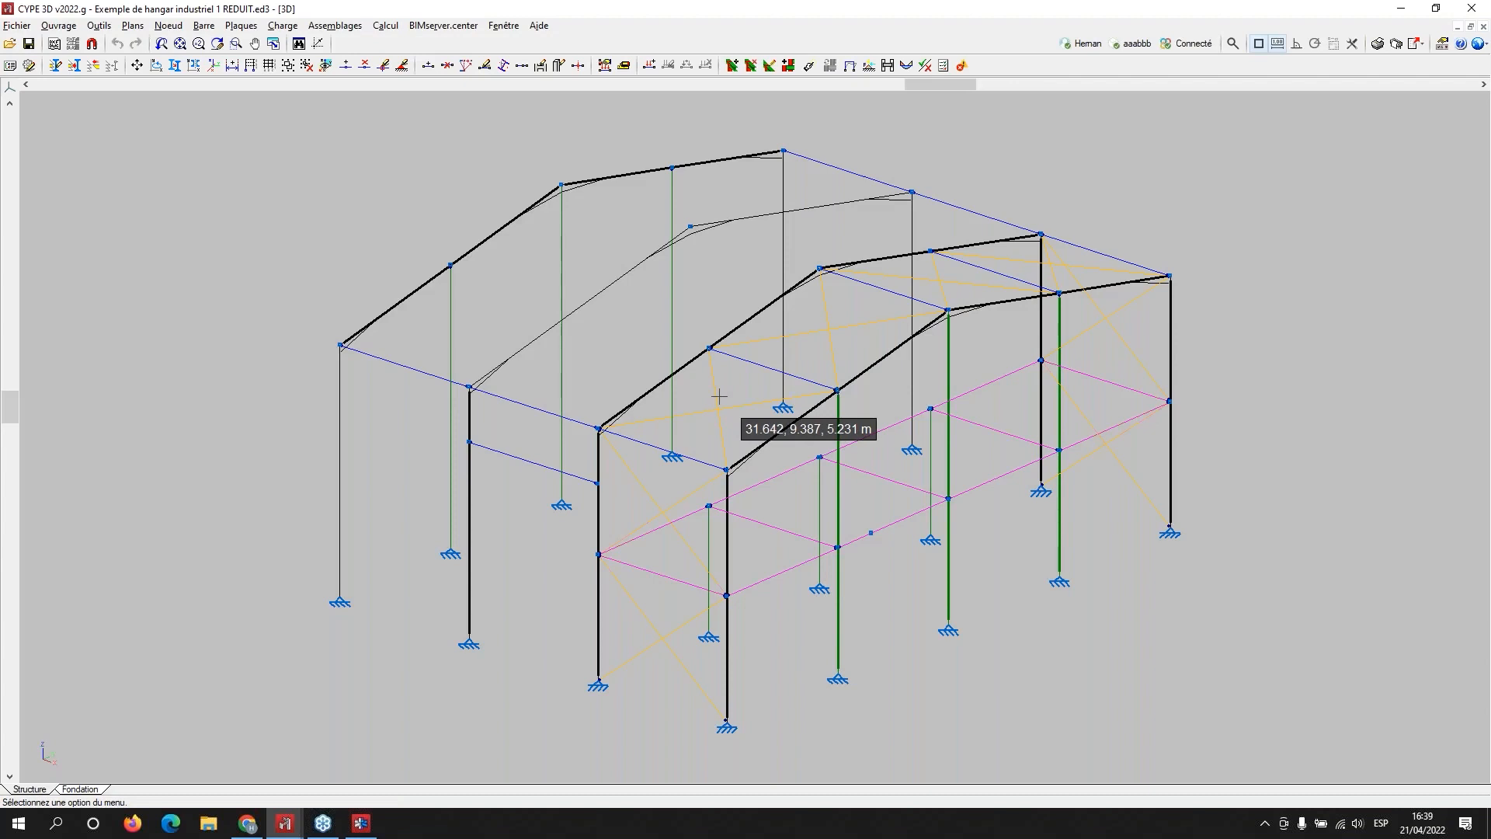
# Step: Review the reduced hangar's bar structure and its foundation plan, and return to the structure
pyautogui.scroll(-1, 817, 476)
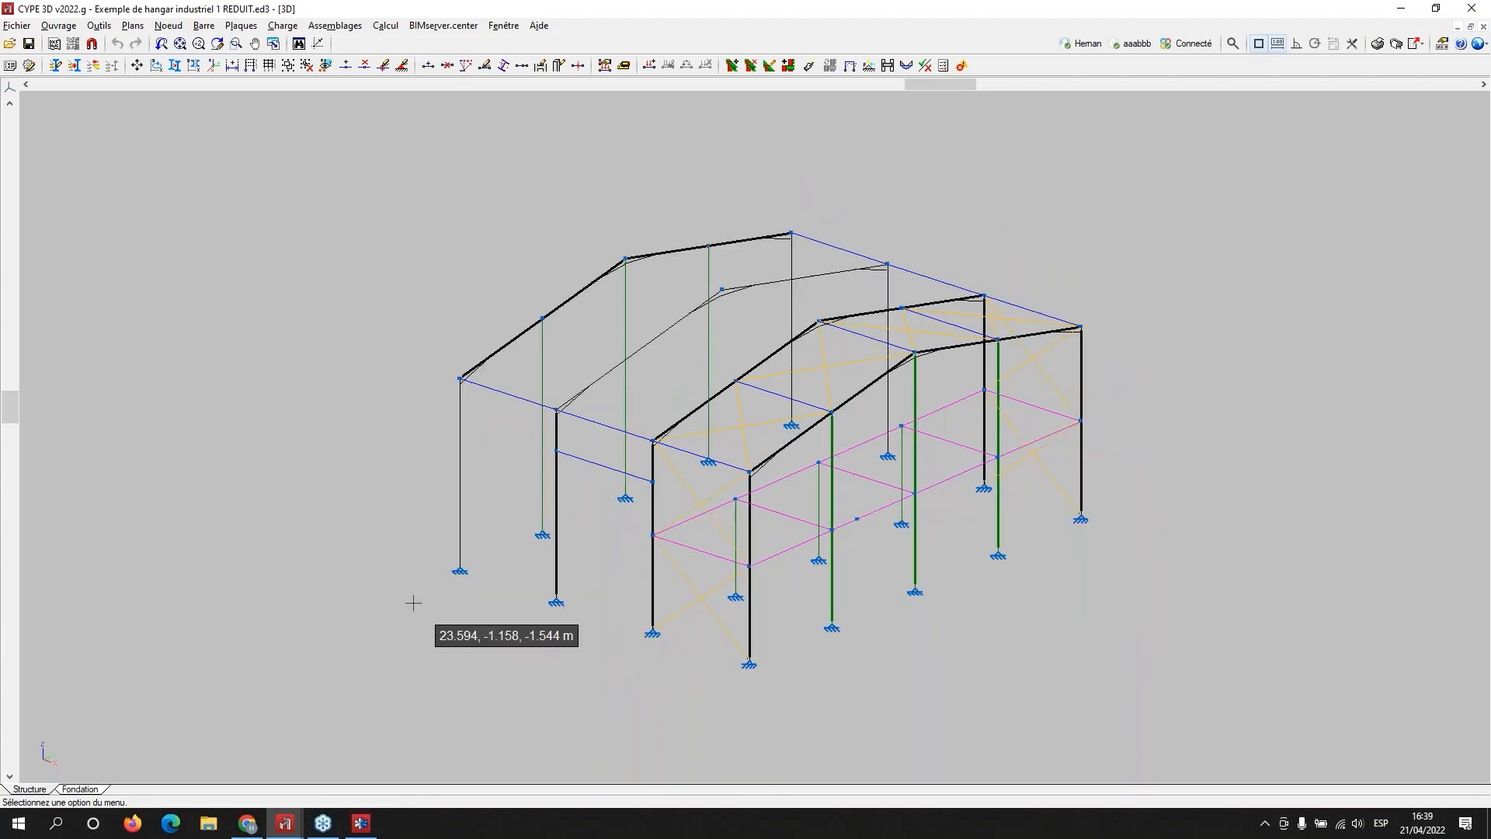
pyautogui.moveTo(420, 590); pyautogui.dragTo(389, 594, button='middle')
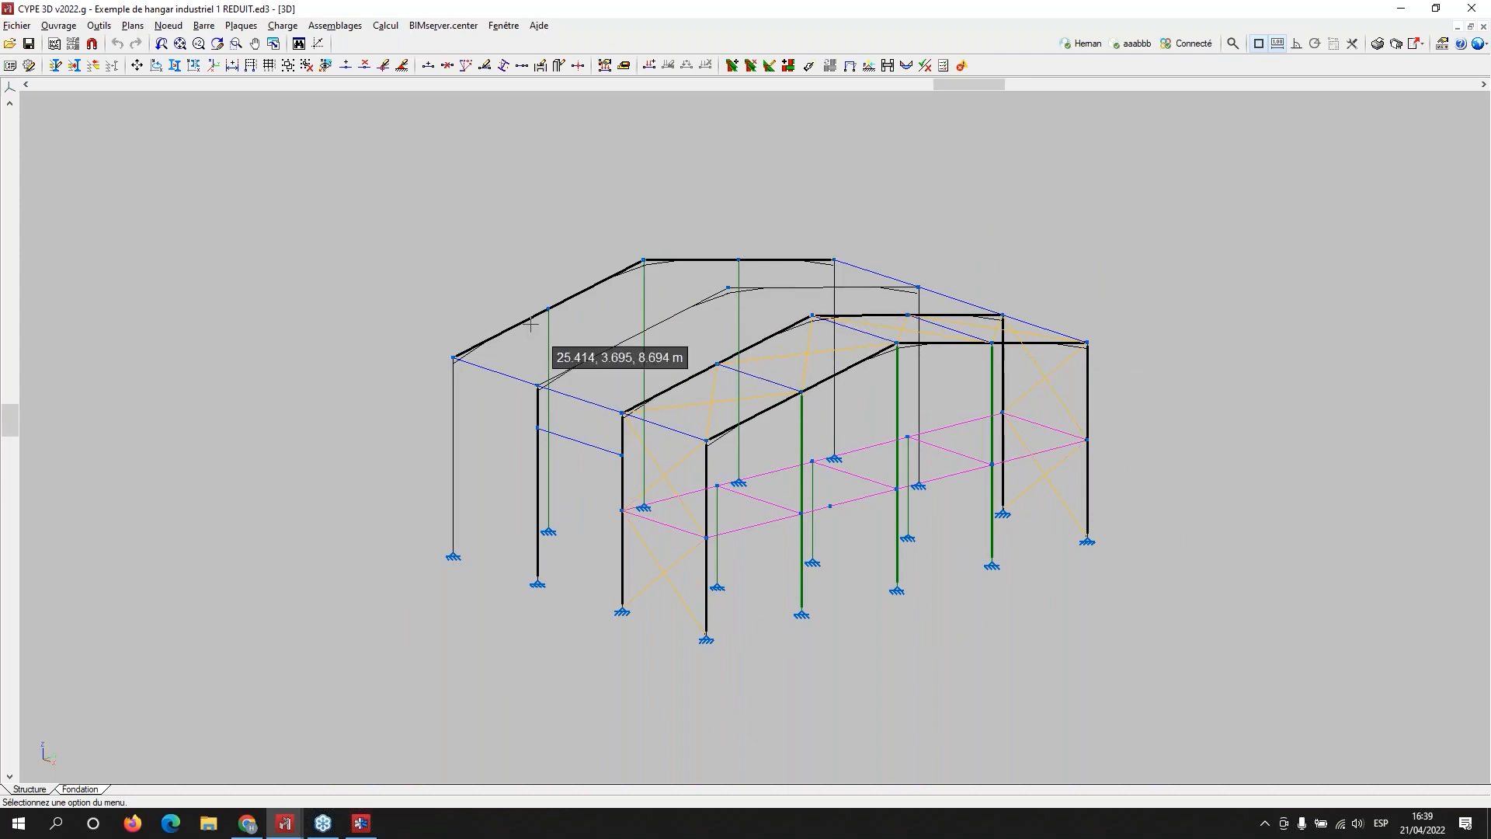
pyautogui.scroll(2, 501, 206)
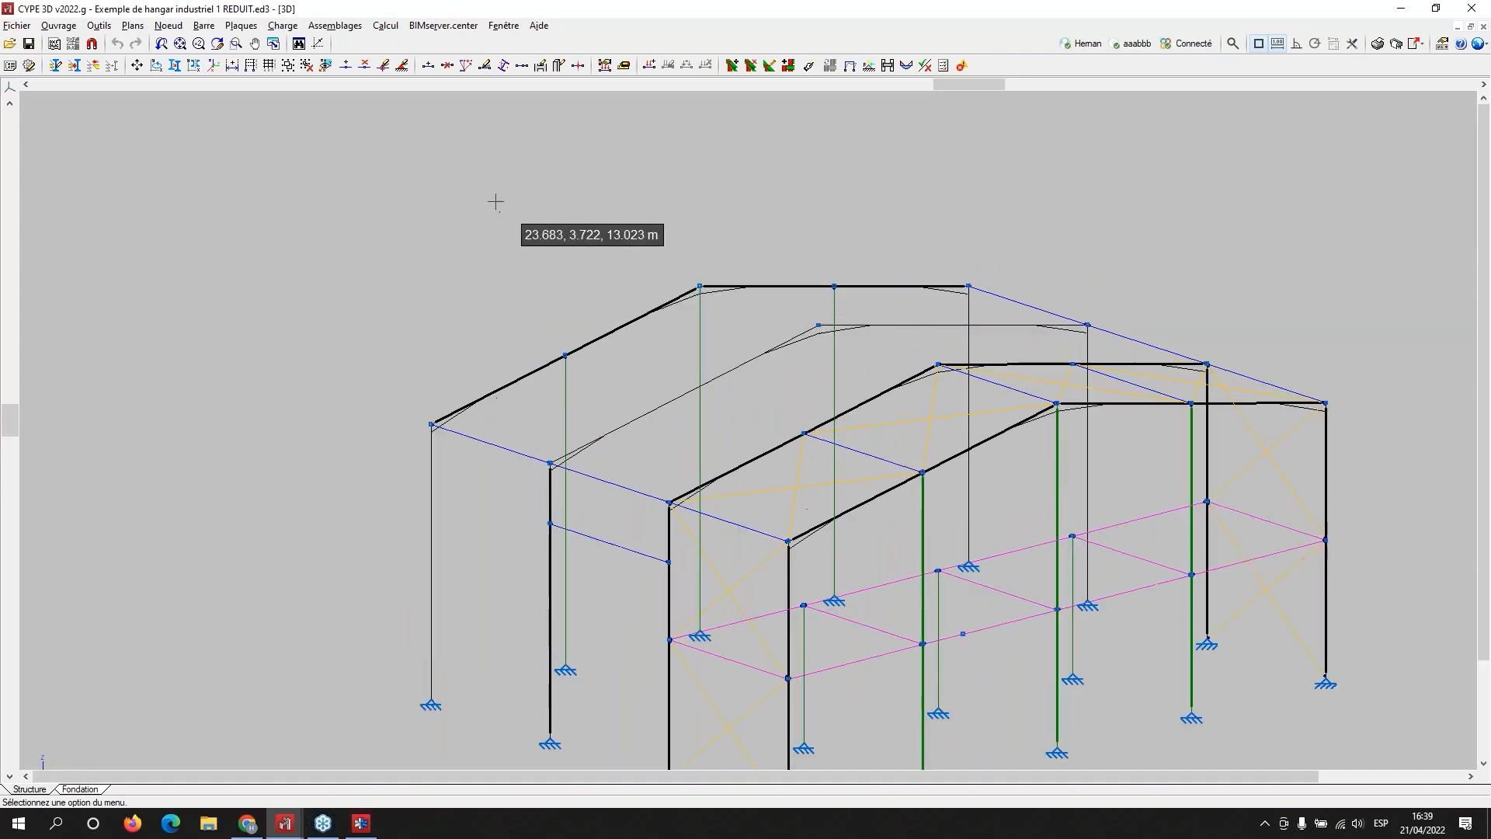
pyautogui.click(337, 25)
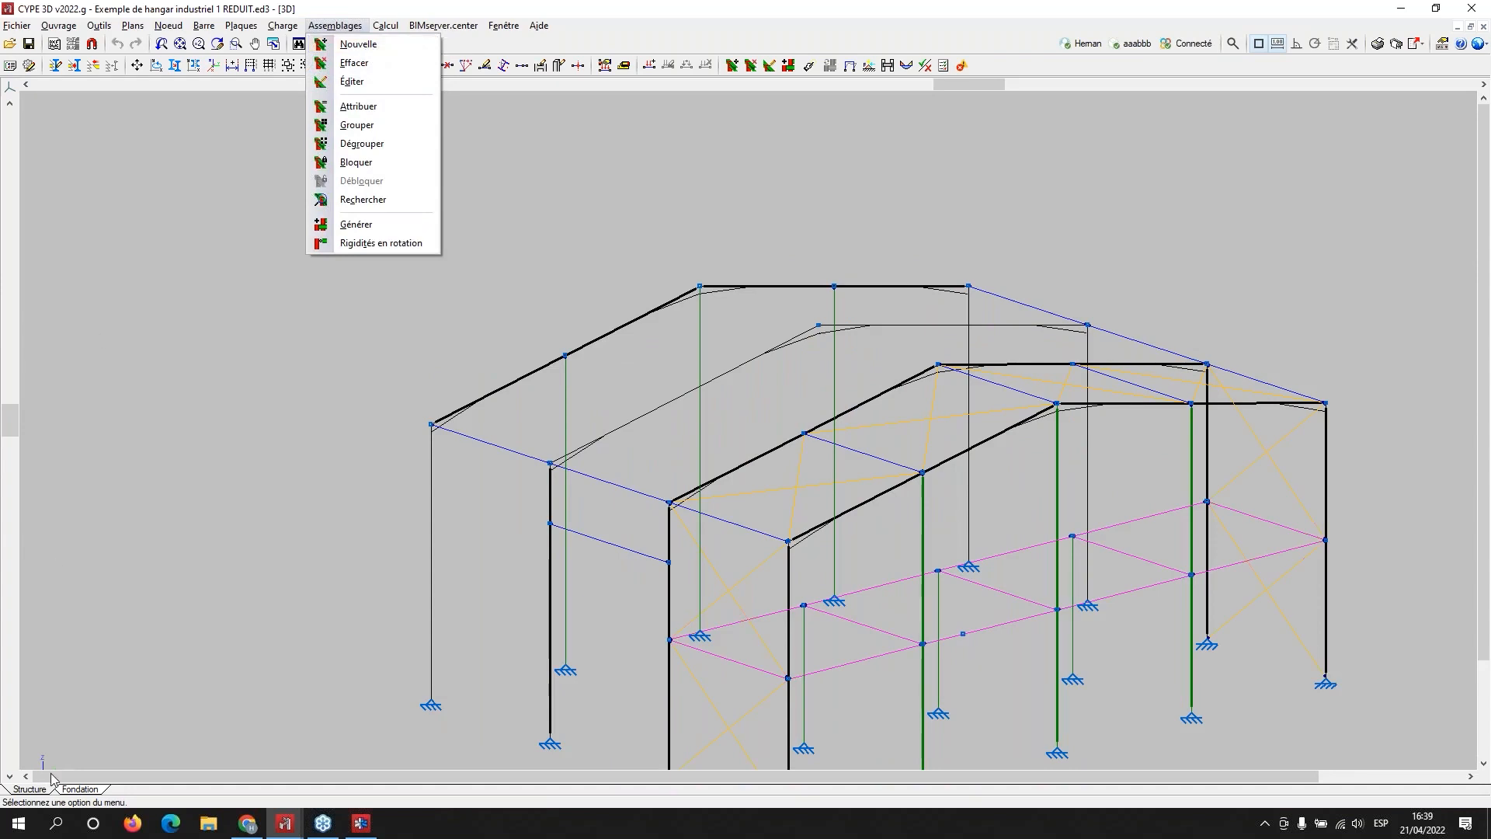
pyautogui.click(78, 789)
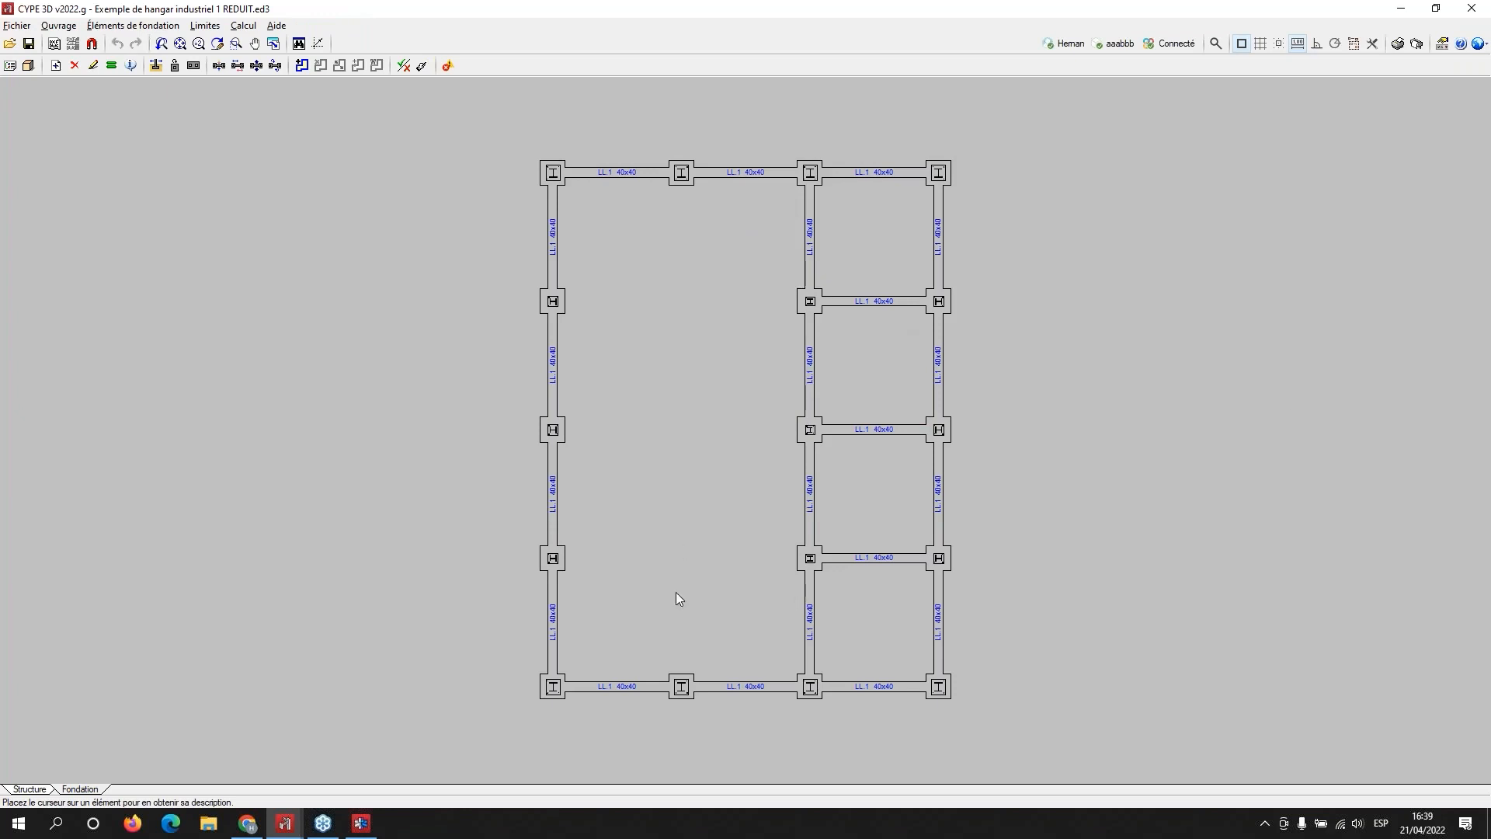
pyautogui.moveTo(716, 636); pyautogui.dragTo(679, 585, button='middle')
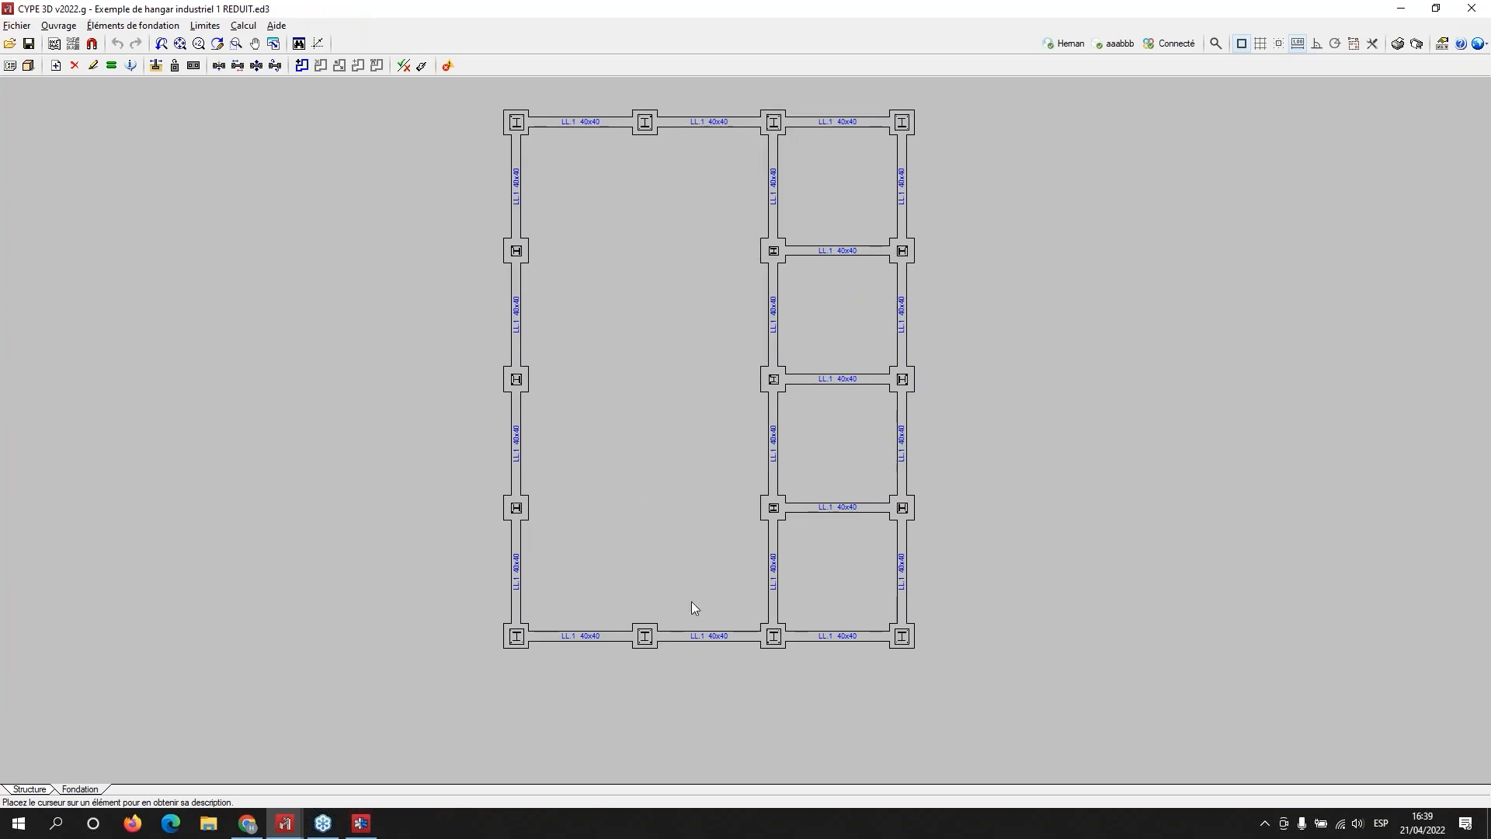
pyautogui.click(31, 788)
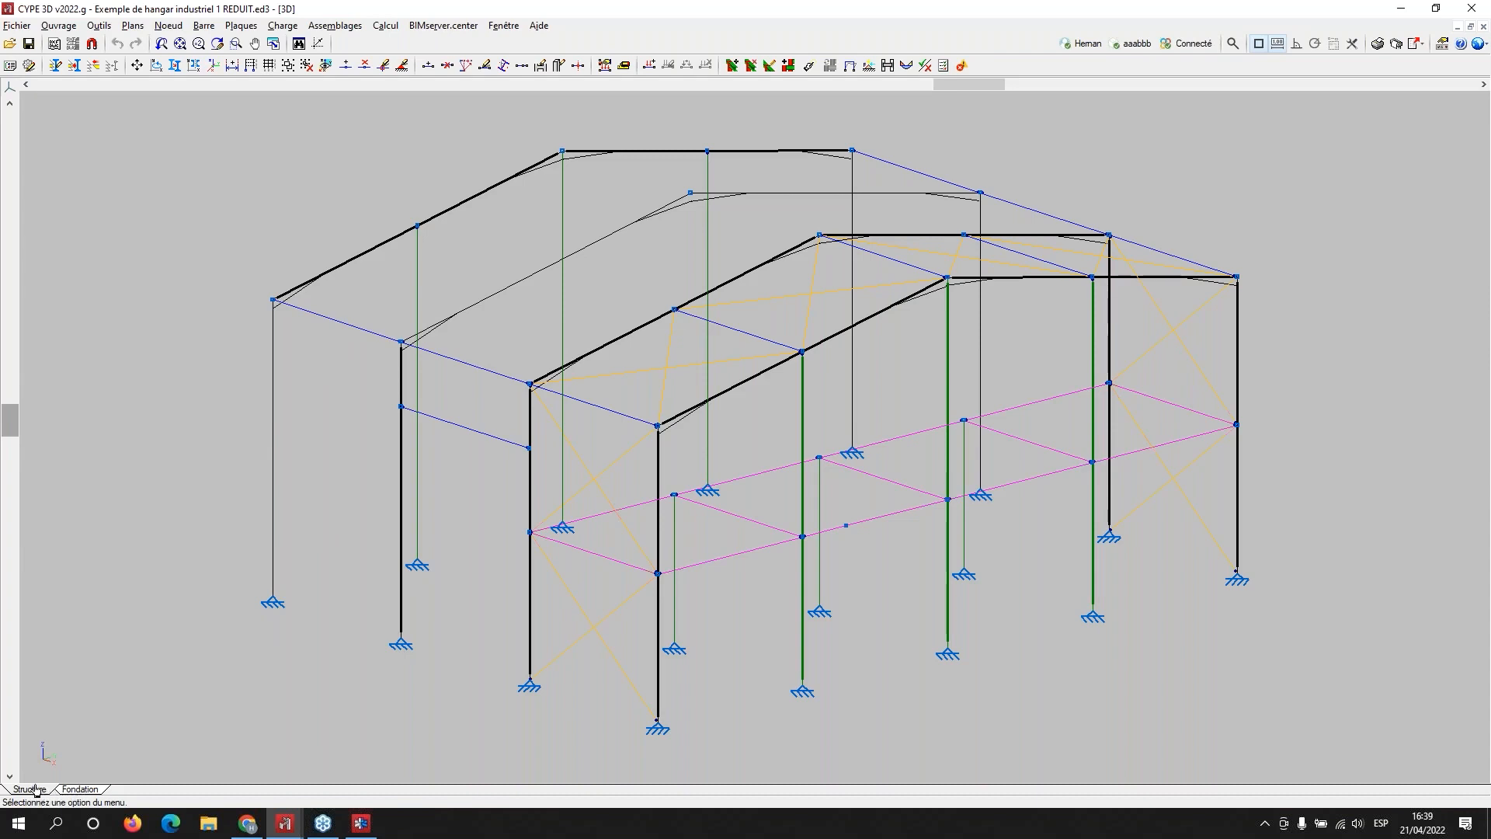
# Step: Delete all footings and tie beams from the foundation plan of the reduced hangar
pyautogui.click(74, 790)
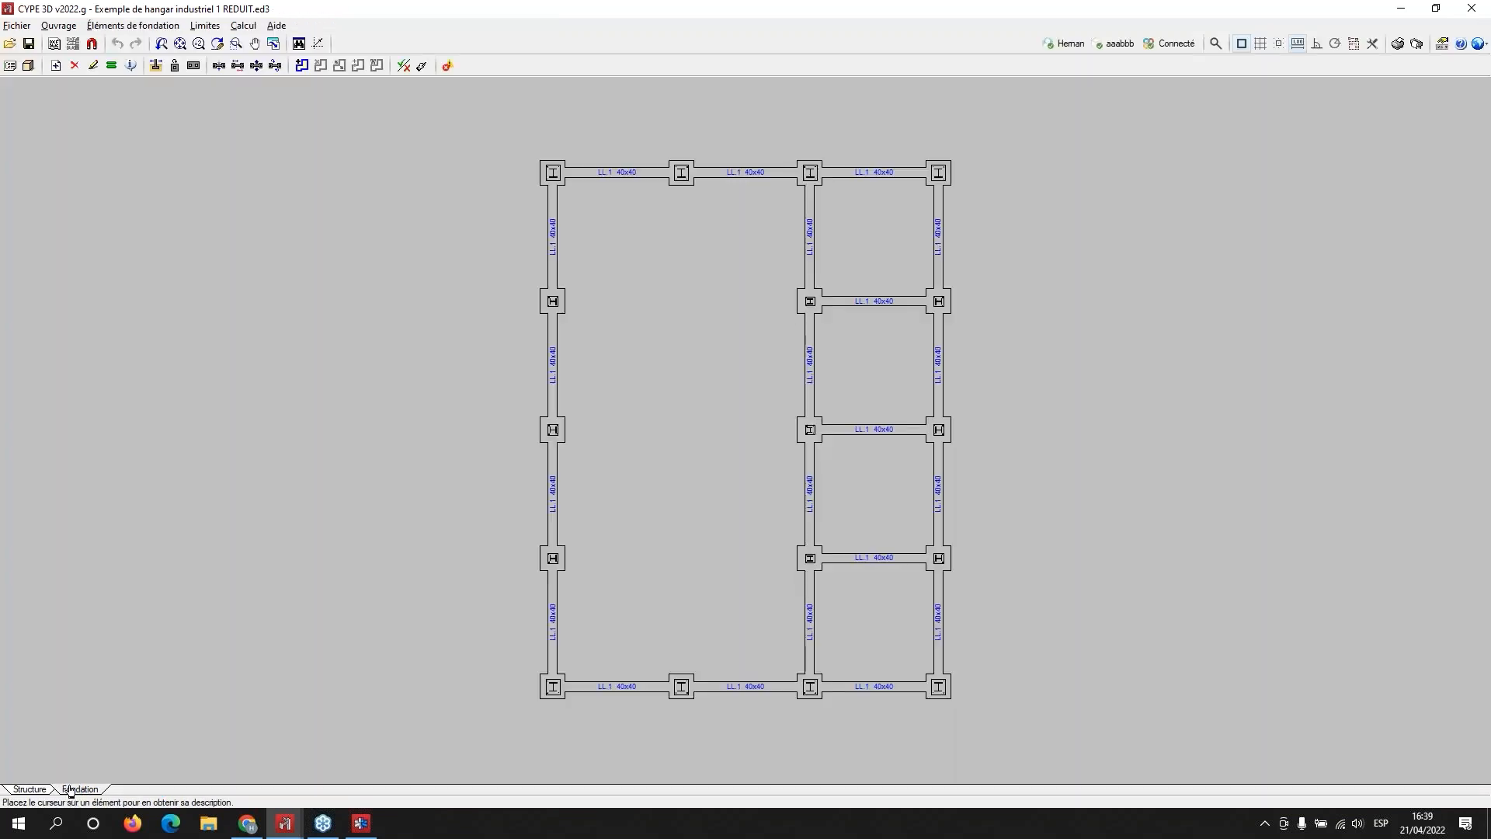
pyautogui.click(129, 31)
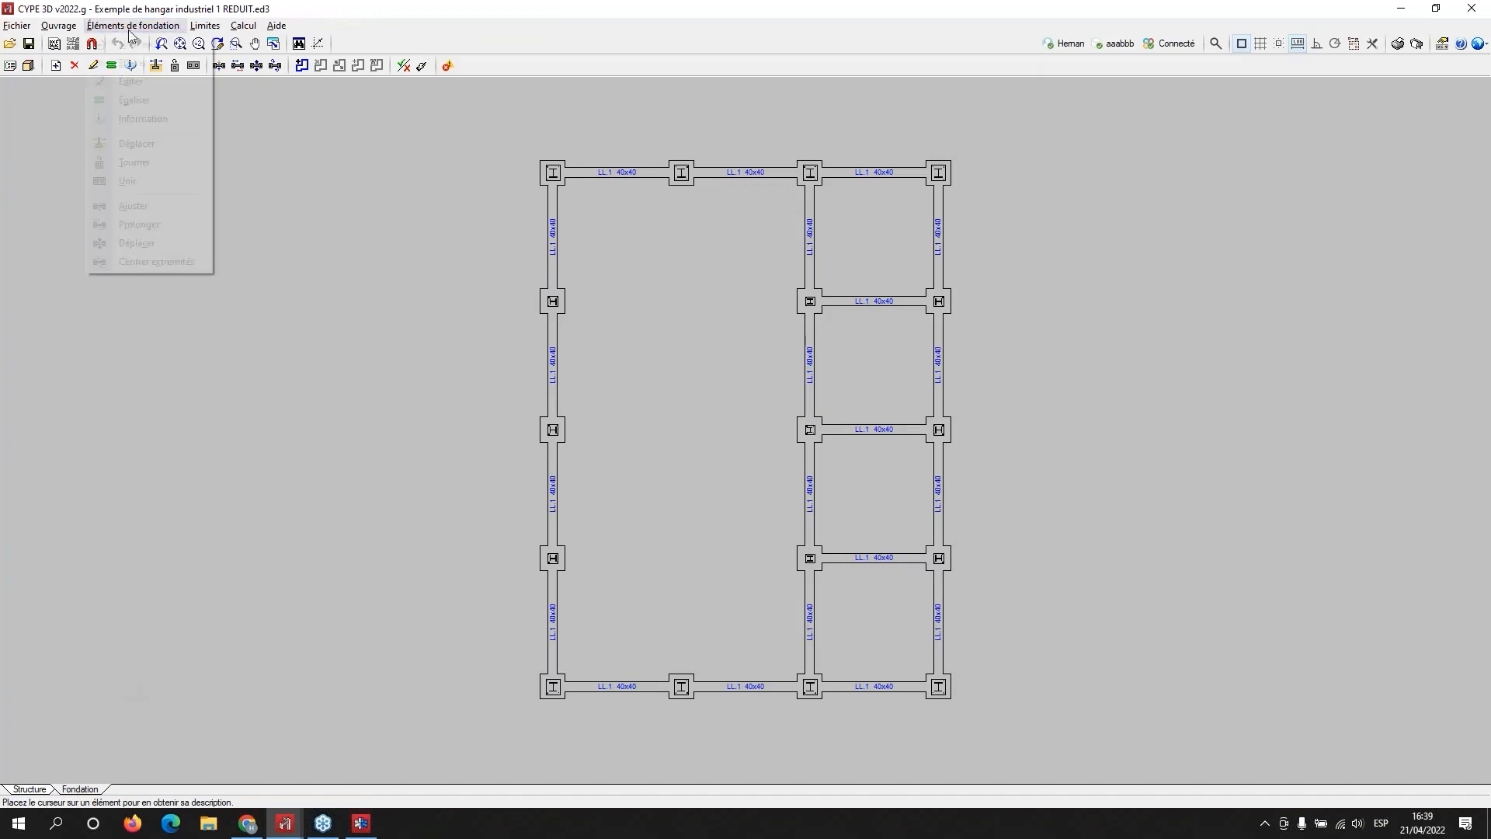
pyautogui.click(132, 62)
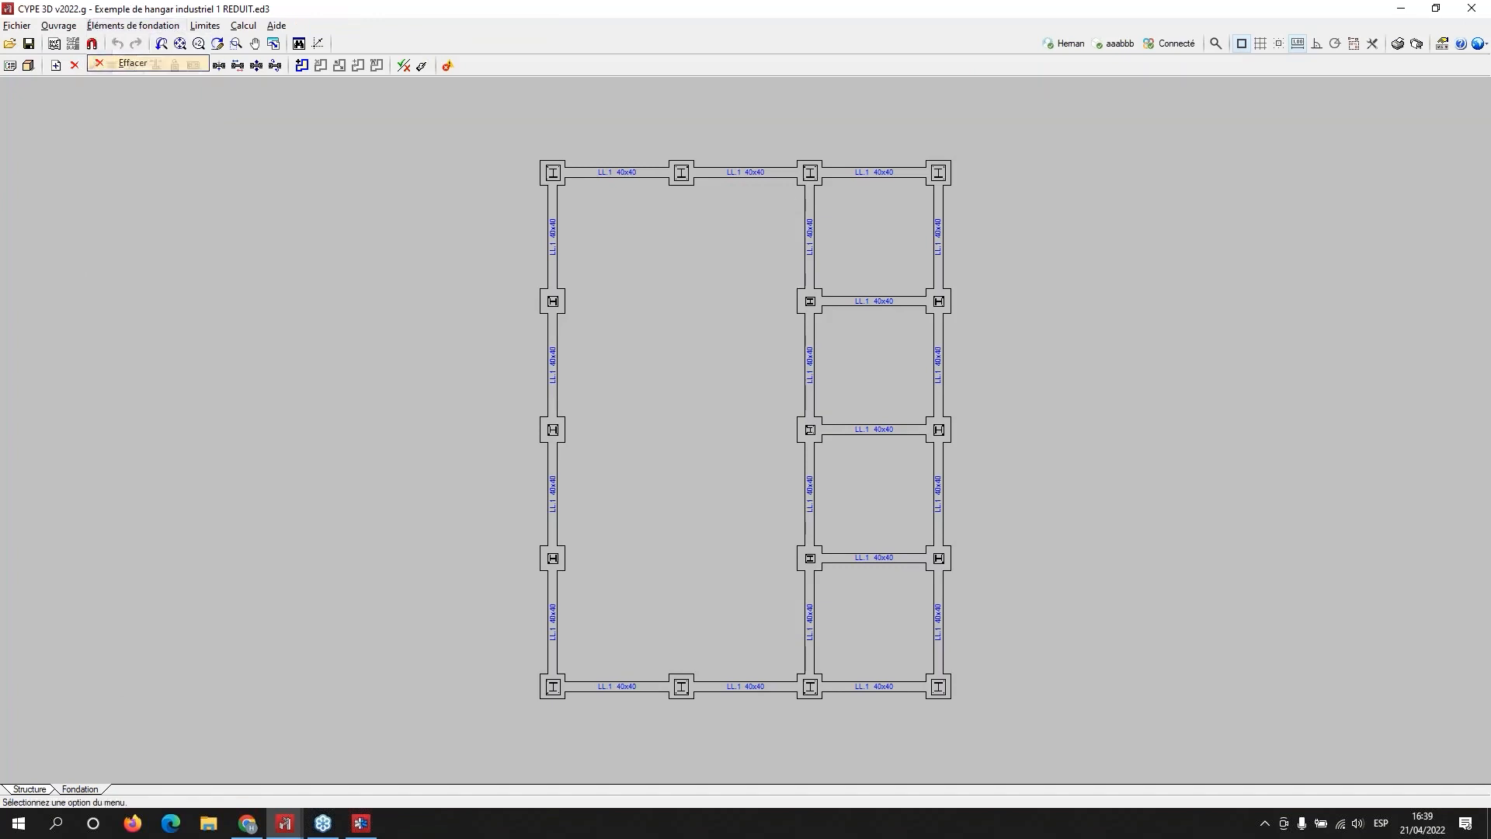
pyautogui.moveTo(1064, 127); pyautogui.dragTo(462, 721)
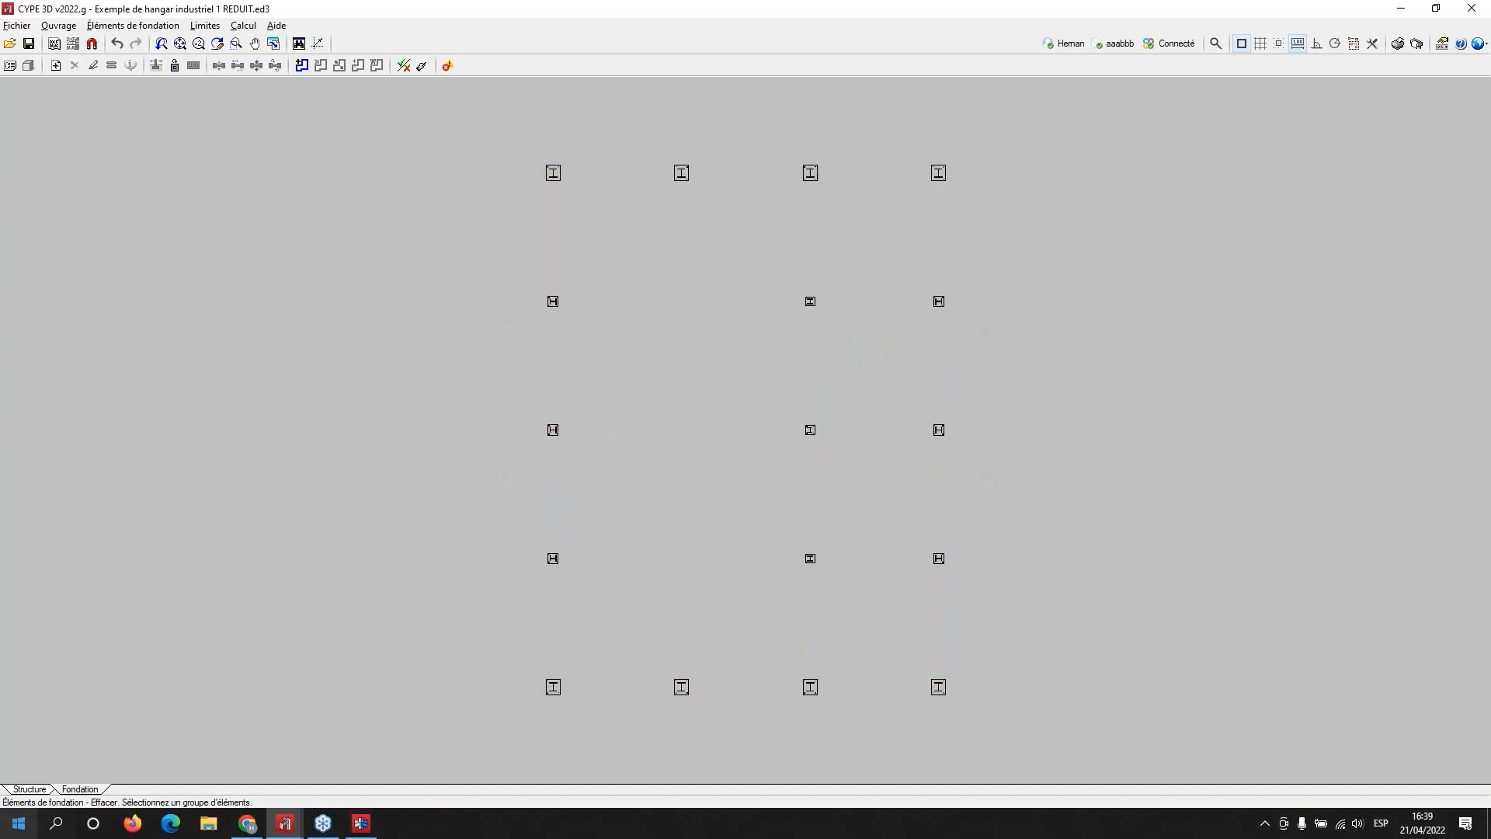
pyautogui.click(29, 789)
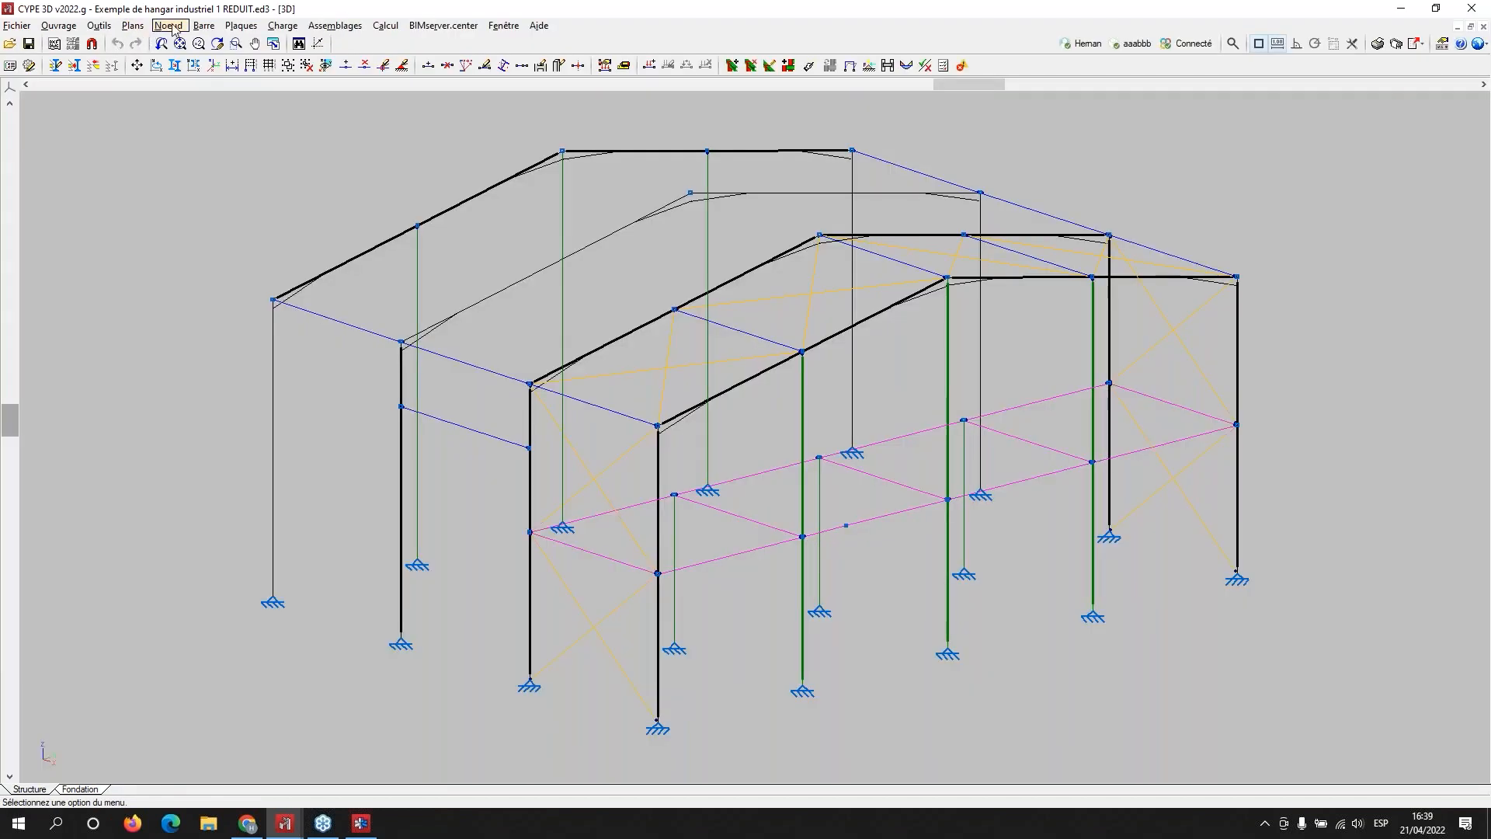
pyautogui.click(168, 25)
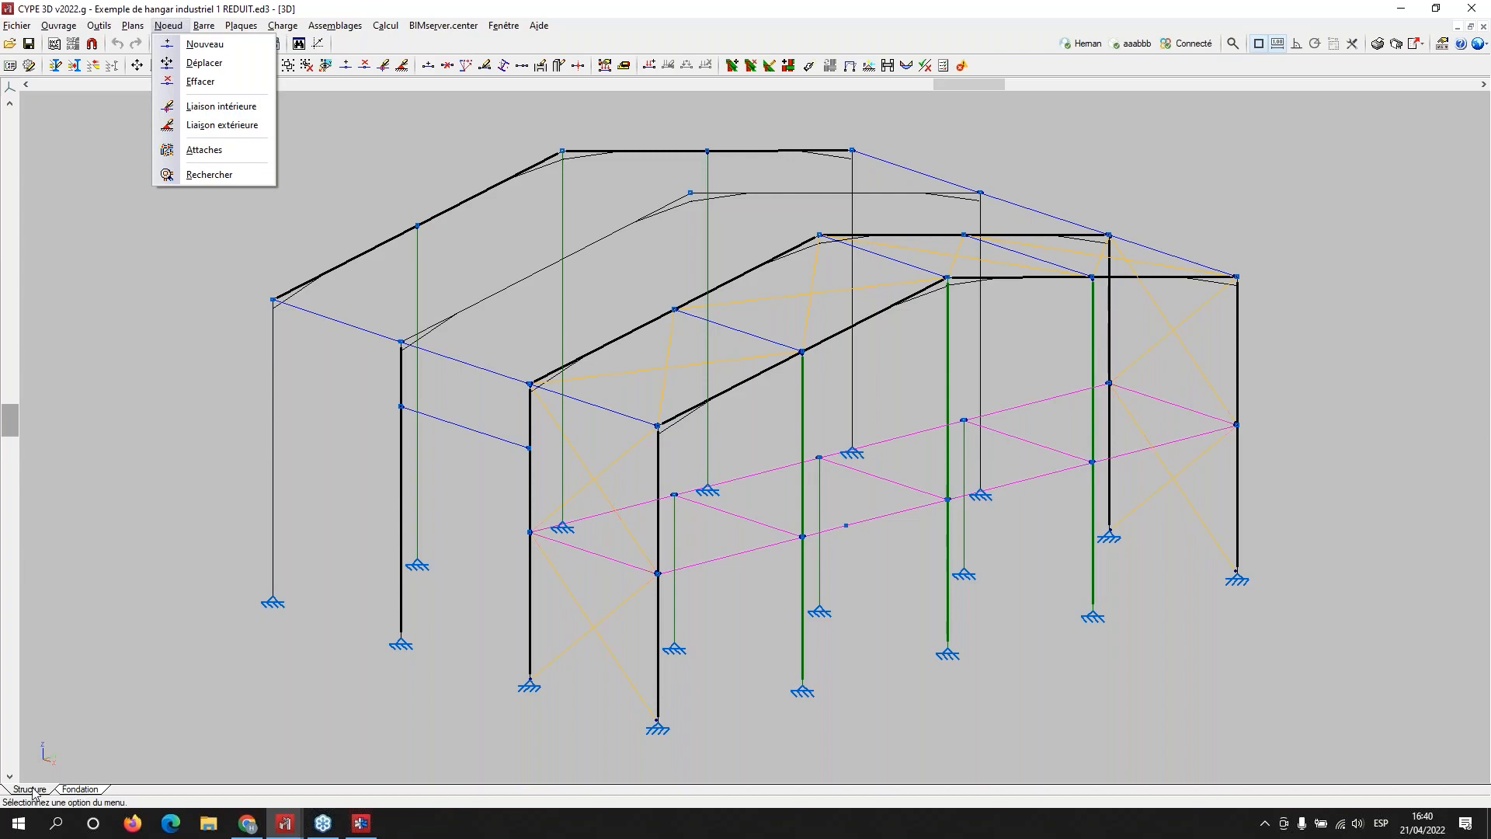
# Step: Place a new reinforced-concrete footing (Semelle en béton armé) with a single starter, centred under column N3 in the foundation plan
pyautogui.click(78, 790)
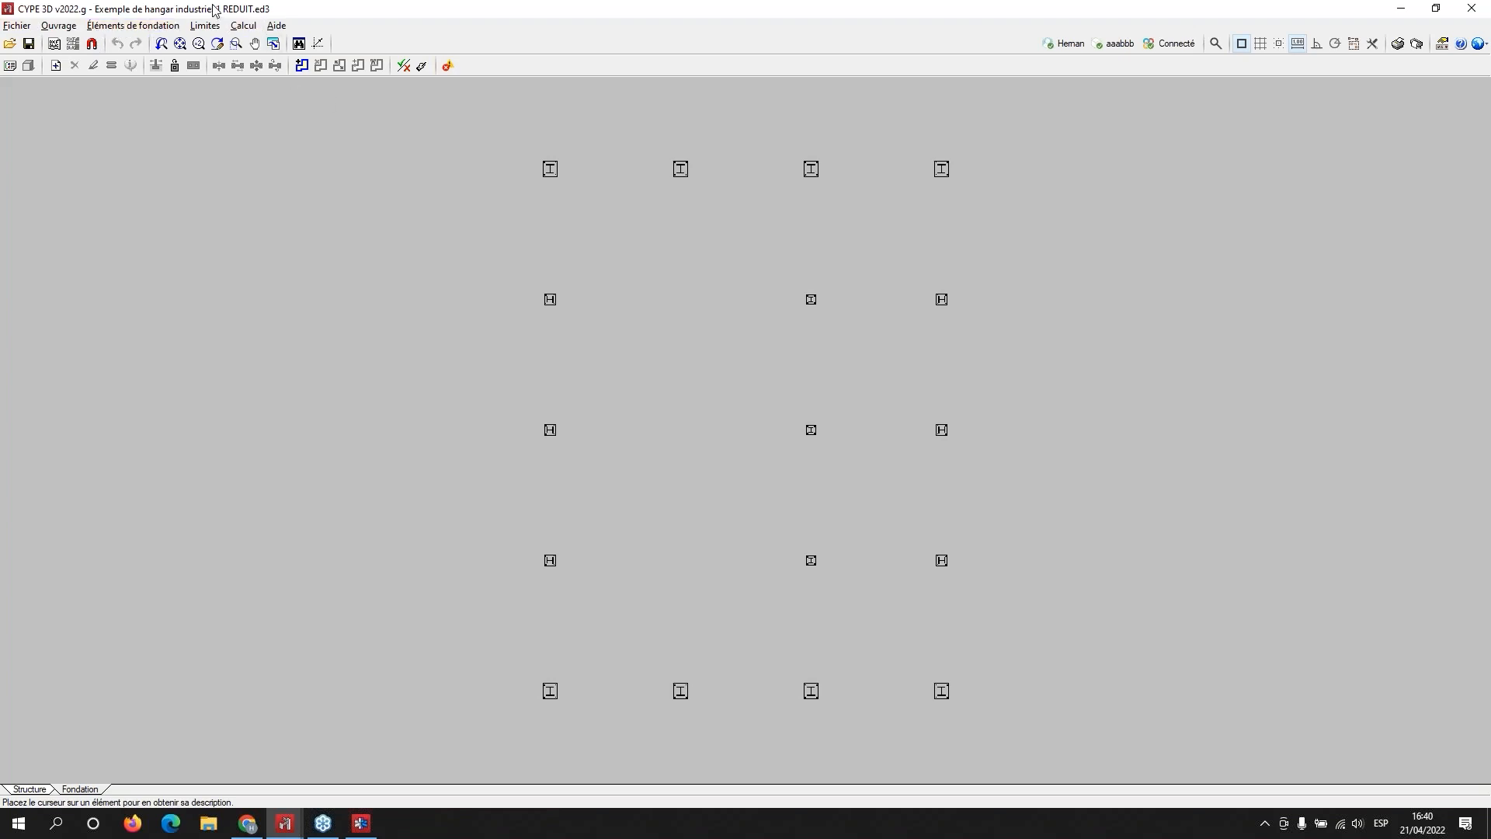
pyautogui.click(134, 29)
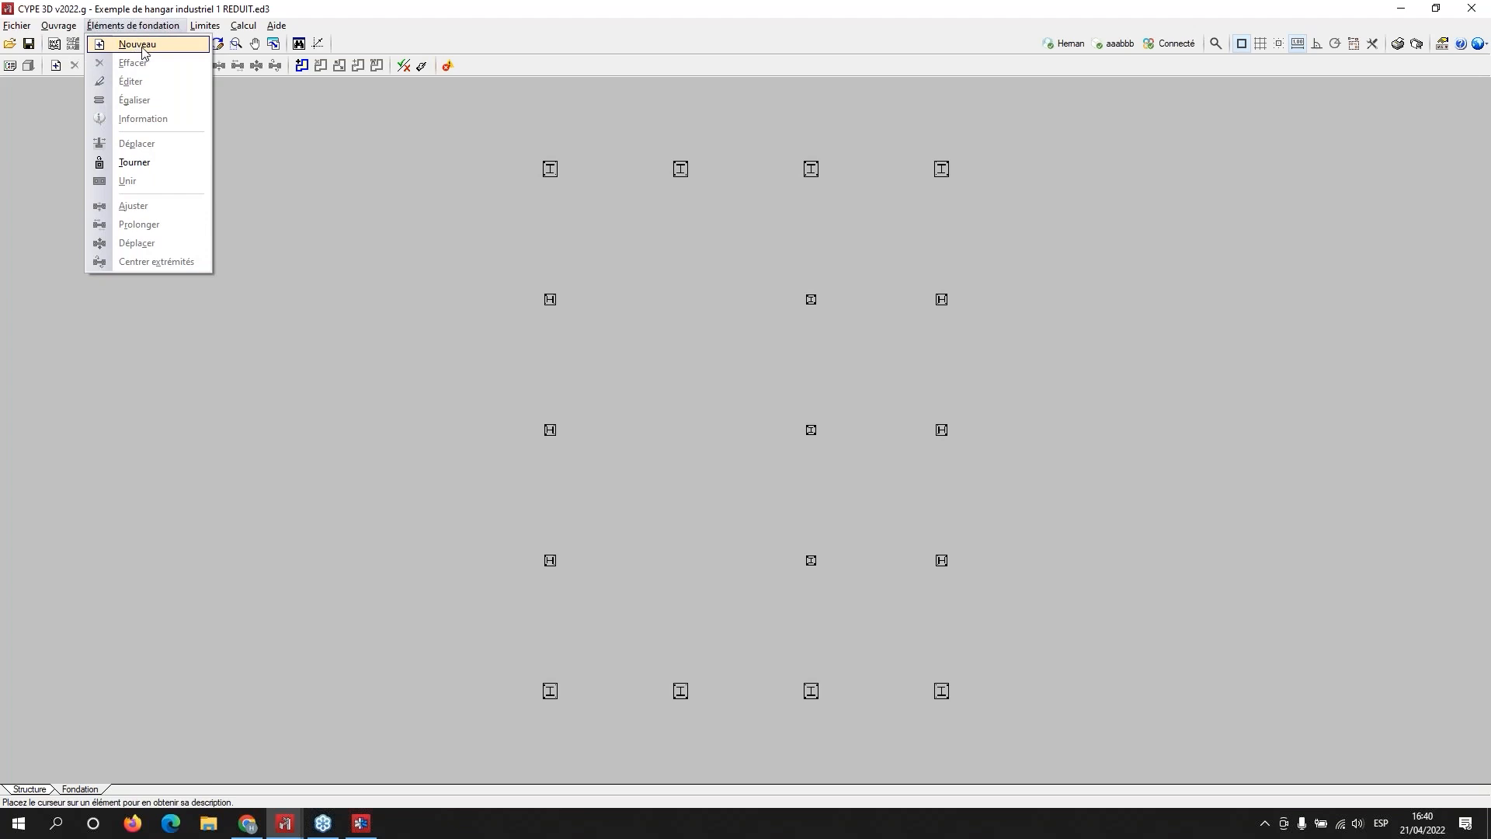
pyautogui.click(143, 49)
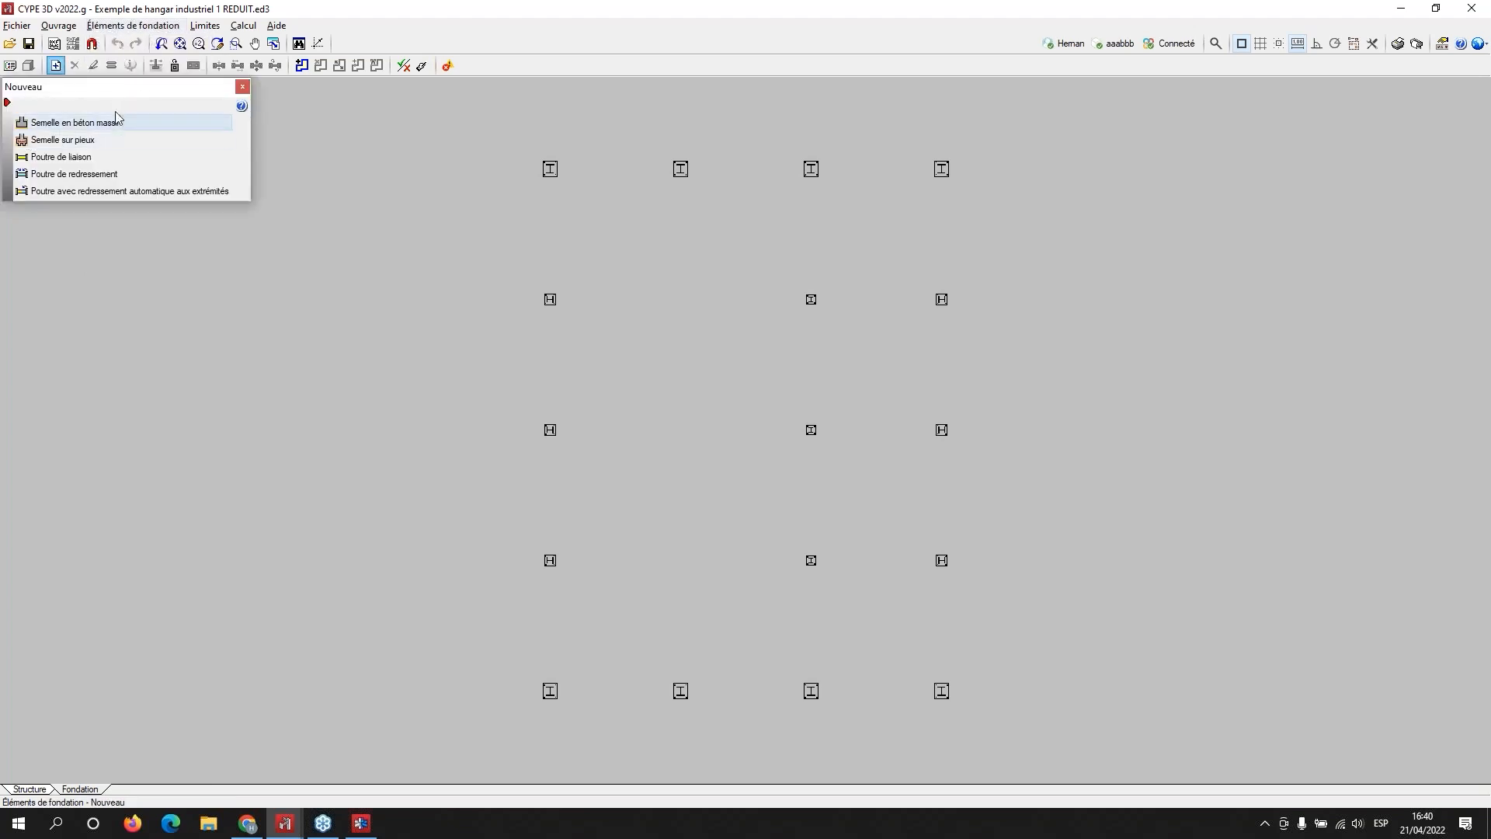
pyautogui.moveTo(147, 90); pyautogui.dragTo(159, 166)
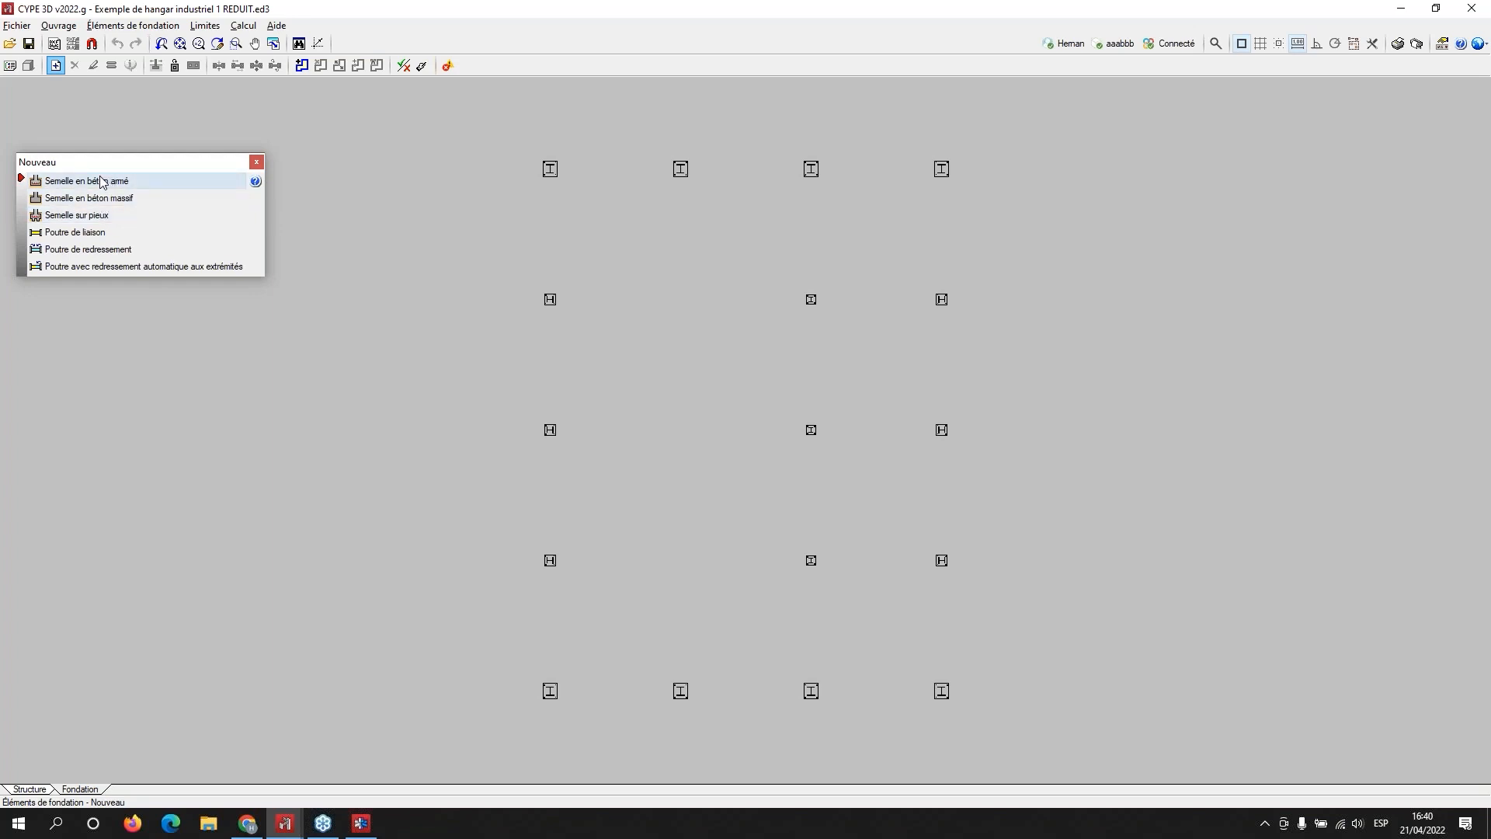
pyautogui.click(111, 184)
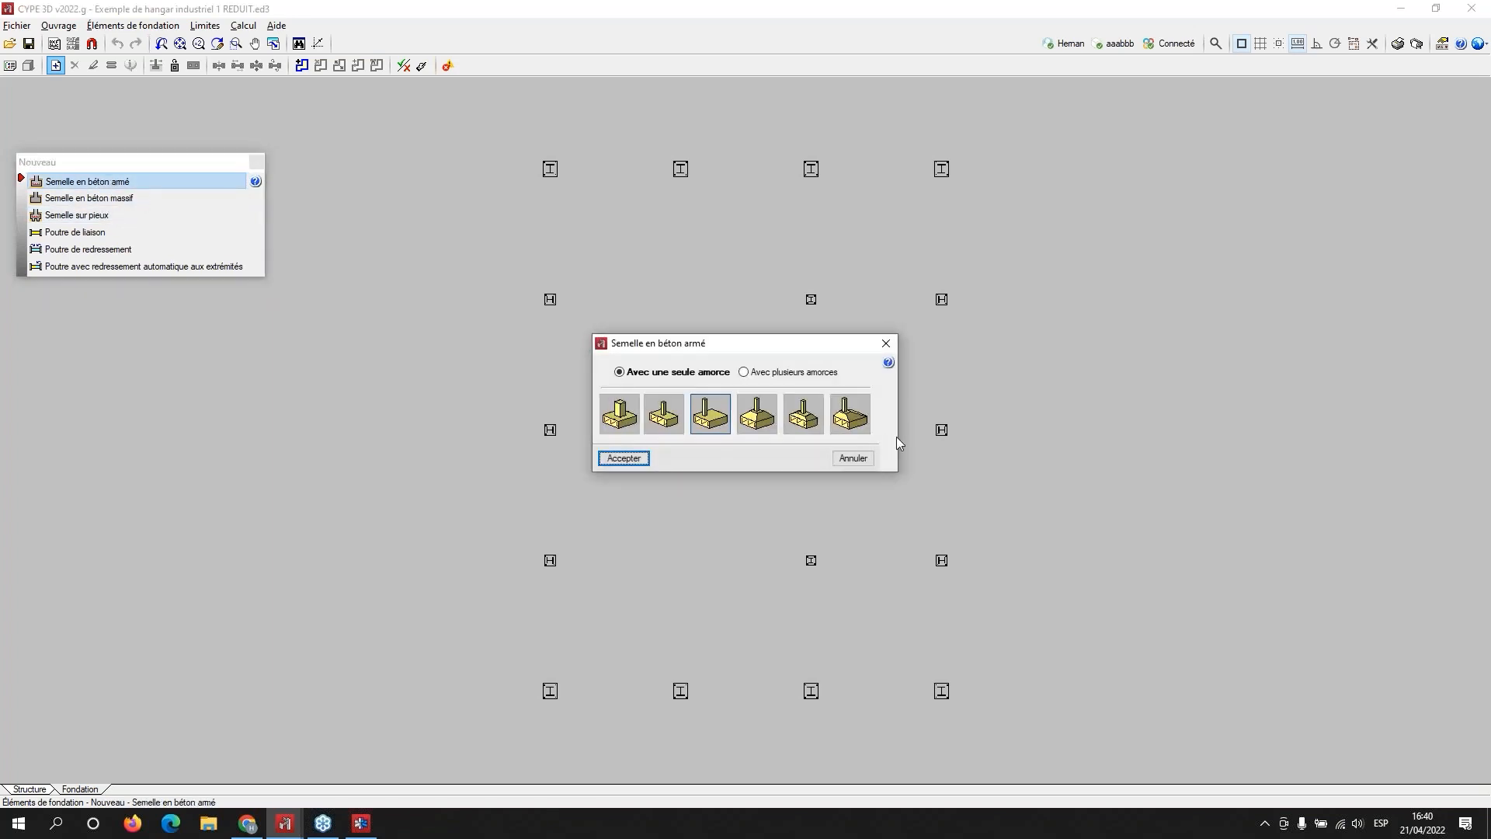
pyautogui.moveTo(689, 357); pyautogui.dragTo(238, 366)
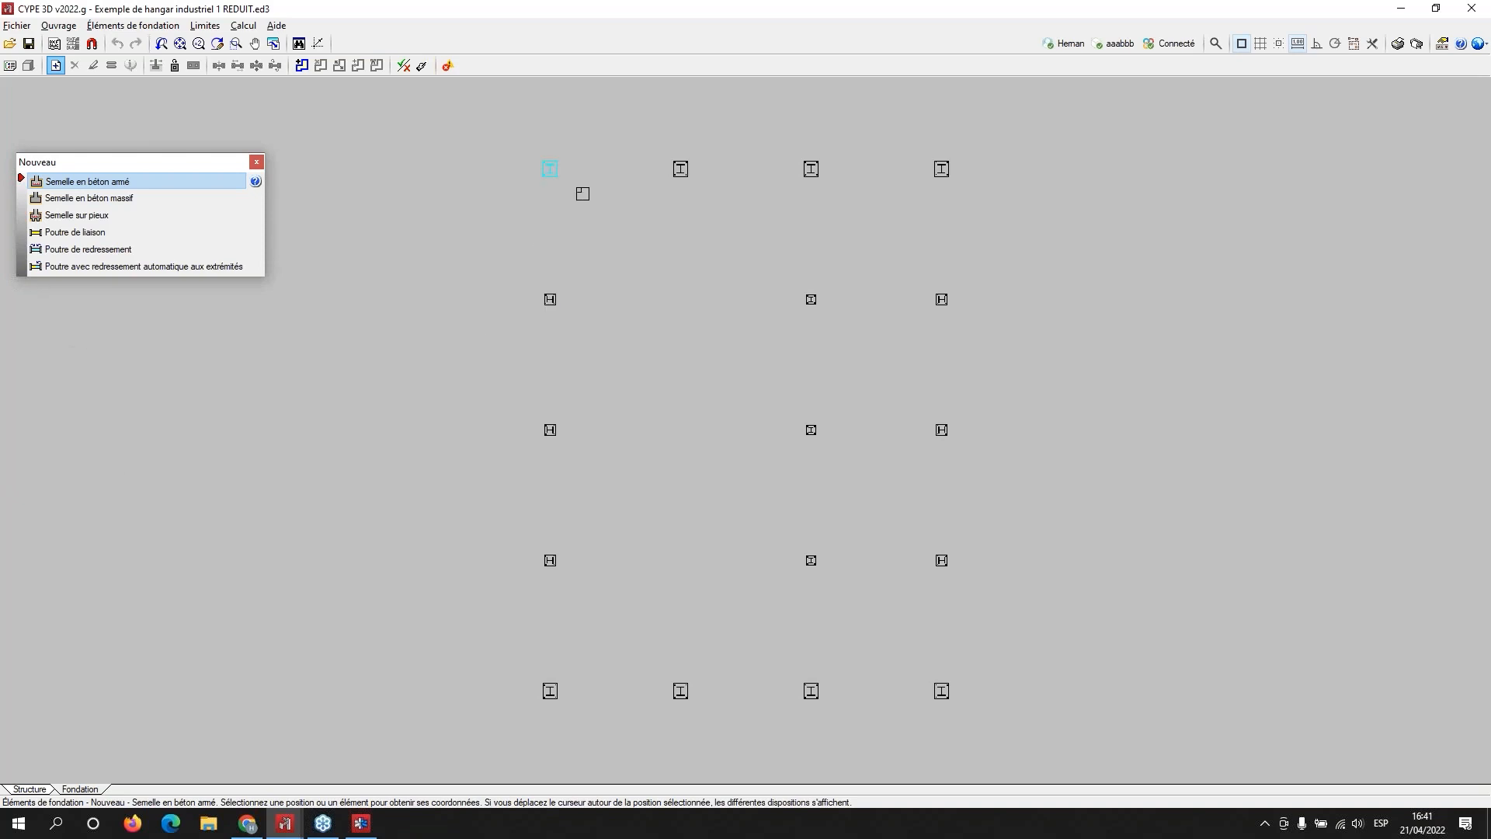
pyautogui.scroll(3, 582, 193)
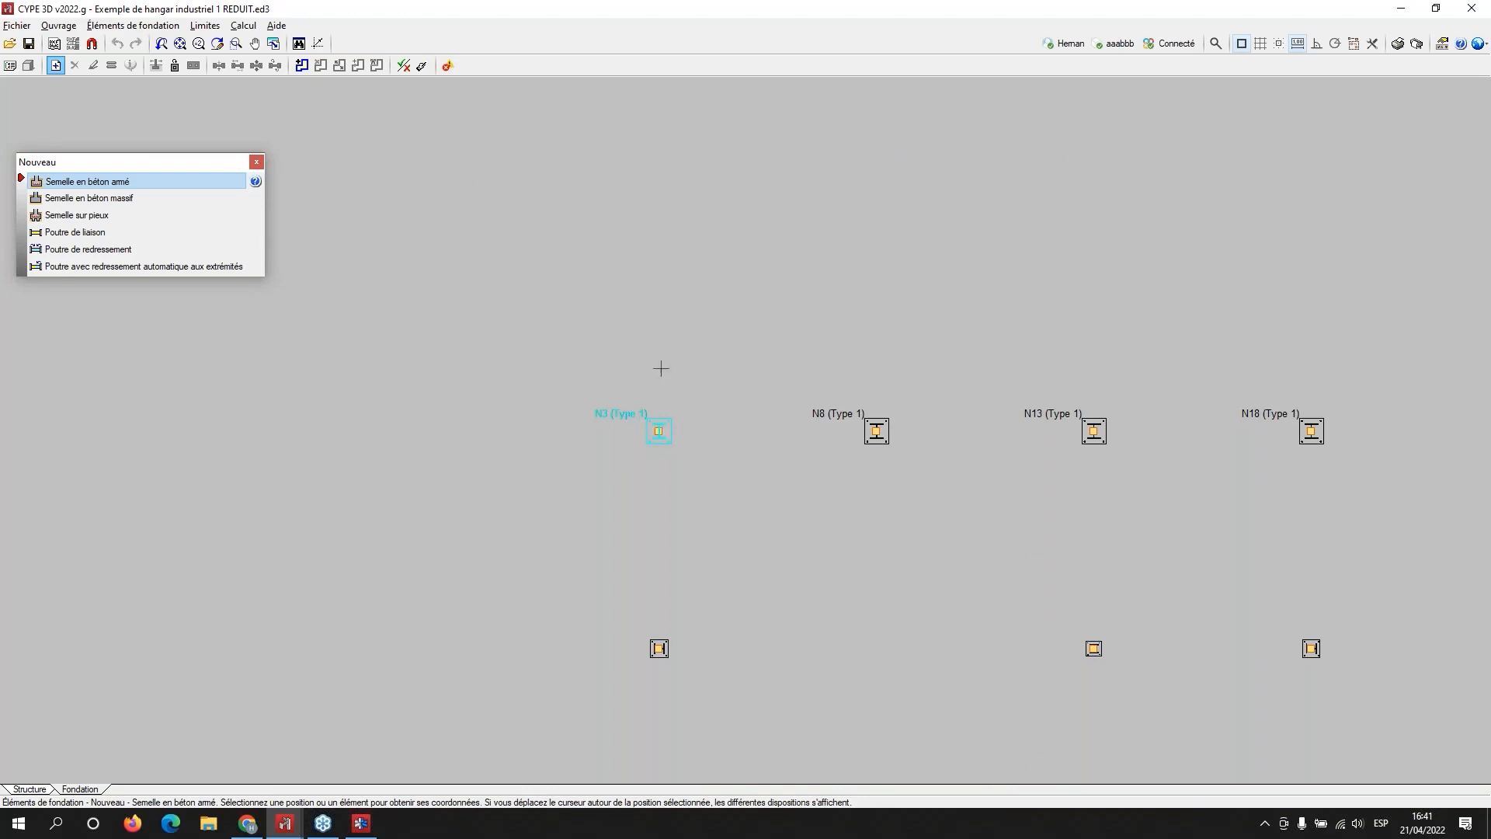
pyautogui.scroll(1, 660, 367)
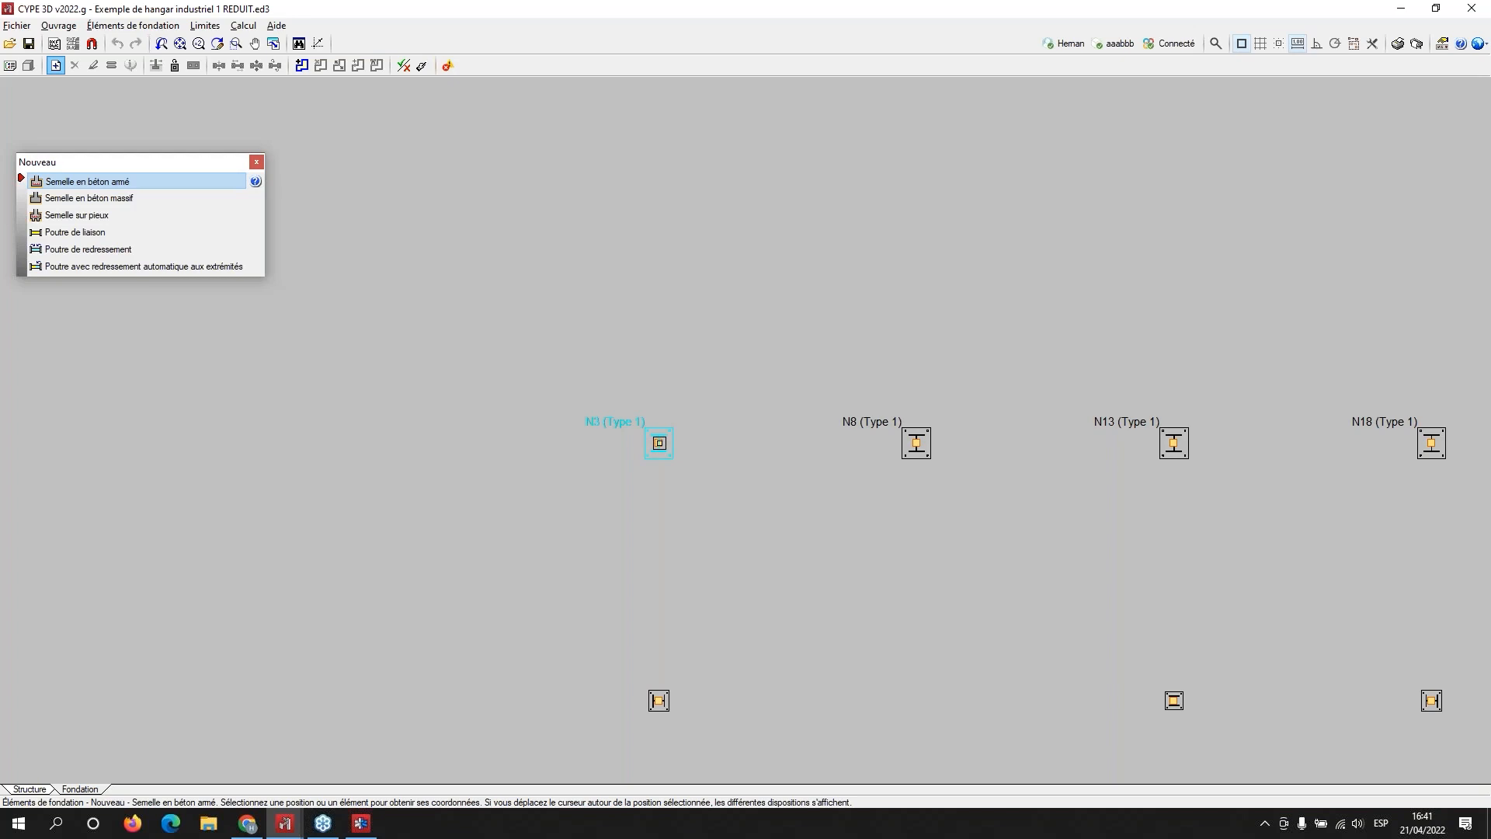
pyautogui.click(659, 443)
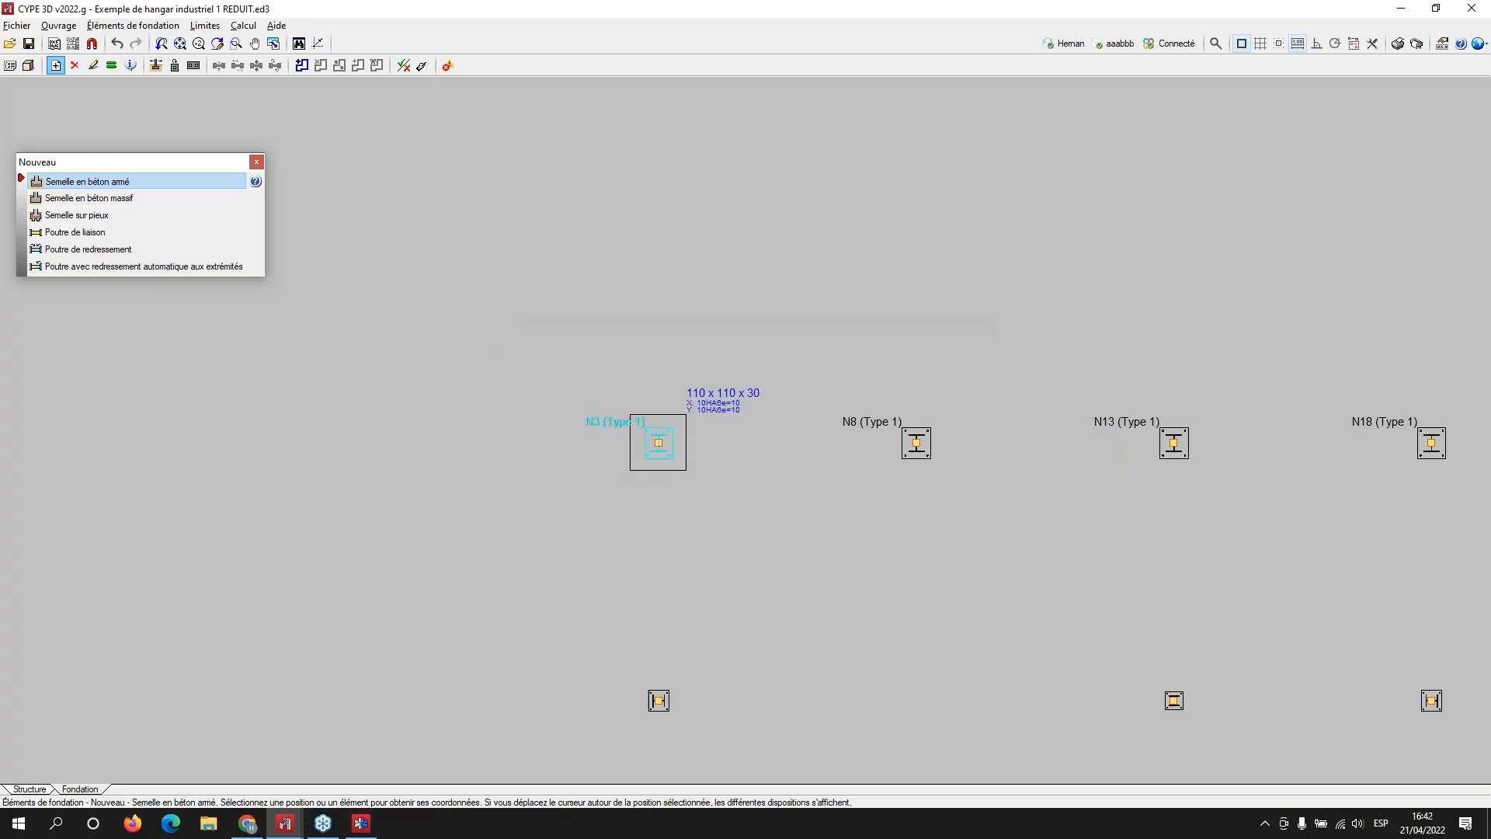
# Step: Place a reinforced-concrete edge footing under column N8, extending sideways and downward in plan with its upper edge flush with the base plate
pyautogui.scroll(2, 709, 408)
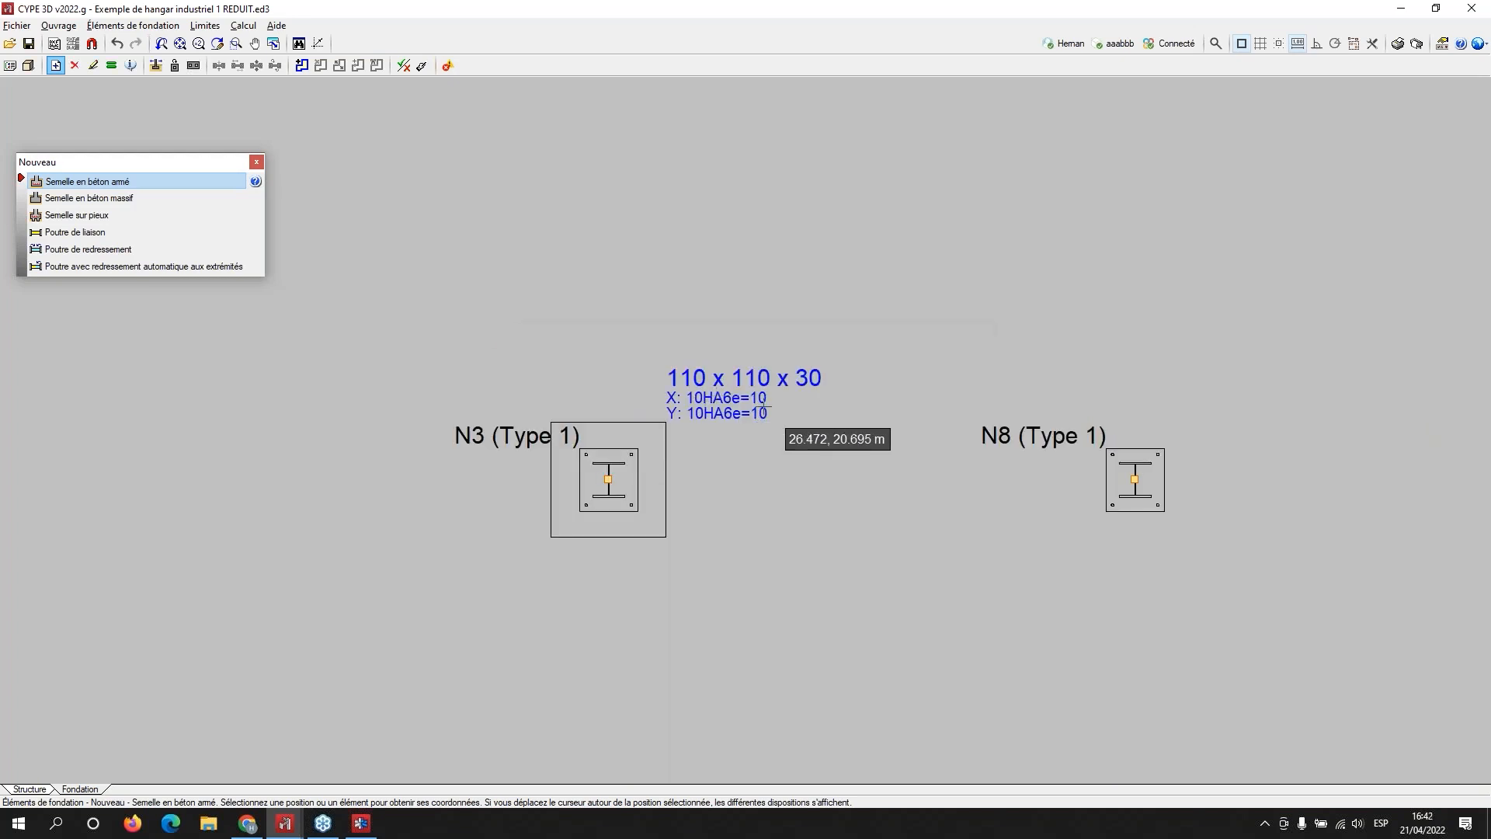
pyautogui.moveTo(1093, 501); pyautogui.dragTo(829, 436, button='middle')
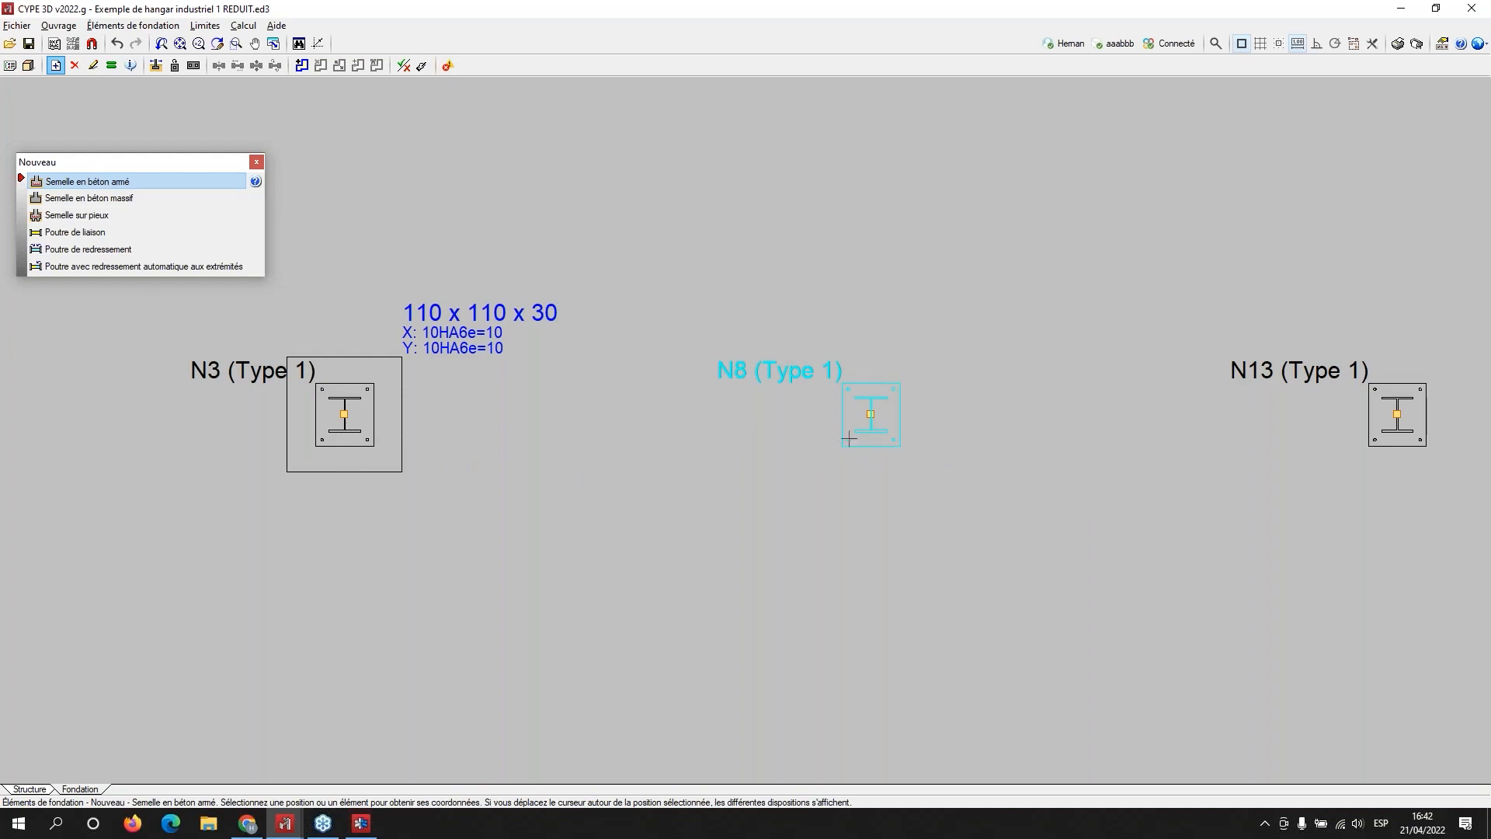
pyautogui.click(878, 450)
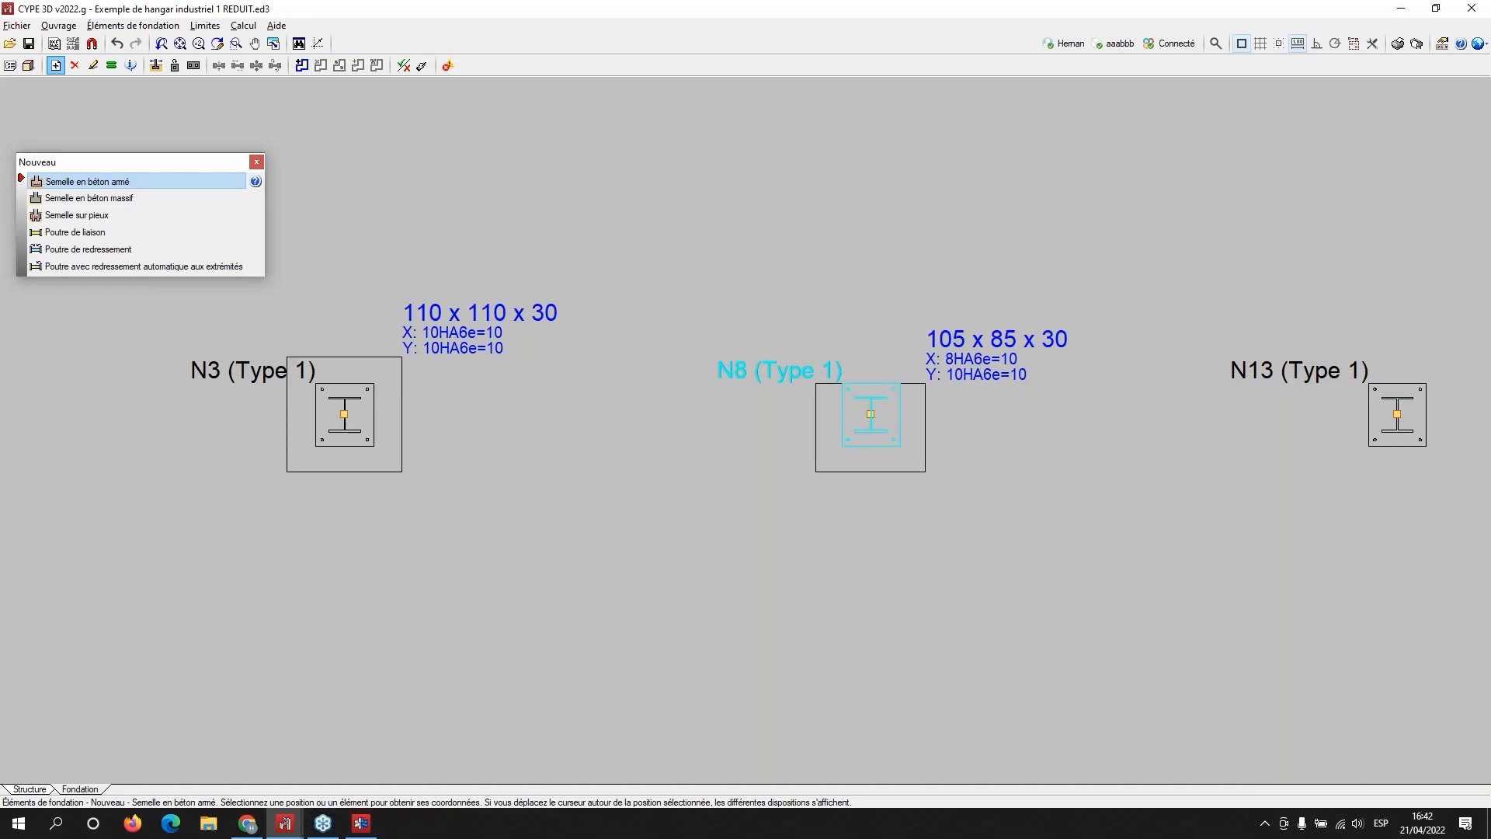
# Step: Place a reinforced-concrete corner footing under column N18, extending left and downward in plan from the base plate's upper-right corner
pyautogui.scroll(-2, 948, 414)
pyautogui.moveTo(1041, 499); pyautogui.dragTo(1035, 332, button='middle')
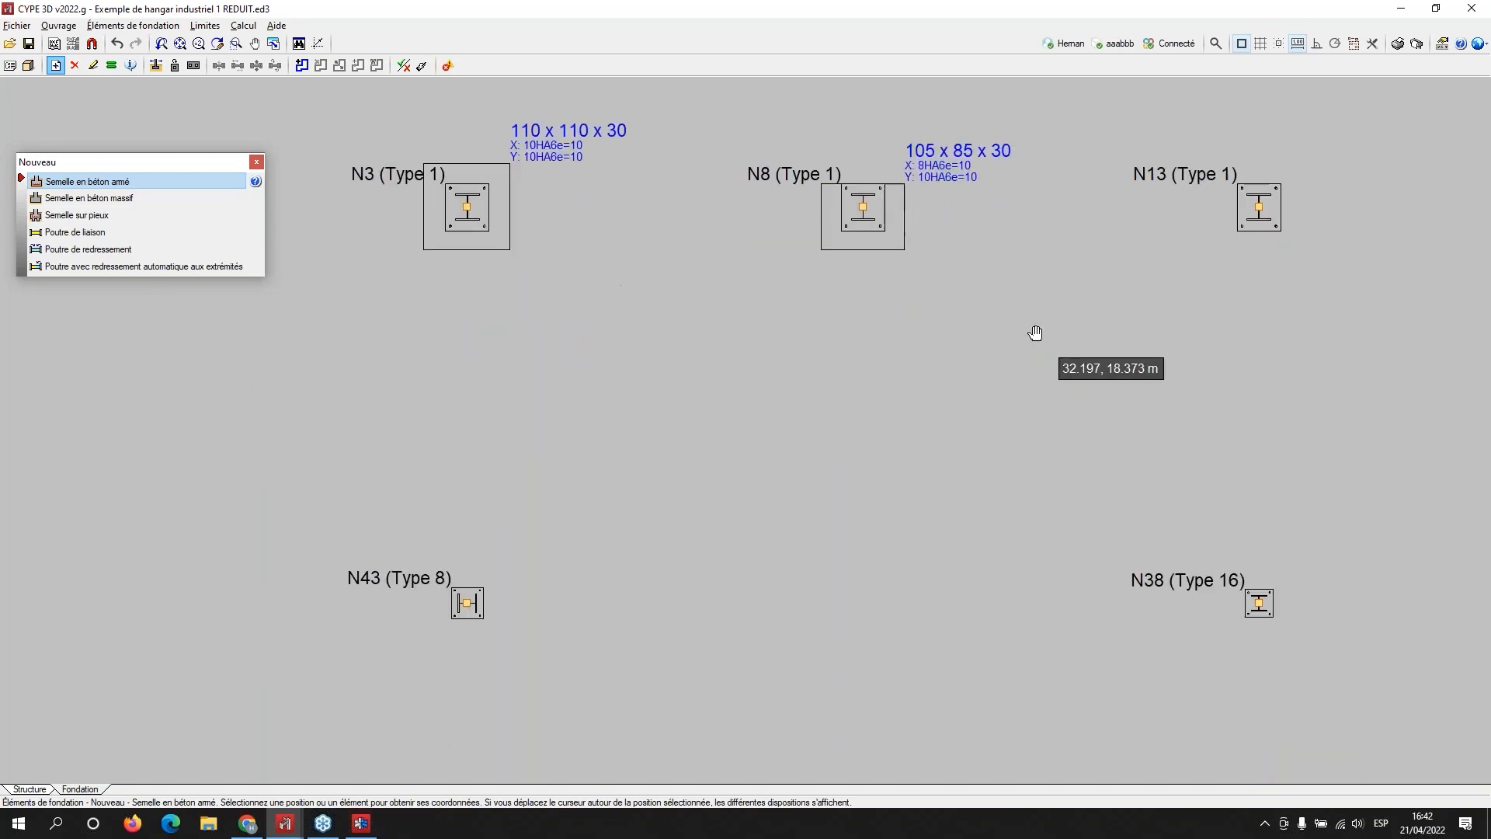
pyautogui.moveTo(1129, 258); pyautogui.dragTo(245, 335, button='middle')
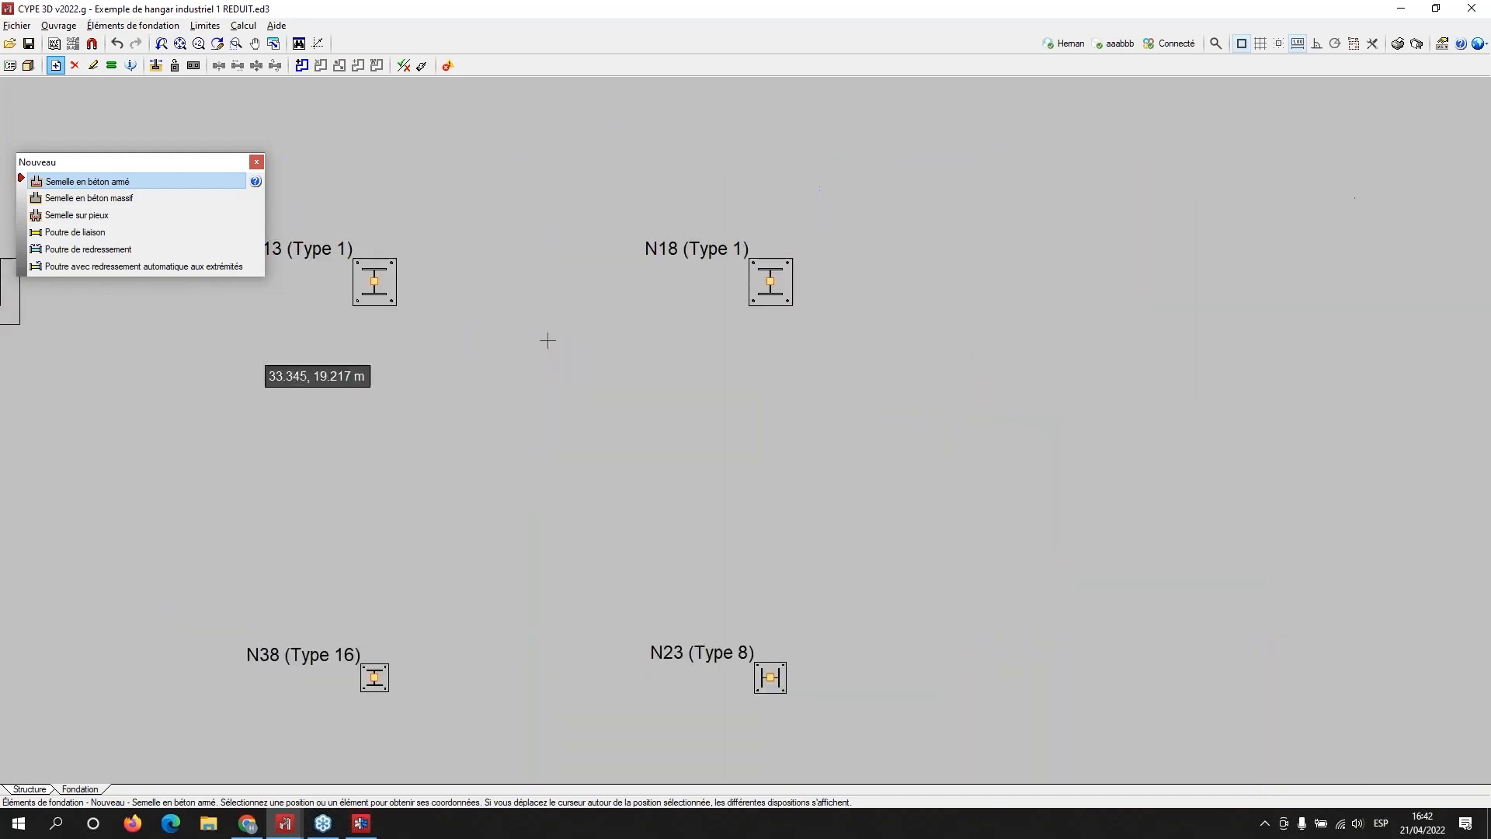
pyautogui.moveTo(959, 325); pyautogui.dragTo(887, 334, button='middle')
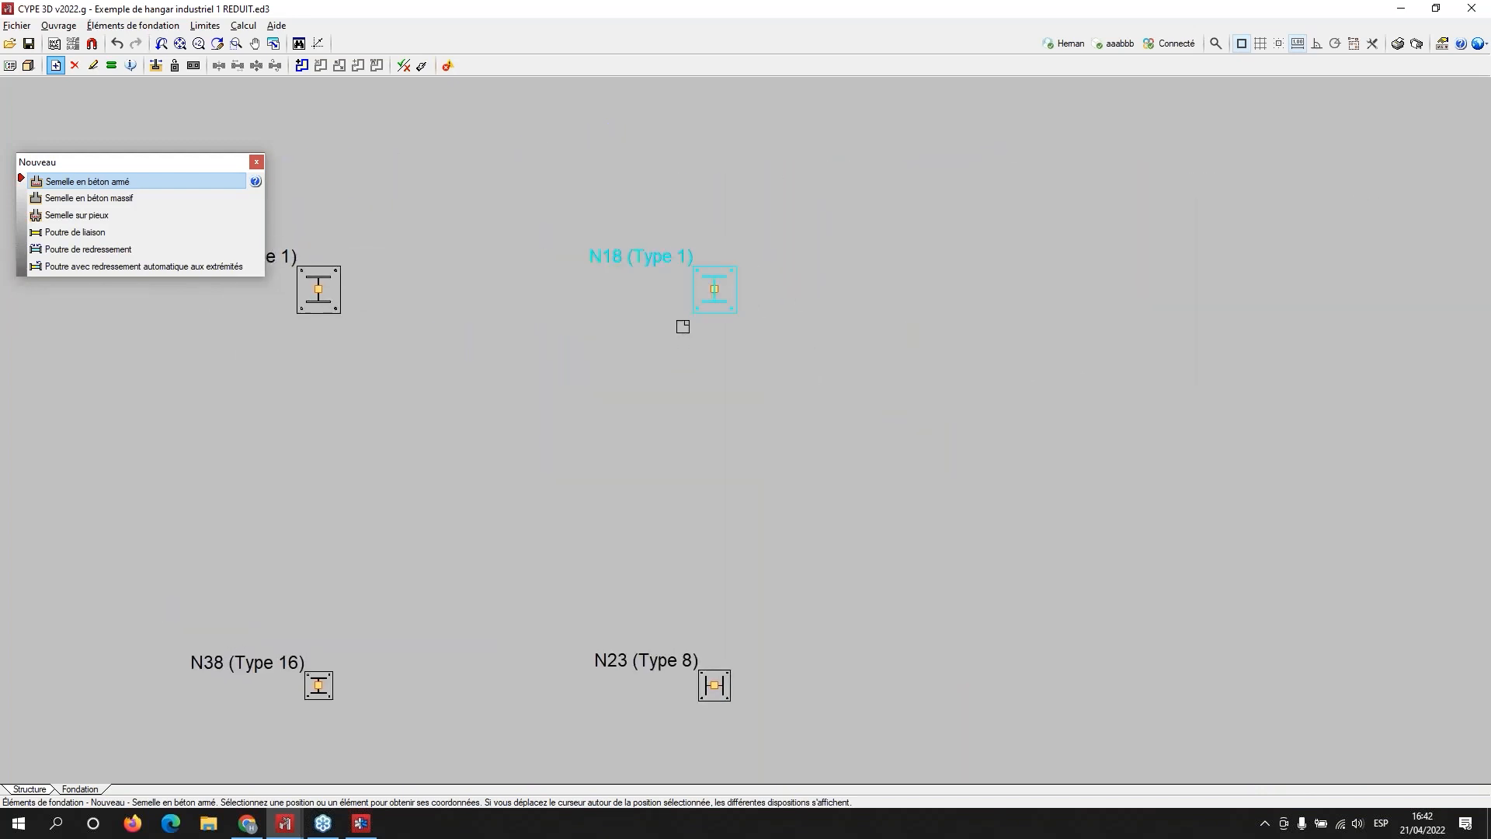
pyautogui.click(683, 325)
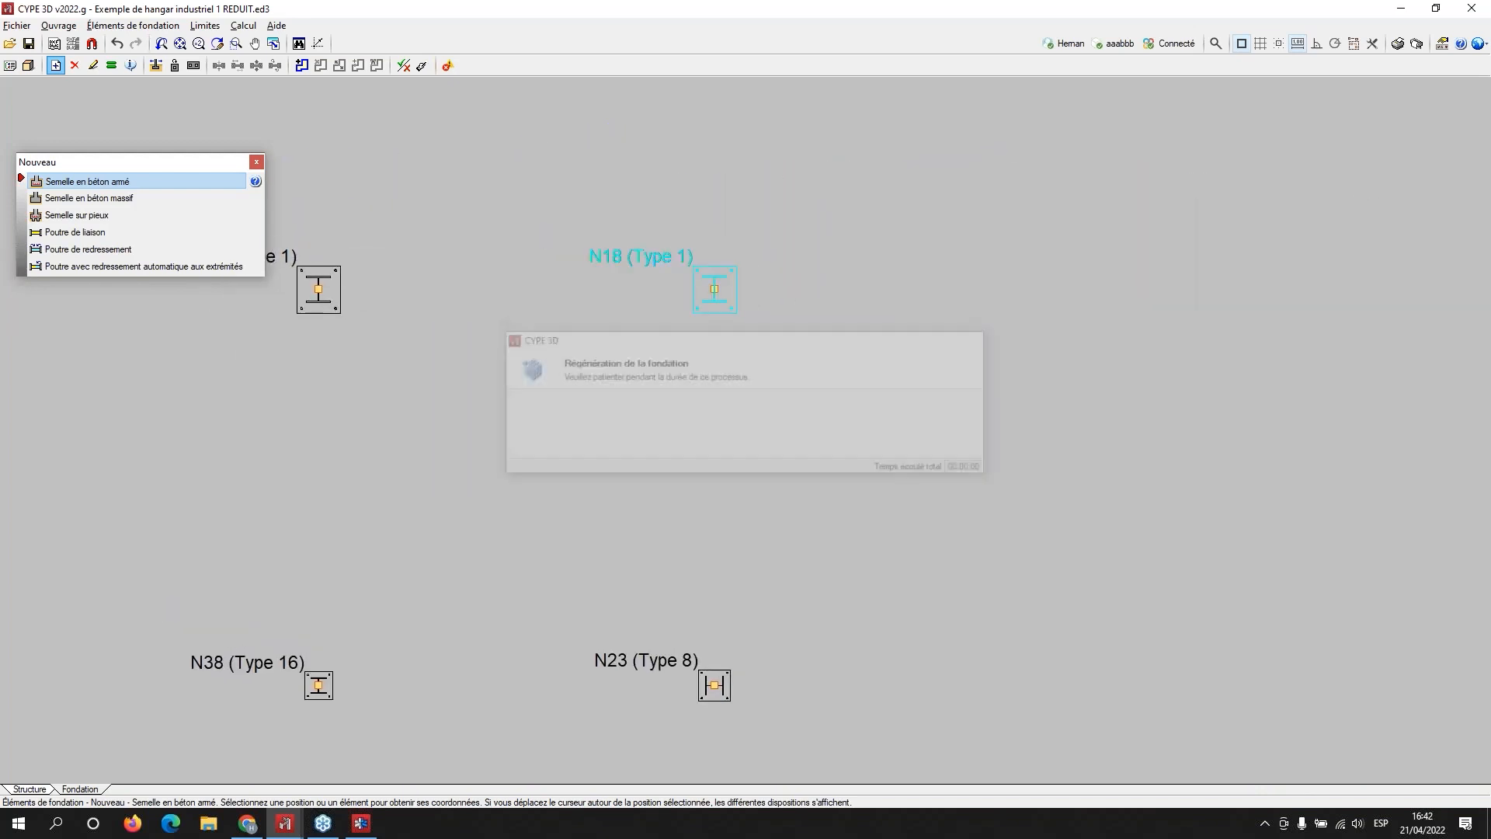
pyautogui.scroll(2, 640, 217)
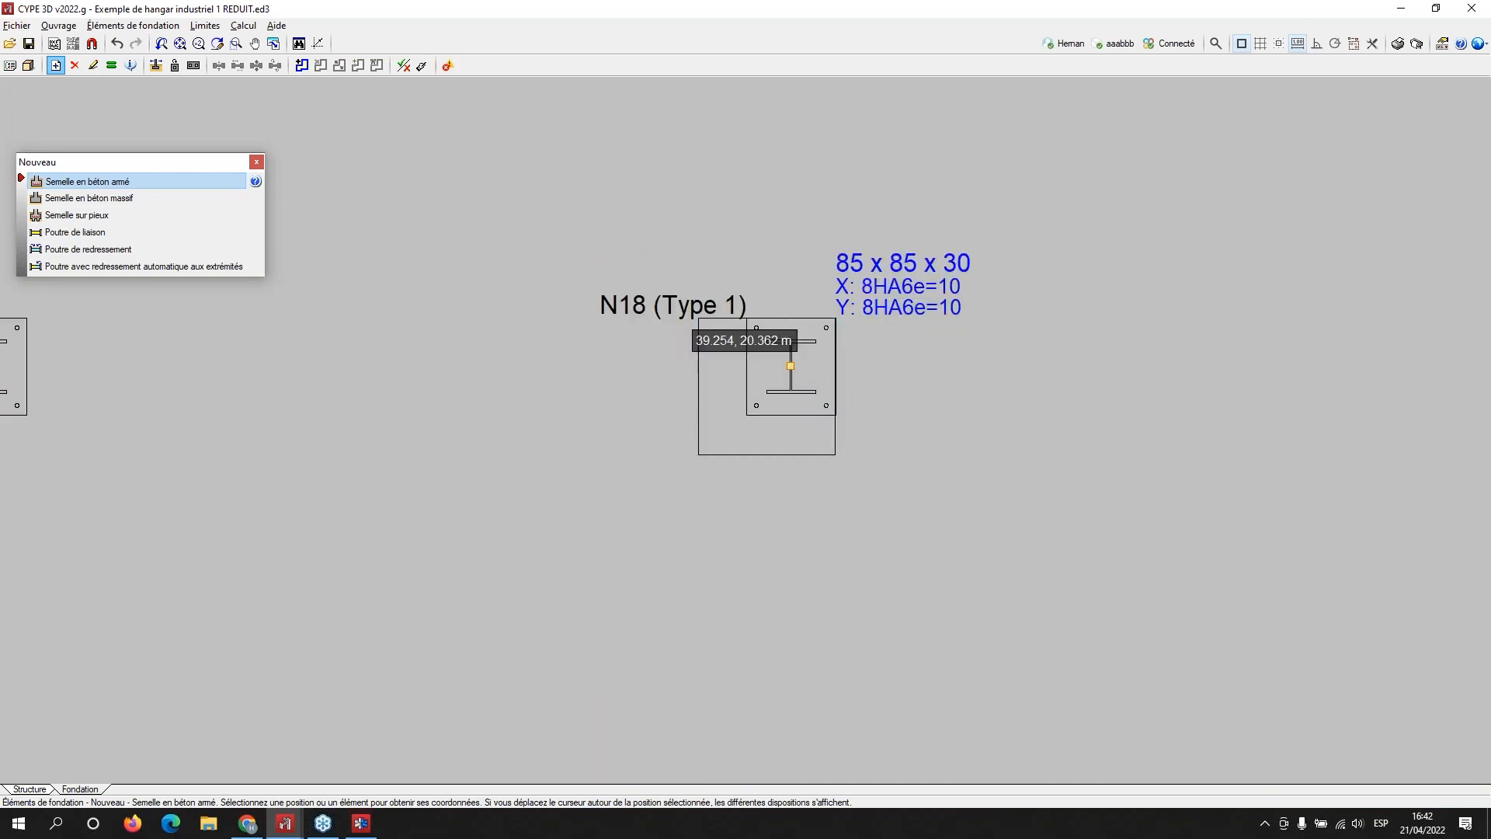
# Step: Choose a three-pile cap (Semelle sur pieux) with a single starter and create its circular concrete pile with the reference "aaa"
pyautogui.scroll(-2, 692, 510)
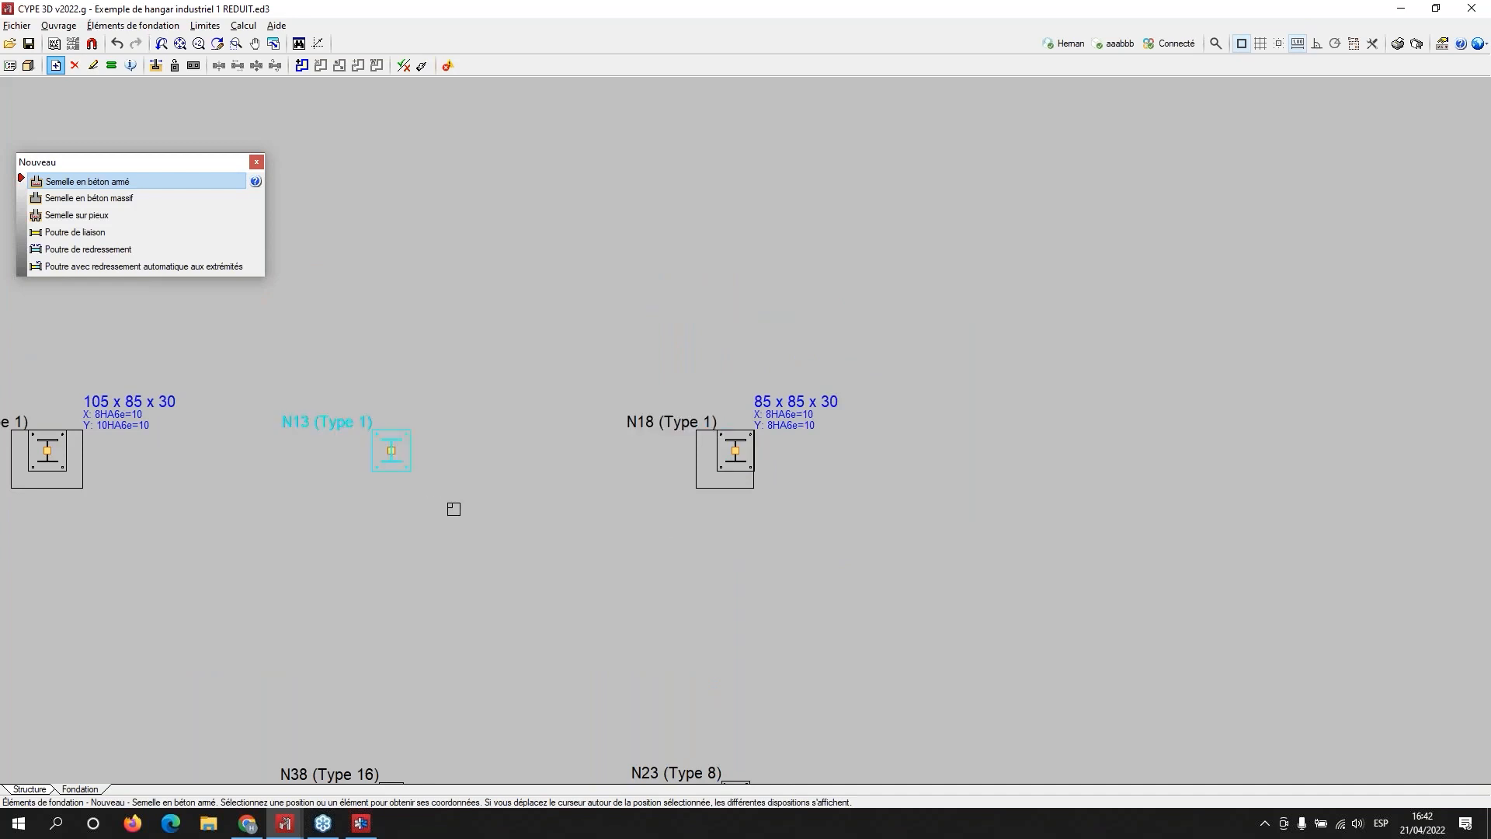
pyautogui.moveTo(453, 510); pyautogui.dragTo(718, 474, button='middle')
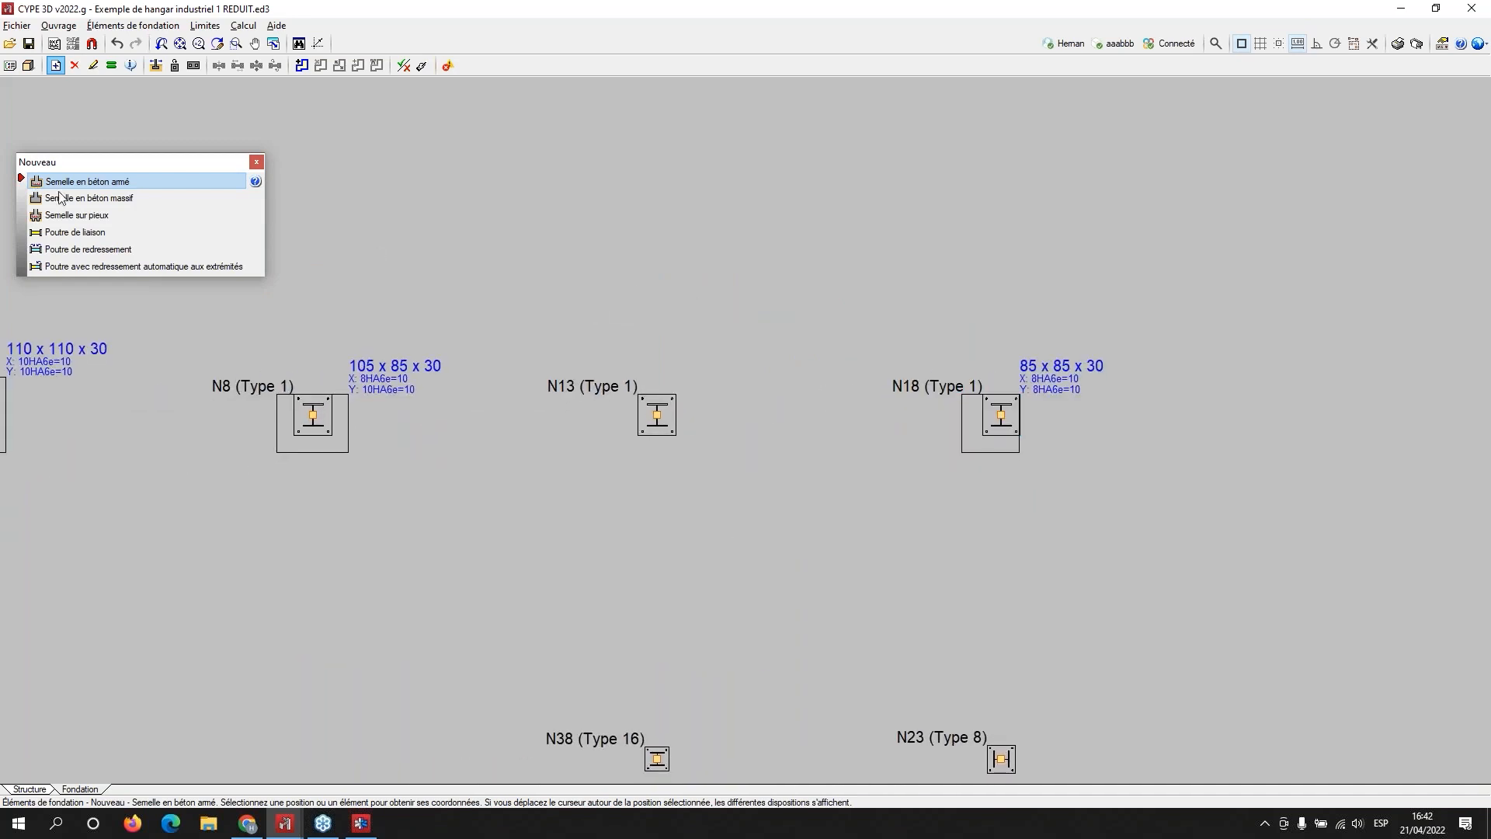
pyautogui.click(77, 216)
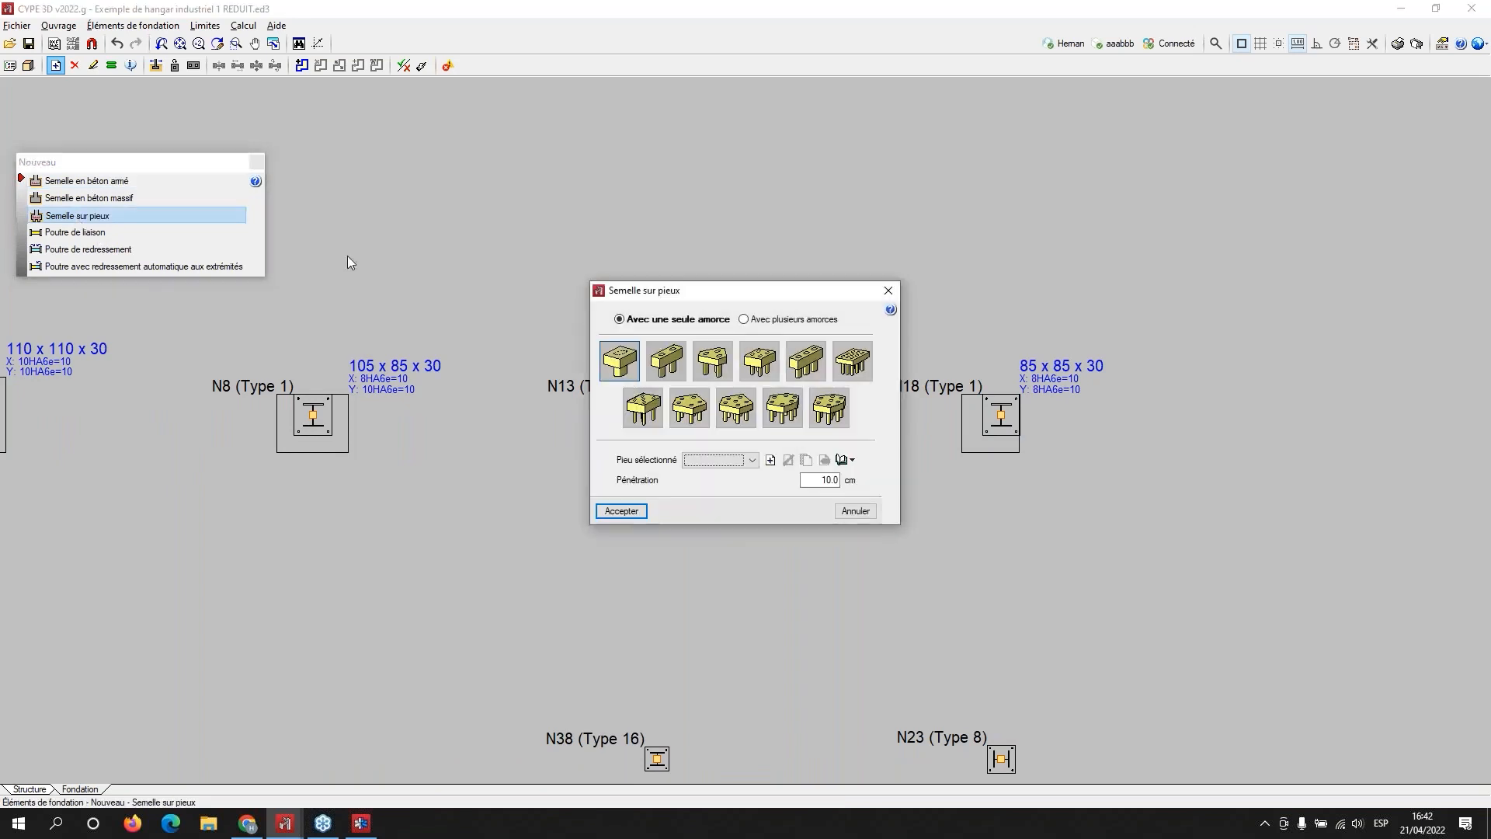
pyautogui.moveTo(752, 298); pyautogui.dragTo(525, 116)
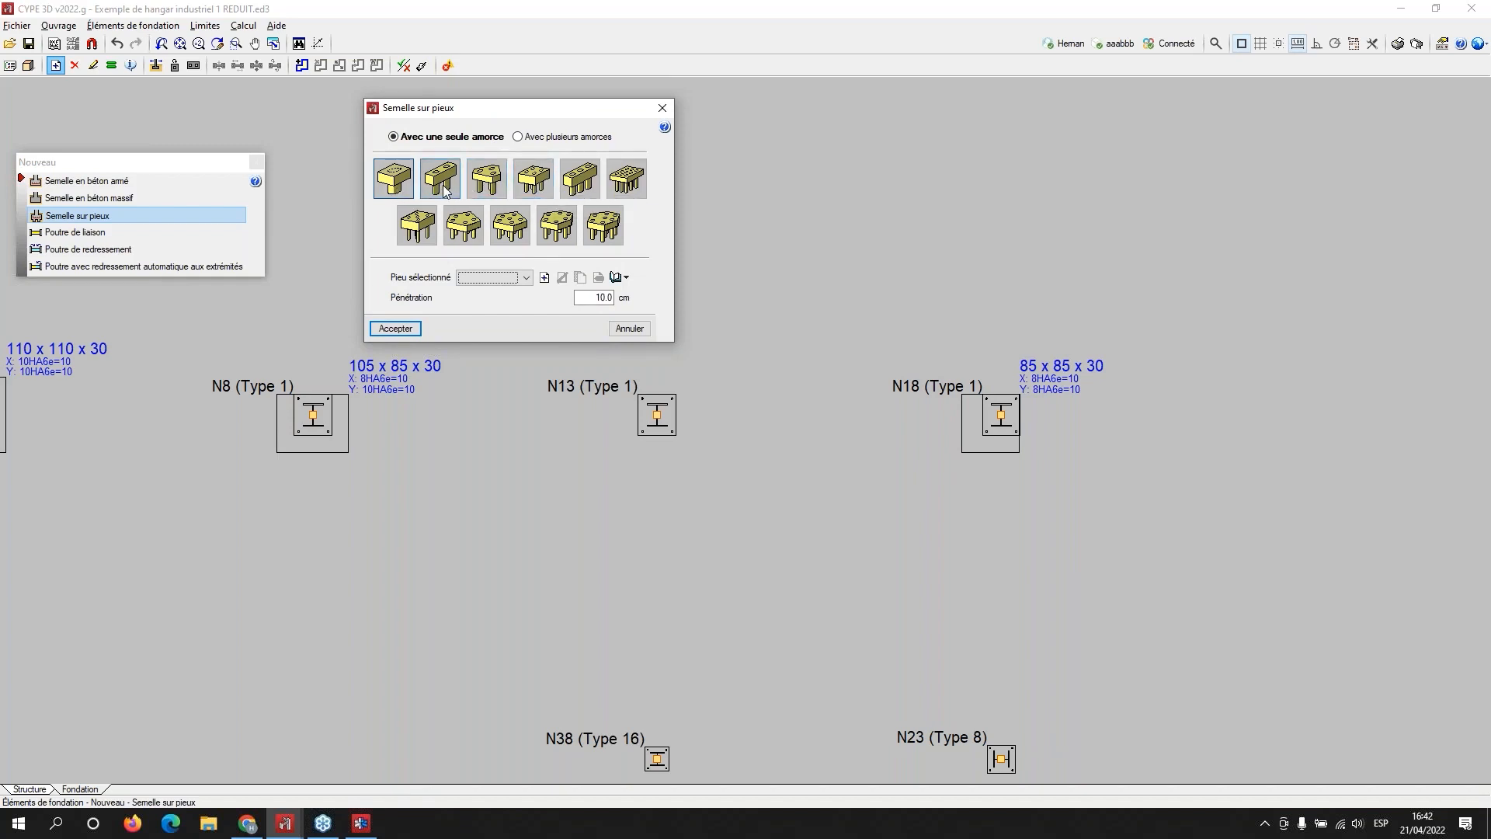
pyautogui.click(485, 180)
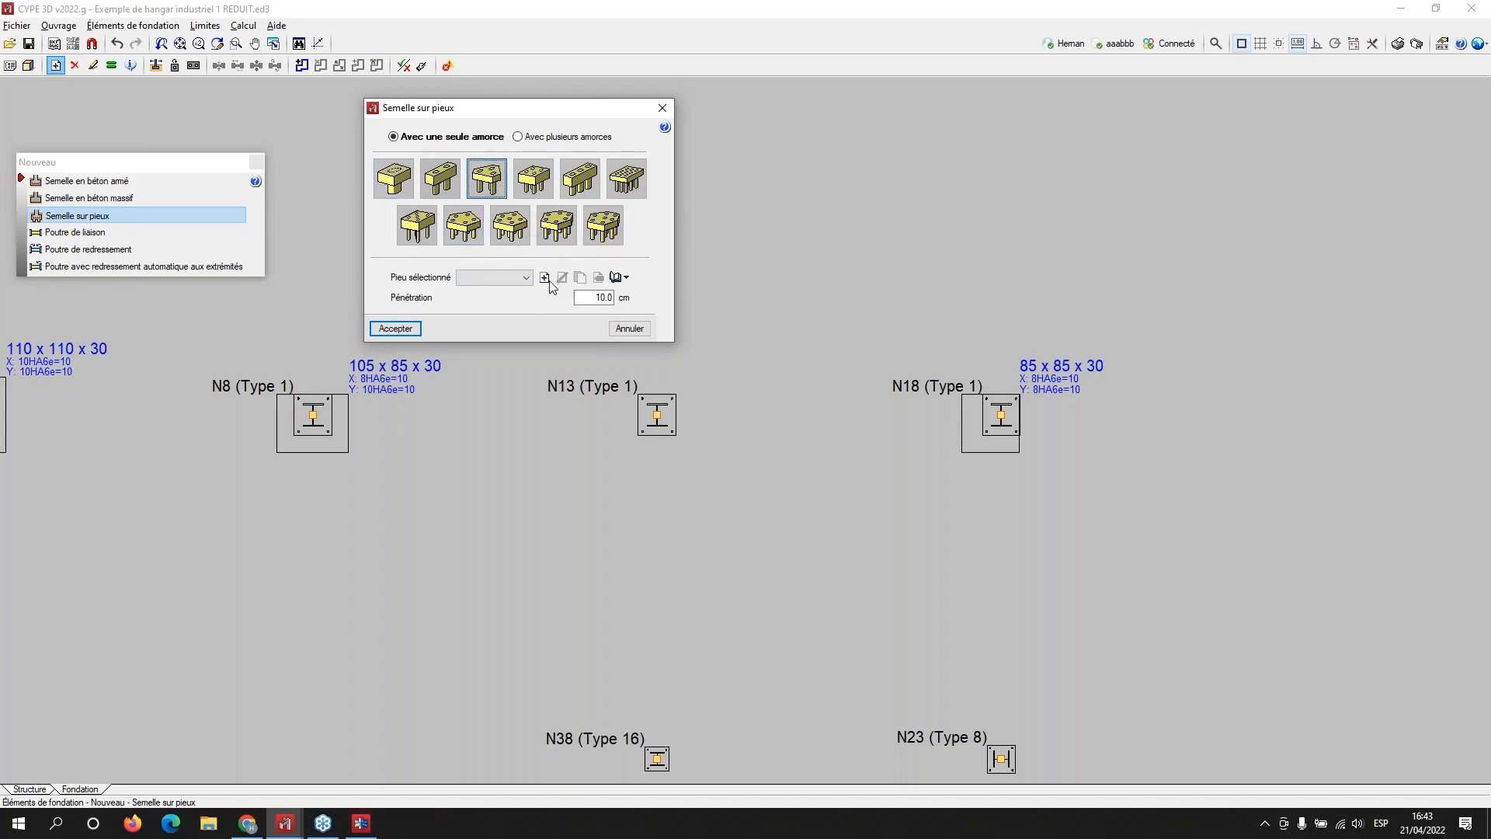
pyautogui.click(545, 278)
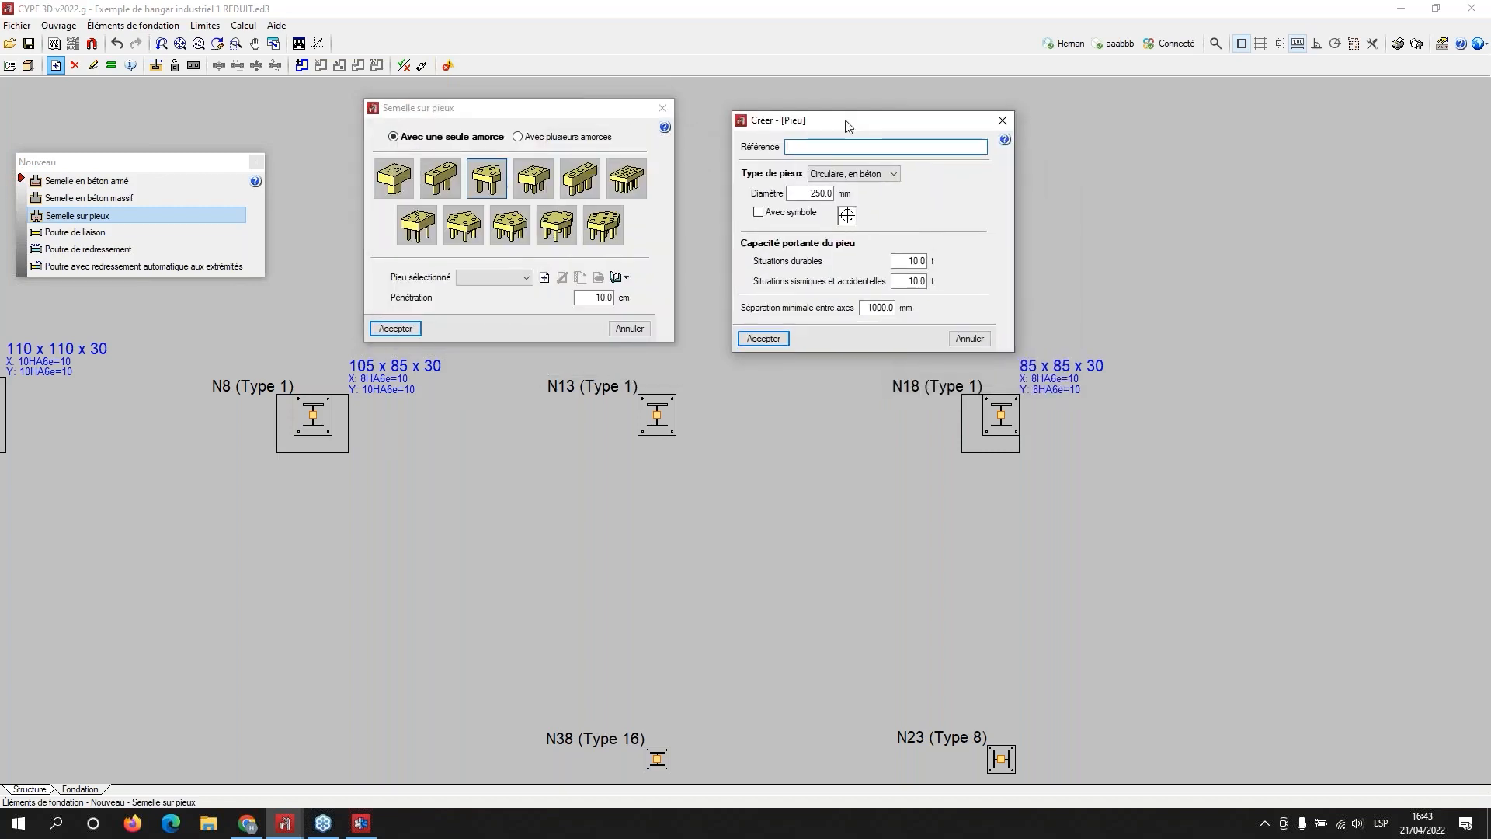
pyautogui.write('aaa')
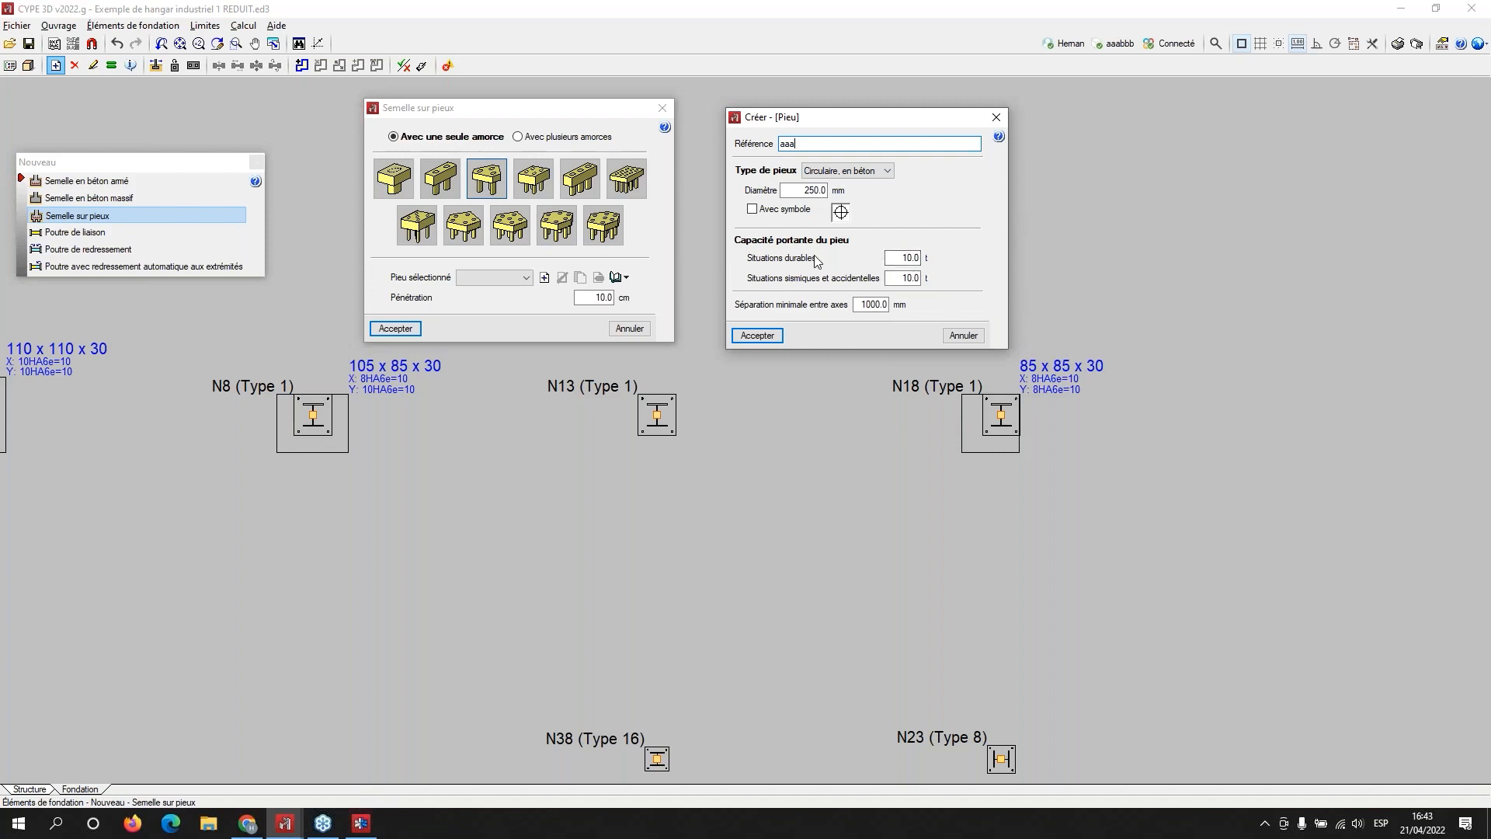
pyautogui.moveTo(843, 247)
pyautogui.click(750, 336)
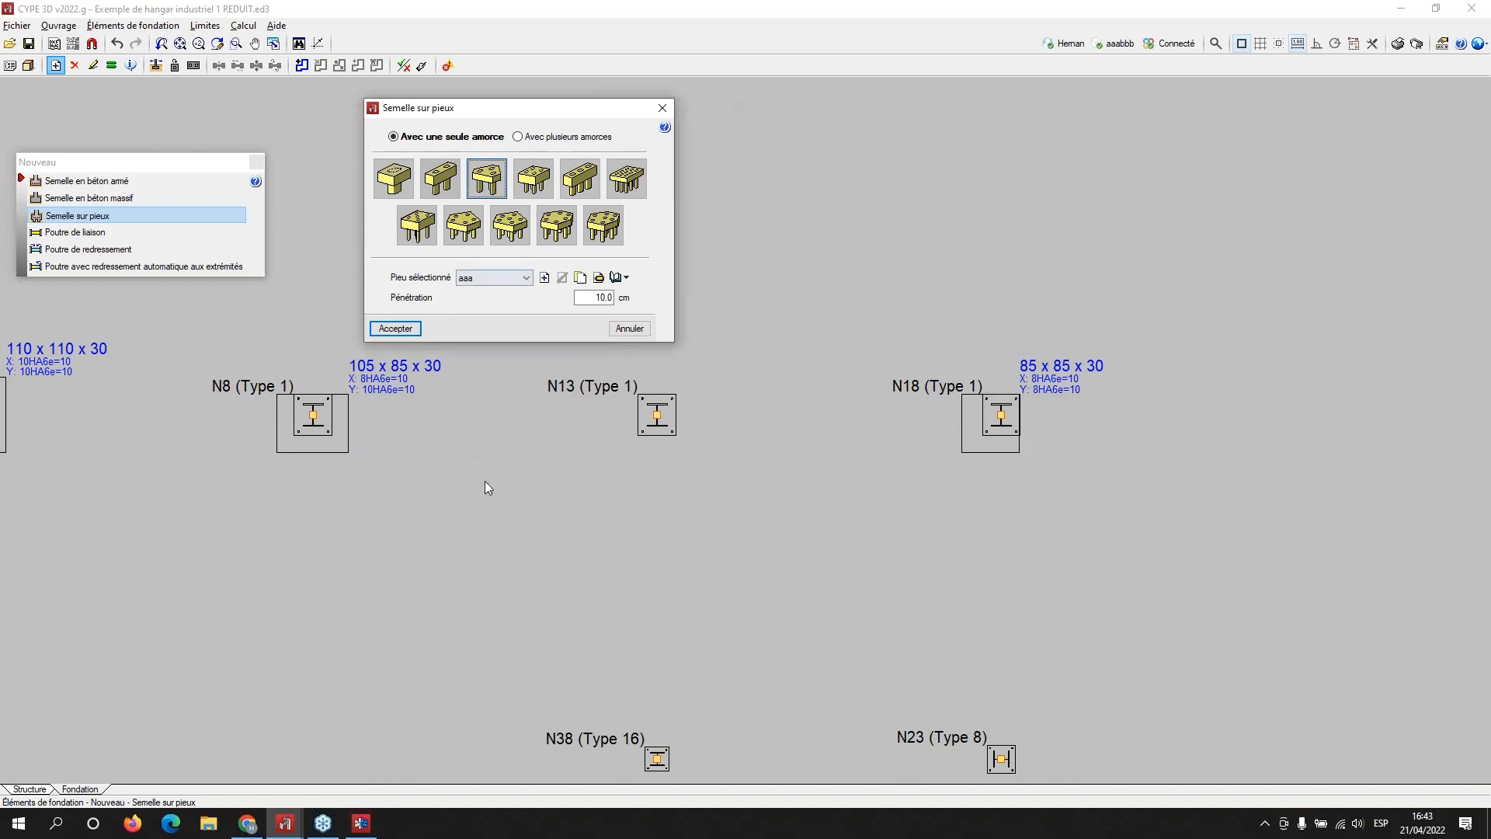
# Step: Place the three-pile cap with pile "aaa" centred under column N23 in the foundation plan
pyautogui.click(398, 329)
pyautogui.moveTo(1002, 758); pyautogui.dragTo(1067, 458, button='middle')
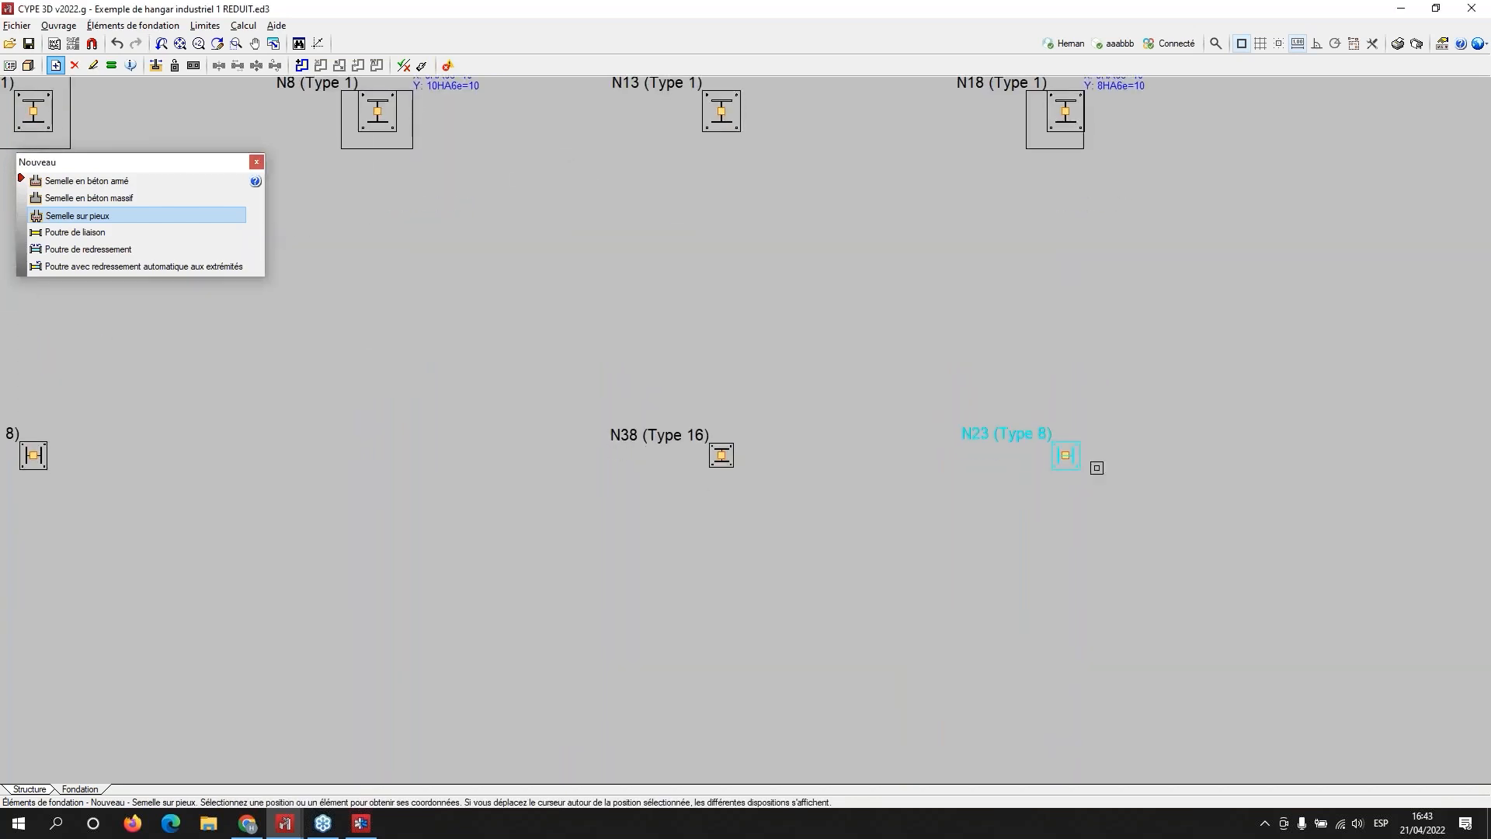
pyautogui.click(1069, 458)
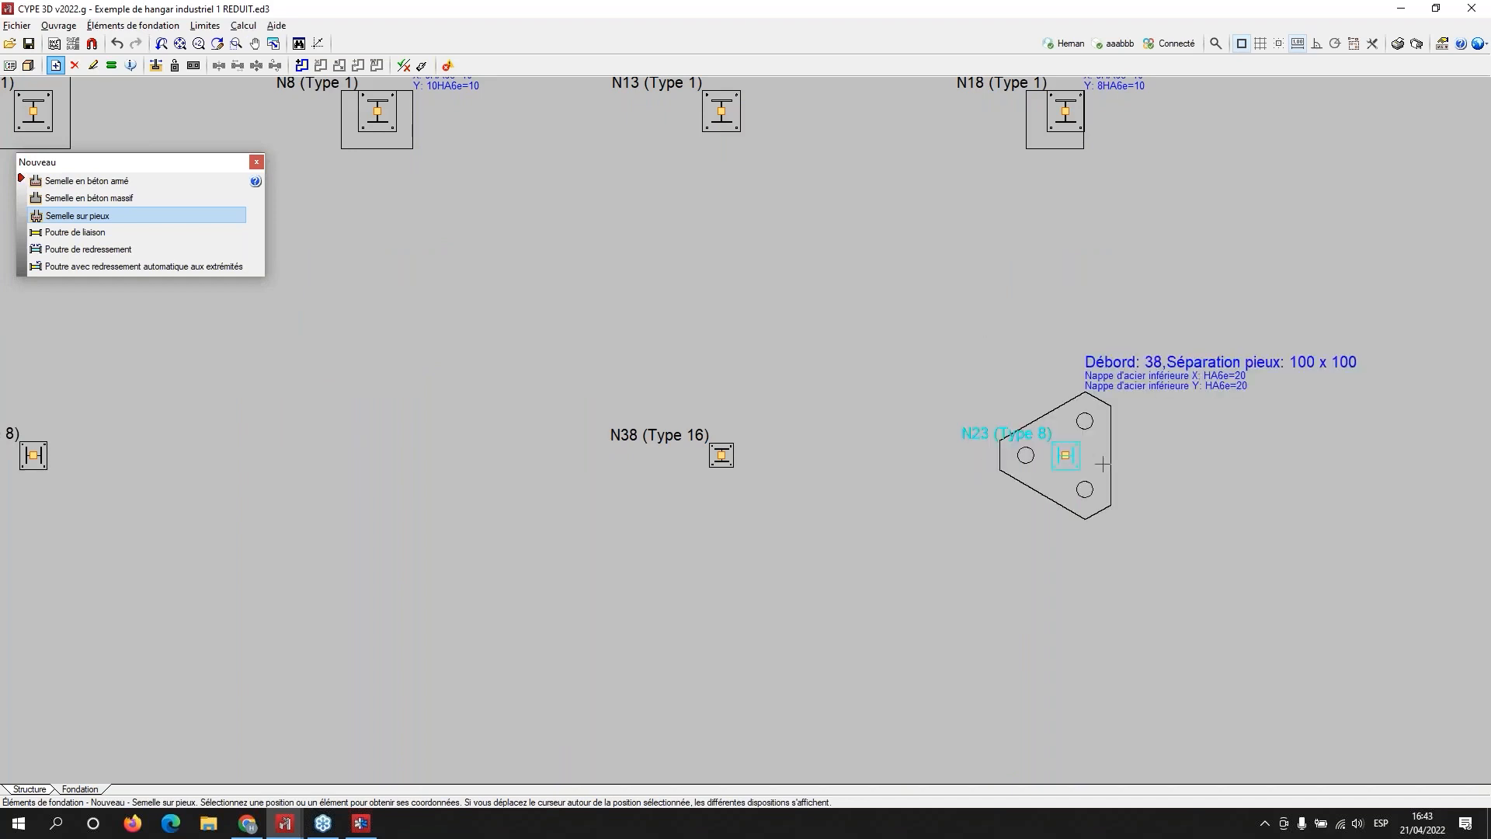
pyautogui.scroll(2, 1133, 403)
pyautogui.scroll(1, 1145, 418)
pyautogui.moveTo(1141, 533); pyautogui.dragTo(1051, 469, button='middle')
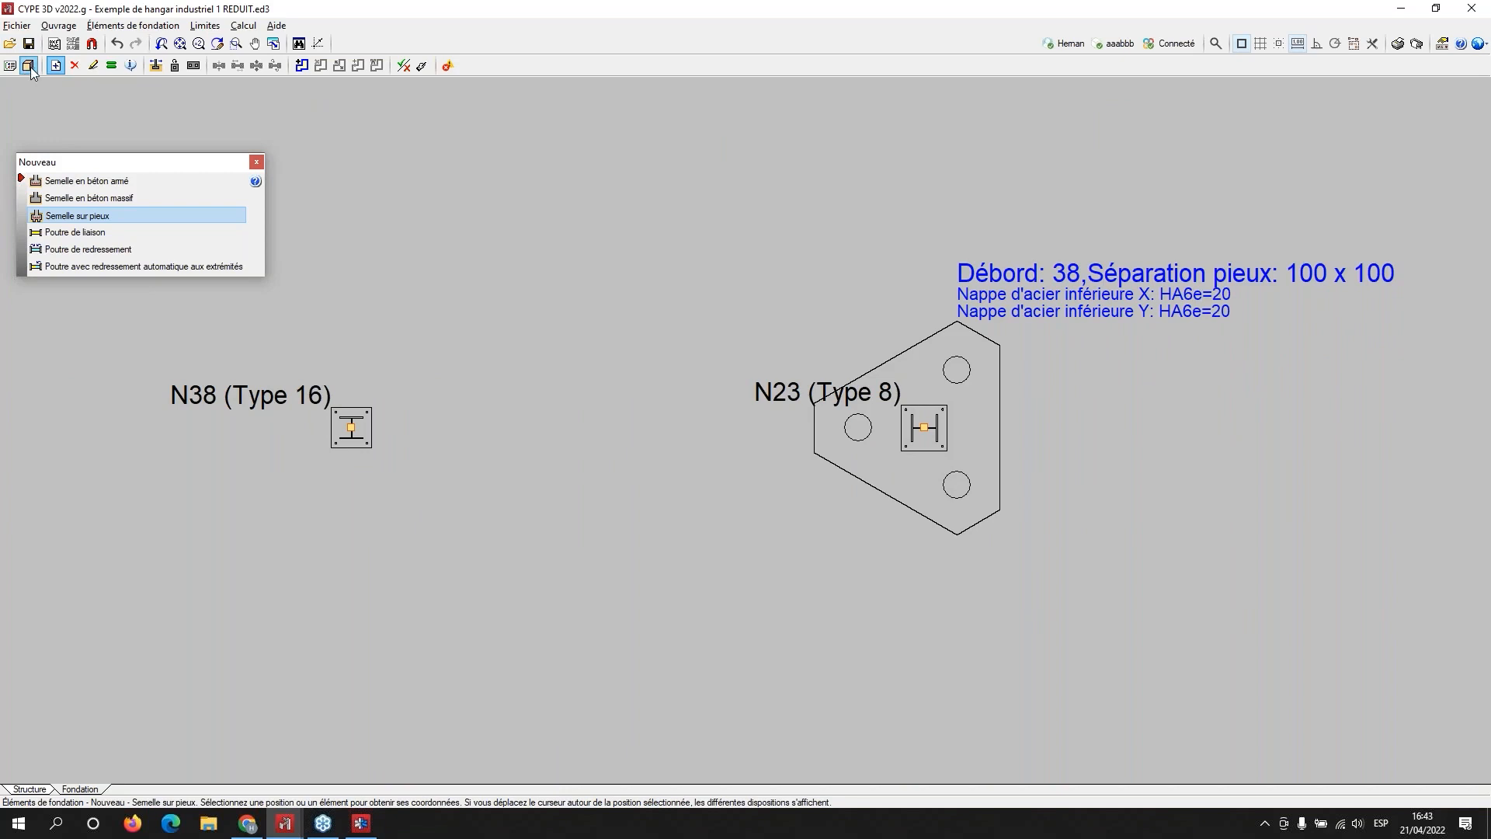
# Step: Examine the new footings and the three-pile cap under the columns in the 3D model, and return to the foundation plan
pyautogui.scroll(-2, 719, 412)
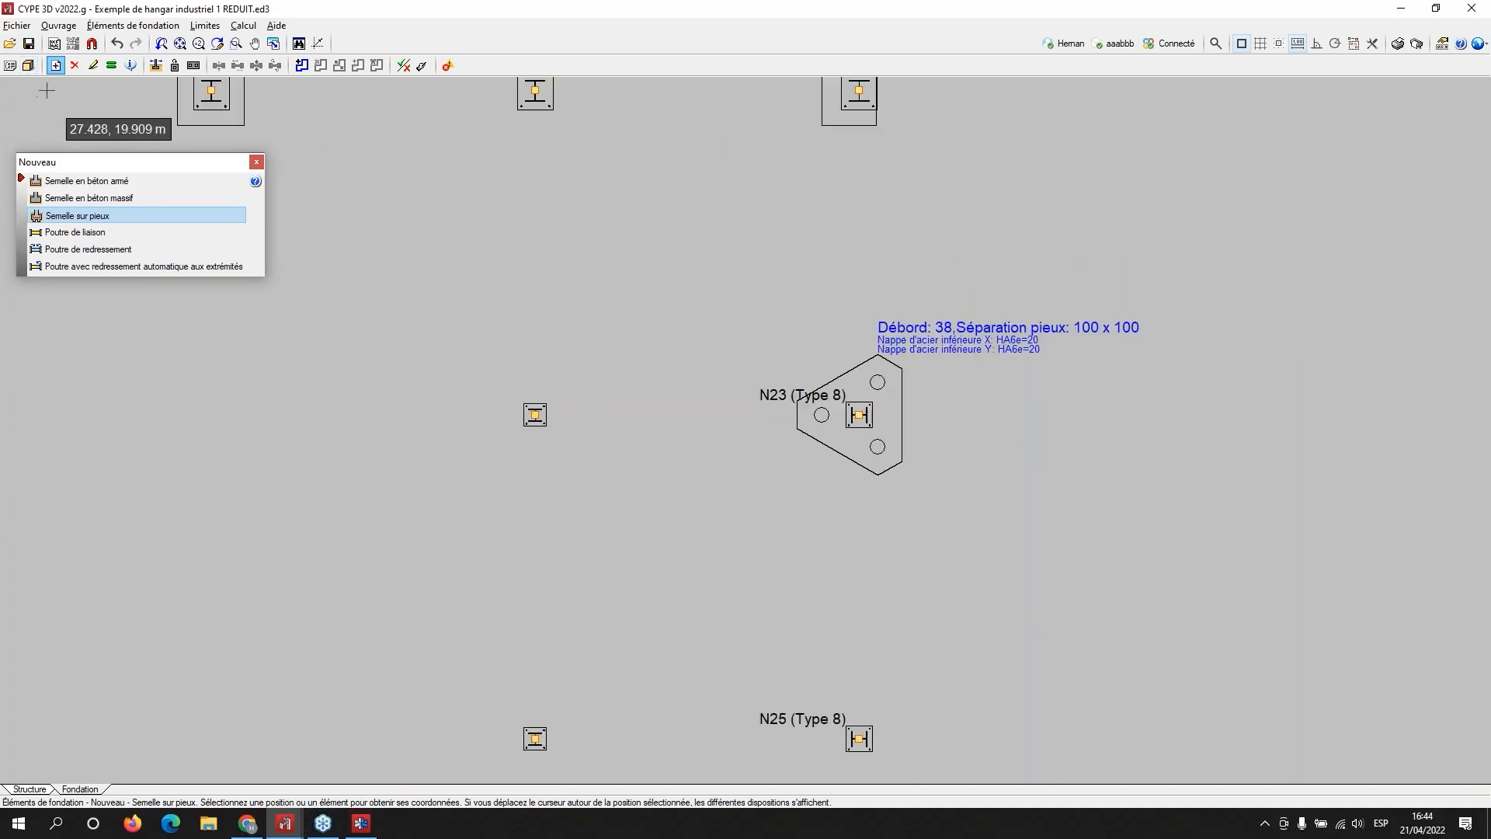
pyautogui.click(28, 67)
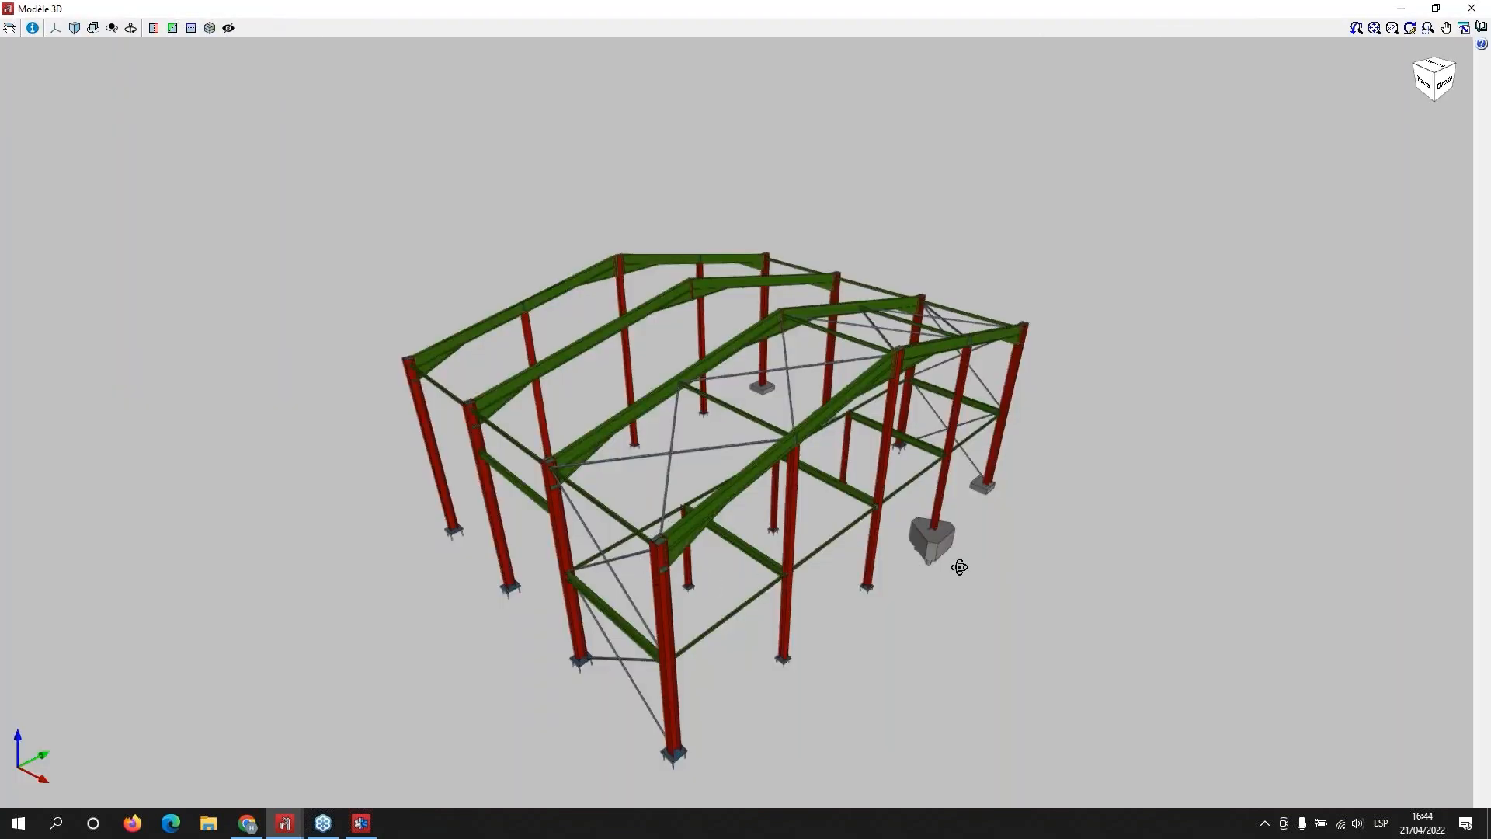
pyautogui.moveTo(955, 560)
pyautogui.mouseDown(button='middle')
pyautogui.moveTo(1207, 545)
pyautogui.moveTo(392, 658)
pyautogui.mouseUp(button='middle')
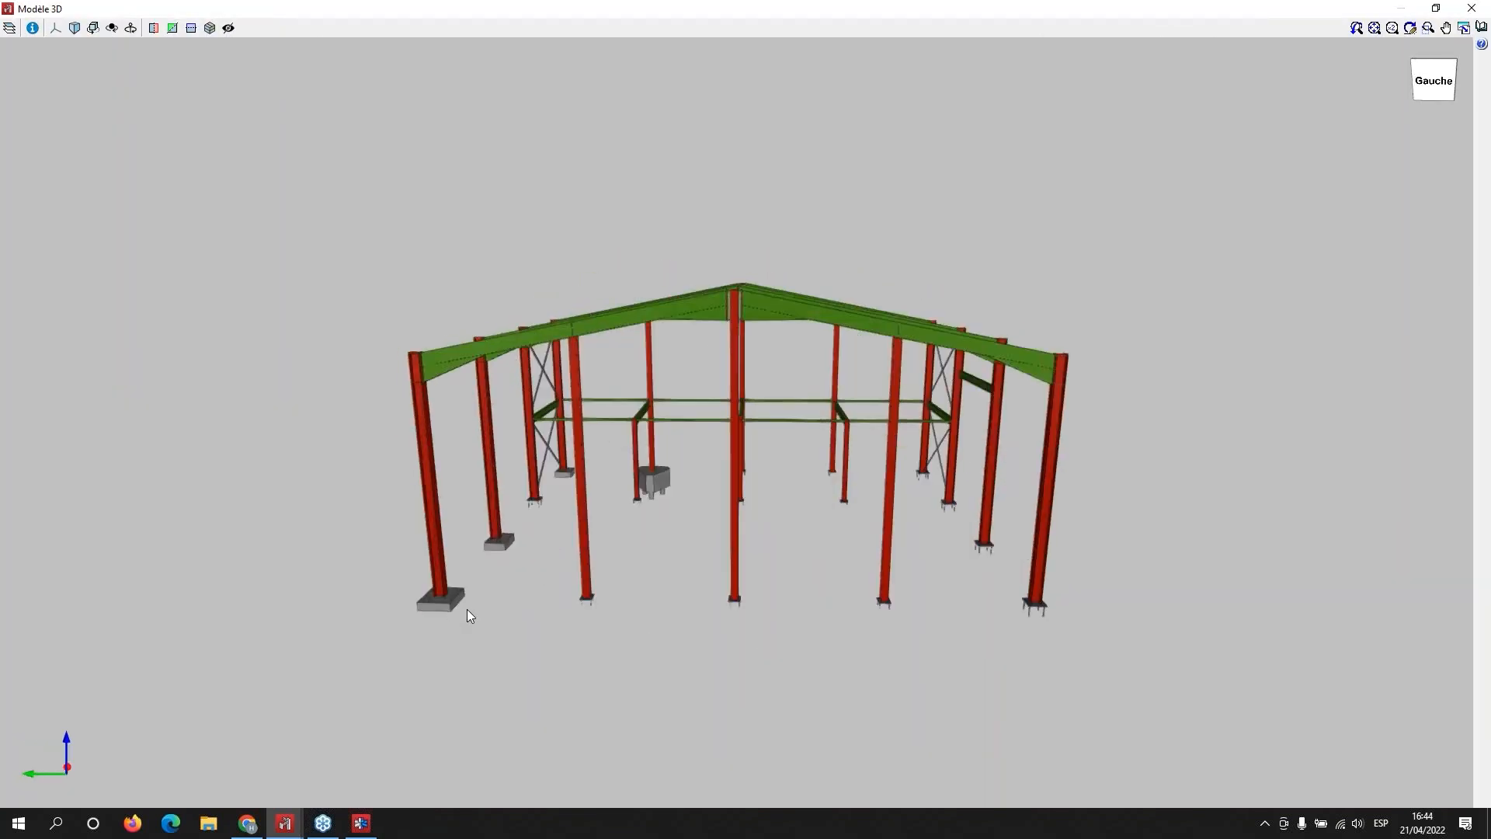
pyautogui.scroll(2, 423, 588)
pyautogui.scroll(5, 438, 571)
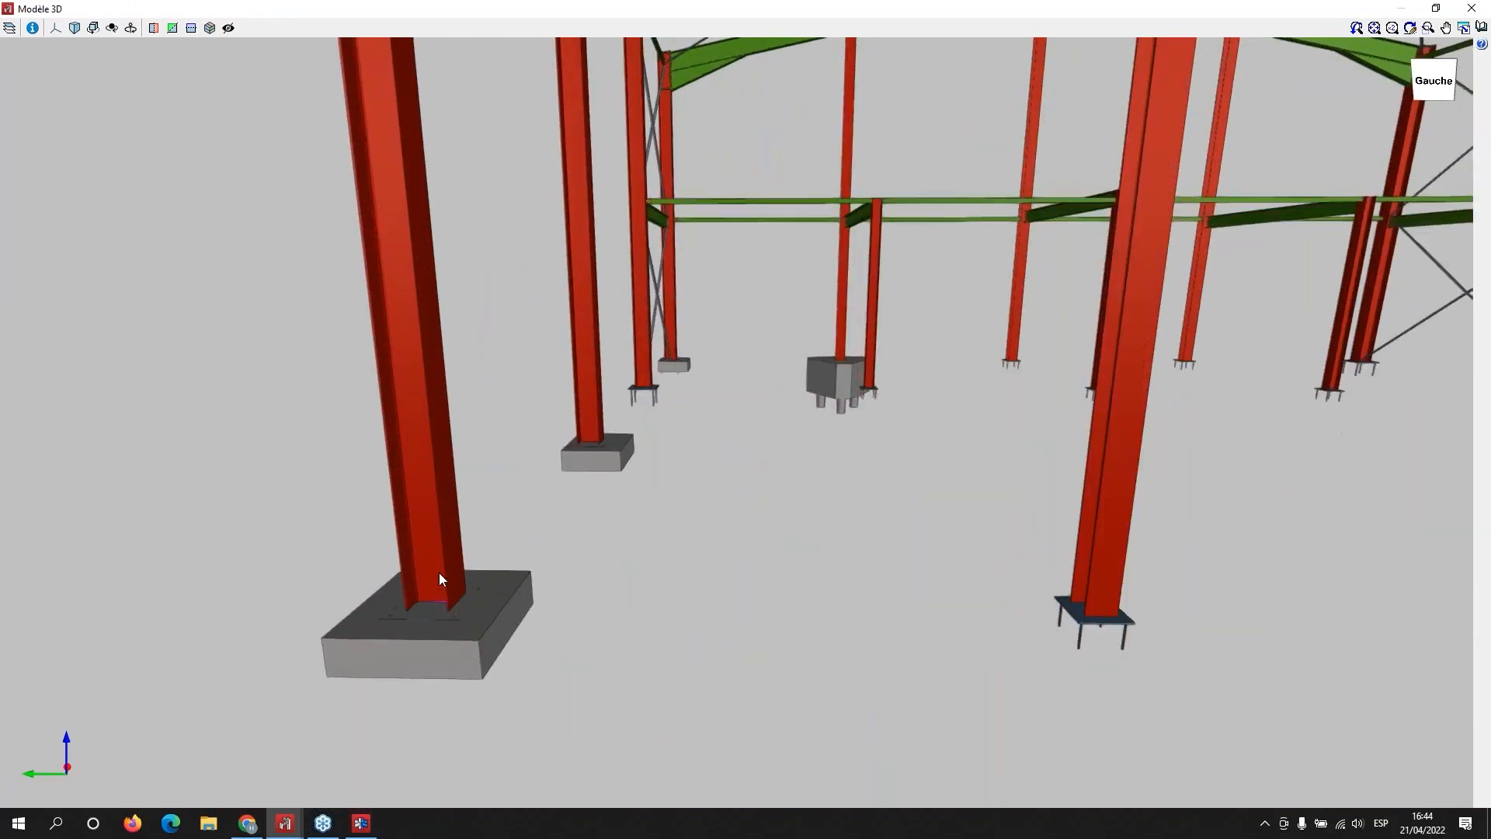
pyautogui.moveTo(600, 556)
pyautogui.mouseDown(button='middle')
pyautogui.moveTo(566, 592)
pyautogui.moveTo(483, 566)
pyautogui.moveTo(314, 588)
pyautogui.moveTo(334, 584)
pyautogui.mouseUp(button='middle')
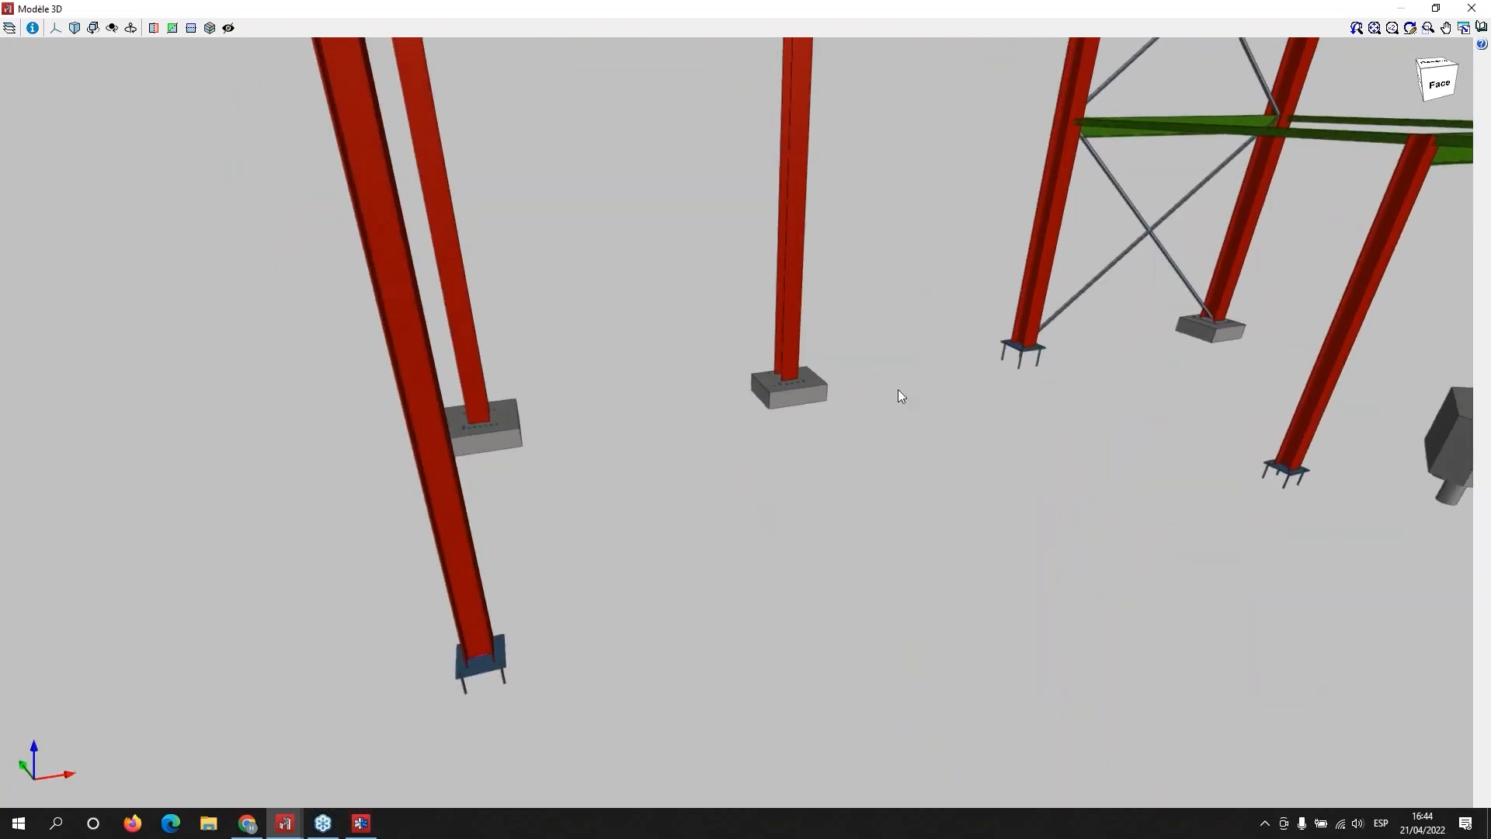
pyautogui.scroll(4, 897, 392)
pyautogui.moveTo(1129, 408); pyautogui.dragTo(792, 367, button='middle')
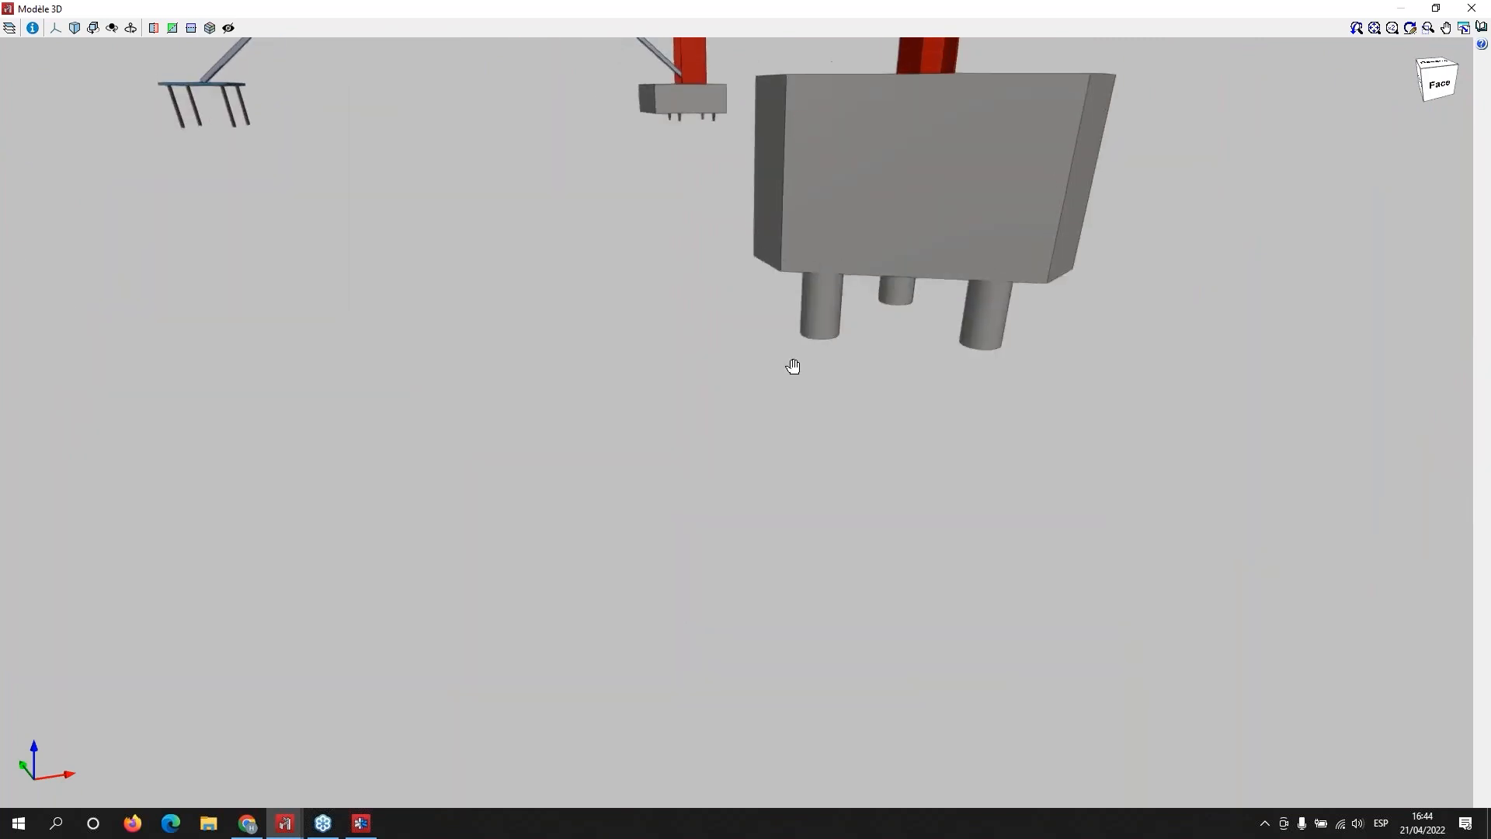
pyautogui.click(1485, 7)
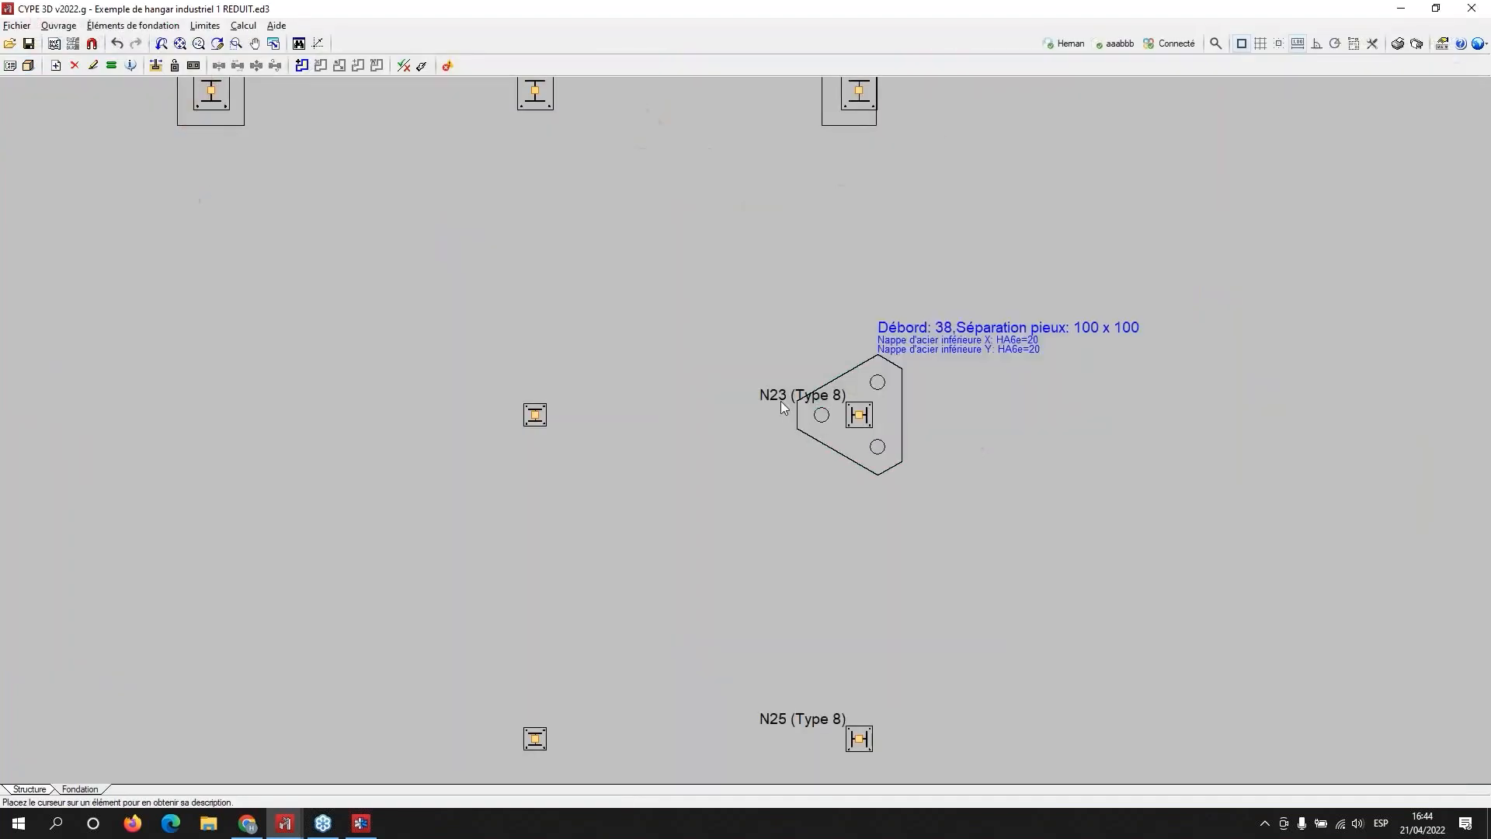
# Step: Place a new sloped (pyramidal) reinforced-concrete footing with a single starter, centred under column N13
pyautogui.scroll(-3, 780, 400)
pyautogui.scroll(4, 756, 343)
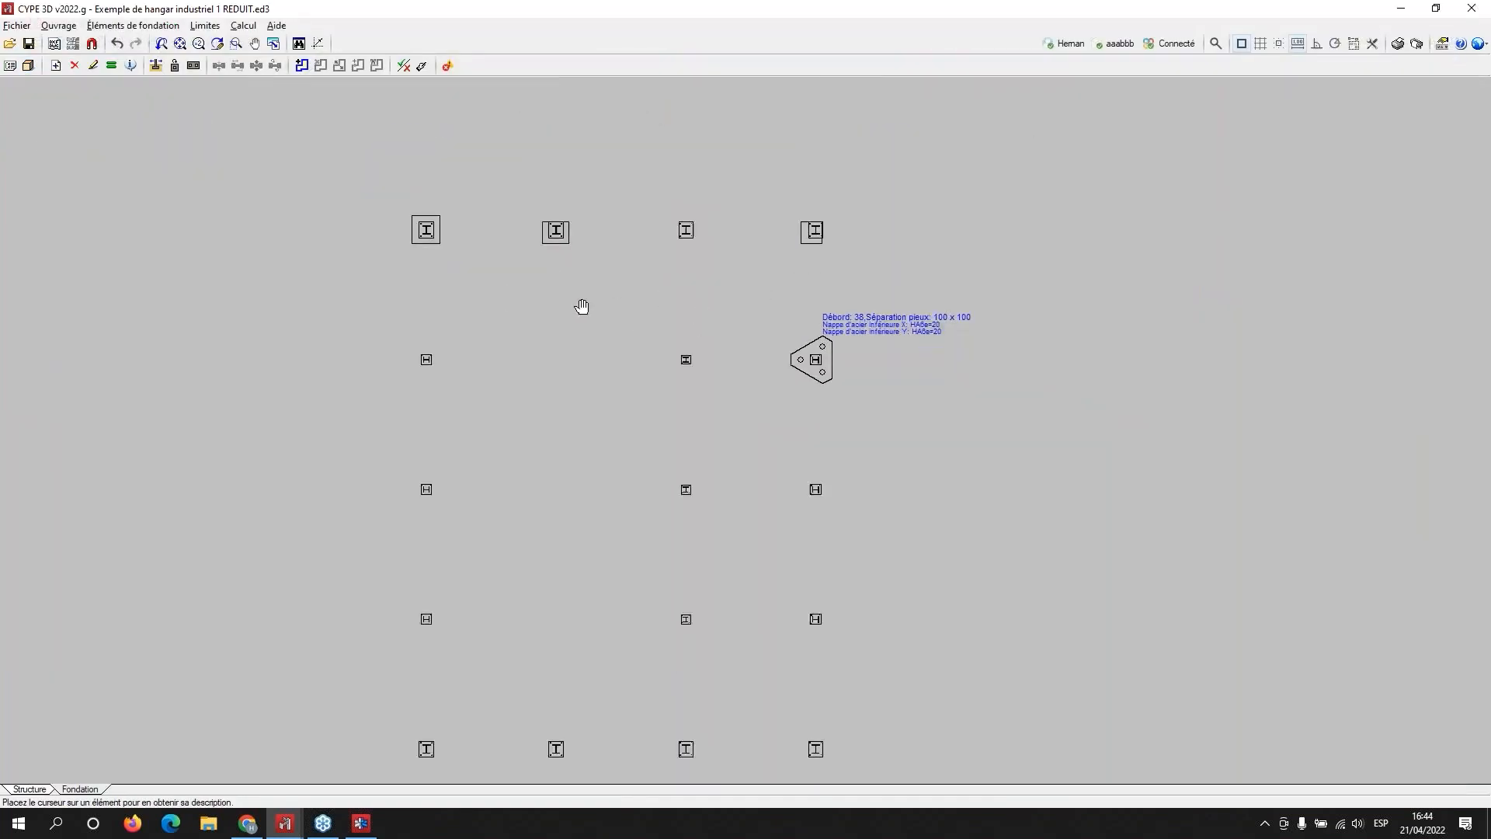
pyautogui.click(108, 26)
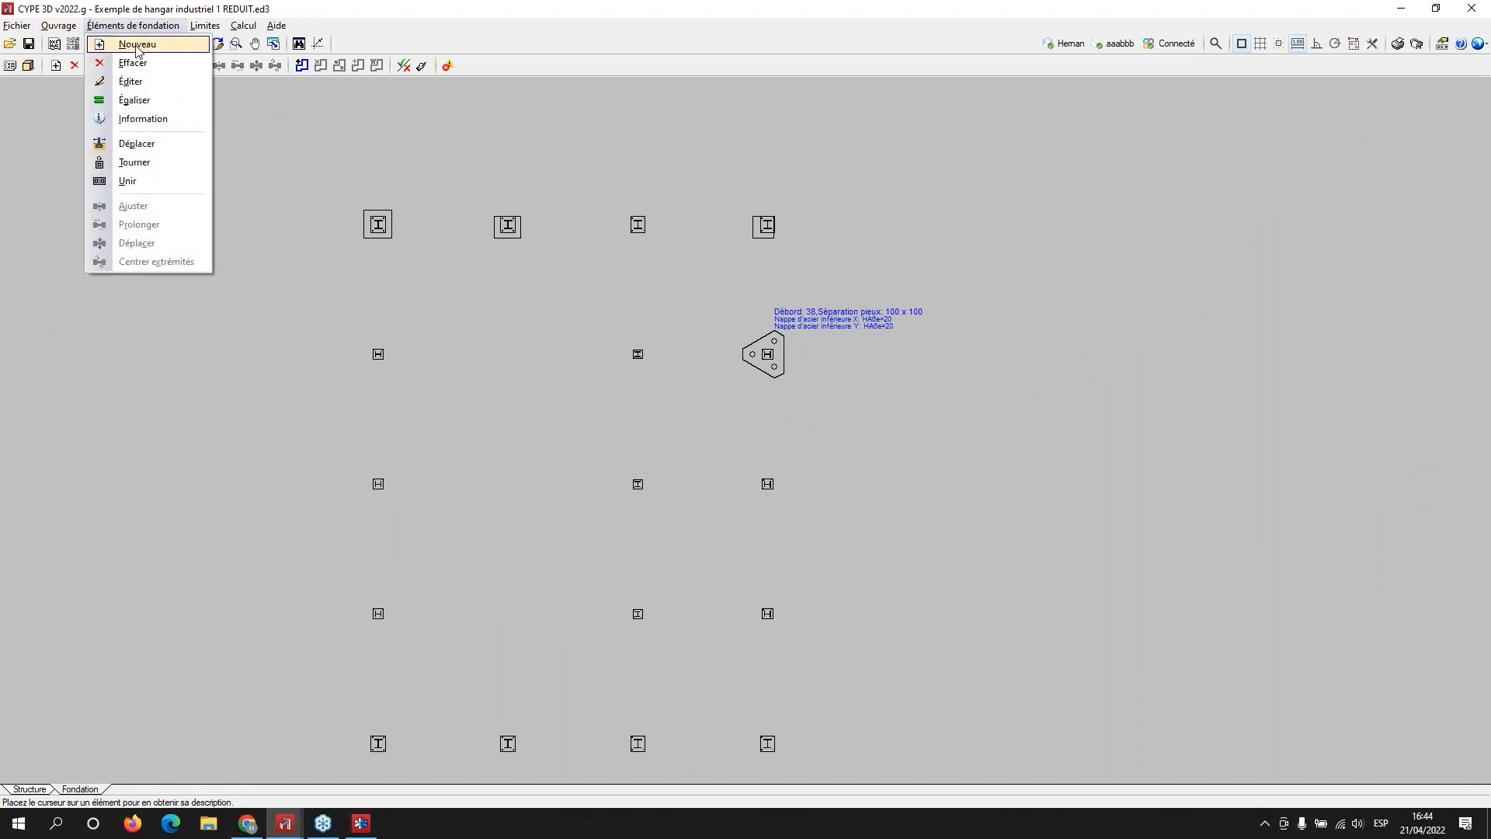
pyautogui.click(136, 45)
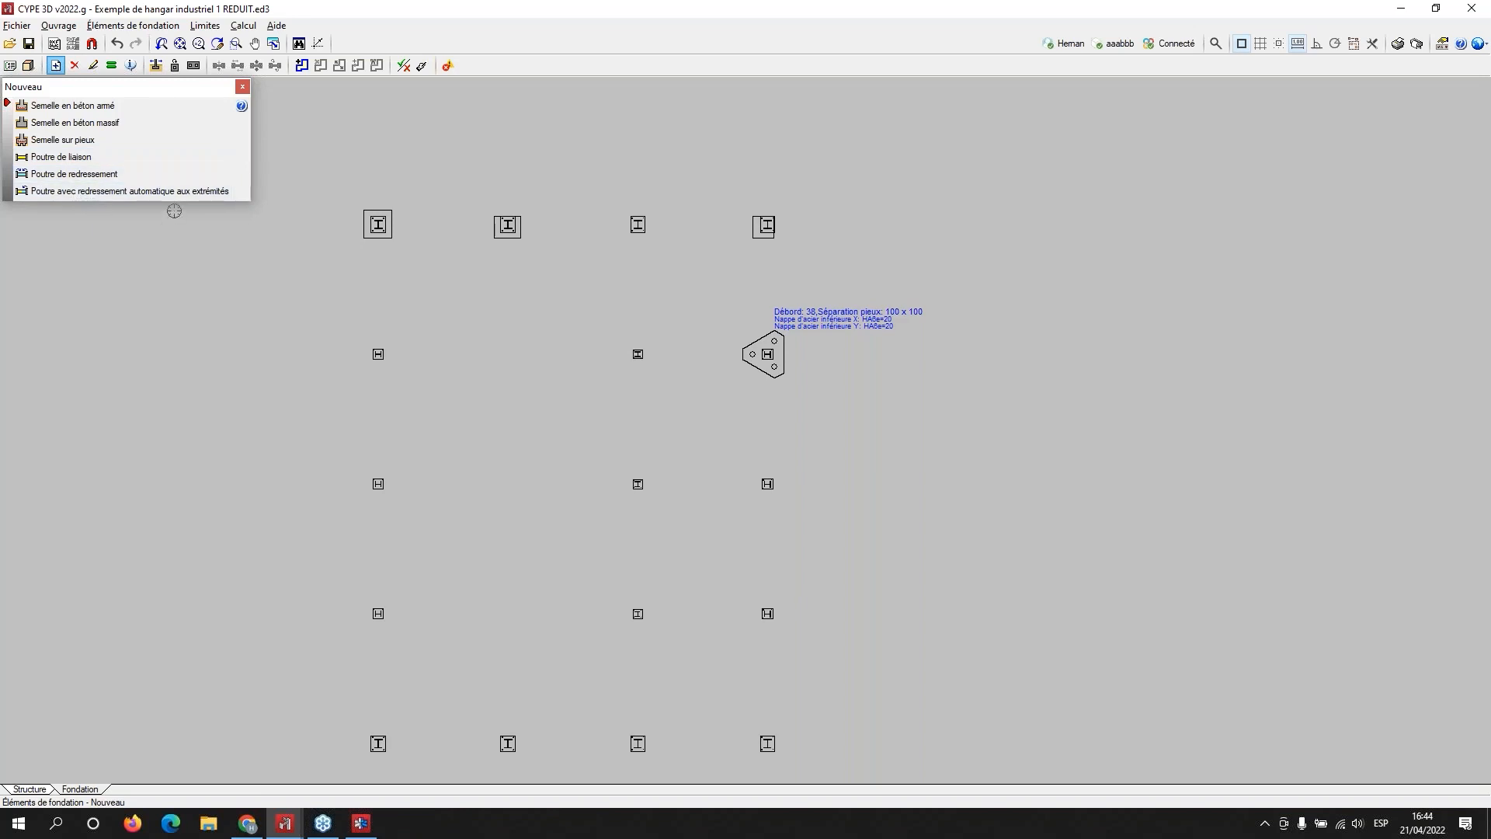
pyautogui.scroll(3, 423, 253)
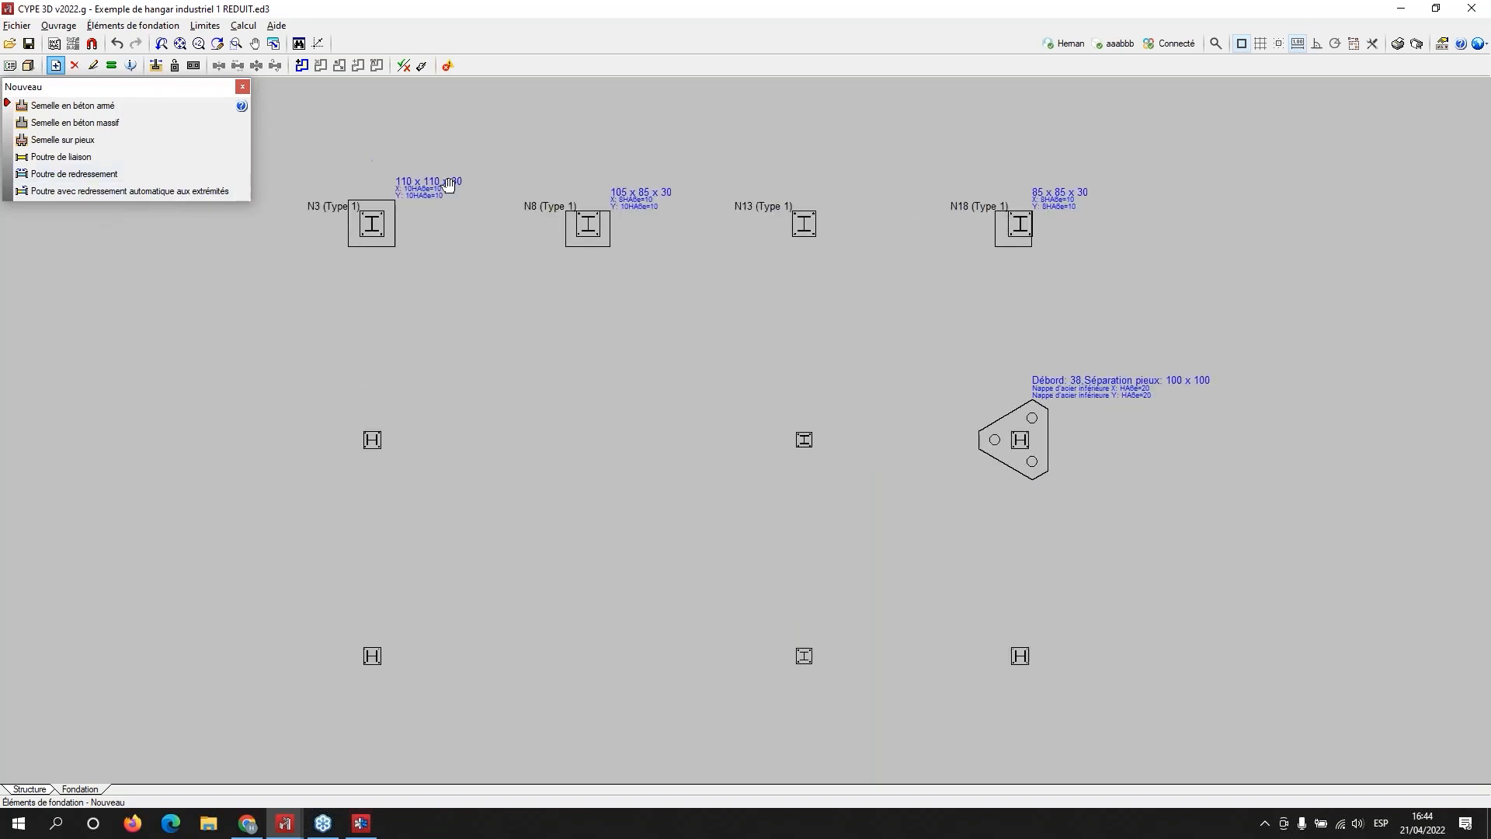
pyautogui.scroll(1, 982, 257)
pyautogui.scroll(1, 982, 258)
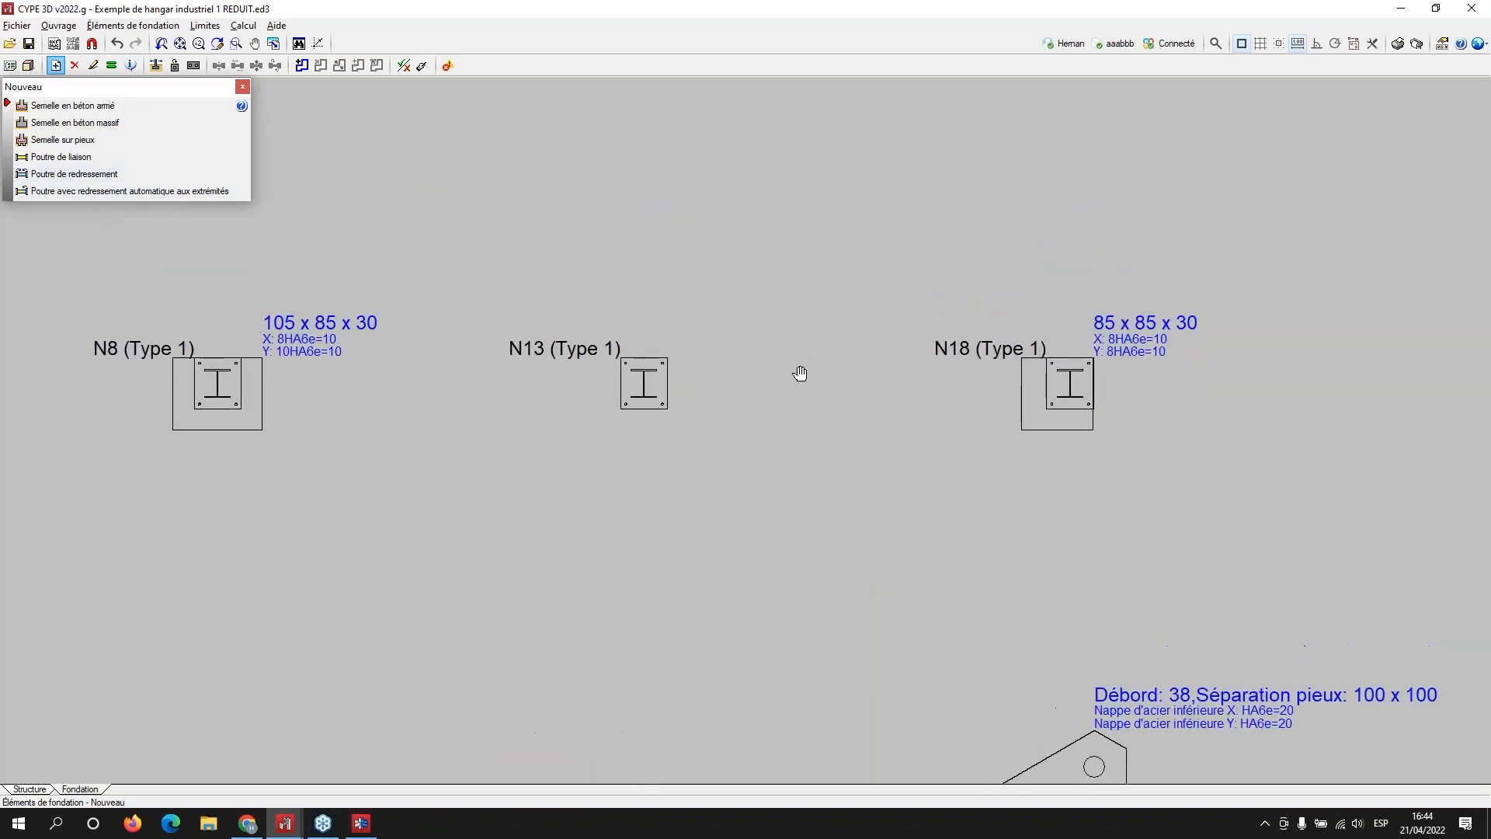
pyautogui.click(72, 109)
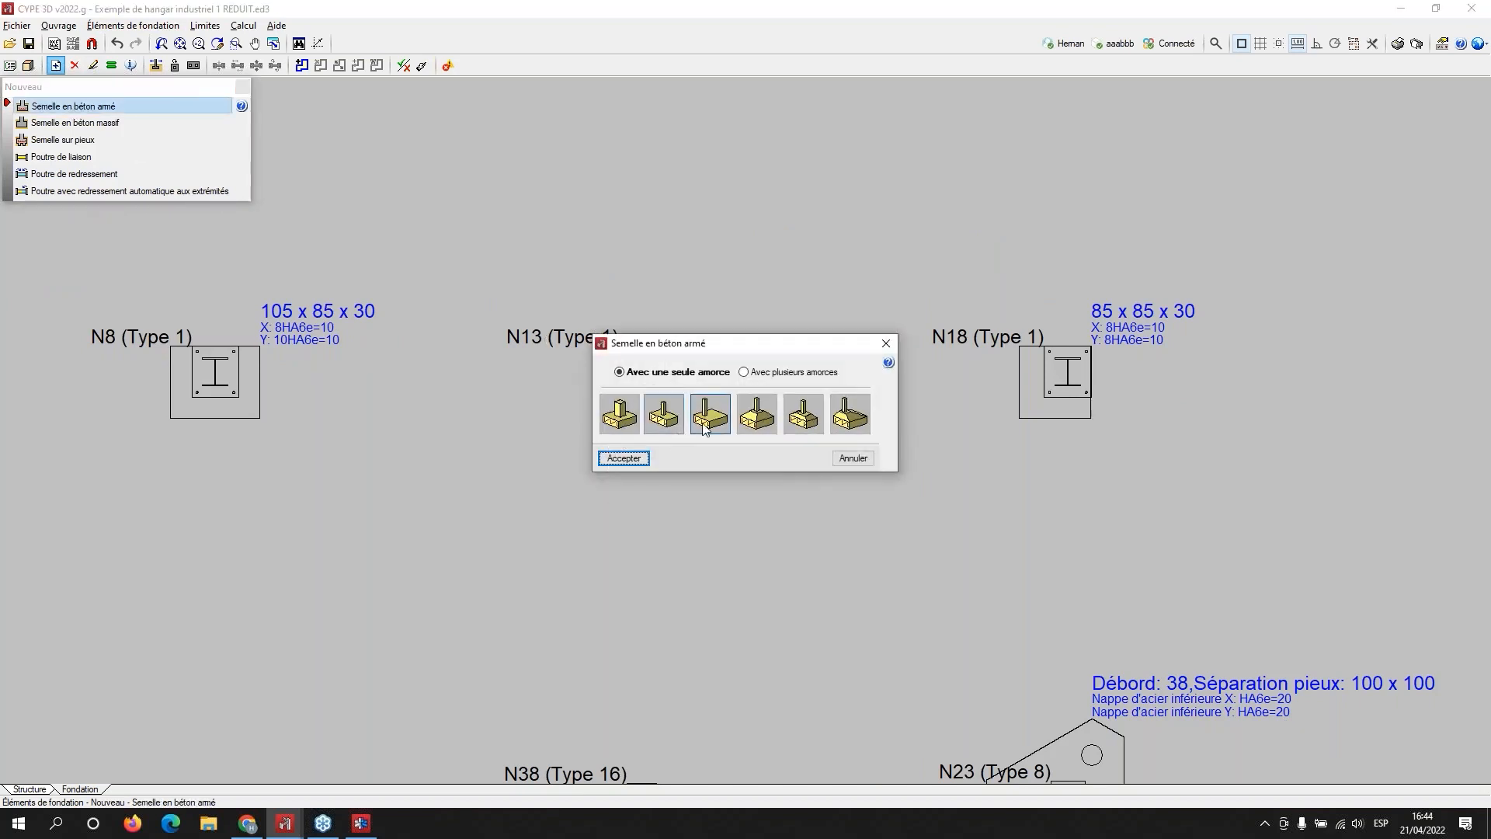
pyautogui.click(756, 420)
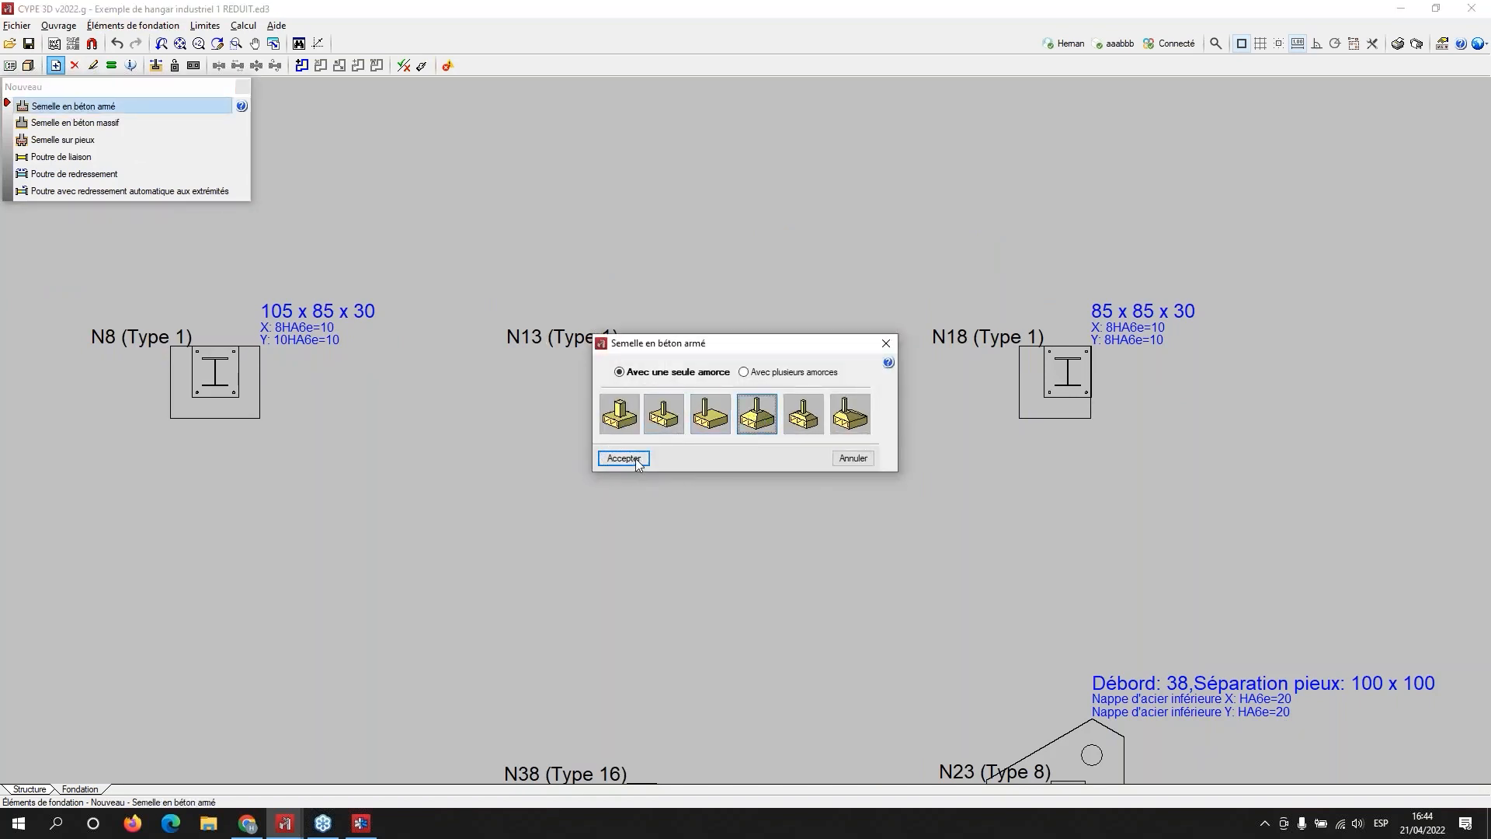
pyautogui.click(623, 458)
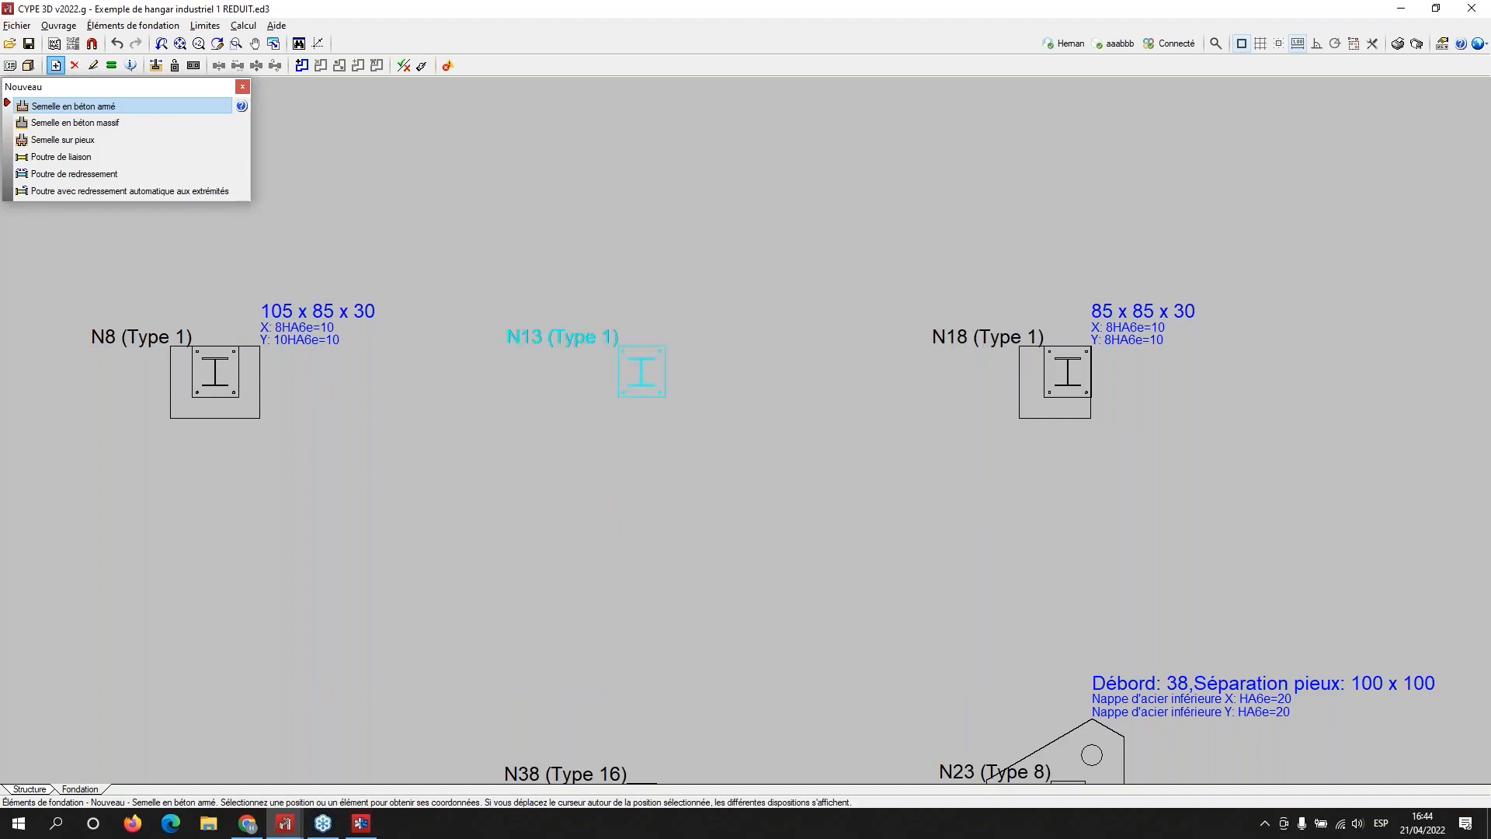
pyautogui.click(641, 371)
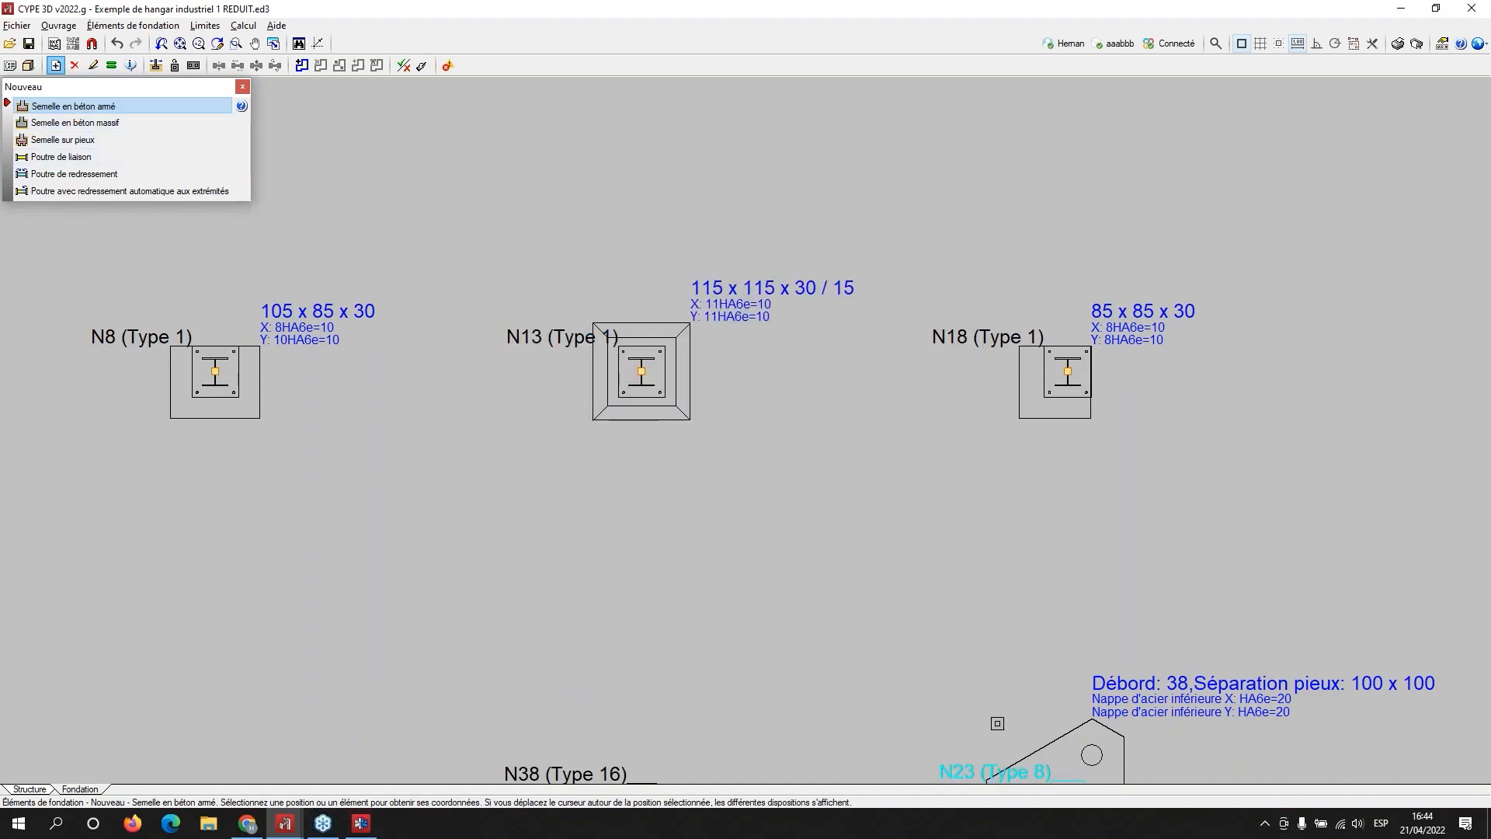
# Step: Add a 40x40 tie beam (Poutre de liaison) LL.1 between the footings of columns N3 and N8
pyautogui.moveTo(560, 614); pyautogui.dragTo(951, 584, button='middle')
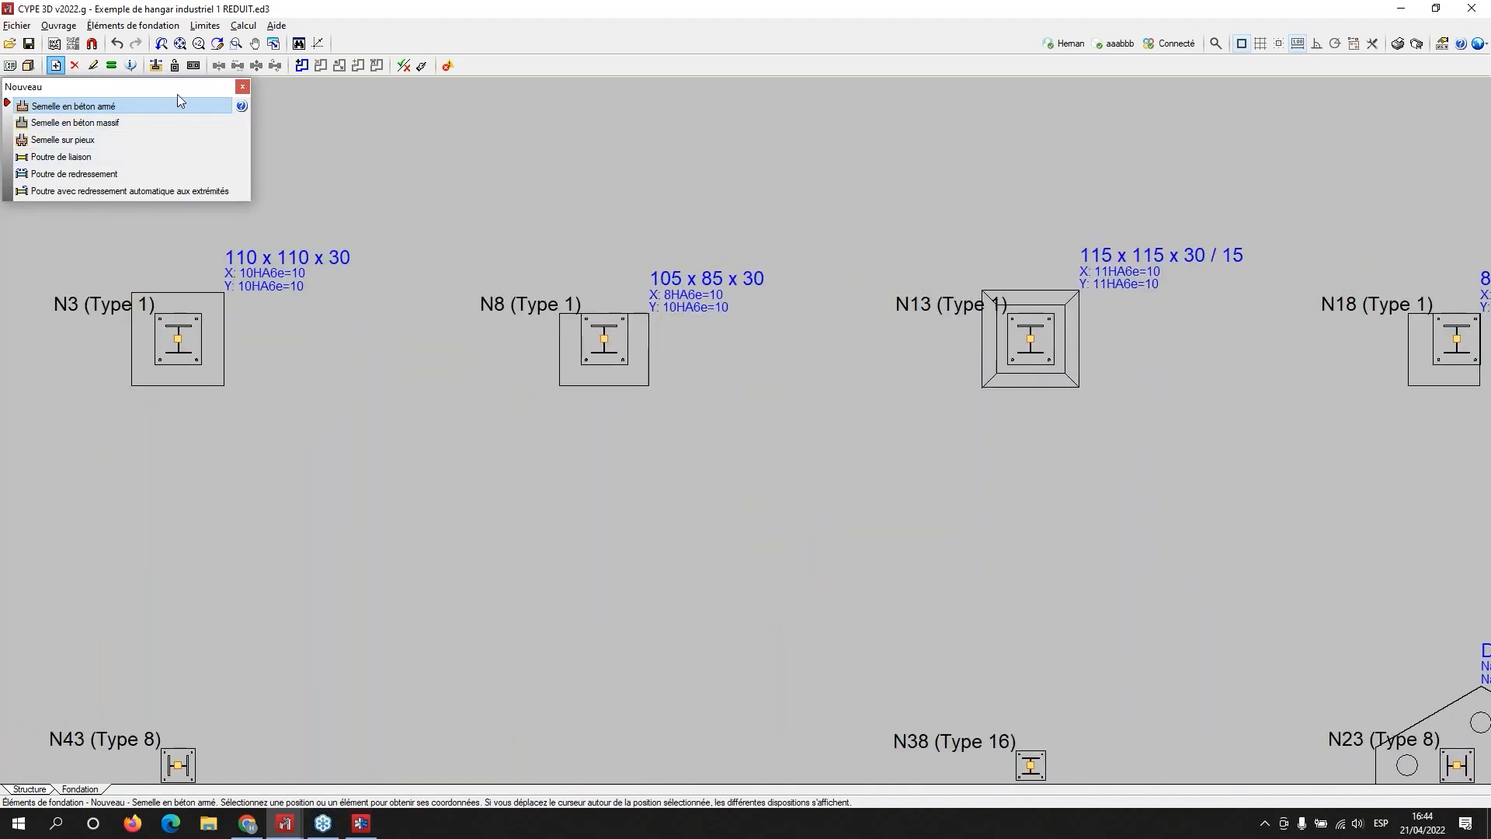
pyautogui.moveTo(590, 442); pyautogui.dragTo(393, 385, button='middle')
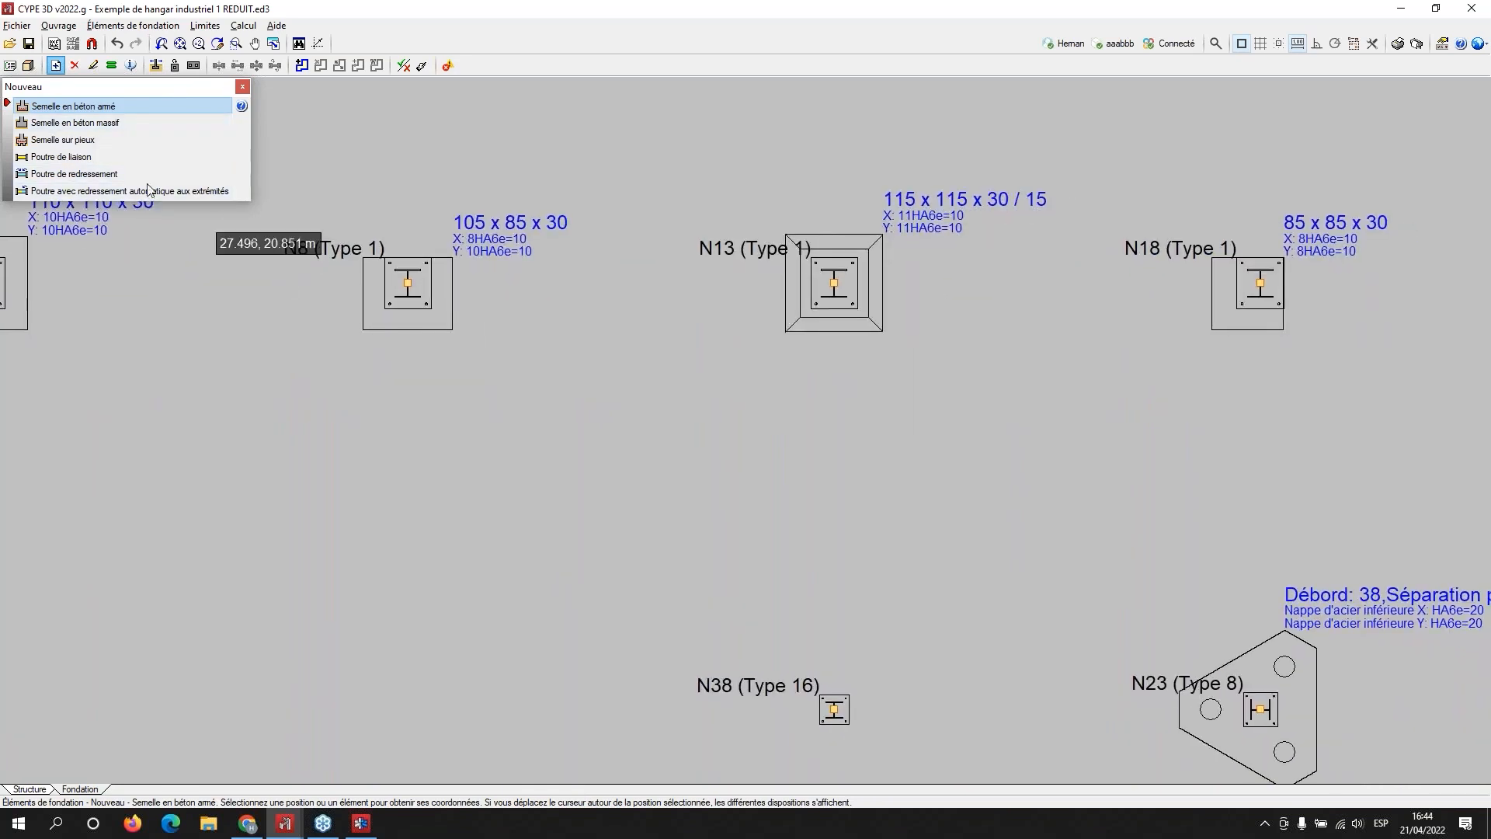
pyautogui.click(70, 157)
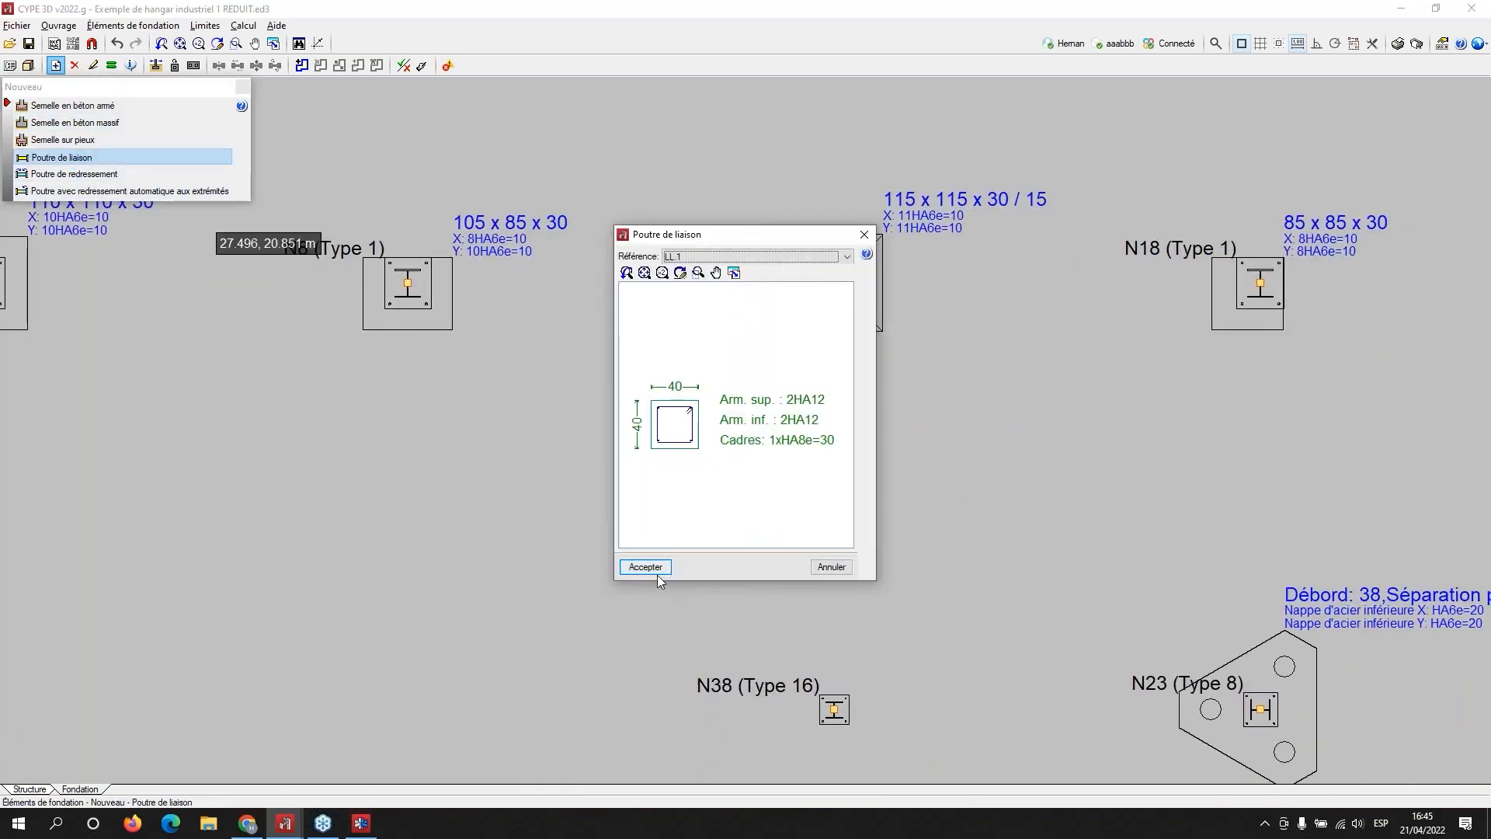
pyautogui.click(651, 572)
pyautogui.scroll(-3, 592, 580)
pyautogui.moveTo(593, 580); pyautogui.dragTo(634, 447, button='middle')
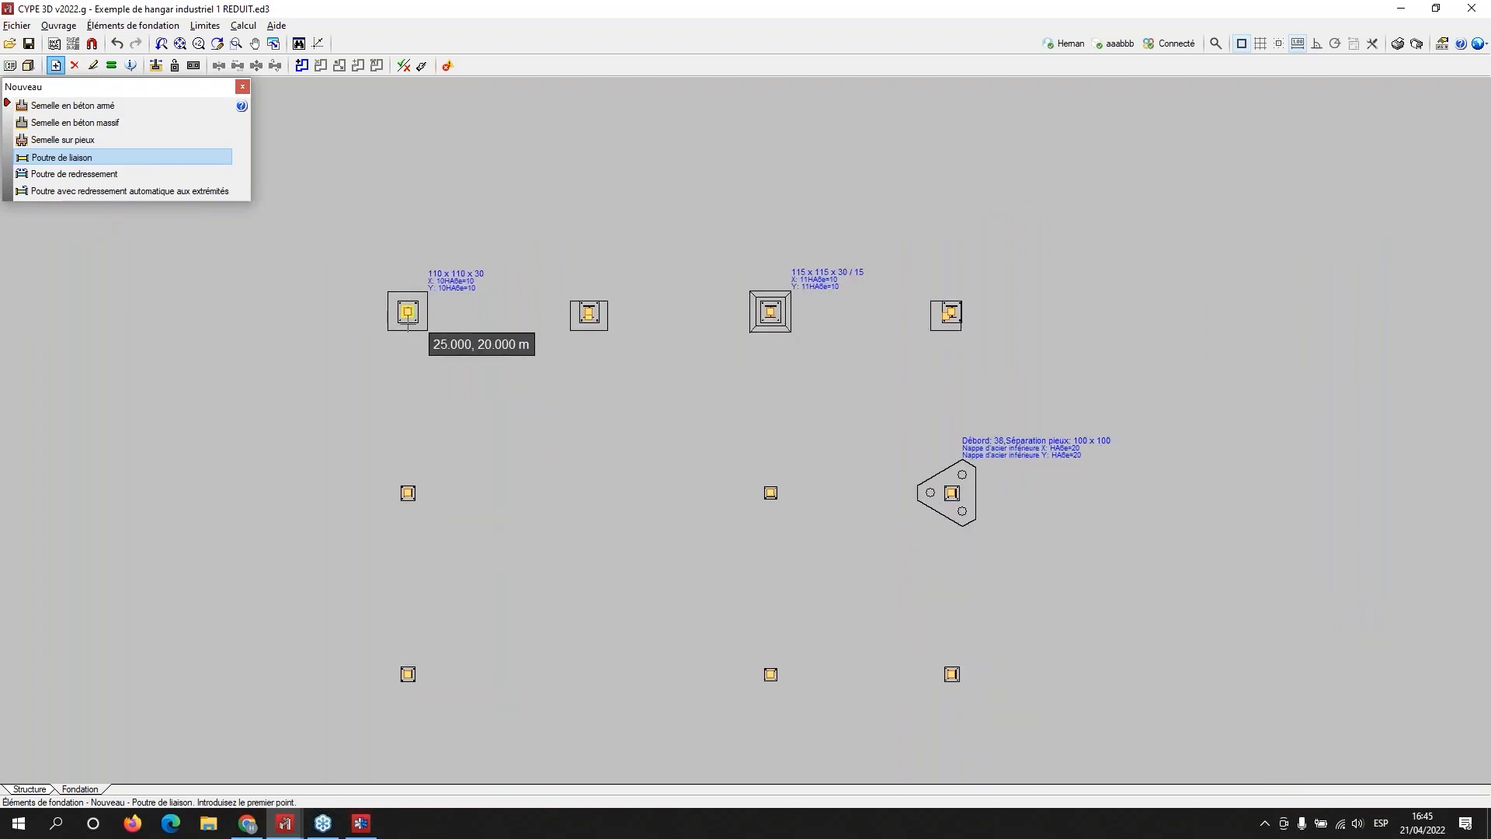
pyautogui.scroll(2, 407, 327)
pyautogui.click(406, 303)
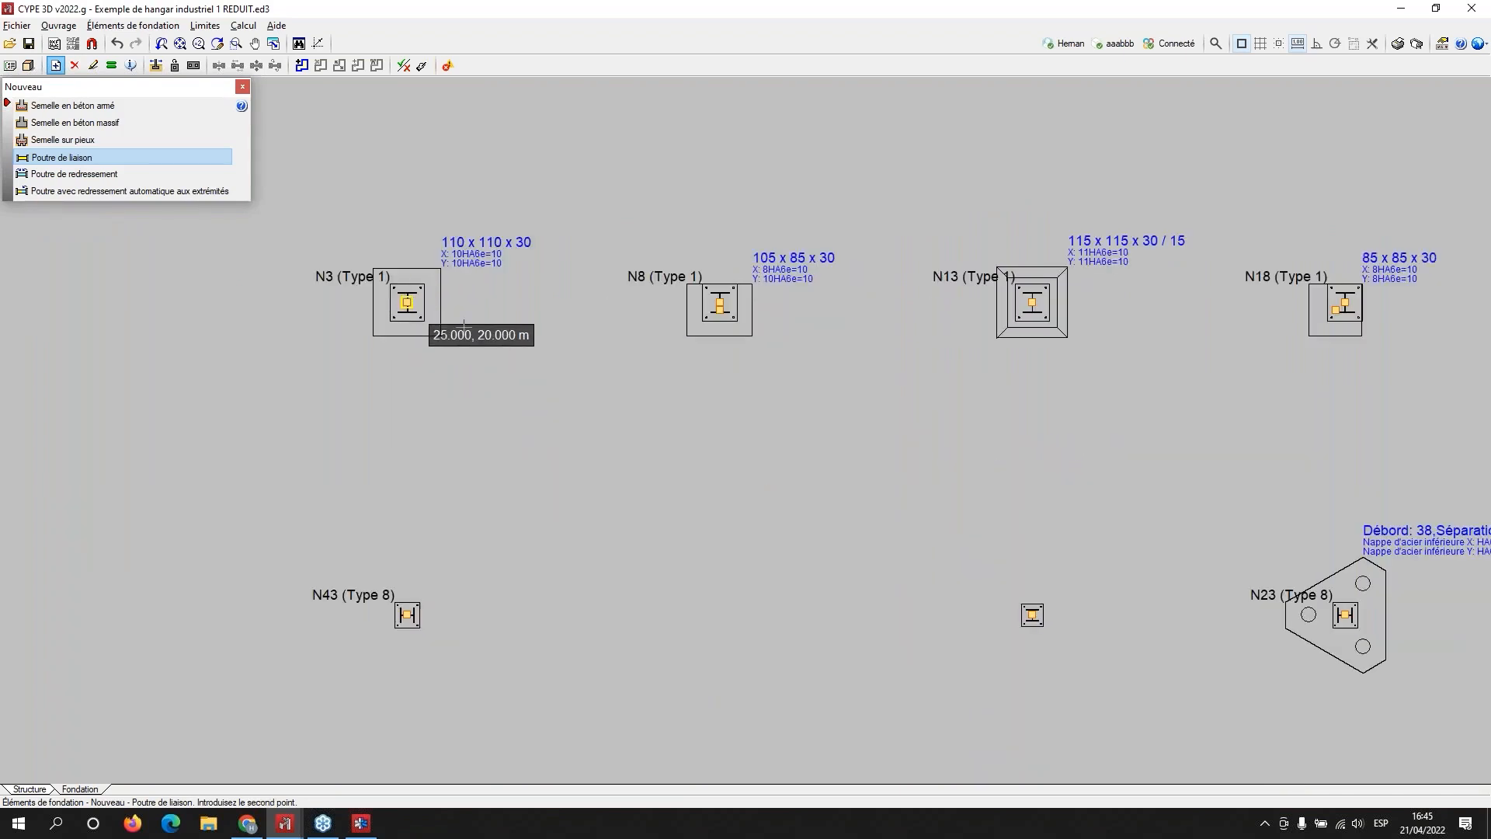
pyautogui.click(719, 303)
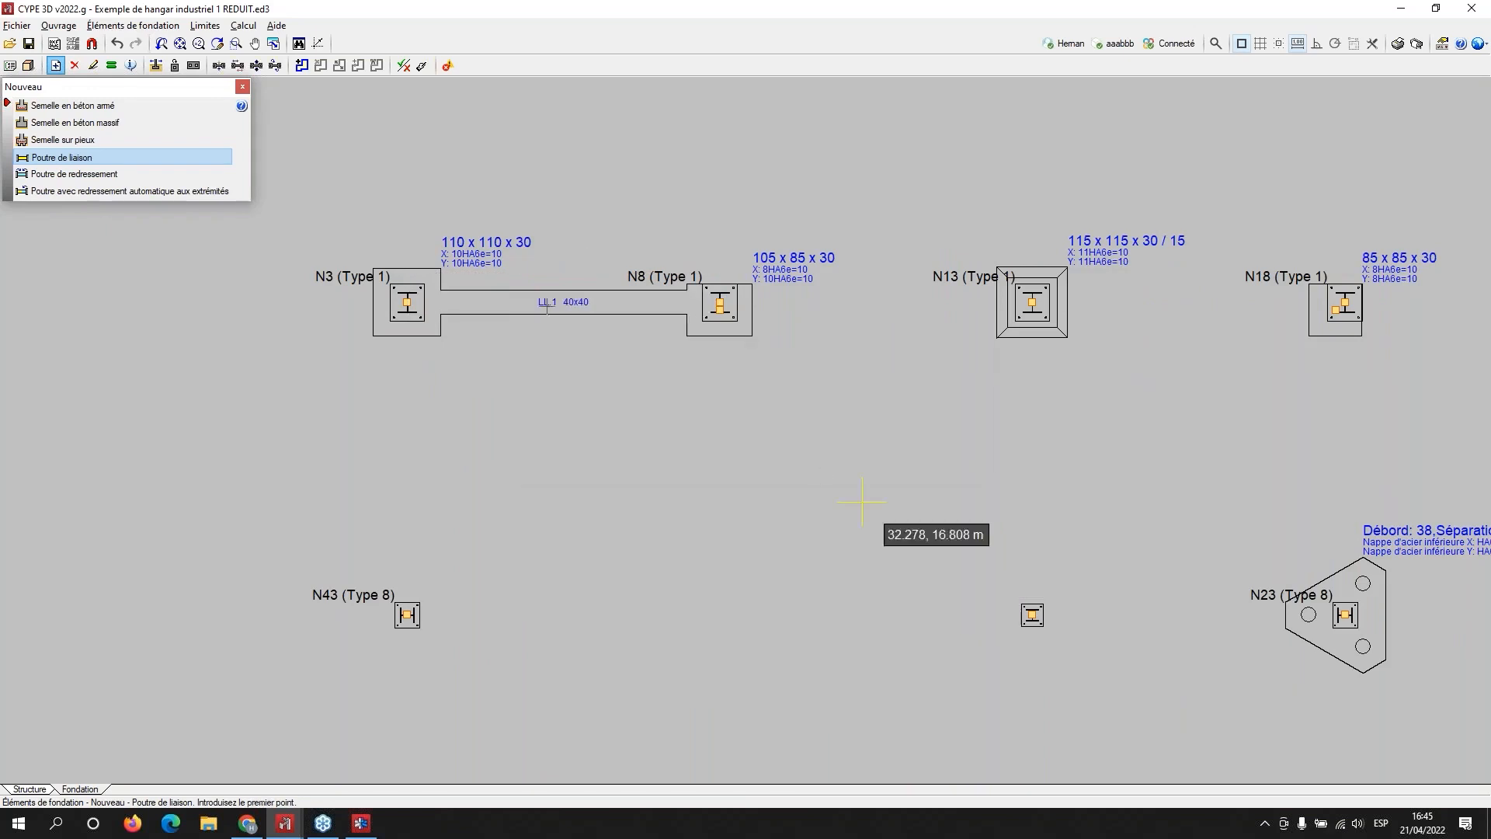
pyautogui.scroll(2, 485, 277)
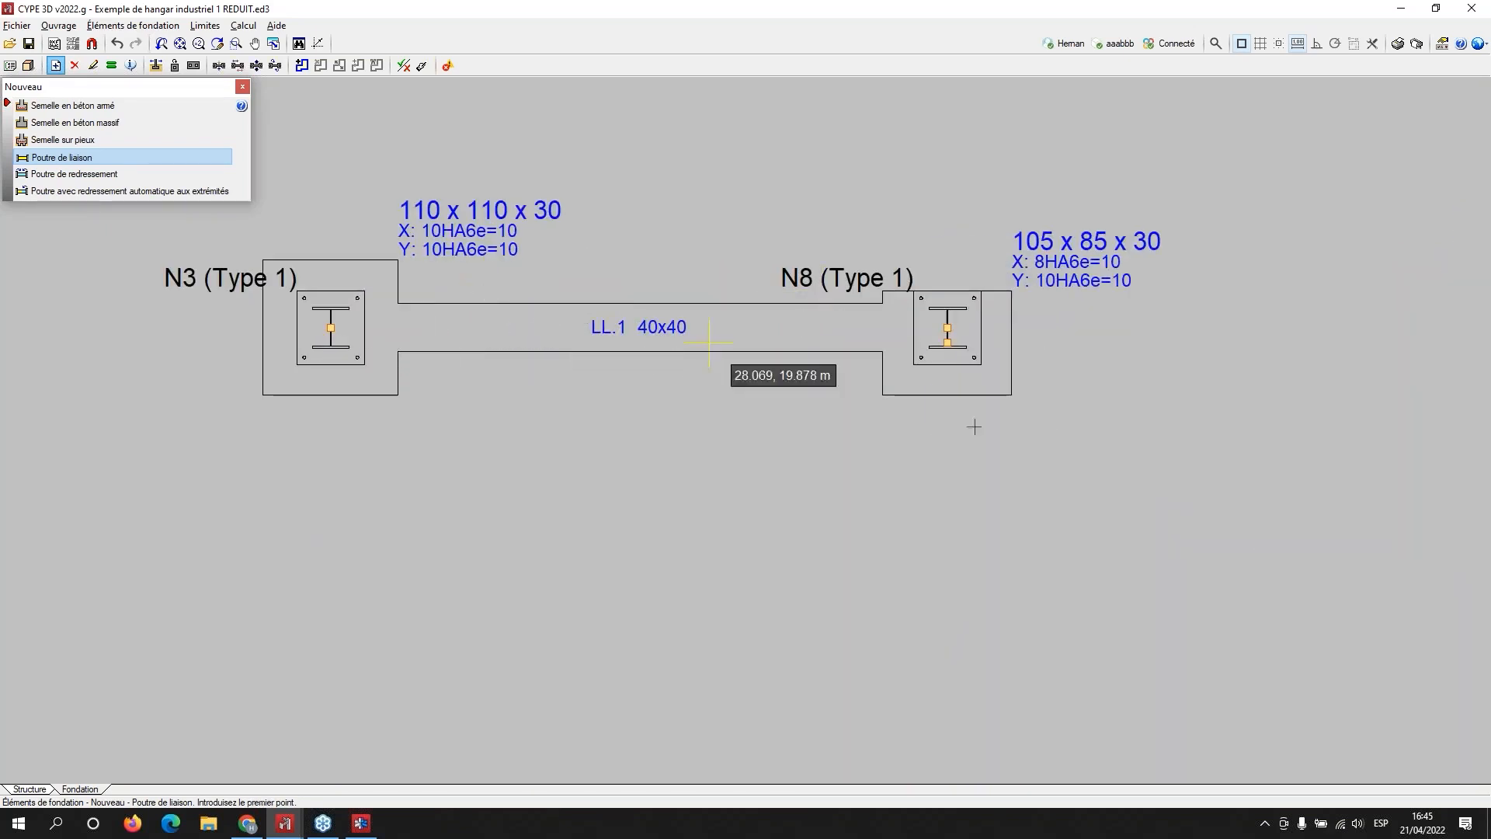
# Step: Add a 40x40 strap beam (Poutre de redressement) LL with straightening at both ends between columns N13 and N18
pyautogui.moveTo(1367, 592); pyautogui.dragTo(905, 588, button='middle')
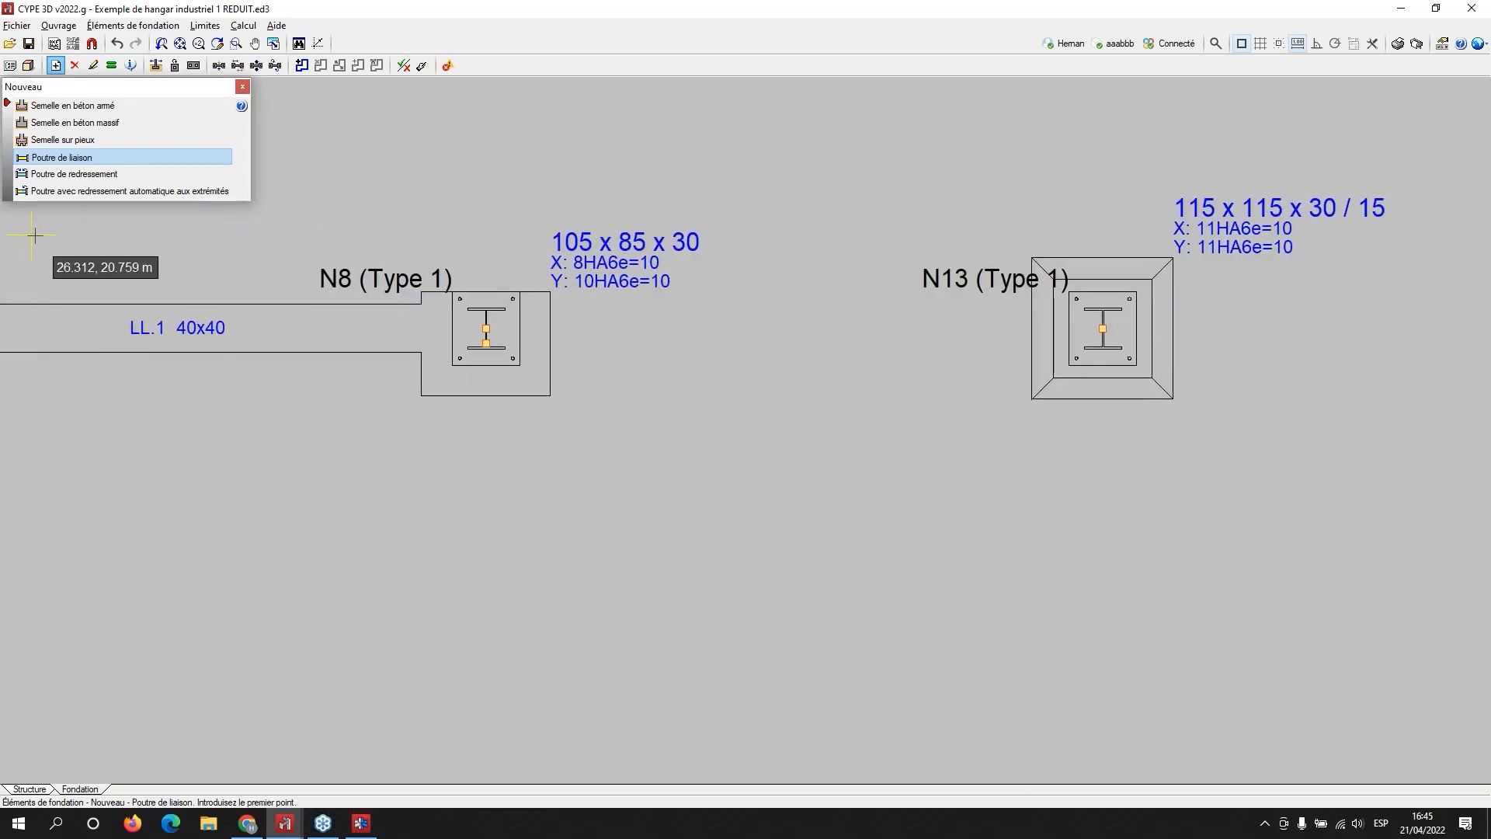
pyautogui.click(60, 176)
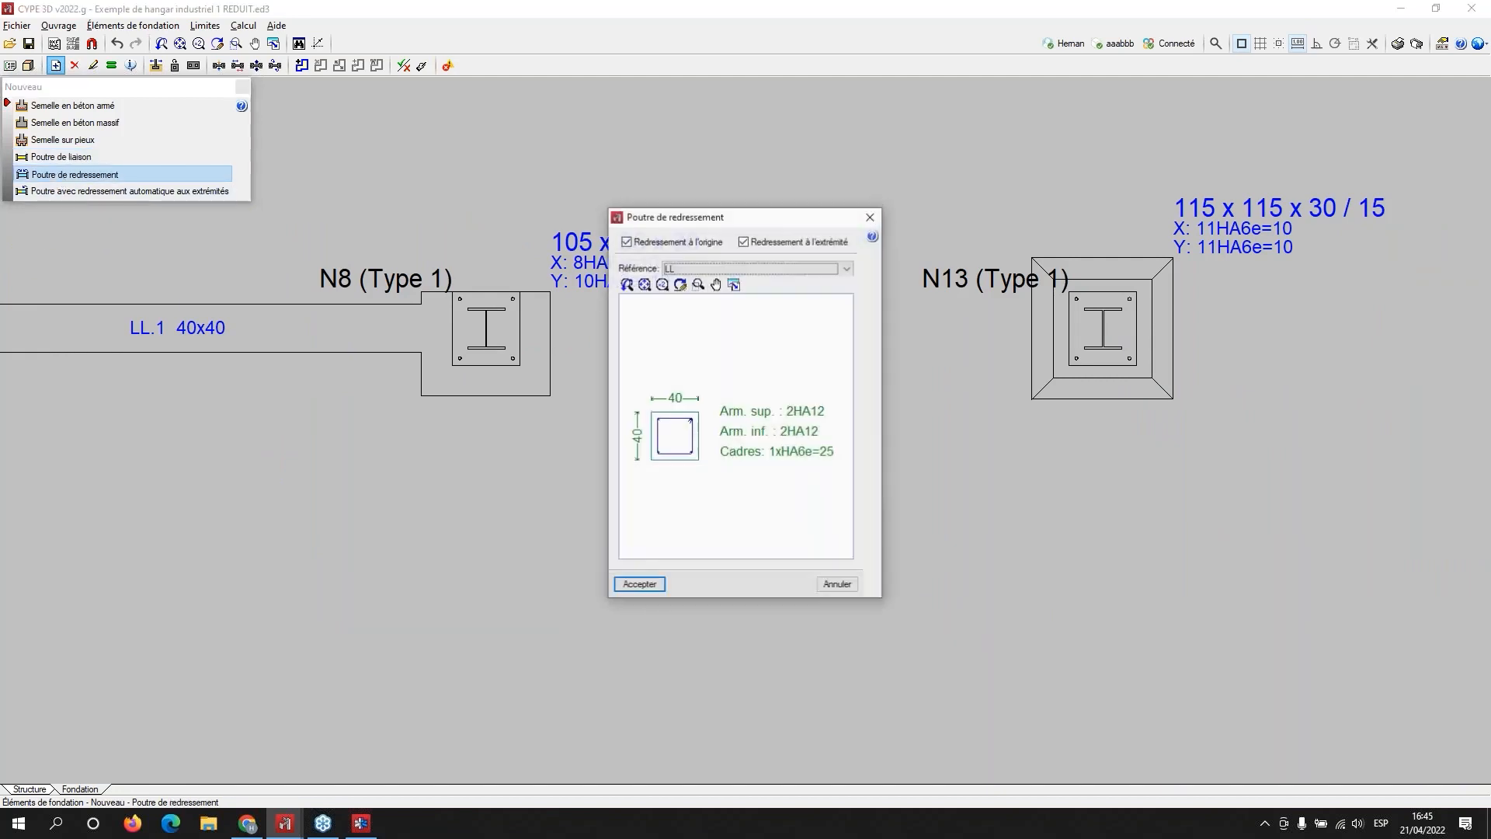
pyautogui.click(645, 586)
pyautogui.moveTo(1154, 559); pyautogui.dragTo(529, 532, button='middle')
pyautogui.scroll(-1, 529, 532)
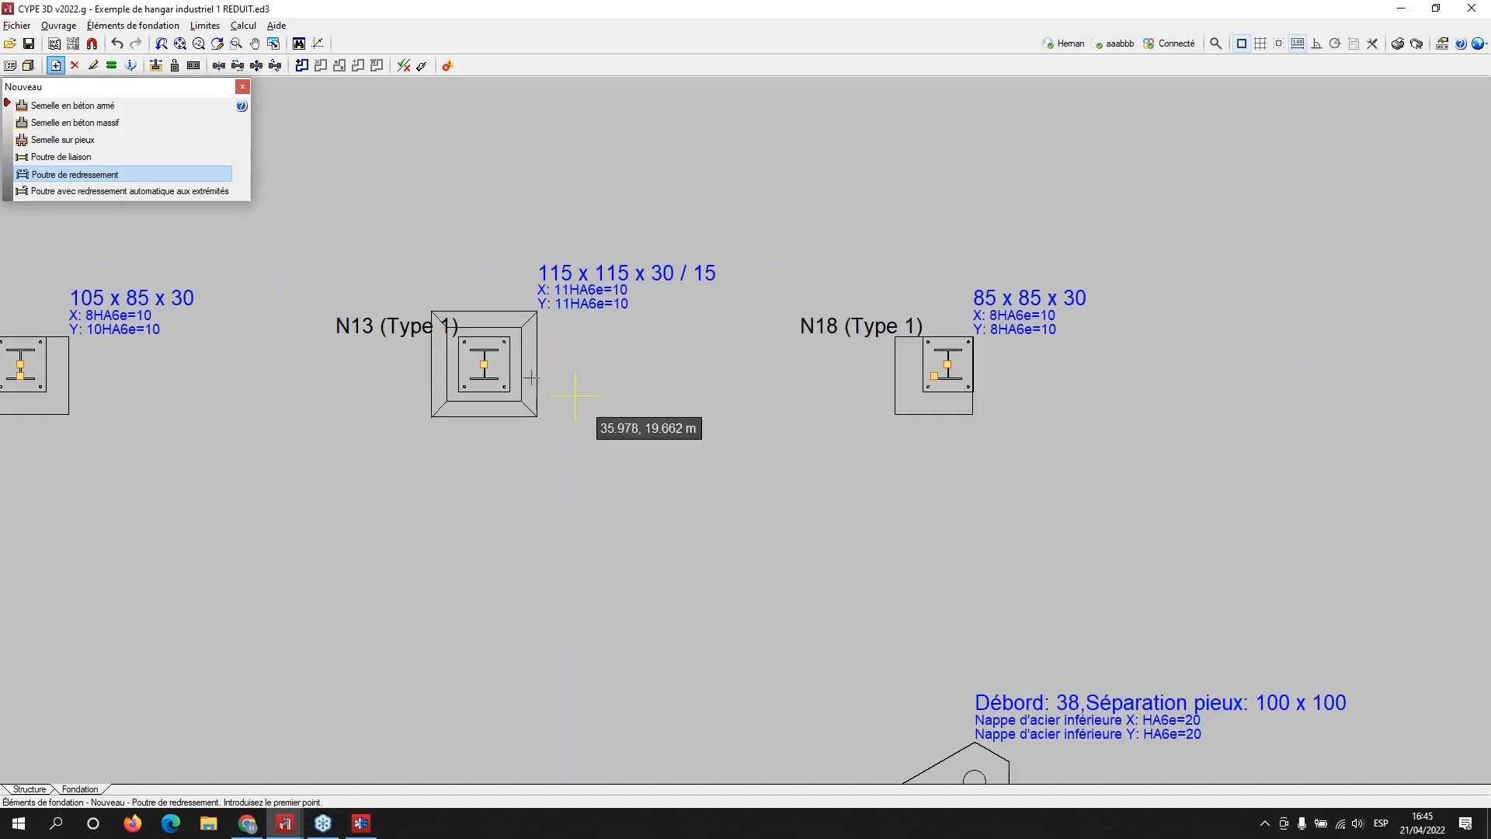
pyautogui.click(483, 364)
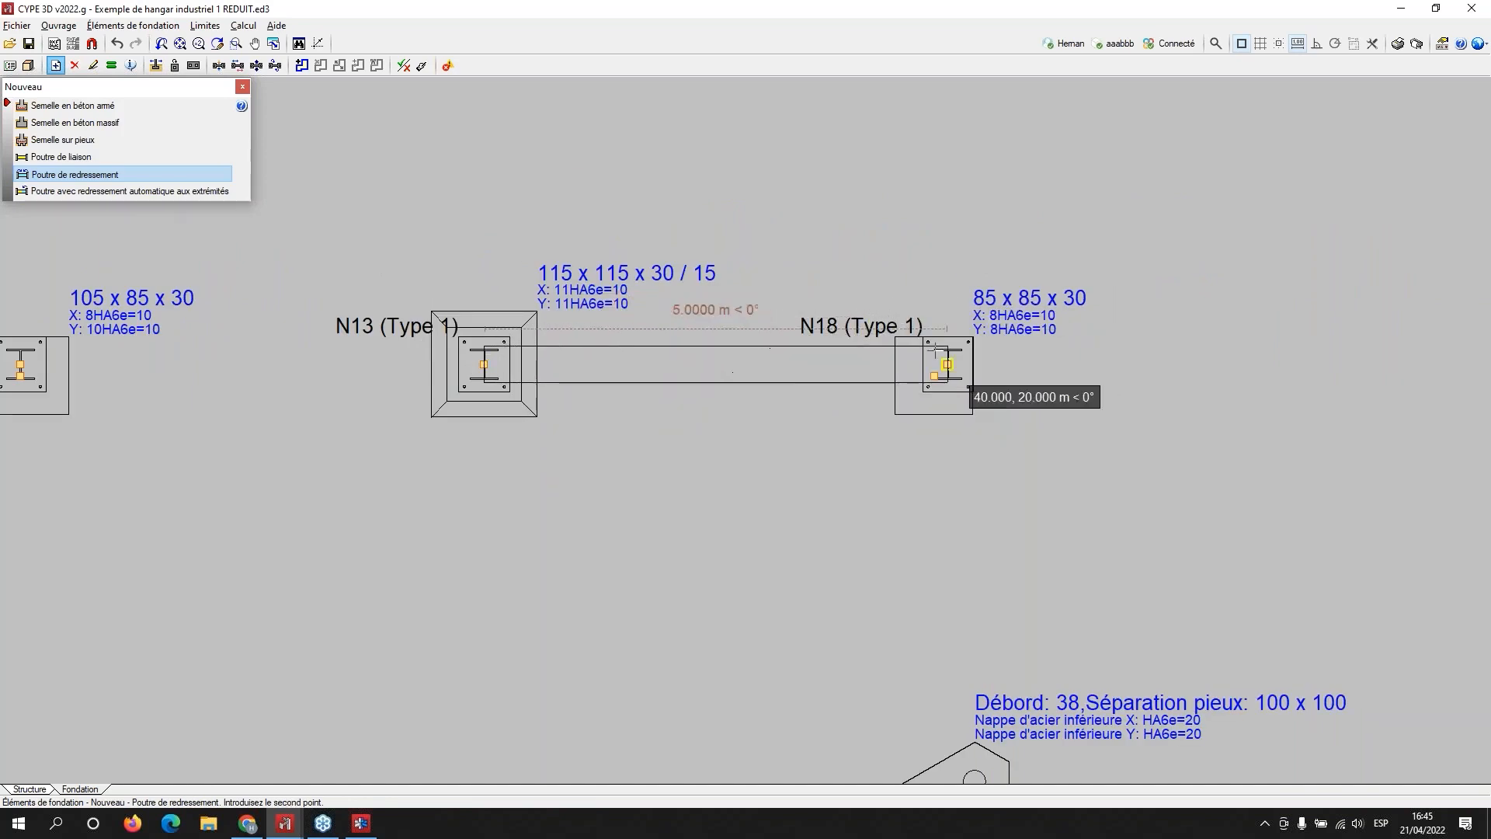
pyautogui.click(947, 365)
pyautogui.scroll(1, 660, 556)
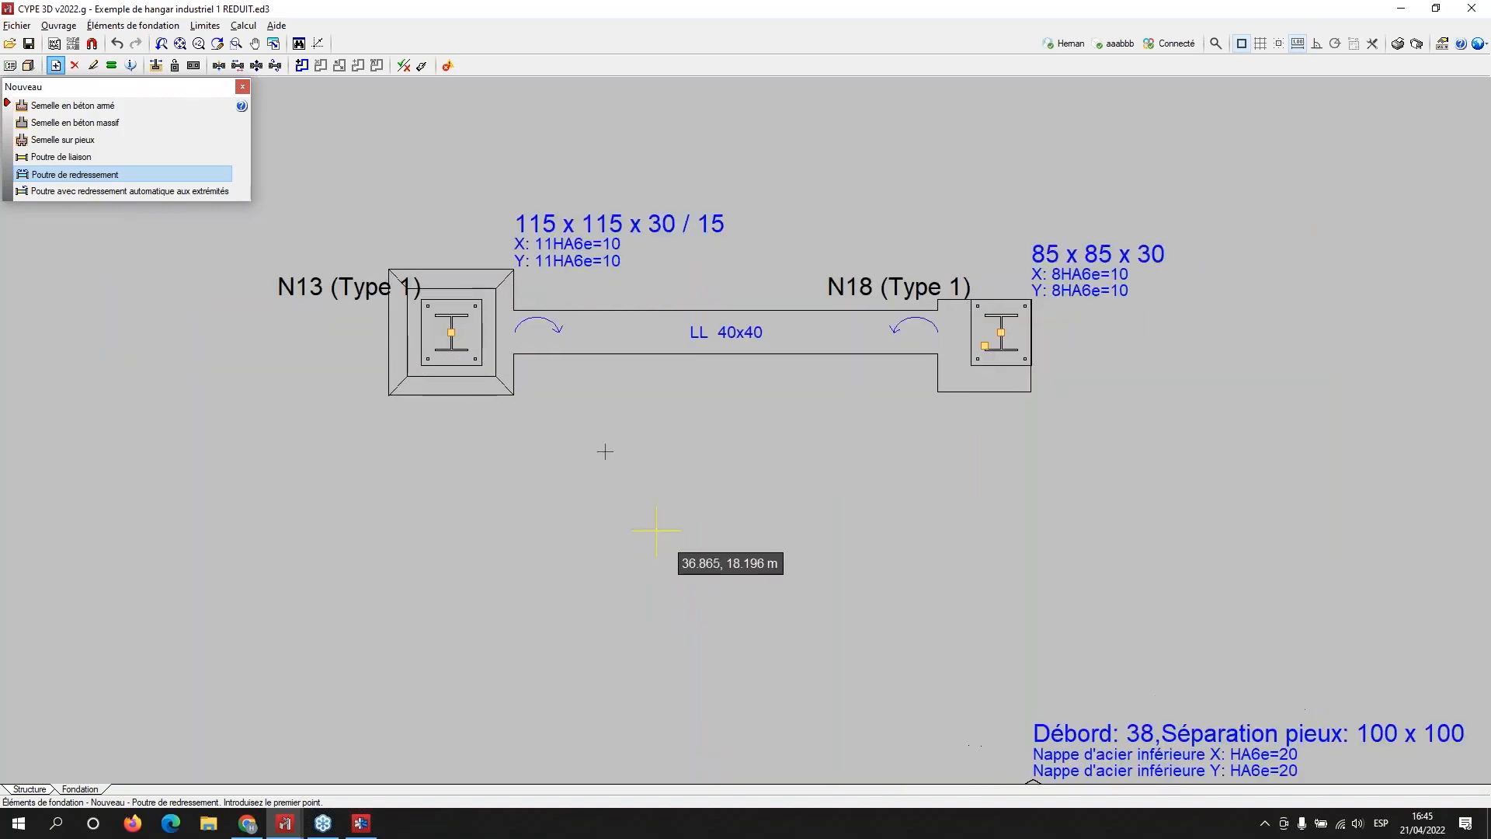
# Step: Add a beam with automatic straightening at its ends, references LL.1 and LL, from column N23 to column N18
pyautogui.moveTo(1118, 595); pyautogui.dragTo(749, 340, button='middle')
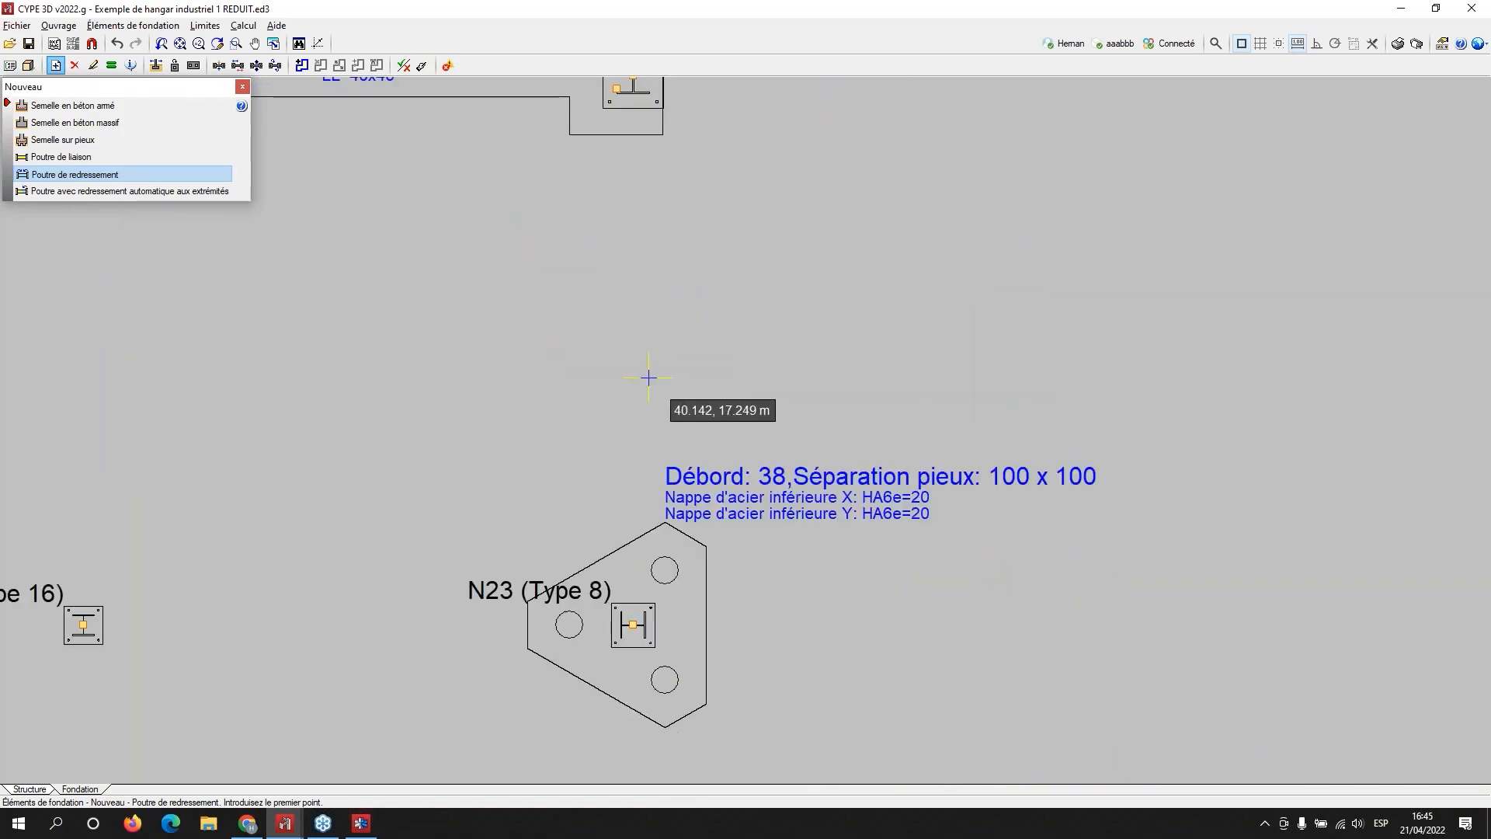
pyautogui.moveTo(648, 376); pyautogui.dragTo(648, 485, button='middle')
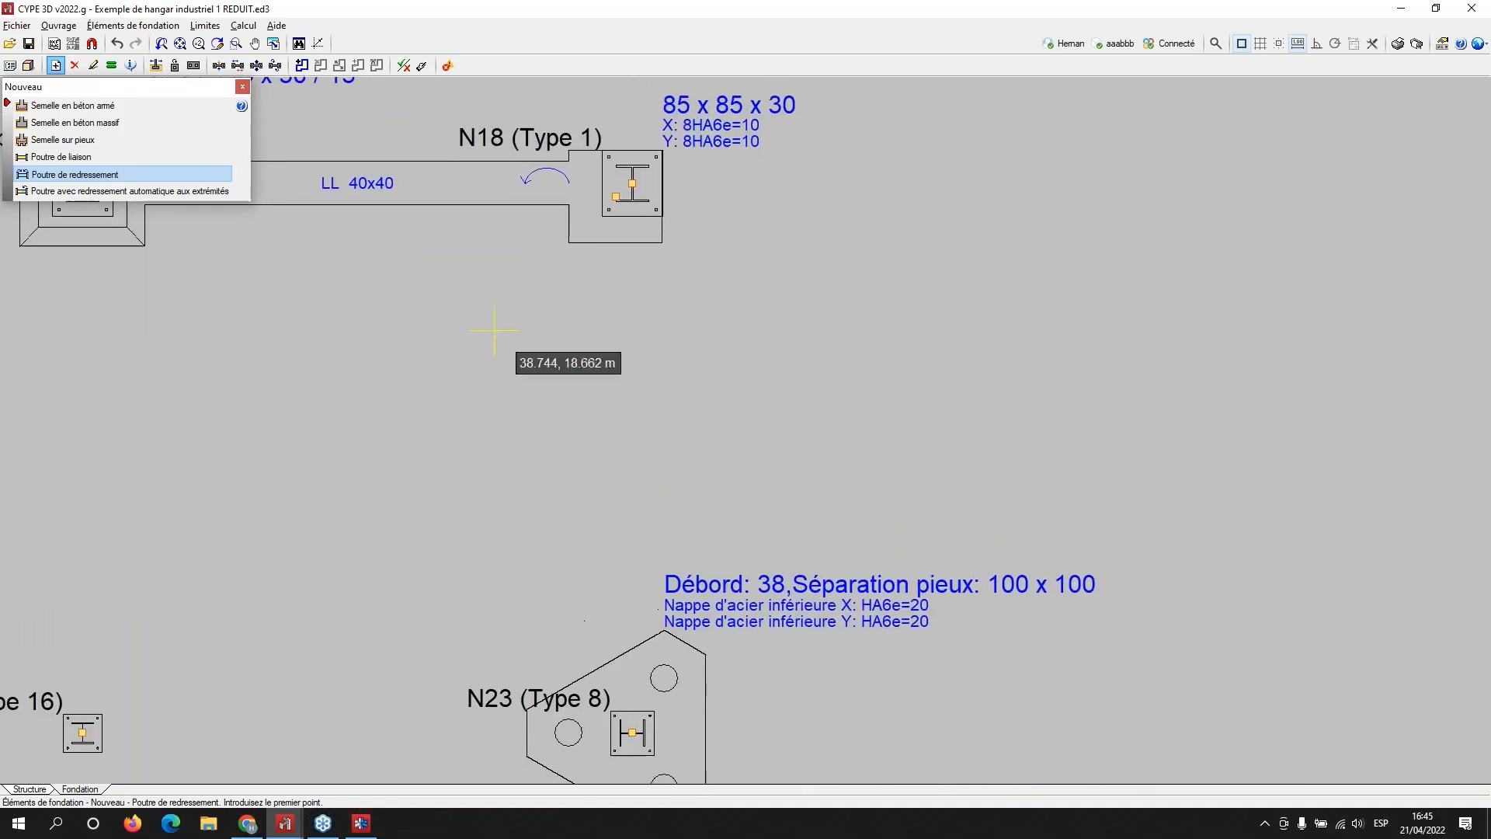
pyautogui.click(82, 192)
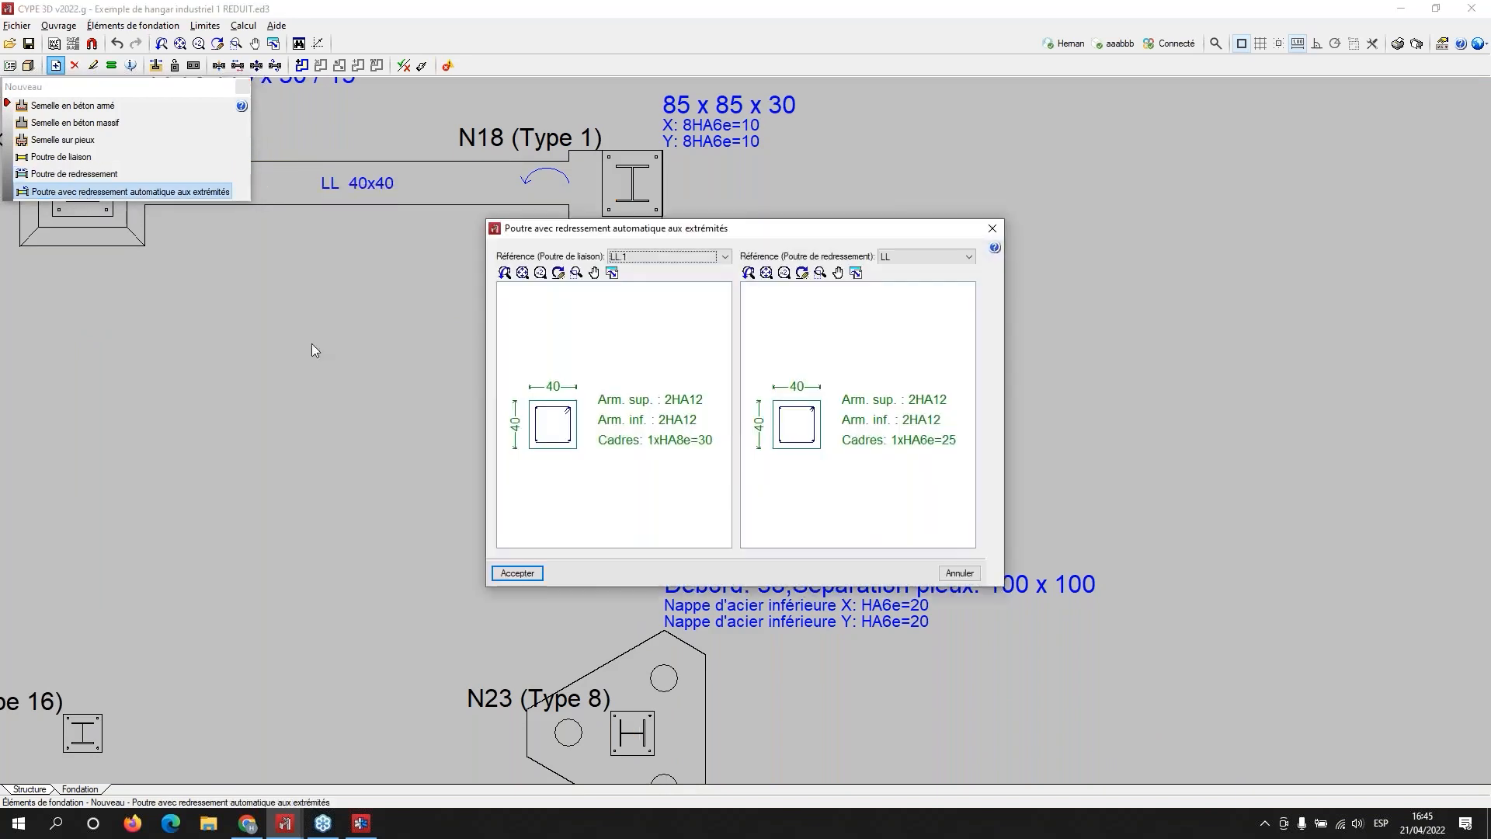
pyautogui.click(527, 574)
pyautogui.click(632, 731)
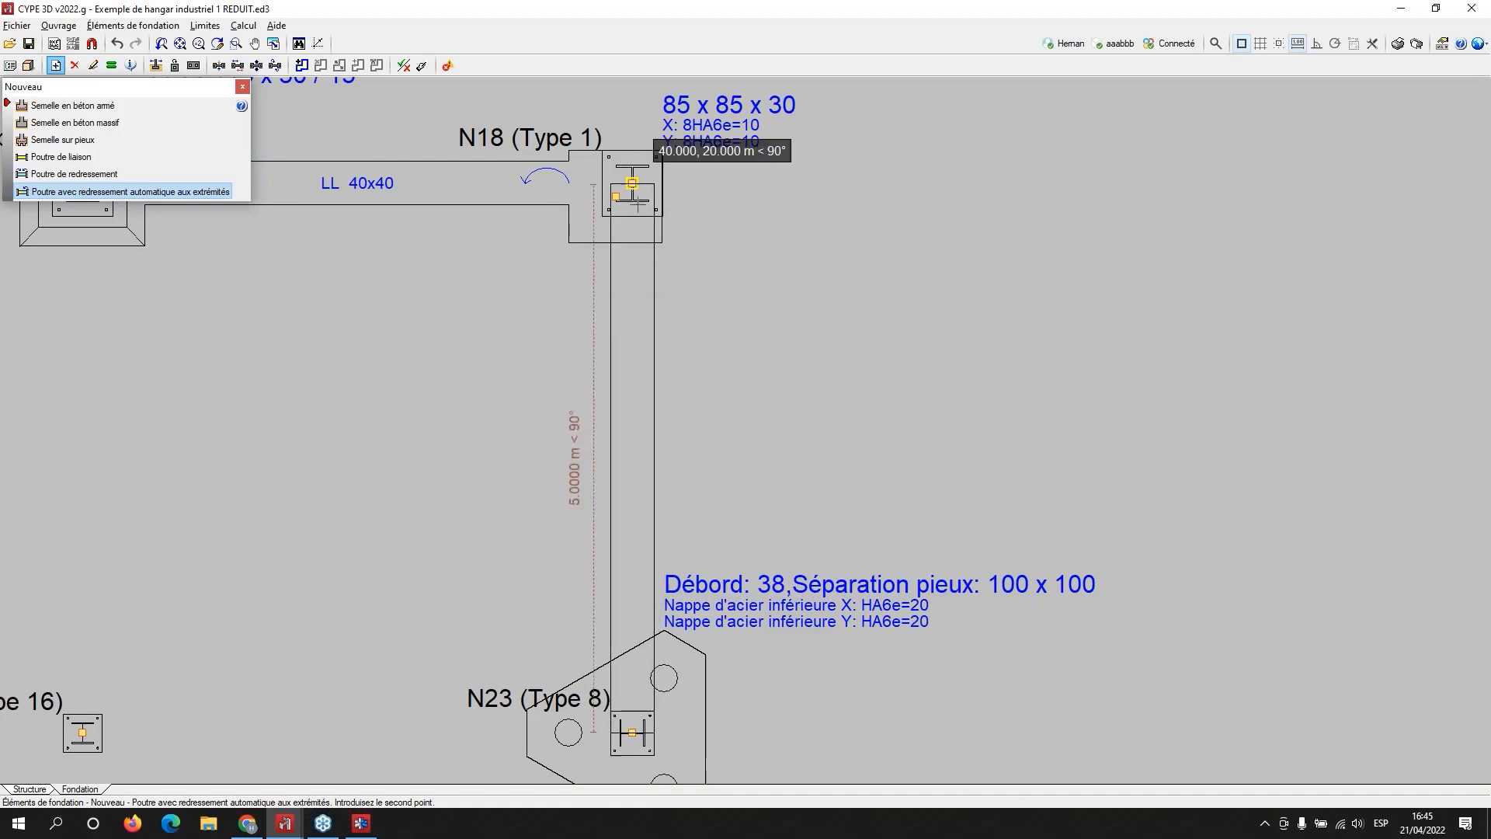
pyautogui.click(632, 183)
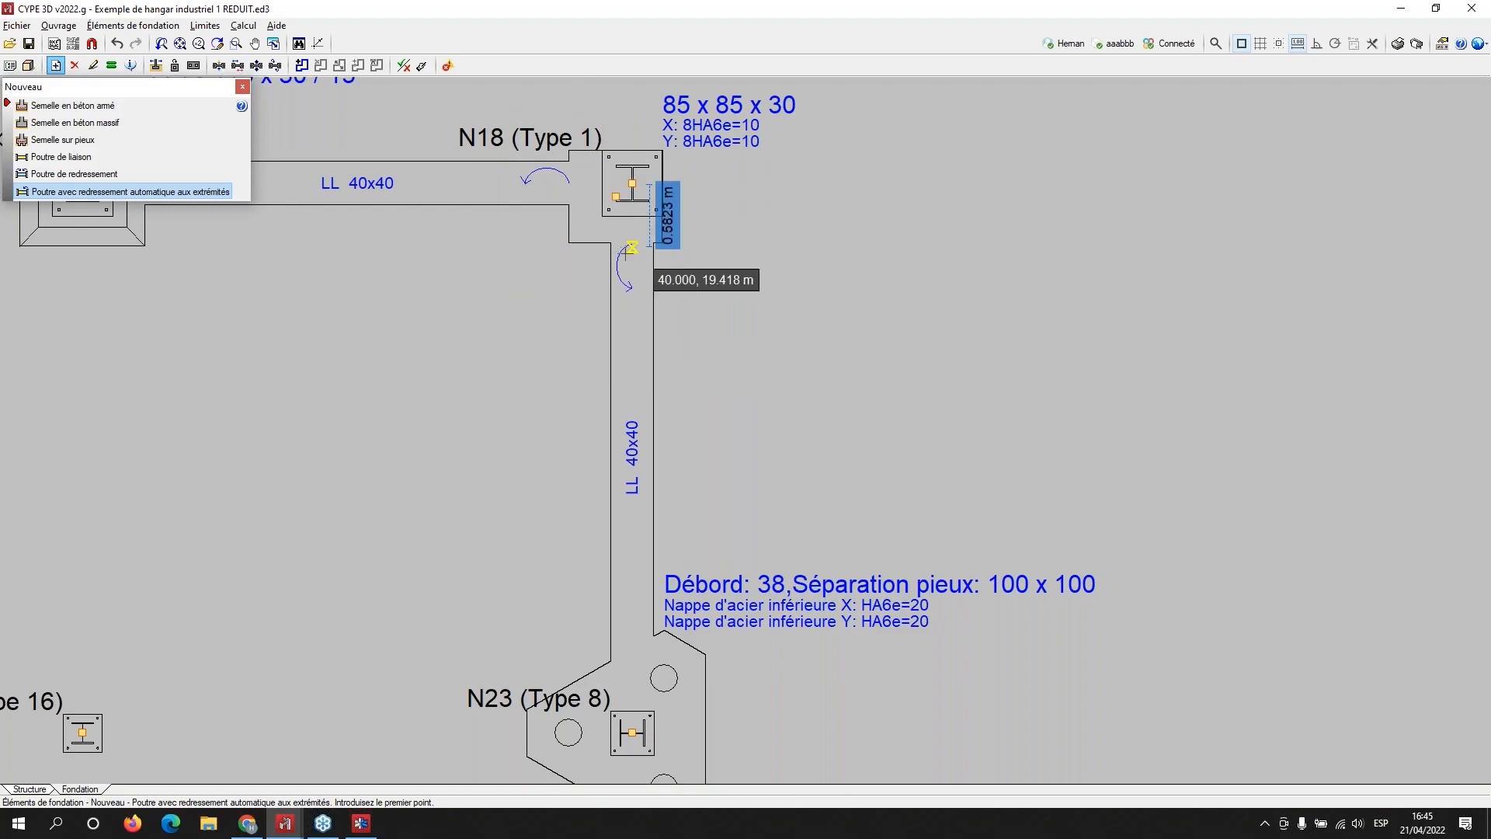
pyautogui.moveTo(705, 400); pyautogui.dragTo(672, 128, button='middle')
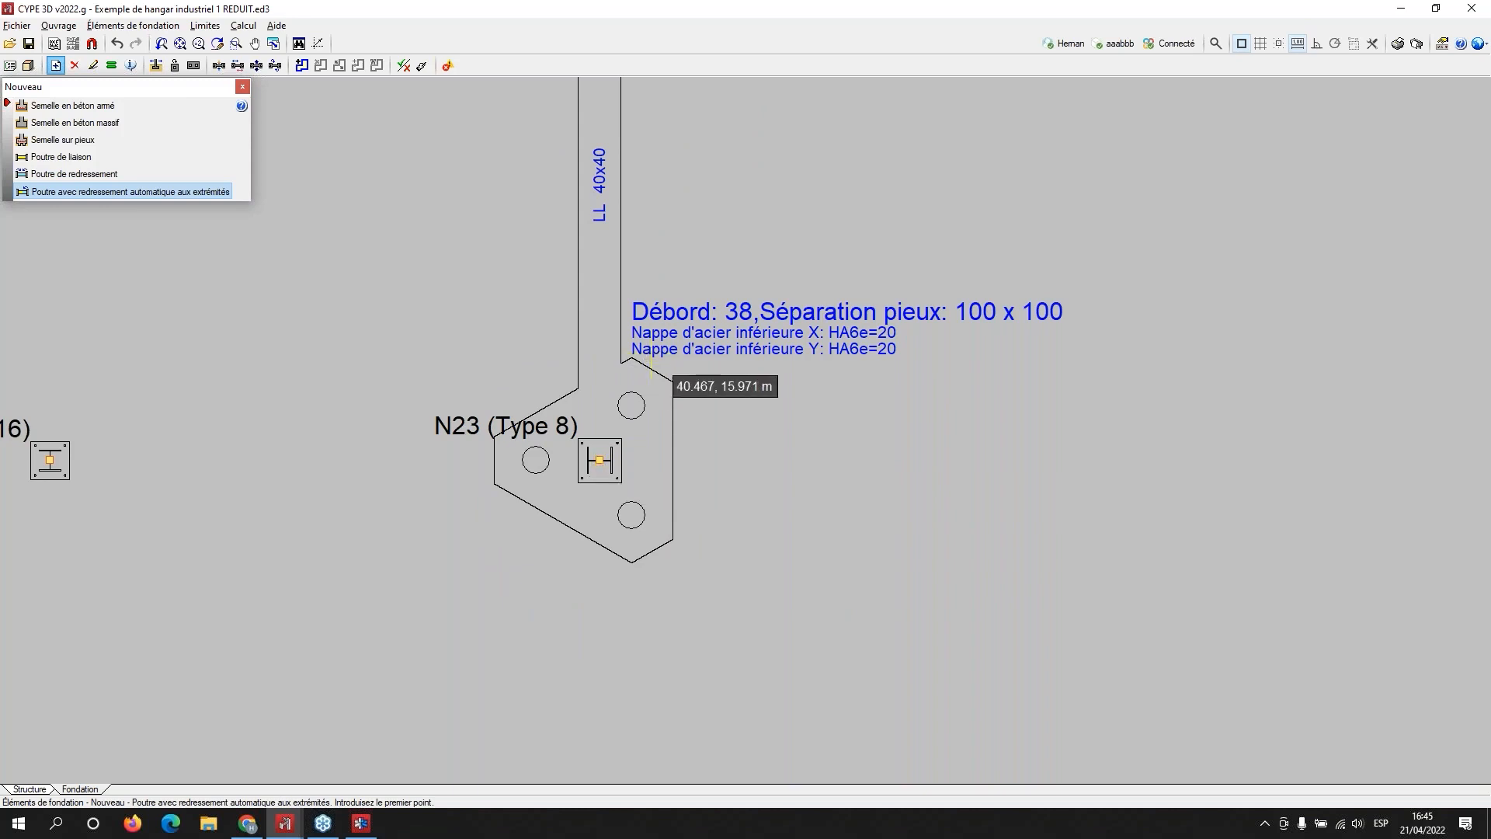
pyautogui.moveTo(647, 368); pyautogui.dragTo(660, 566, button='middle')
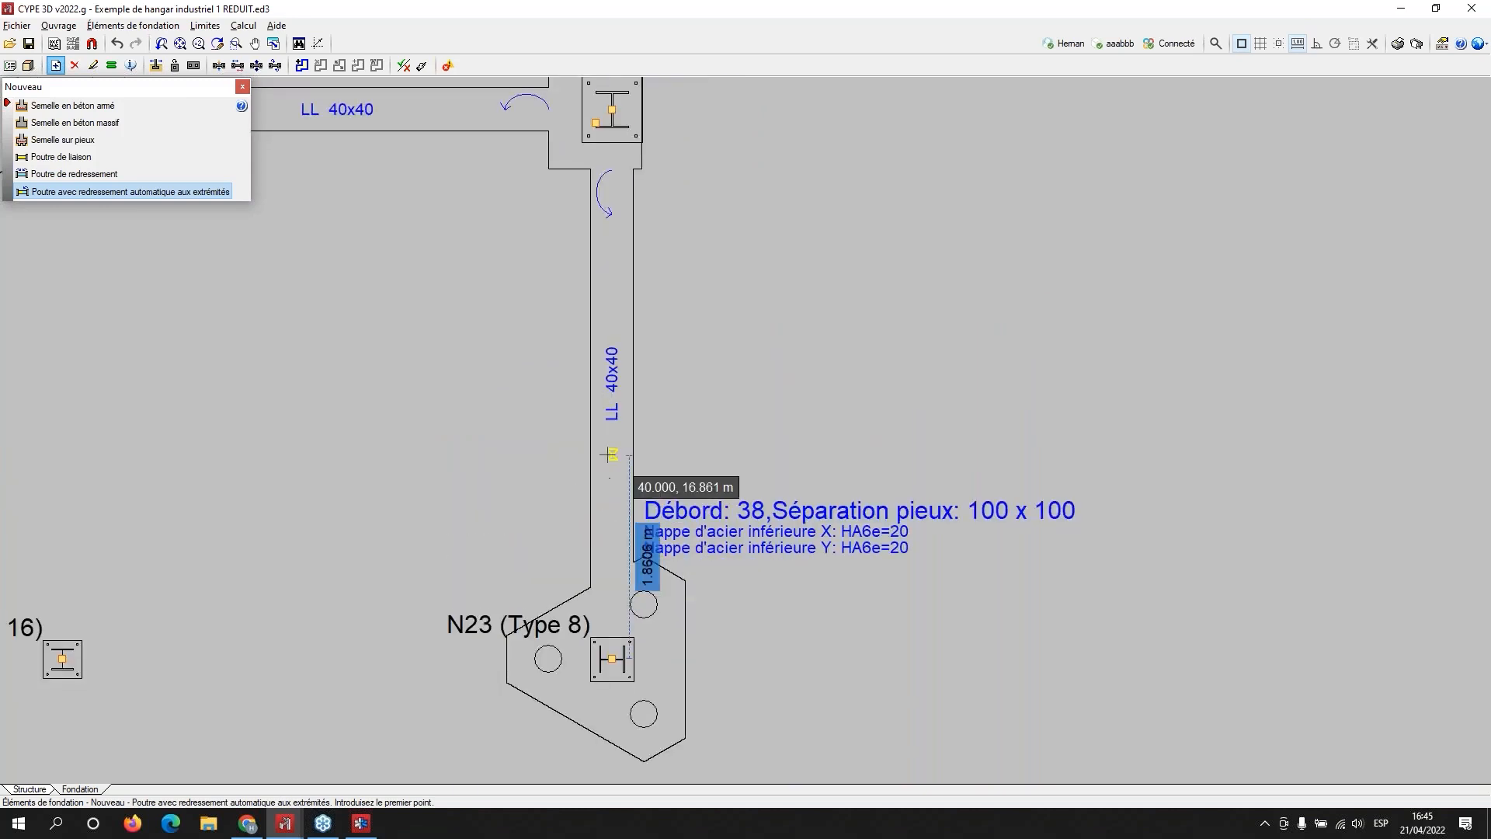
pyautogui.scroll(-2, 608, 454)
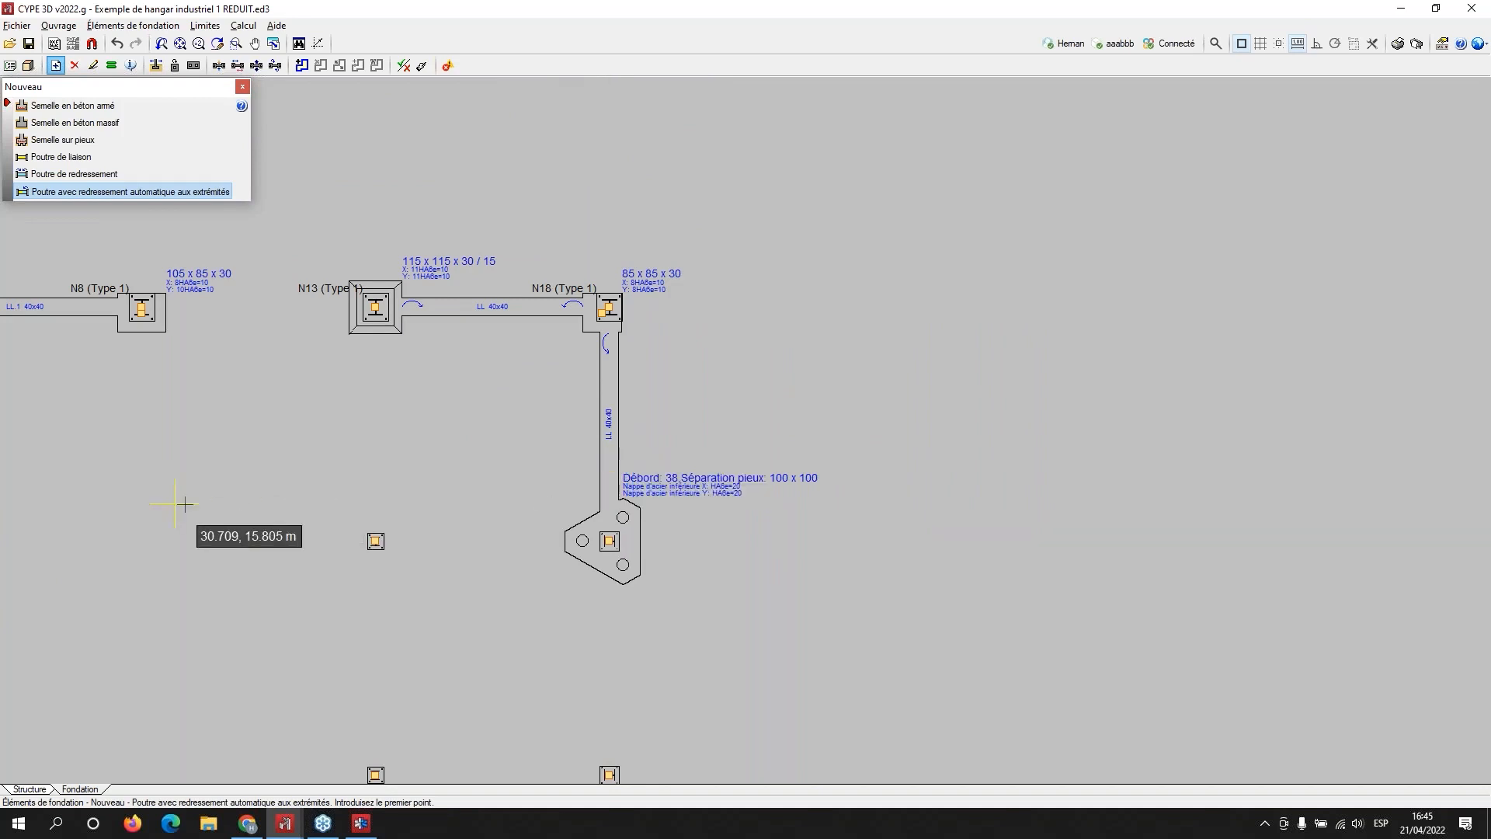
# Step: Delete all the footings, the pile cap and the connecting beams from the foundation plan
pyautogui.moveTo(183, 507); pyautogui.dragTo(491, 514, button='middle')
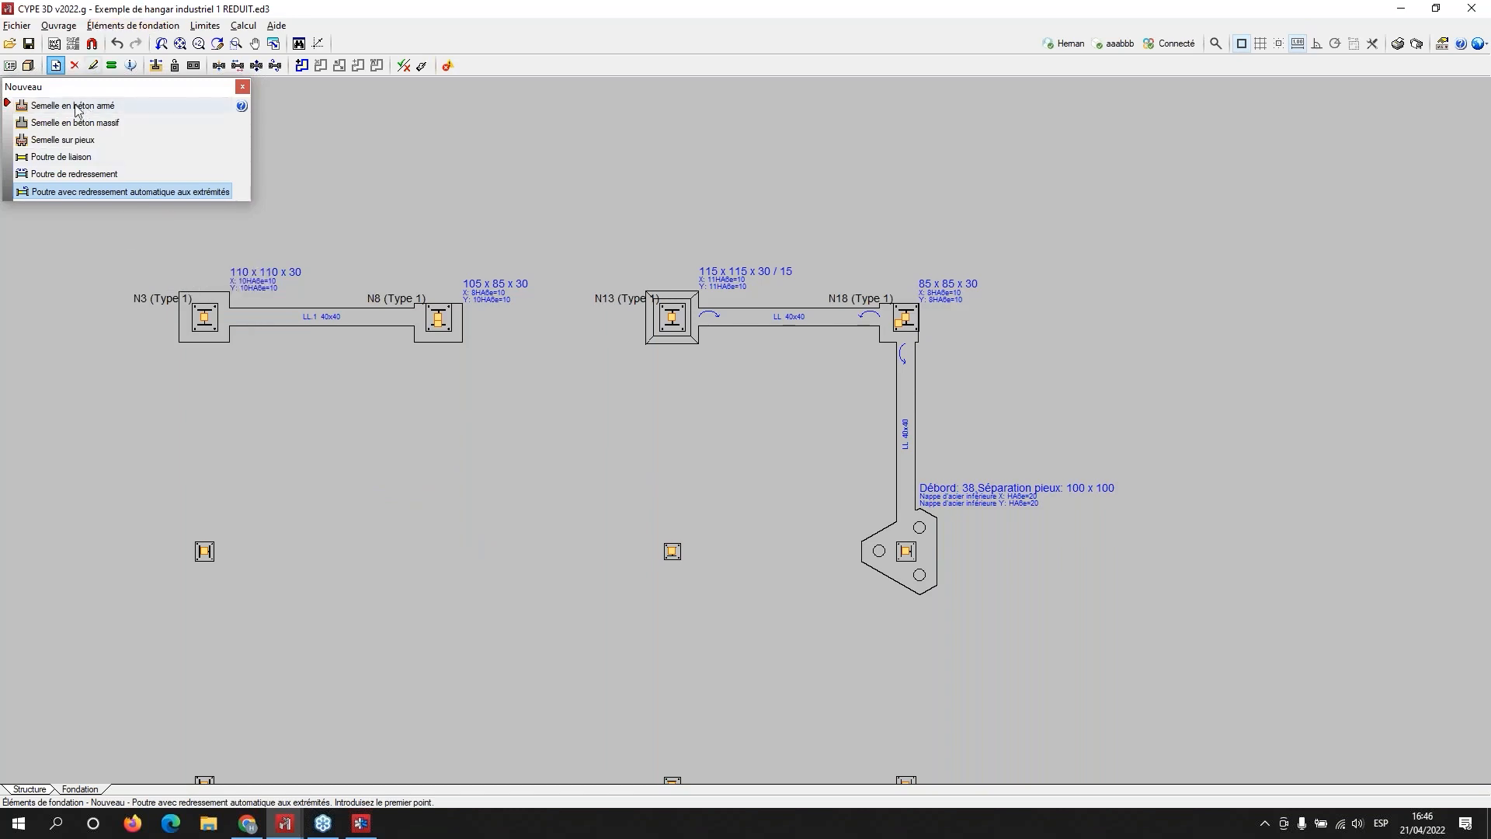
pyautogui.click(139, 26)
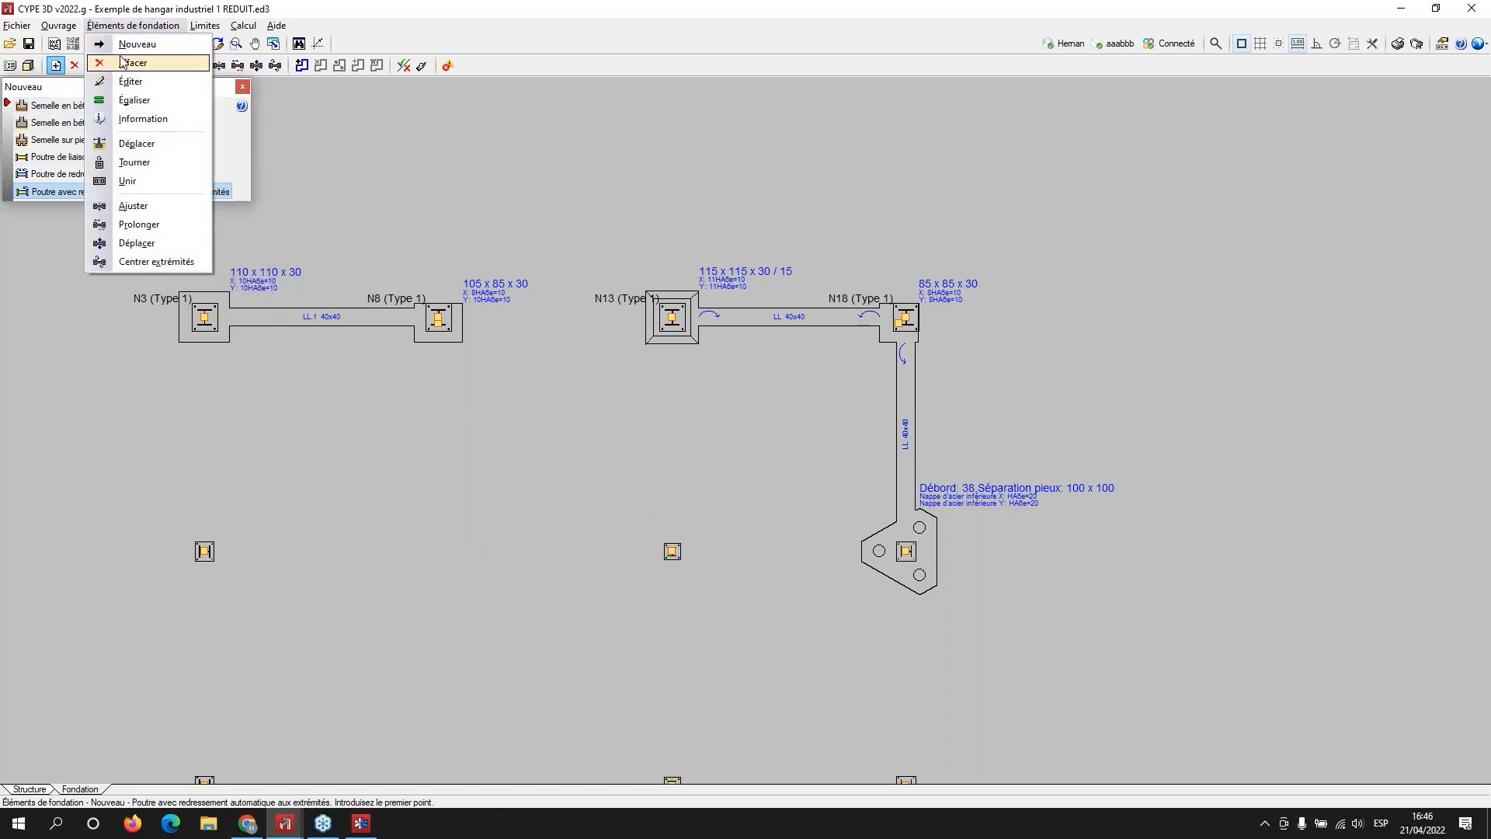
pyautogui.click(132, 62)
pyautogui.scroll(-2, 1089, 685)
pyautogui.moveTo(1097, 683); pyautogui.dragTo(373, 273)
pyautogui.rightClick(490, 317)
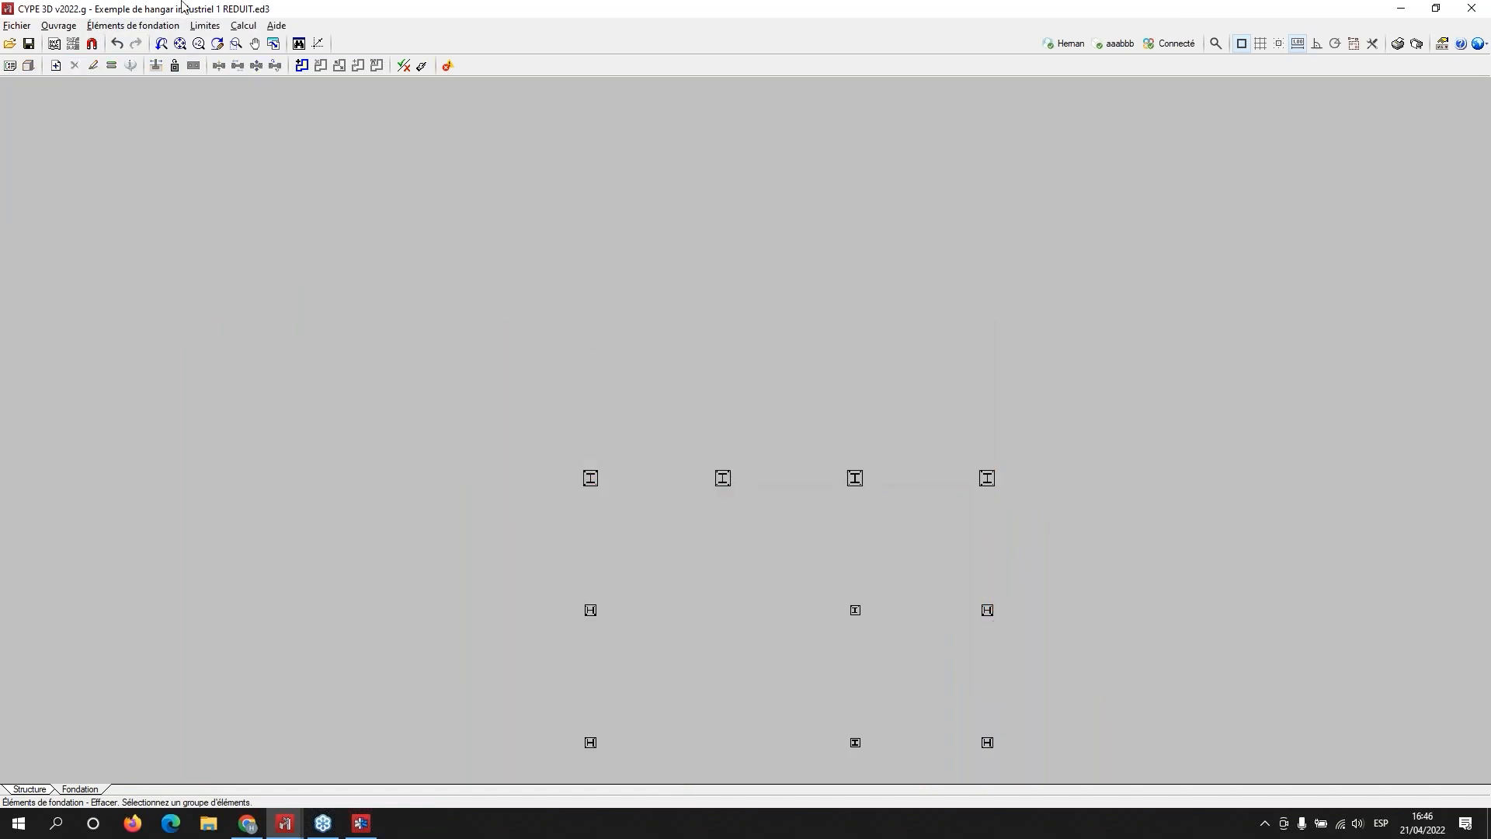
pyautogui.moveTo(853, 481); pyautogui.dragTo(716, 242, button='middle')
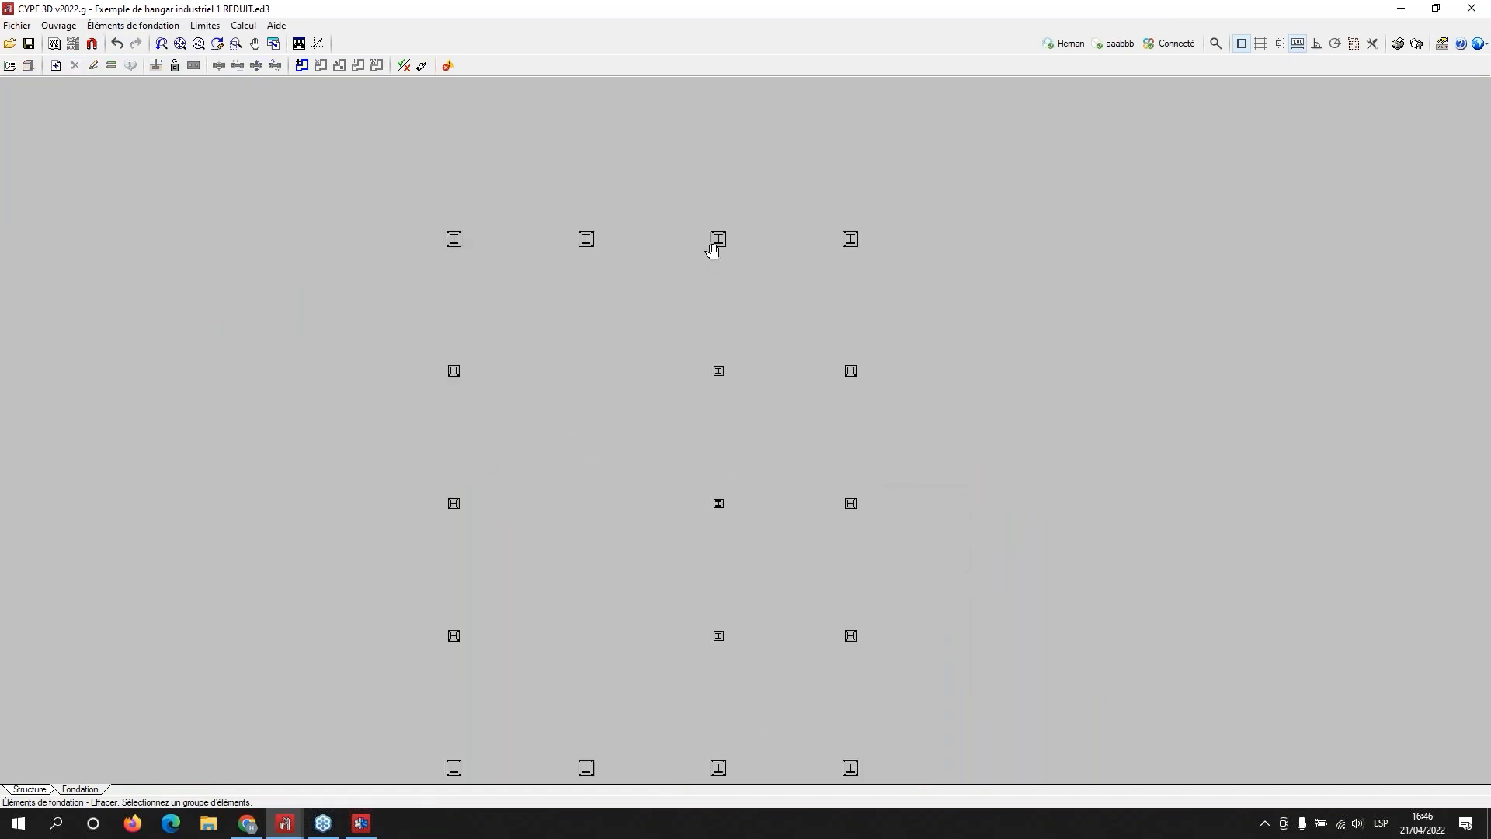
pyautogui.click(148, 24)
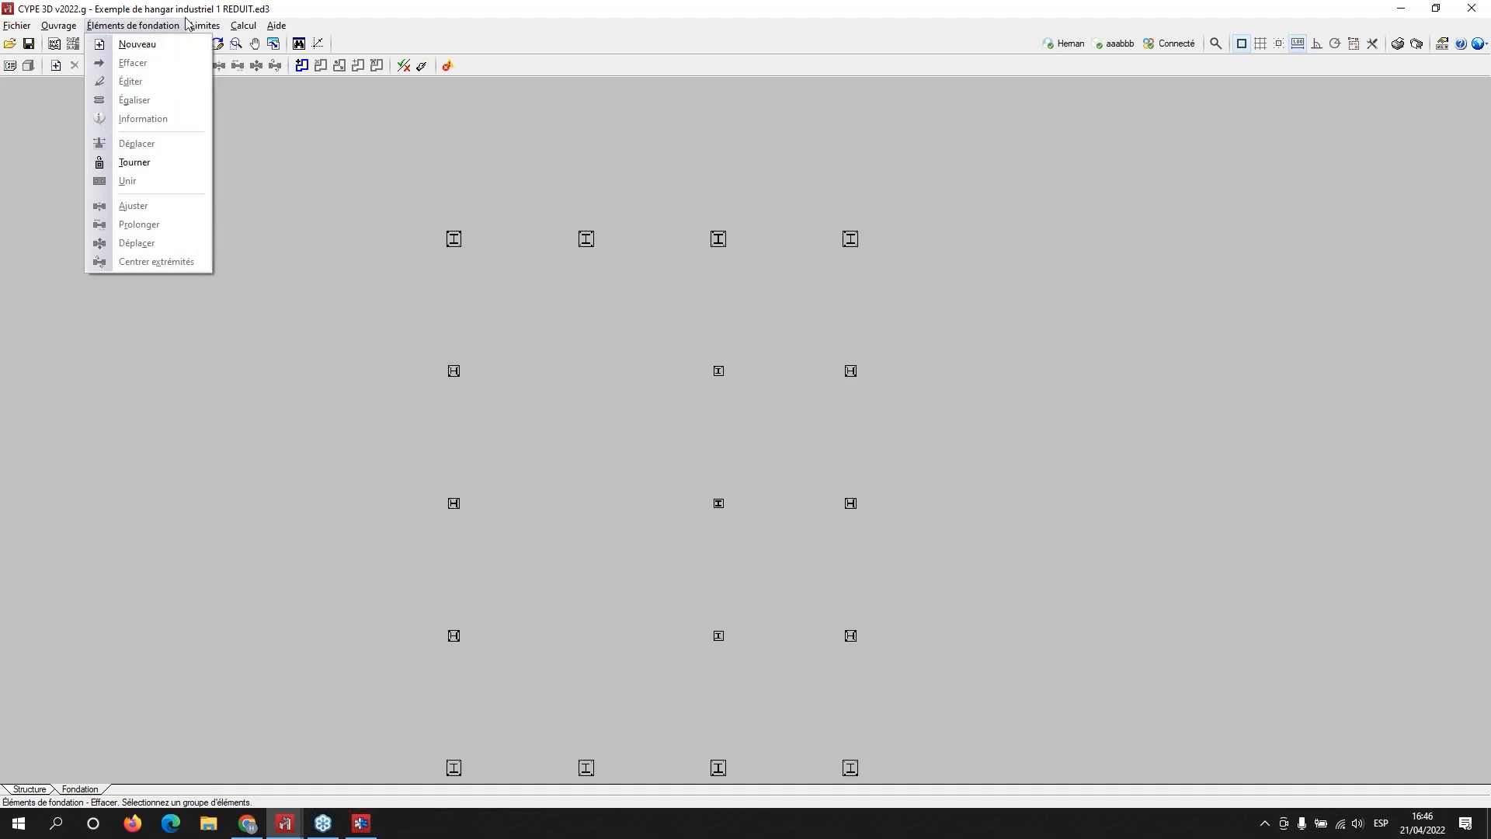
pyautogui.click(147, 44)
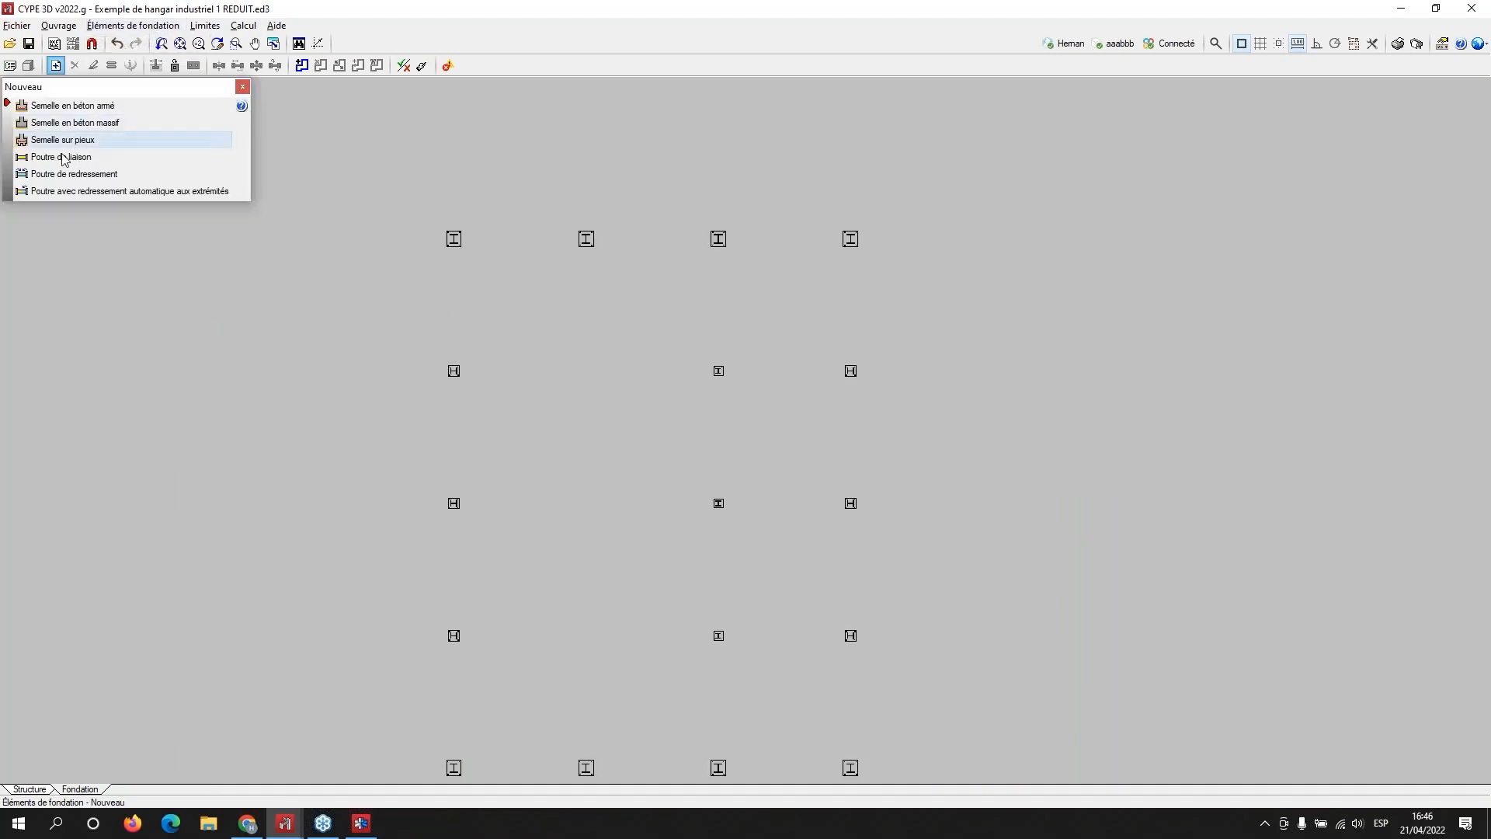
pyautogui.click(167, 25)
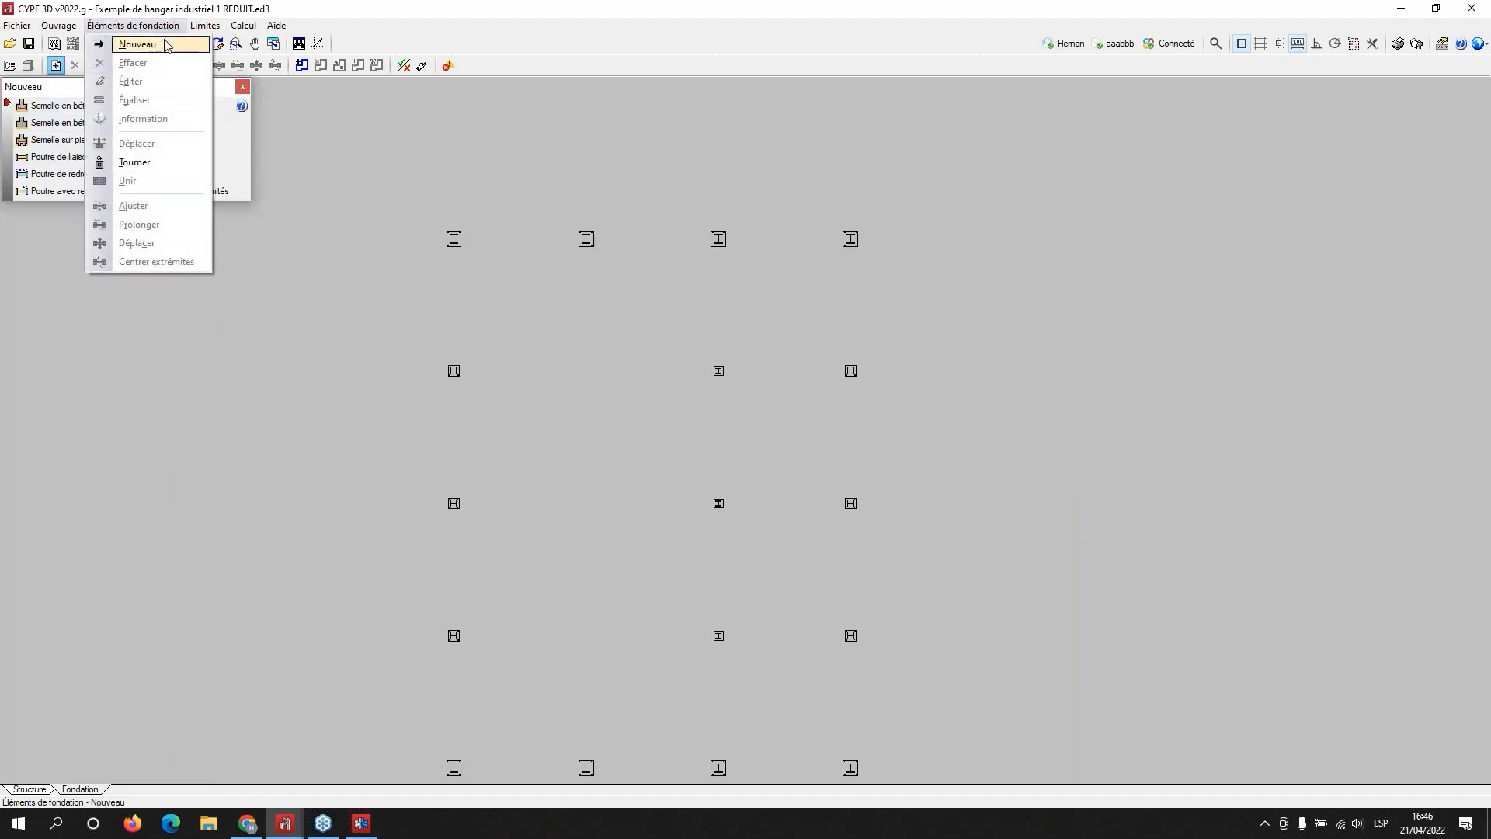
pyautogui.click(155, 48)
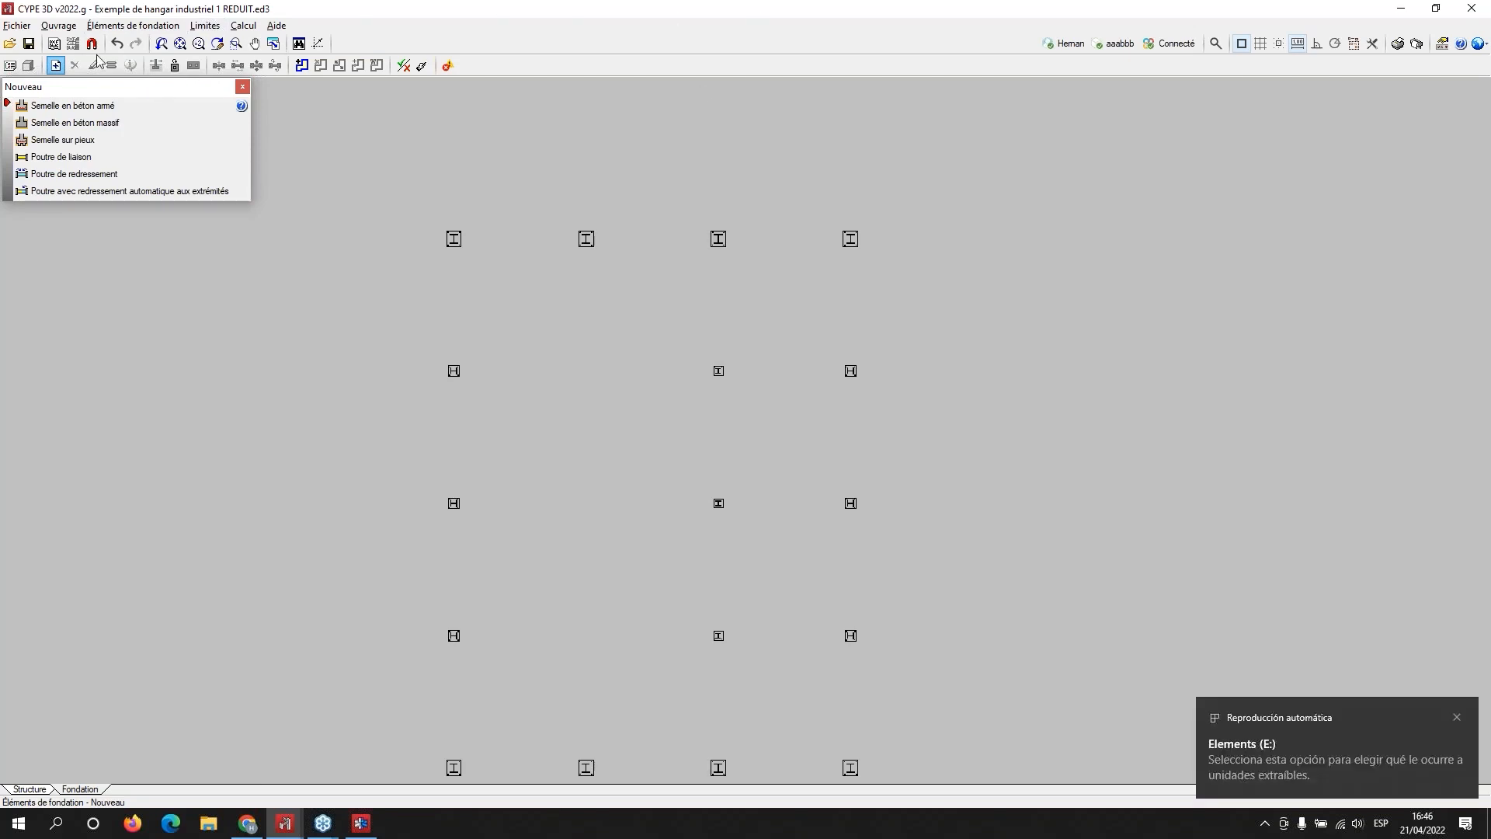
pyautogui.click(124, 26)
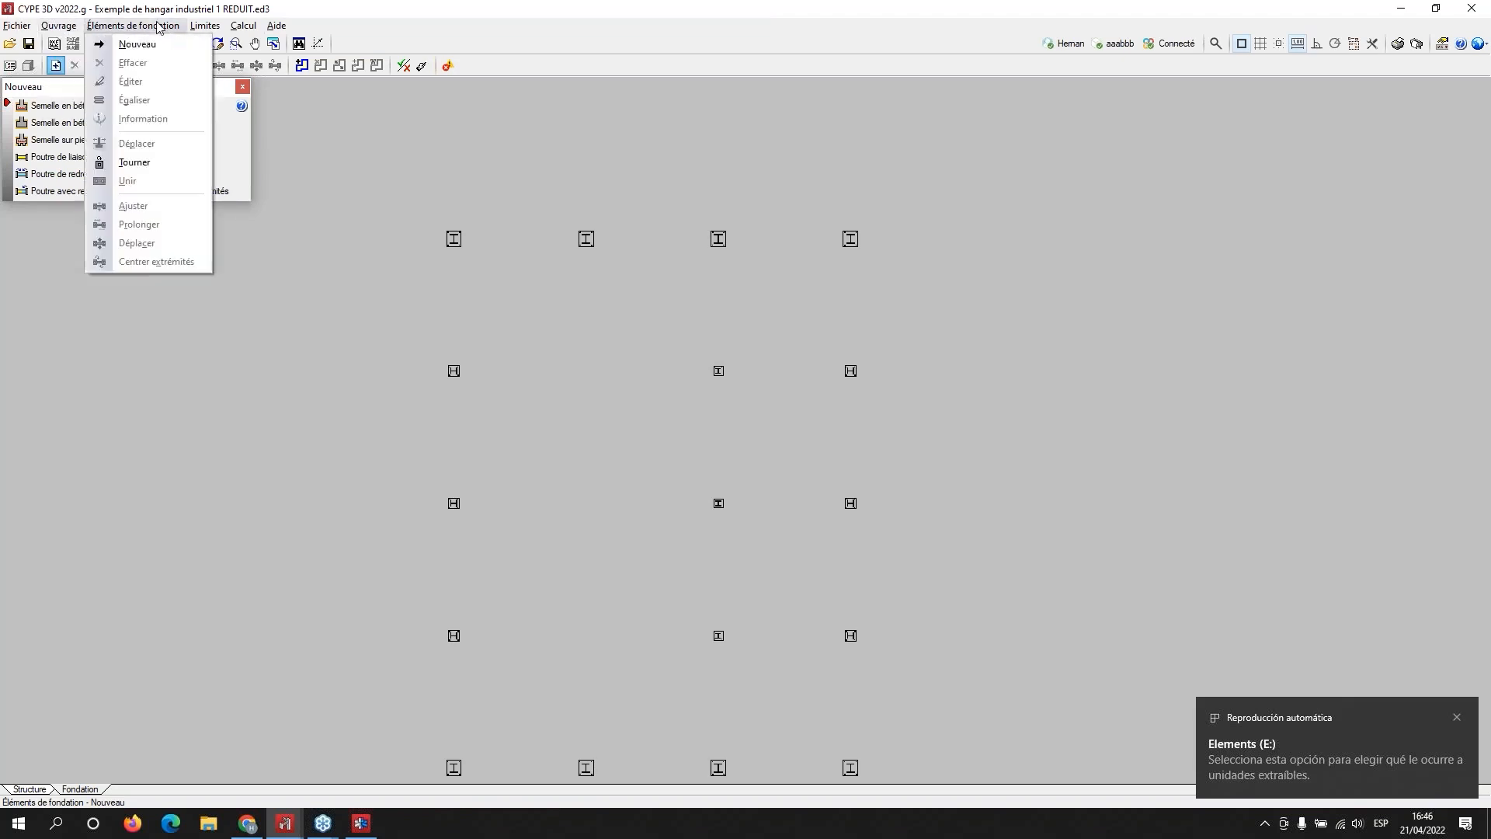
pyautogui.moveTo(244, 30)
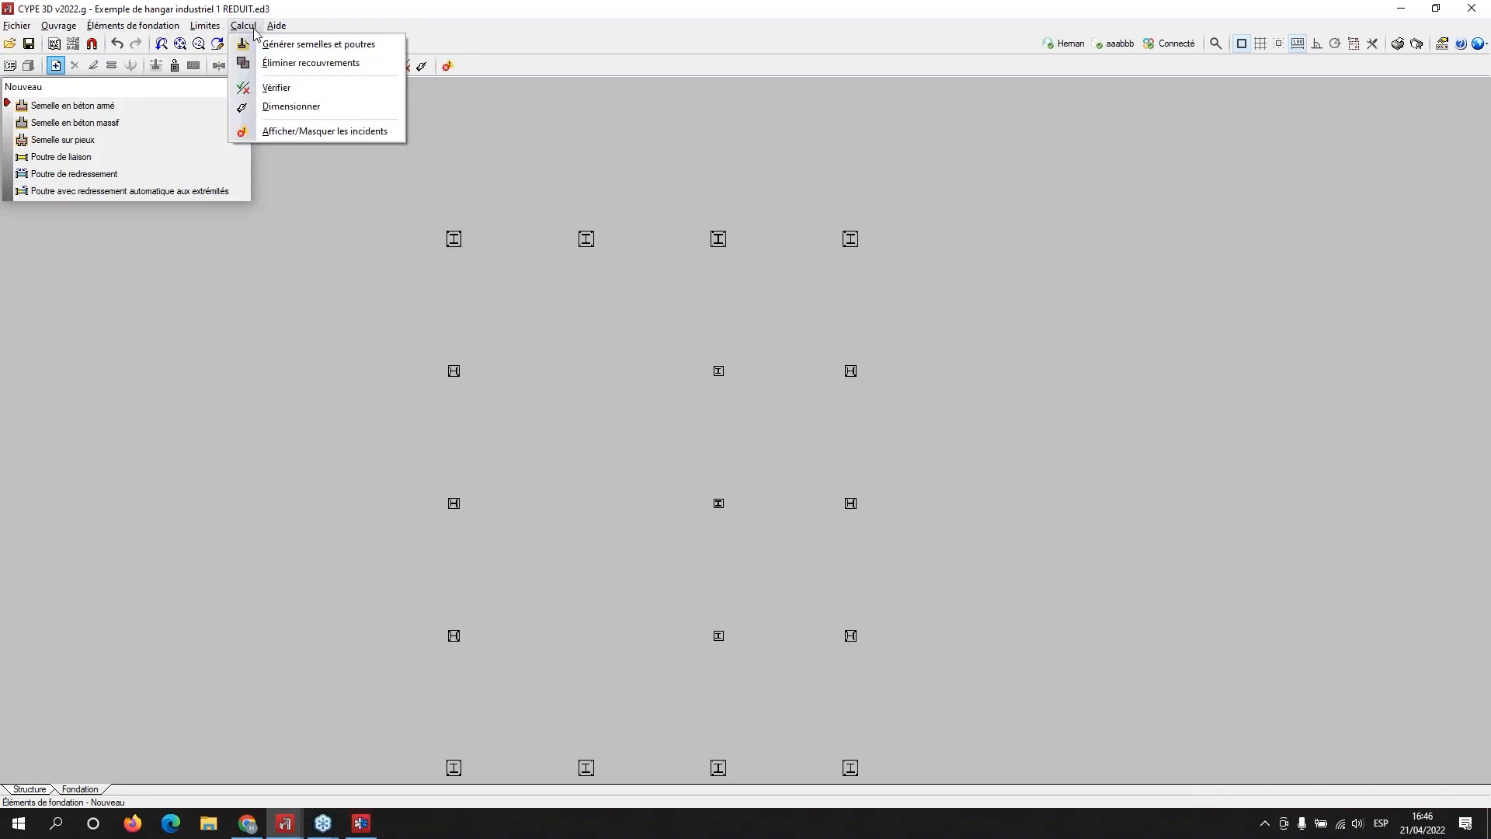
pyautogui.click(729, 453)
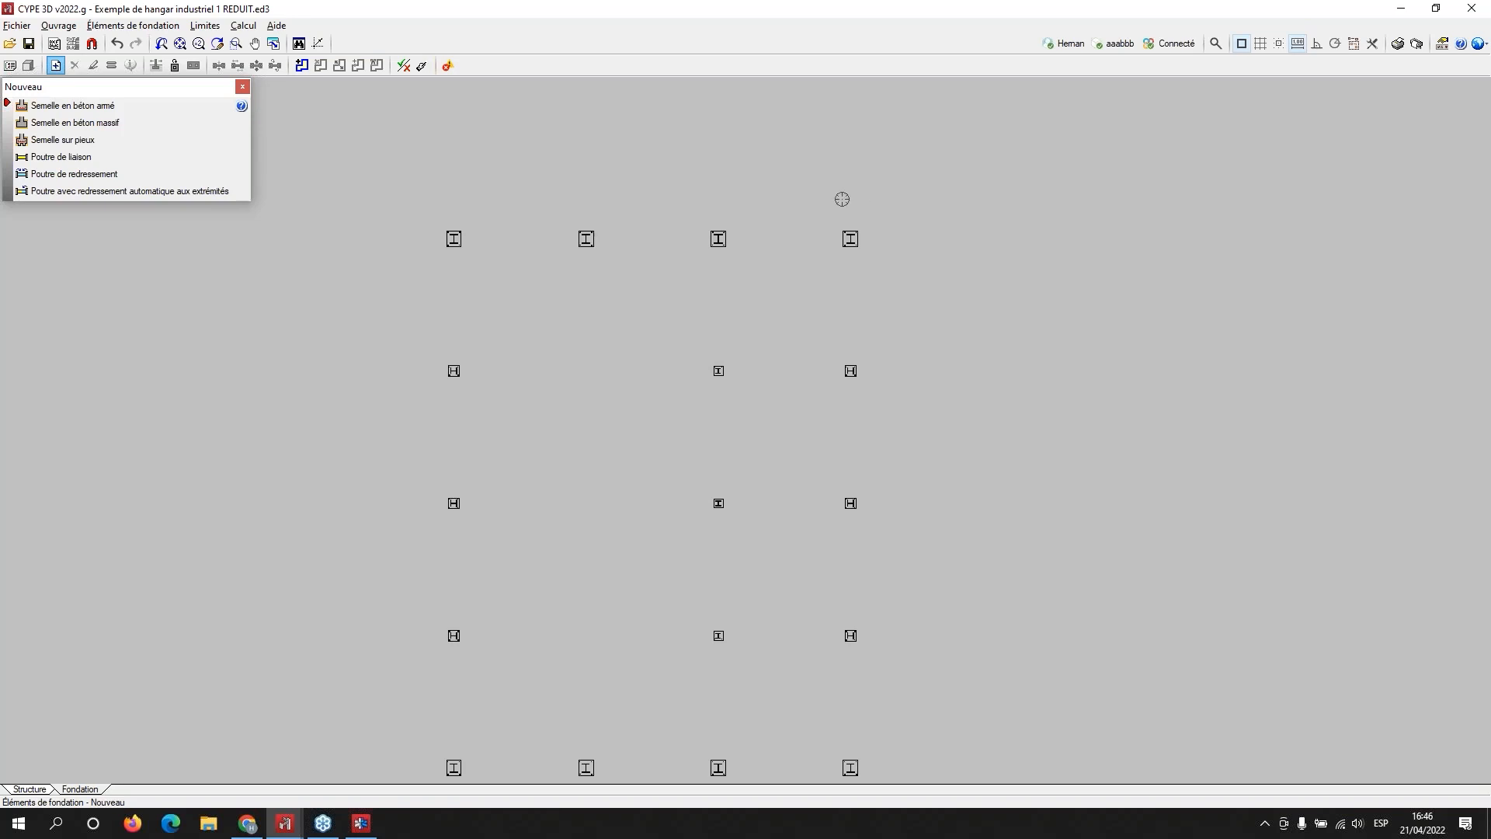
# Step: Automatically generate the footings under all columns, including the tie beams (poutres de liaison) between them
pyautogui.click(237, 27)
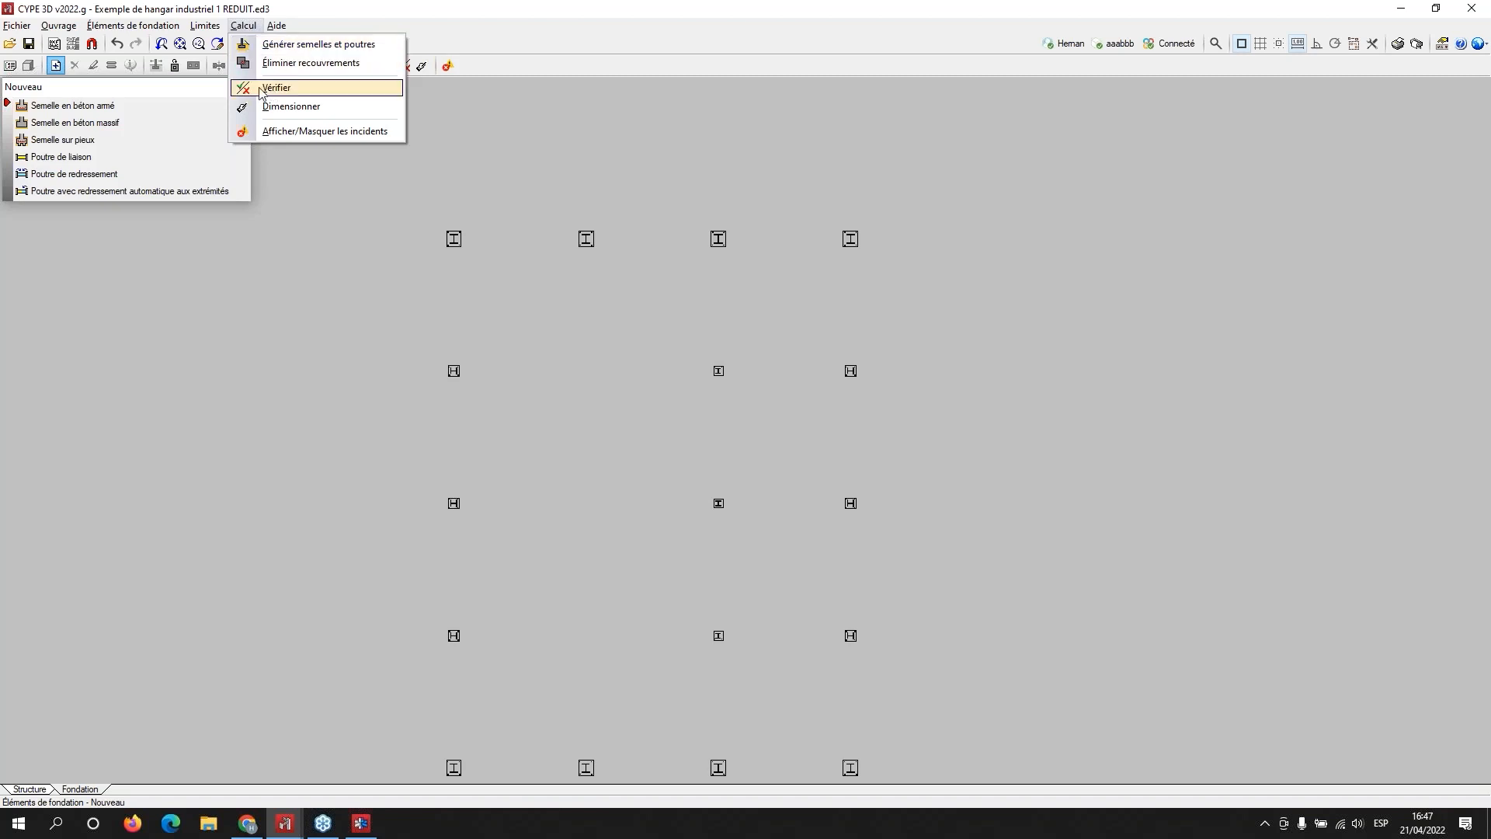
pyautogui.click(278, 45)
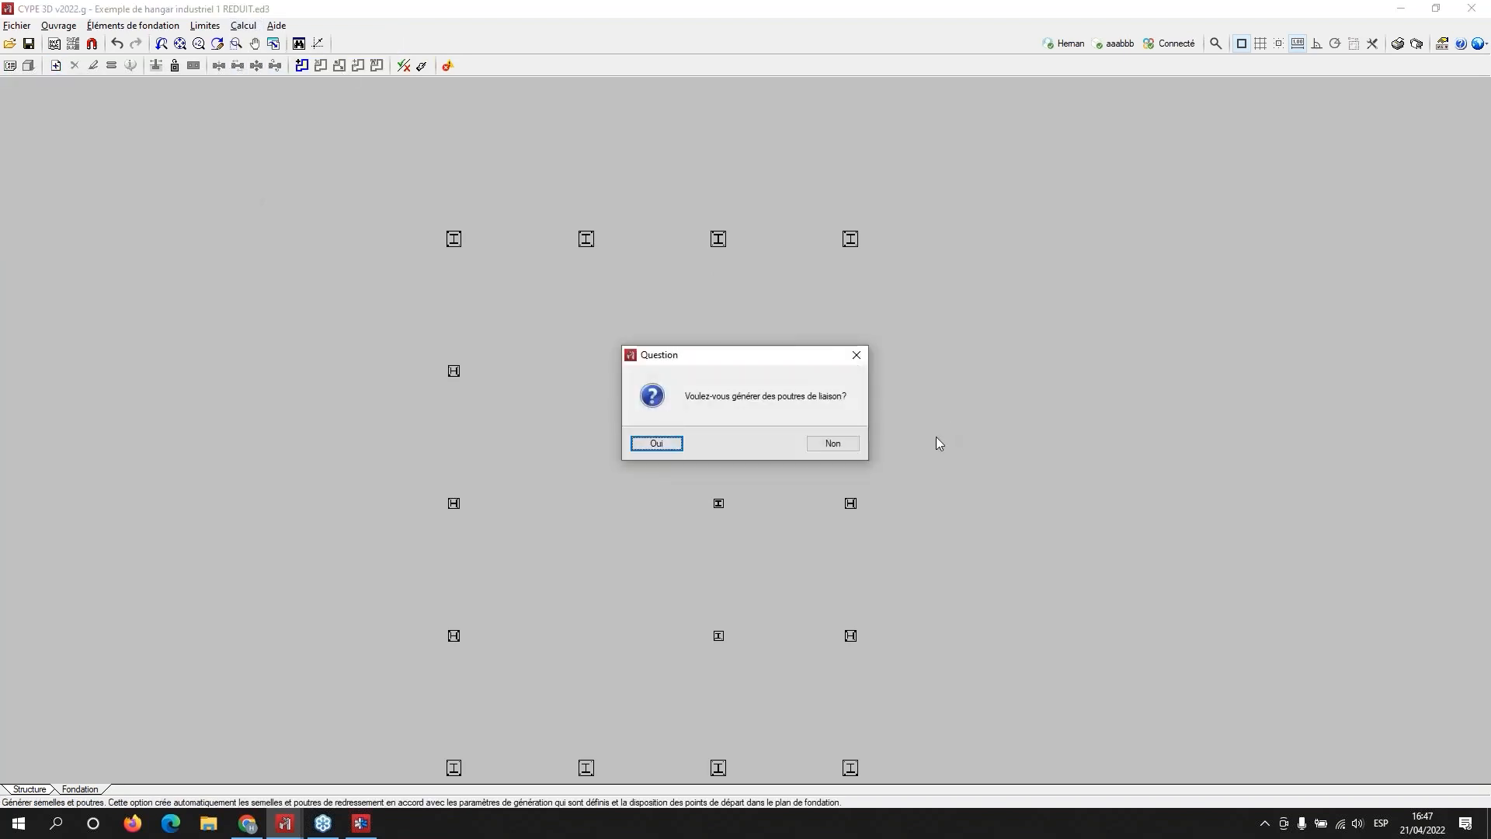
pyautogui.click(667, 449)
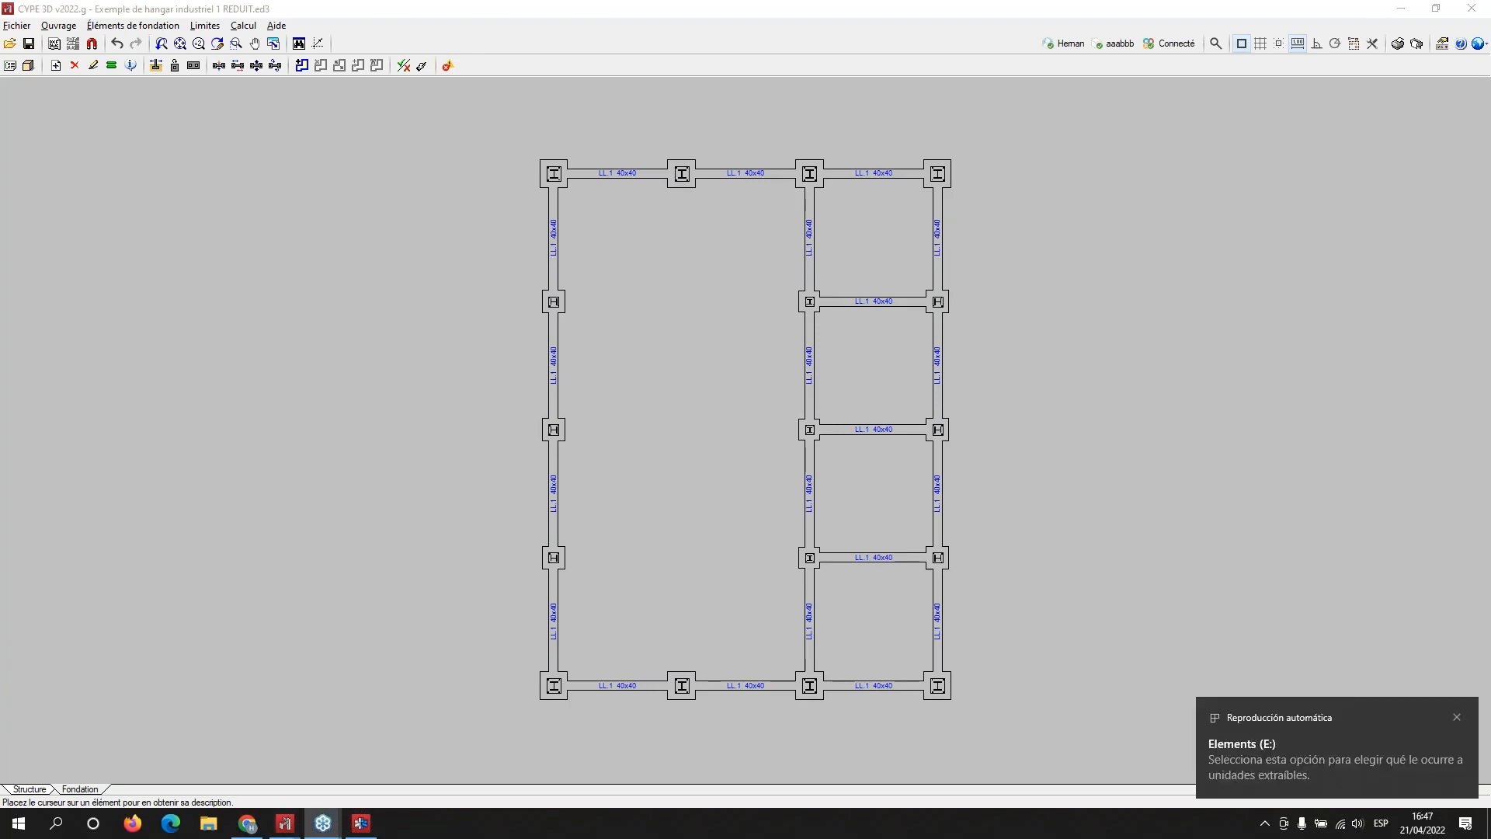
pyautogui.click(634, 458)
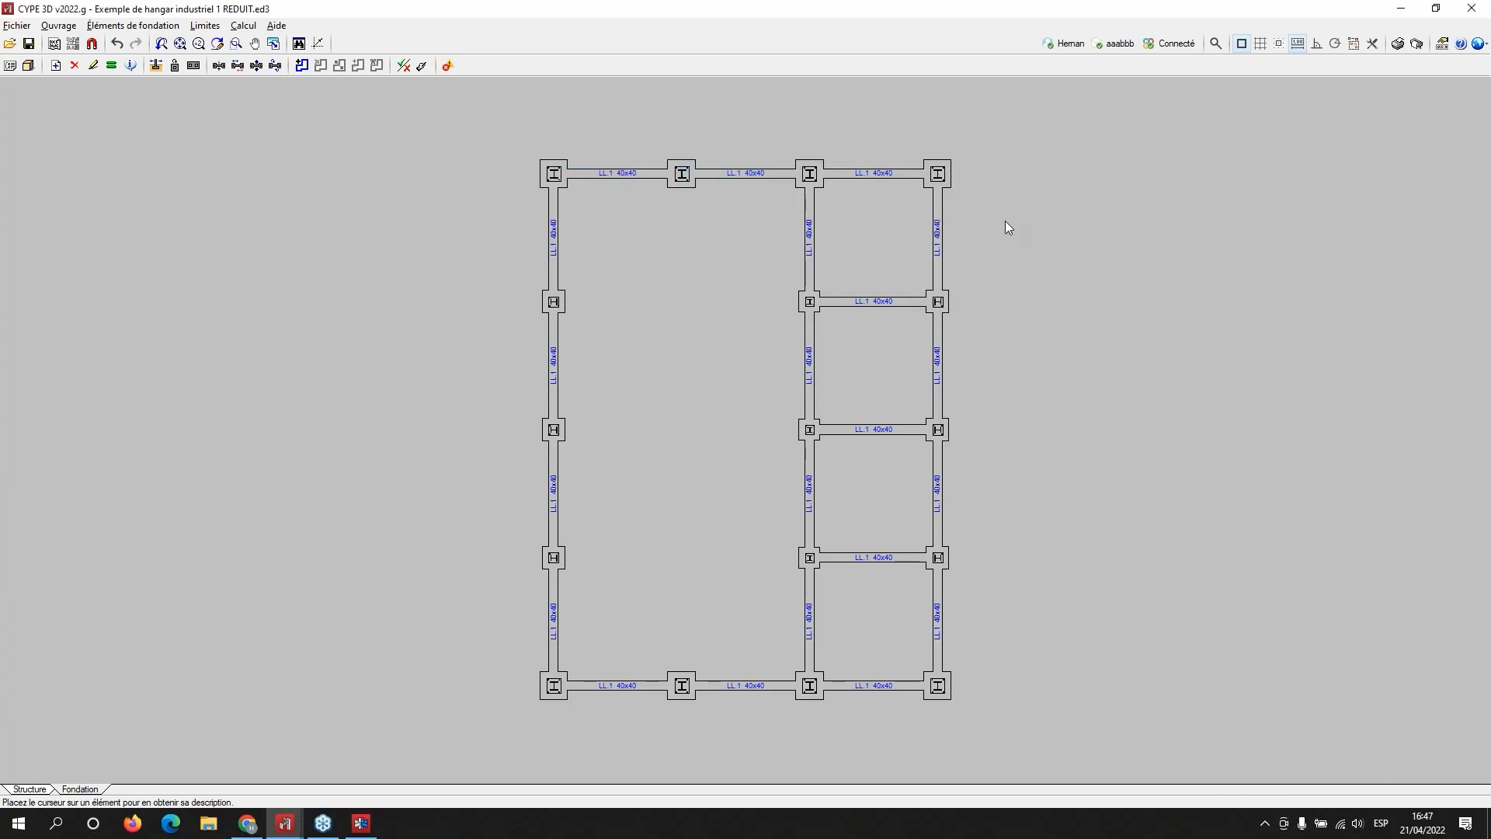
# Step: Inspect the generated tie beams between the footings on the foundation plan and check their type
pyautogui.moveTo(925, 184)
pyautogui.moveTo(559, 200)
pyautogui.moveTo(571, 176)
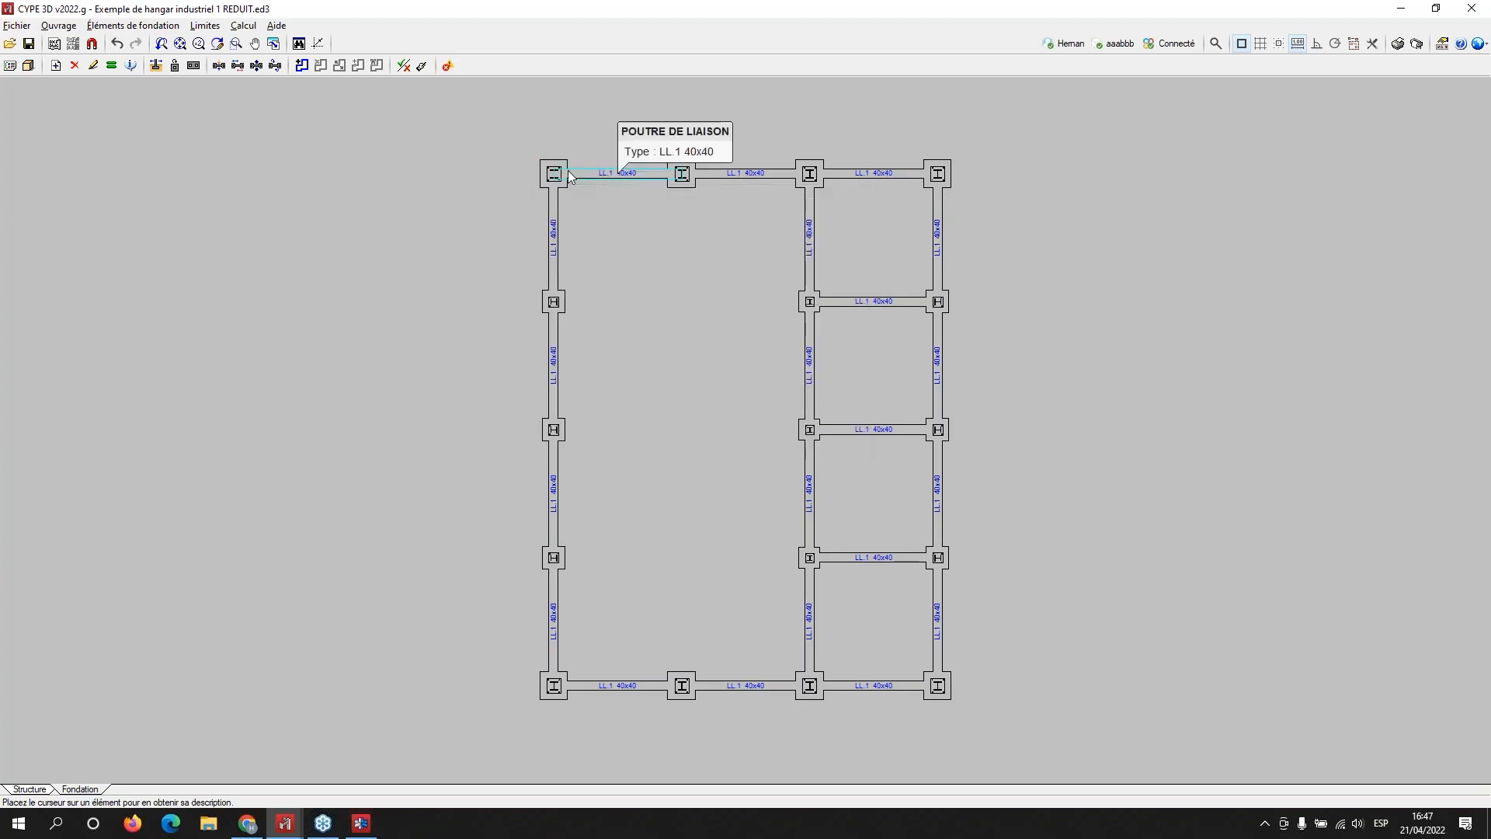
pyautogui.moveTo(870, 184)
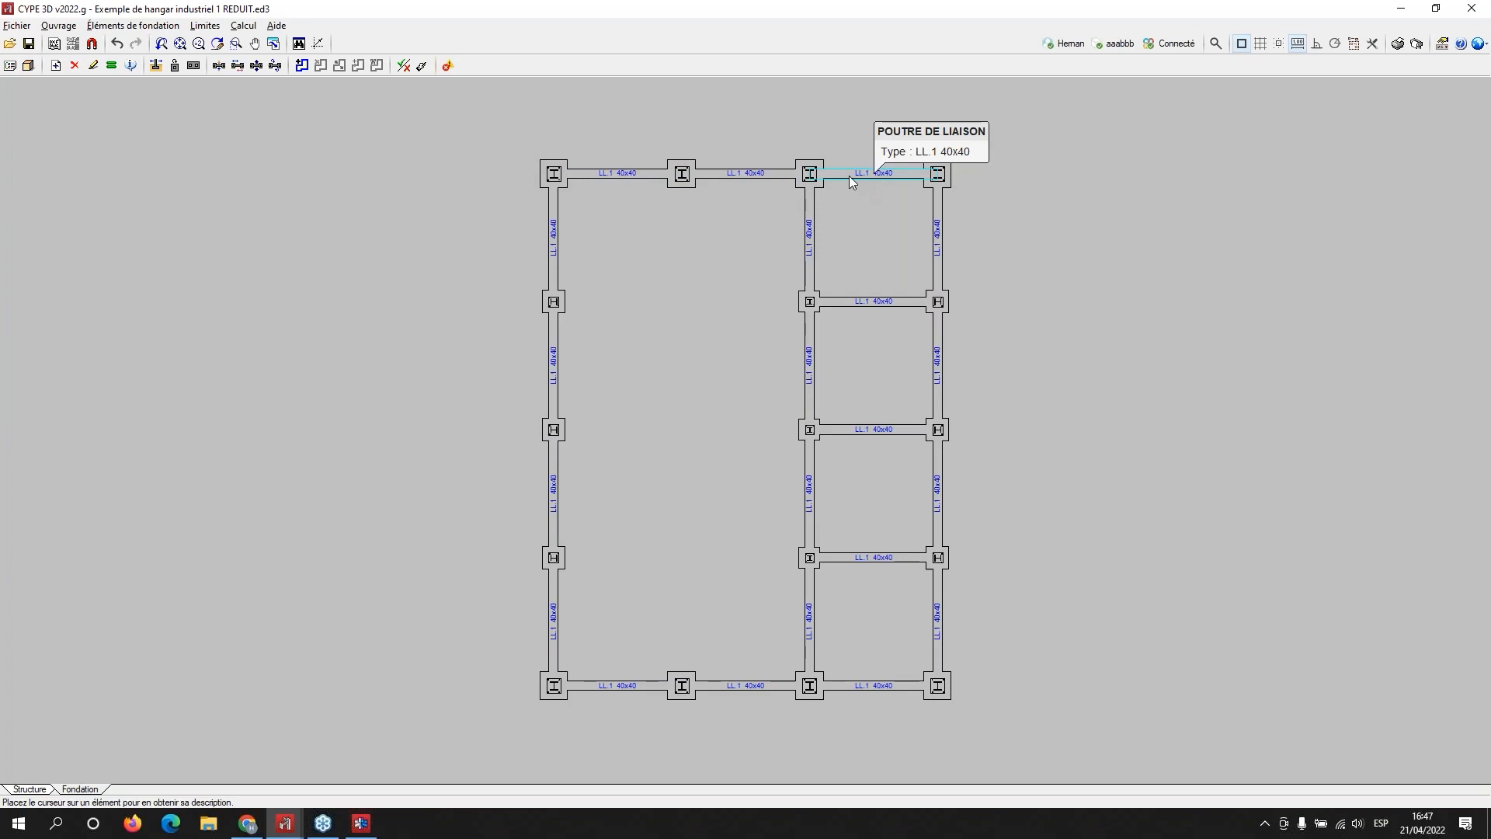
pyautogui.moveTo(819, 385)
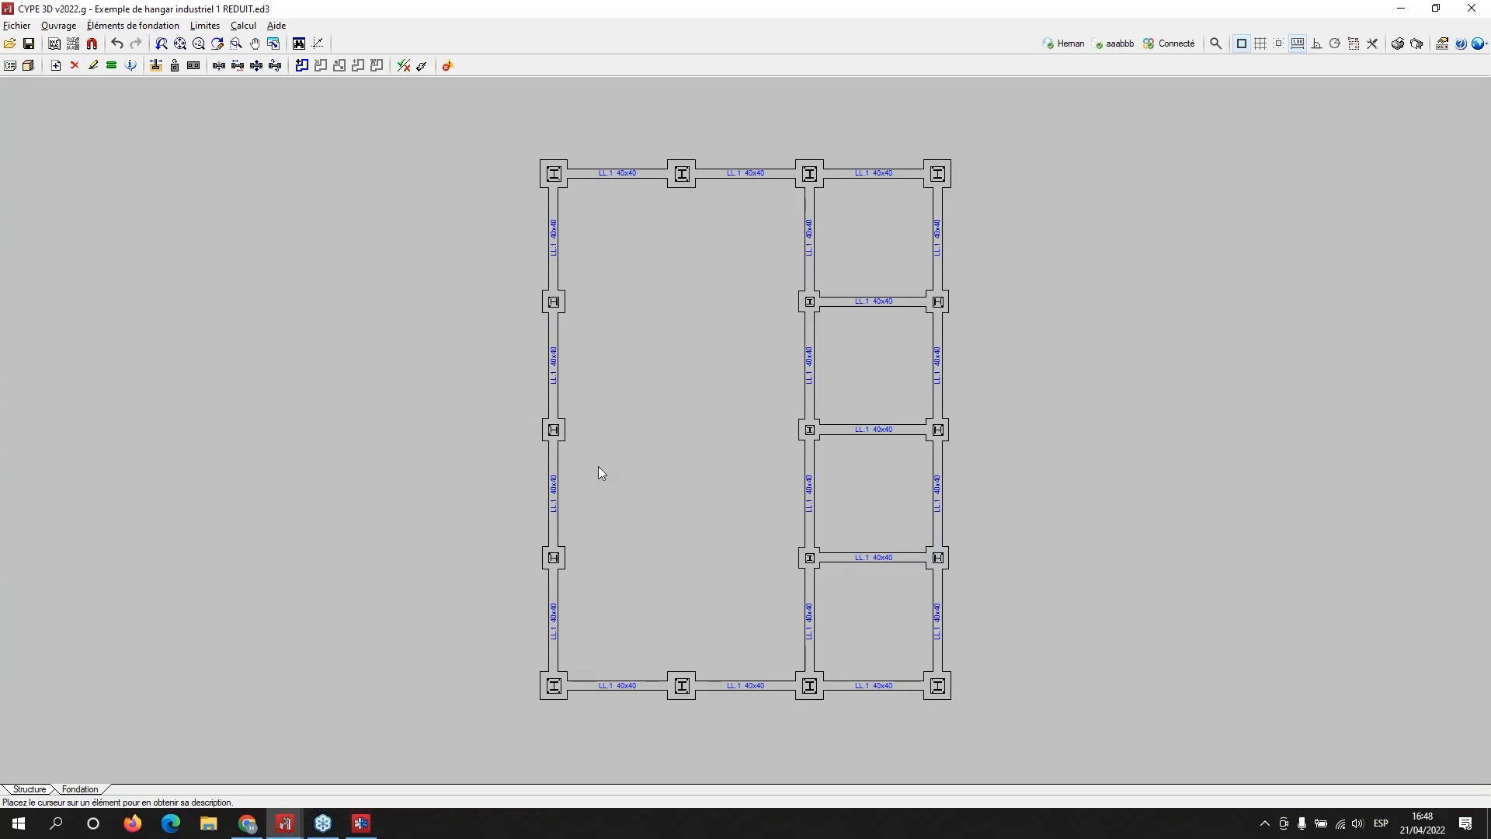
# Step: Switch from the foundation plan to the hangar's structure model in 3D
pyautogui.click(24, 789)
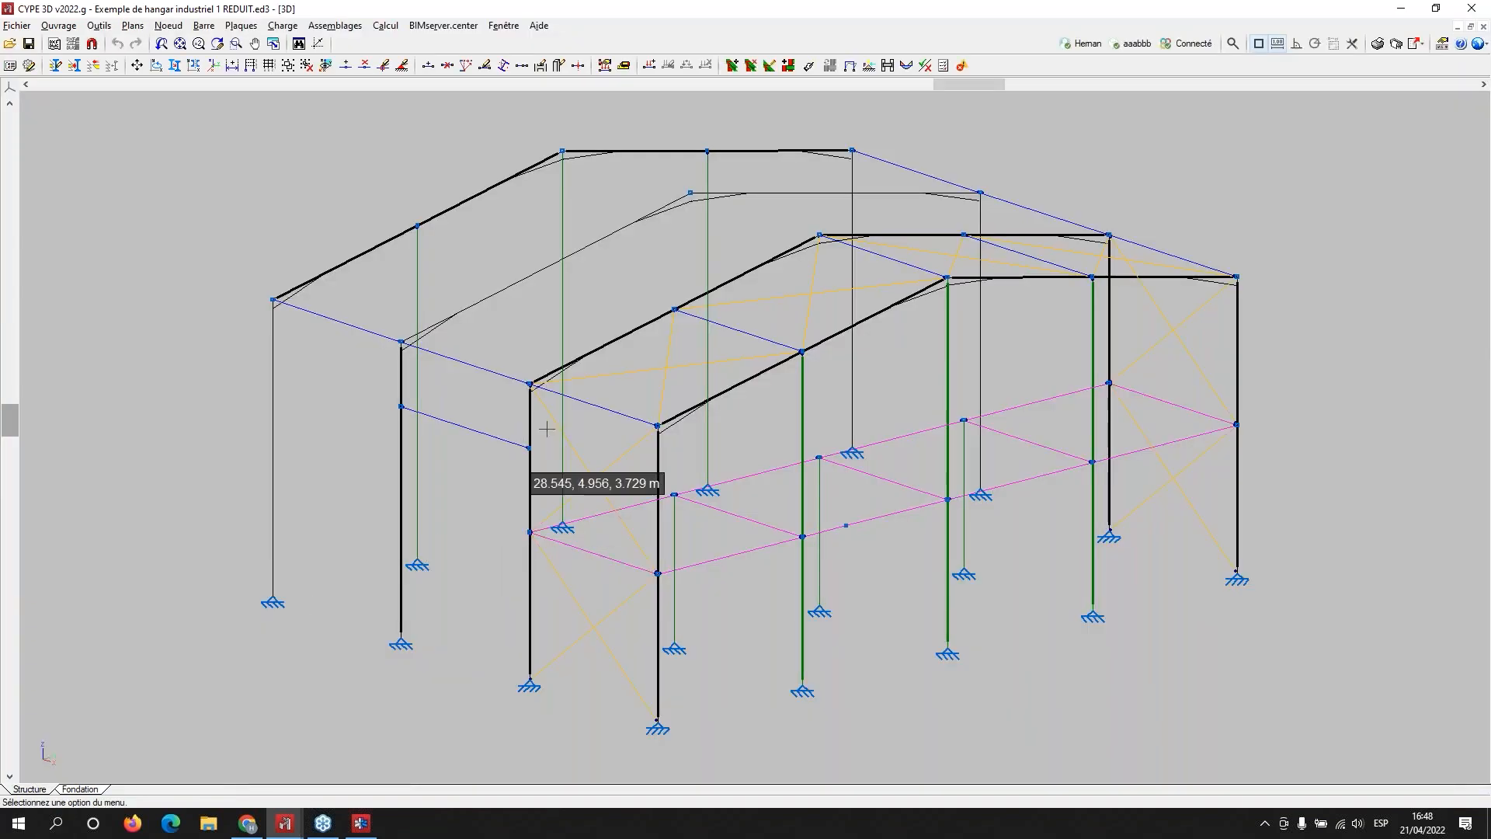
pyautogui.scroll(-1, 566, 427)
pyautogui.keyDown('shift'); pyautogui.moveTo(528, 462); pyautogui.dragTo(572, 465, button='middle'); pyautogui.keyUp('shift')
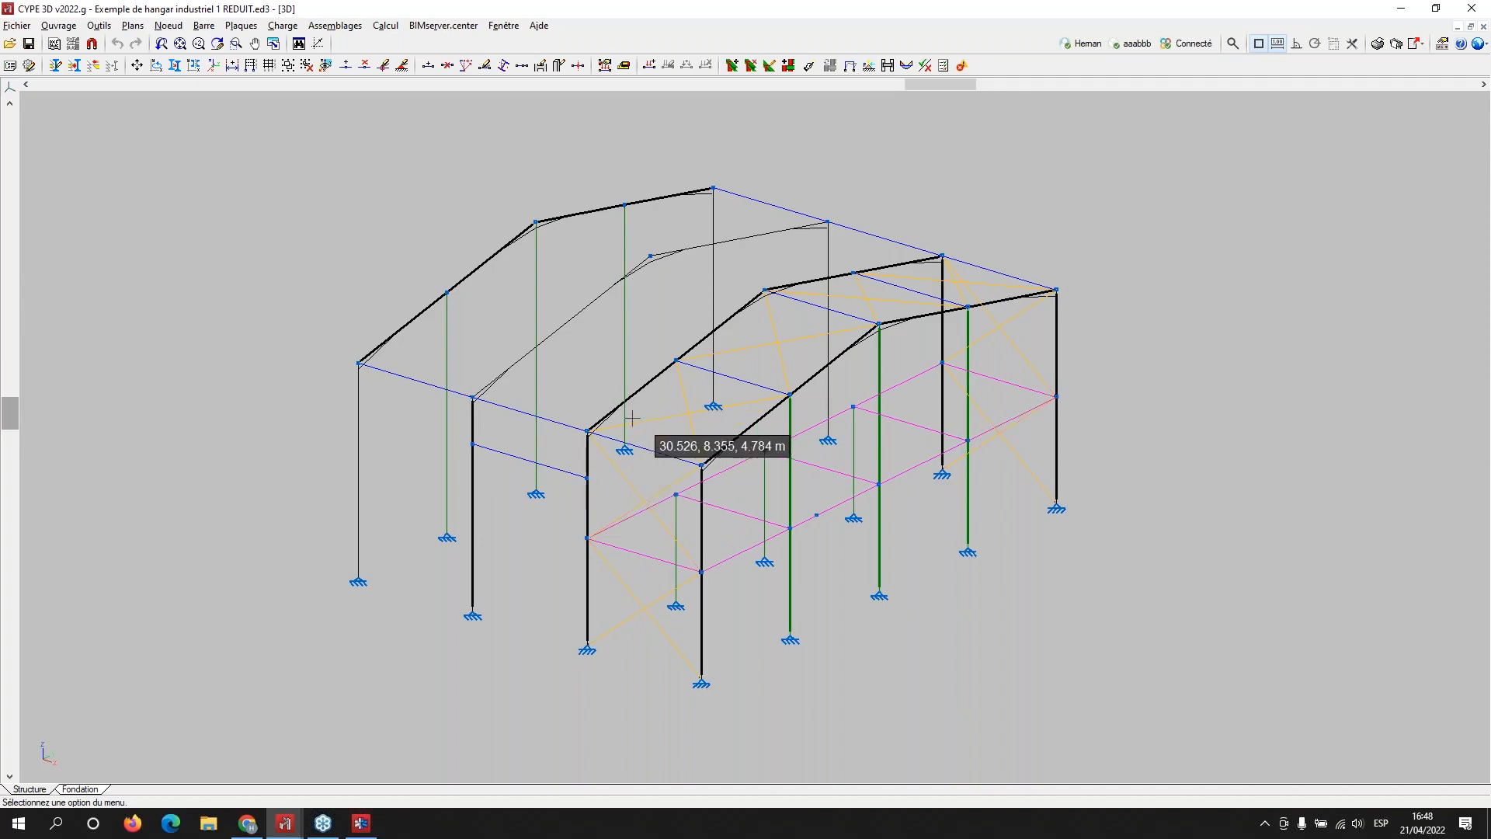
pyautogui.moveTo(632, 418); pyautogui.dragTo(605, 414, button='middle')
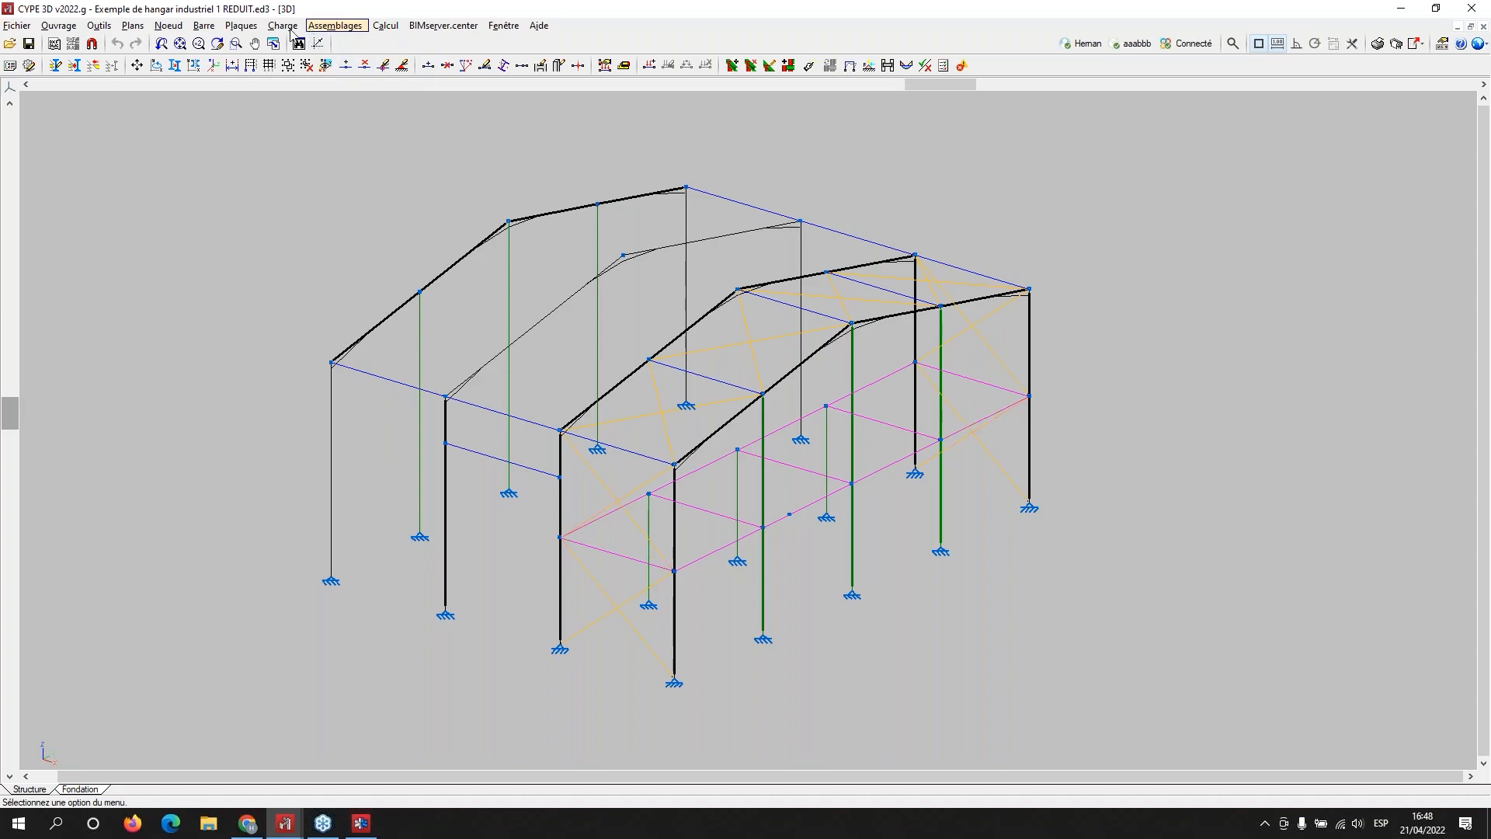
# Step: Examine the hangar's frames, haunches and column bases in the rendered 3D view, and close that view
pyautogui.click(60, 28)
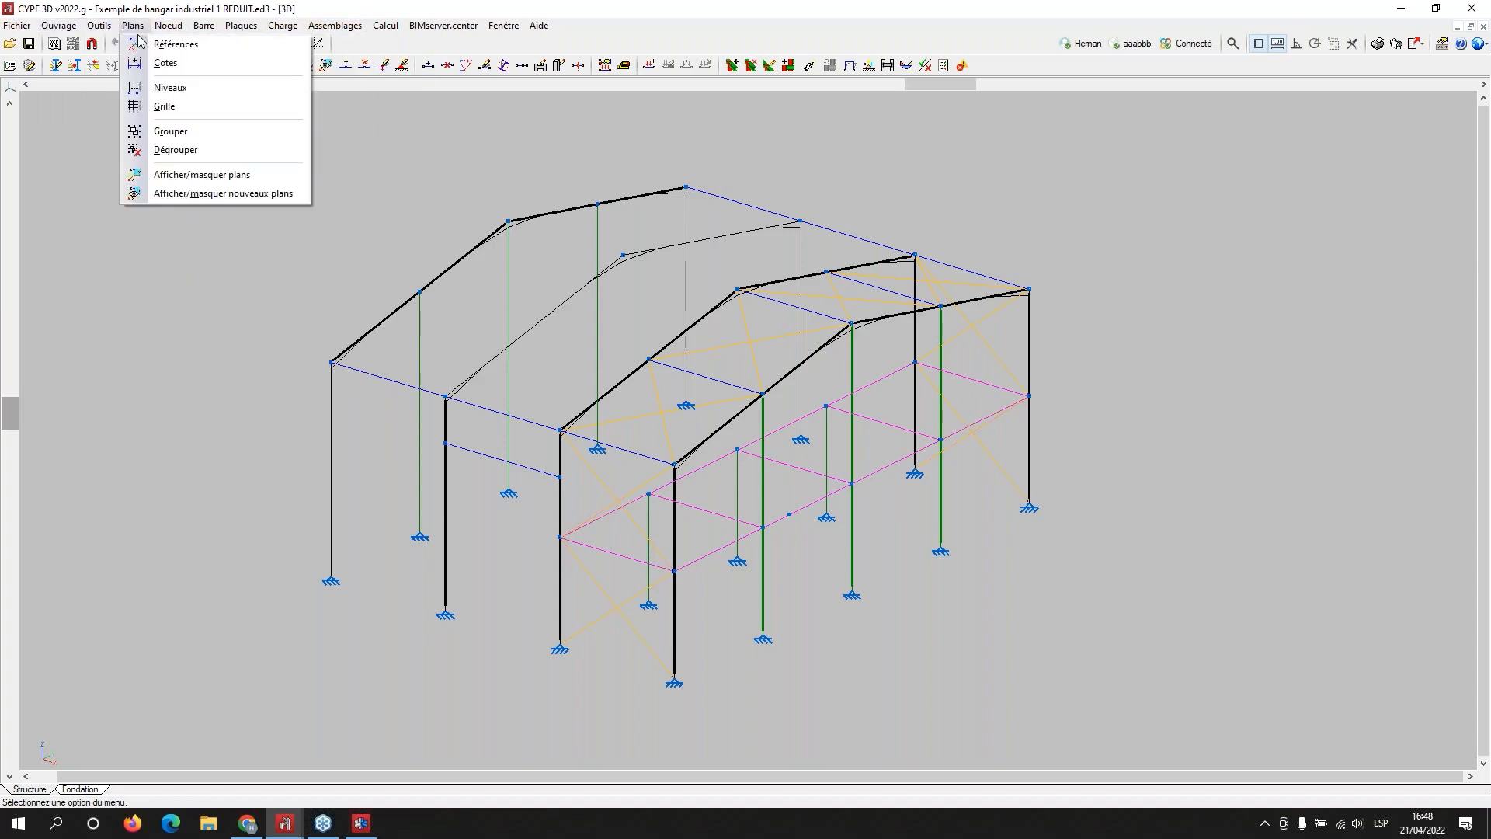
pyautogui.moveTo(103, 30)
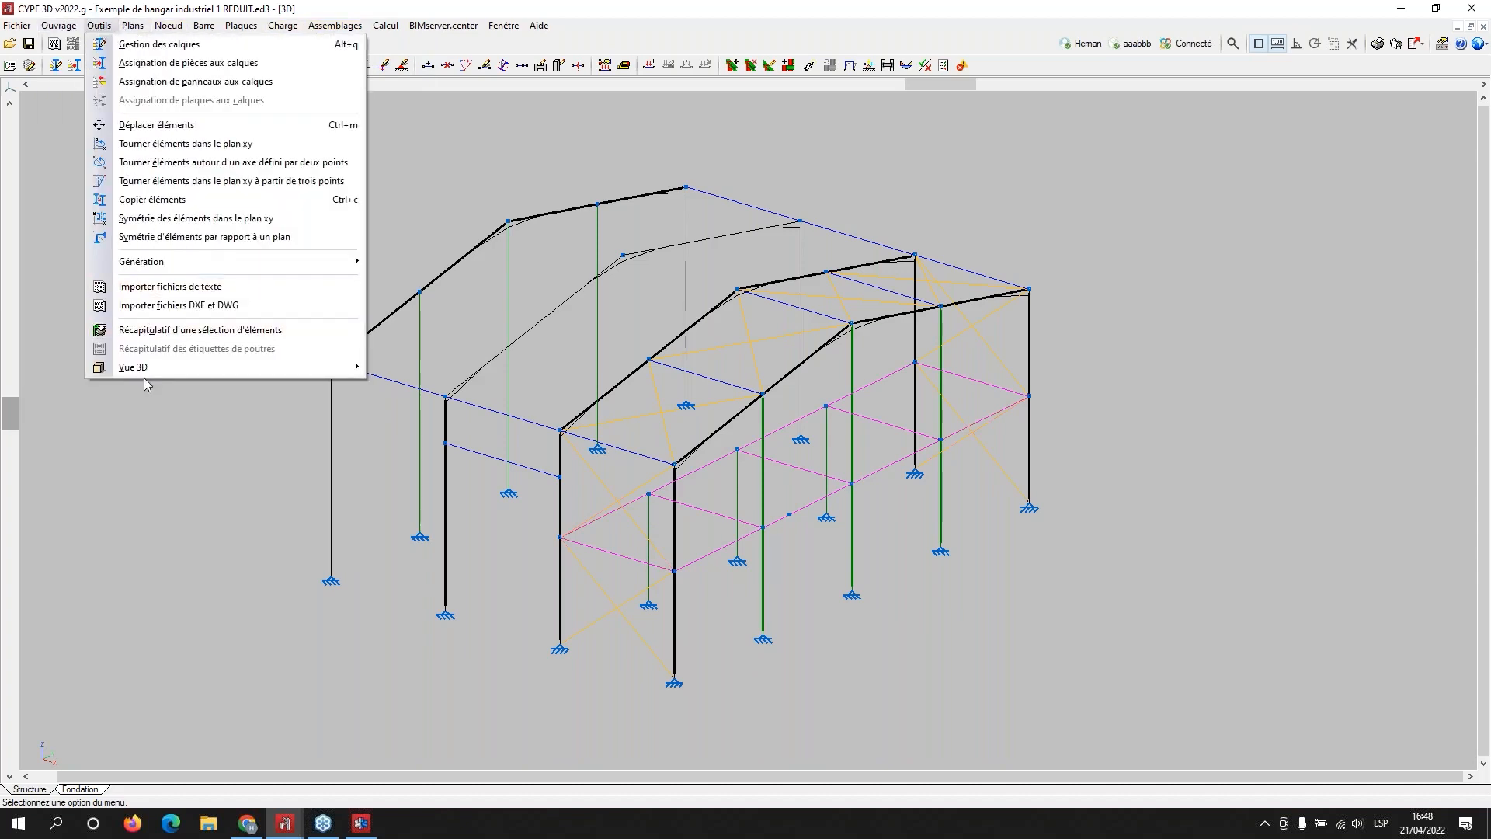
pyautogui.moveTo(144, 367)
pyautogui.click(501, 374)
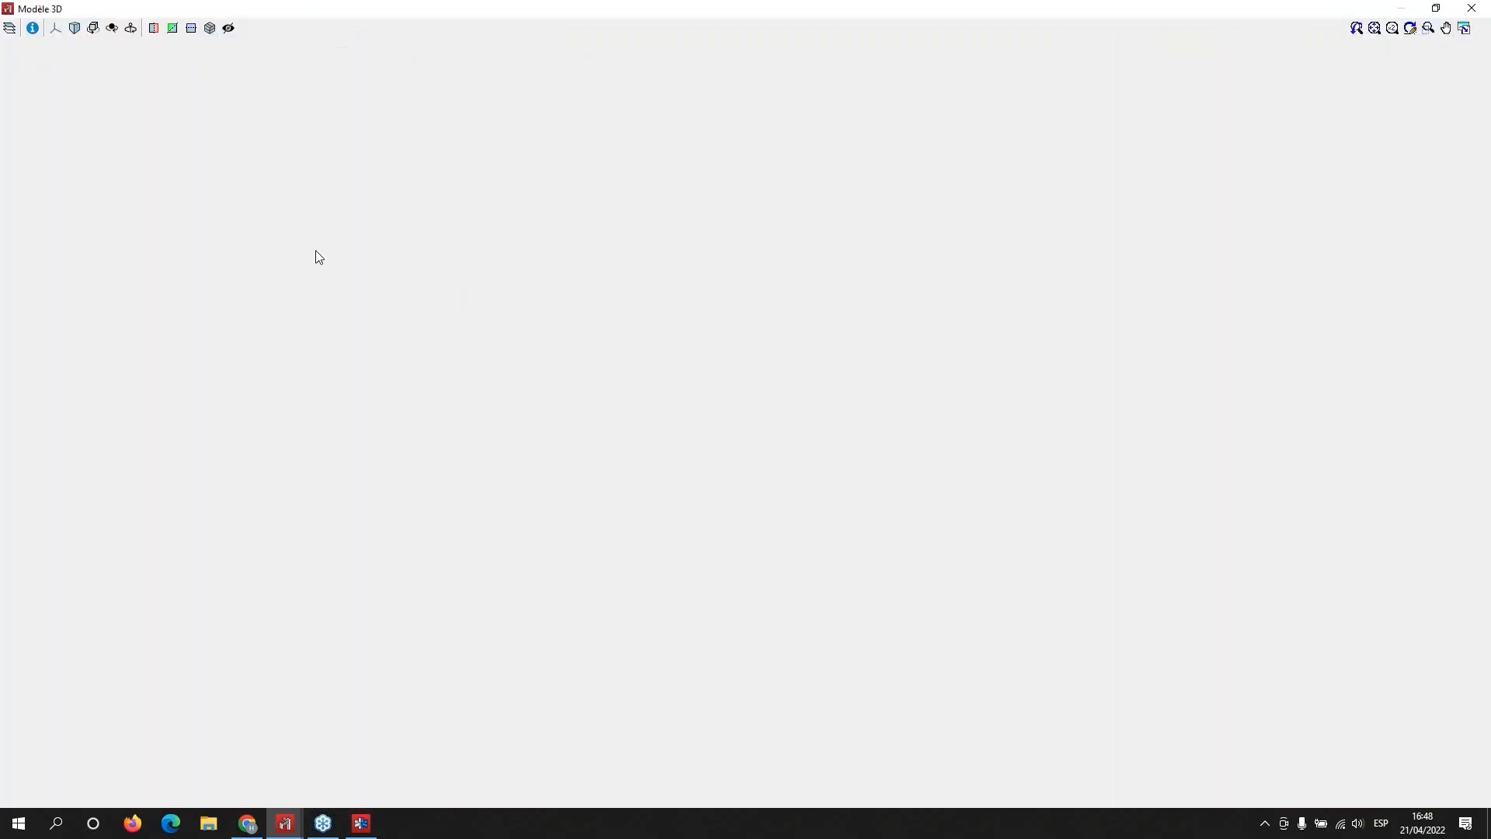
pyautogui.scroll(4, 399, 343)
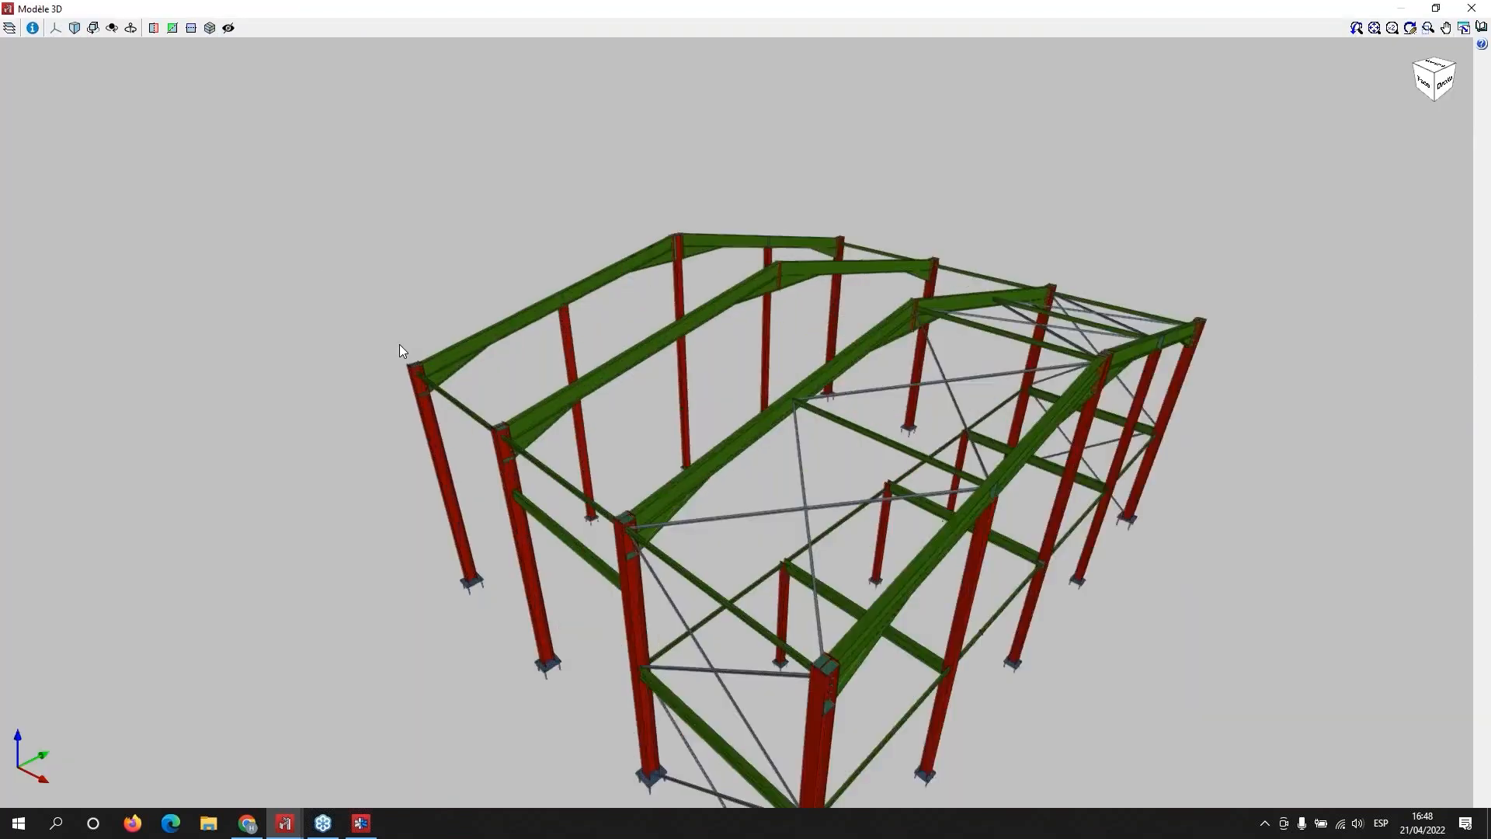
pyautogui.scroll(3, 372, 346)
pyautogui.moveTo(618, 438); pyautogui.dragTo(812, 362, button='middle')
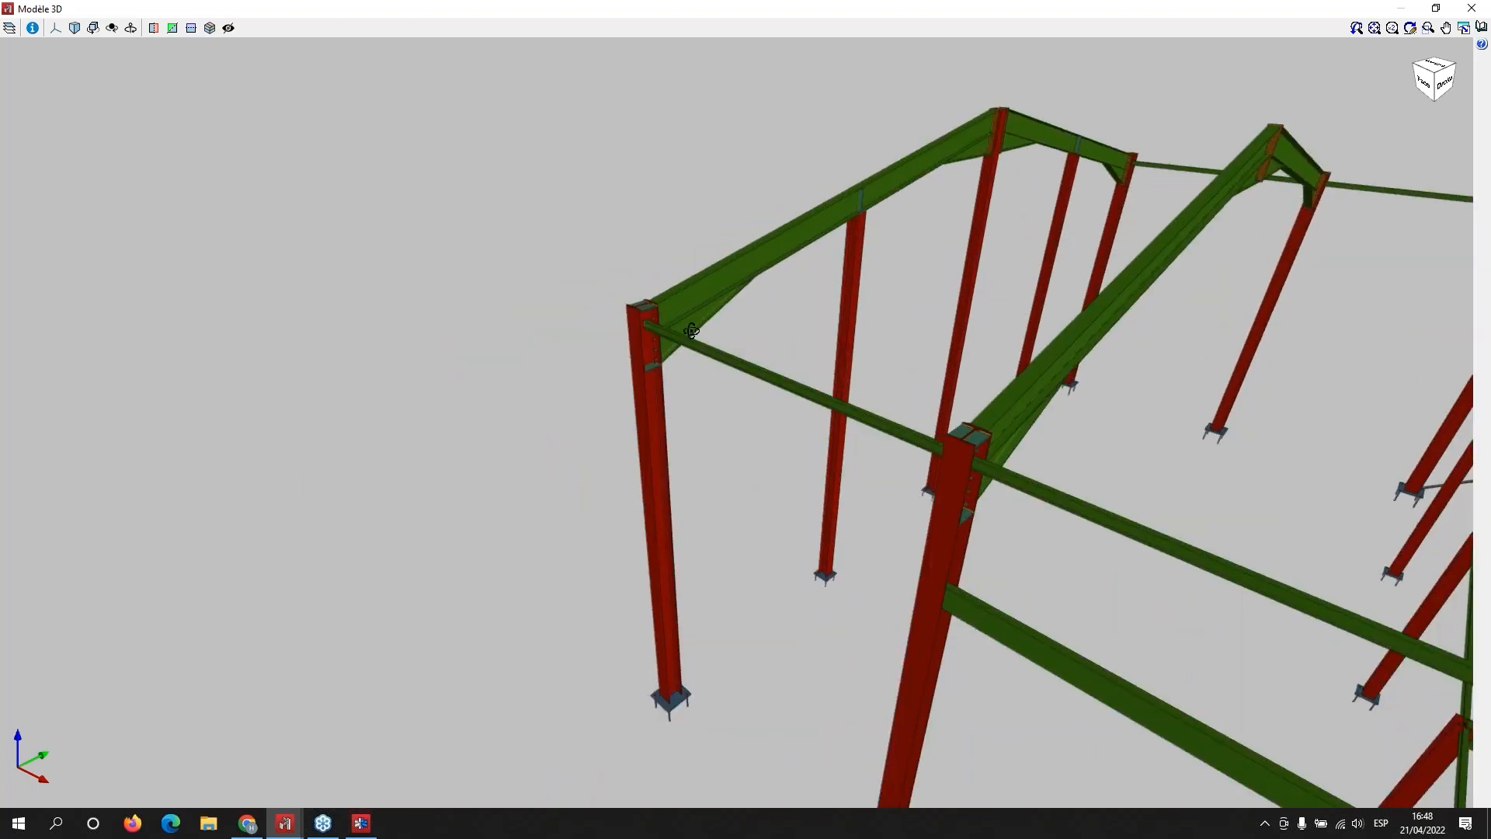
pyautogui.moveTo(692, 331); pyautogui.dragTo(994, 284)
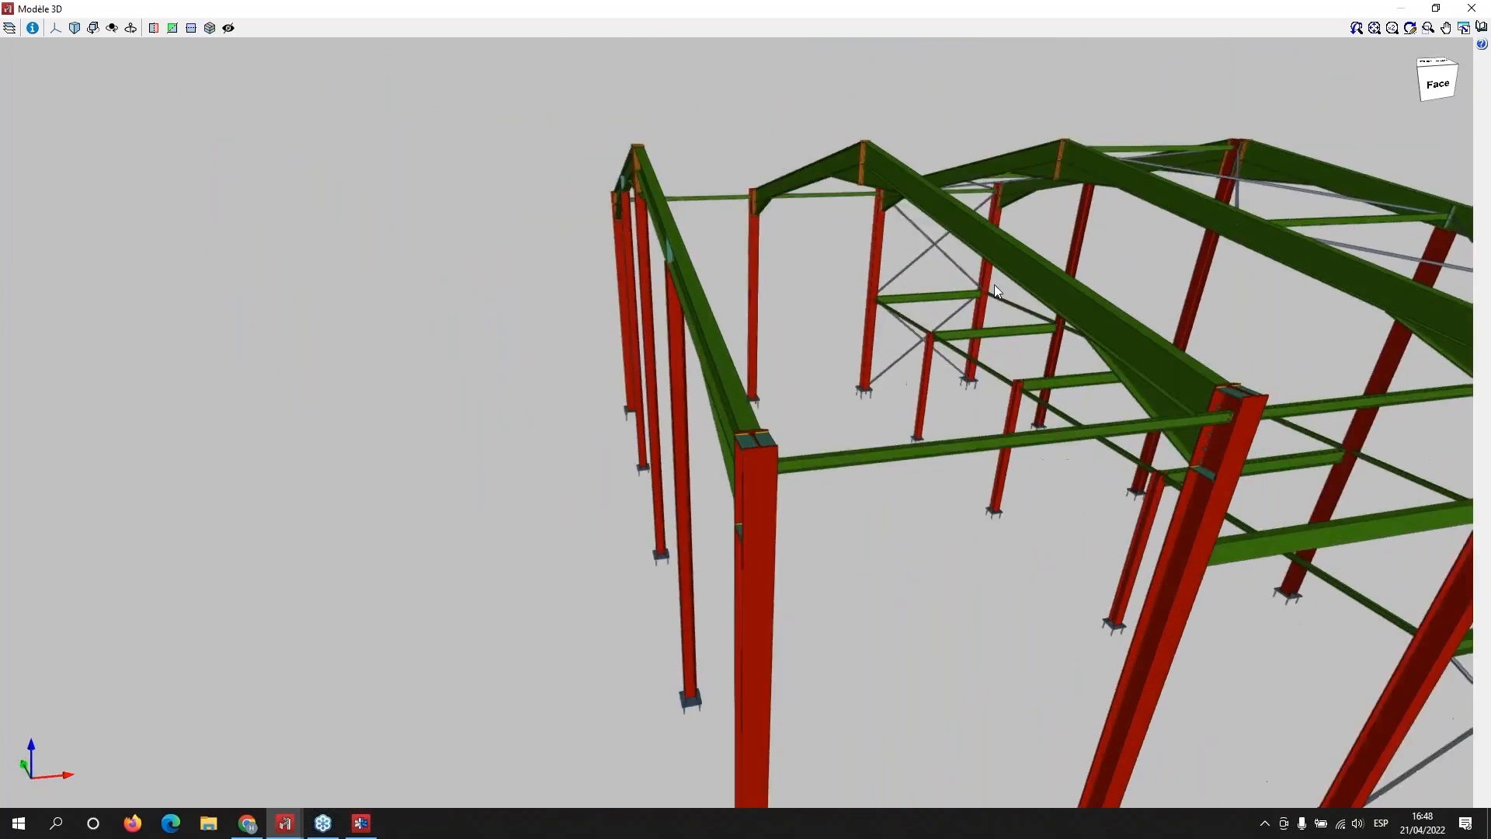
pyautogui.click(1474, 8)
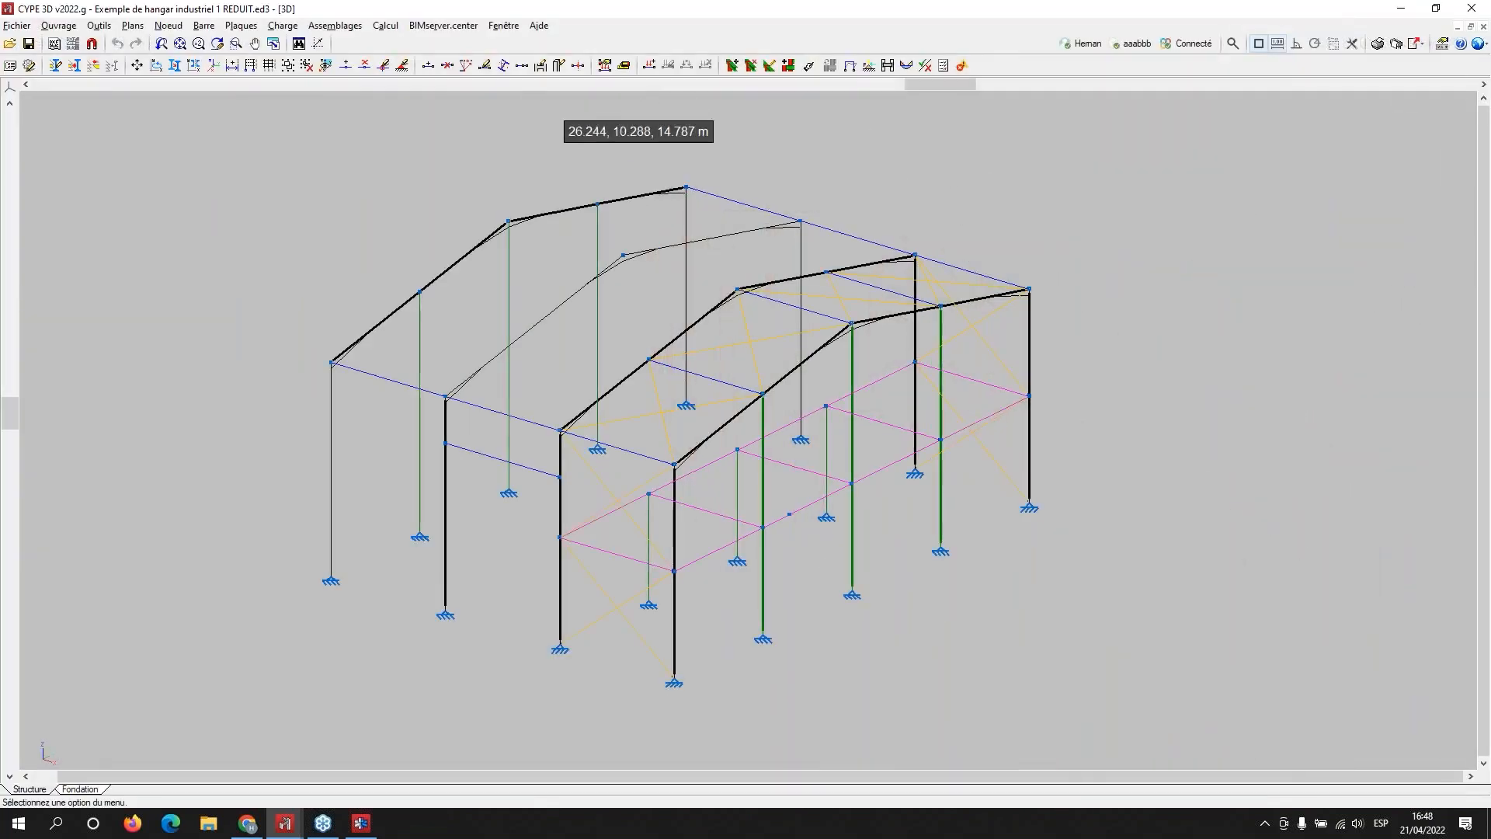
# Step: Delete all the connections (Assemblages) of the hangar structure, selecting the whole model
pyautogui.click(346, 27)
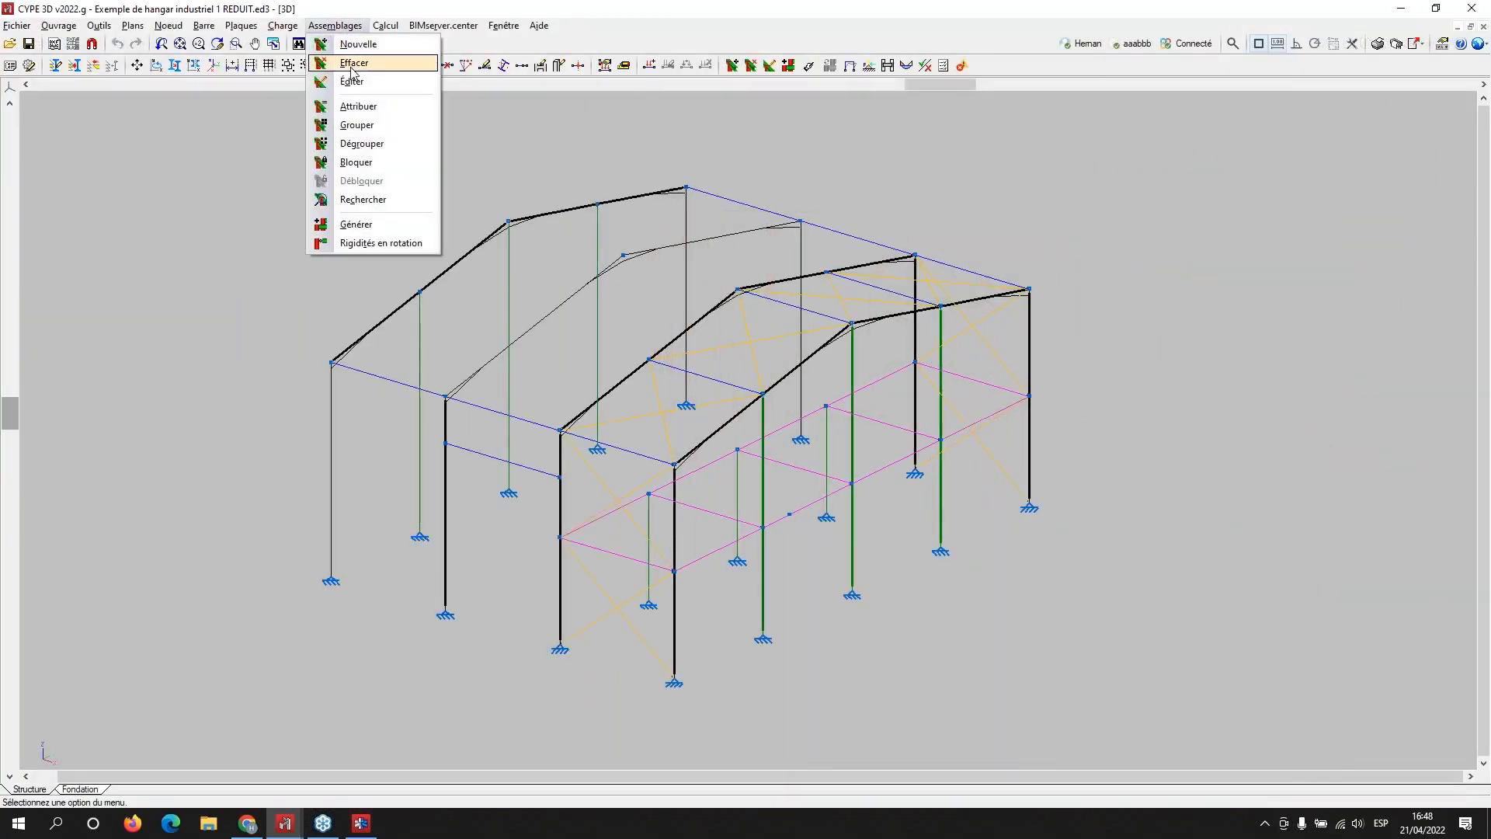
pyautogui.click(352, 63)
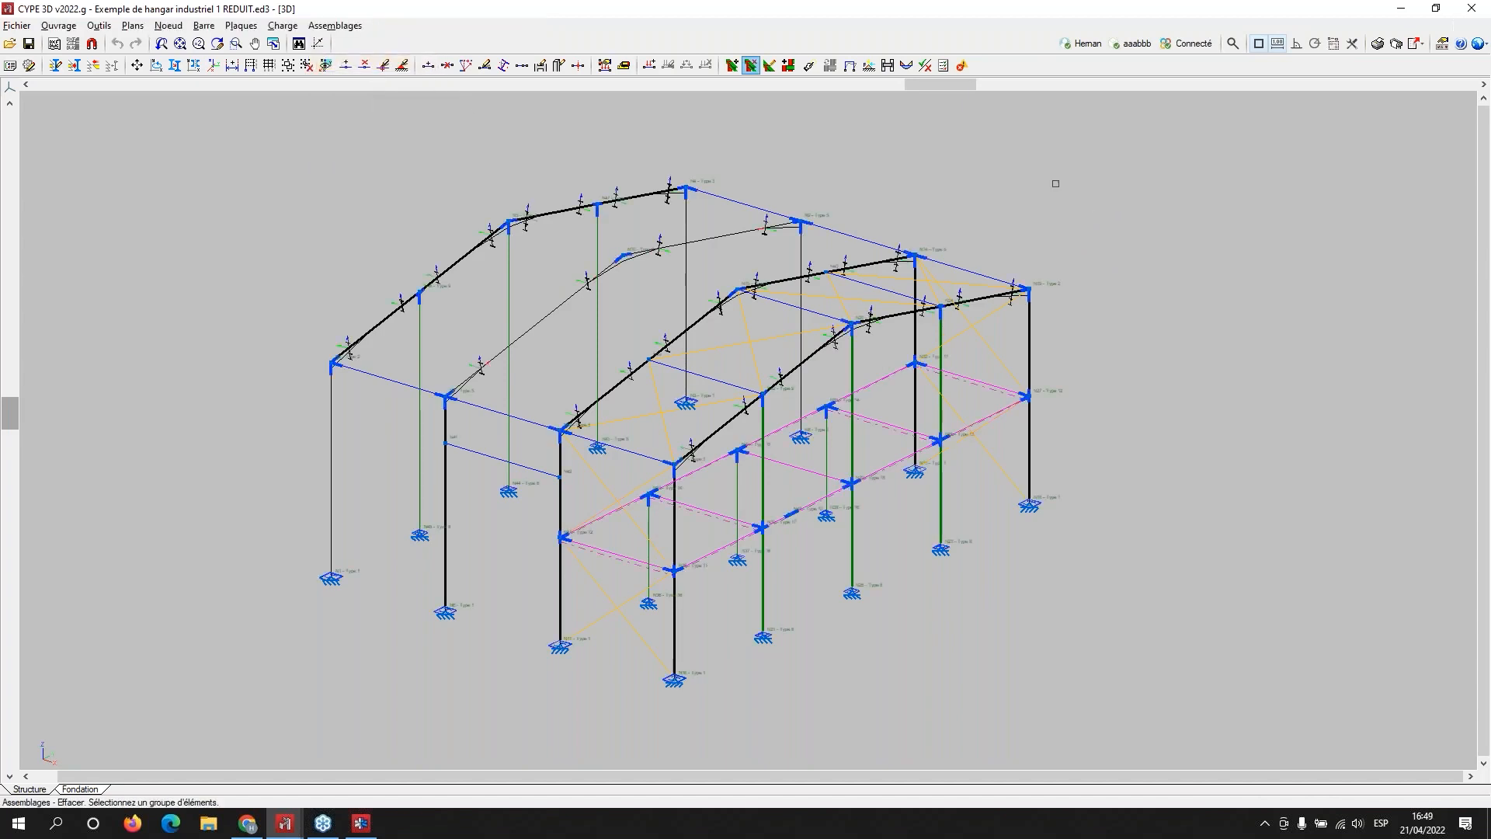
pyautogui.click(1099, 161)
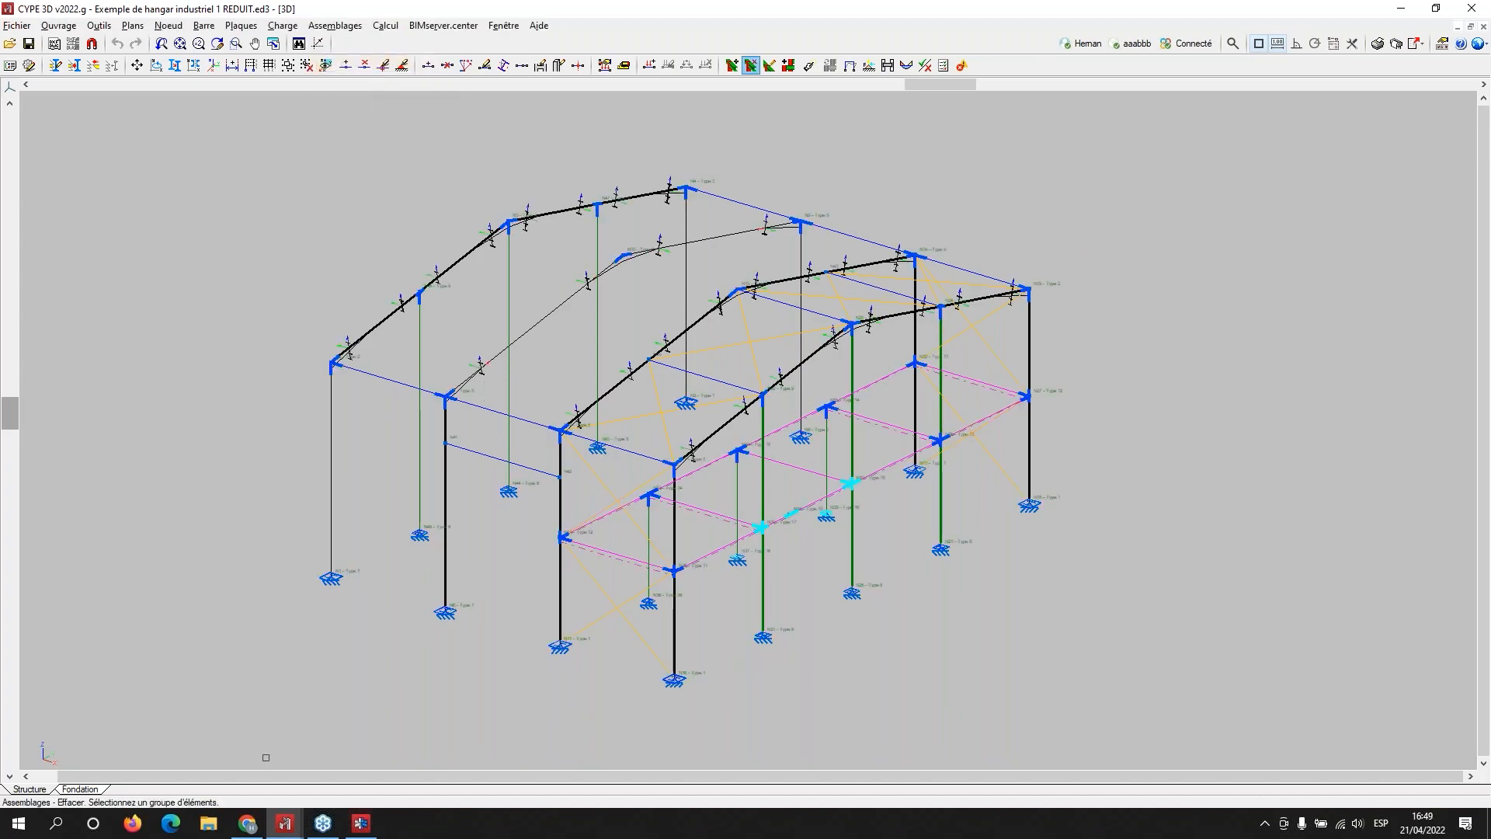
pyautogui.click(266, 721)
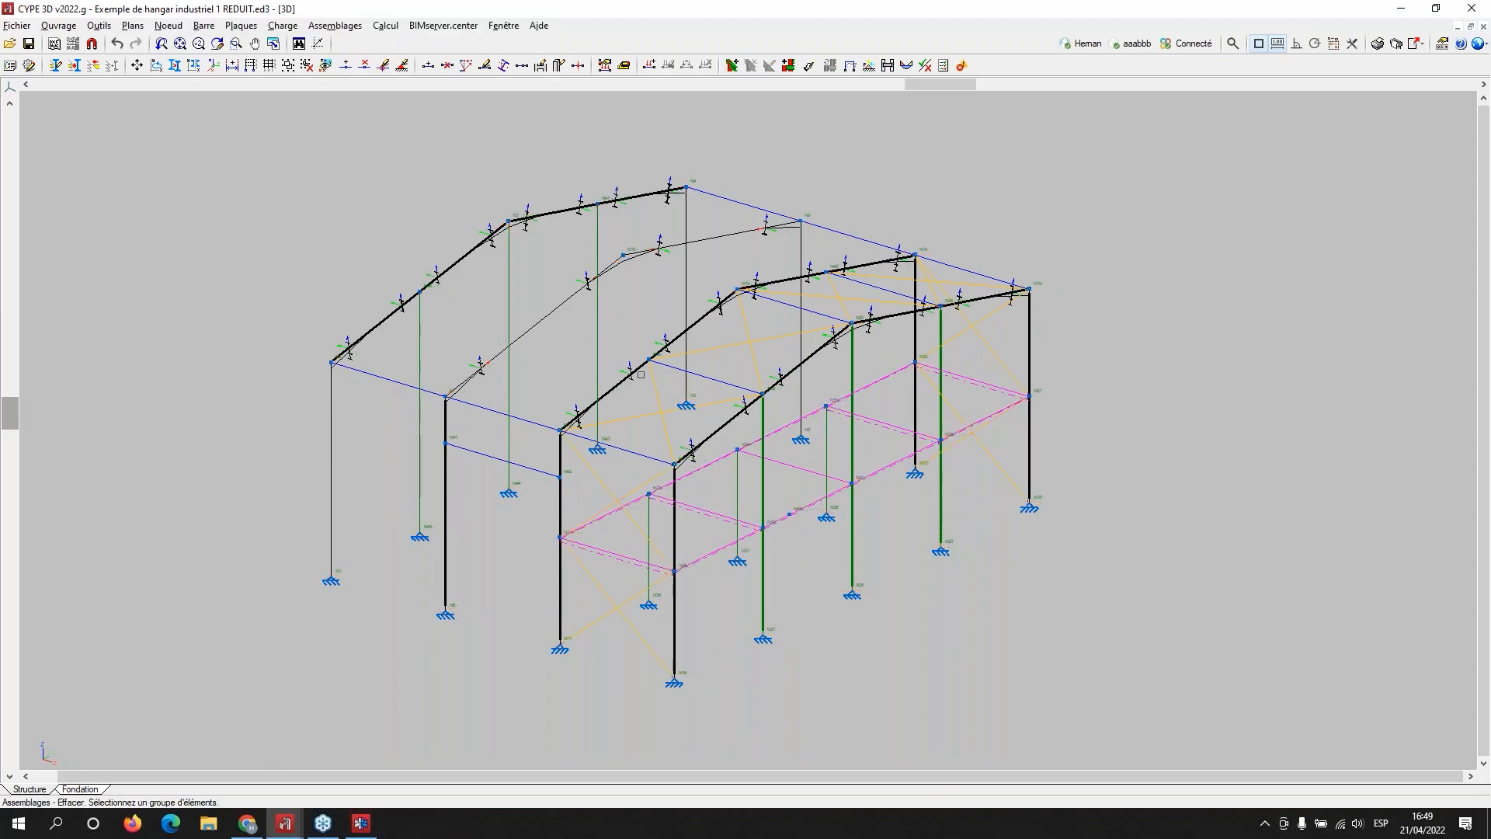
# Step: Examine the intermediate node N48 on the IPE 100 floor beam between N30 and N29
pyautogui.keyDown('shift'); pyautogui.moveTo(912, 535); pyautogui.dragTo(873, 510, button='middle'); pyautogui.keyUp('shift')
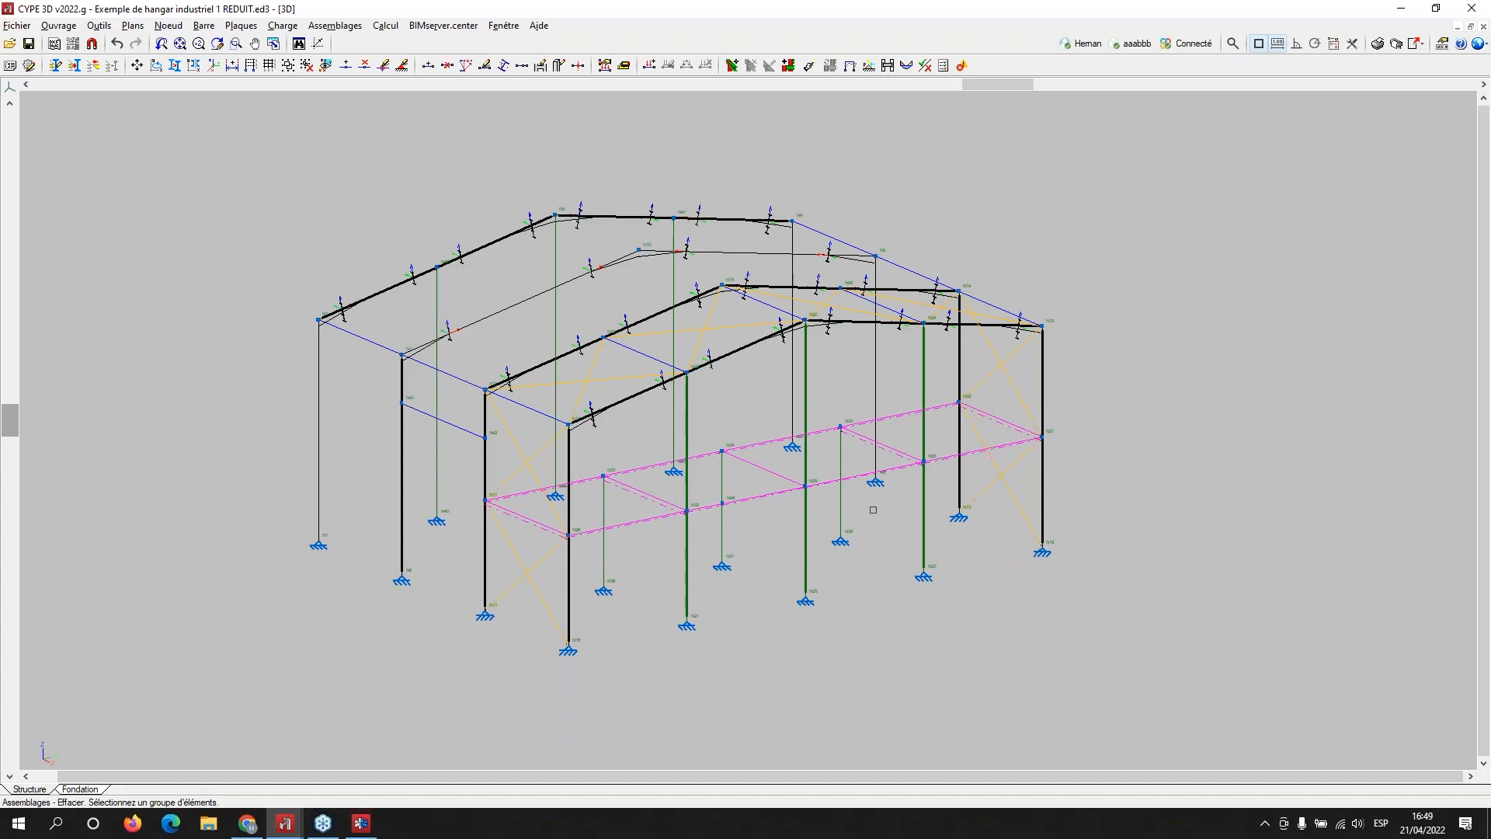
pyautogui.moveTo(710, 598); pyautogui.dragTo(764, 604, button='middle')
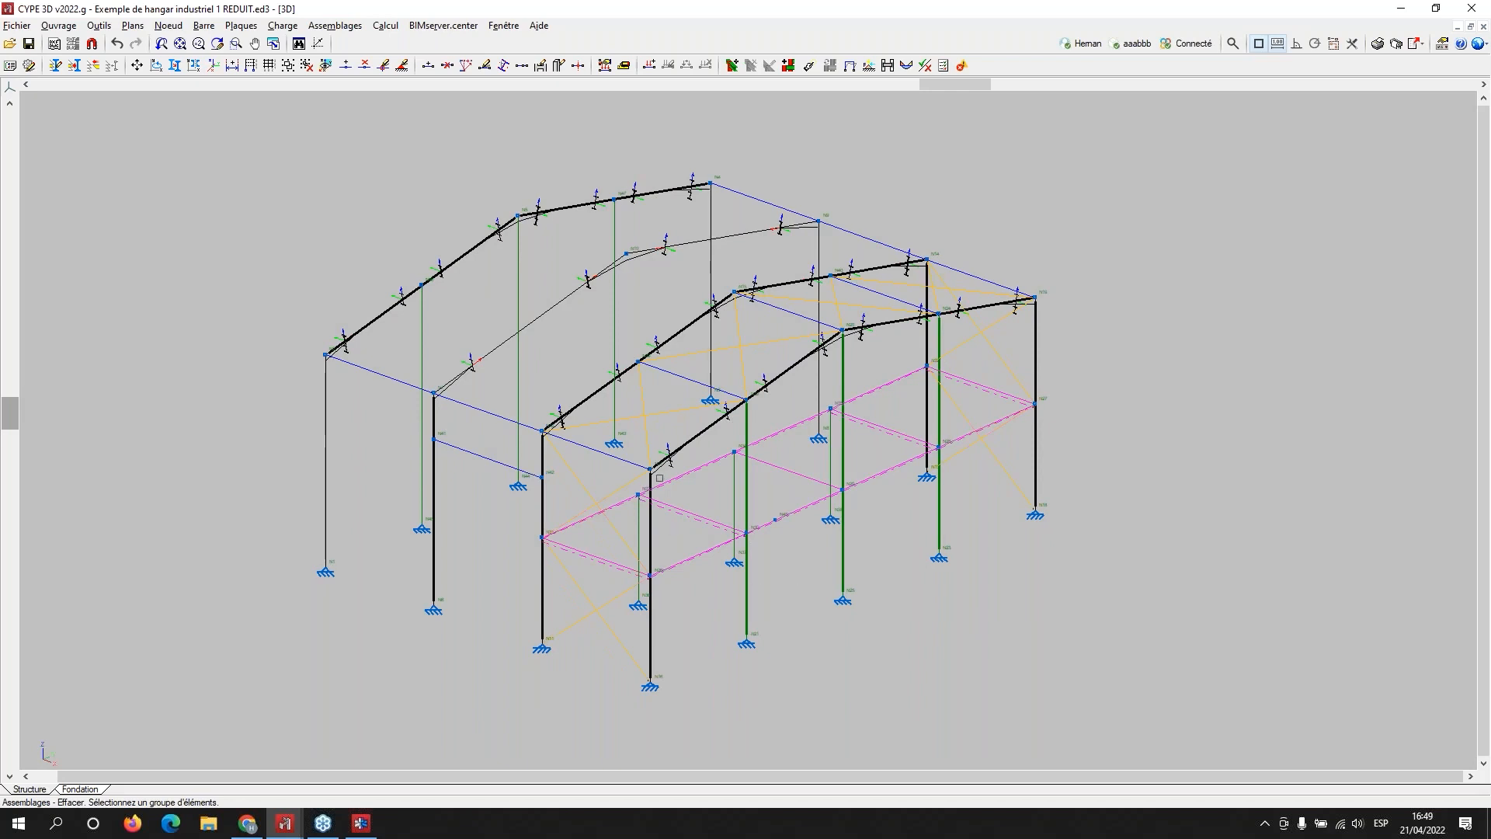
pyautogui.scroll(3, 508, 471)
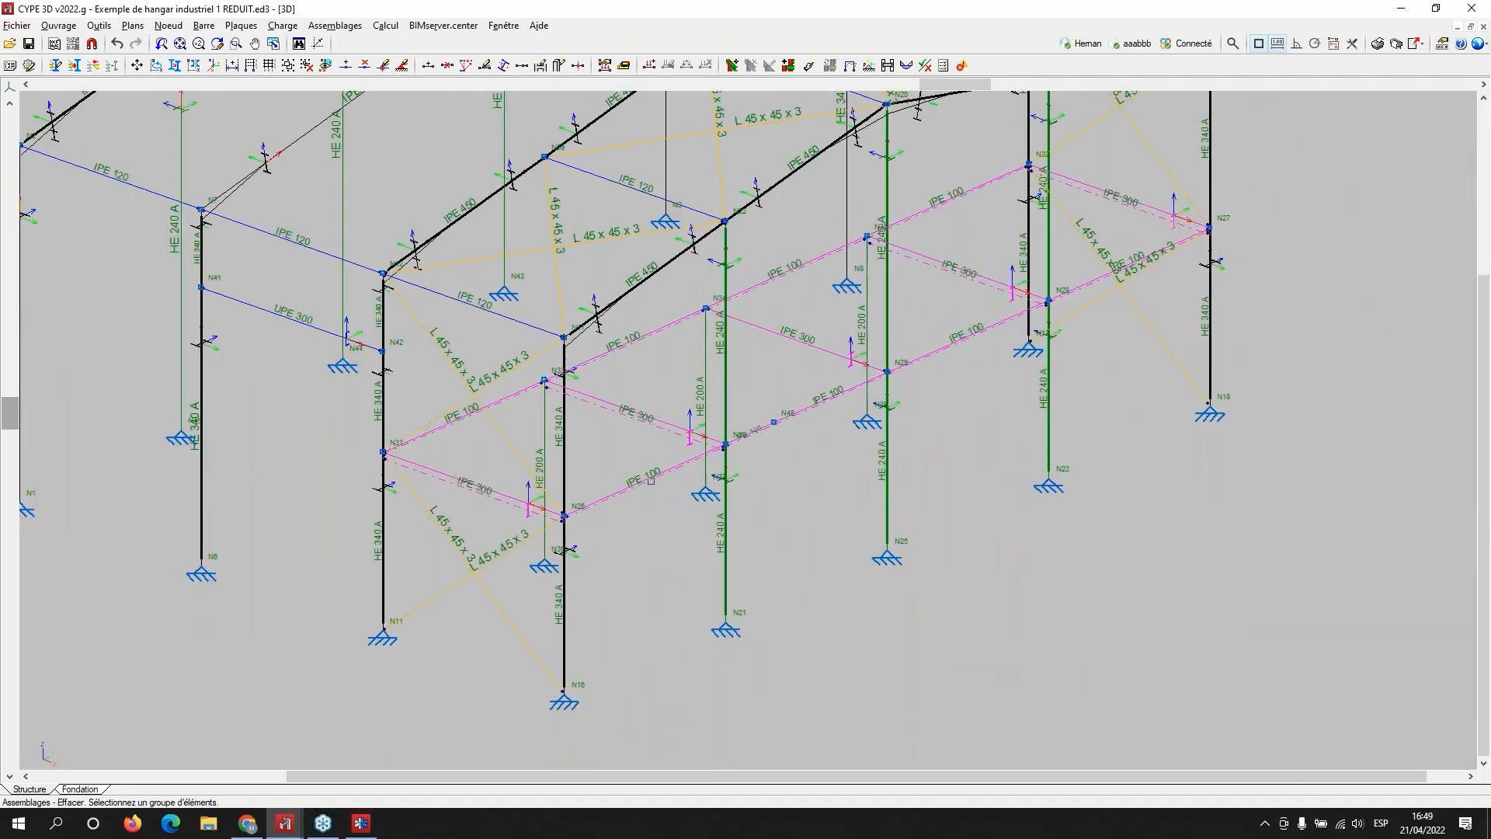
pyautogui.scroll(3, 660, 478)
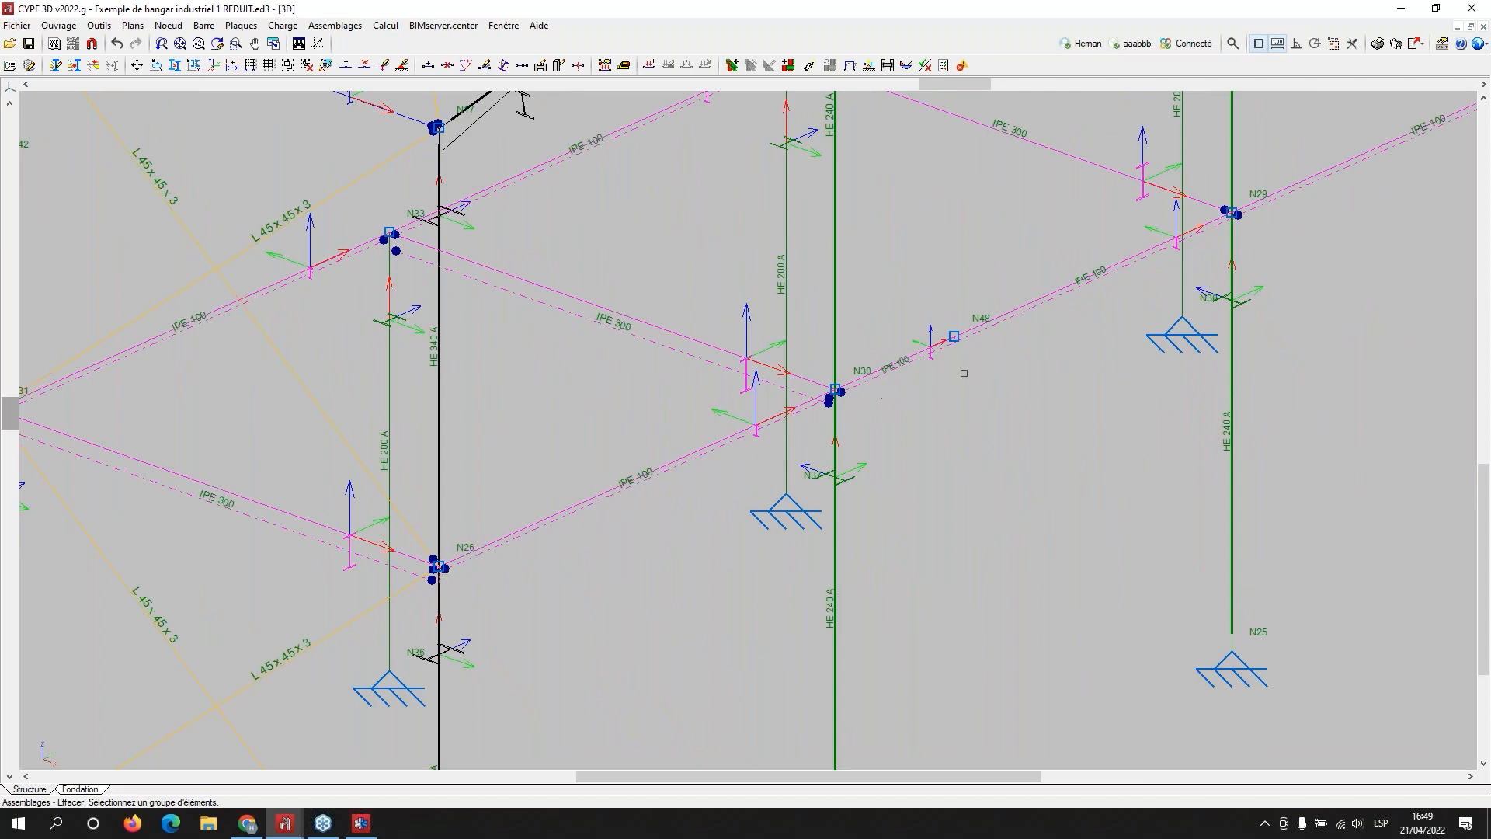
pyautogui.scroll(3, 964, 373)
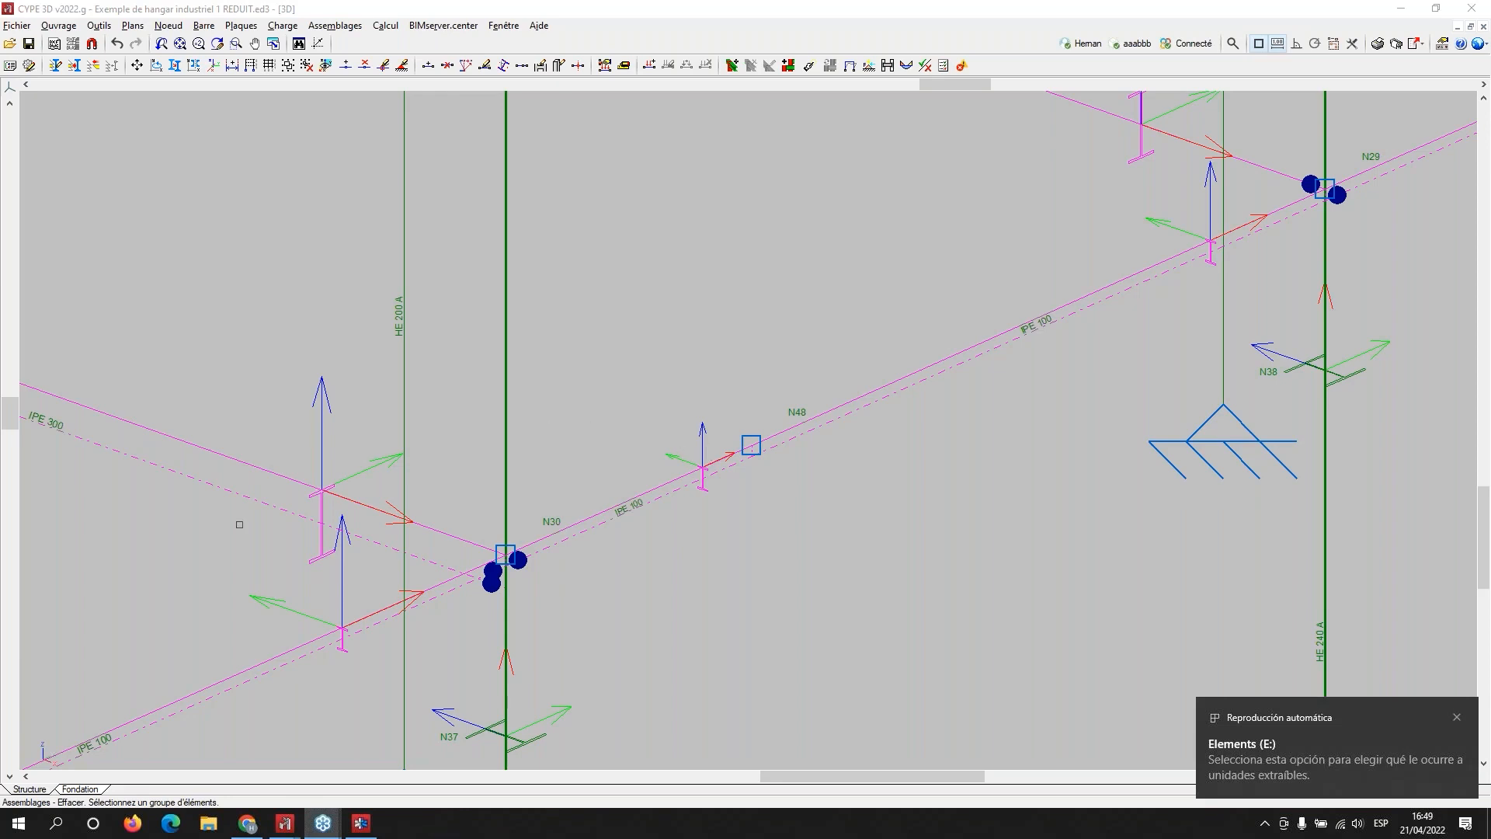
pyautogui.click(672, 488)
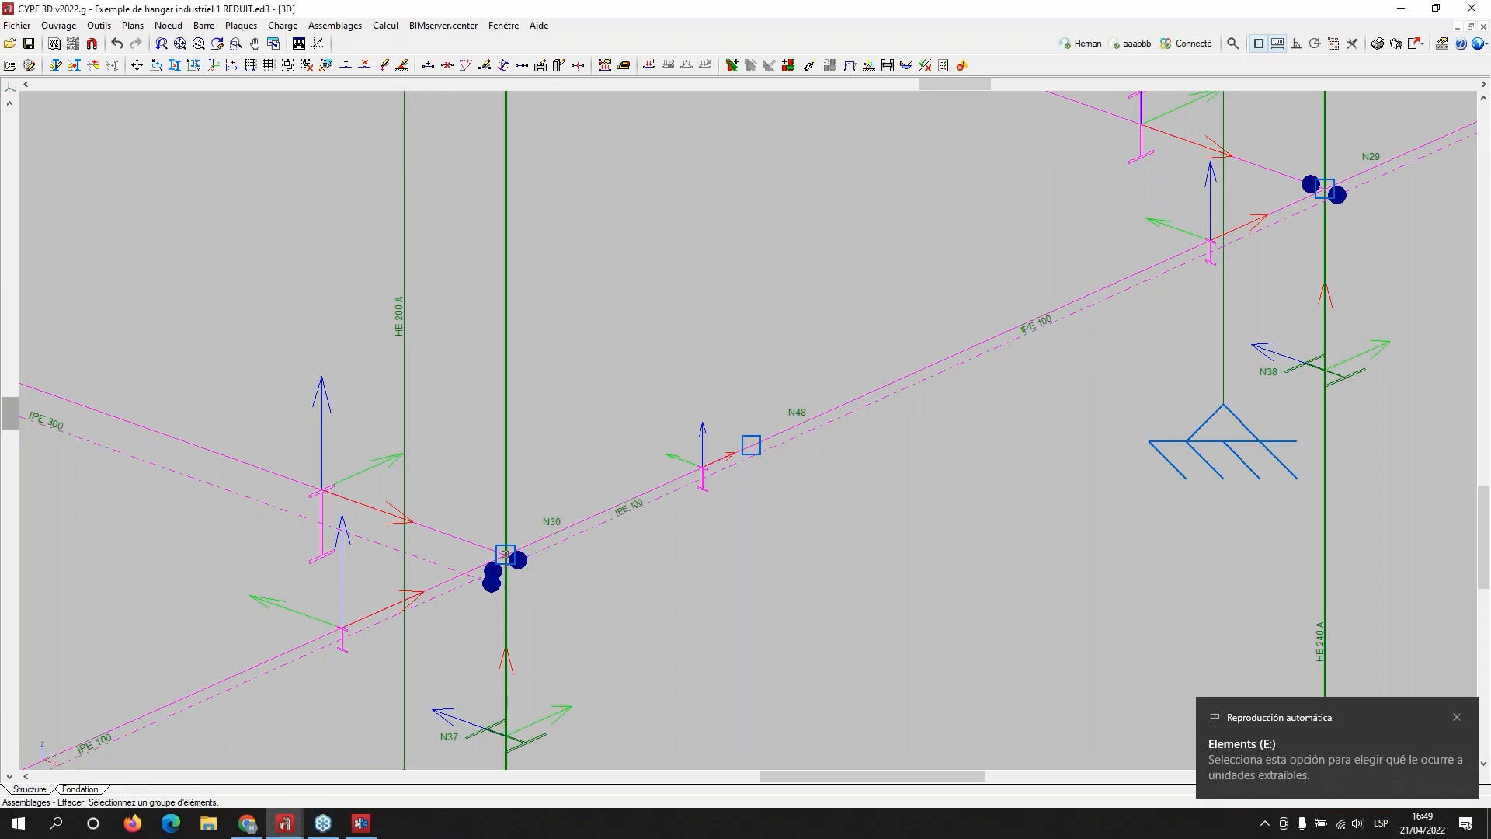
pyautogui.scroll(-1, 505, 554)
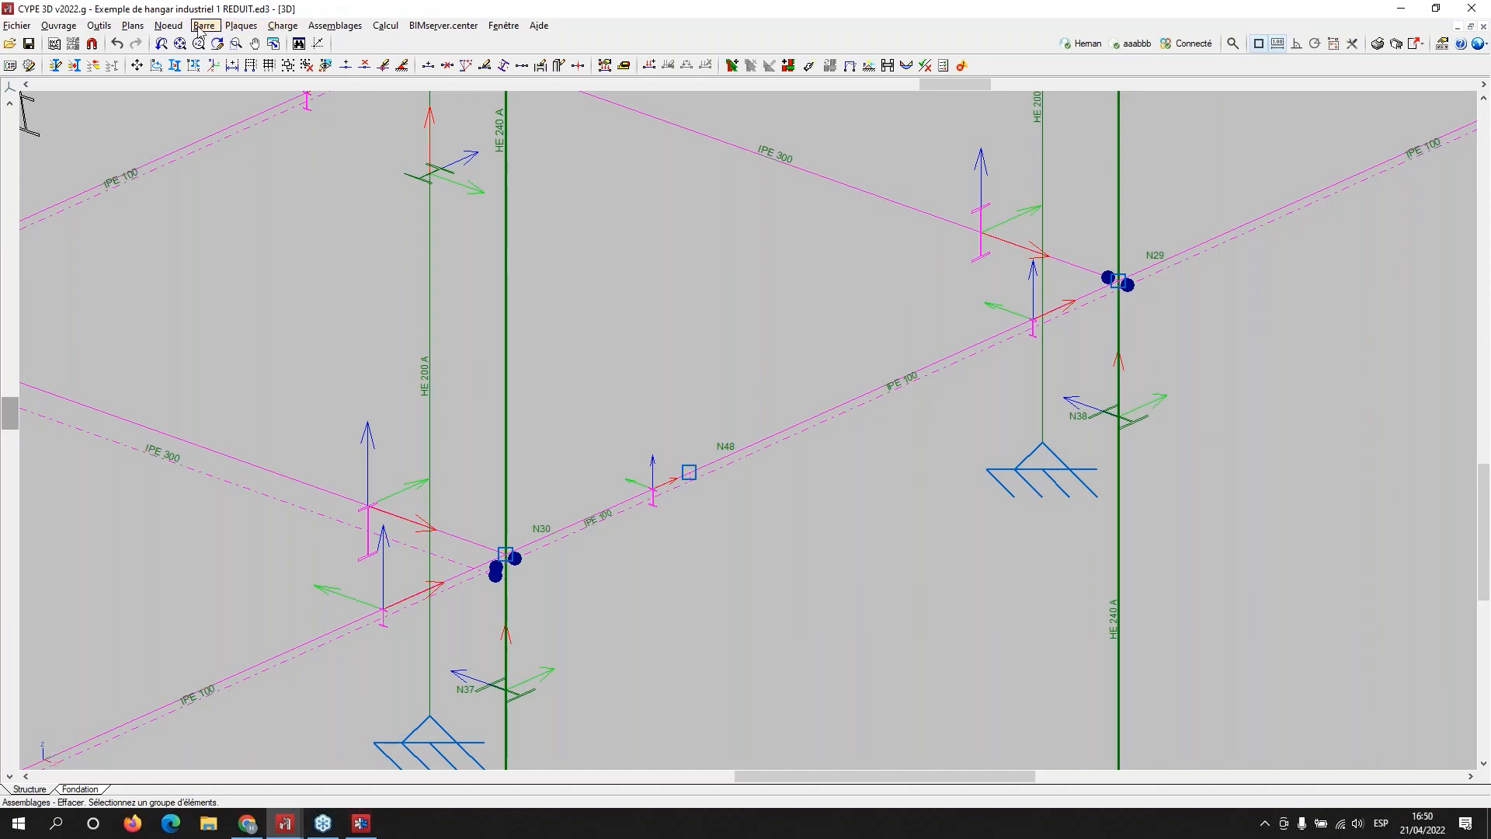
# Step: Add a new node on the floor beam between N29 and N28, at a distance of 1.5 m from N29
pyautogui.click(169, 31)
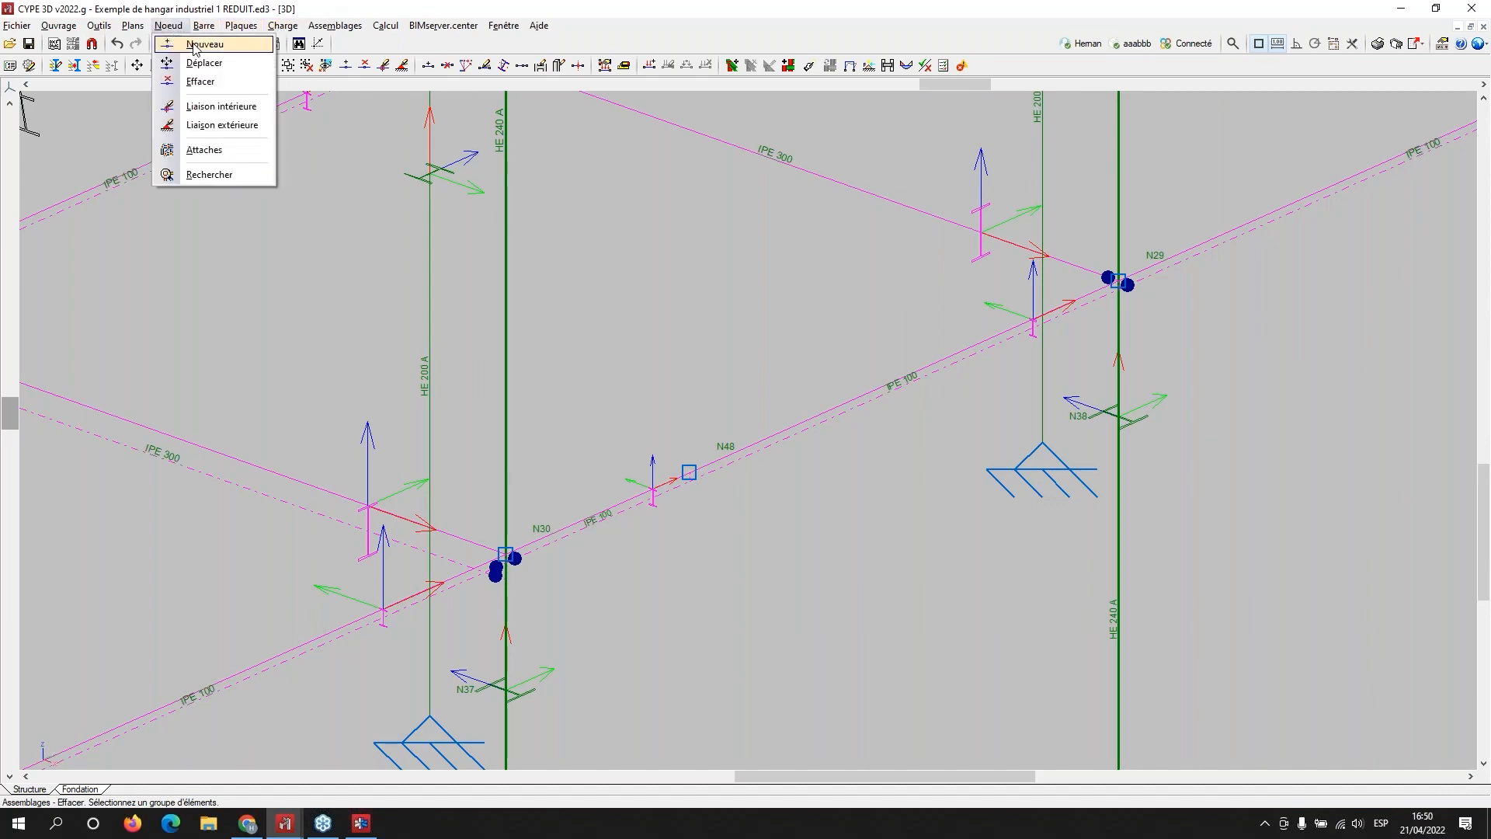
pyautogui.click(195, 45)
pyautogui.scroll(-3, 819, 426)
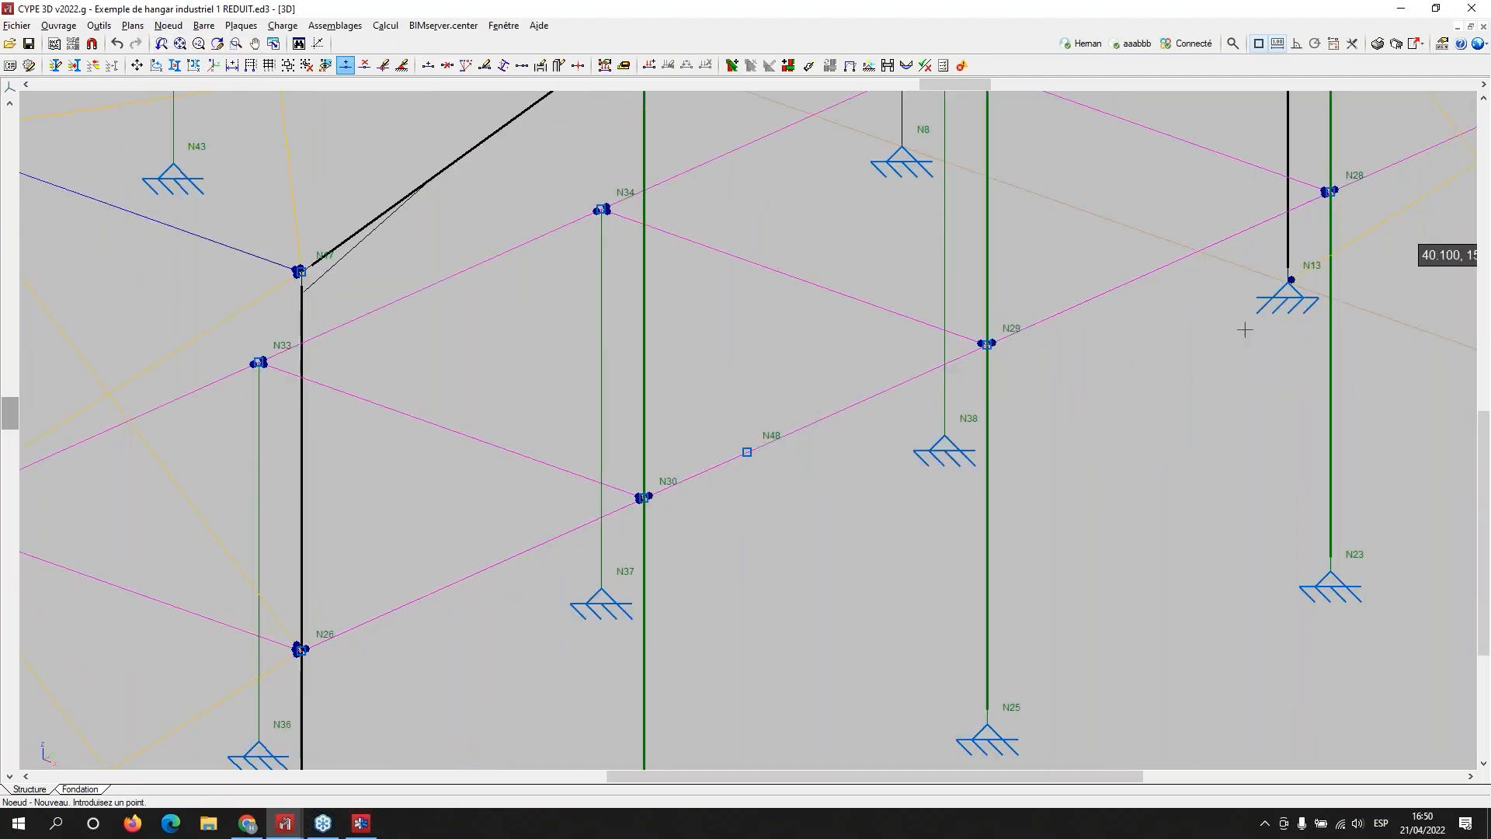
pyautogui.click(1074, 303)
pyautogui.write('1.5')
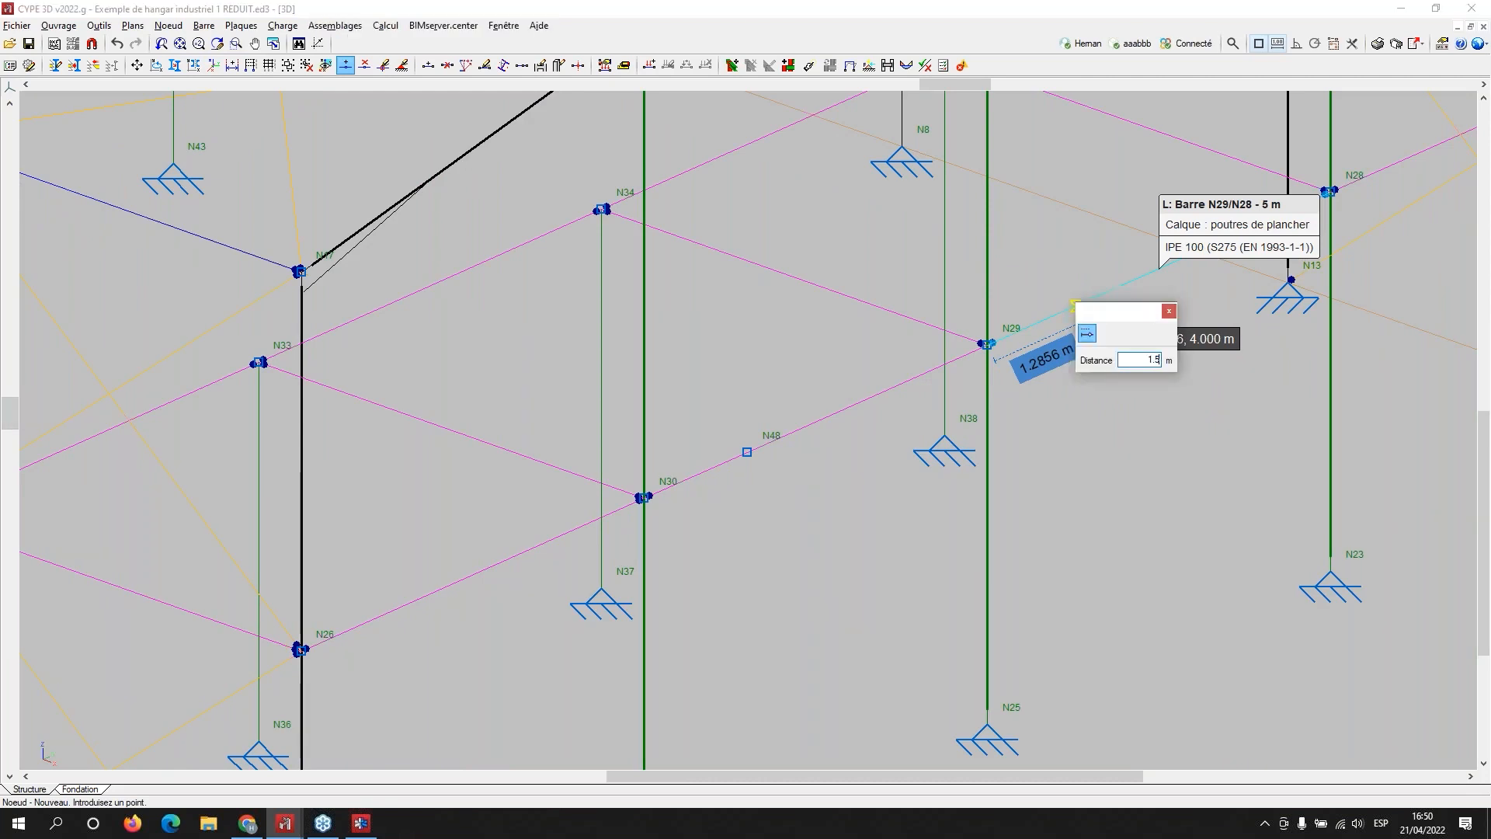
pyautogui.press('Return')
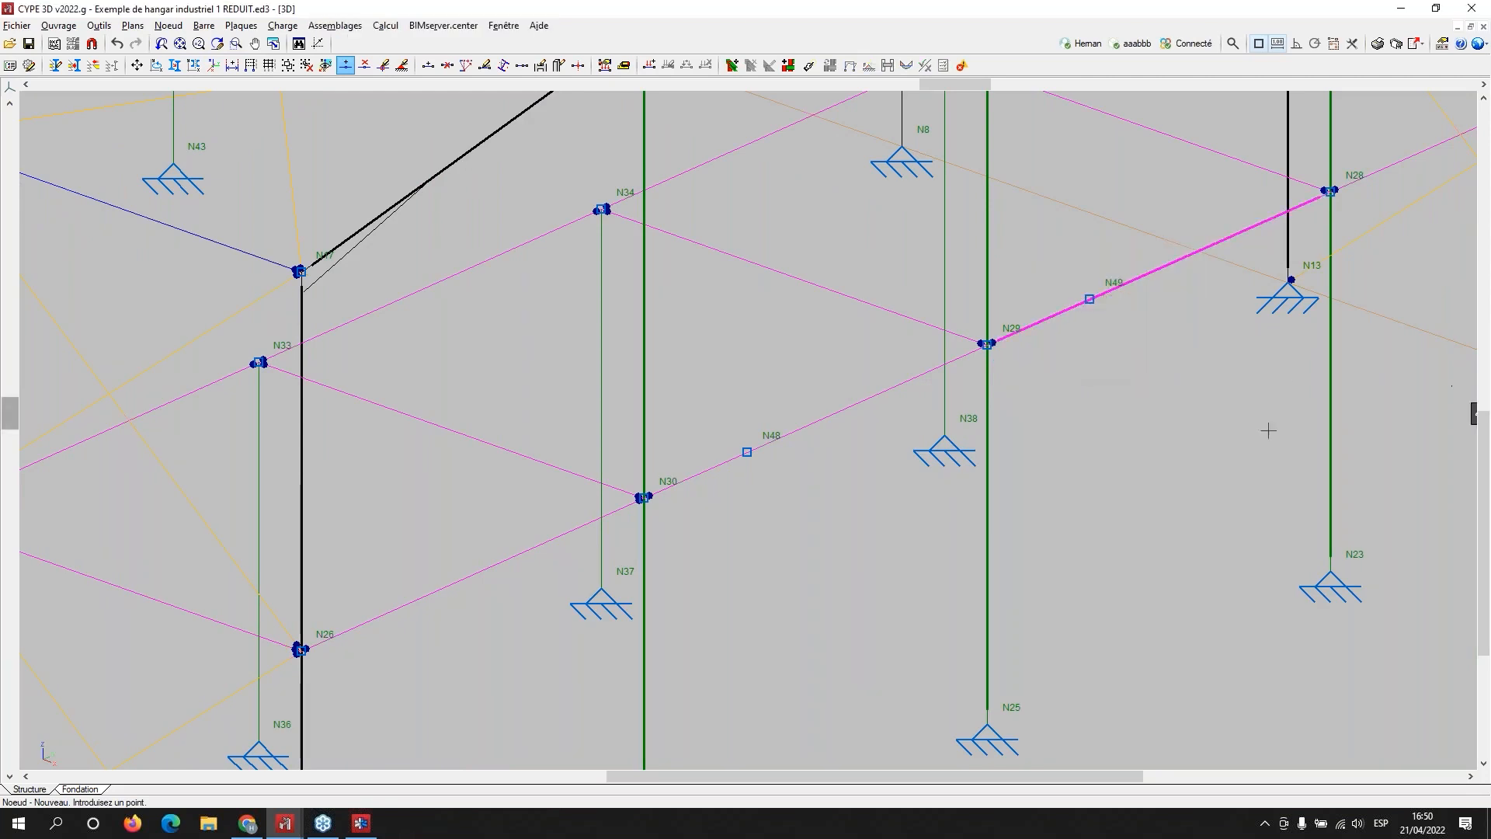
# Step: Create a separate piece from the beam segment between N29 and the intermediate node N49
pyautogui.moveTo(1102, 393); pyautogui.dragTo(873, 547, button='middle')
pyautogui.scroll(2, 895, 380)
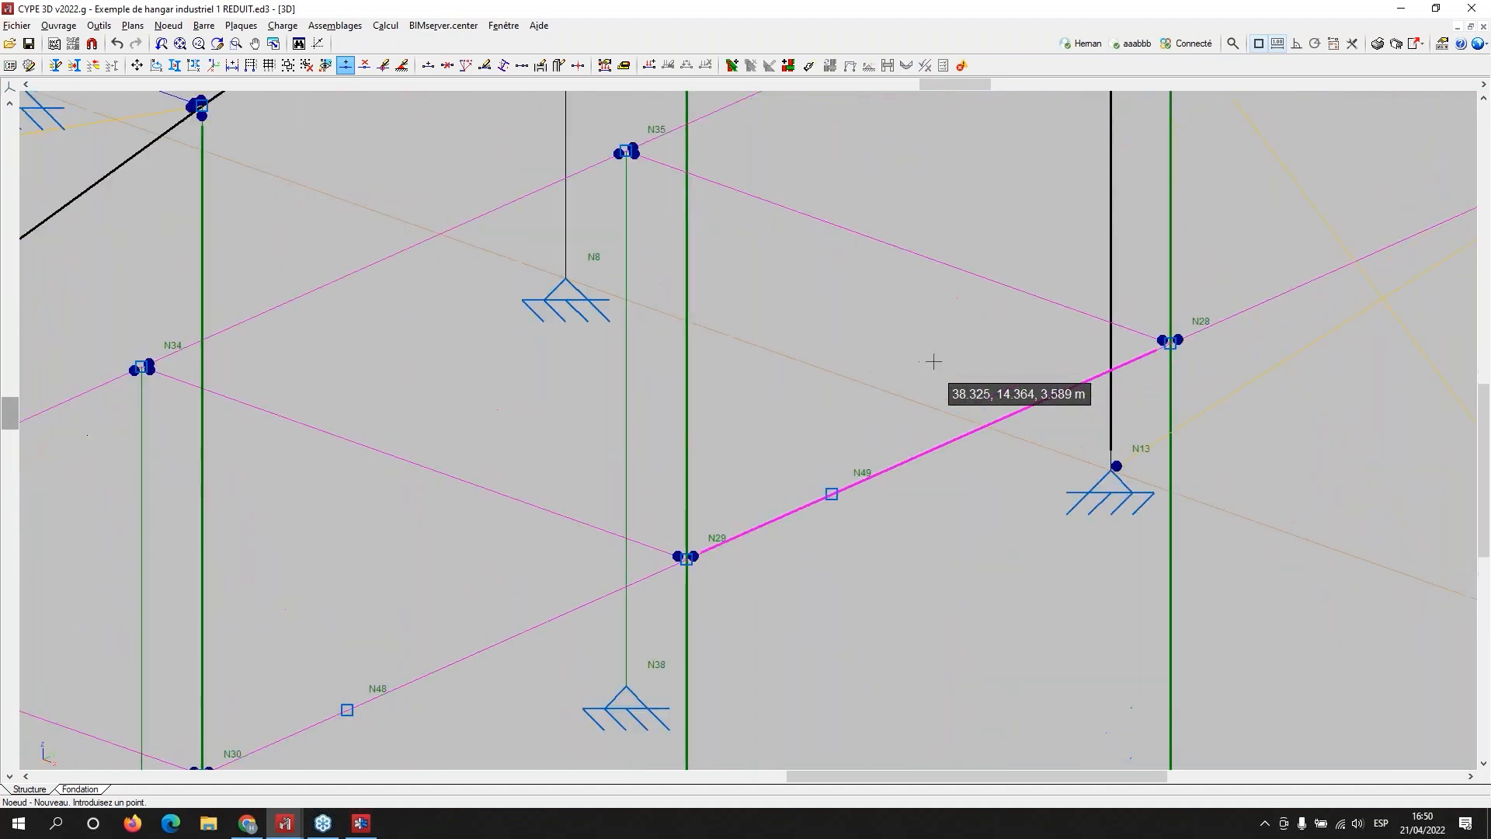
pyautogui.moveTo(942, 342); pyautogui.dragTo(782, 325, button='middle')
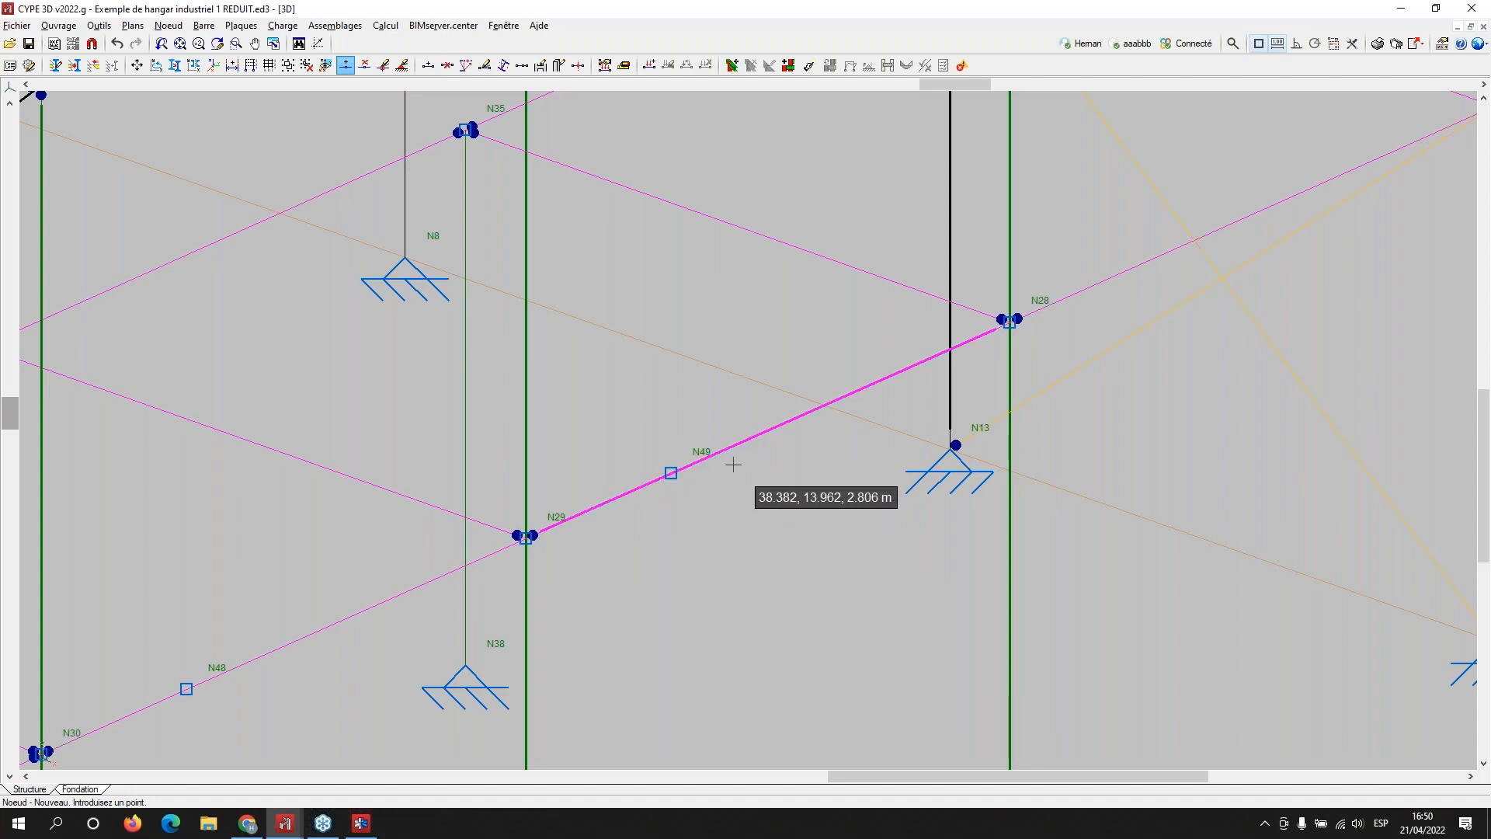
pyautogui.click(205, 27)
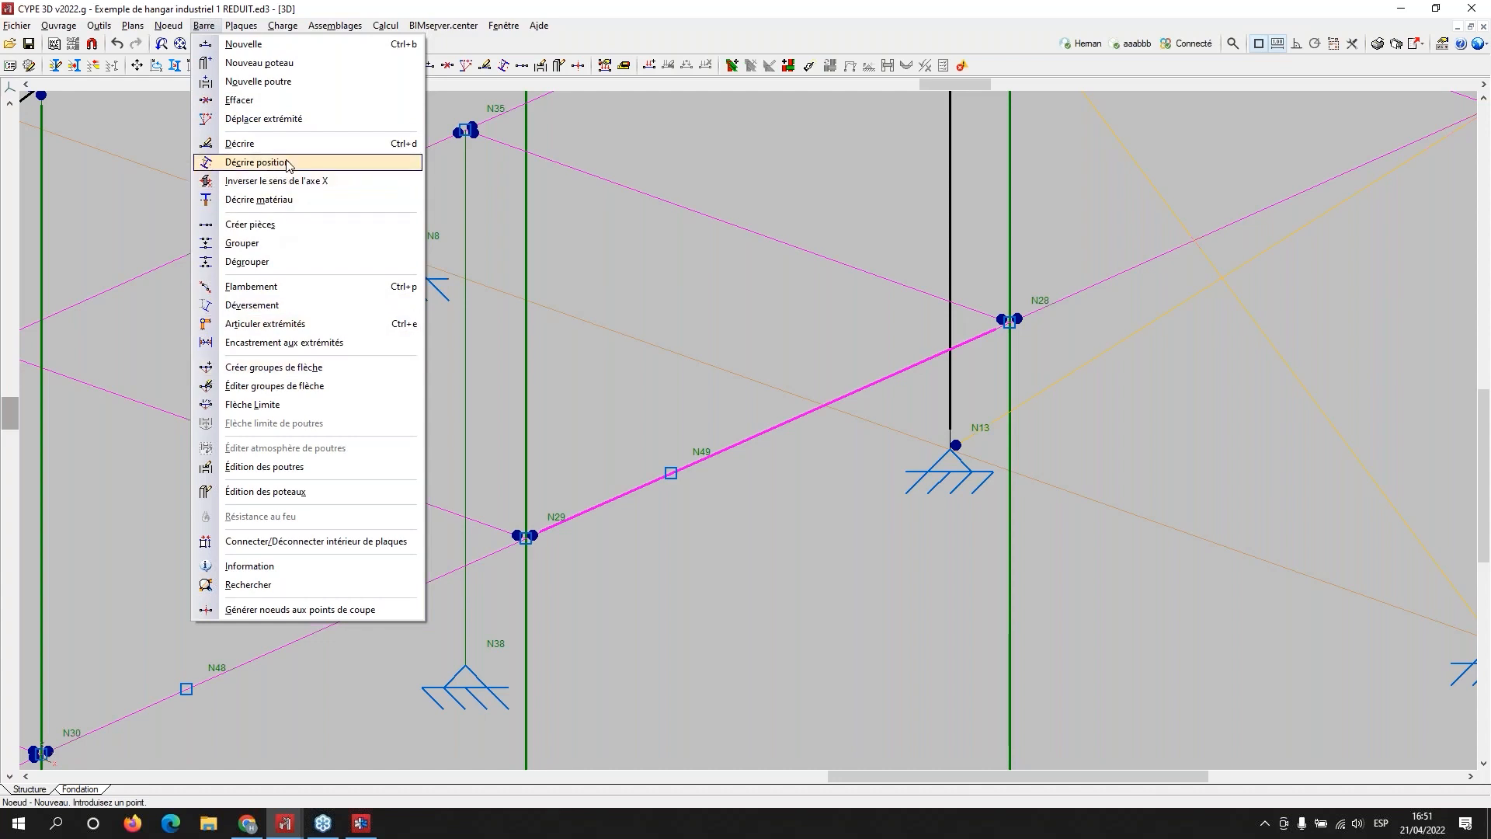
pyautogui.moveTo(243, 25)
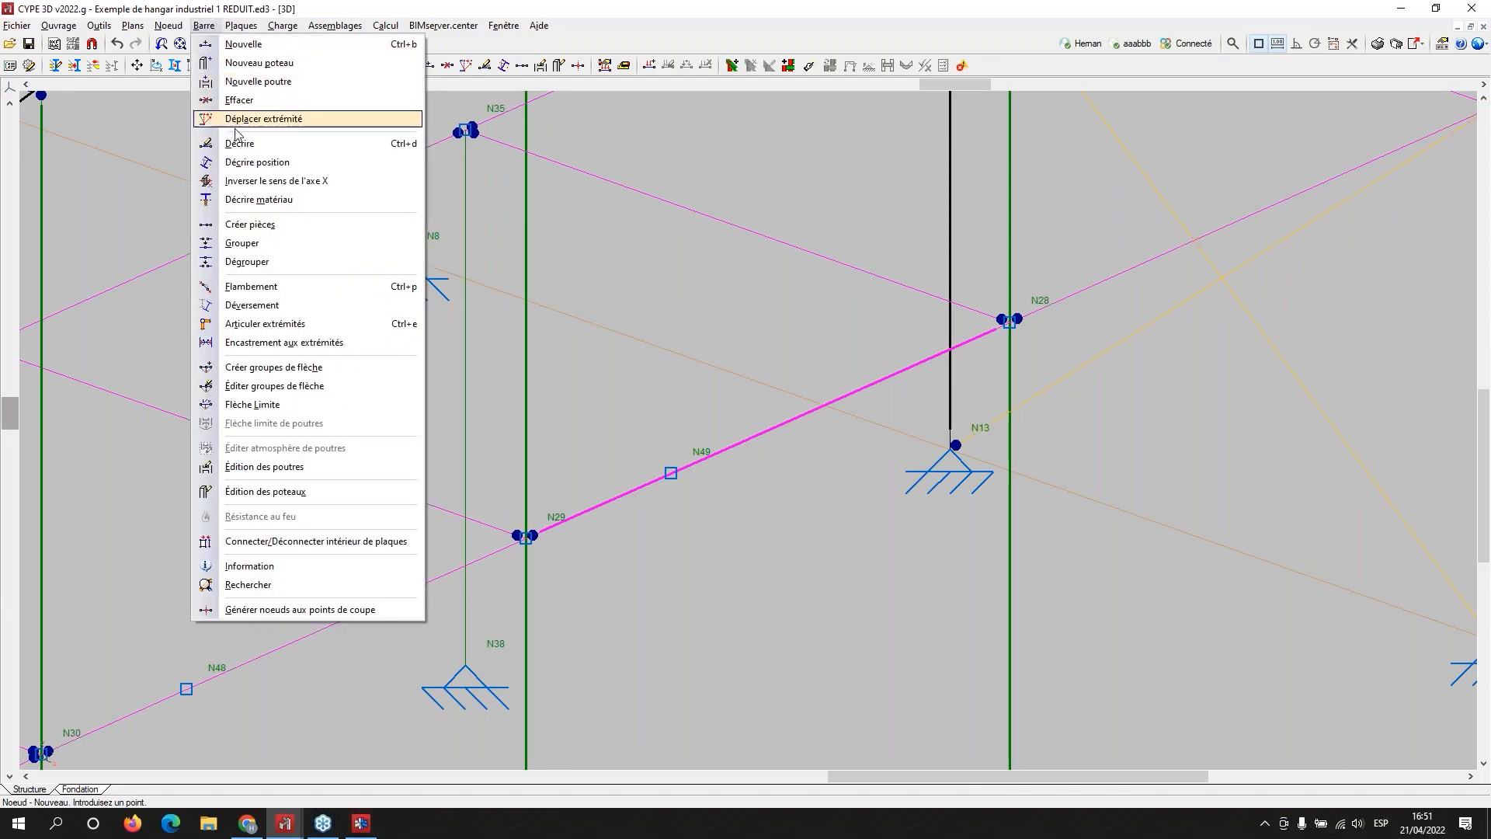
pyautogui.click(249, 224)
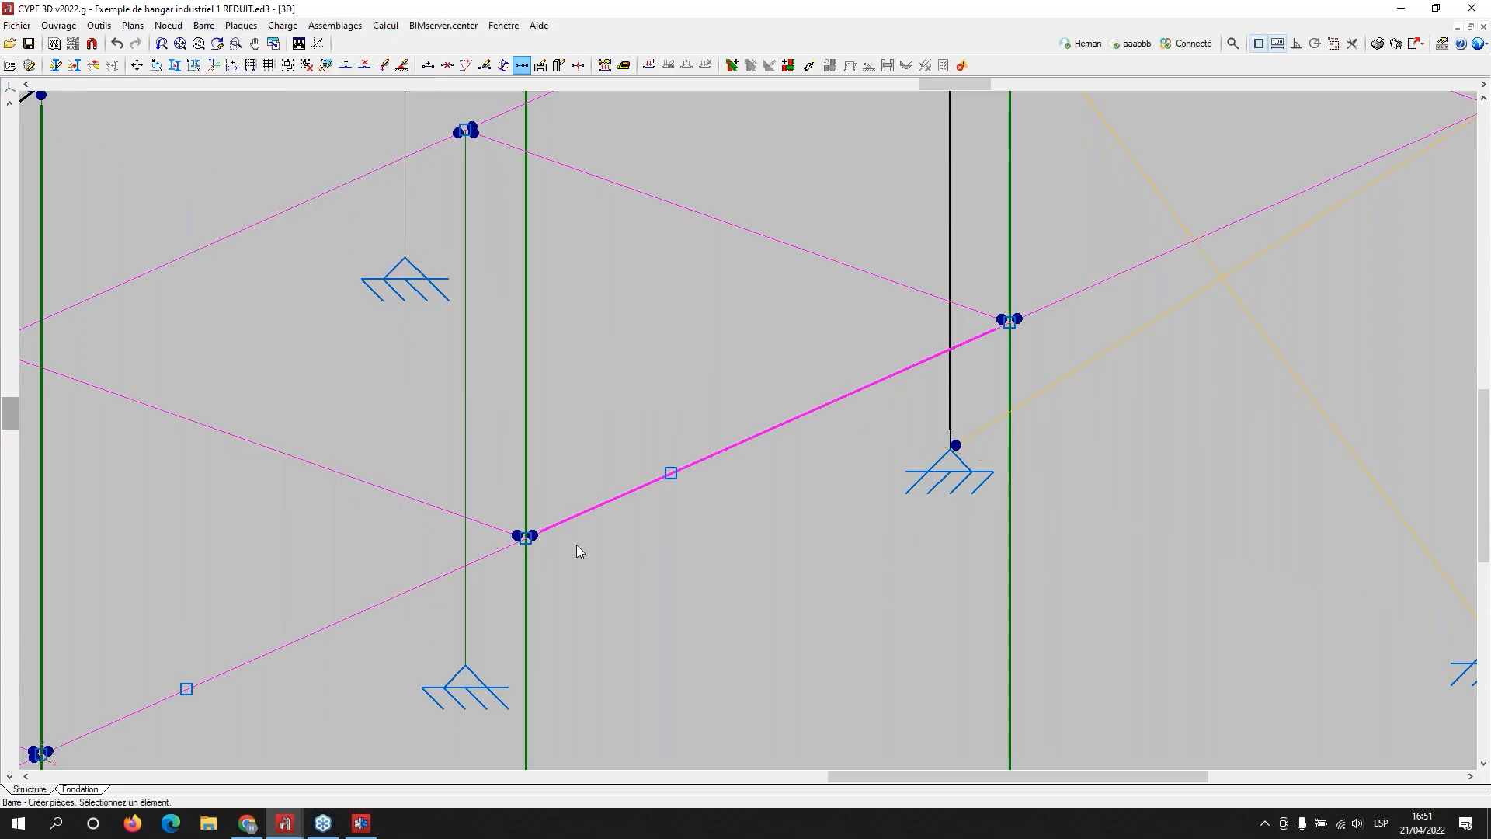
pyautogui.click(526, 539)
pyautogui.click(672, 475)
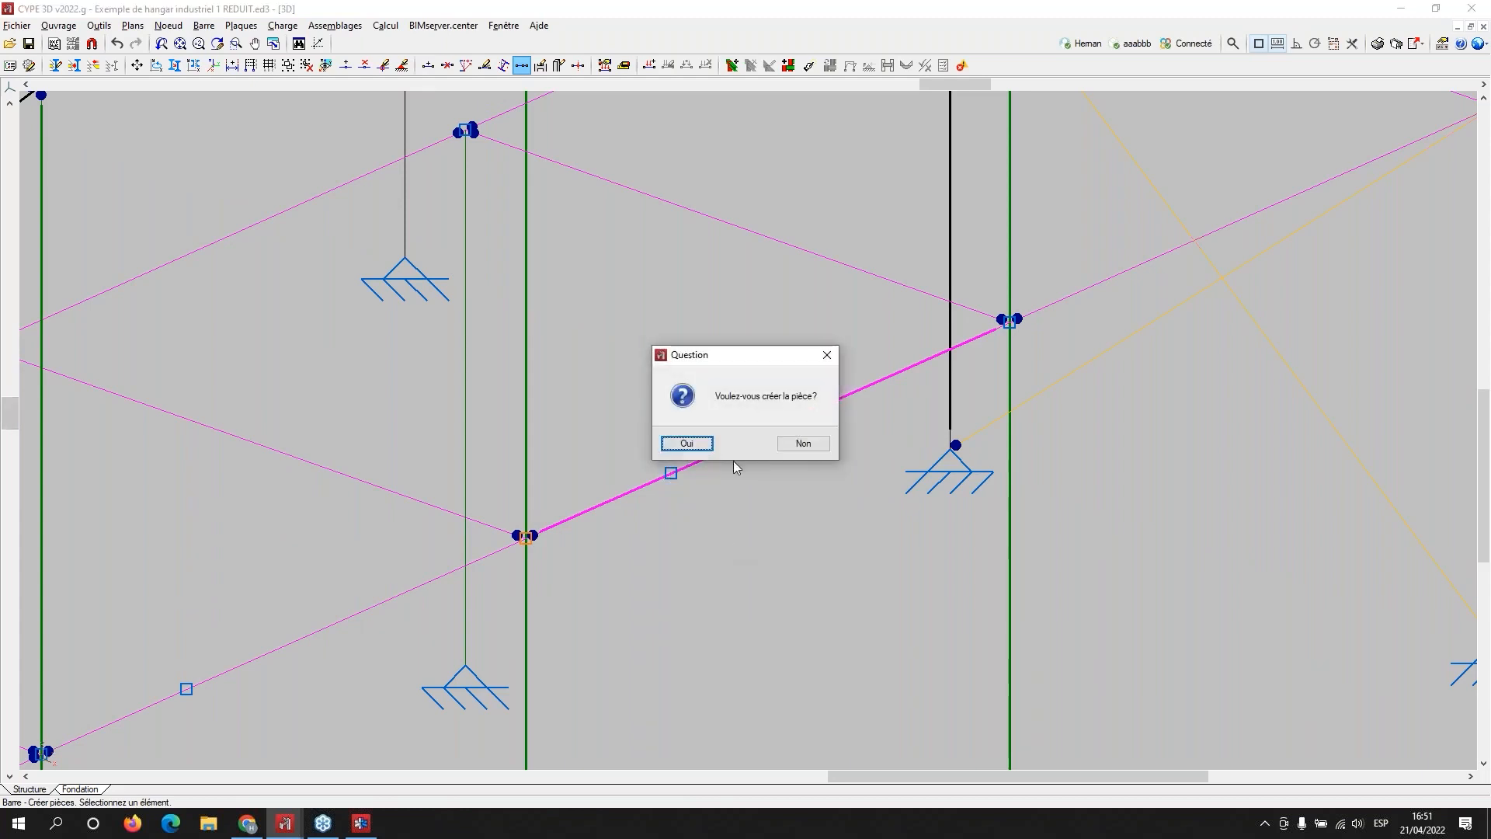
pyautogui.click(686, 444)
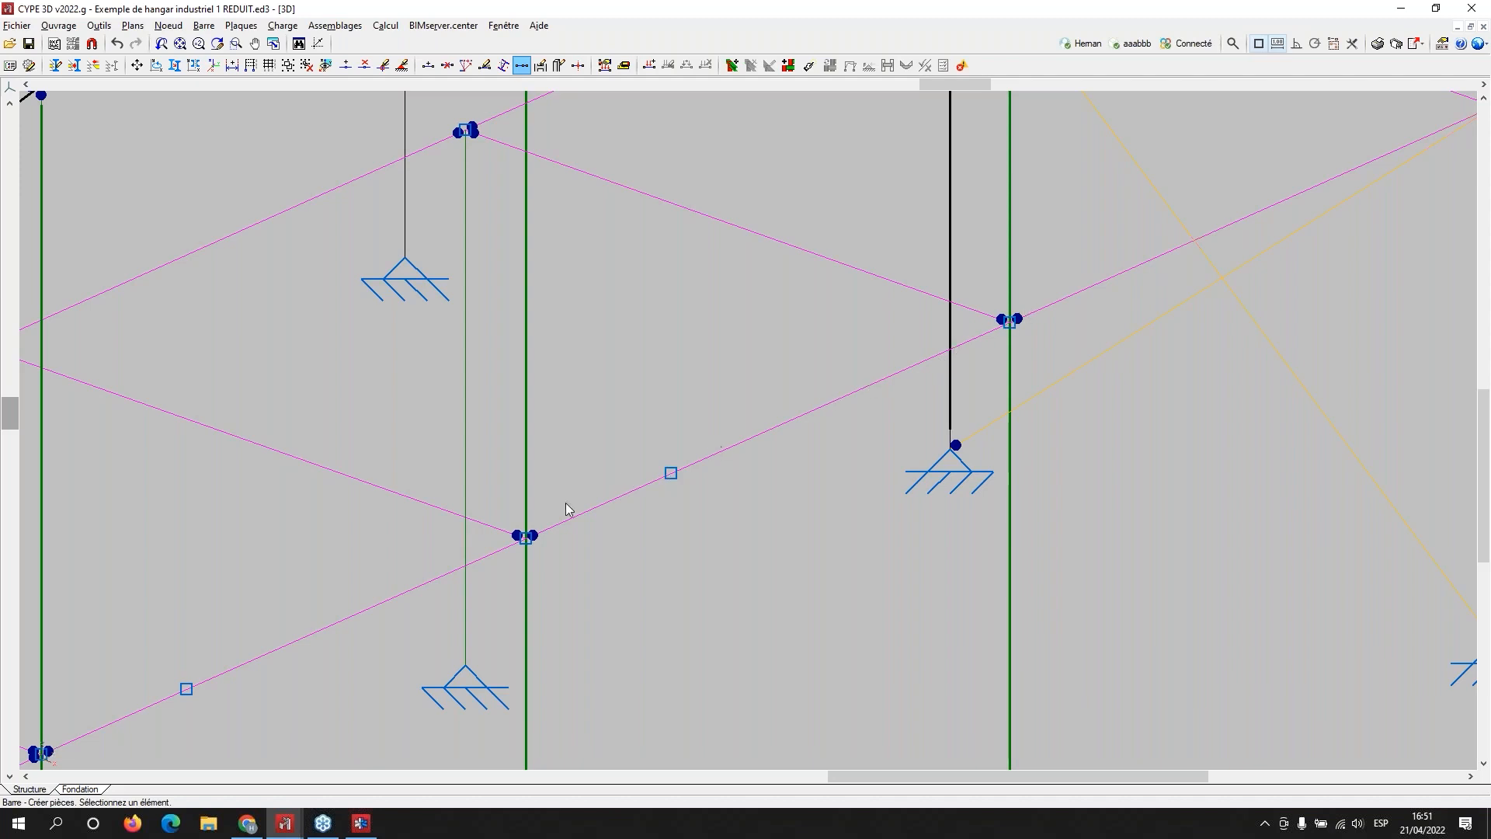
# Step: Generate the connections (Assemblages) for the entire hangar structure, grouping the generated connections where possible
pyautogui.scroll(-2, 666, 536)
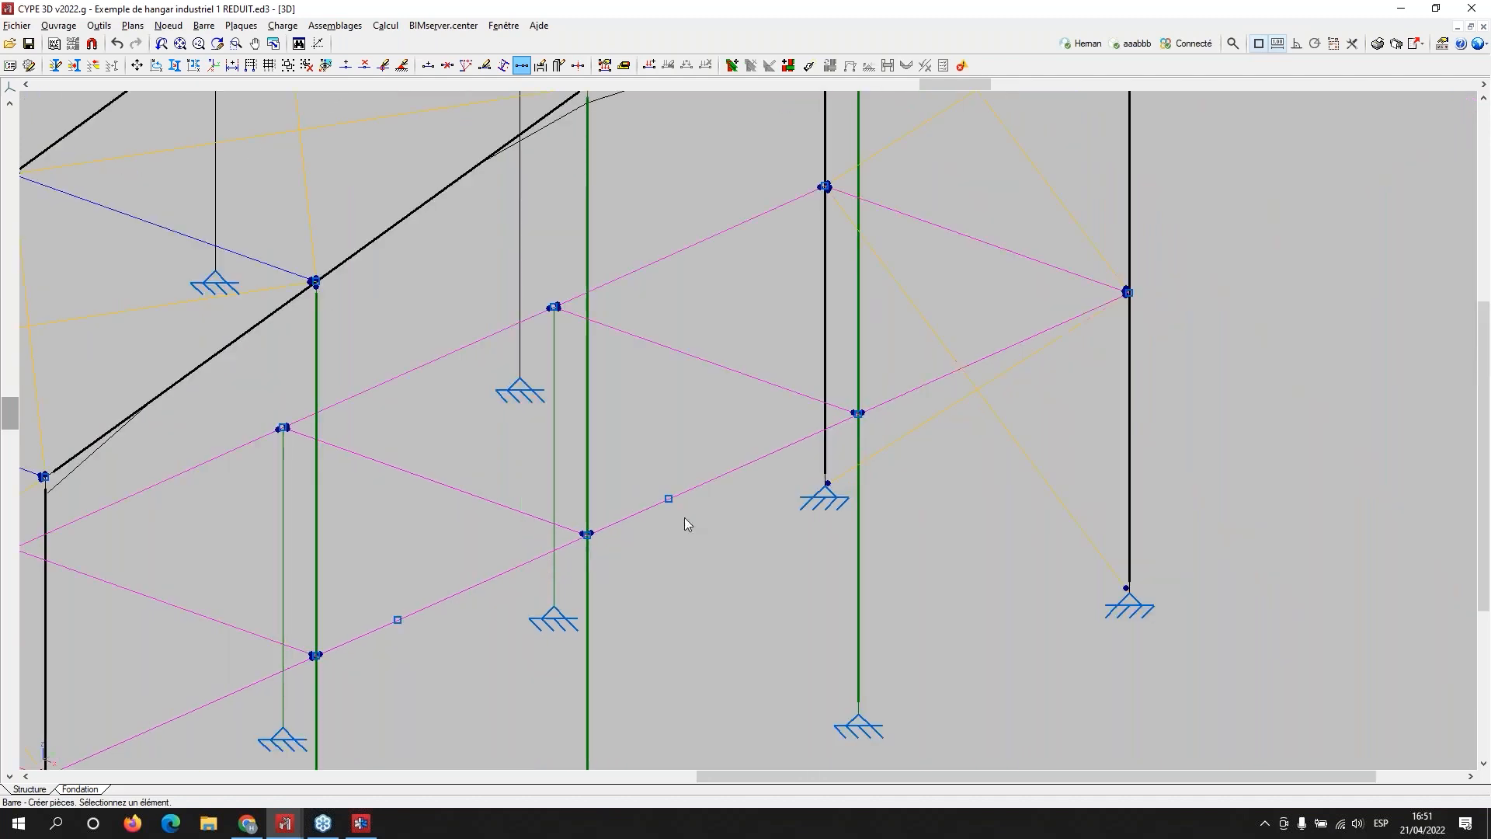
pyautogui.moveTo(686, 519); pyautogui.dragTo(801, 440, button='middle')
pyautogui.scroll(-5, 737, 482)
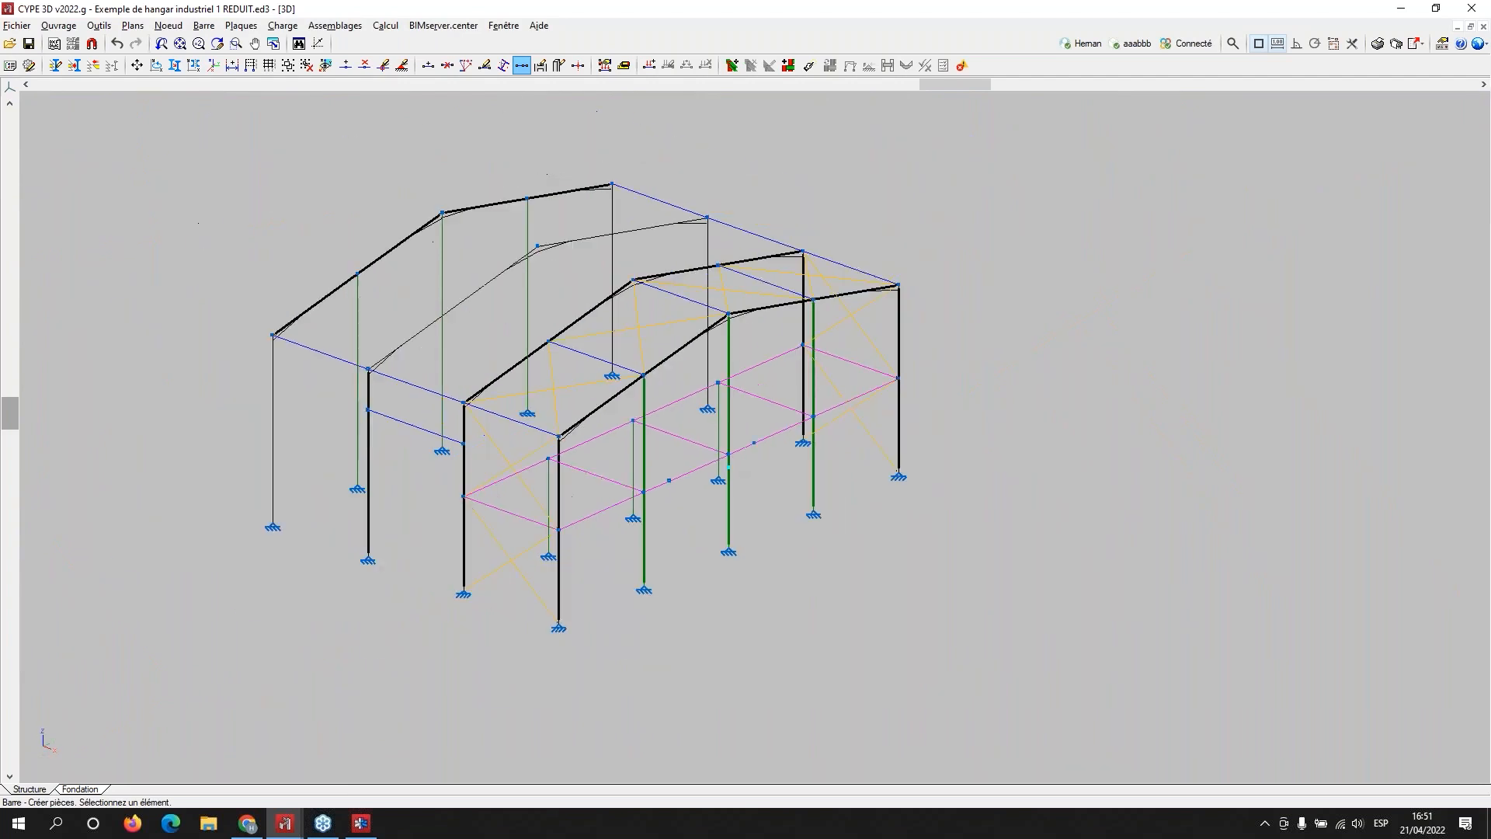
pyautogui.click(339, 26)
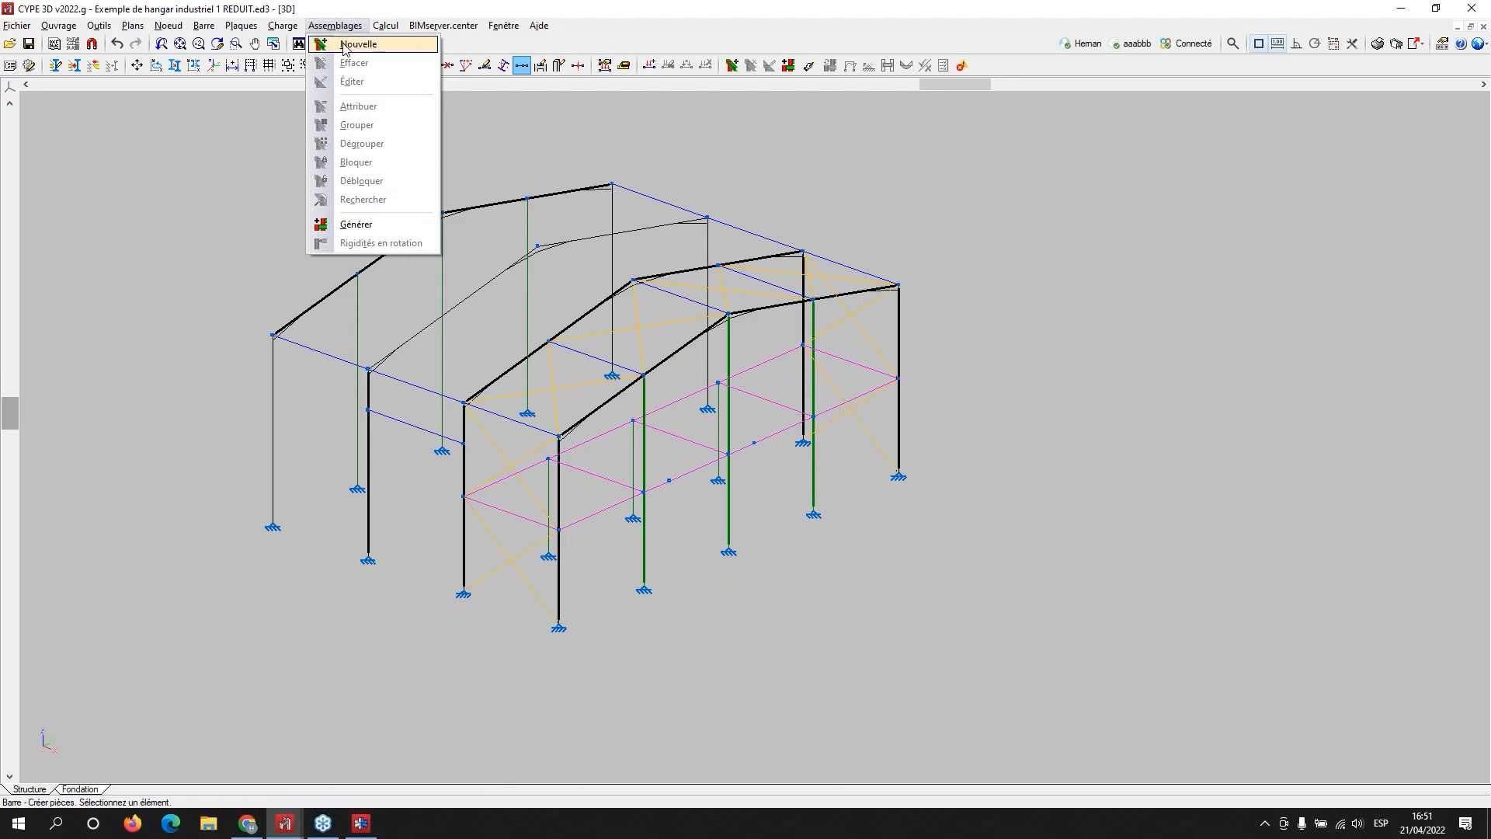
pyautogui.click(347, 224)
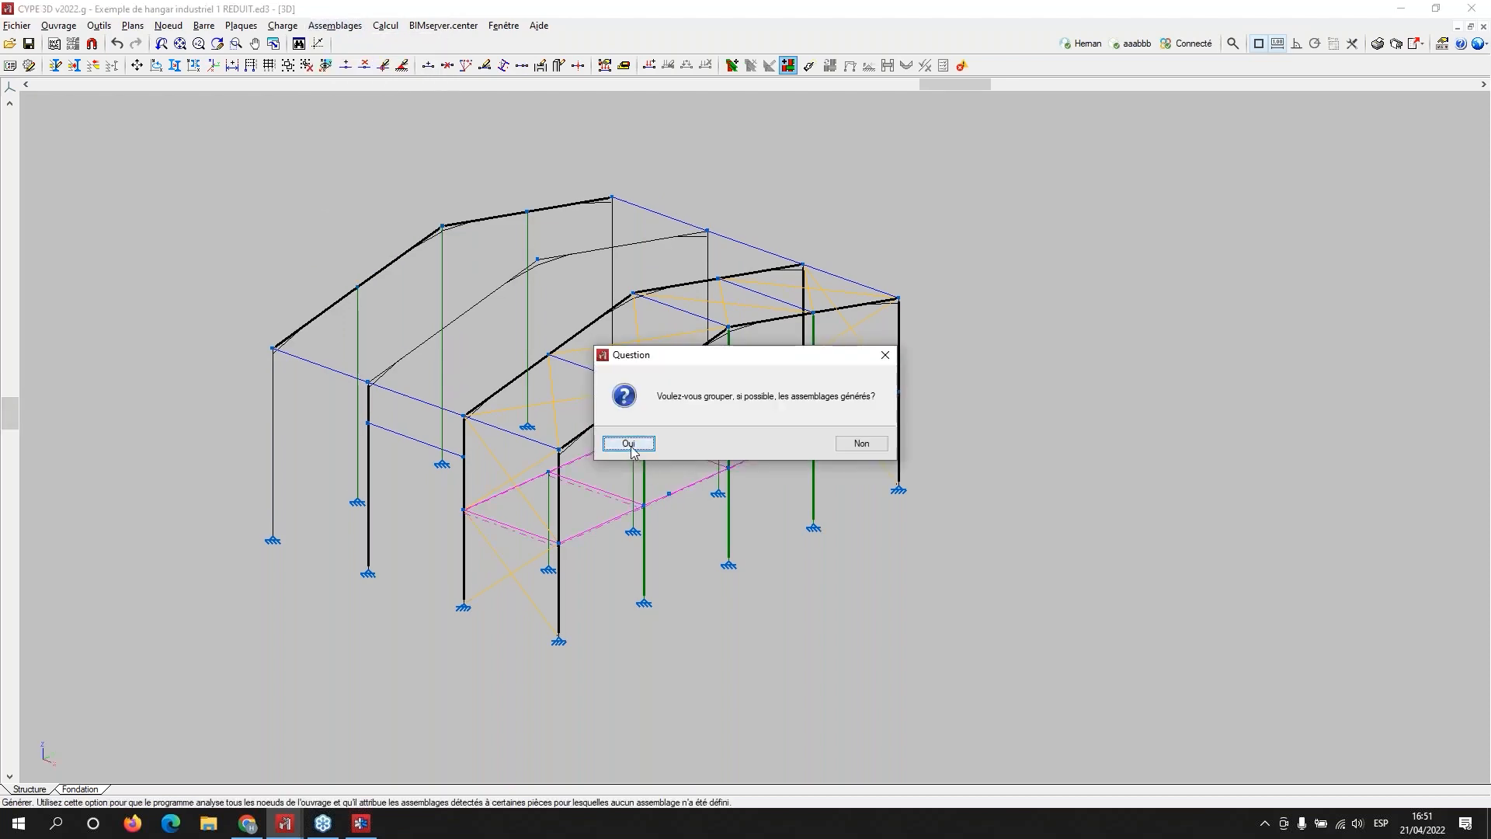
pyautogui.click(634, 445)
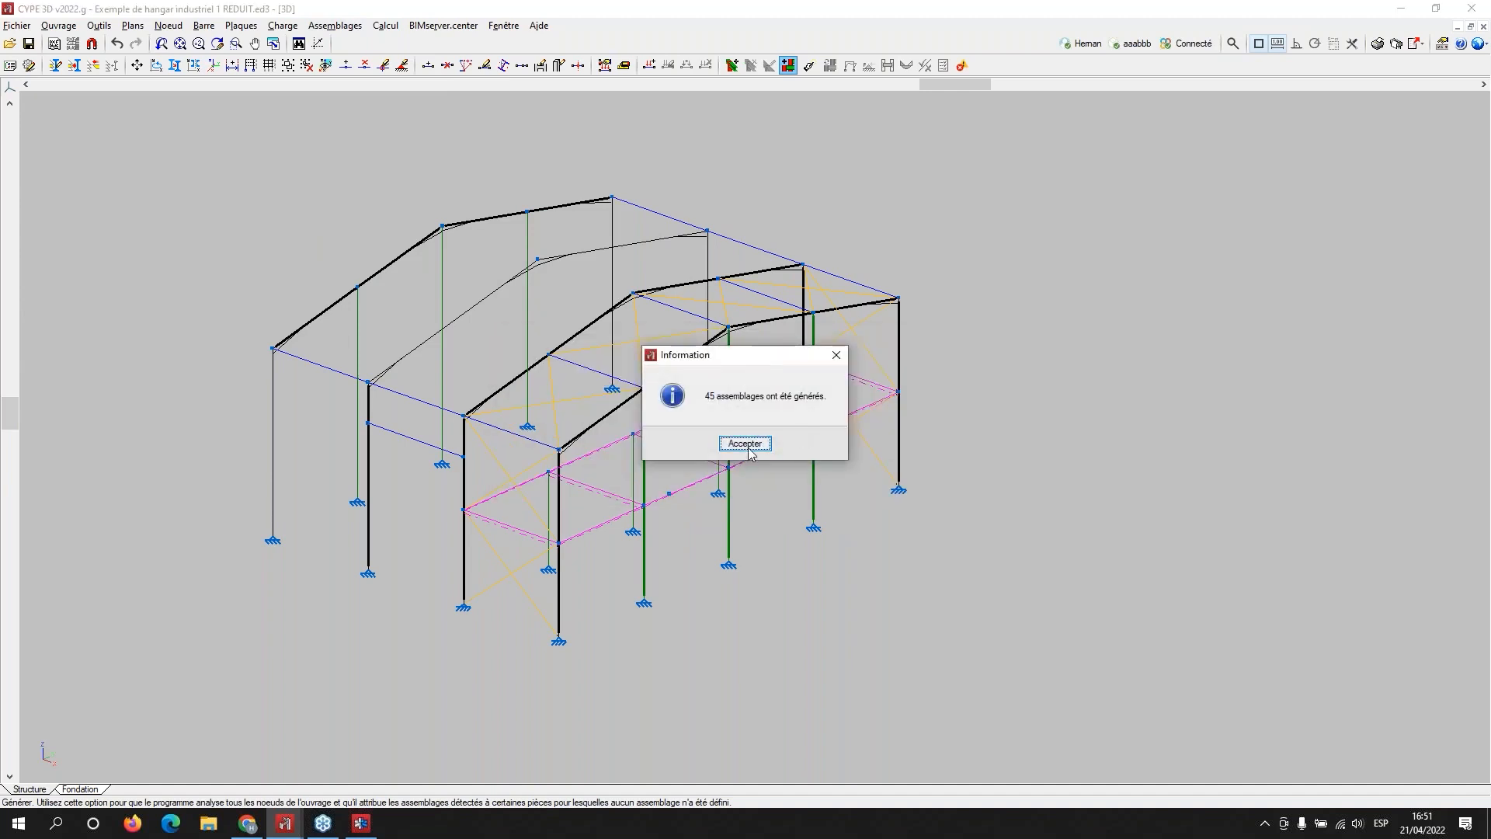
pyautogui.click(745, 443)
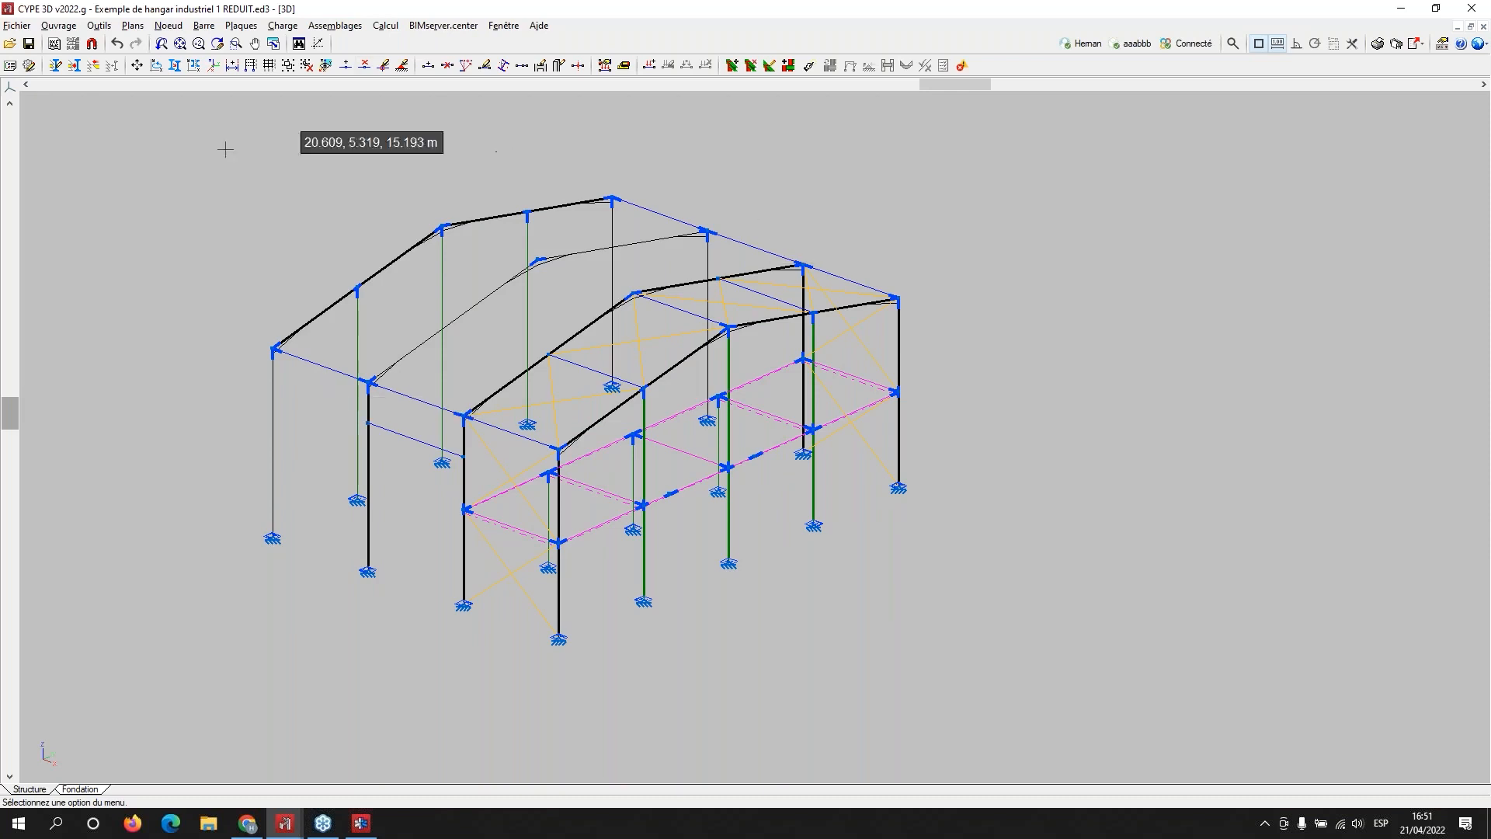
# Step: Examine the eave connection joining the HE 340 A corner column with the IPE 450 and IPE 120 beams in 3D, leaving it unchanged
pyautogui.click(333, 31)
pyautogui.click(342, 82)
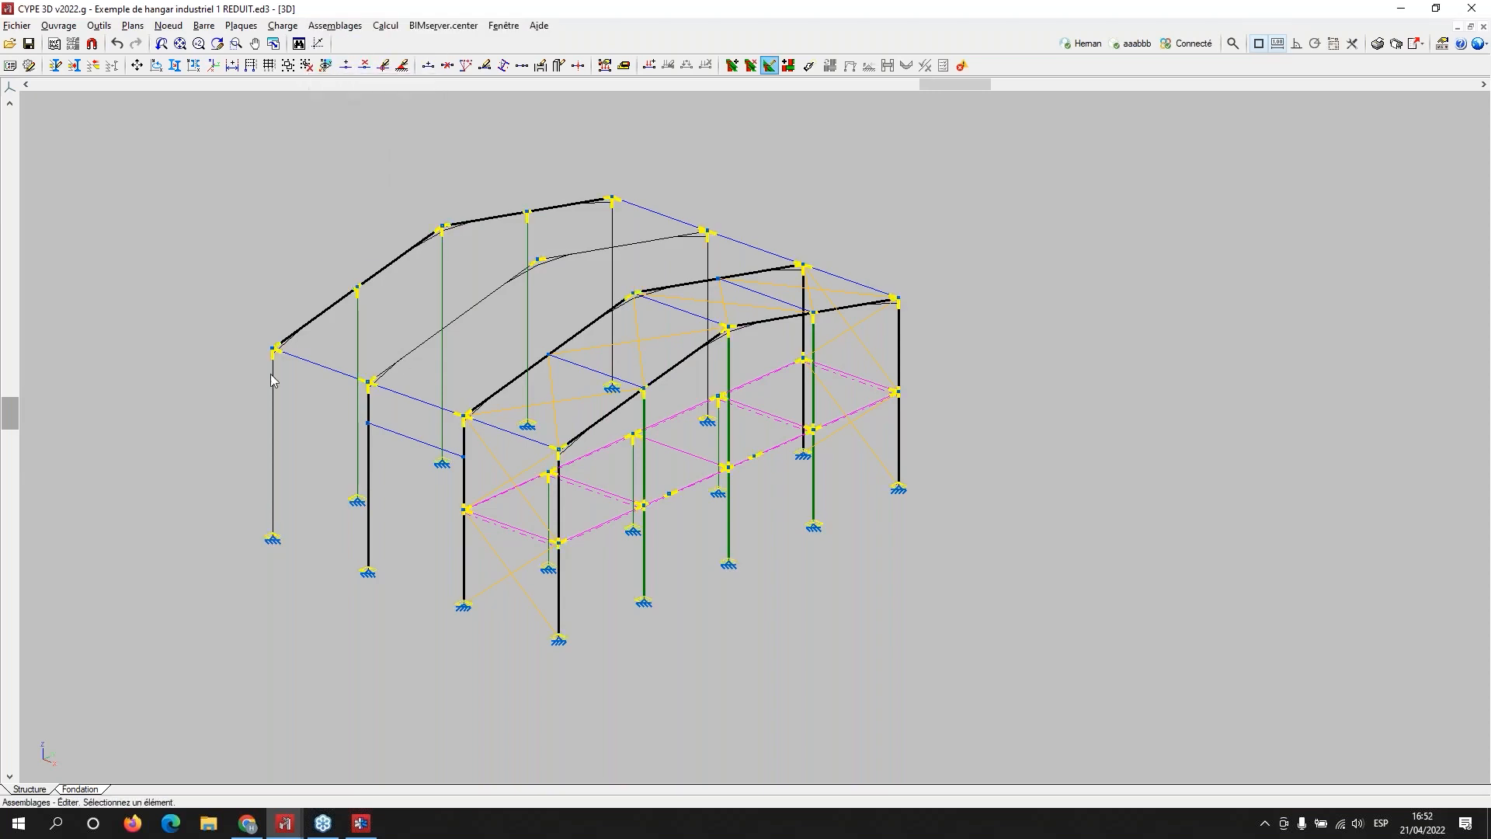
pyautogui.click(275, 349)
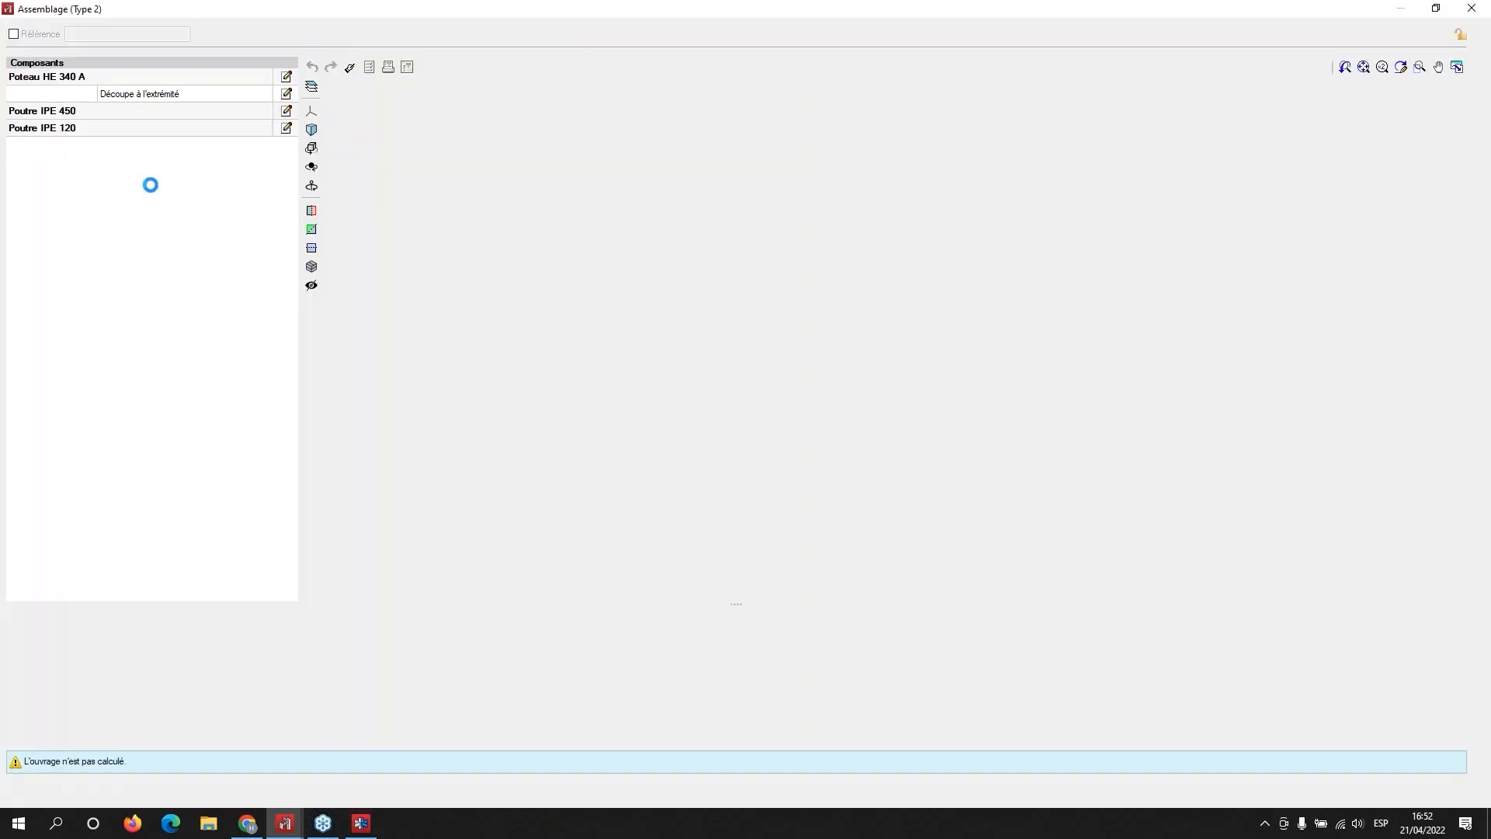
pyautogui.scroll(3, 822, 328)
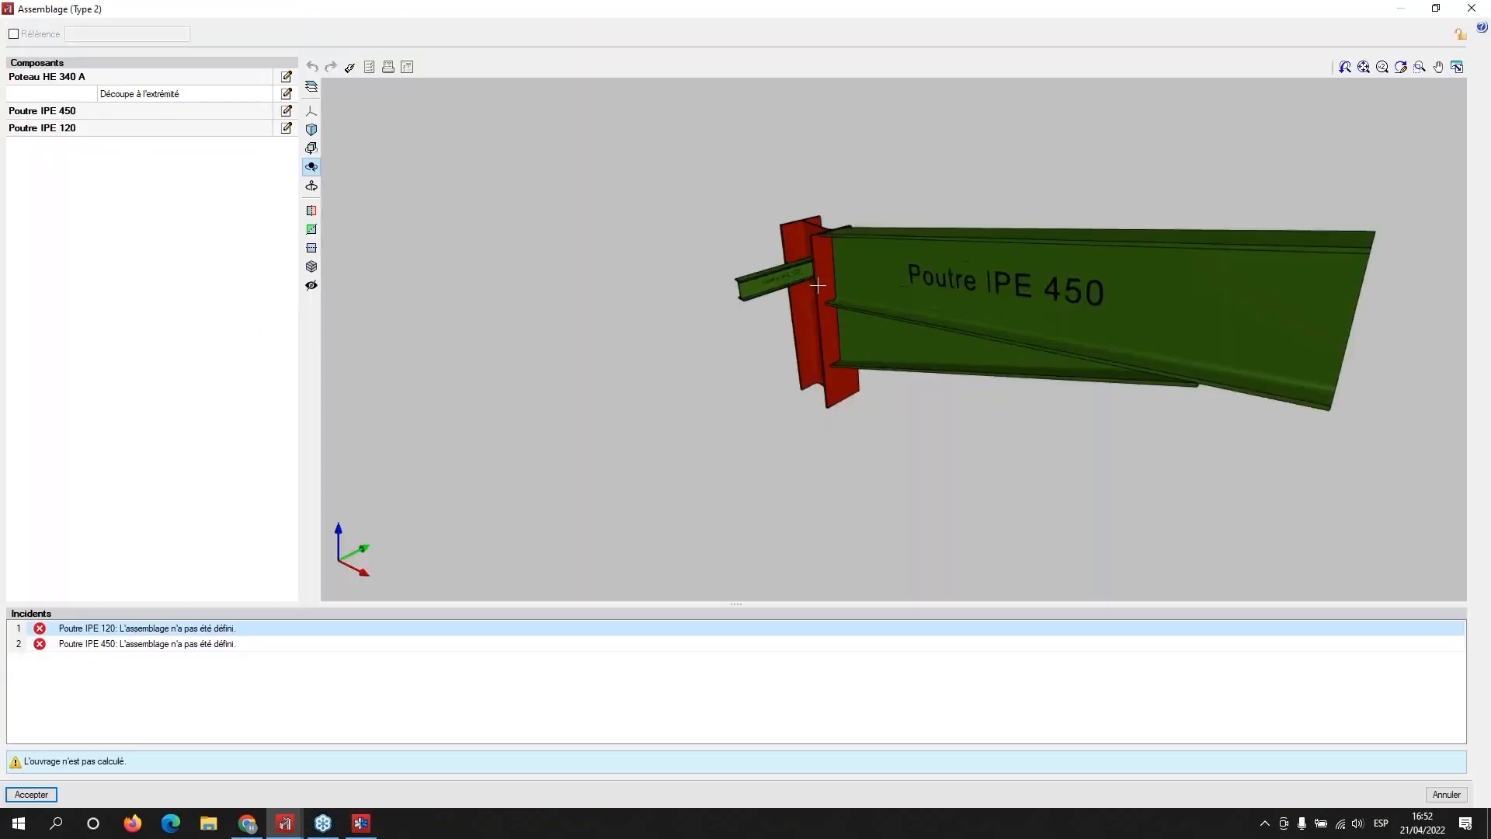
pyautogui.moveTo(717, 385)
pyautogui.mouseDown(button='middle')
pyautogui.moveTo(768, 370)
pyautogui.moveTo(932, 402)
pyautogui.moveTo(956, 379)
pyautogui.moveTo(698, 393)
pyautogui.moveTo(906, 389)
pyautogui.mouseUp(button='middle')
pyautogui.click(1482, 11)
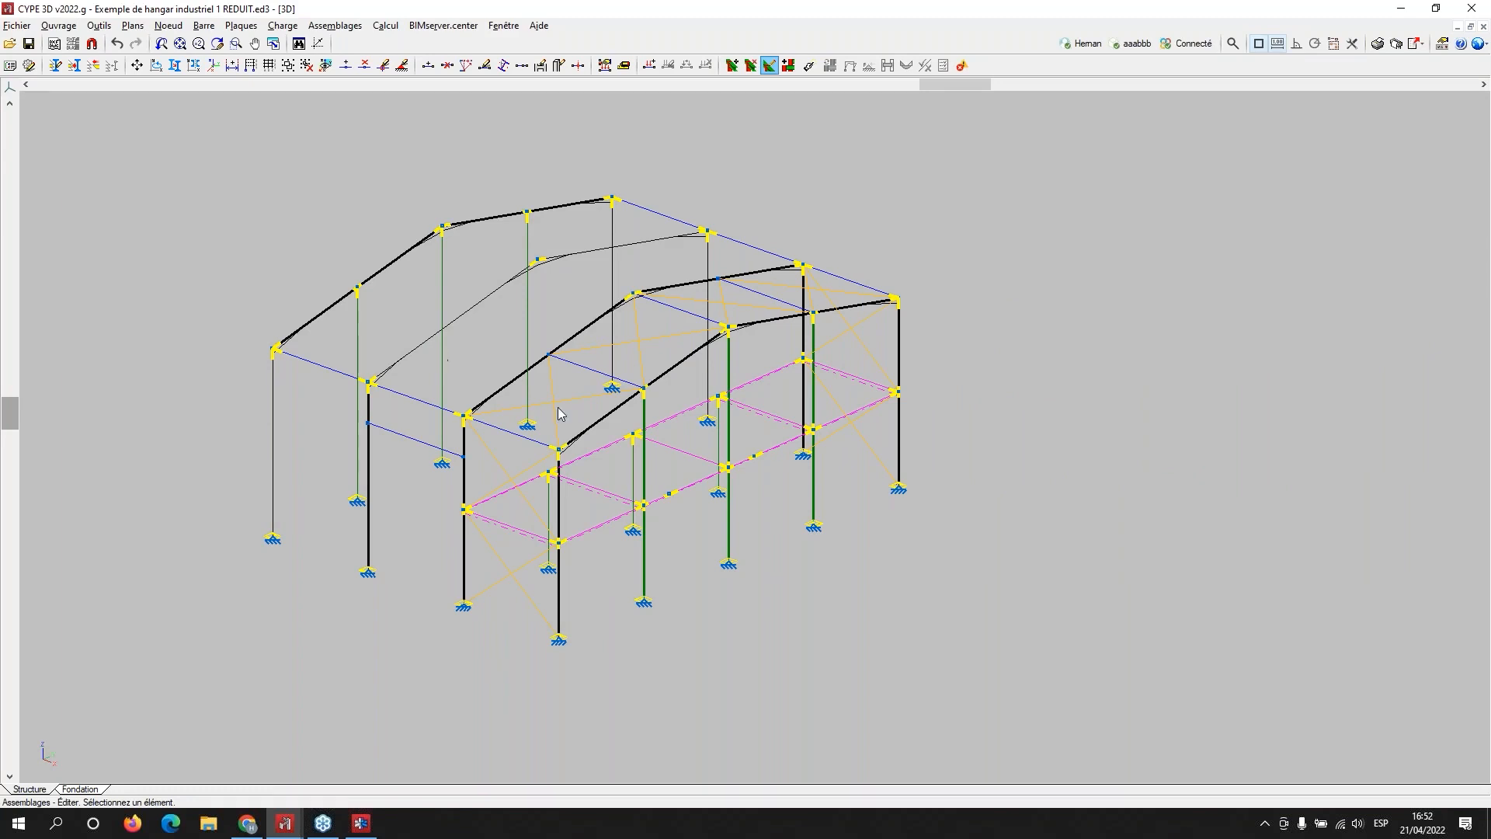
# Step: Examine the Type 19 end-plate splice between the two IPE 100 floor beam pieces in 3D, checking its plate and welds
pyautogui.scroll(2, 400, 408)
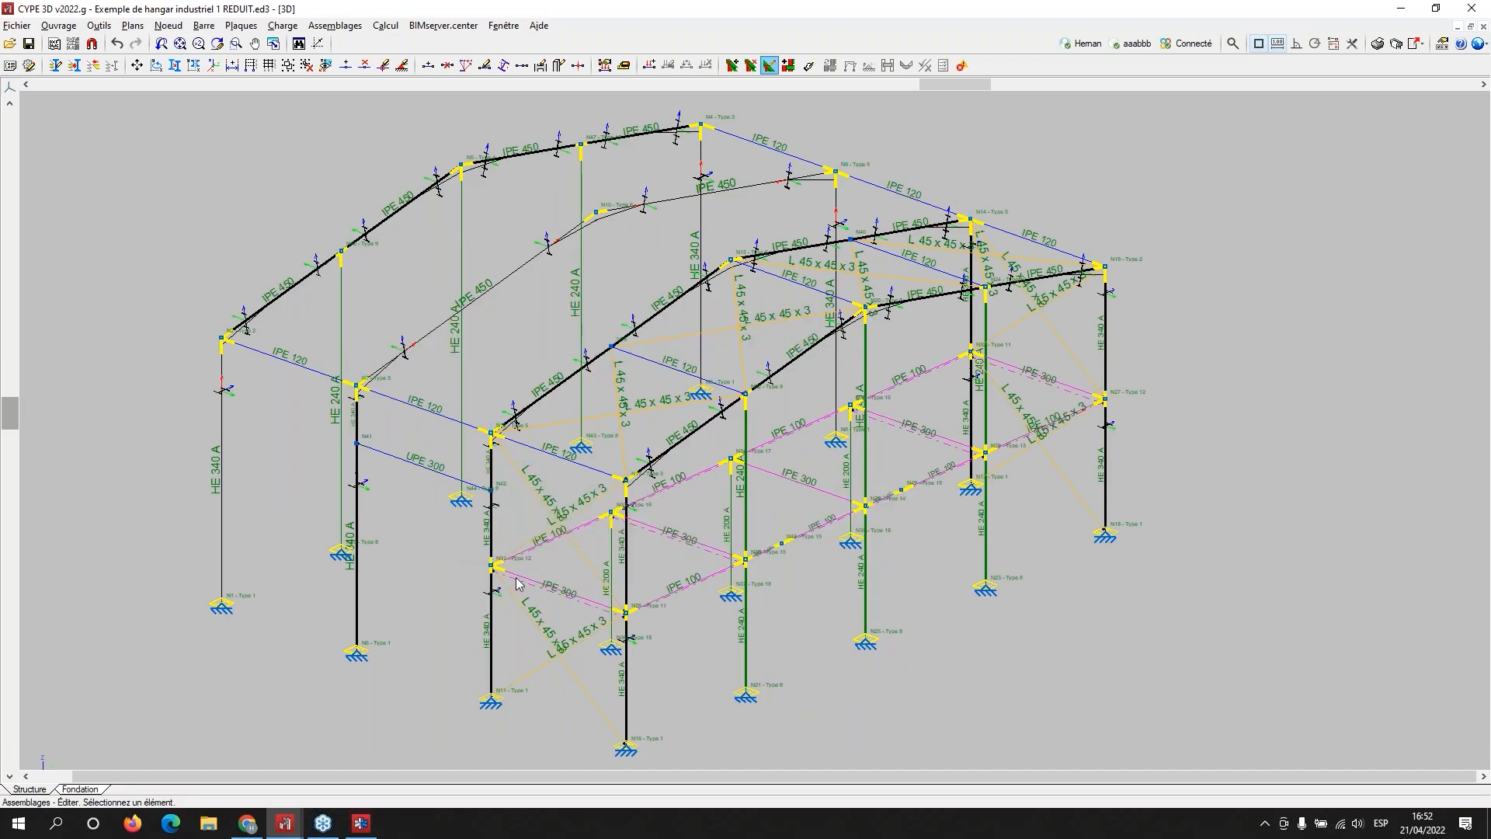
pyautogui.moveTo(459, 572); pyautogui.dragTo(407, 519, button='middle')
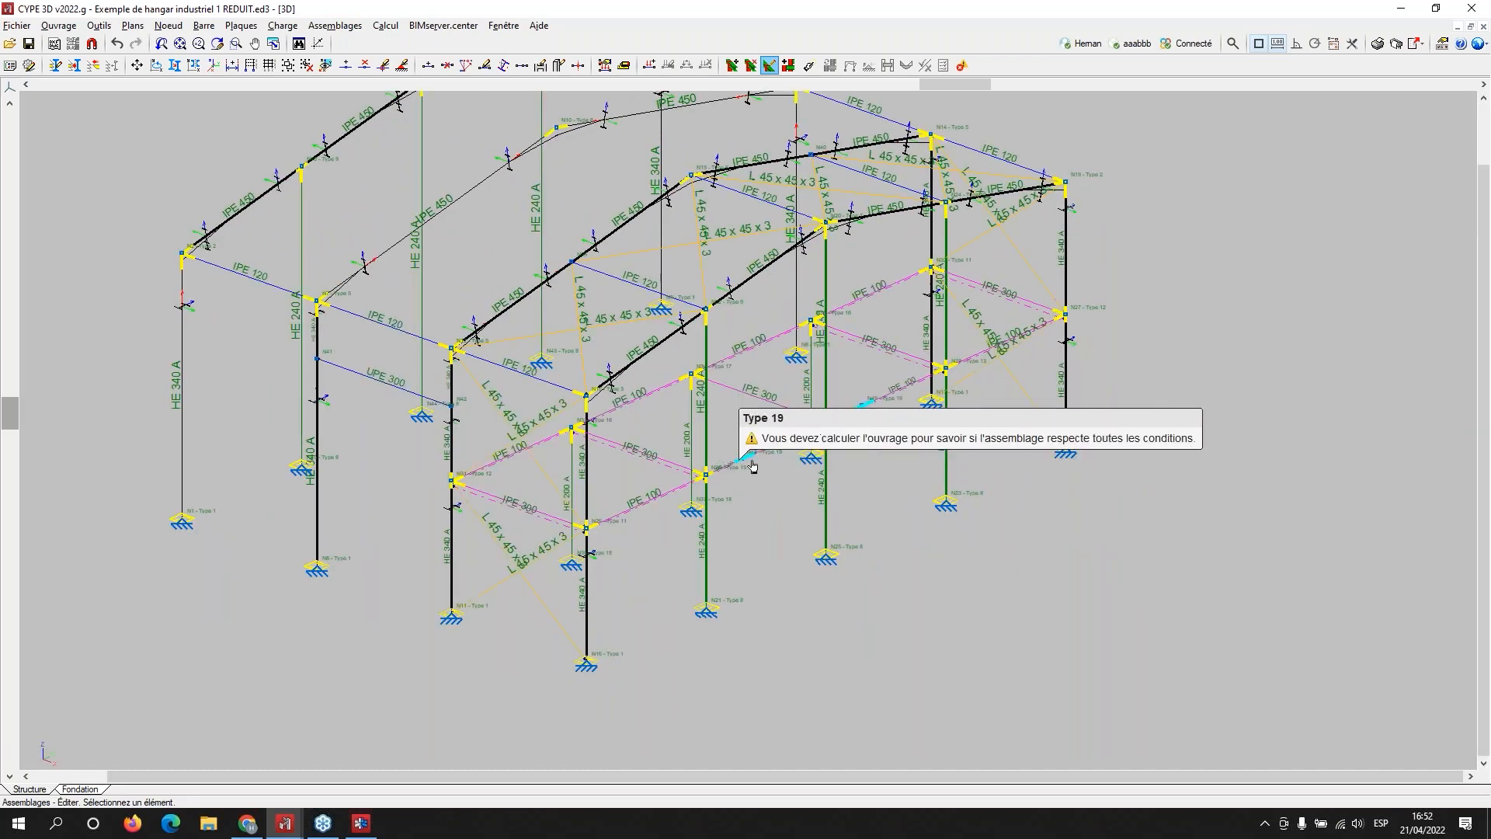
pyautogui.click(753, 446)
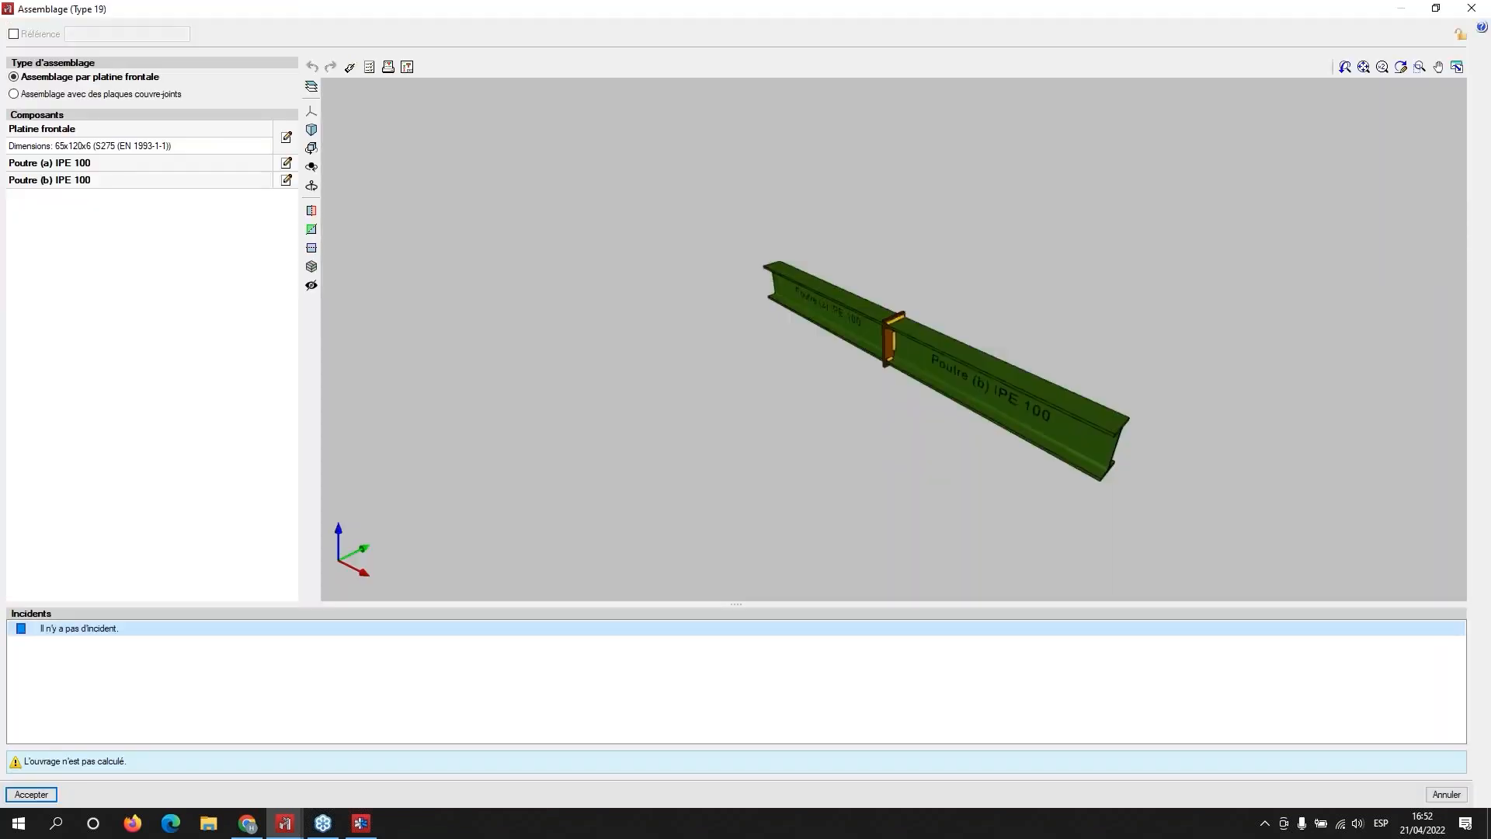
pyautogui.scroll(5, 967, 386)
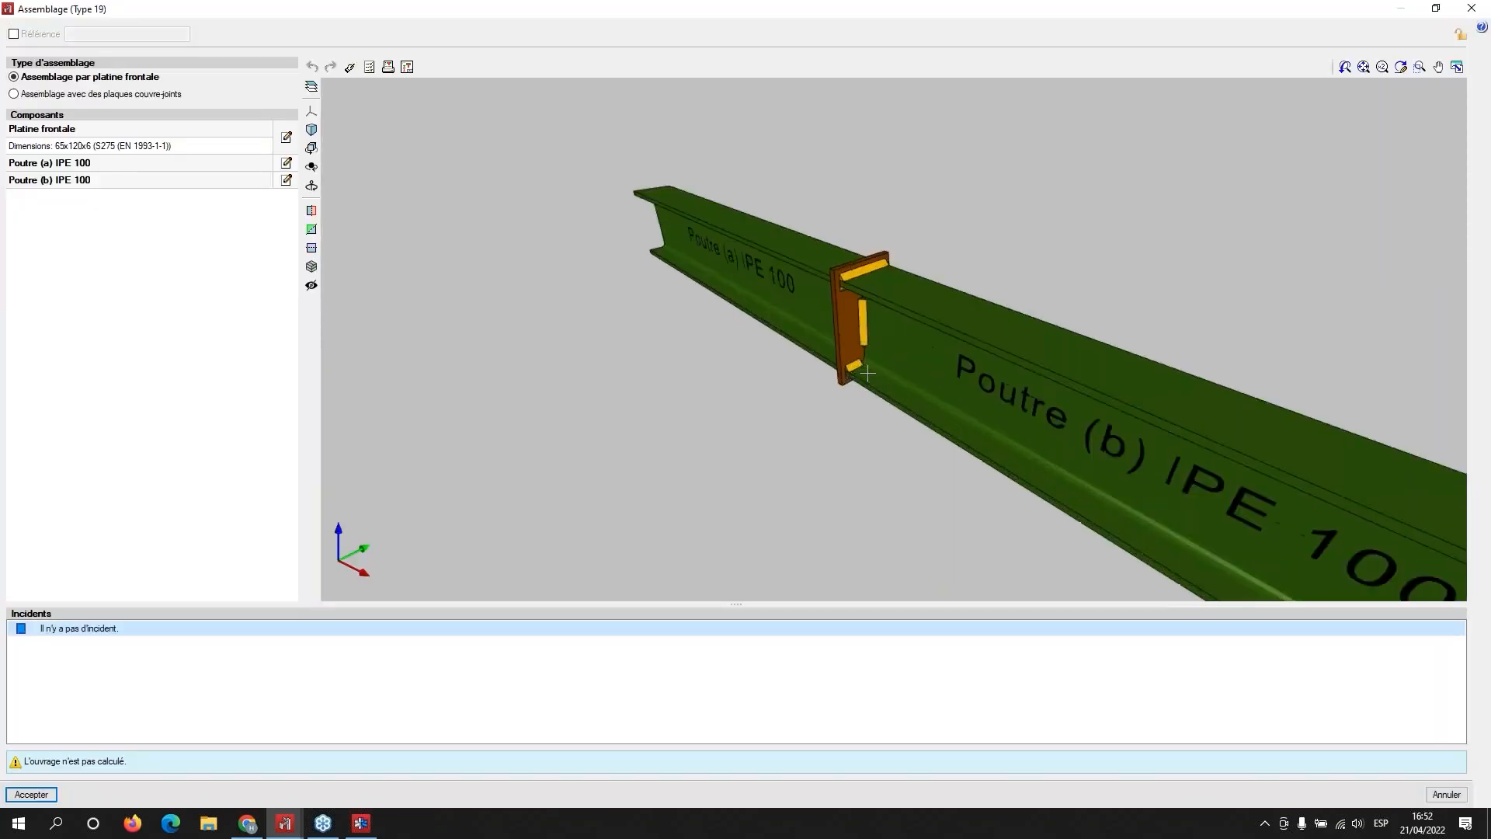
pyautogui.moveTo(836, 356); pyautogui.dragTo(785, 276, button='middle')
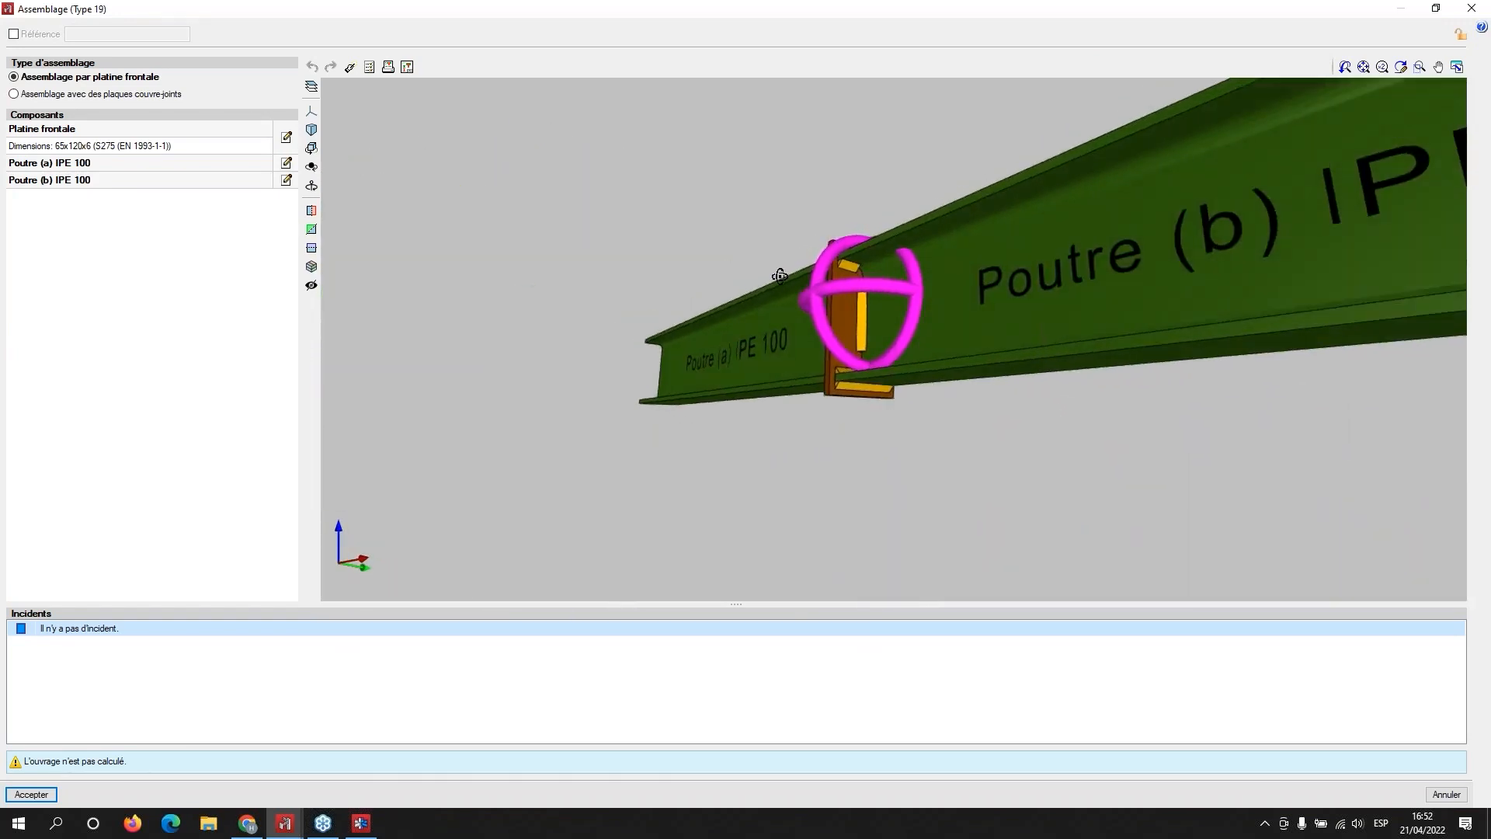
pyautogui.scroll(2, 811, 226)
pyautogui.scroll(1, 811, 225)
pyautogui.scroll(-3, 939, 387)
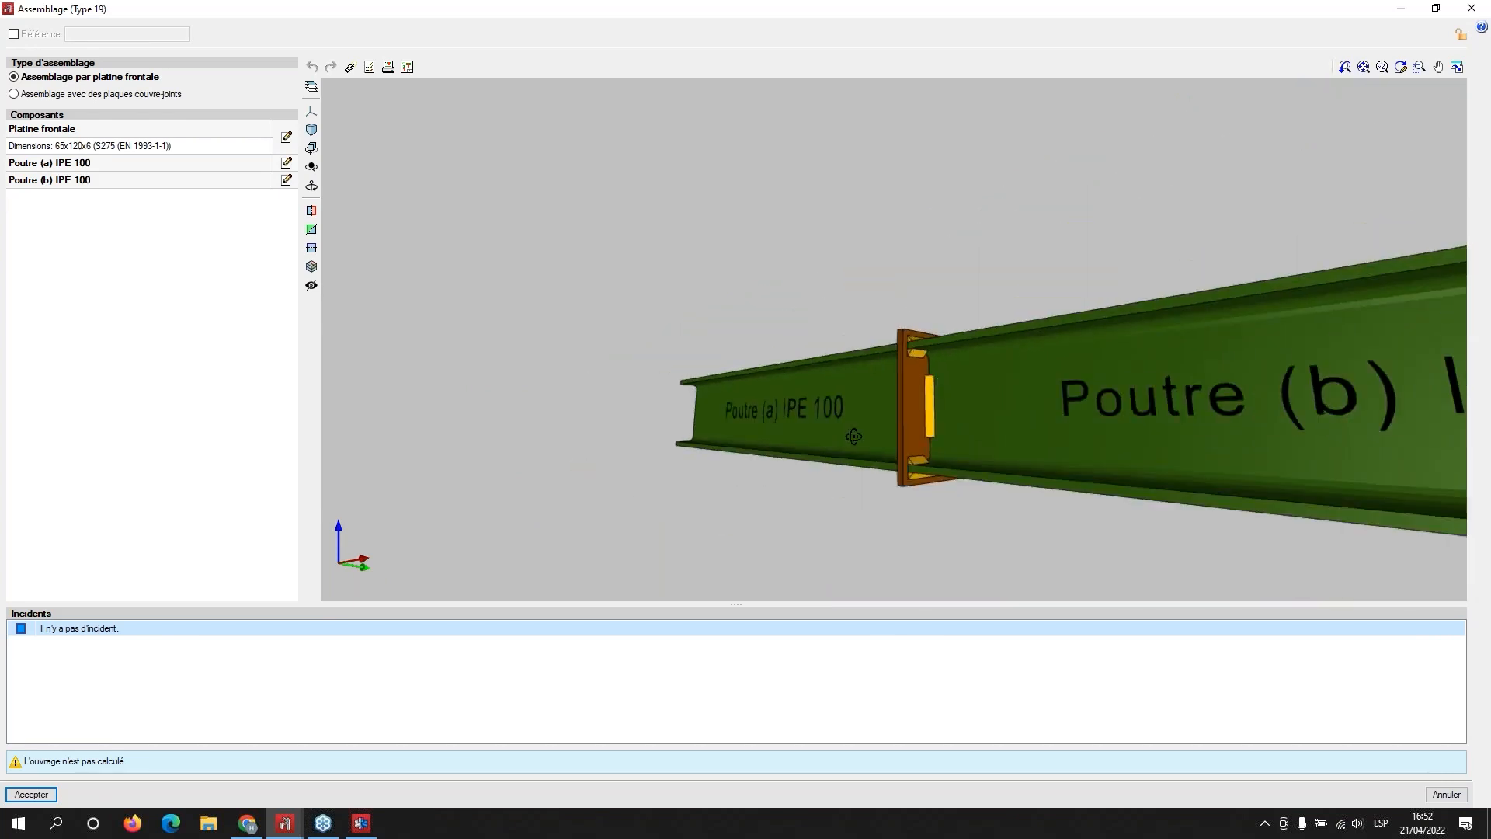
pyautogui.moveTo(853, 436); pyautogui.dragTo(922, 391, button='middle')
pyautogui.scroll(2, 923, 392)
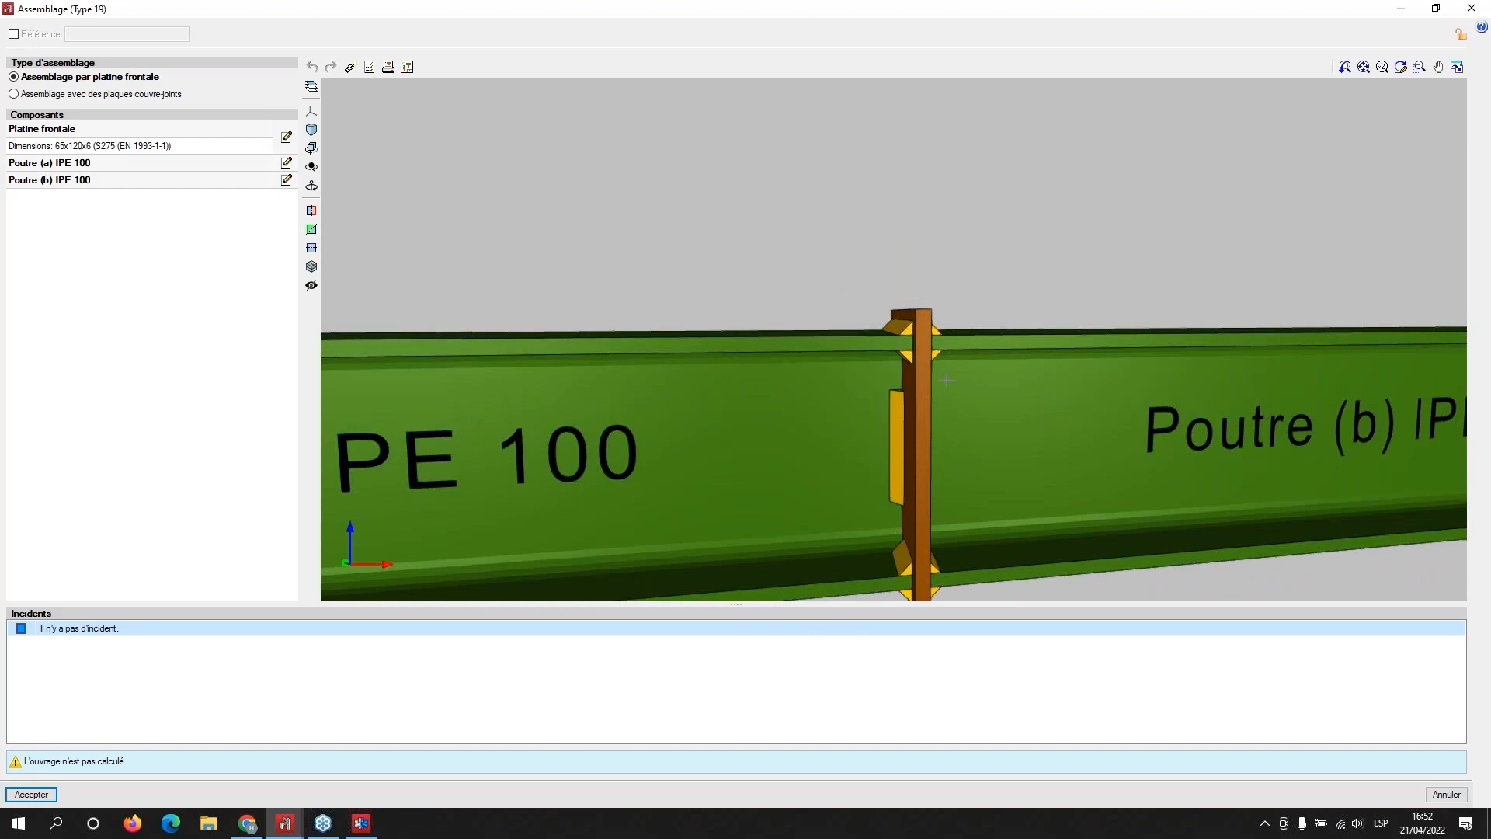
pyautogui.scroll(-4, 889, 316)
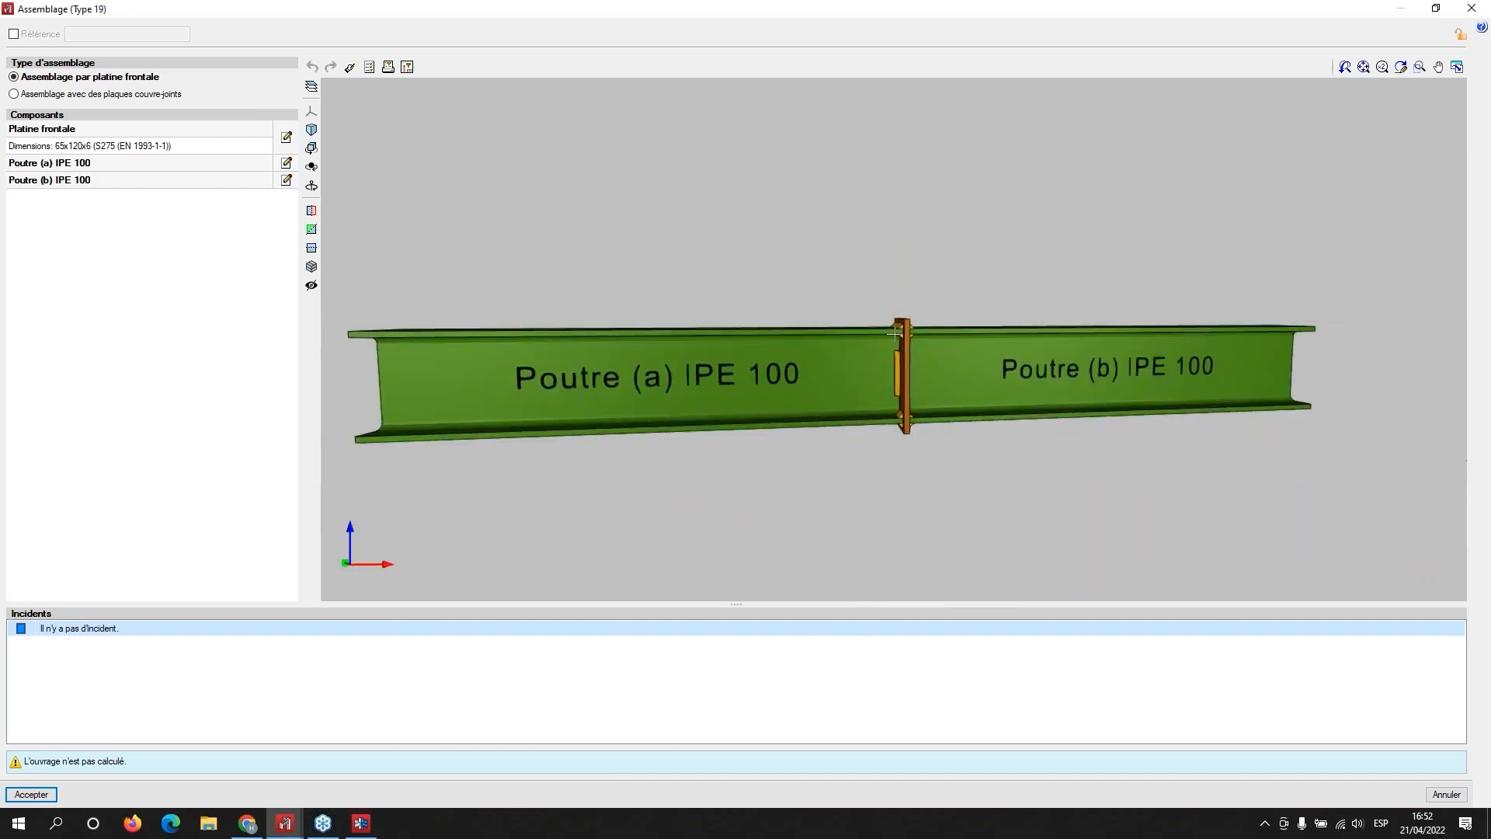
pyautogui.click(1484, 8)
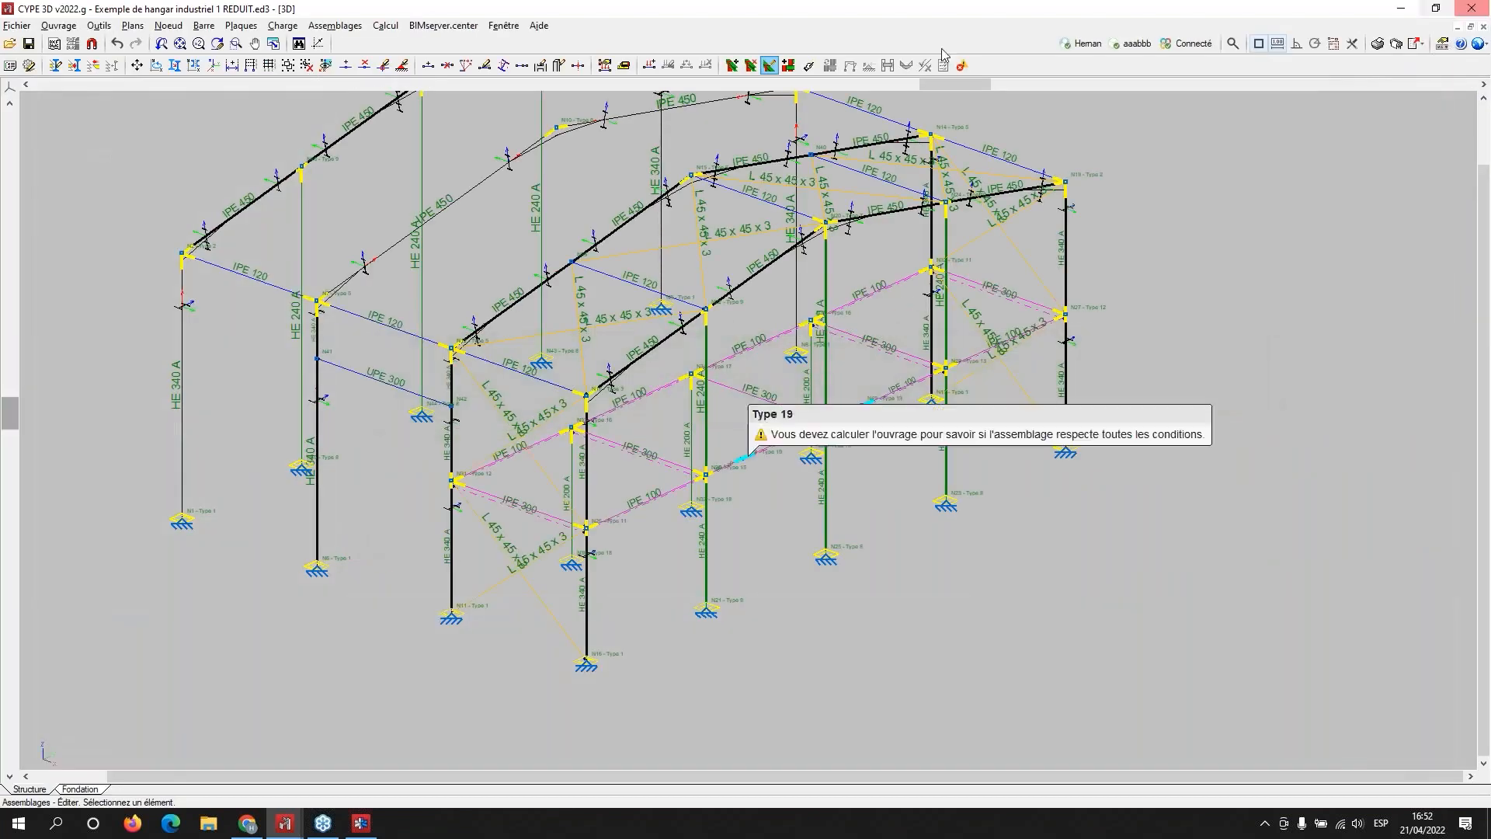
# Step: Launch the structure calculation and proceed to its profile and connection sizing options
pyautogui.scroll(-3, 389, 327)
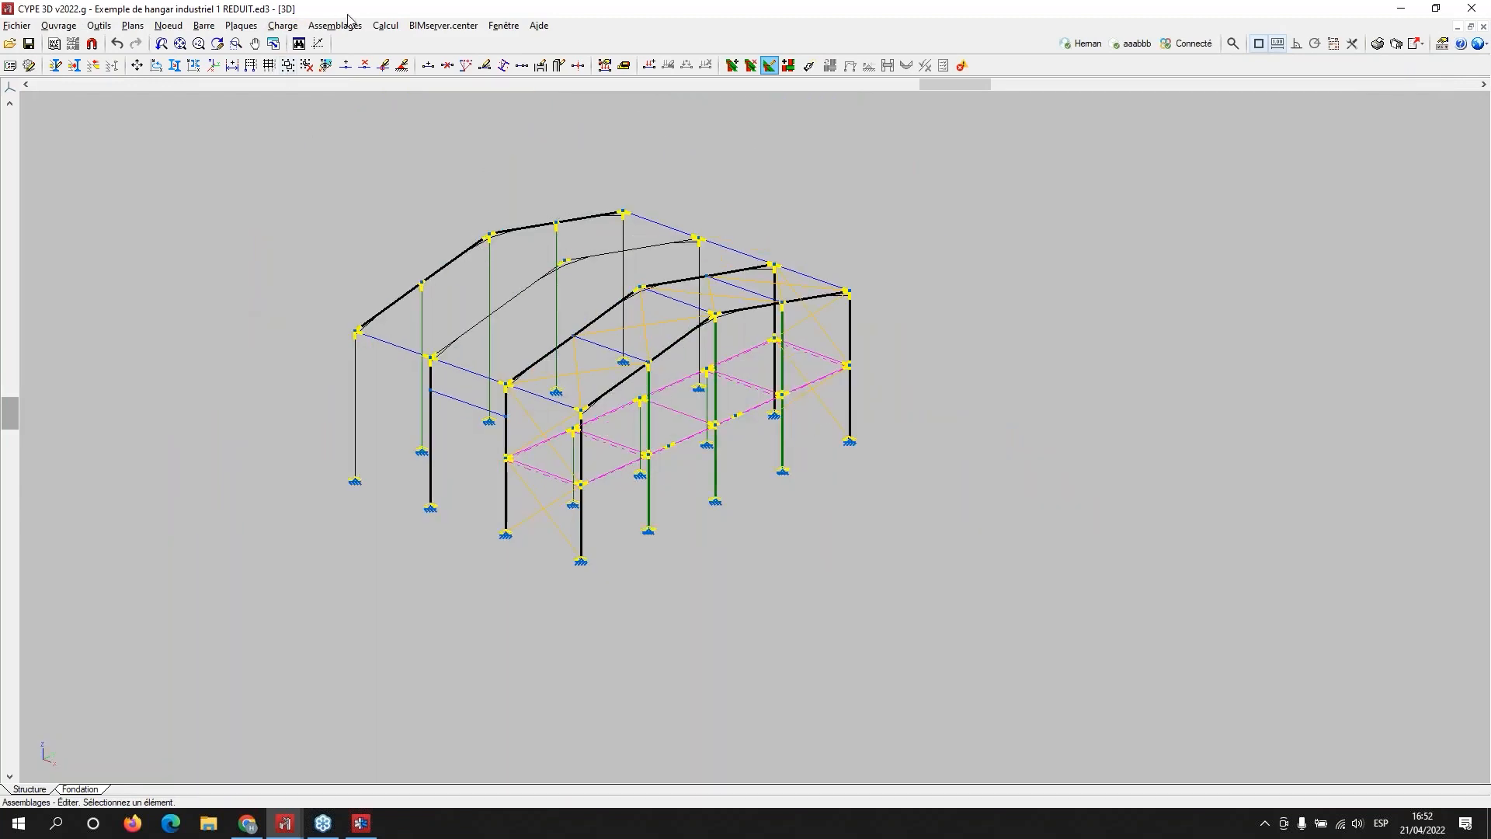
pyautogui.click(384, 27)
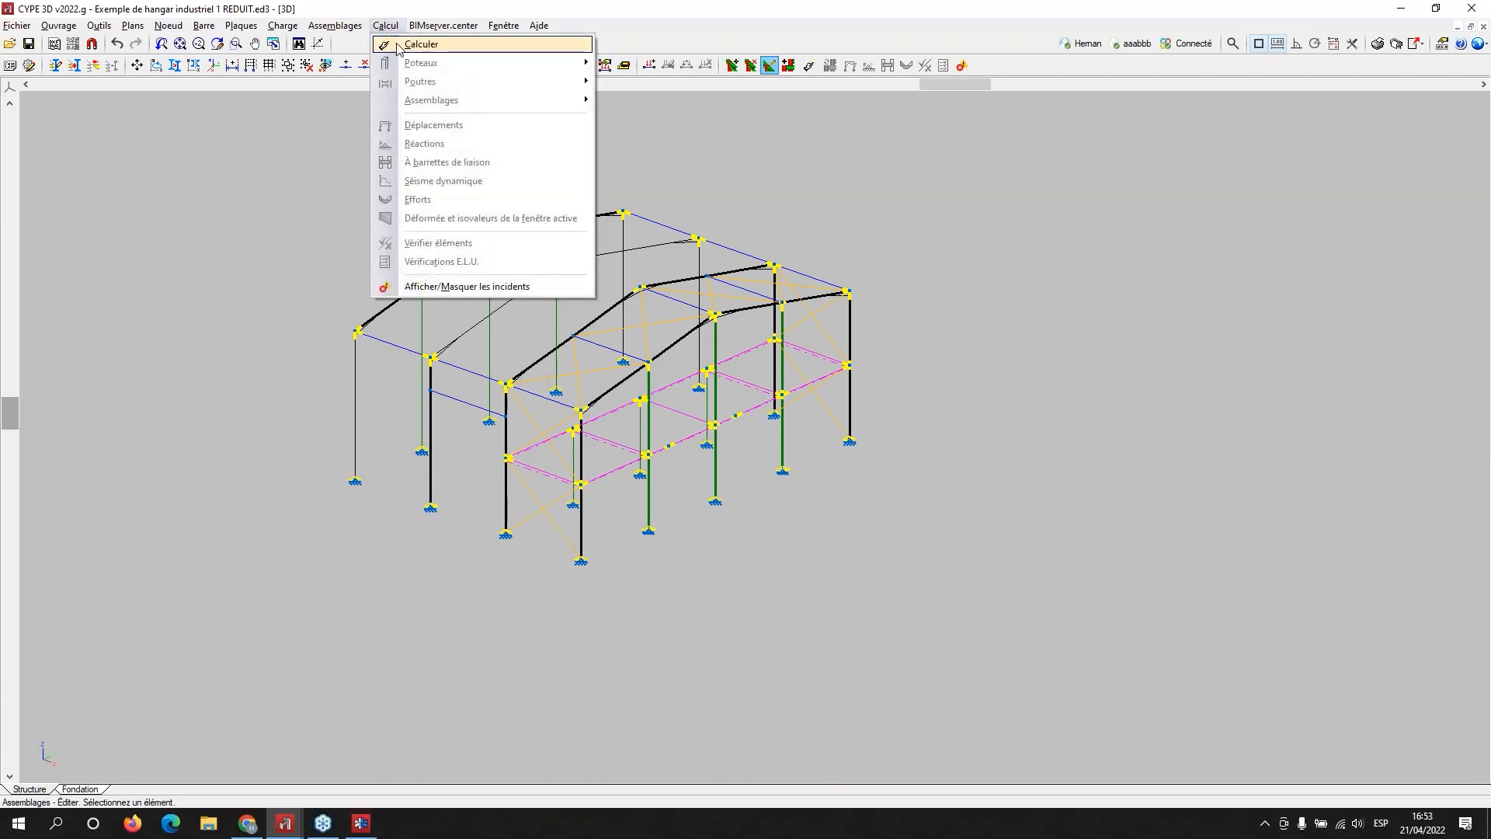
pyautogui.click(392, 40)
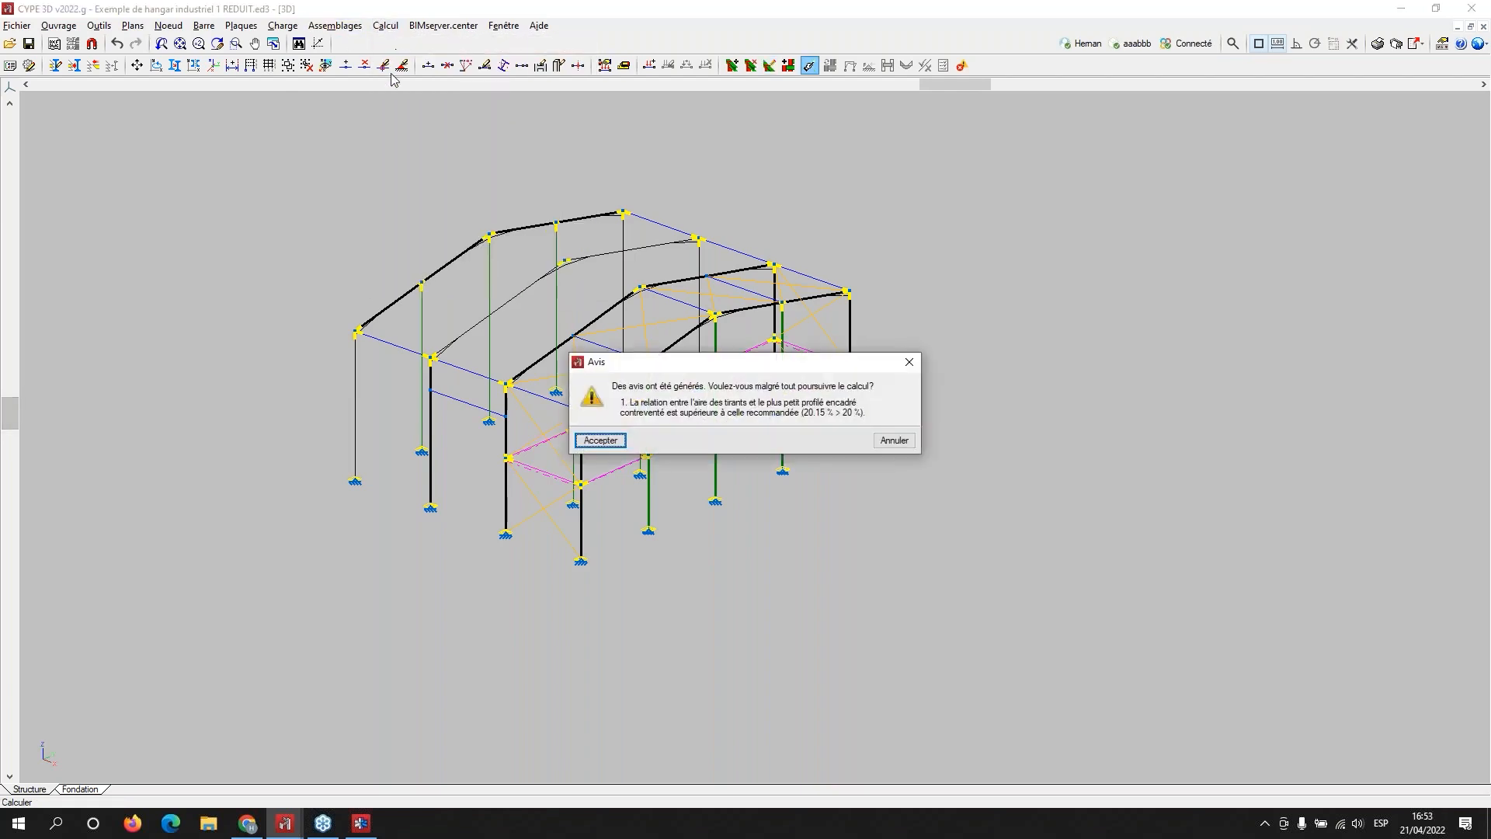
pyautogui.click(600, 441)
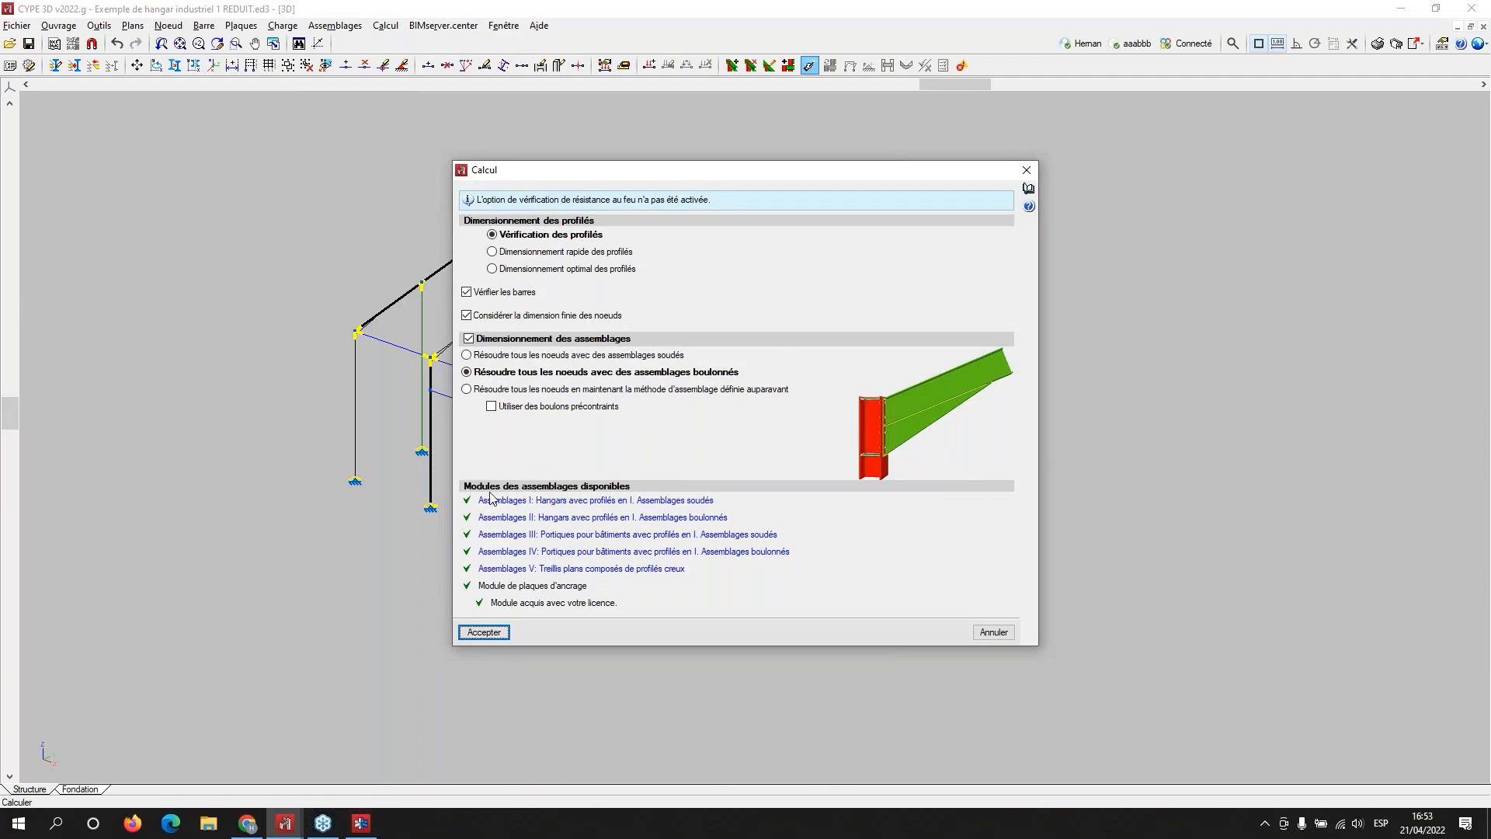
# Step: Read the implemented connection types on the web page of the Assemblages I welded hangar module and return to the calculation options
pyautogui.click(561, 556)
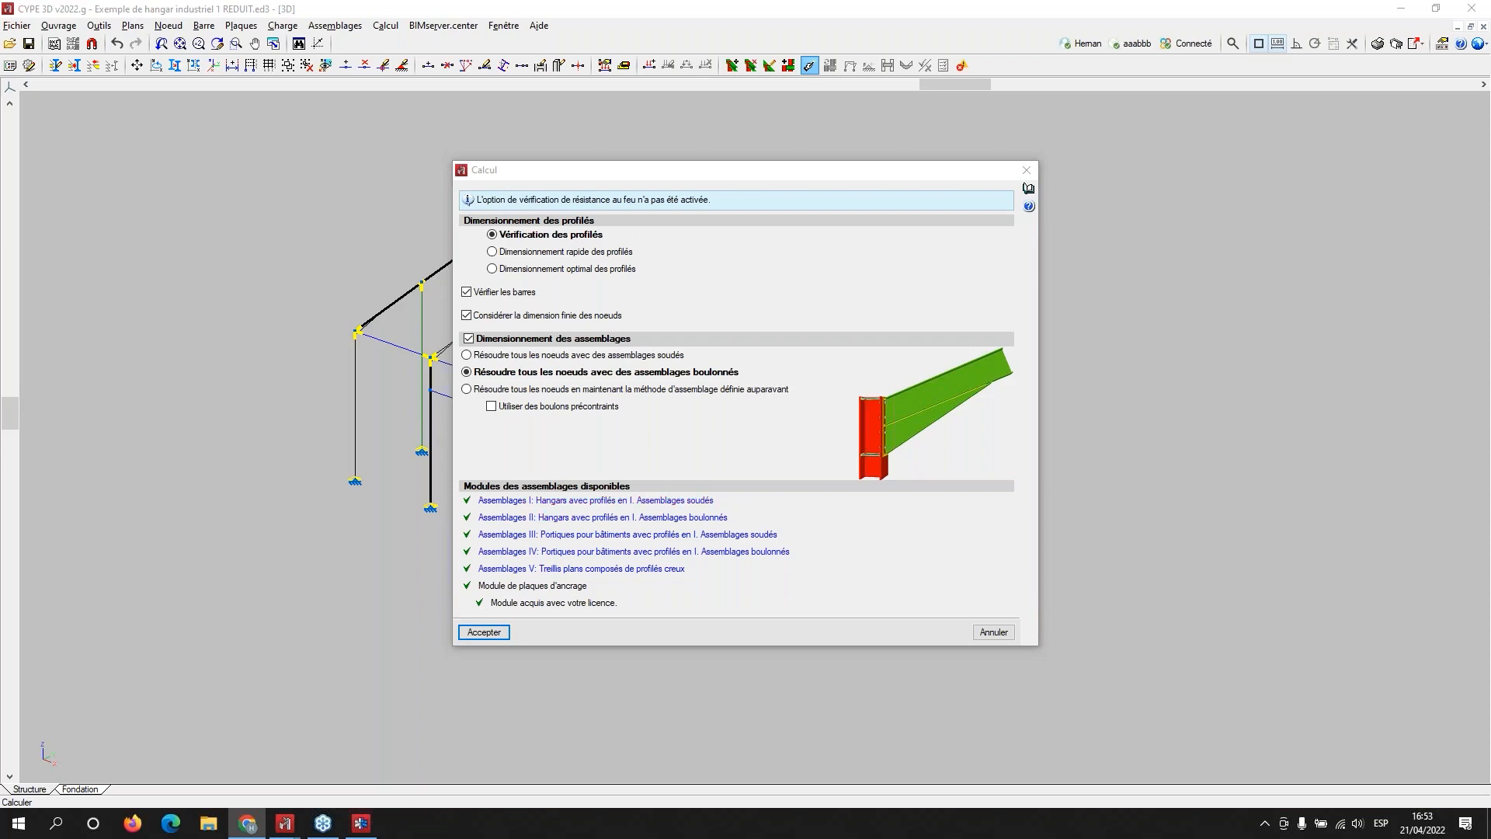
pyautogui.click(571, 504)
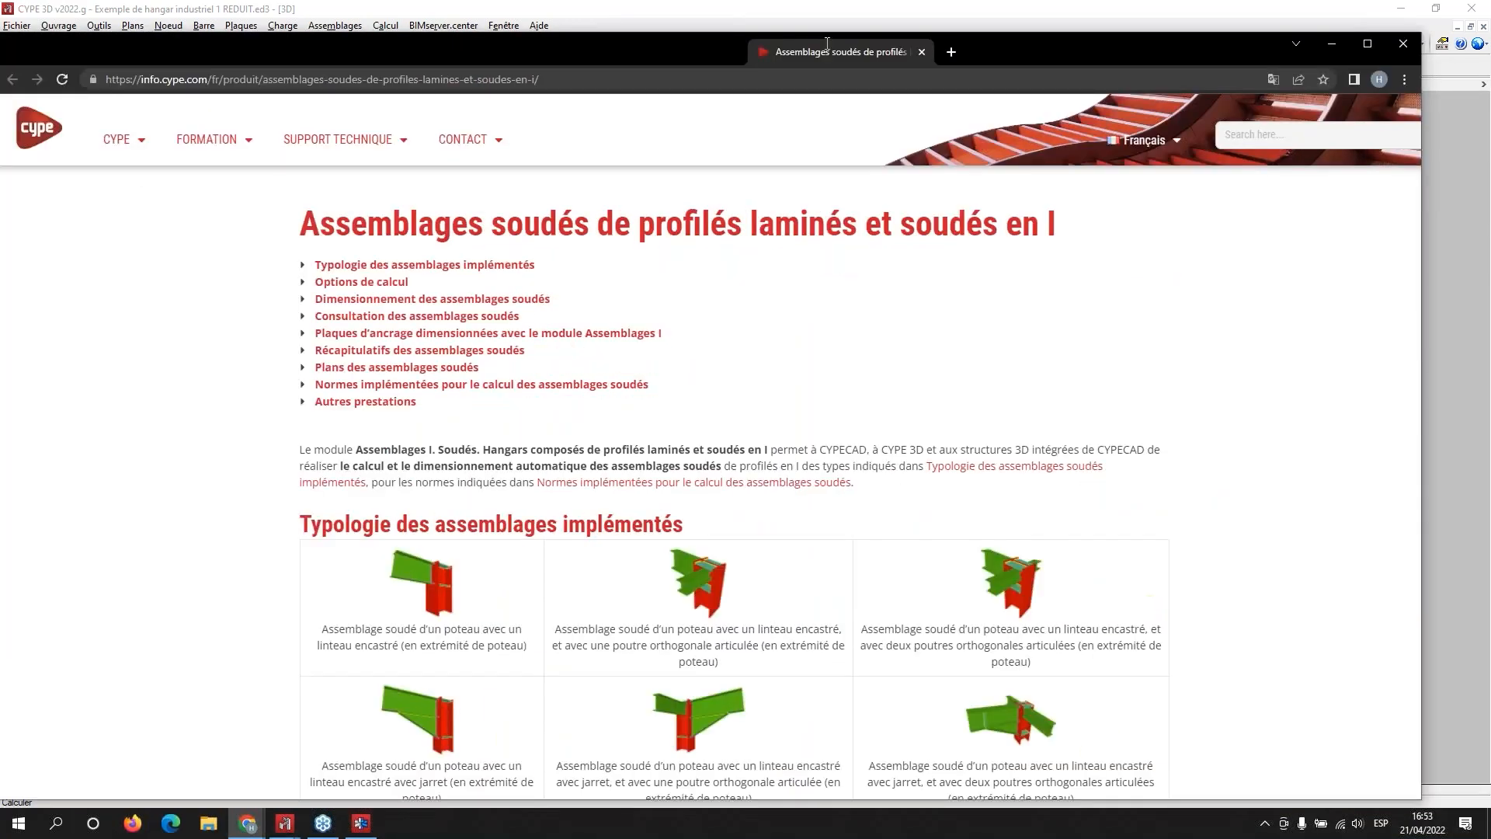
pyautogui.moveTo(827, 44); pyautogui.dragTo(877, 22)
pyautogui.doubleClick(961, 19)
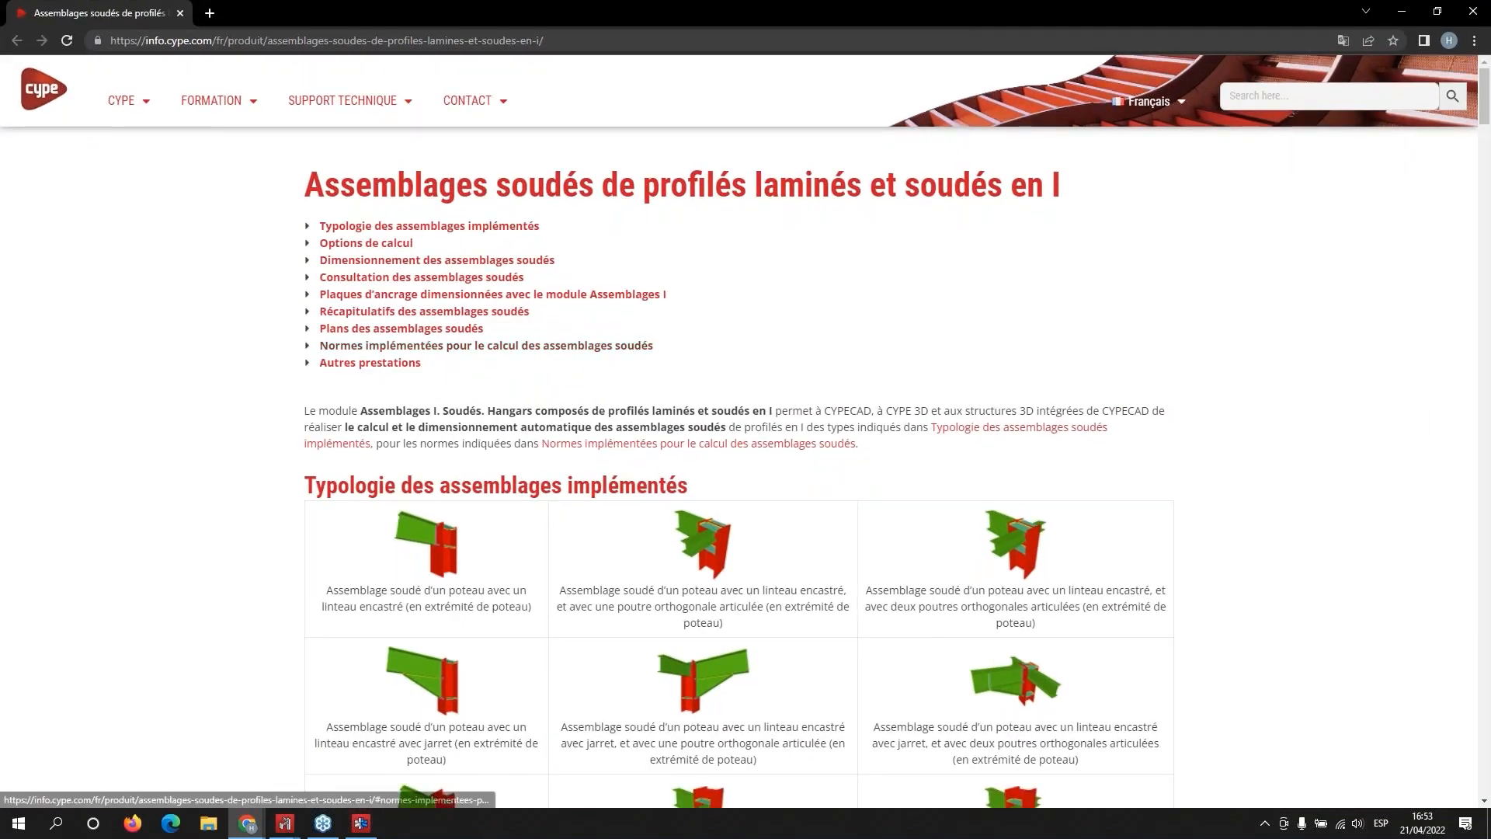
pyautogui.scroll(-3, 571, 561)
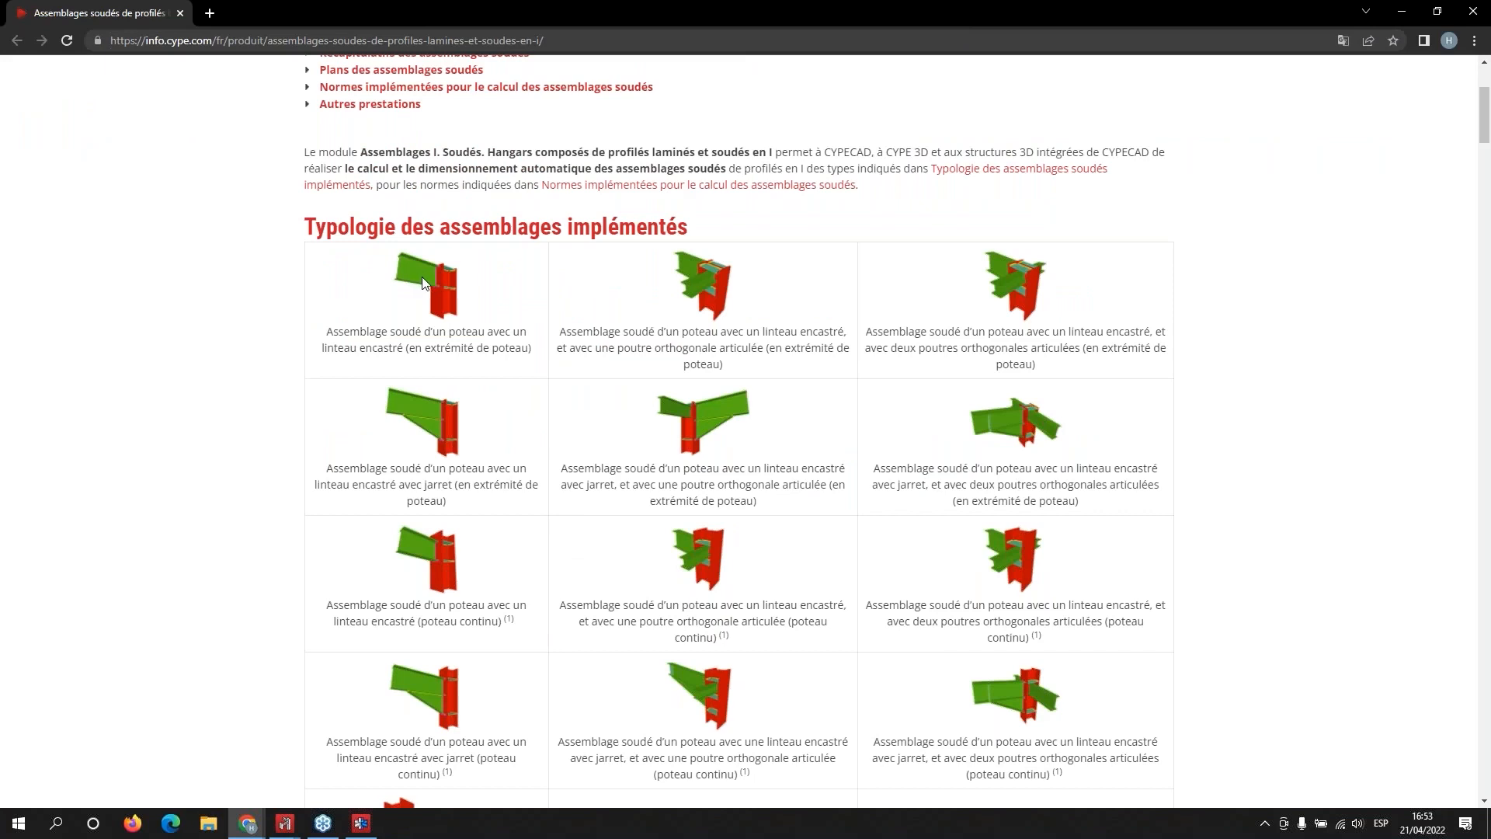
pyautogui.scroll(-3, 917, 491)
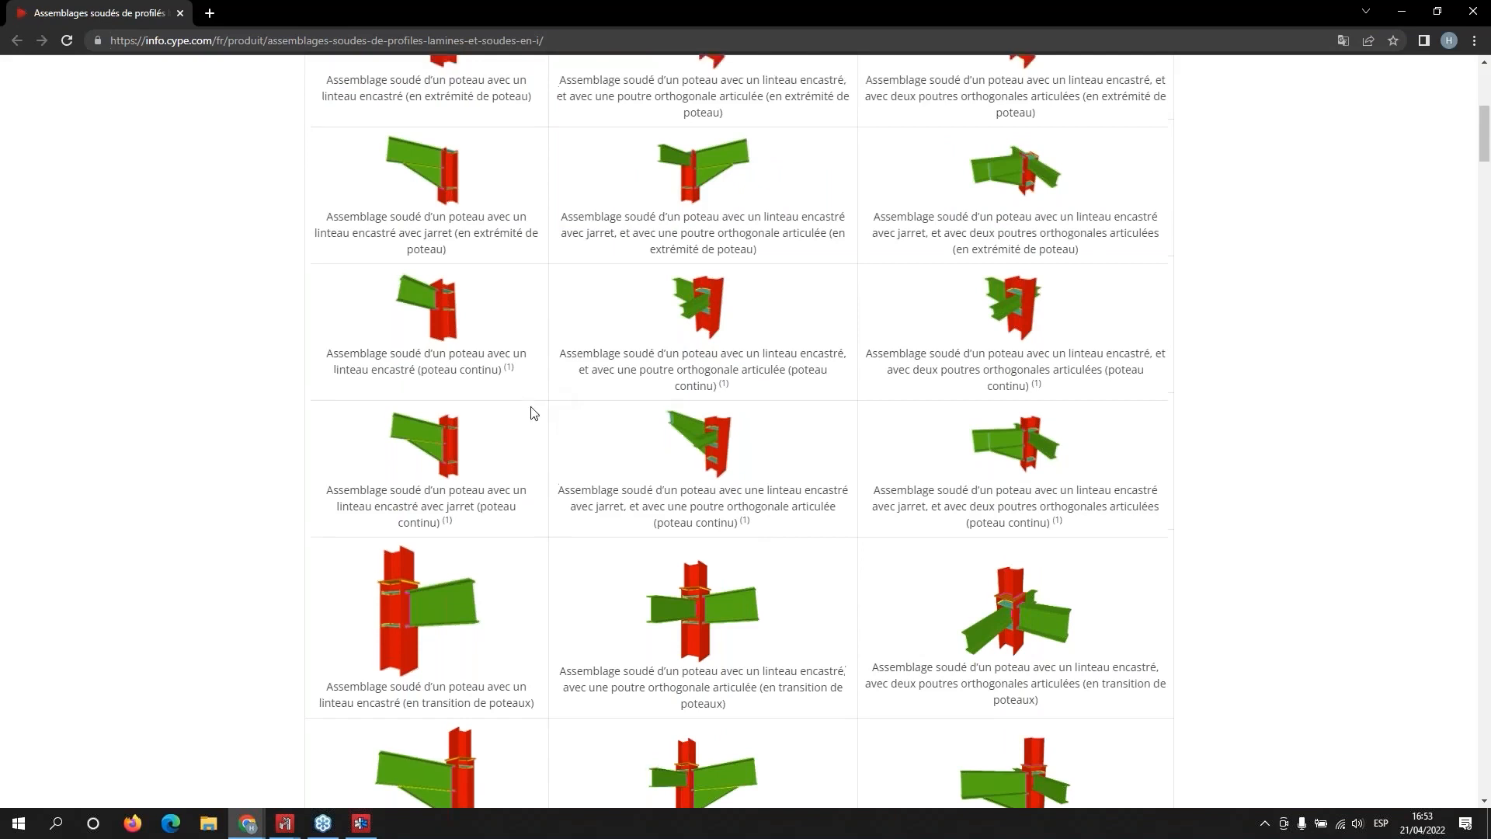
pyautogui.scroll(3, 533, 412)
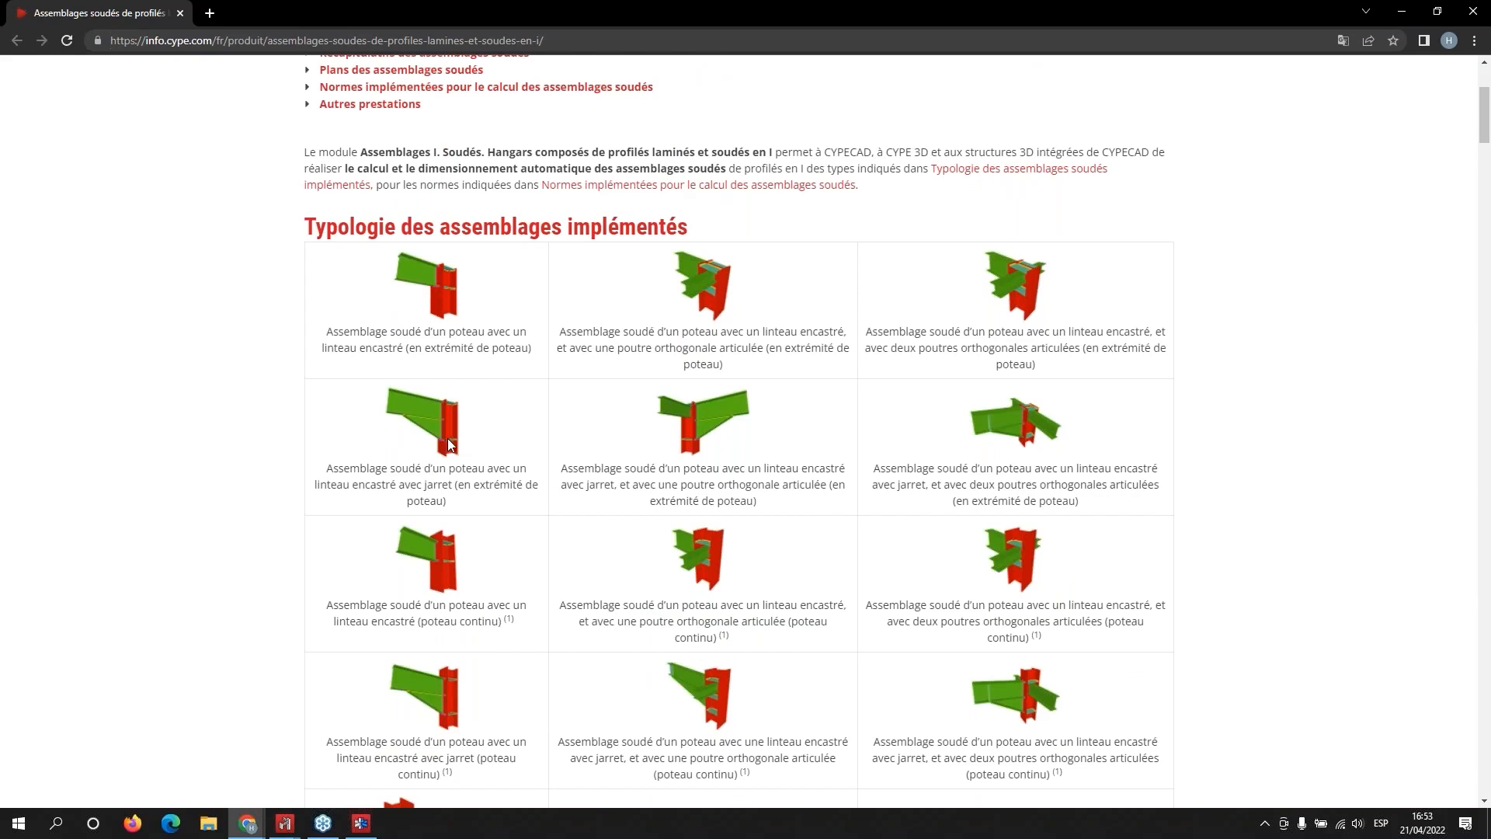
pyautogui.click(1473, 14)
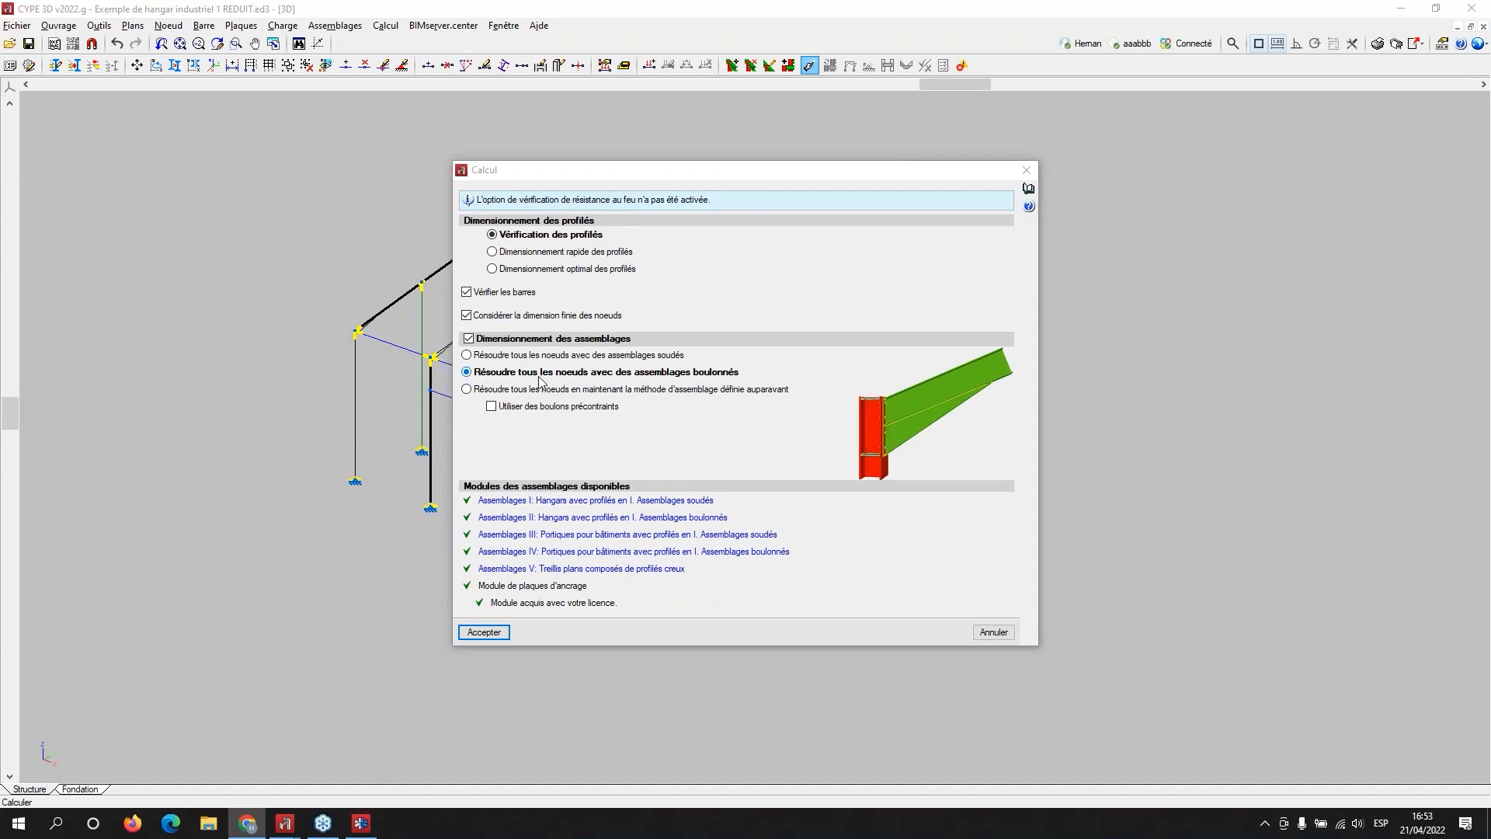
# Step: Run the calculation with profile verification and all nodes resolved with bolted connections, accepting default values for missing buckling parameters
pyautogui.click(479, 631)
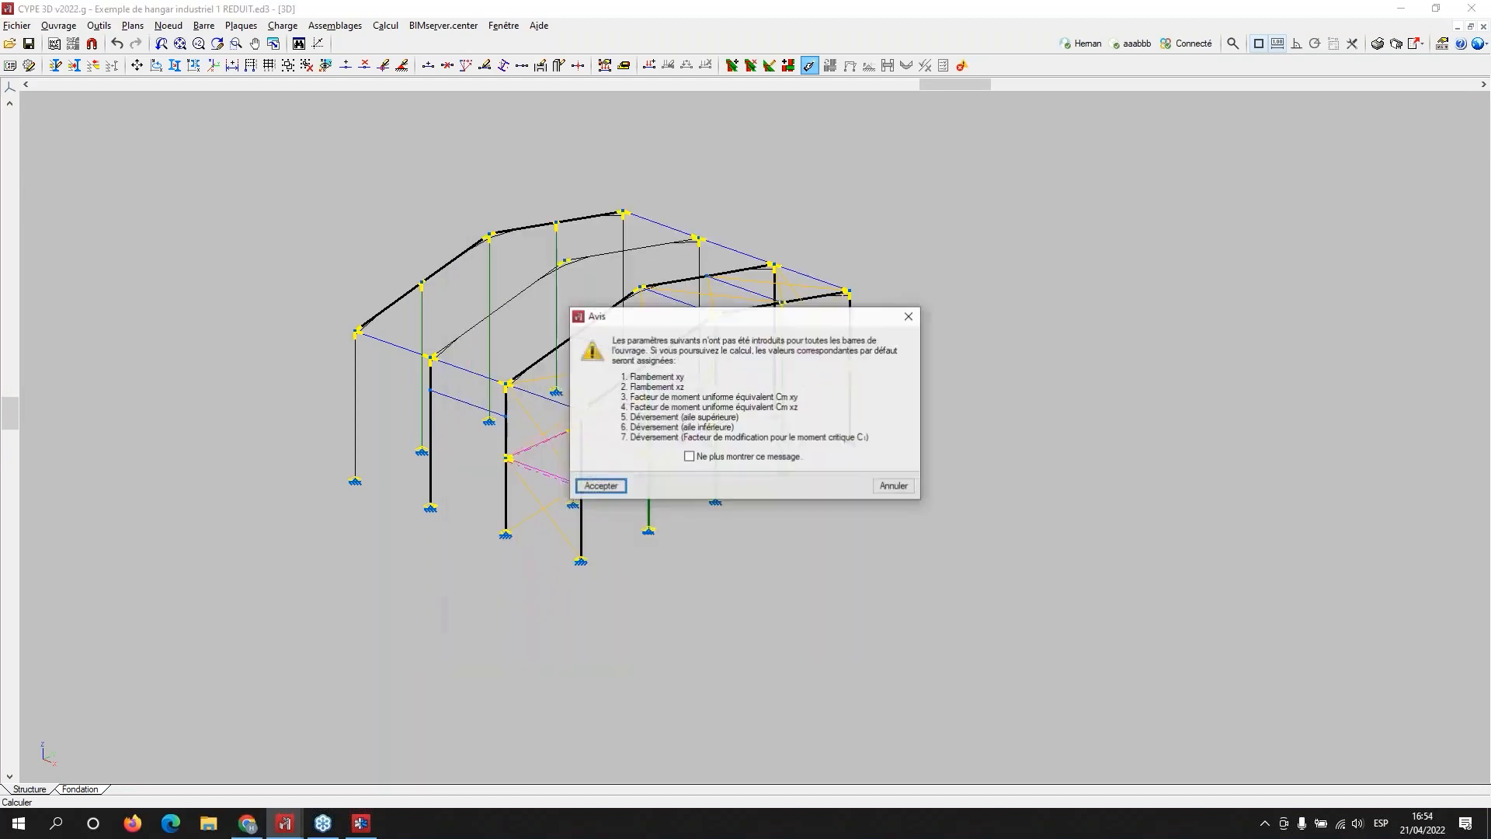
pyautogui.click(601, 486)
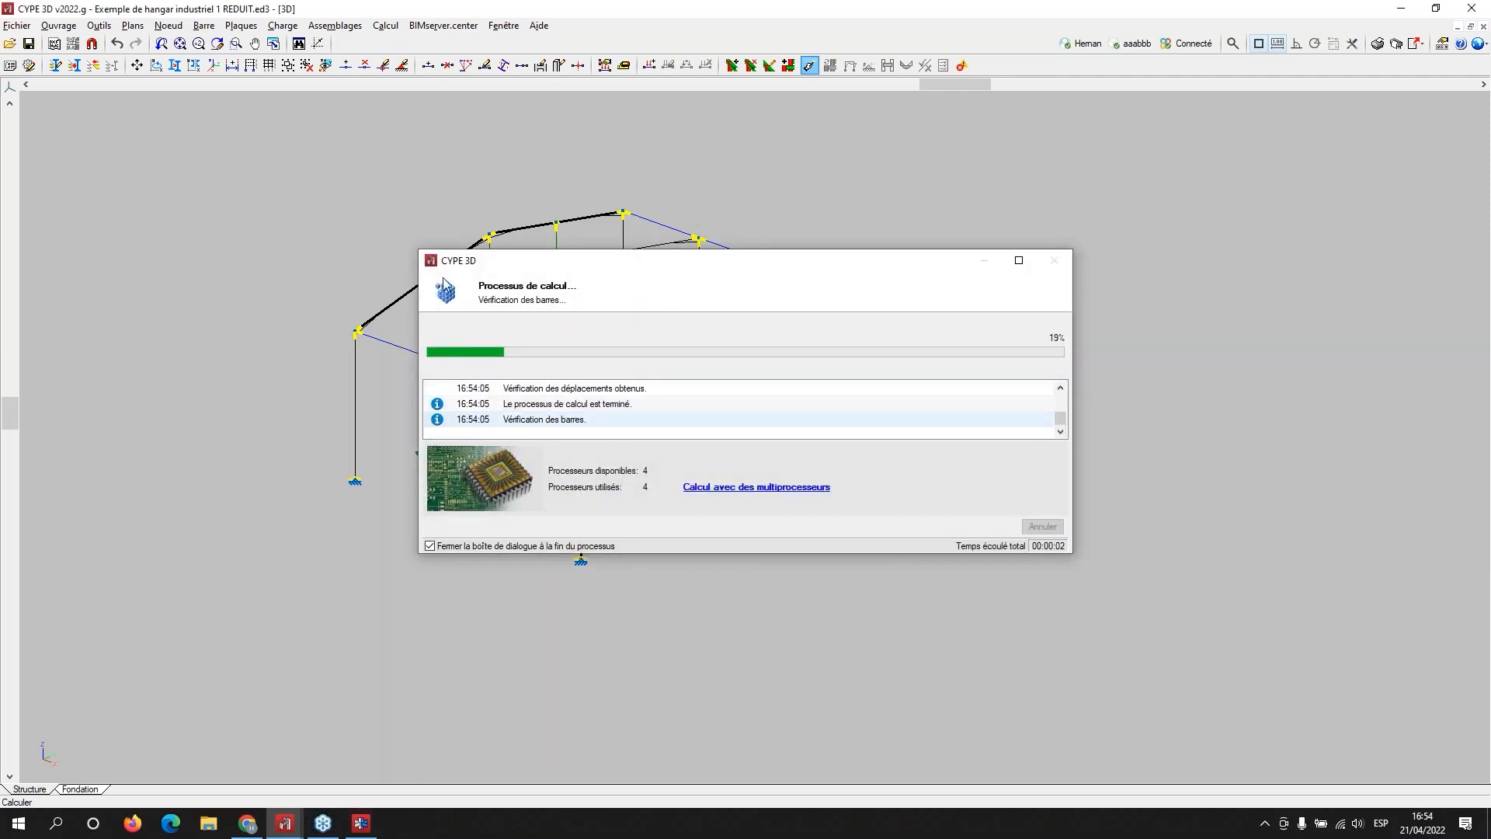
pyautogui.moveTo(536, 264); pyautogui.dragTo(883, 375)
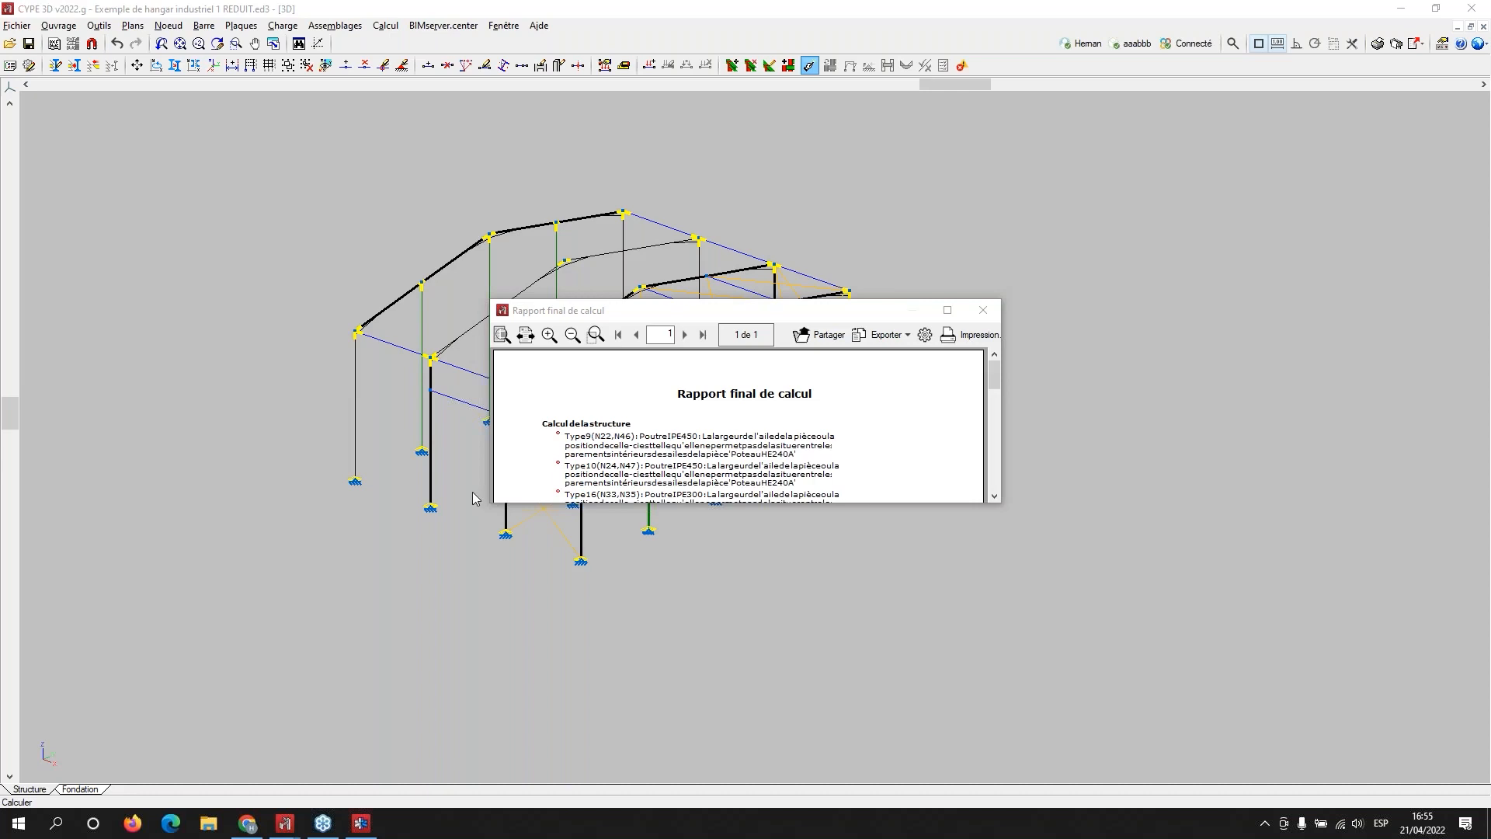
# Step: Reposition and enlarge the final calculation report to read its list of connection problems
pyautogui.moveTo(779, 313); pyautogui.dragTo(583, 192)
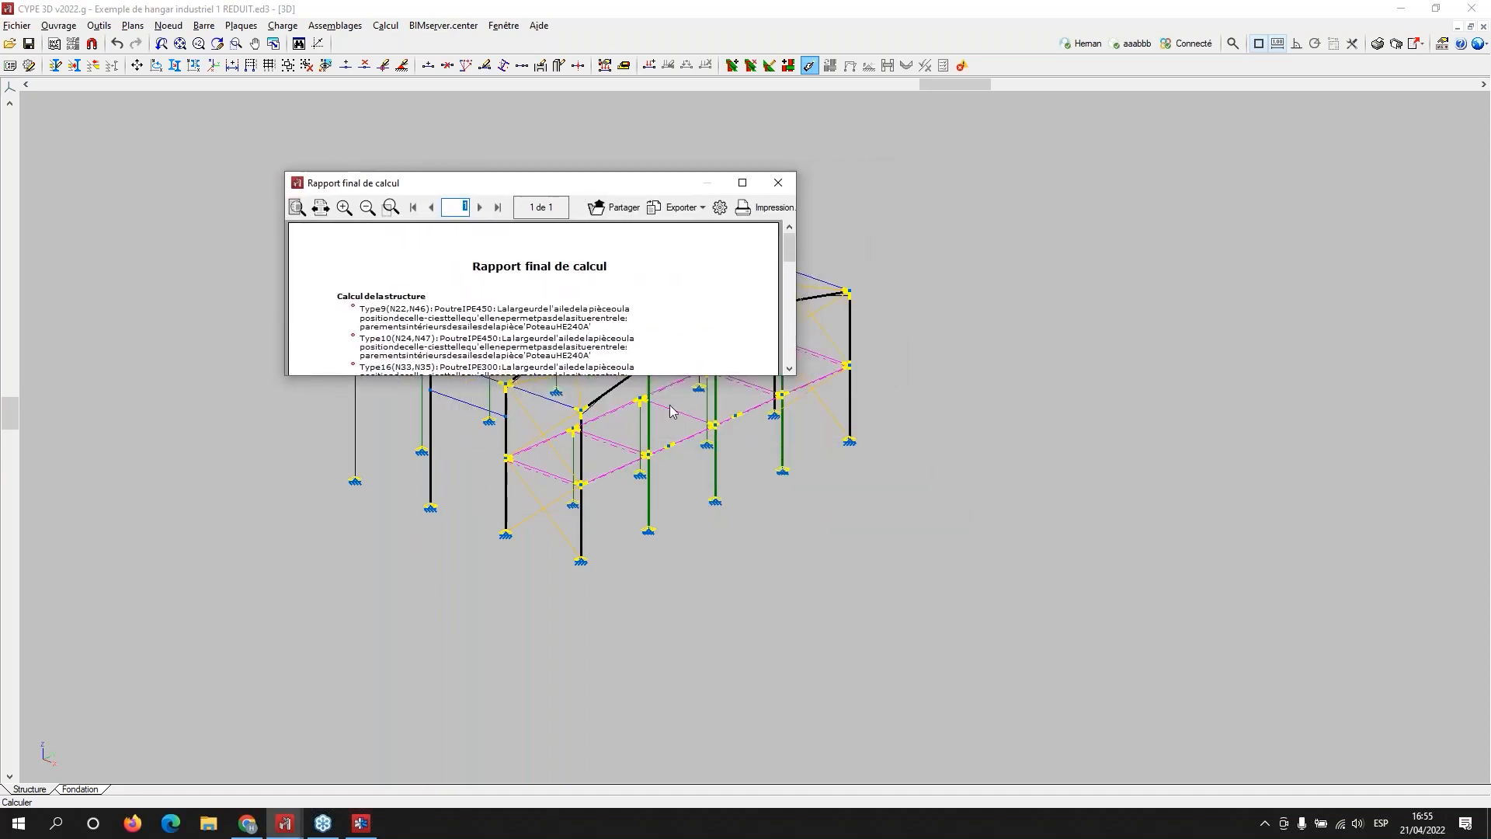
pyautogui.moveTo(675, 376); pyautogui.dragTo(652, 605)
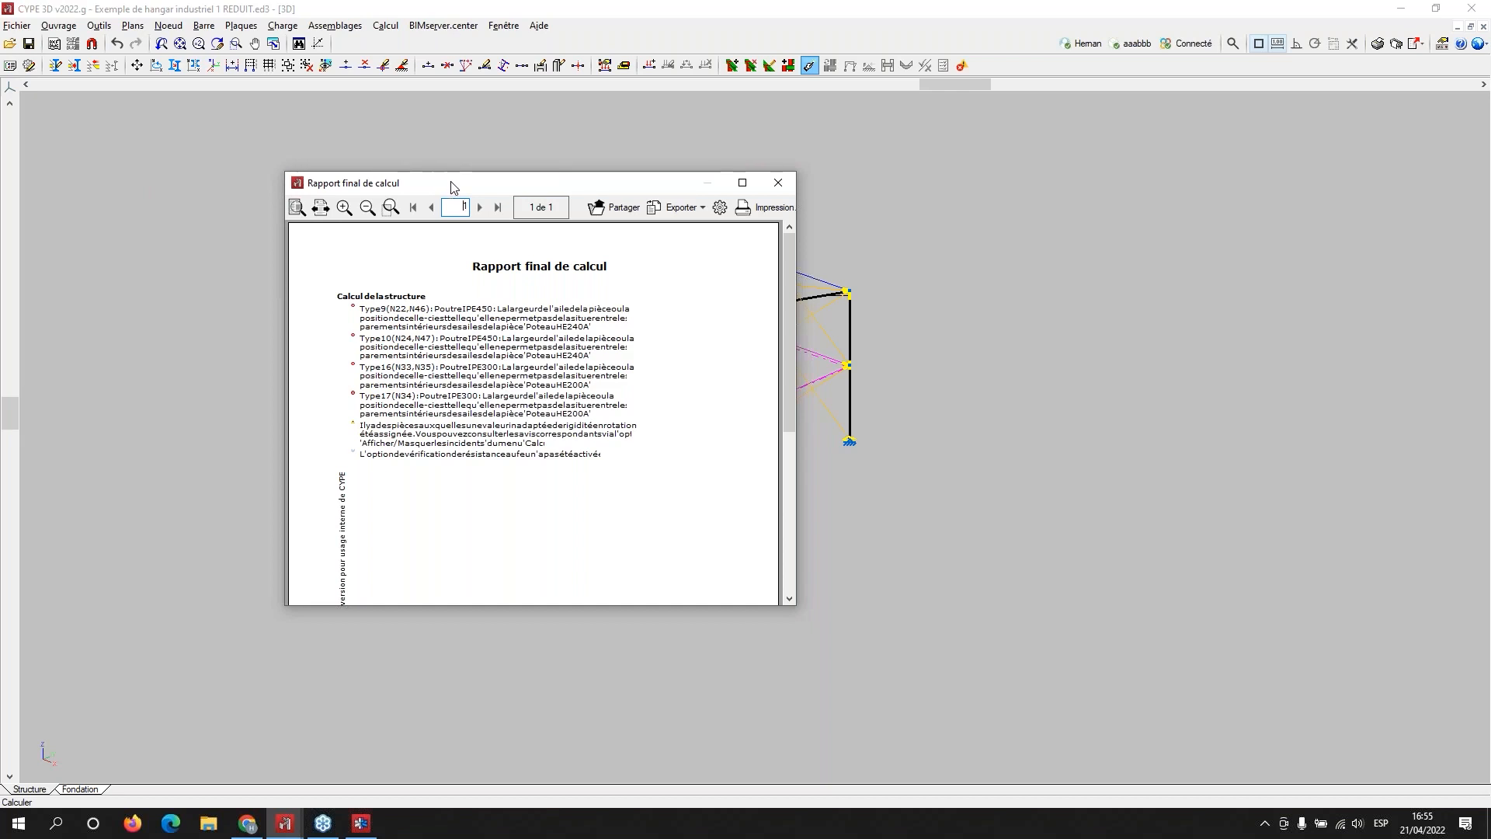
# Step: Close the final calculation report and return to the hangar's 3D view
pyautogui.moveTo(451, 183); pyautogui.dragTo(452, 183)
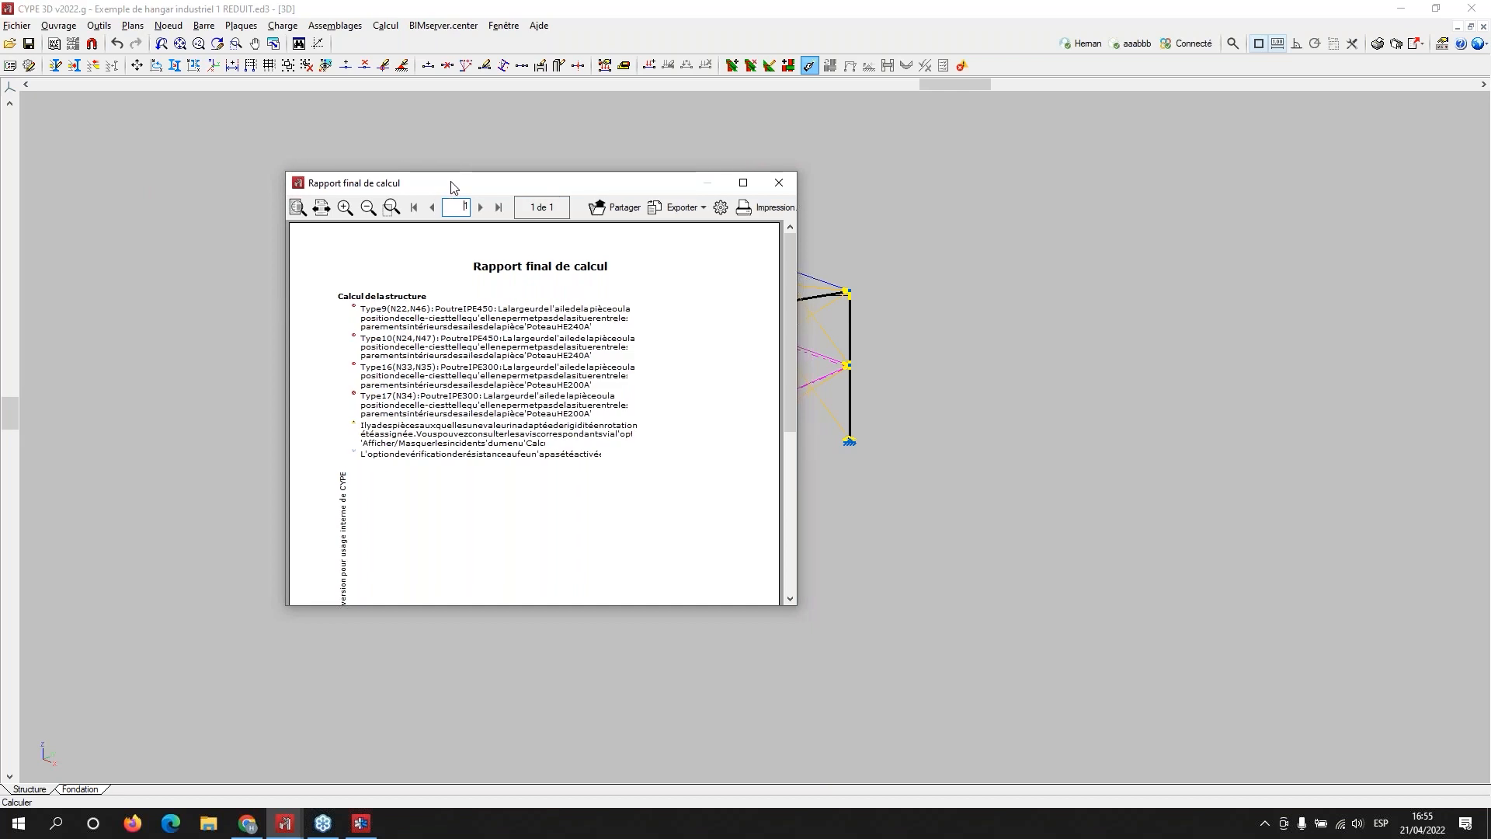
pyautogui.click(779, 189)
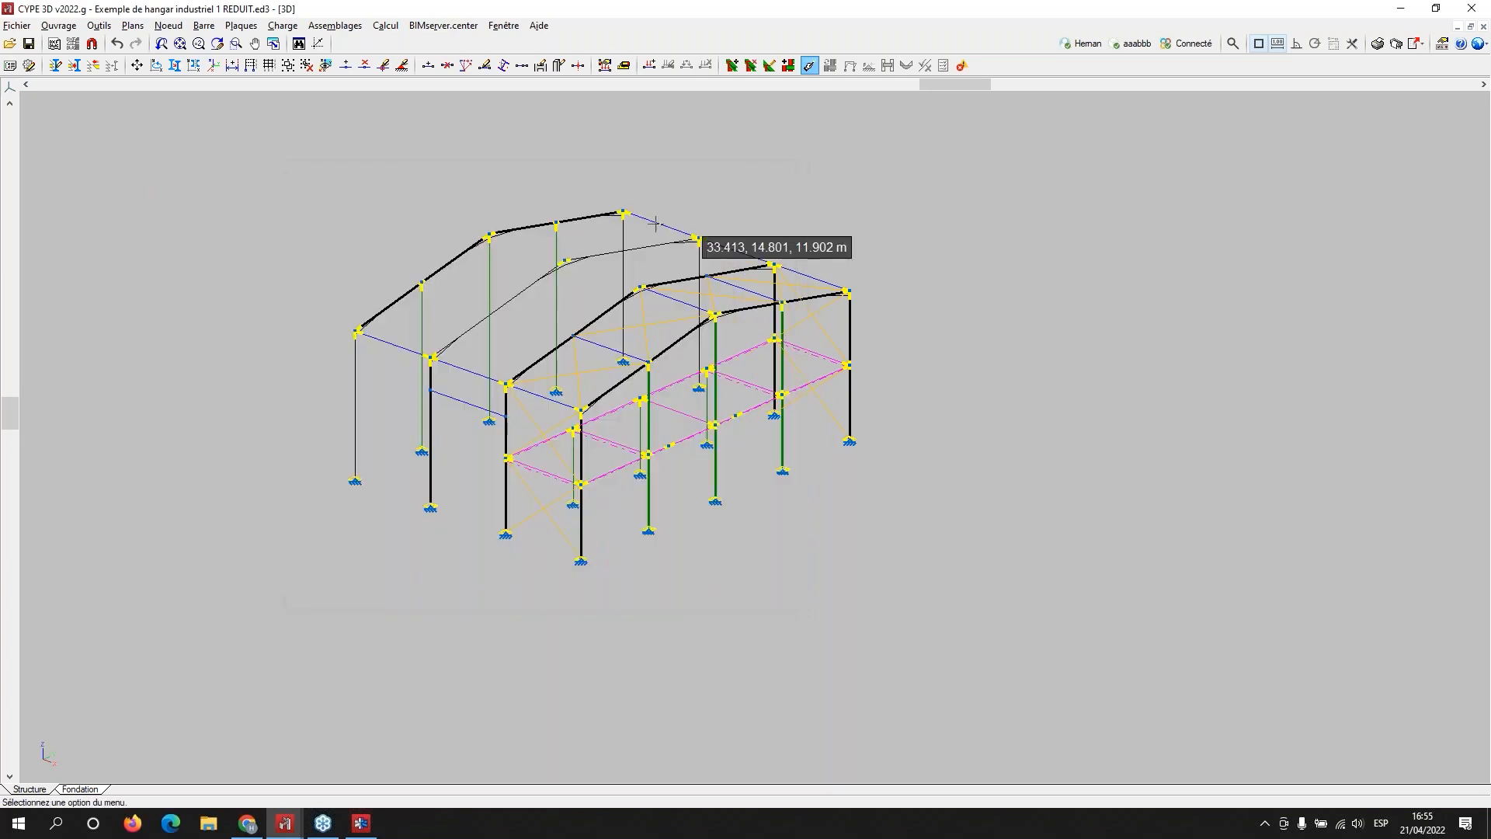
pyautogui.scroll(3, 824, 310)
pyautogui.scroll(2, 823, 222)
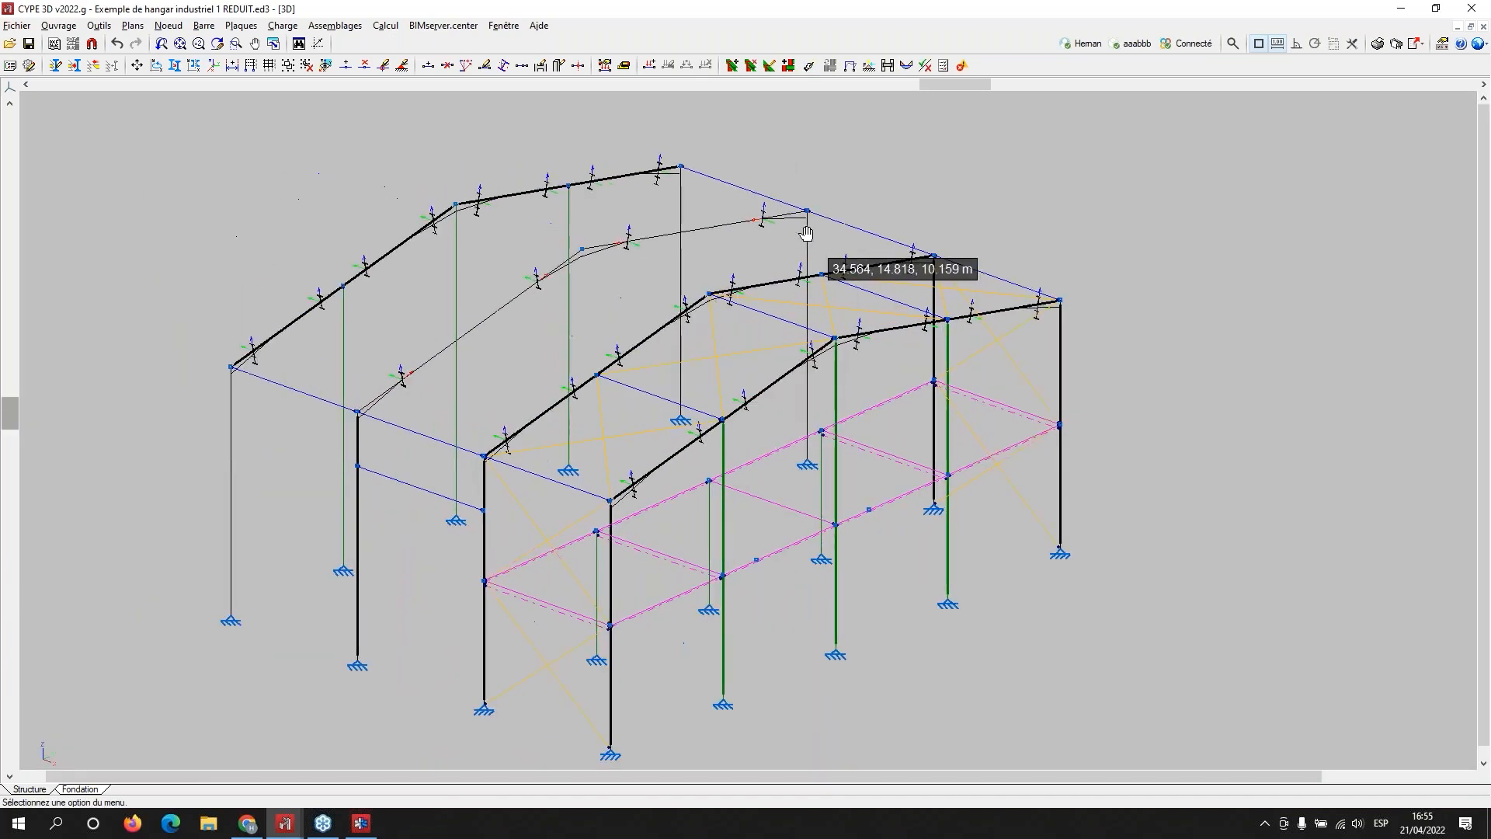
# Step: Open the Type 5 connection at the head of an HE 340 A column for editing
pyautogui.click(332, 30)
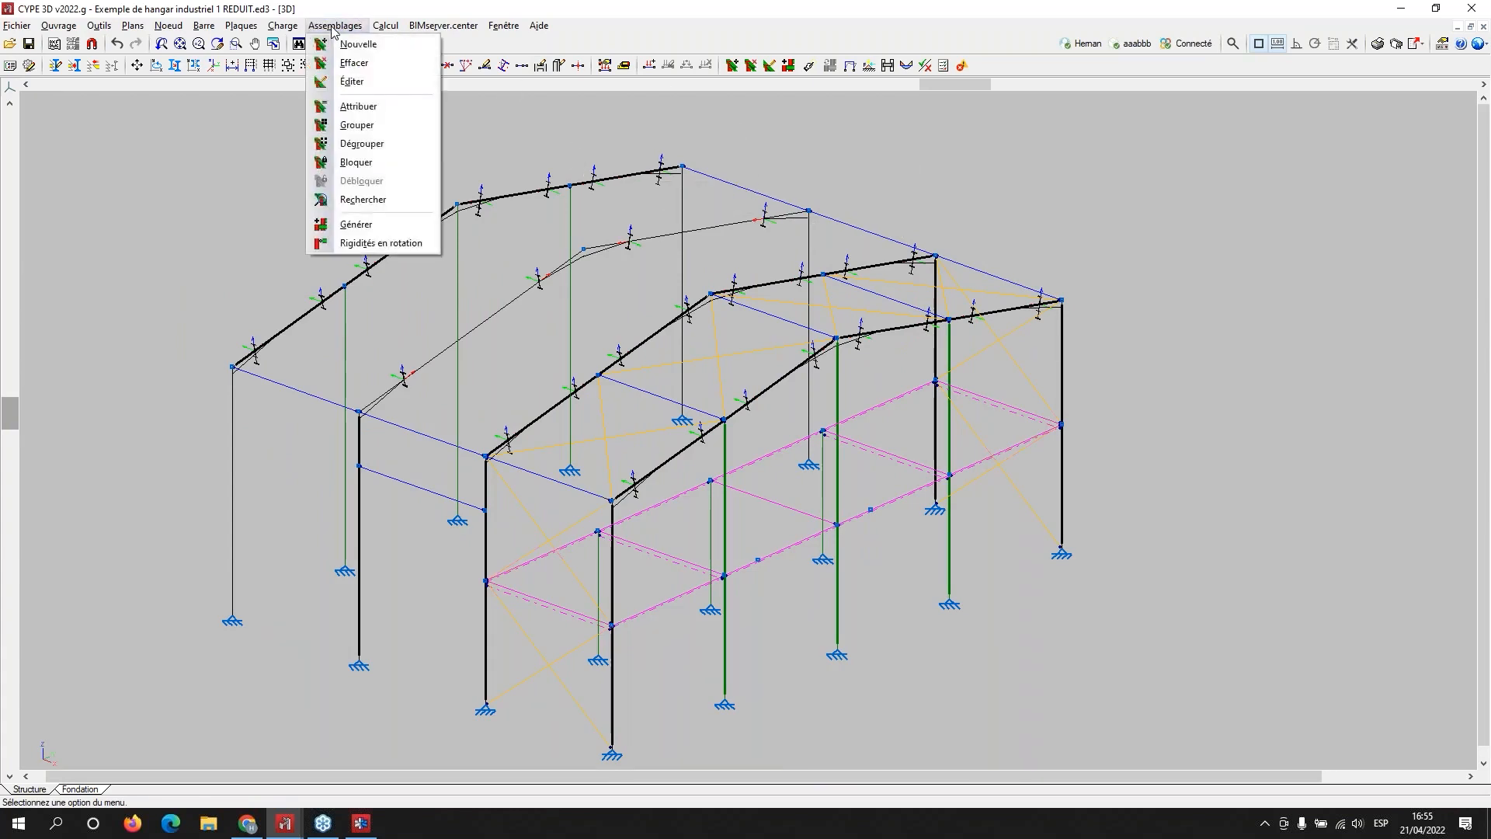
pyautogui.moveTo(392, 29)
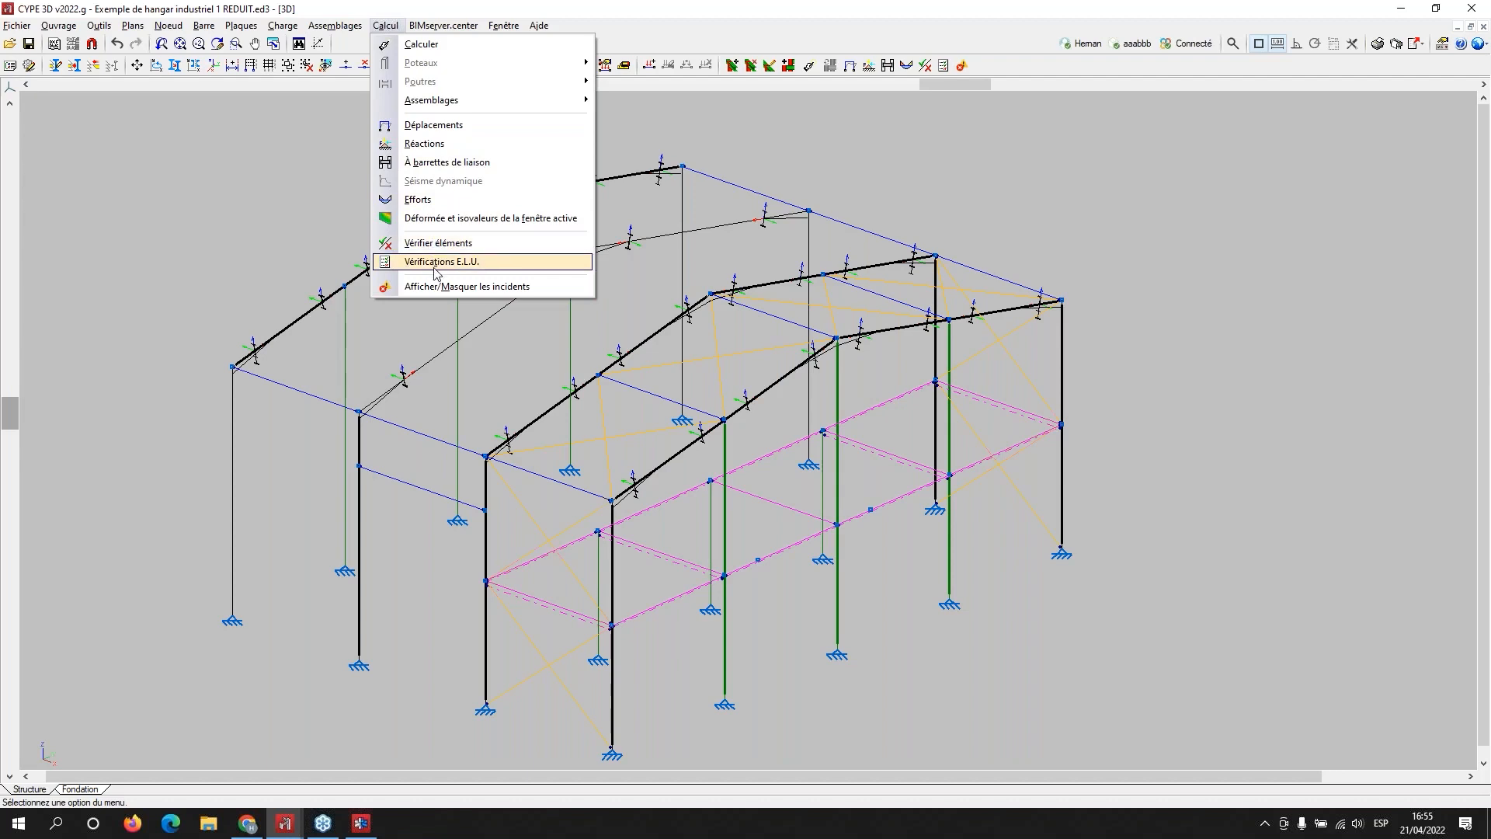
pyautogui.moveTo(339, 23)
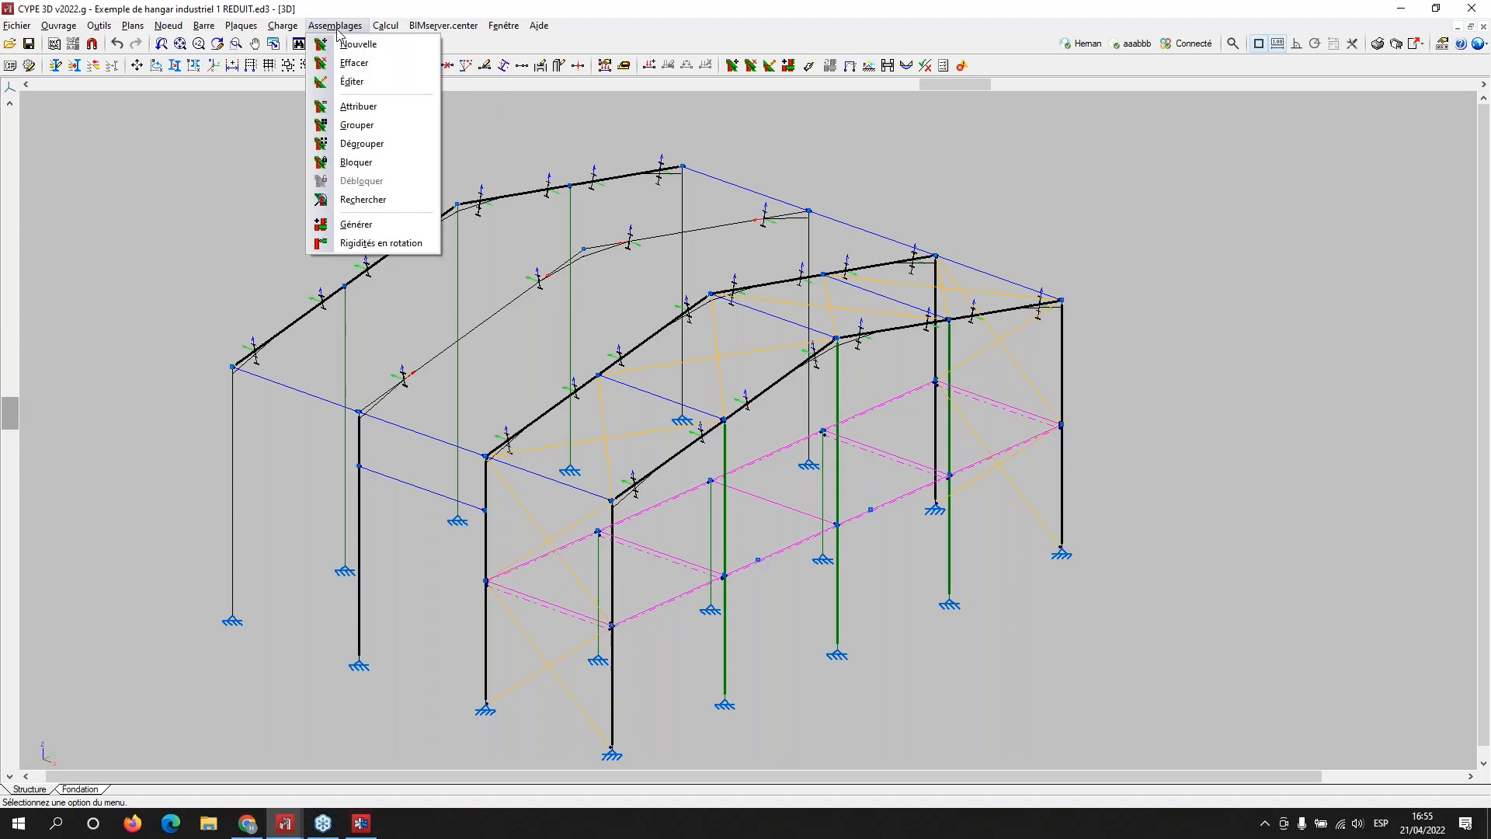
pyautogui.click(345, 85)
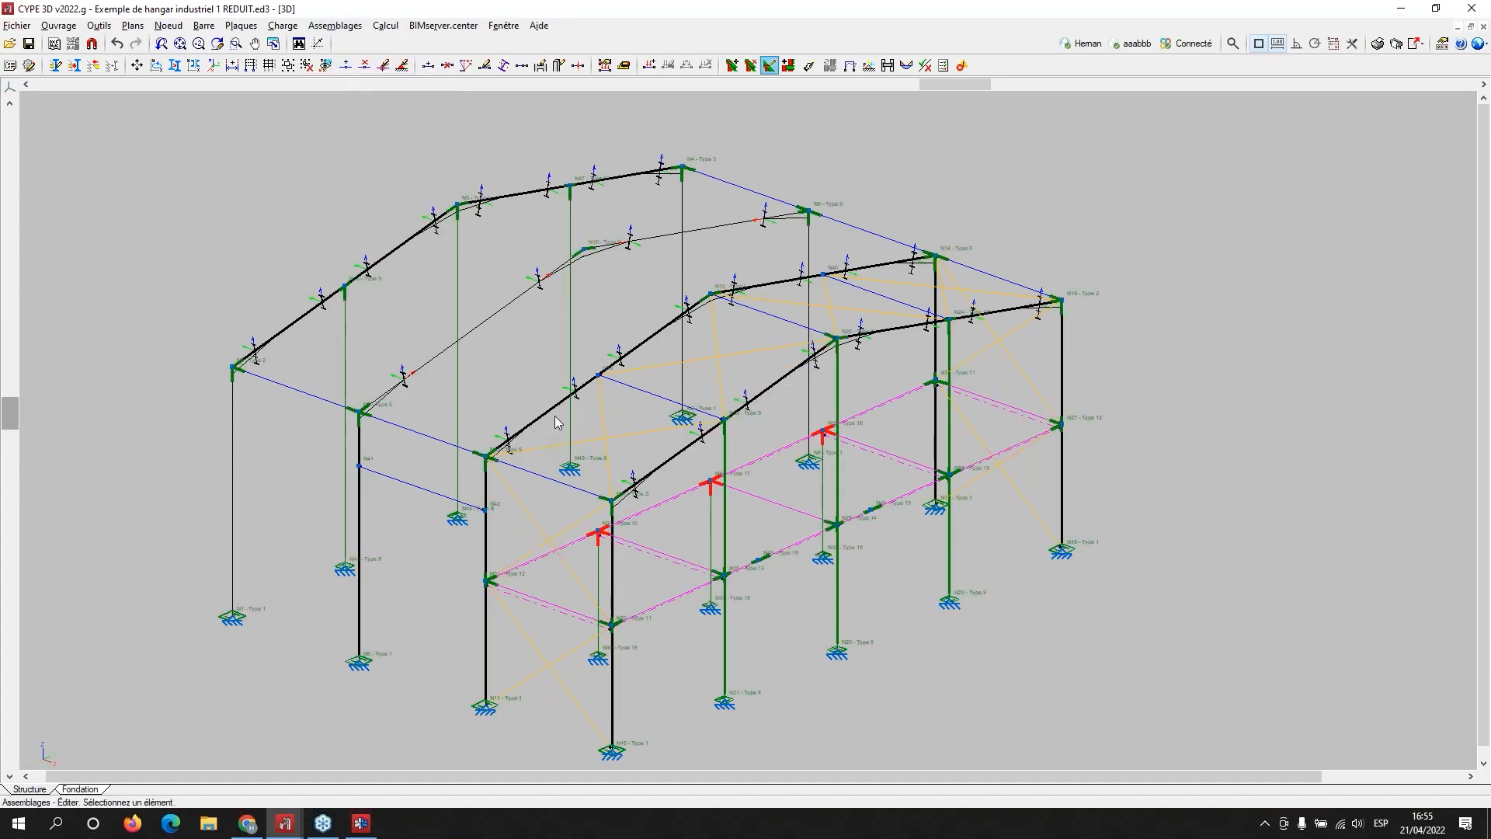
pyautogui.click(503, 455)
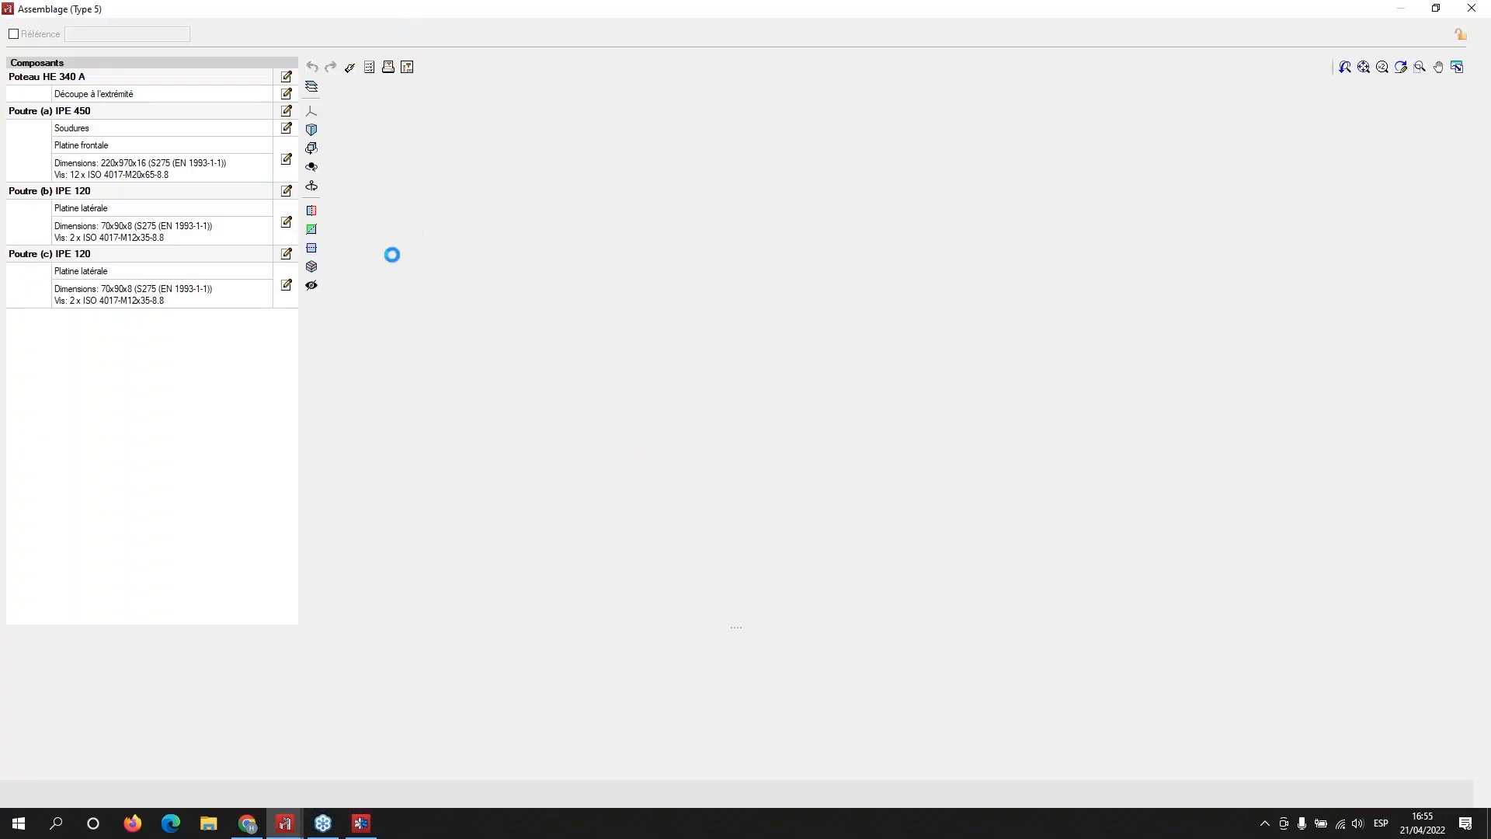
# Step: Examine the 3D model of the connection, from the haunched IPE 450 beam's bolted end plate to the IPE 120 beam's side plate
pyautogui.scroll(1, 768, 329)
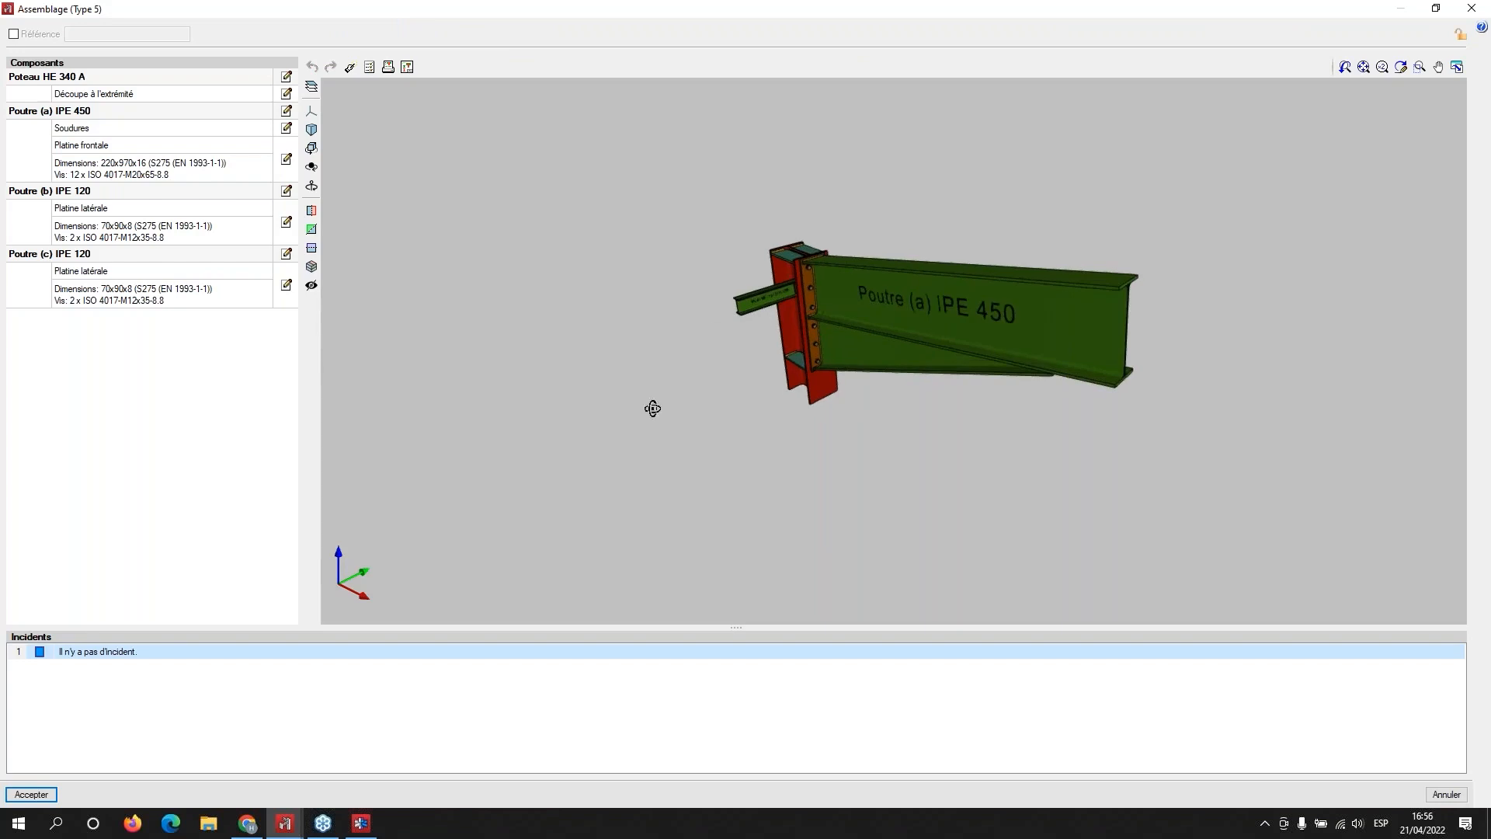
pyautogui.keyDown('shift'); pyautogui.moveTo(652, 408); pyautogui.dragTo(794, 393, button='middle'); pyautogui.keyUp('shift')
pyautogui.scroll(2, 1021, 244)
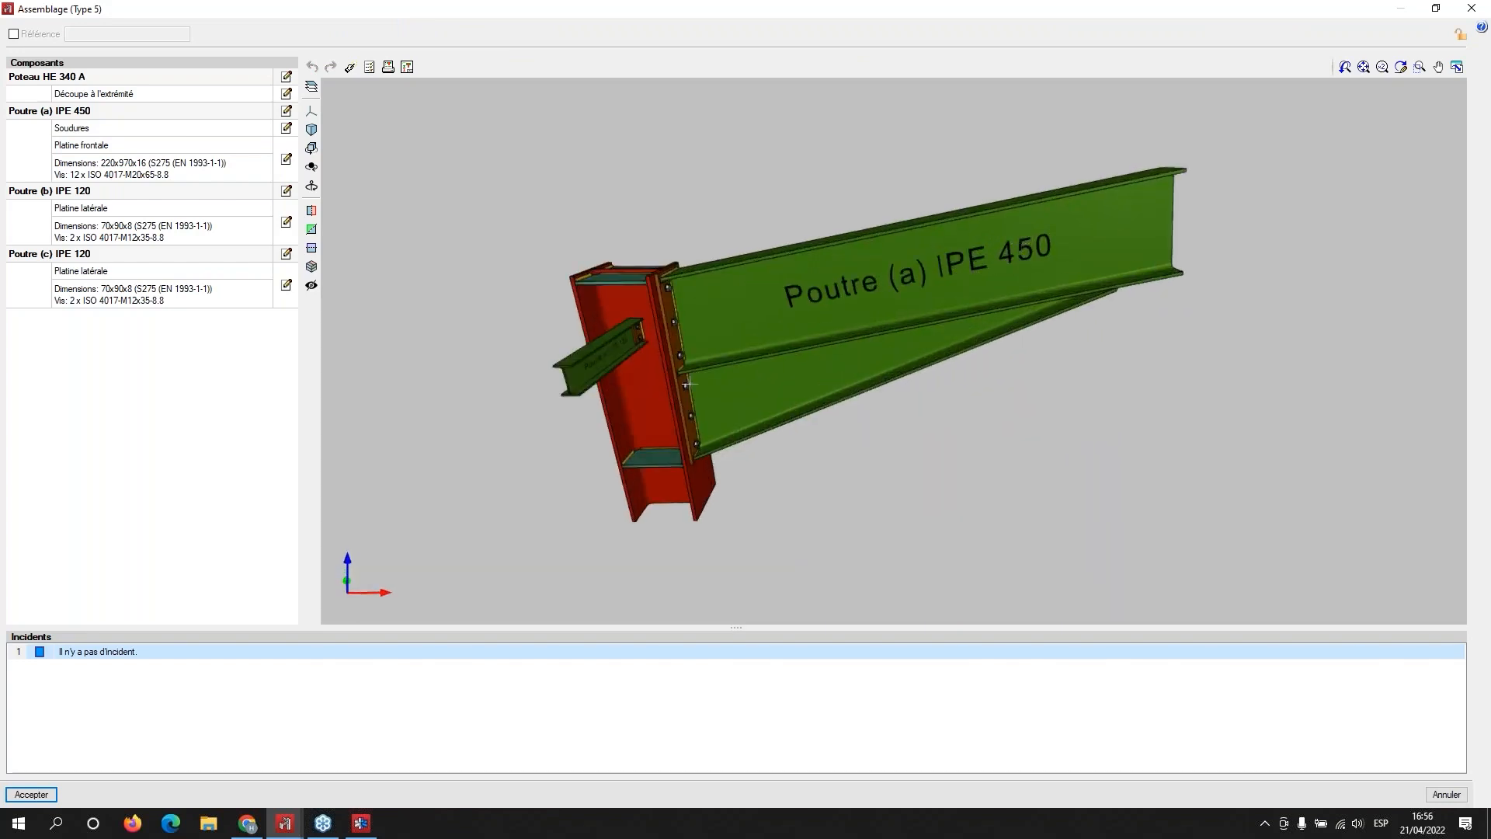
pyautogui.keyDown('shift'); pyautogui.moveTo(855, 455); pyautogui.dragTo(811, 420, button='middle'); pyautogui.keyUp('shift')
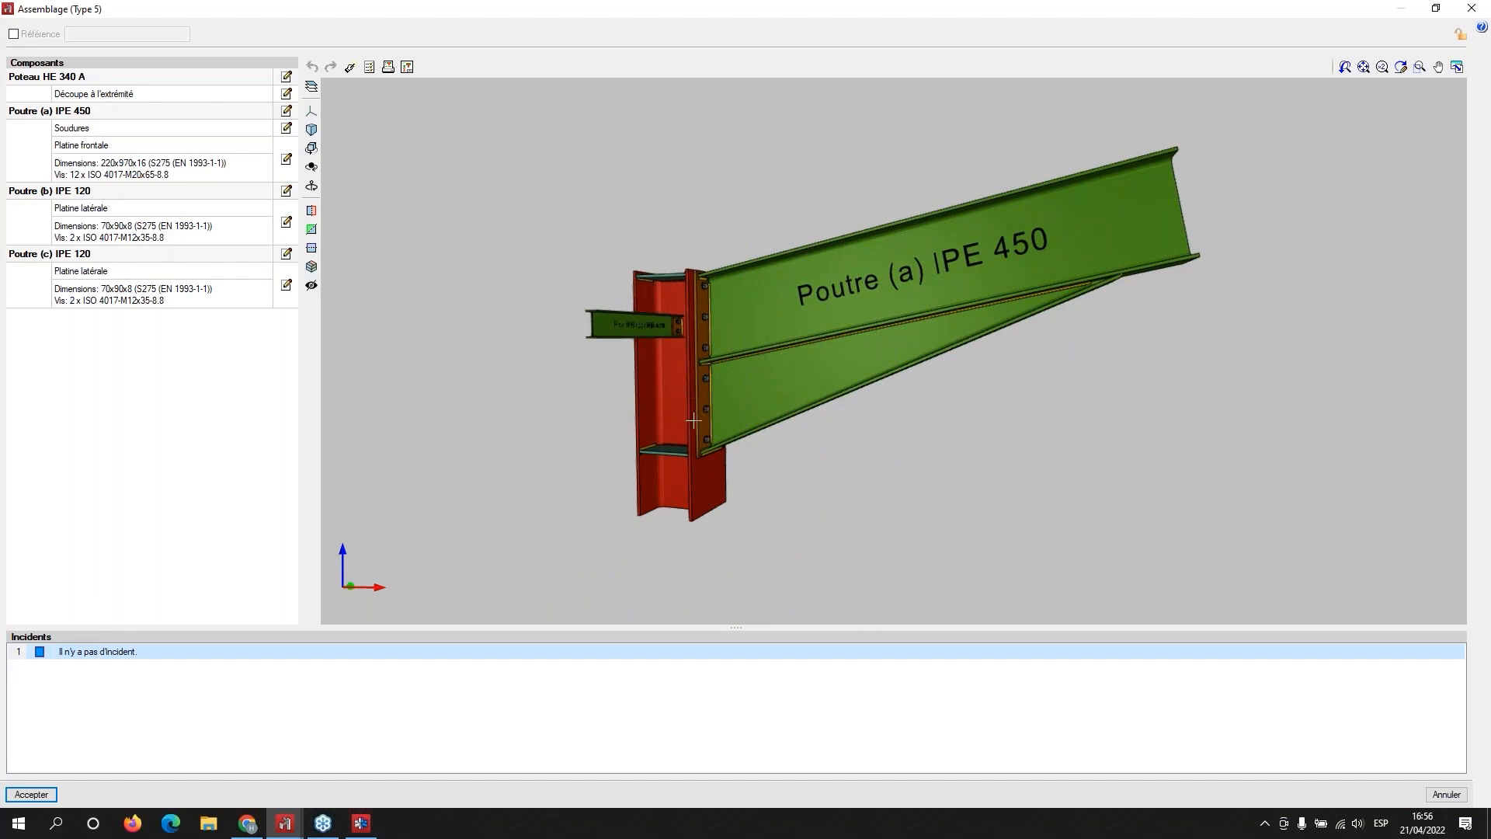
pyautogui.moveTo(699, 424)
pyautogui.keyDown('shift'); pyautogui.mouseDown(button='middle')
pyautogui.moveTo(841, 419)
pyautogui.moveTo(747, 440)
pyautogui.moveTo(563, 412)
pyautogui.moveTo(269, 416)
pyautogui.moveTo(741, 434)
pyautogui.mouseUp(button='middle'); pyautogui.keyUp('shift')
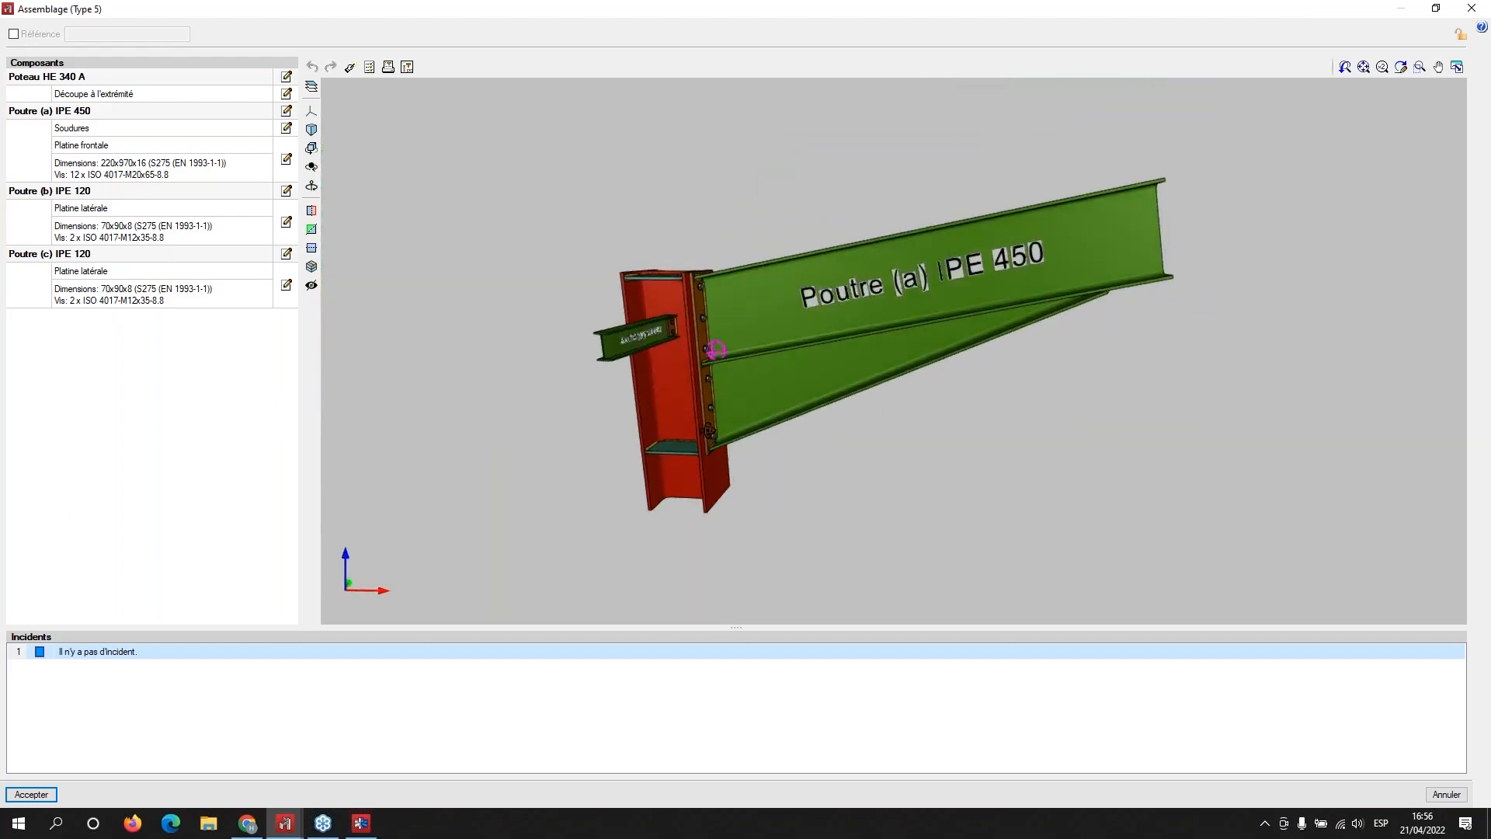
pyautogui.scroll(6, 706, 420)
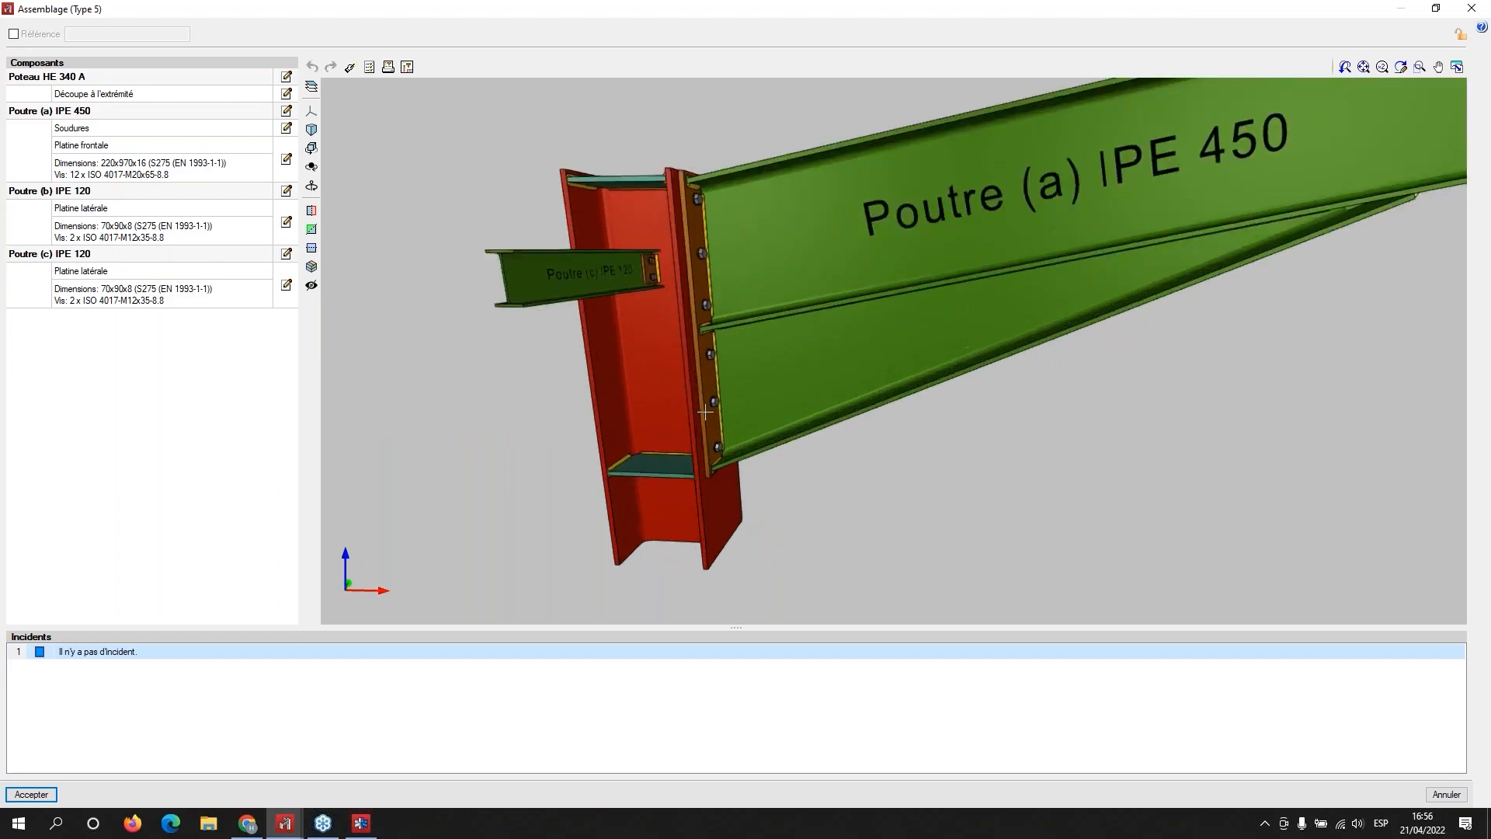
pyautogui.moveTo(703, 414); pyautogui.dragTo(703, 430, button='middle')
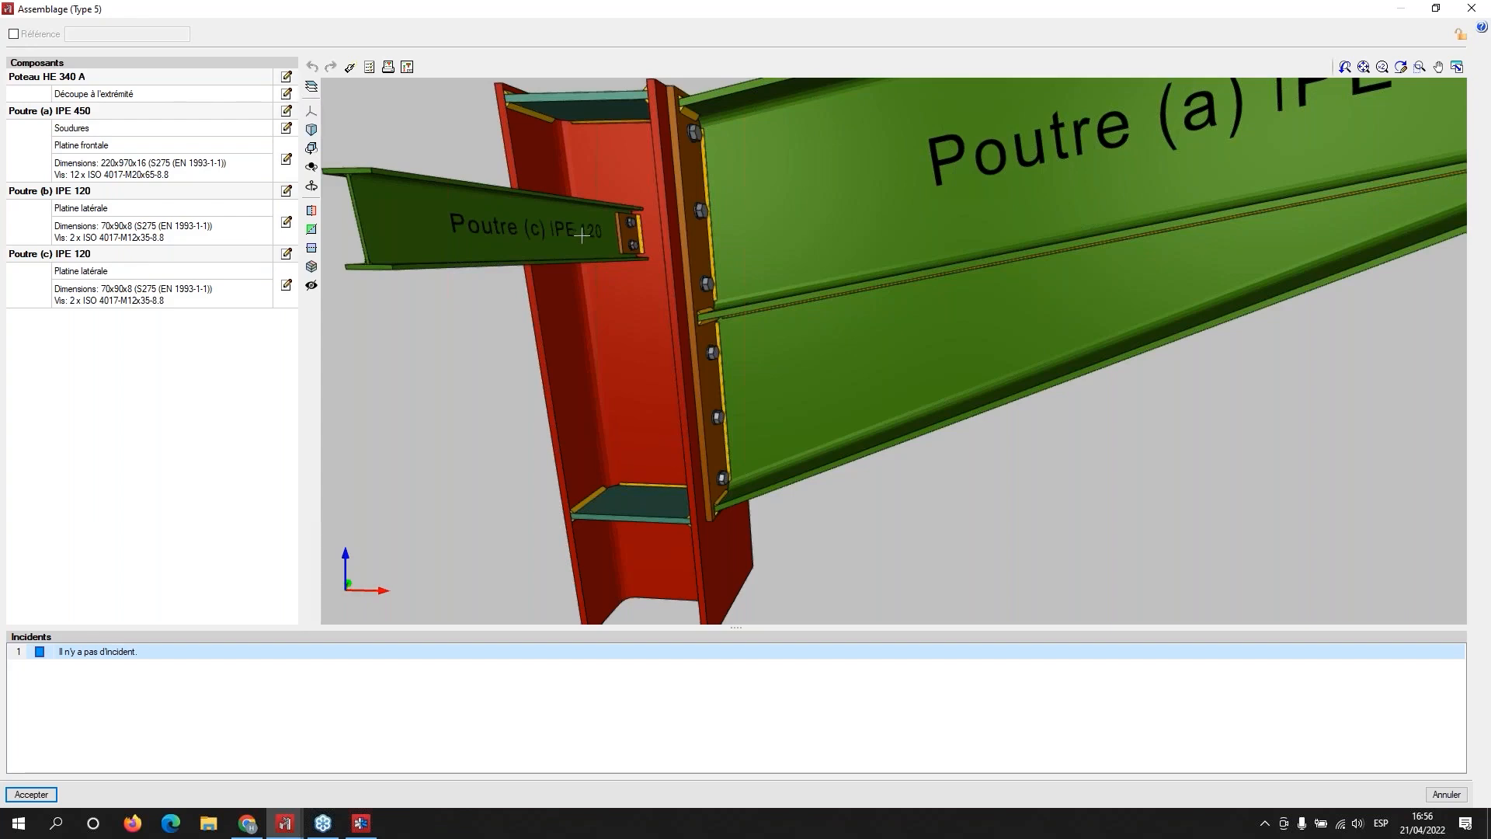
pyautogui.scroll(5, 724, 288)
pyautogui.moveTo(725, 288); pyautogui.dragTo(648, 181, button='middle')
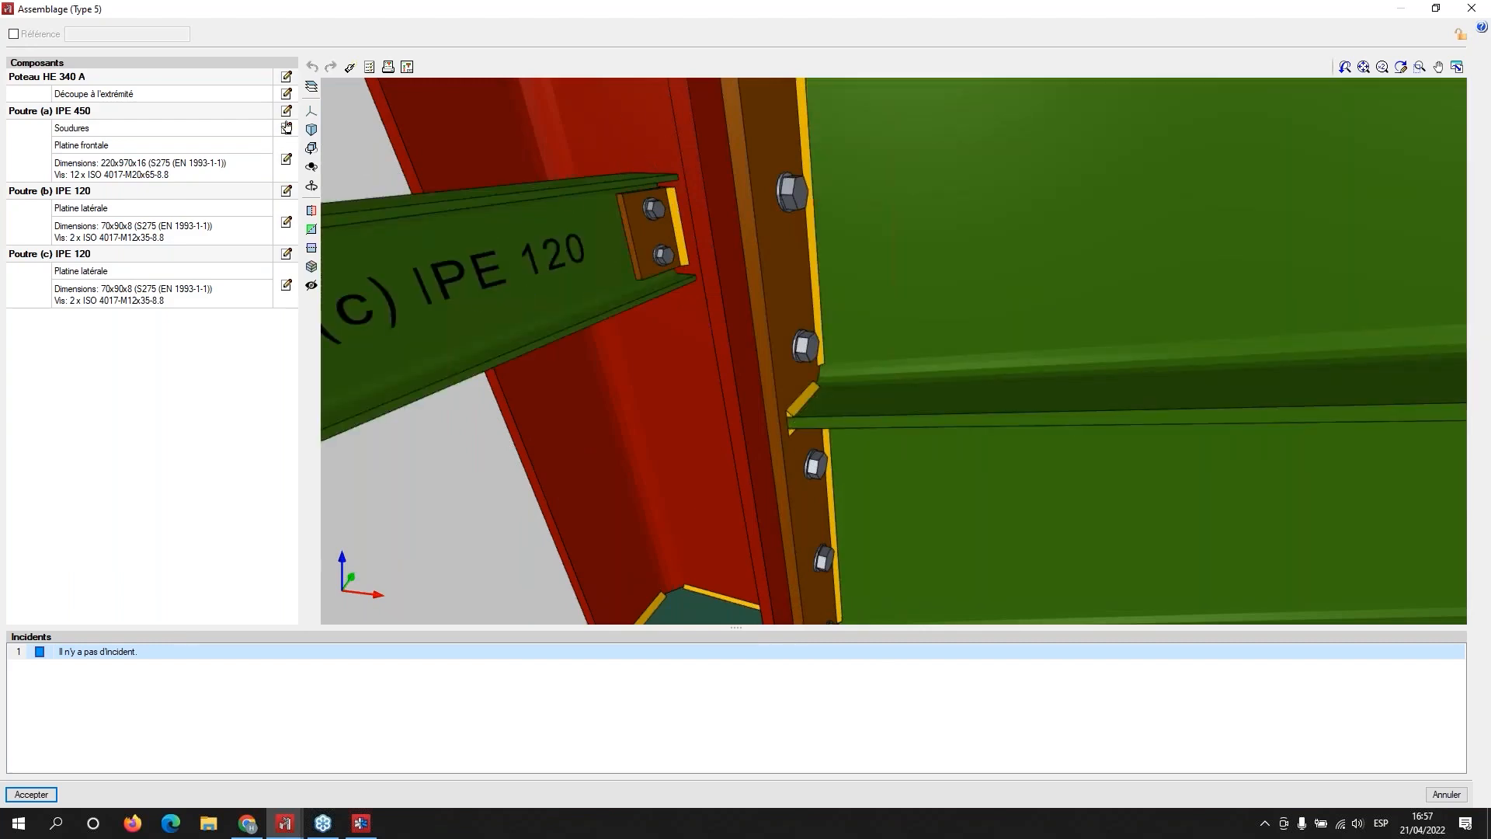
# Step: Review the HE 340 A column's end-cut options and the weld settings of the IPE 450 beam and its haunch, leaving them unchanged
pyautogui.click(287, 93)
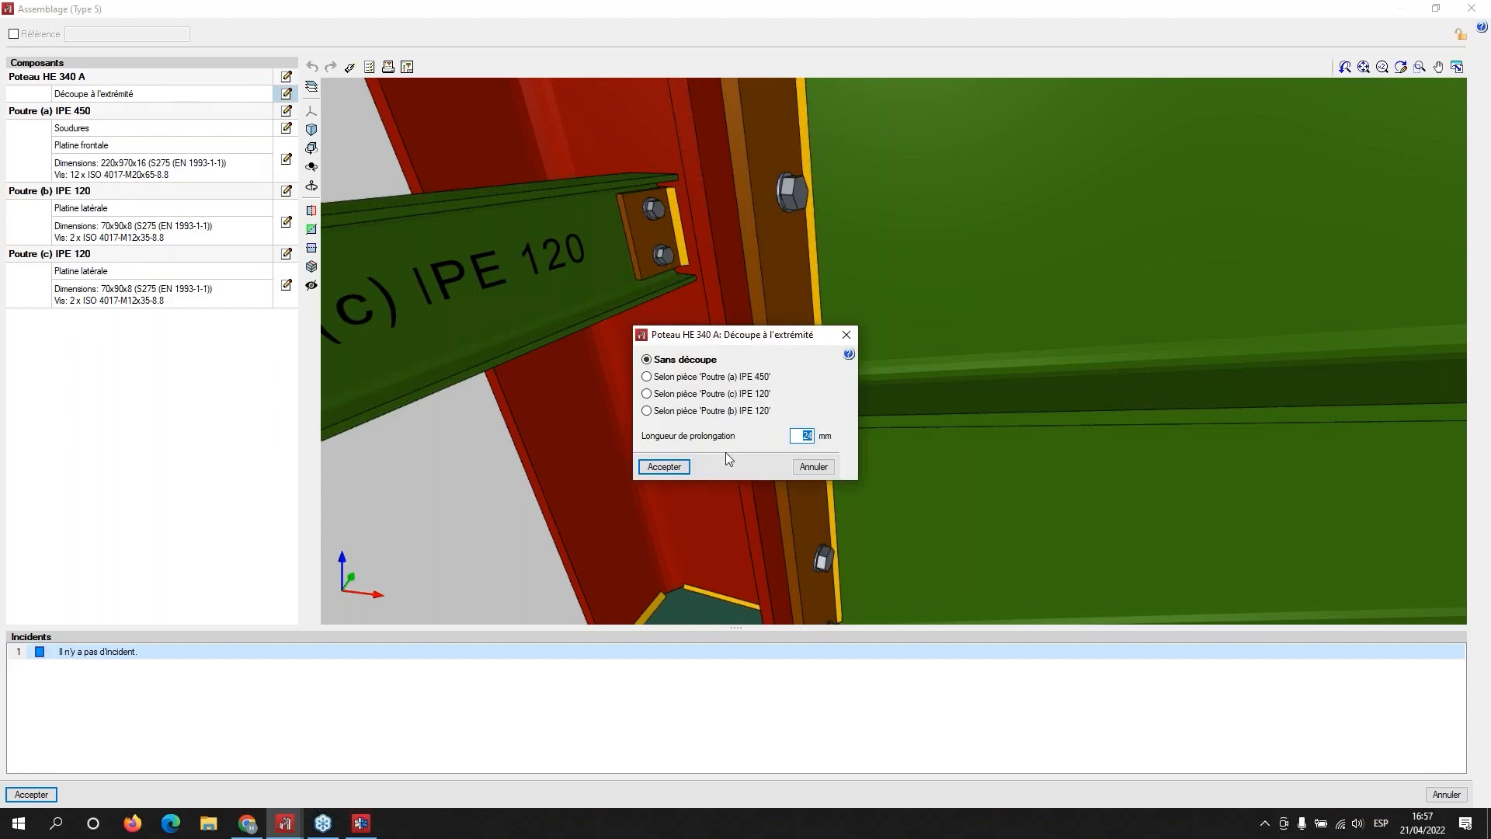
pyautogui.click(846, 337)
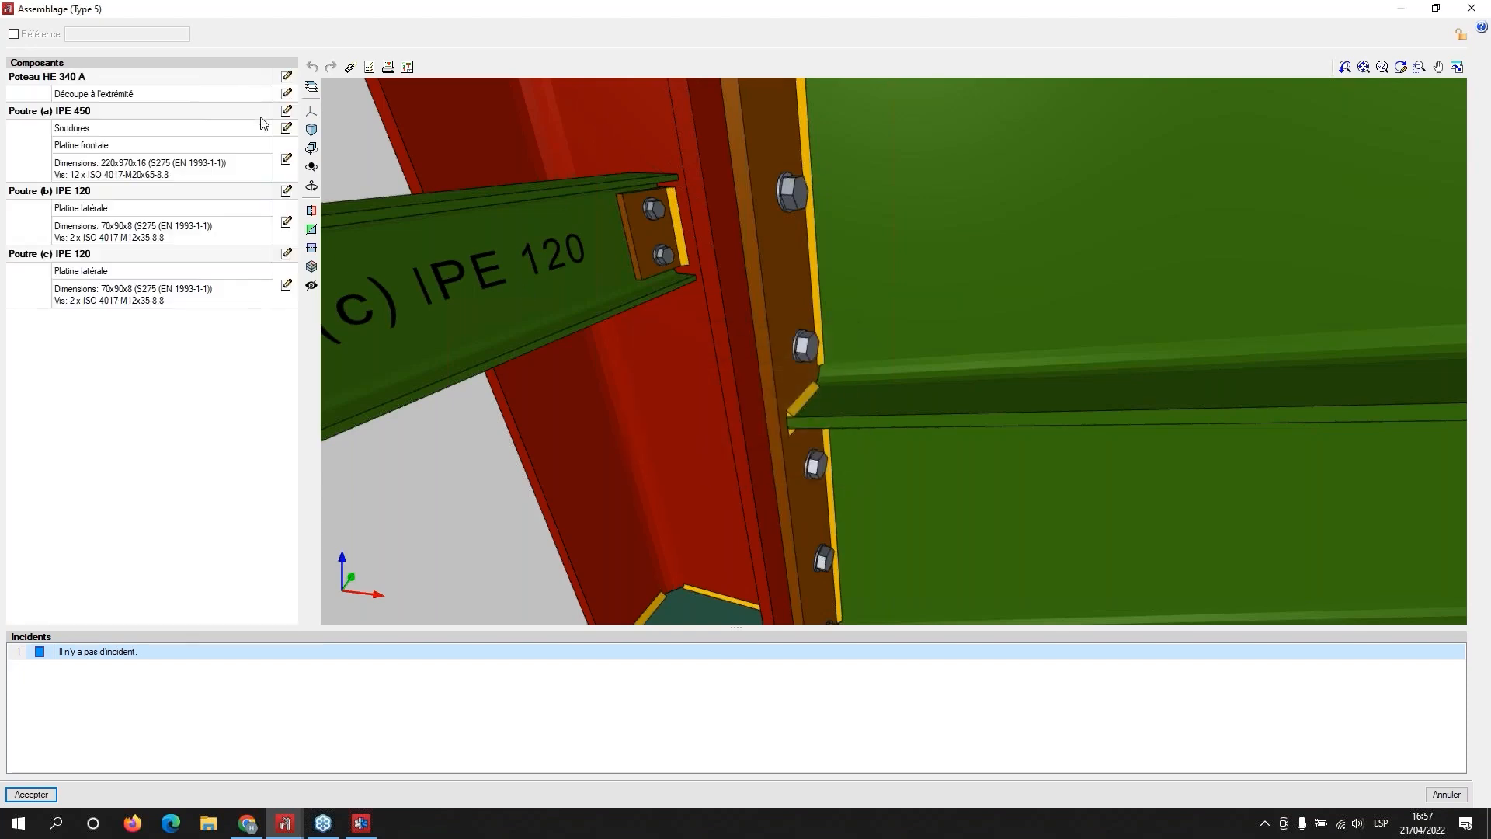
pyautogui.click(289, 132)
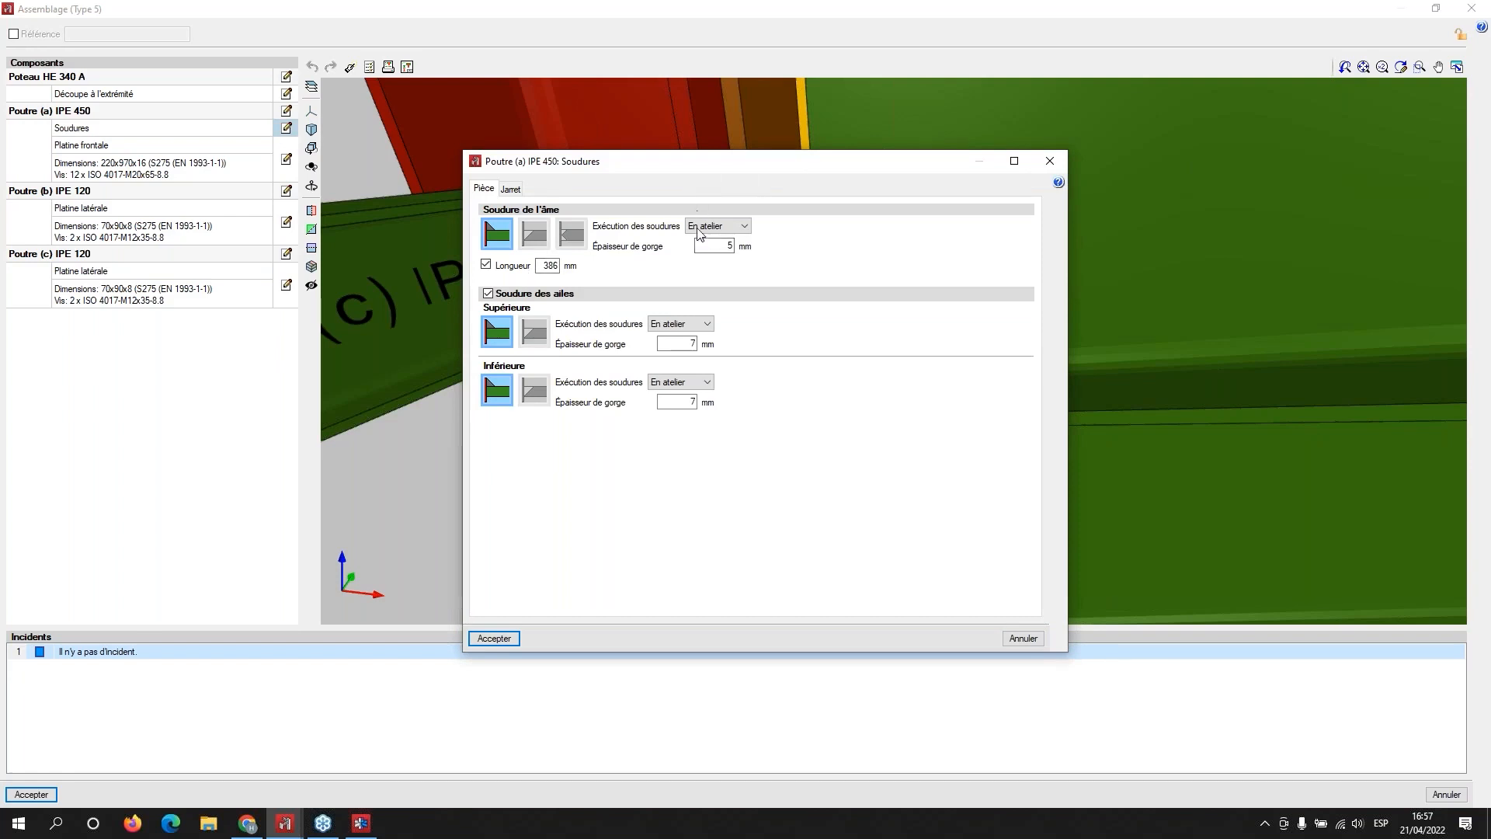
pyautogui.click(698, 227)
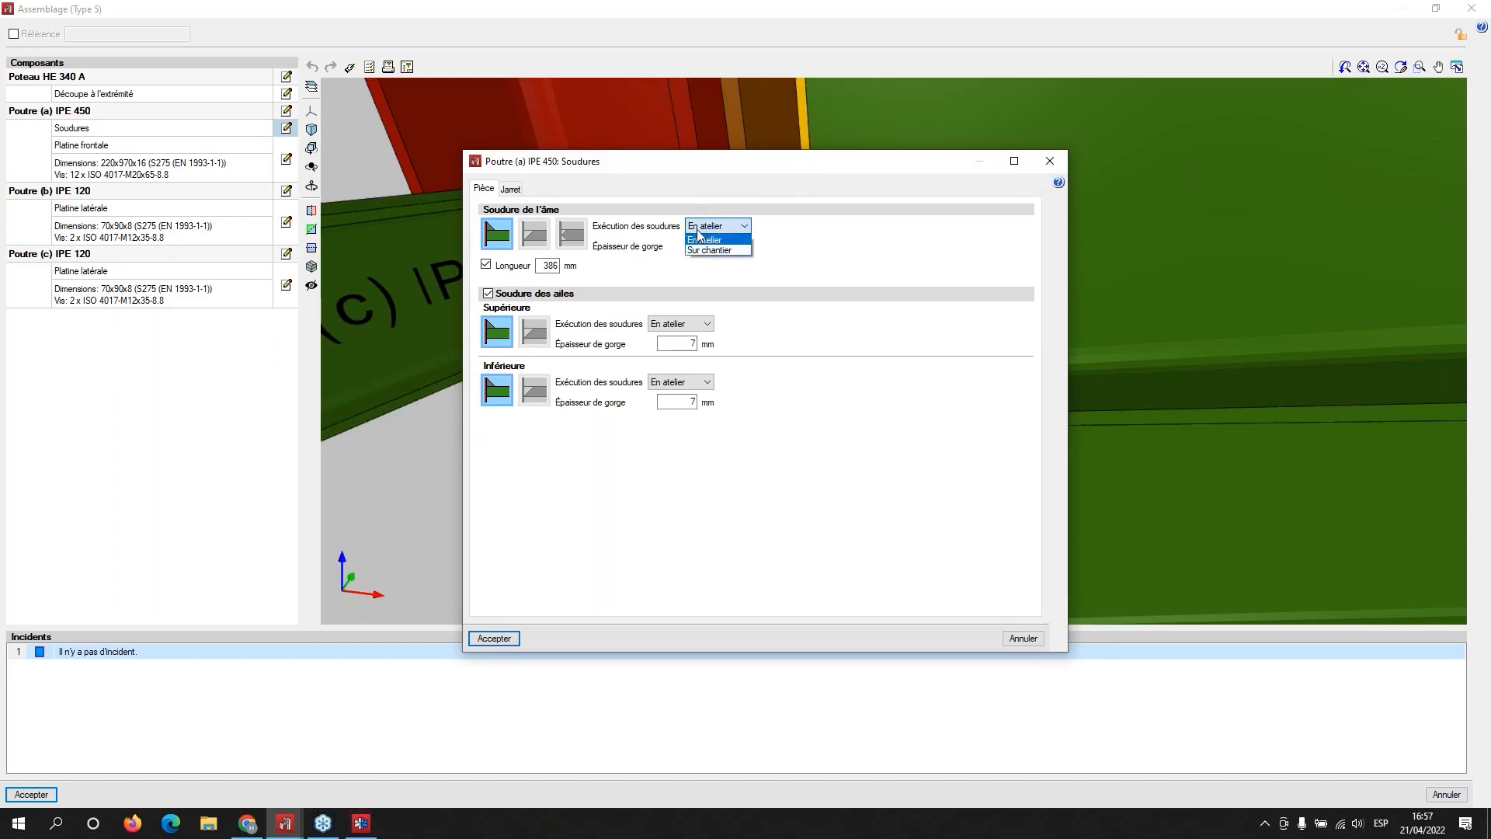
pyautogui.click(505, 187)
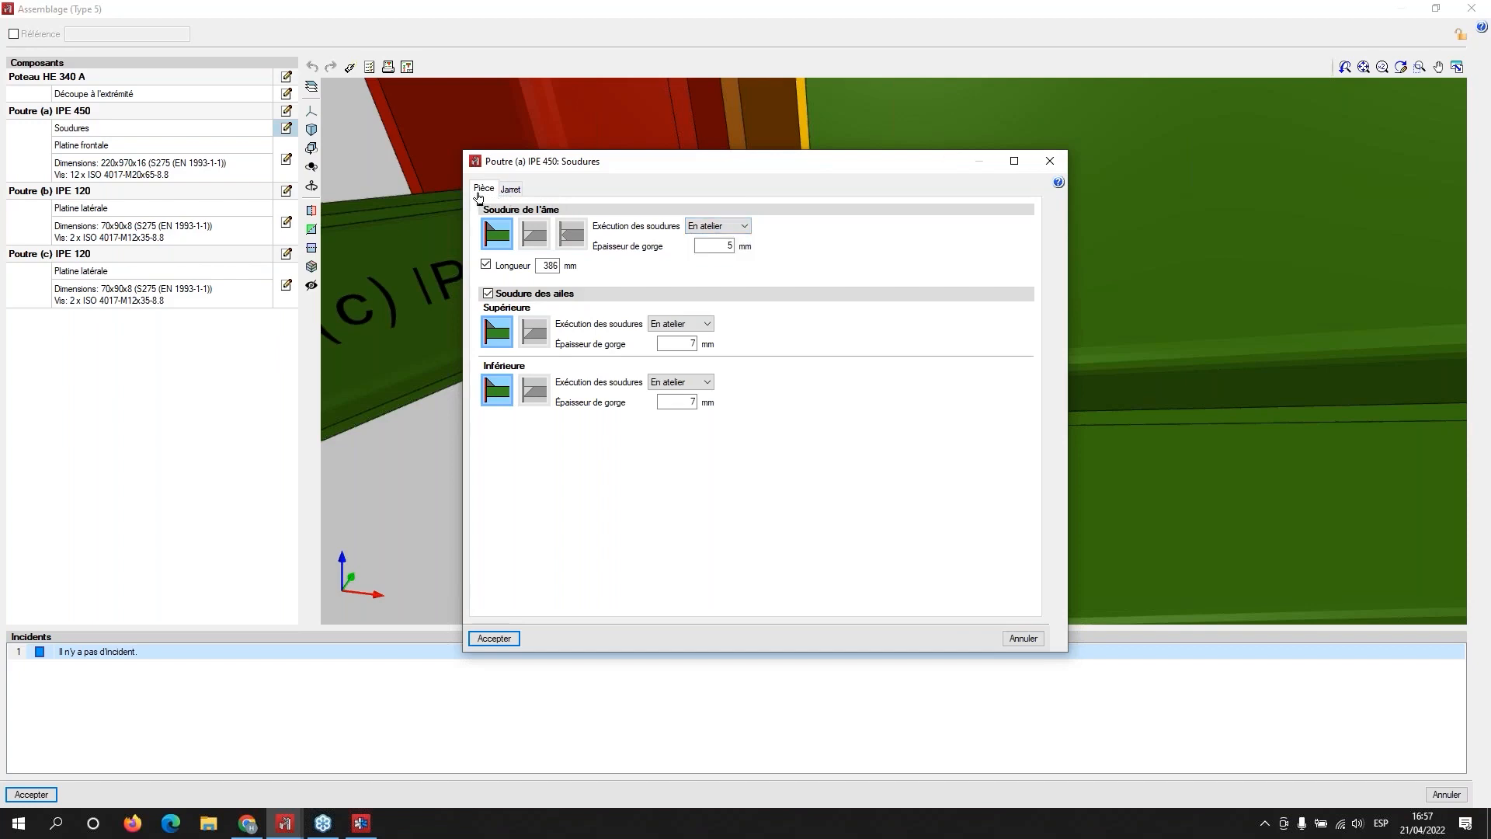
pyautogui.click(515, 191)
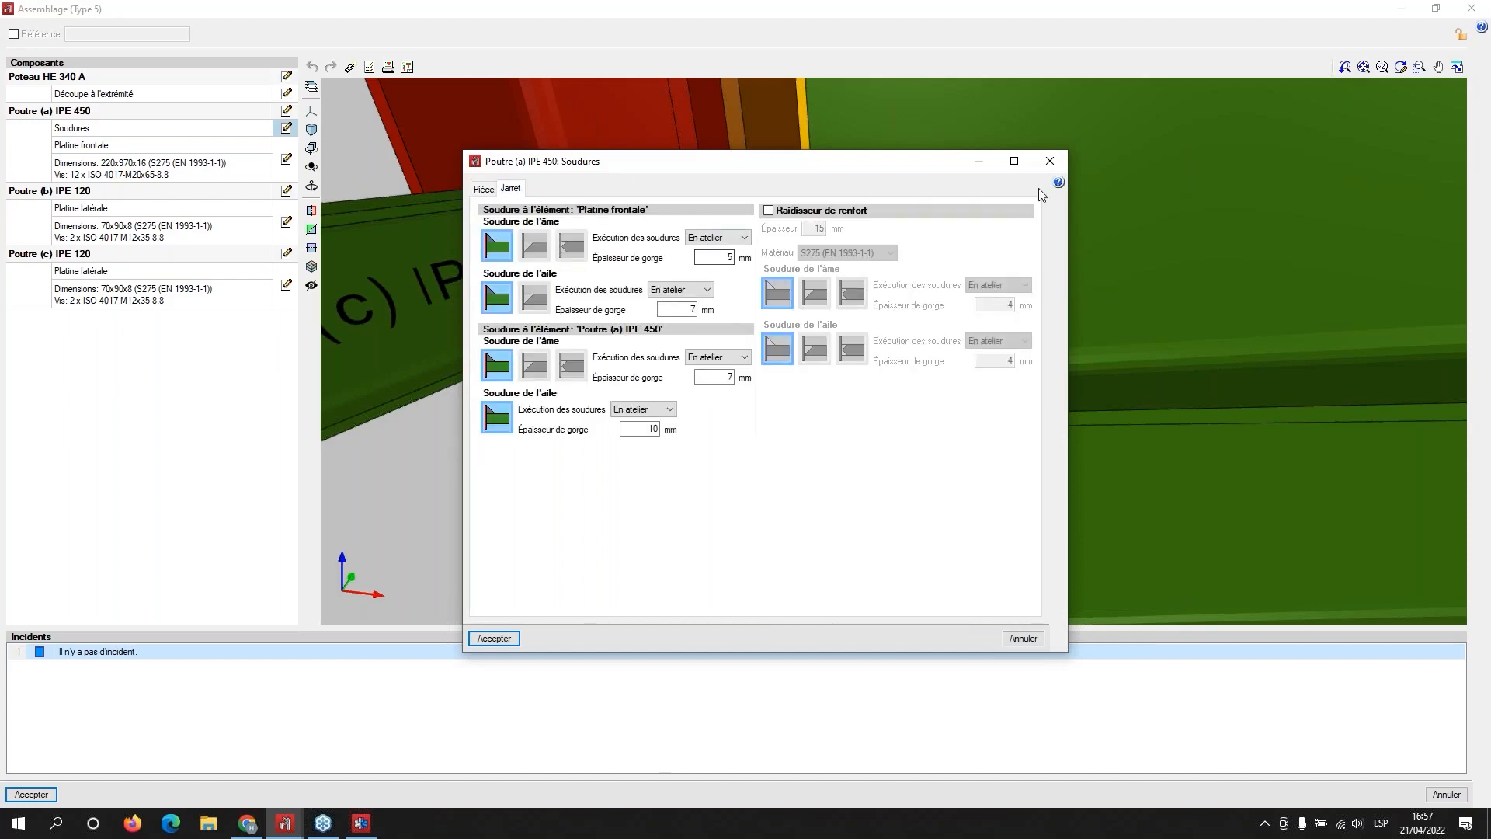
pyautogui.click(1054, 164)
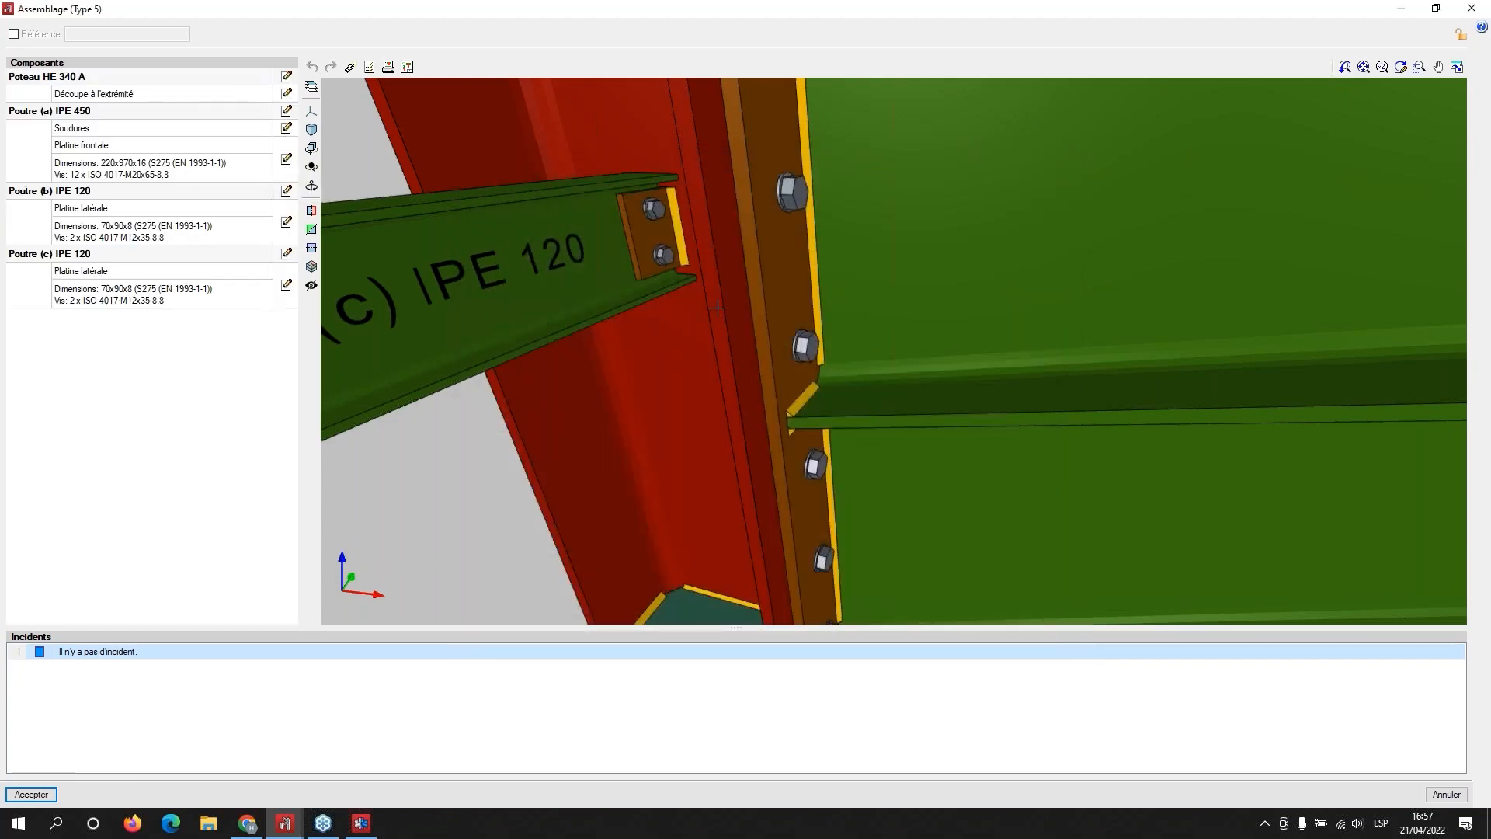
# Step: Inspect the bolt layout and dimensions of the IPE 450 beam's front plate, and close its editor without changes
pyautogui.scroll(-1, 718, 308)
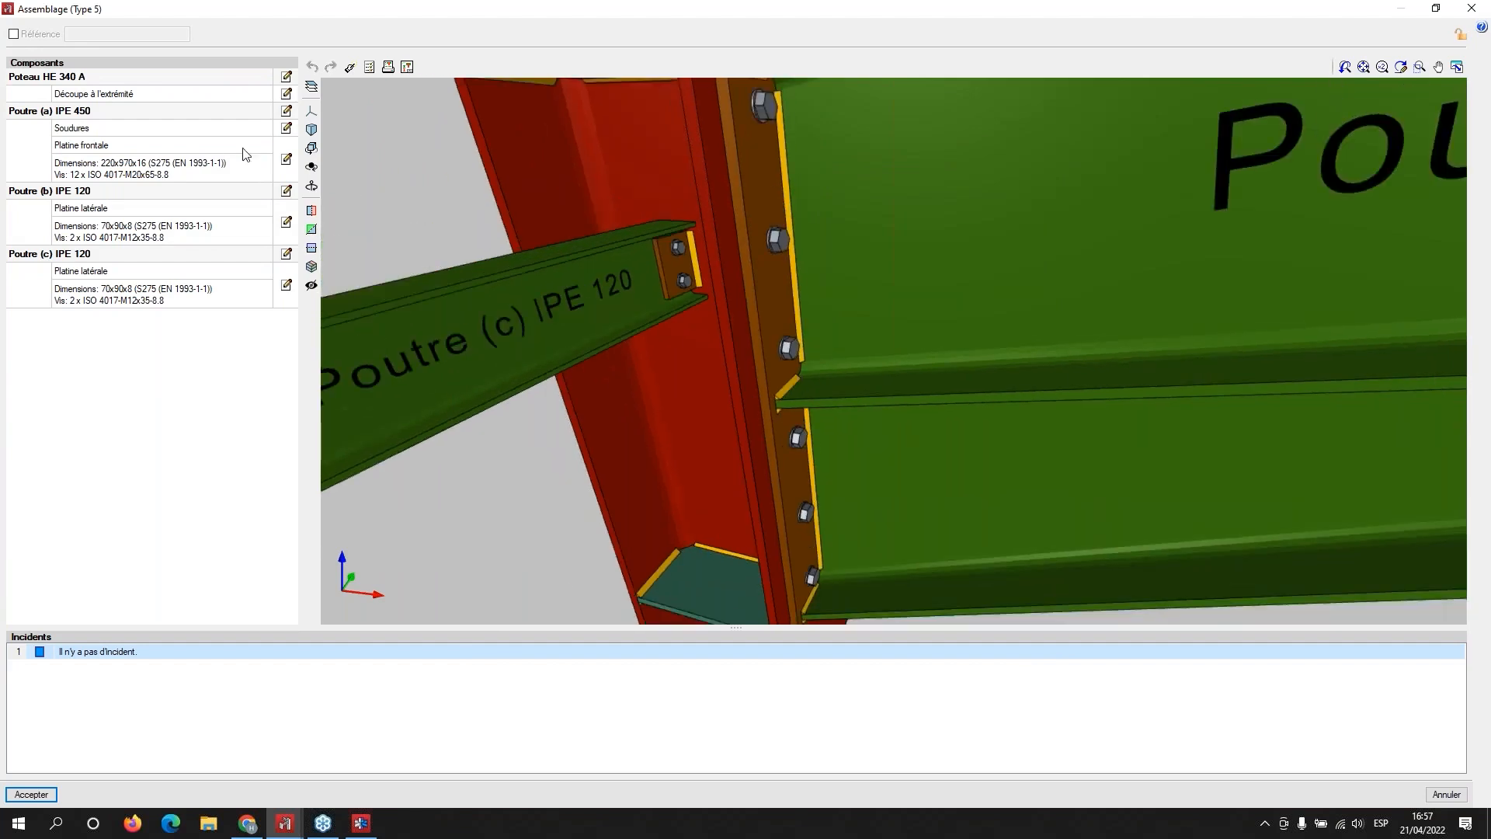
pyautogui.click(287, 162)
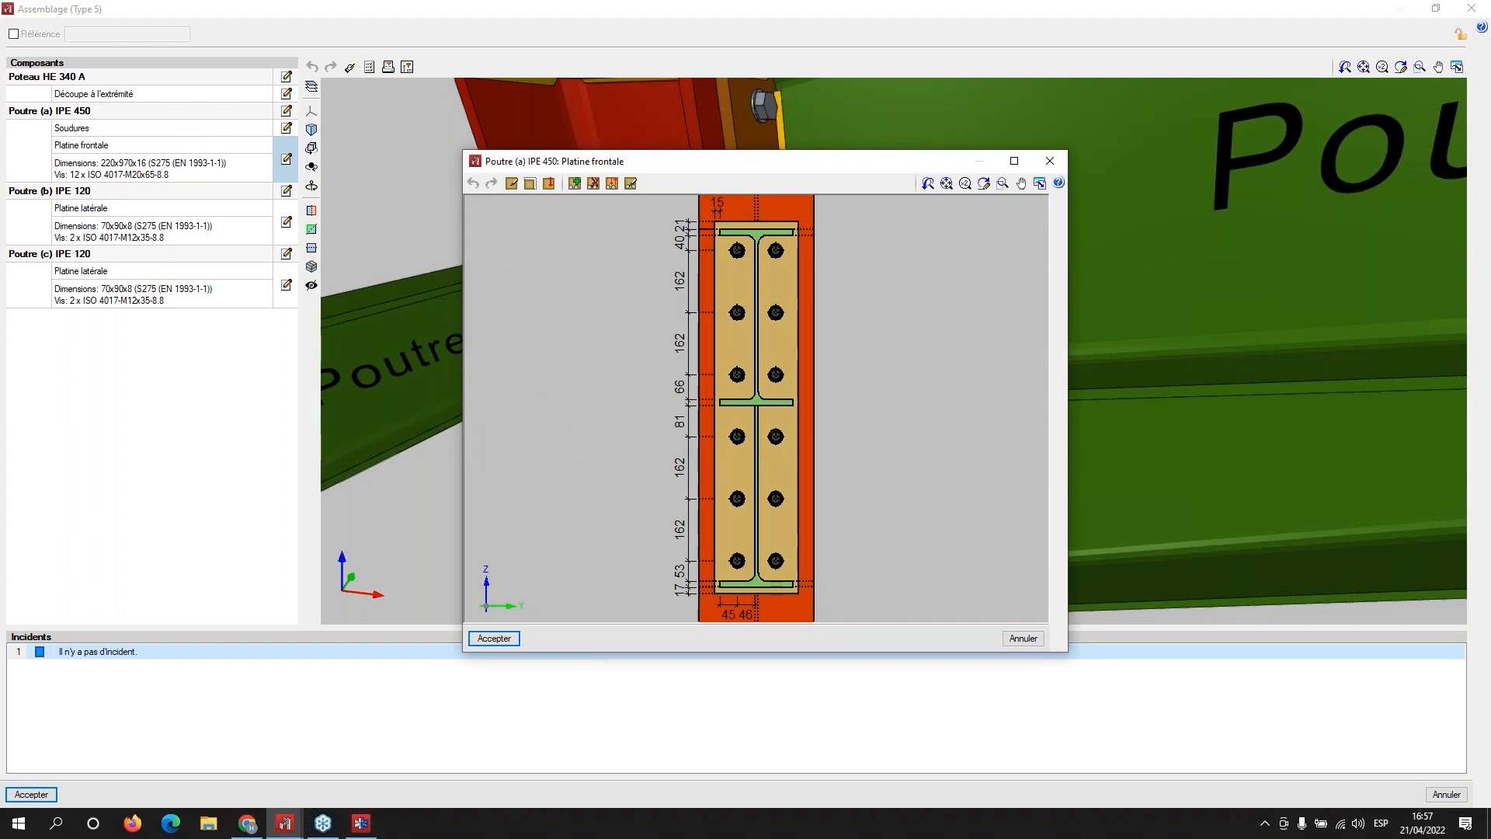
pyautogui.click(1054, 163)
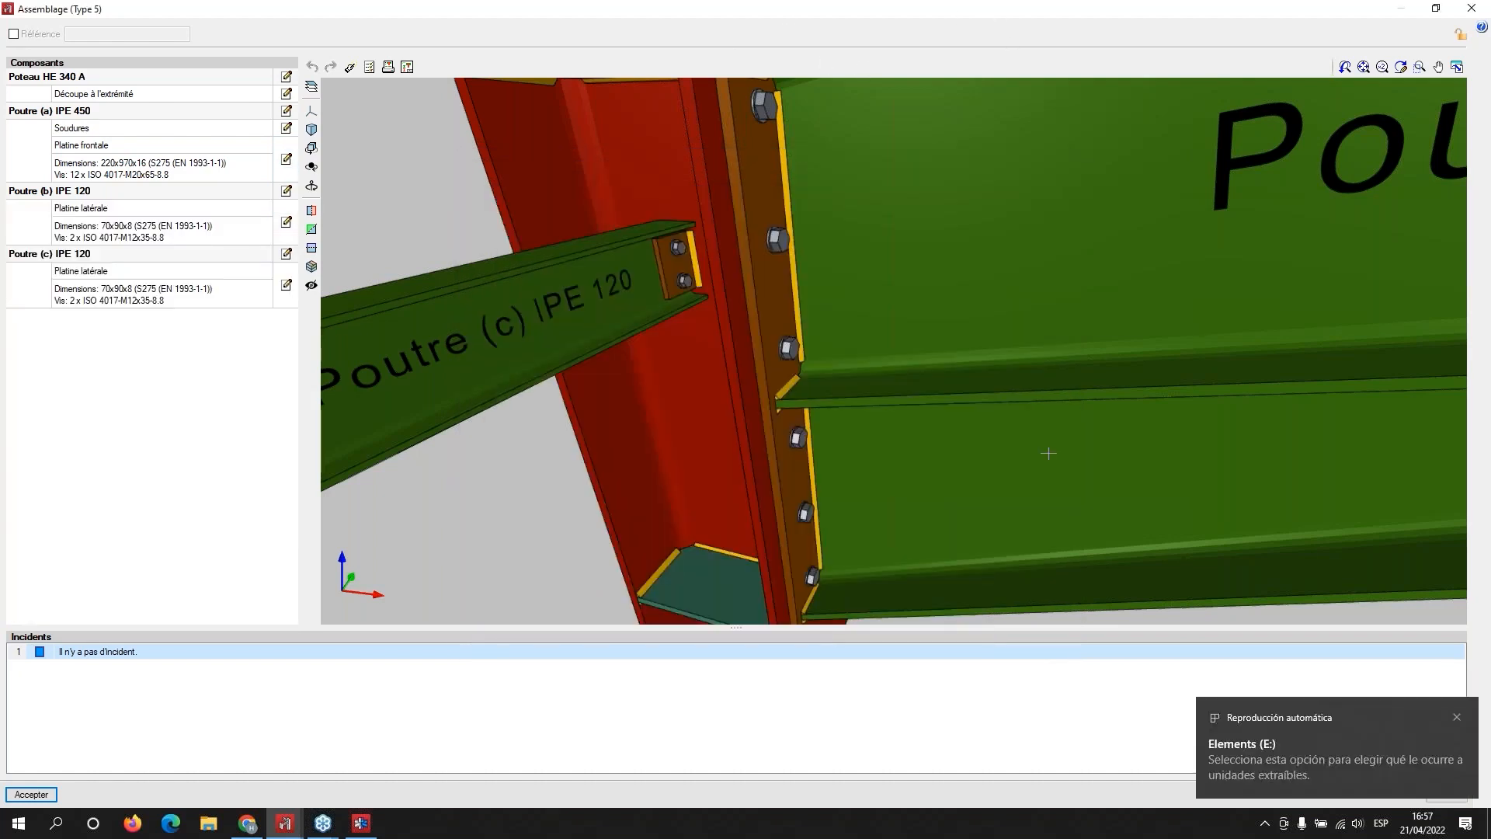
# Step: Open the connection's verification and review the checks for the HE 340 A column, the IPE 450 beam and both IPE 120 beams
pyautogui.click(370, 69)
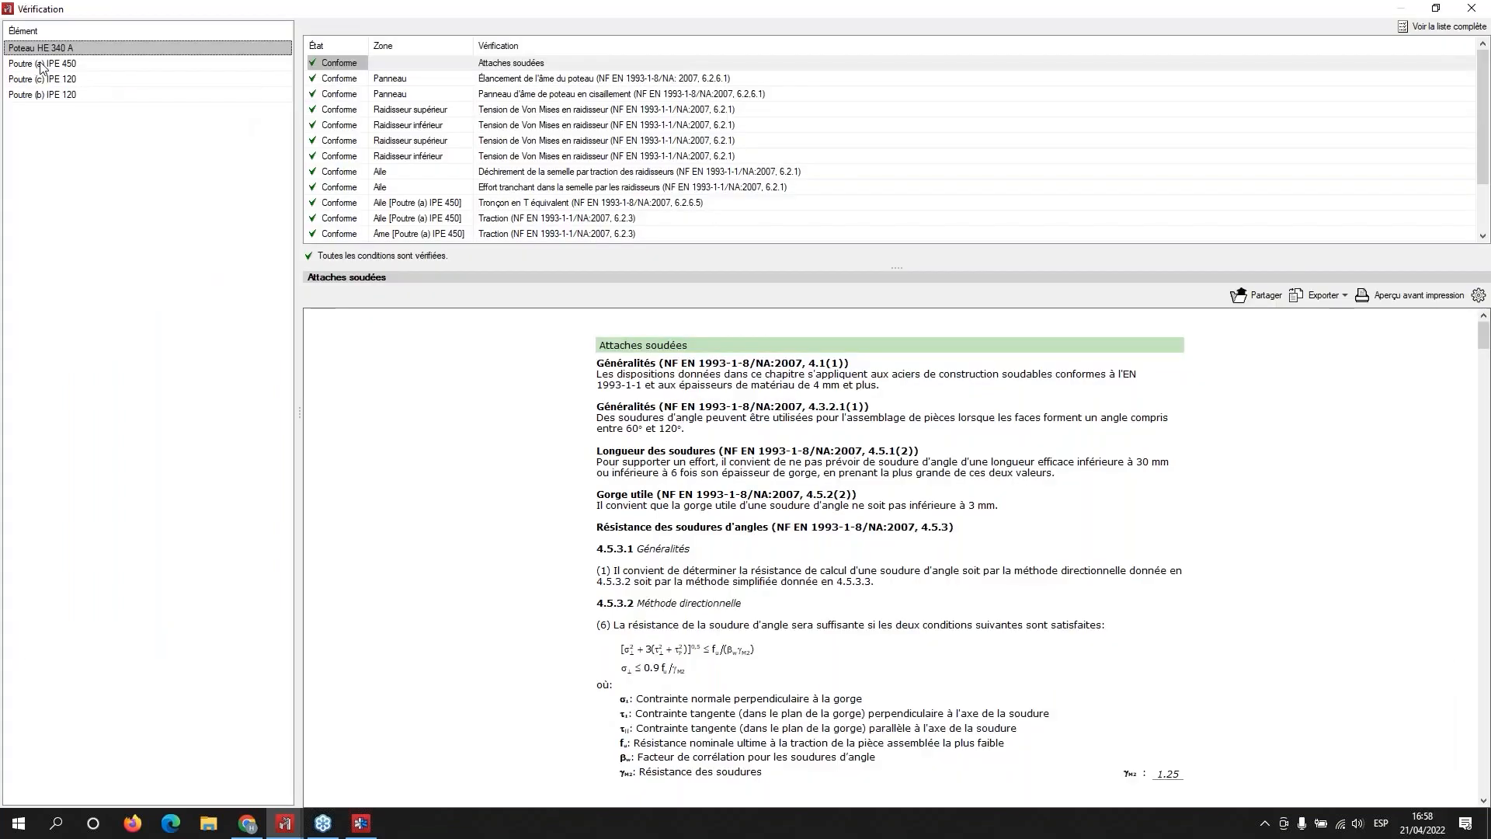
pyautogui.click(43, 67)
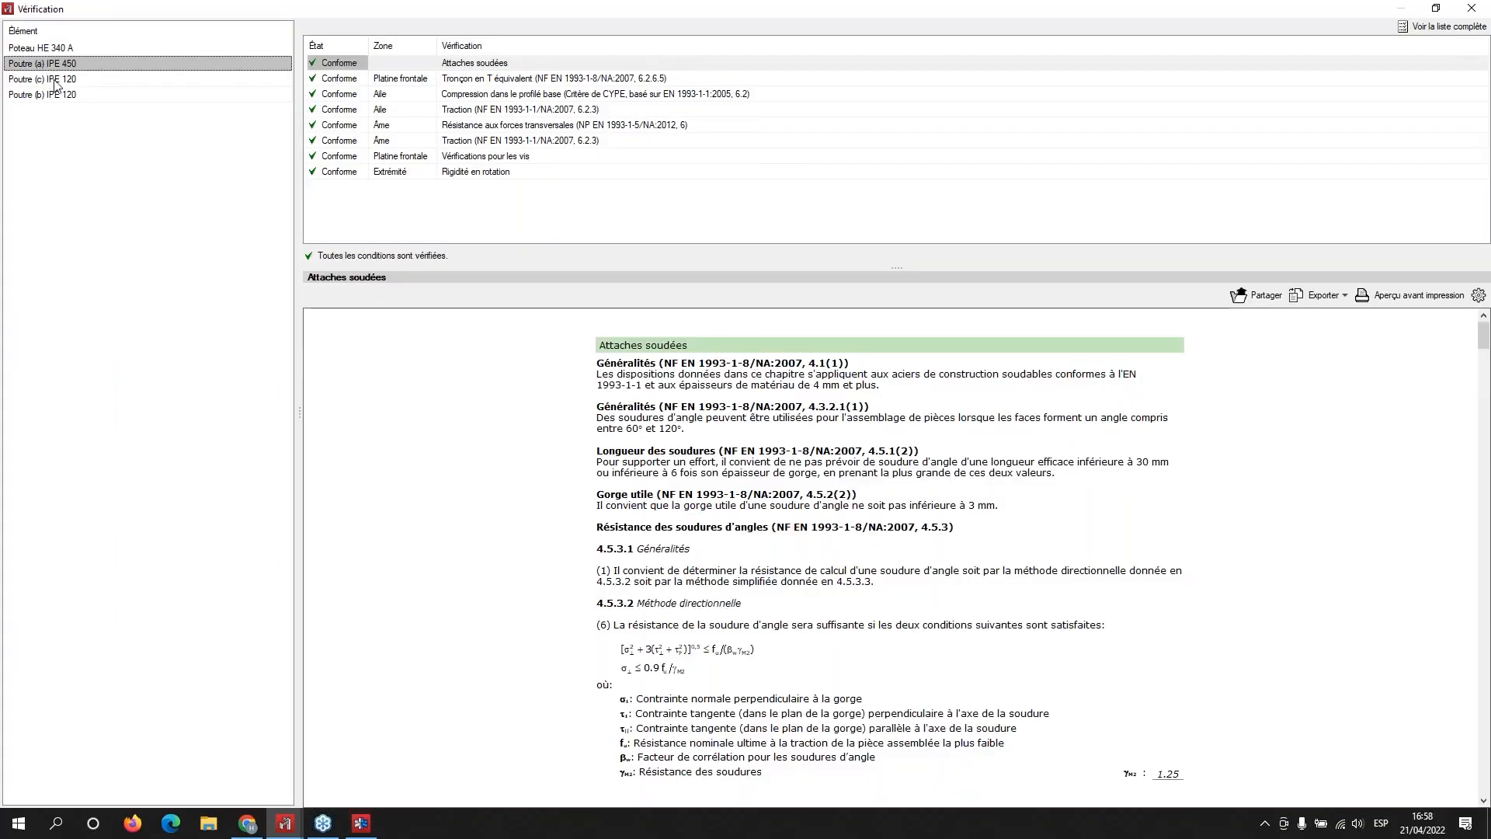
pyautogui.click(55, 82)
pyautogui.click(54, 94)
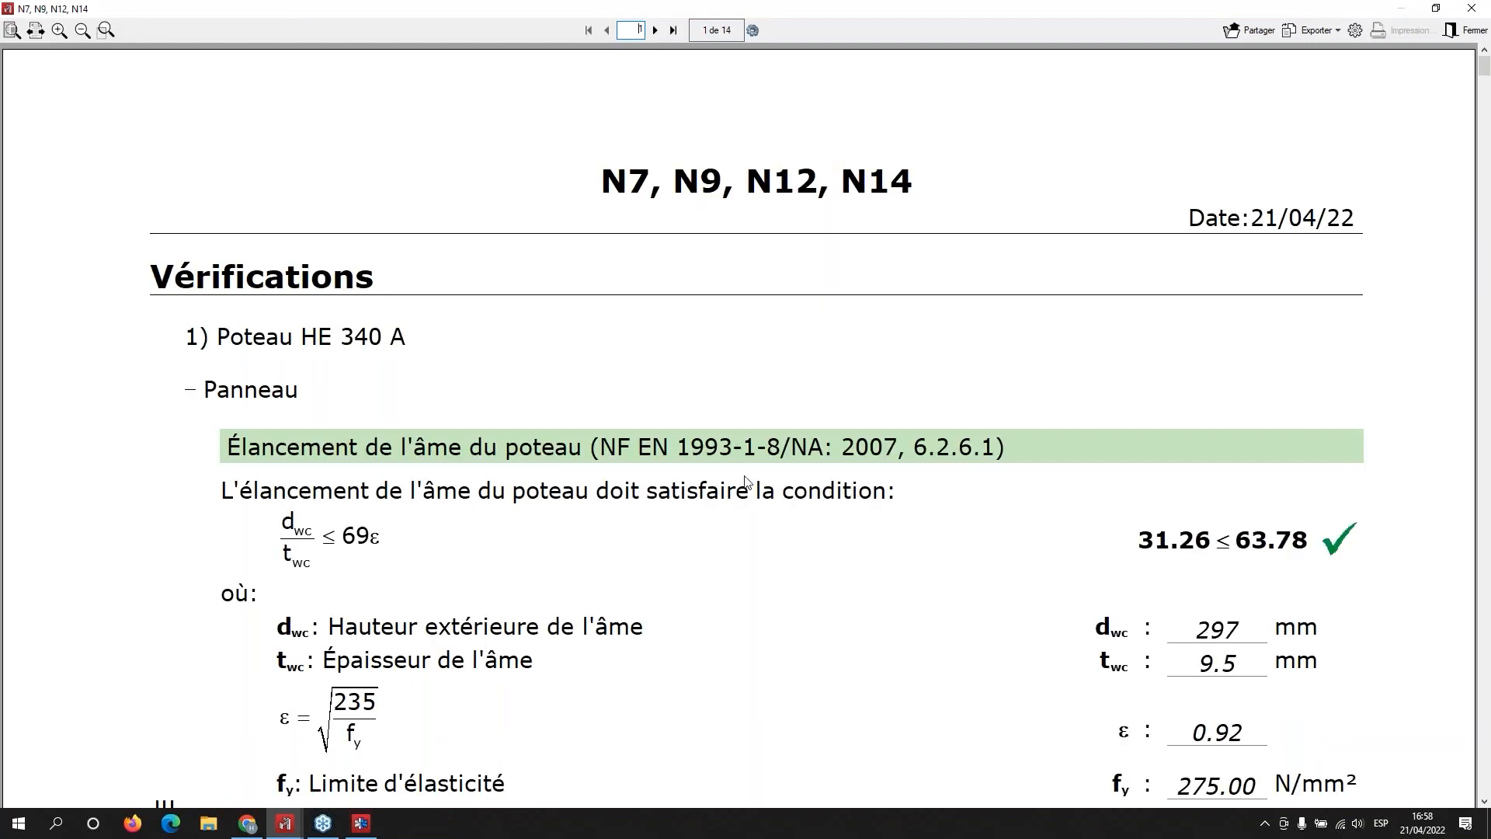
# Step: Review the full report's column web panel checks for HE 340 A: web slenderness and shear, with the utilisation table and diagram
pyautogui.scroll(-3, 750, 486)
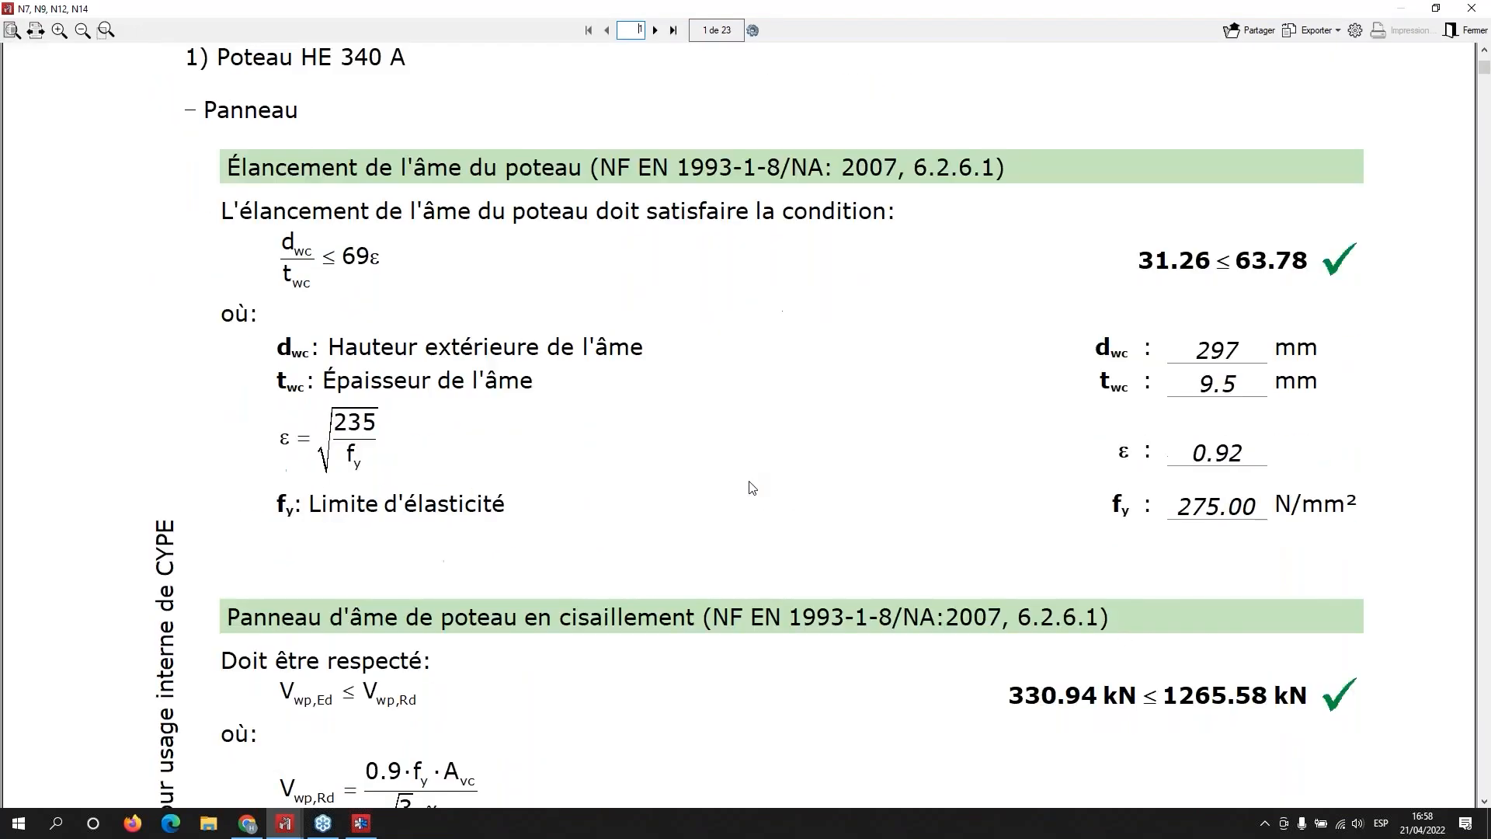
pyautogui.scroll(-4, 752, 487)
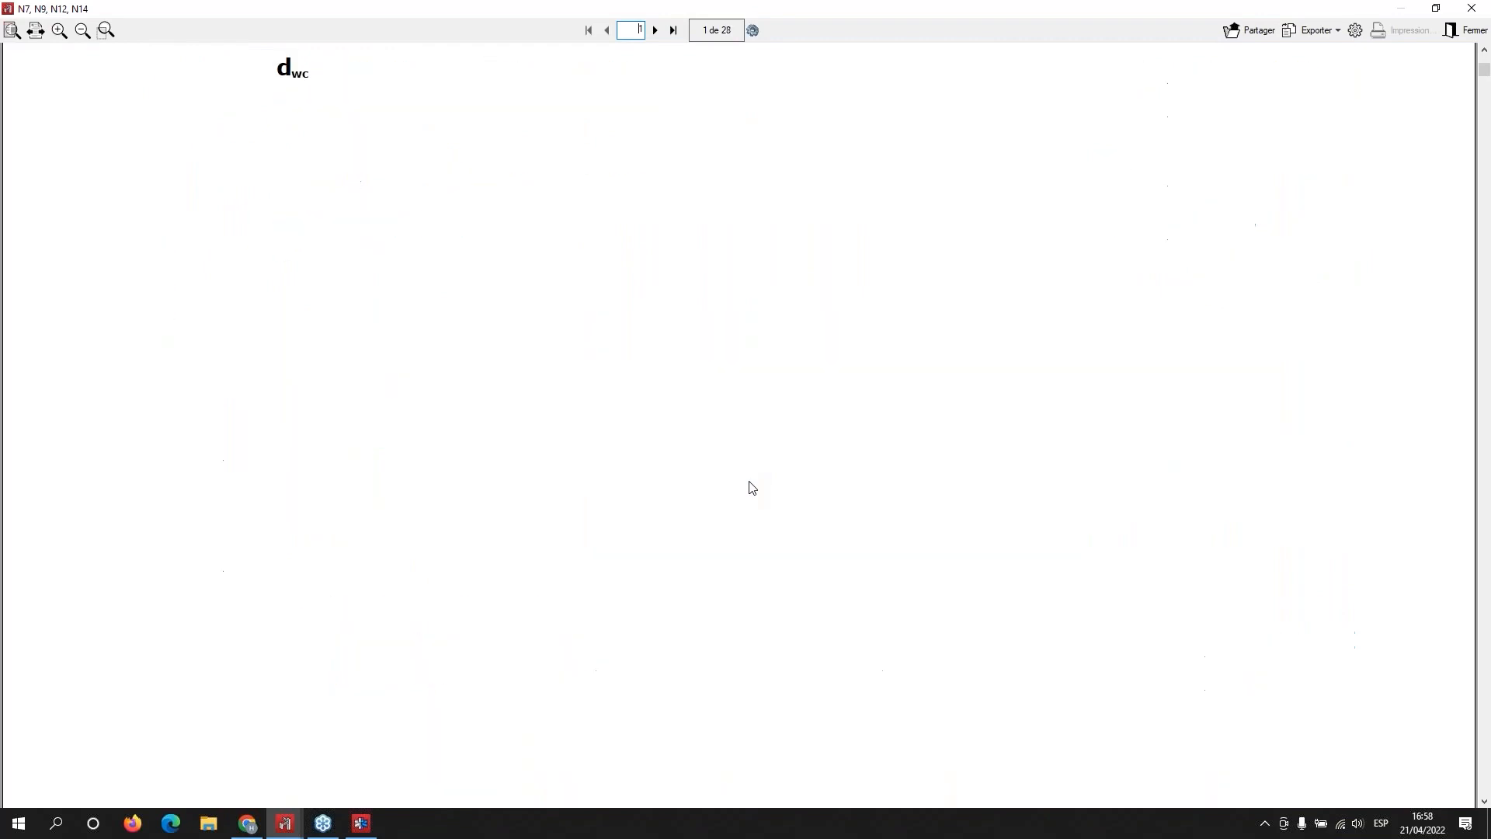
pyautogui.scroll(-1, 753, 487)
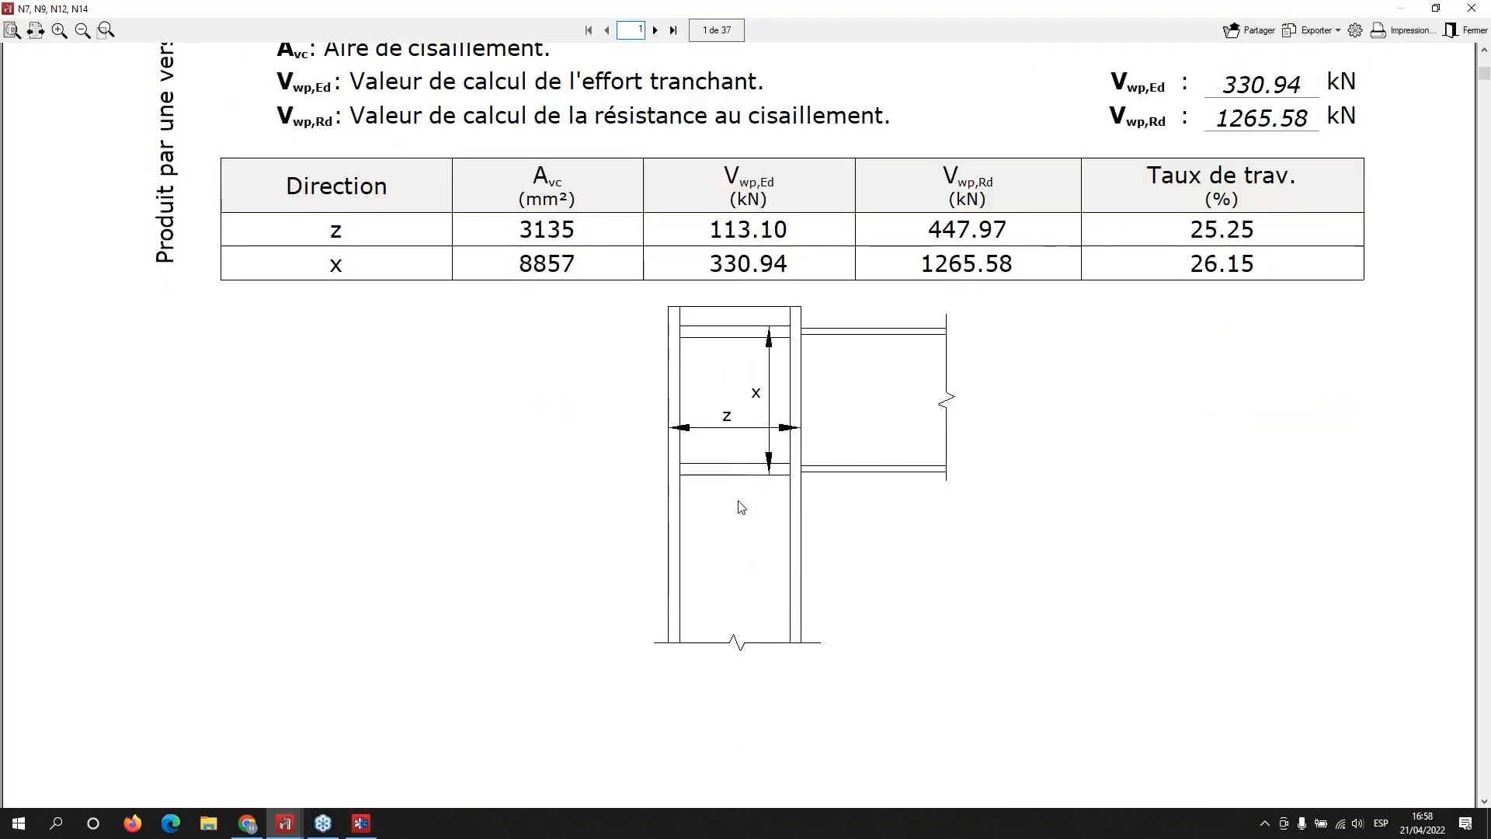
pyautogui.scroll(-1, 739, 507)
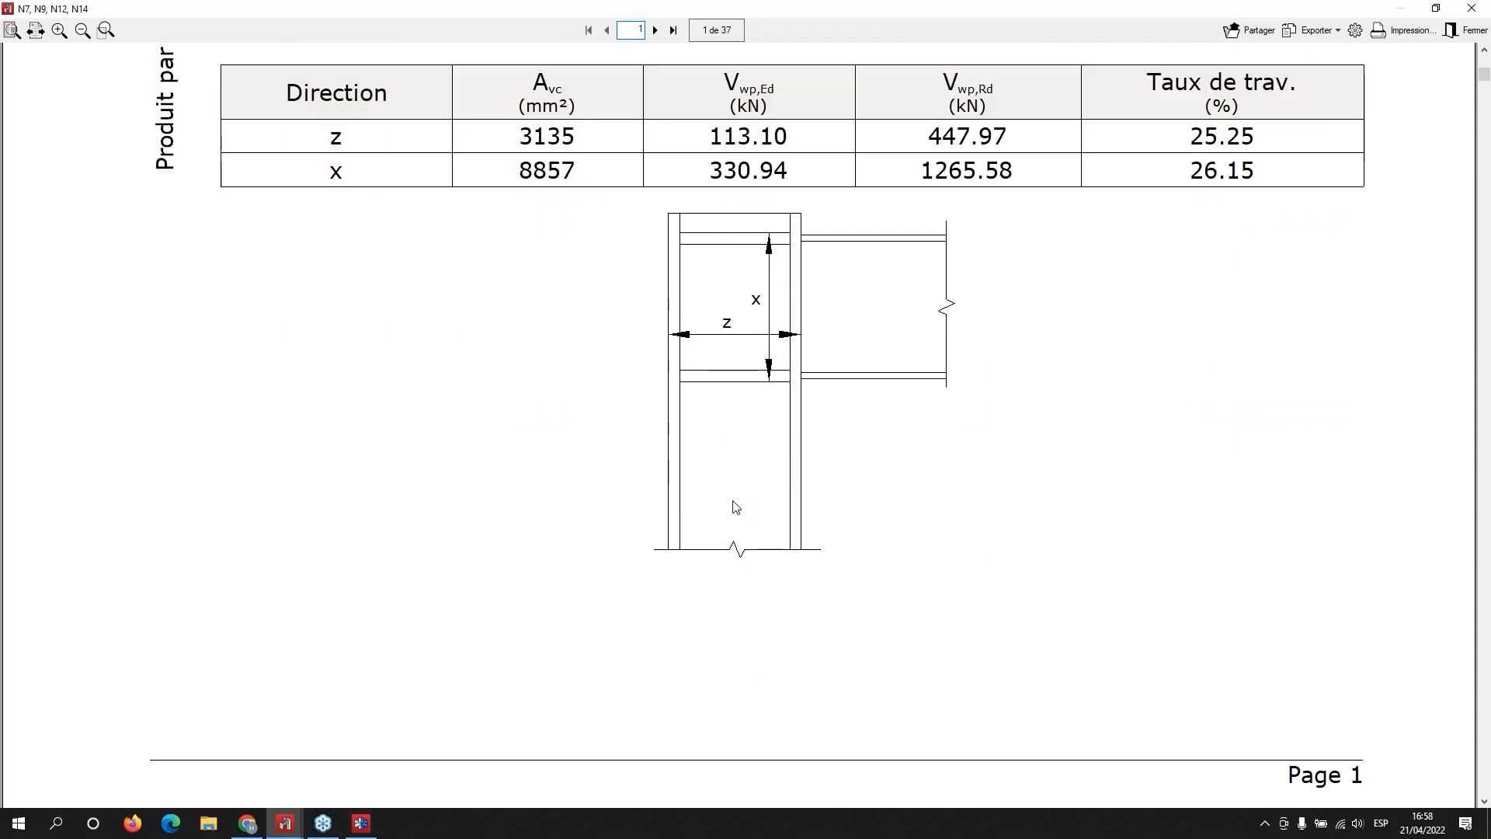
pyautogui.scroll(-2, 718, 501)
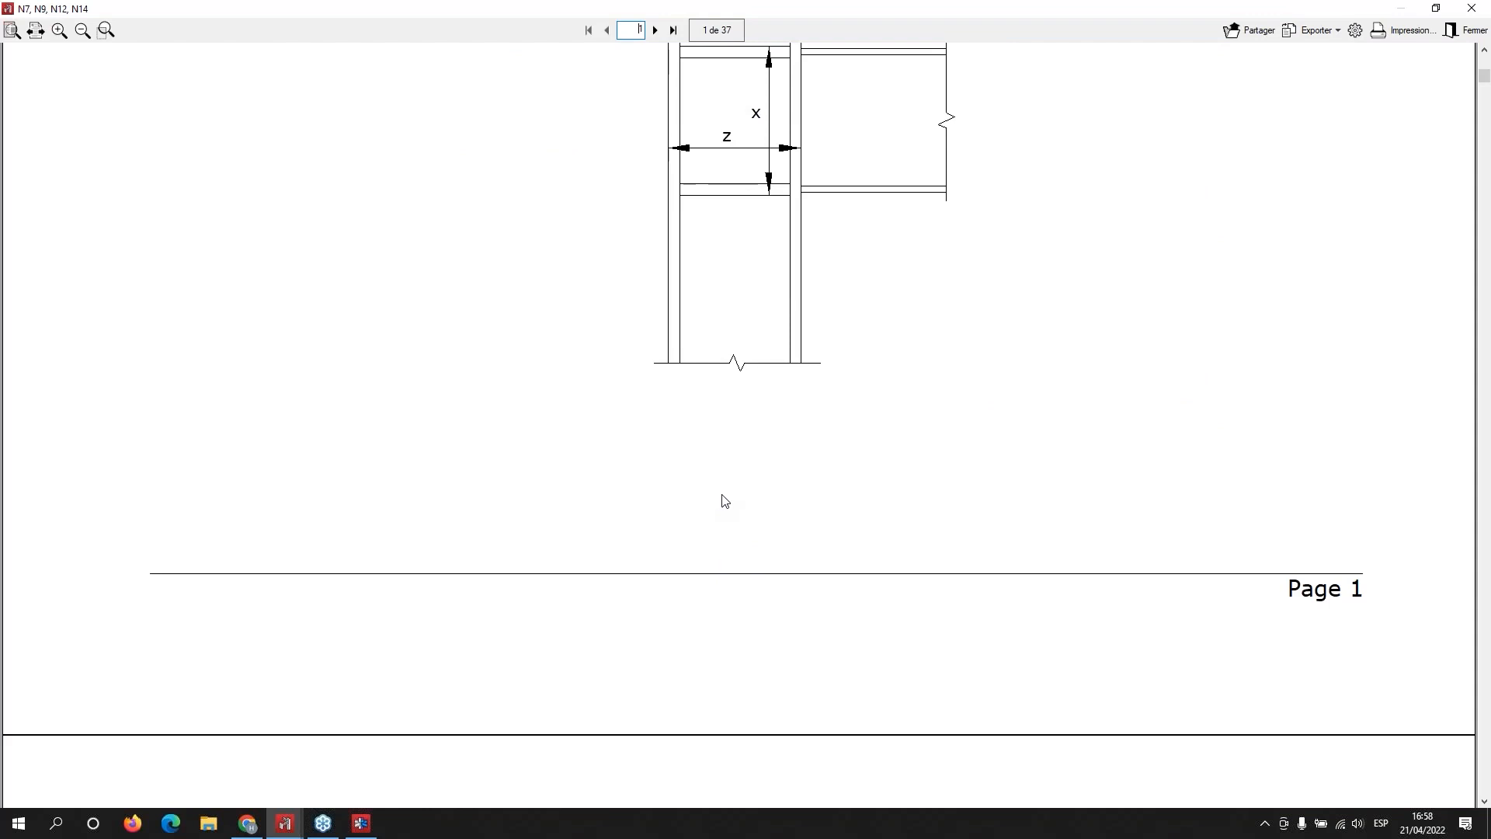
# Step: Read the report's Von Mises stress checks for the upper and lower stiffeners of the HE 340 A column
pyautogui.scroll(-8, 724, 501)
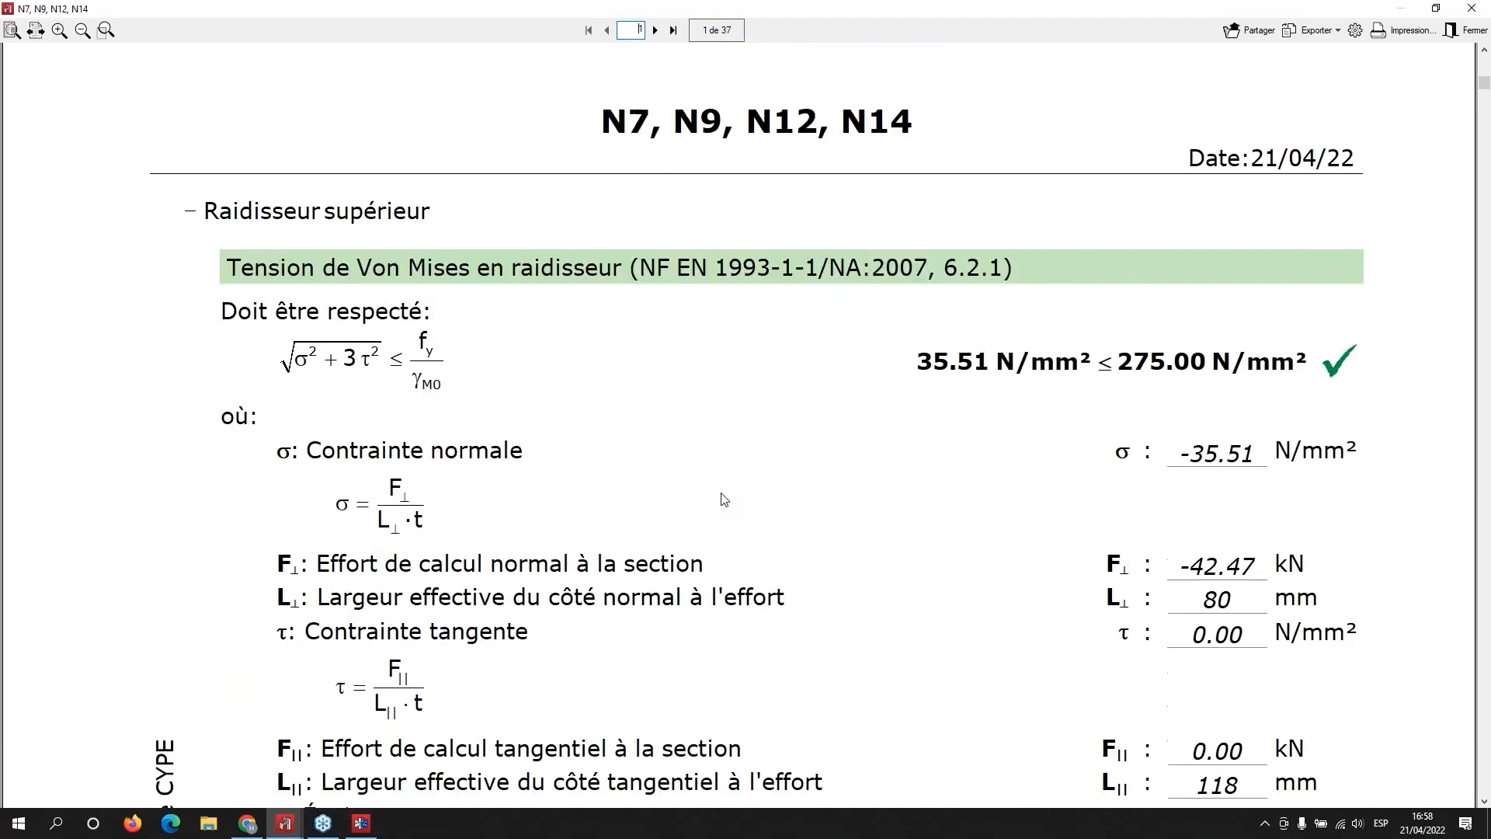
pyautogui.scroll(-8, 724, 501)
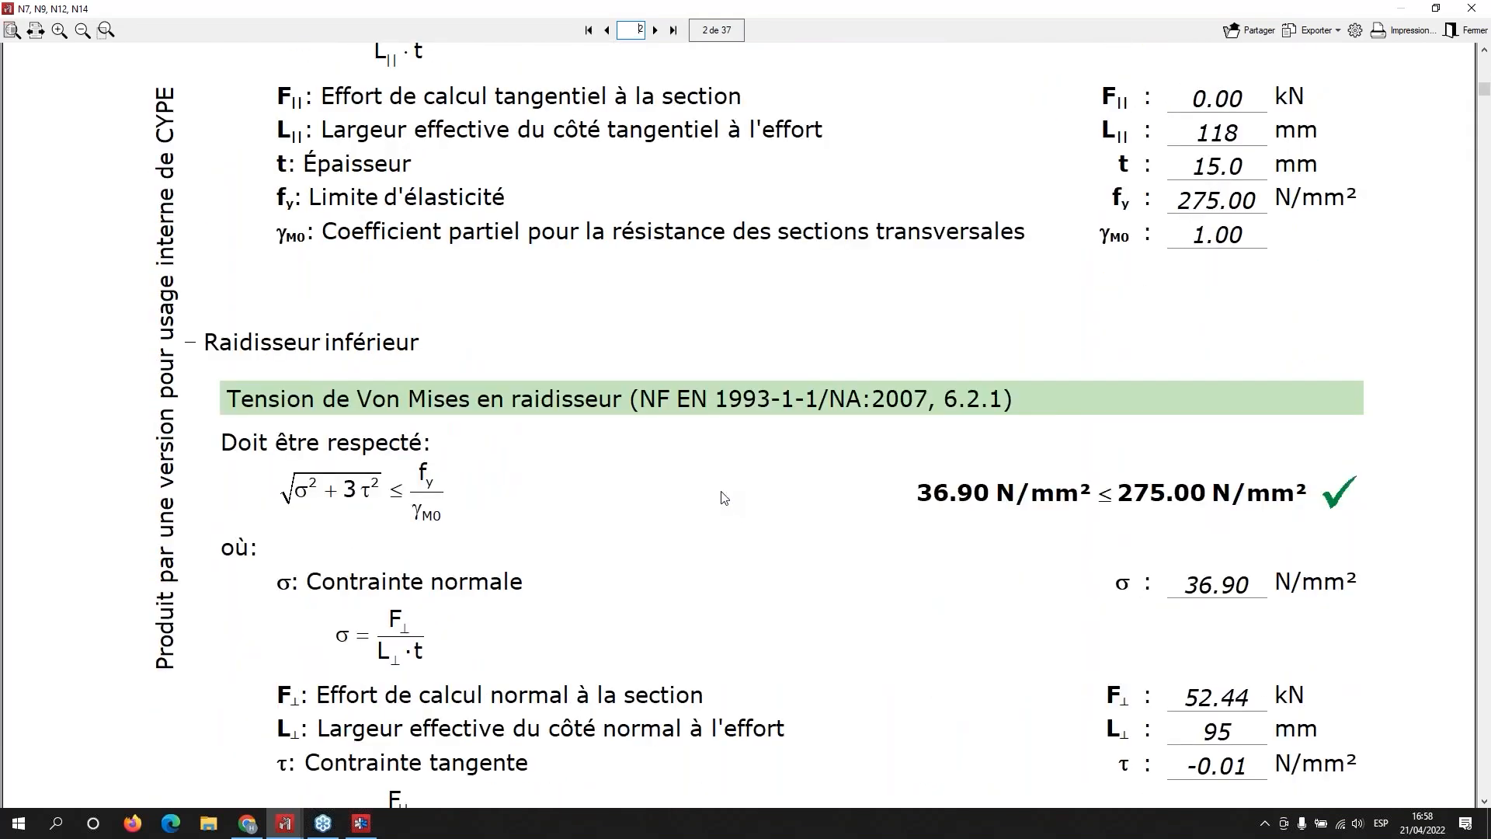
pyautogui.scroll(-7, 724, 497)
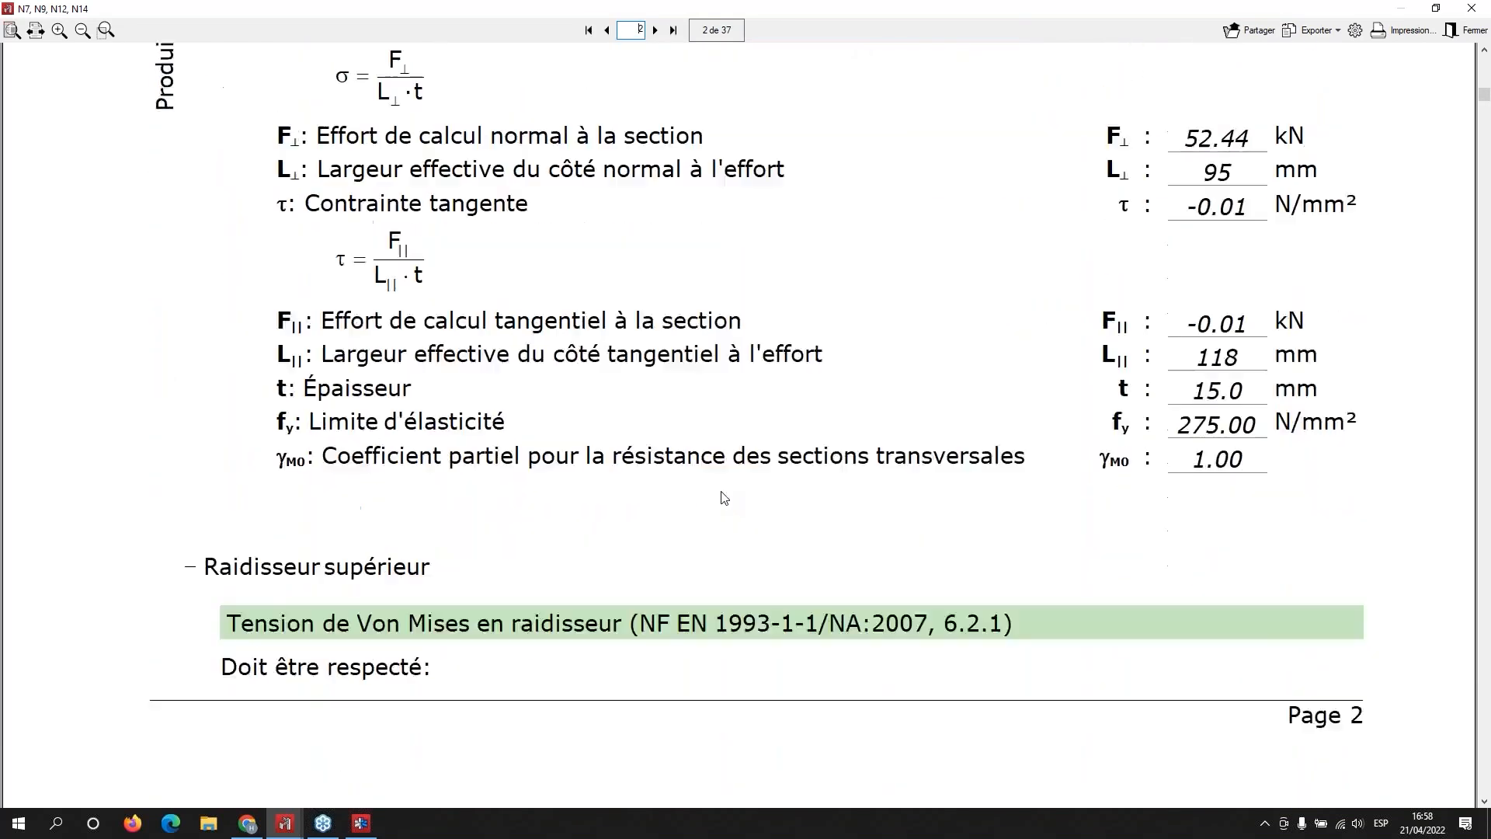
pyautogui.scroll(-2, 723, 498)
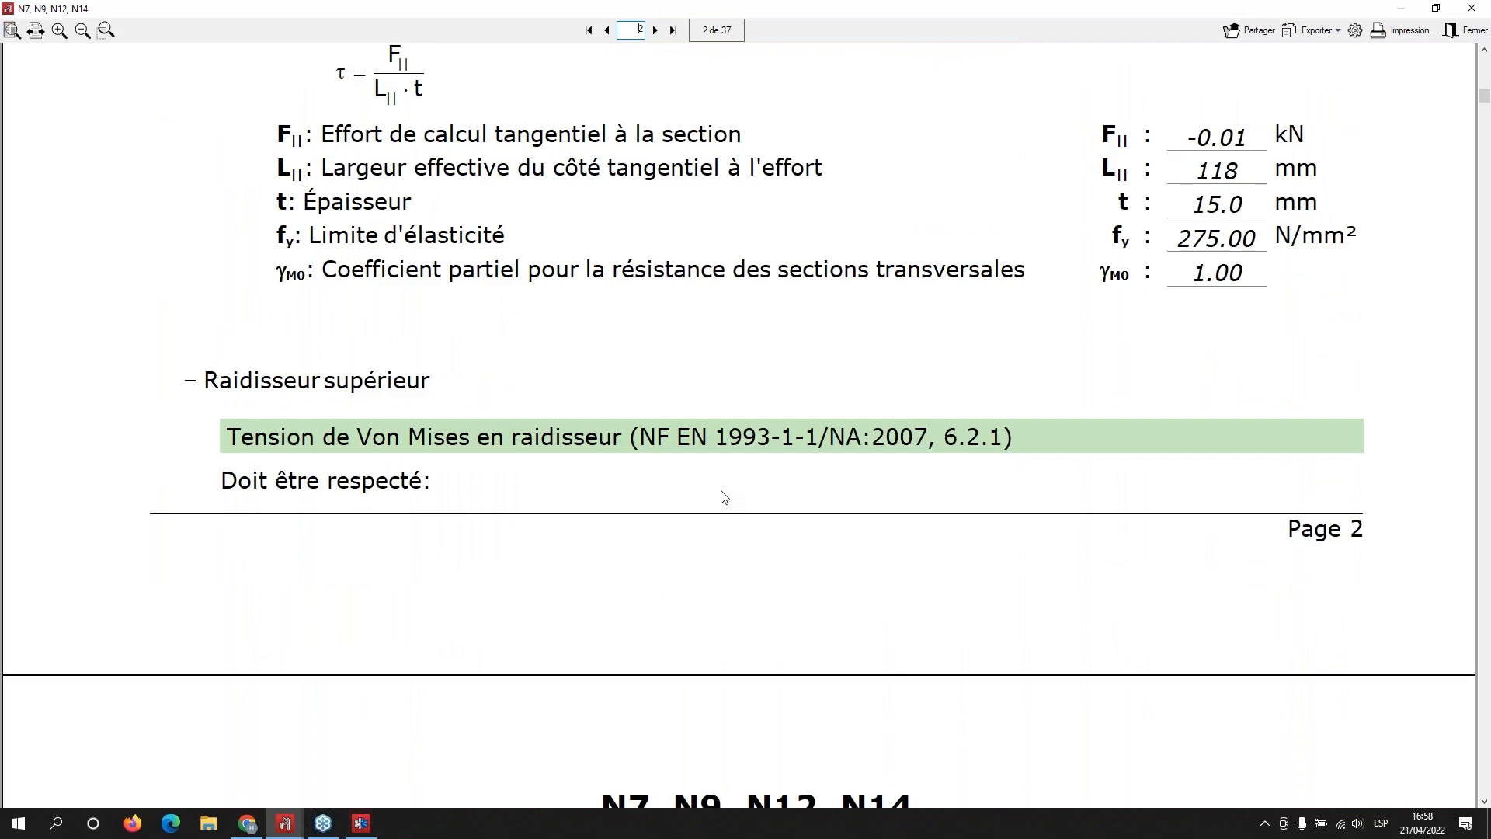
pyautogui.scroll(-9, 723, 498)
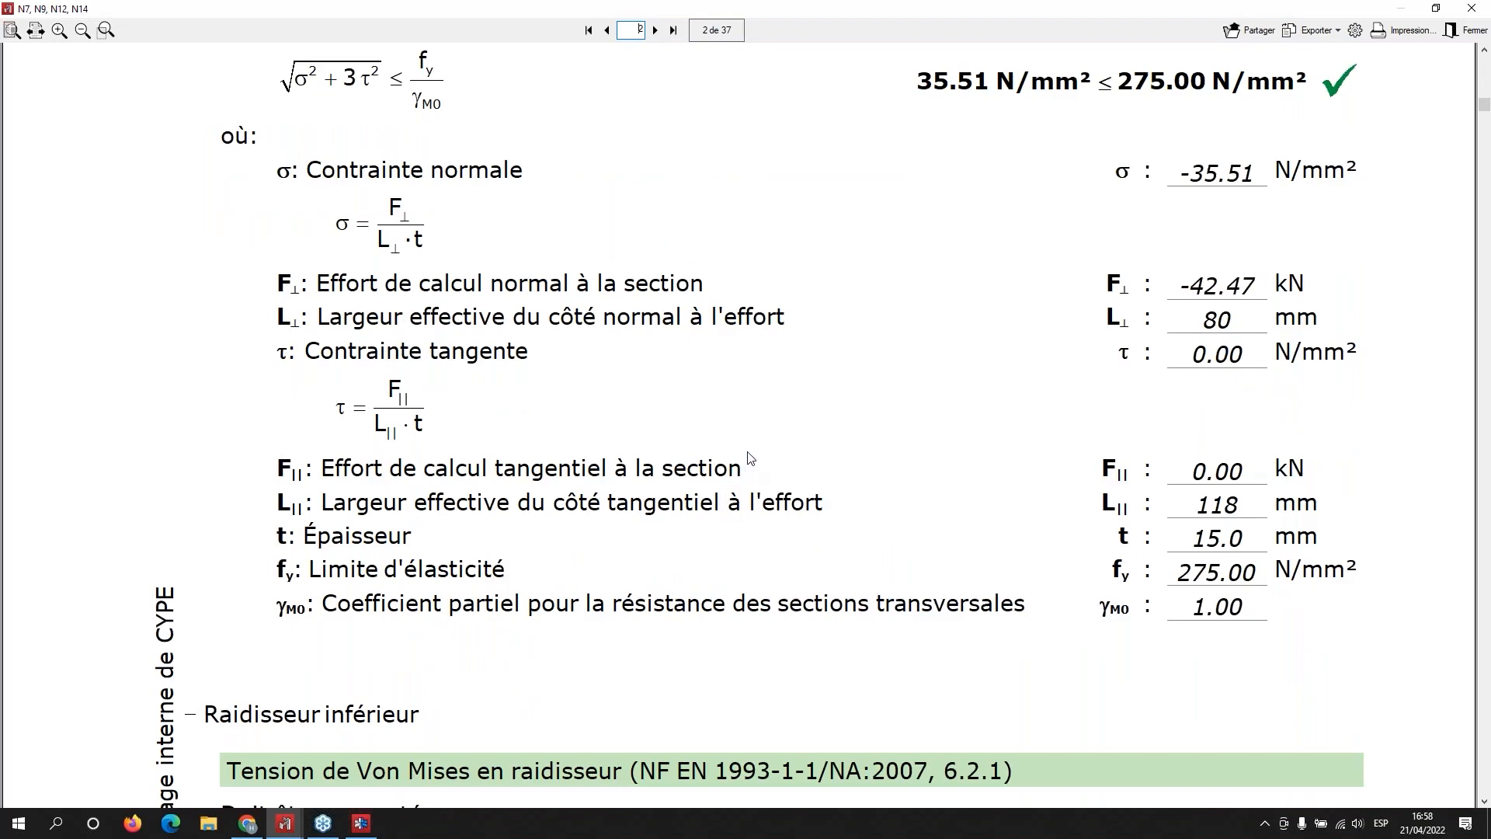
pyautogui.scroll(-4, 1004, 349)
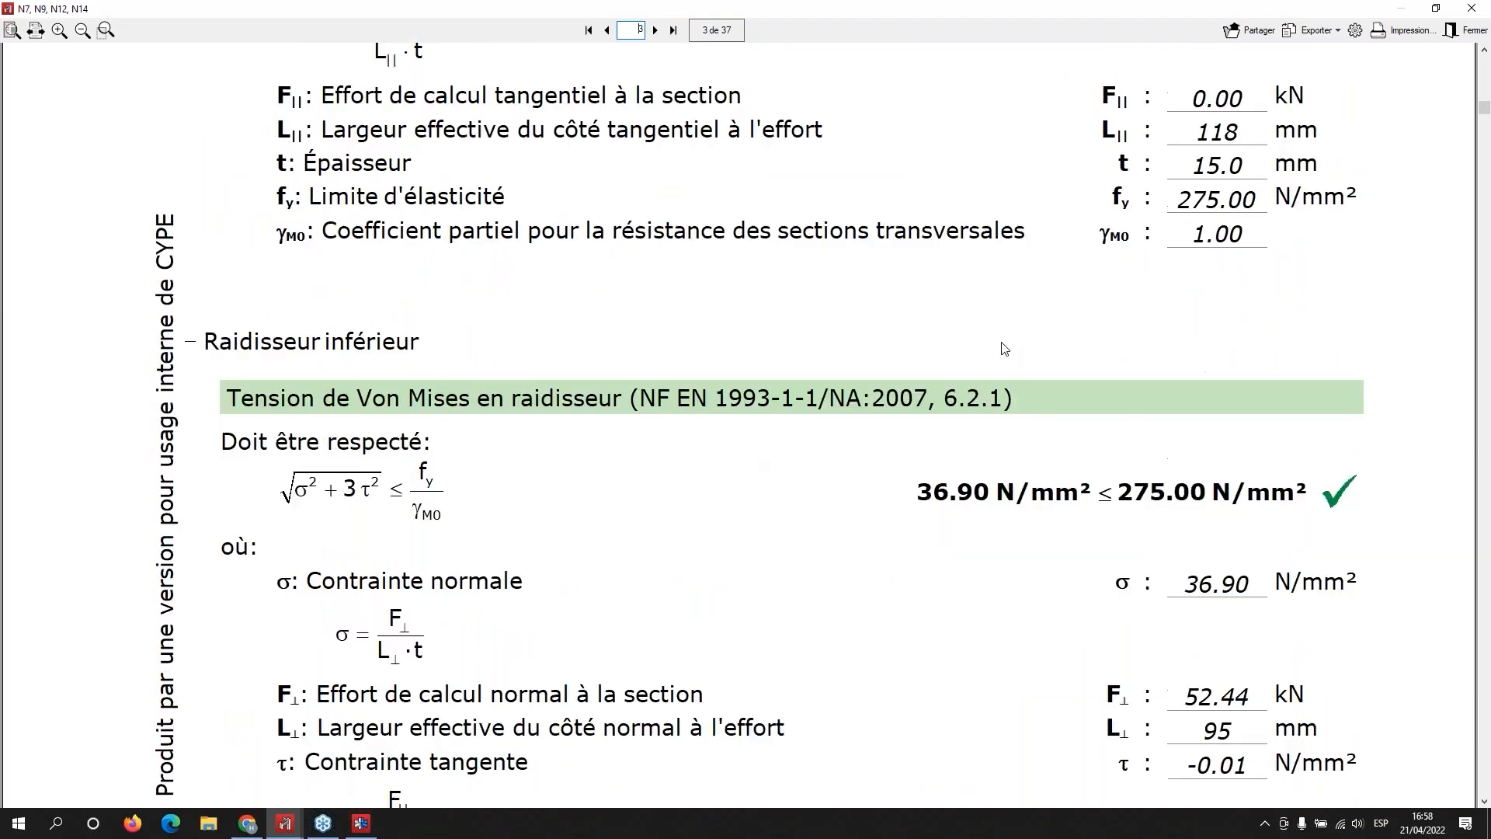
pyautogui.scroll(-13, 1004, 349)
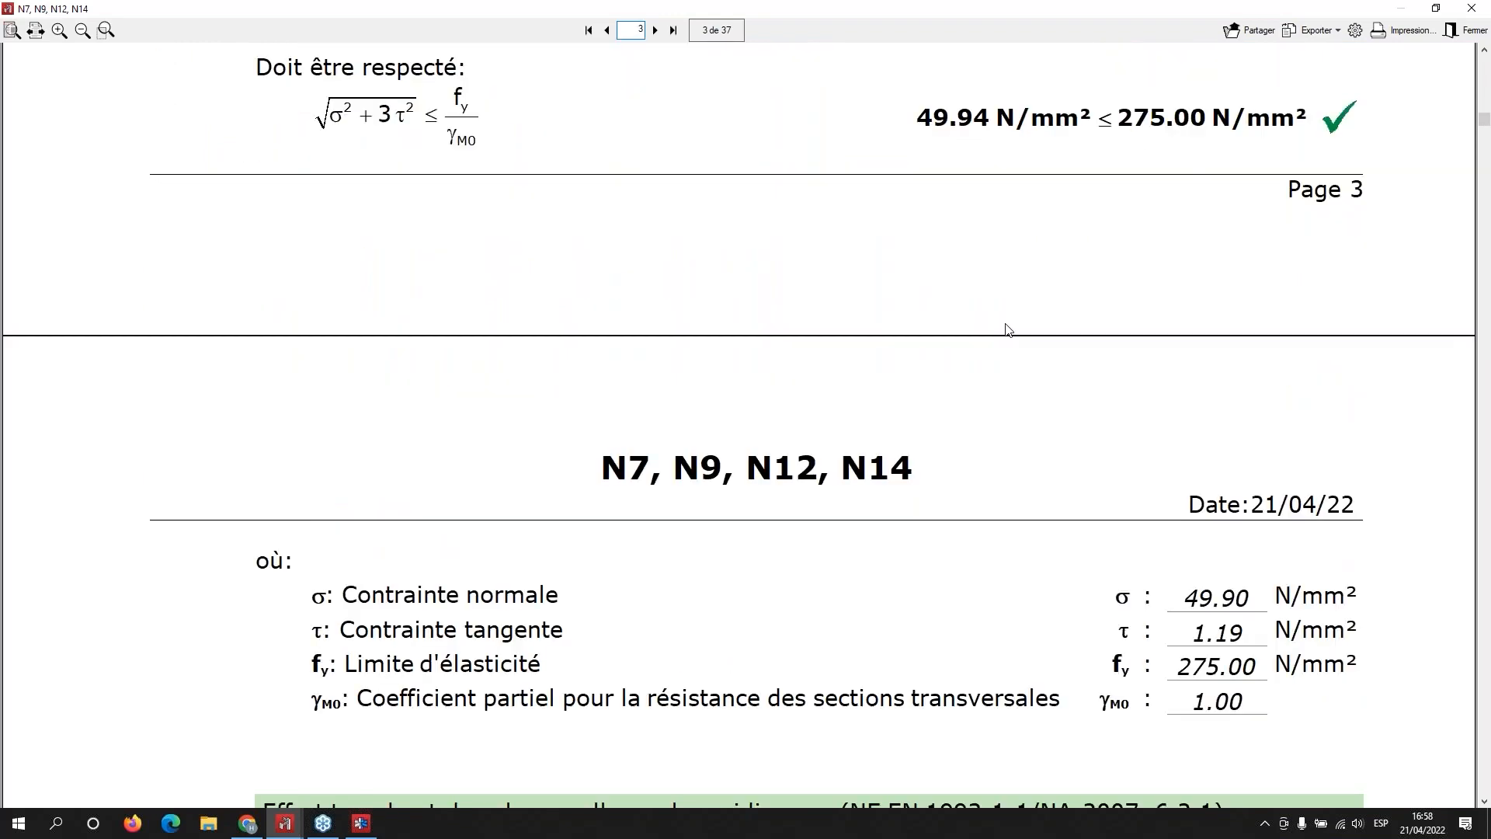
# Step: Examine the equivalent T-stub check of the column flange at the IPE 450 beam, including failure modes 1, 2 and 3
pyautogui.scroll(-10, 1007, 330)
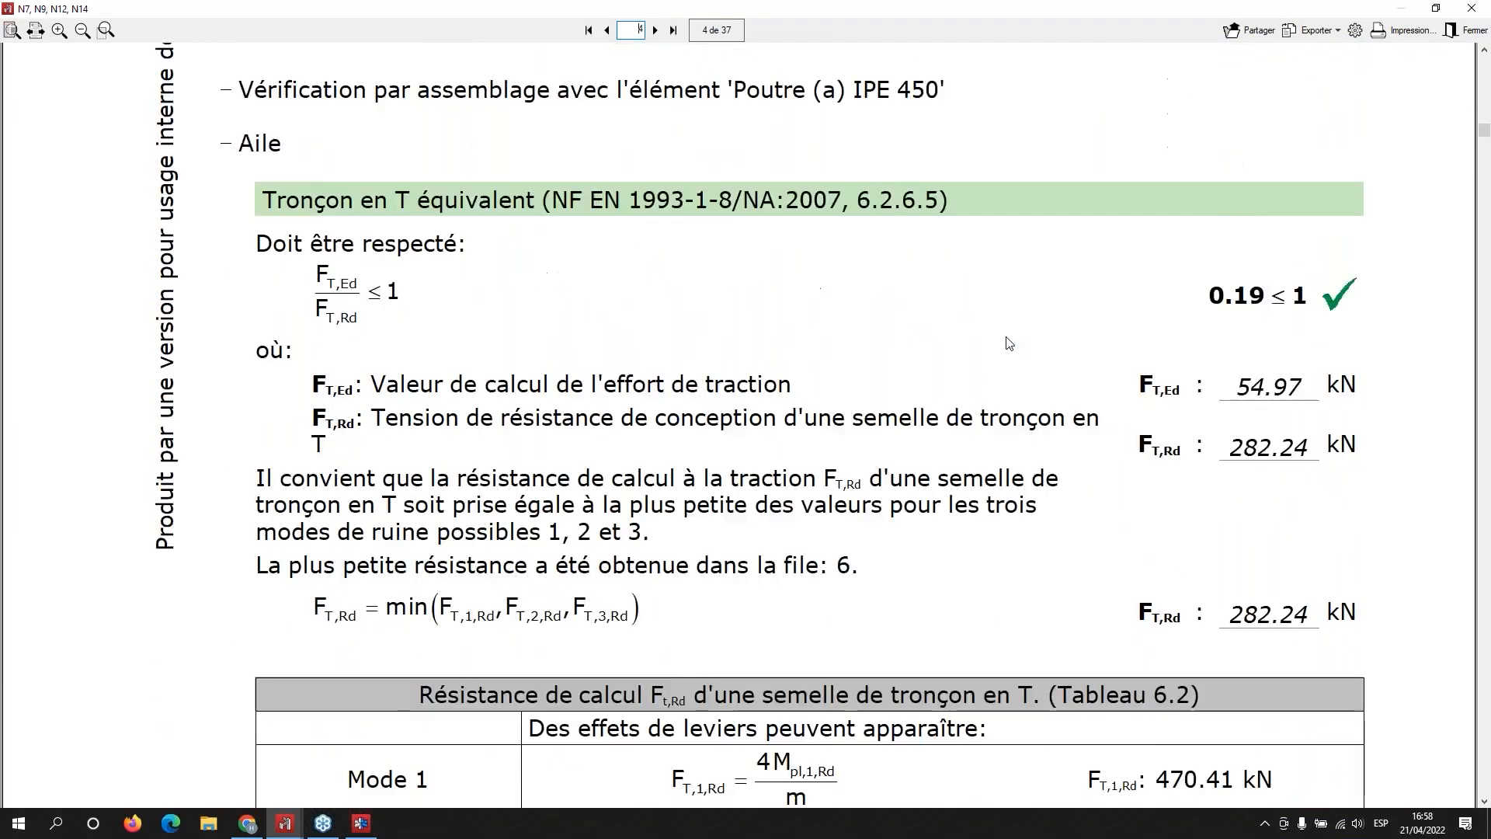
pyautogui.scroll(-1, 1008, 343)
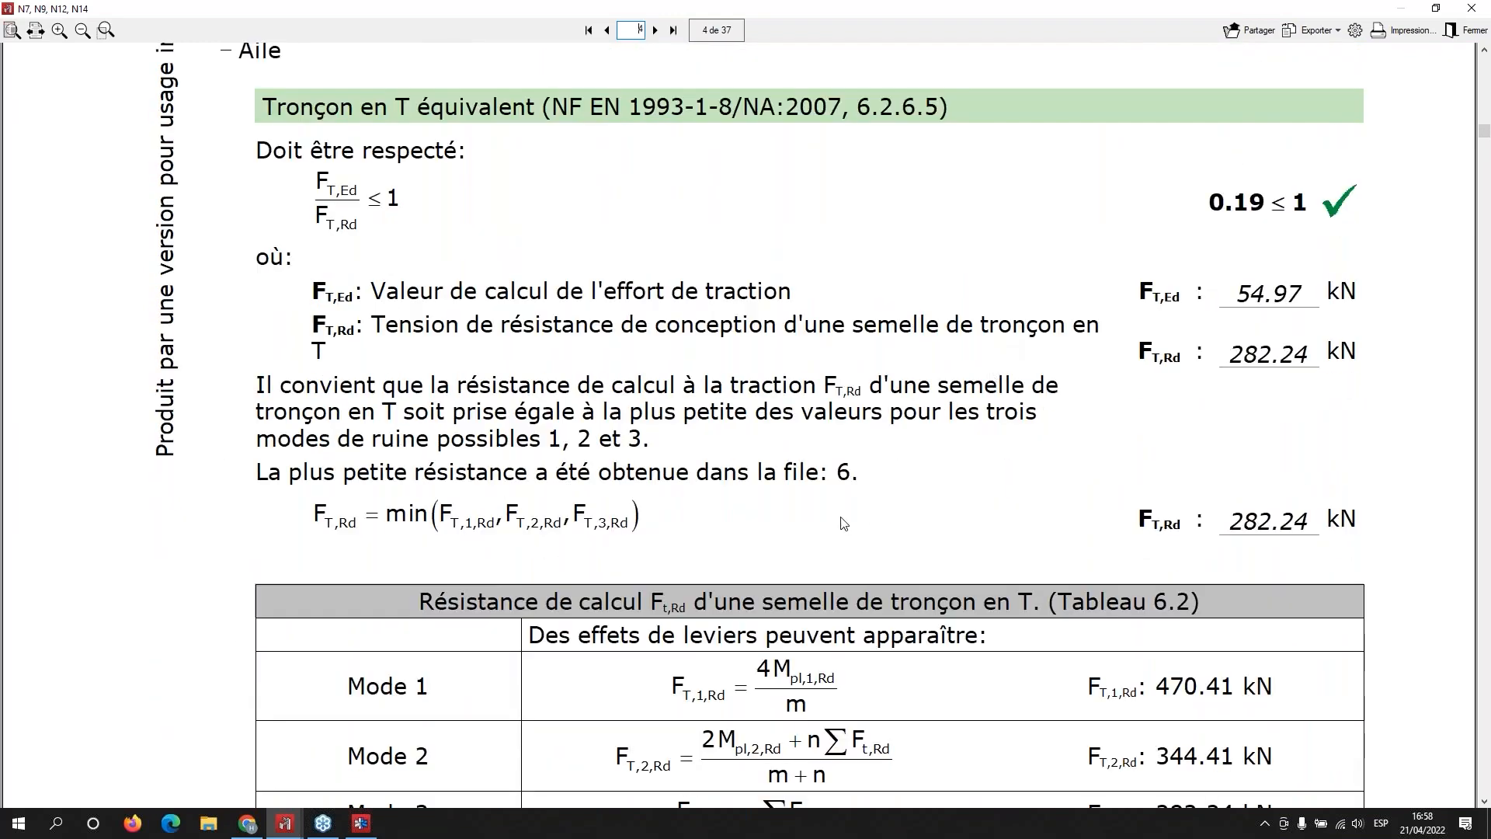
pyautogui.scroll(-7, 844, 520)
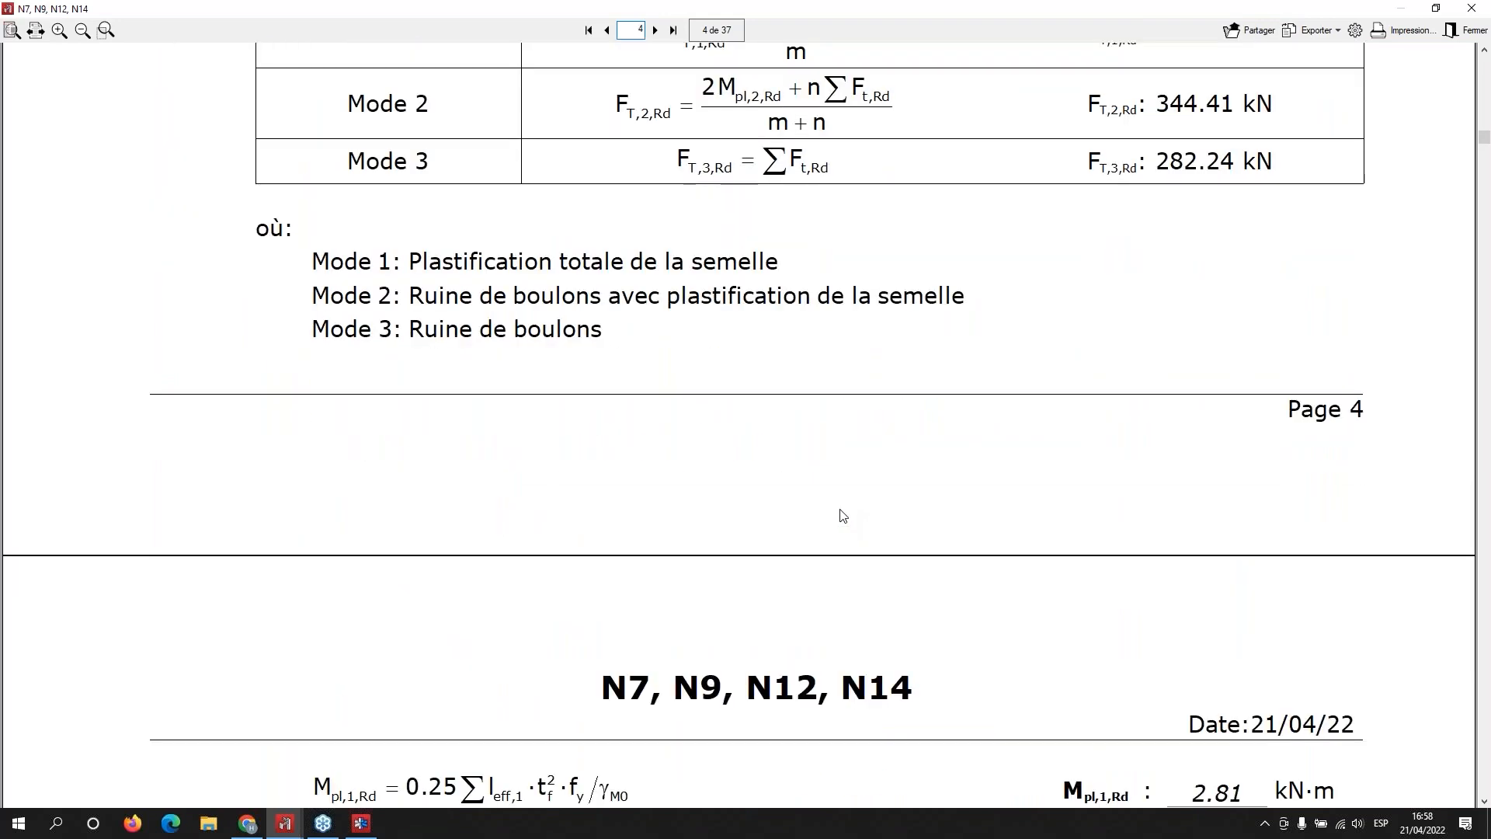
pyautogui.scroll(-4, 843, 515)
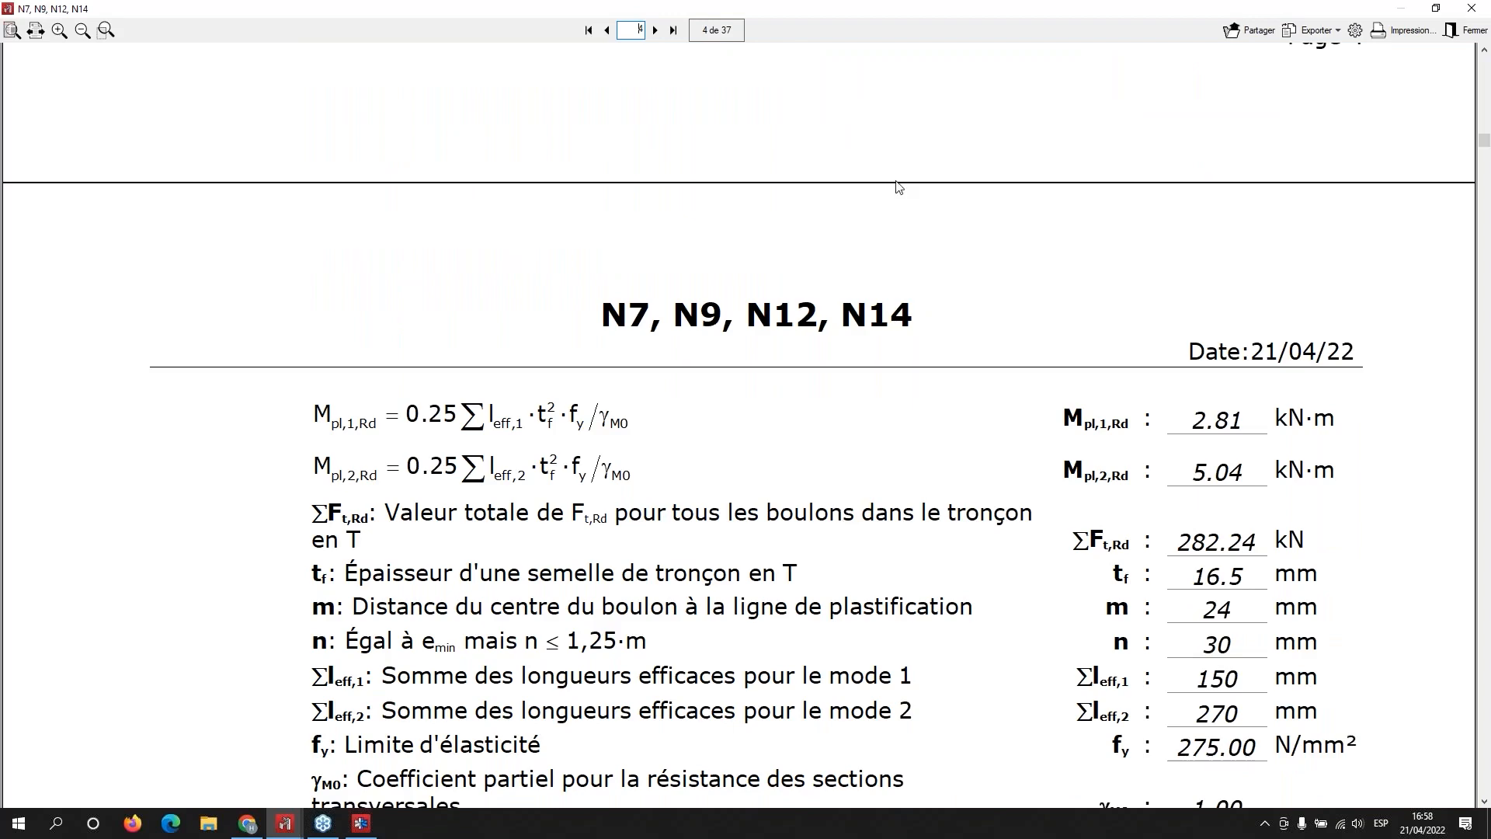
# Step: Review the tension check and its bolt diagram at the IPE 450 joint, and close the report, the verification and the connection editor
pyautogui.scroll(-5, 836, 334)
pyautogui.scroll(-2, 831, 368)
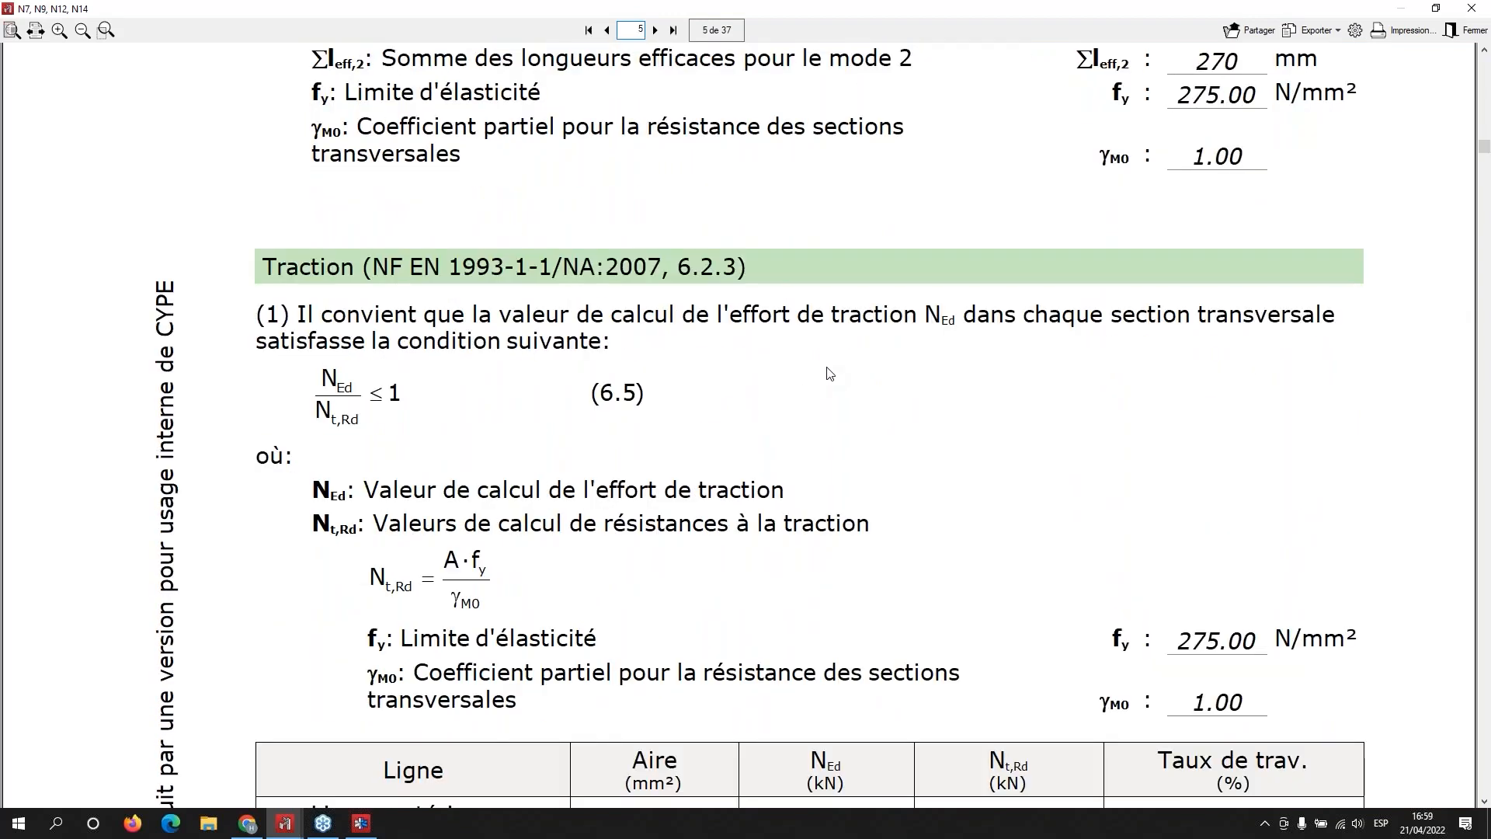
pyautogui.scroll(-7, 827, 378)
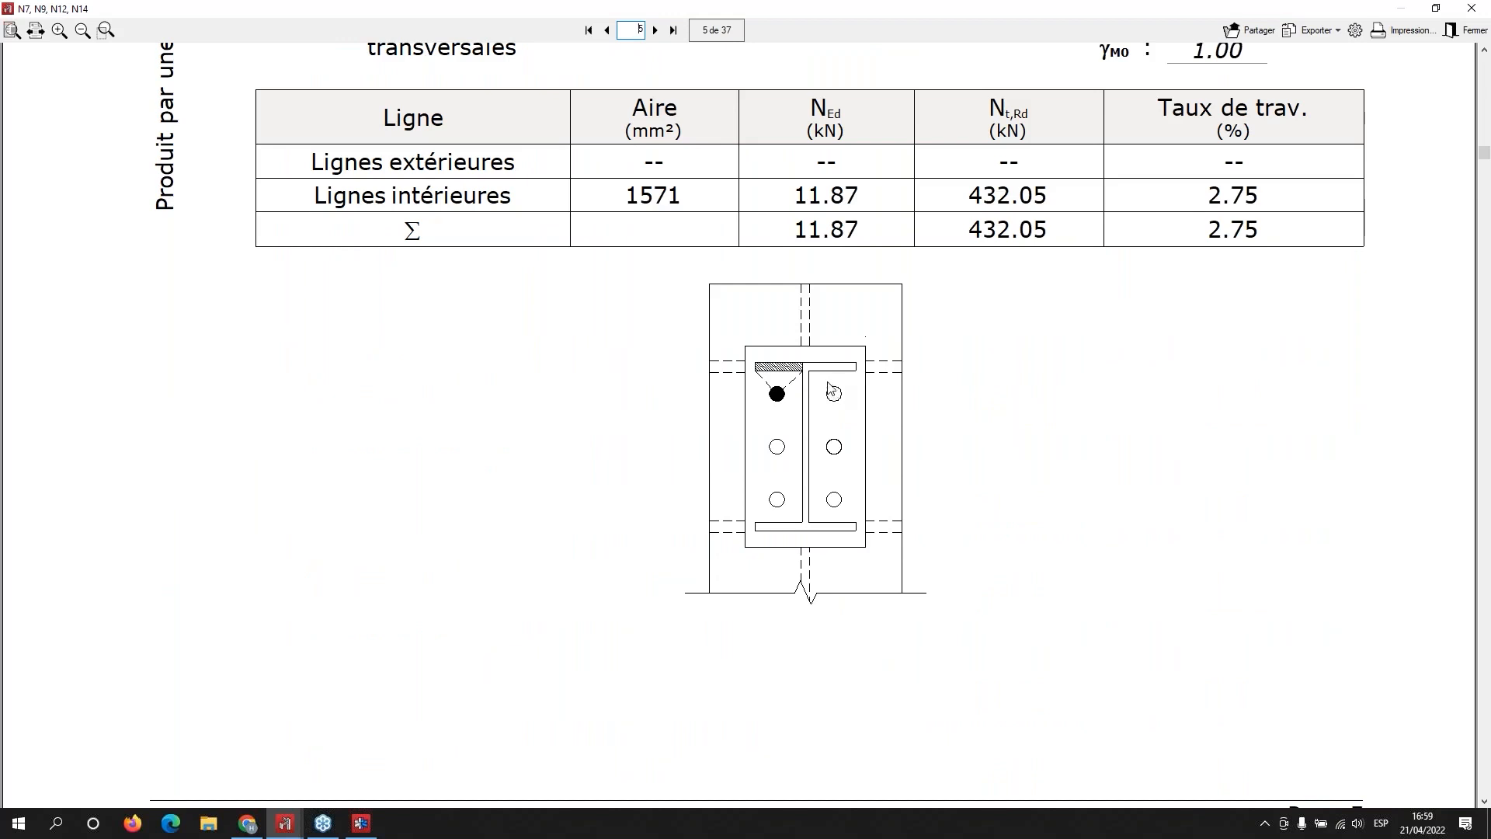
pyautogui.scroll(-15, 790, 409)
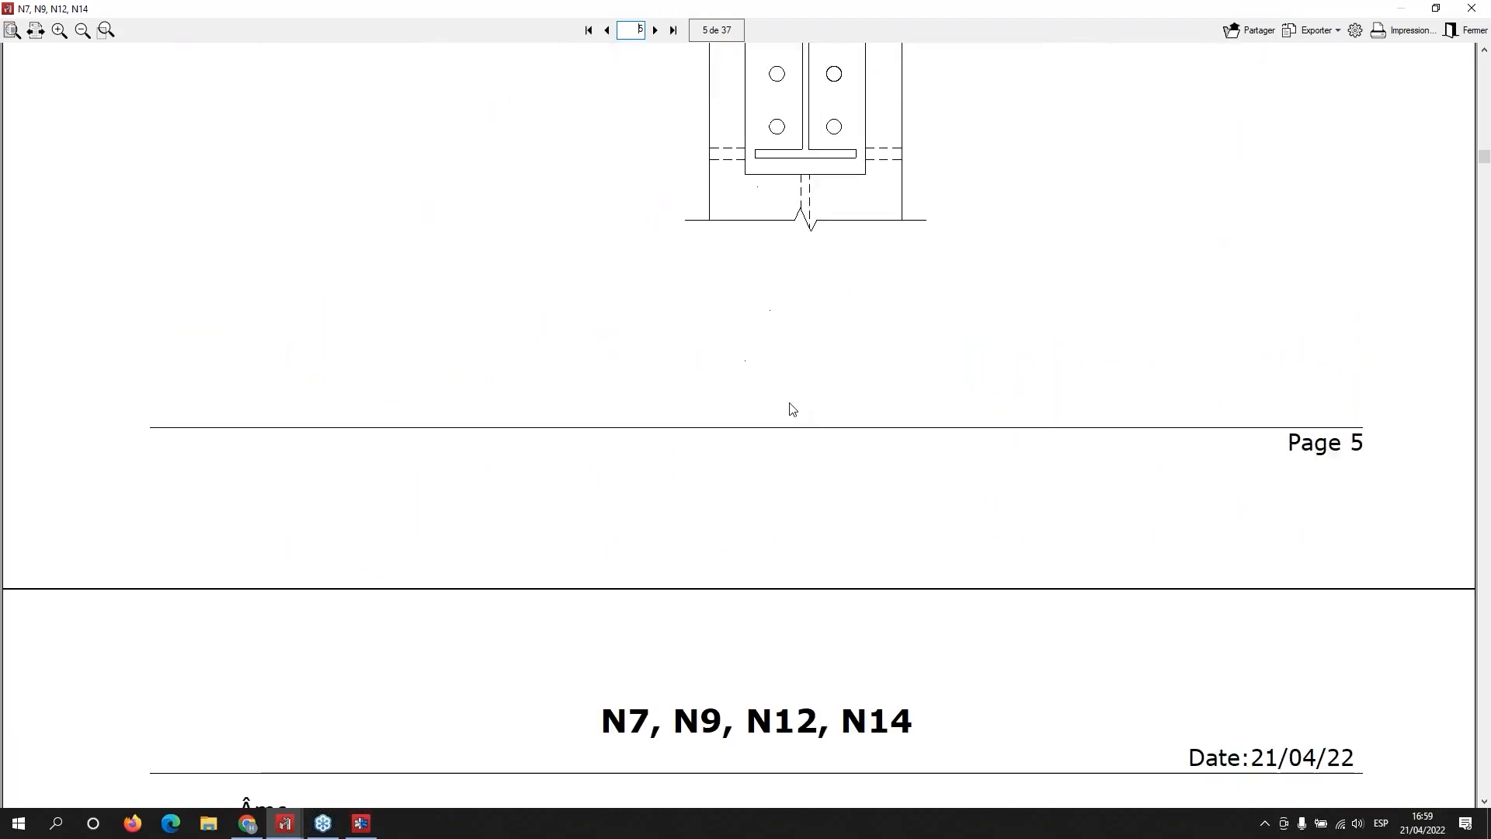
pyautogui.click(1469, 9)
pyautogui.click(1469, 11)
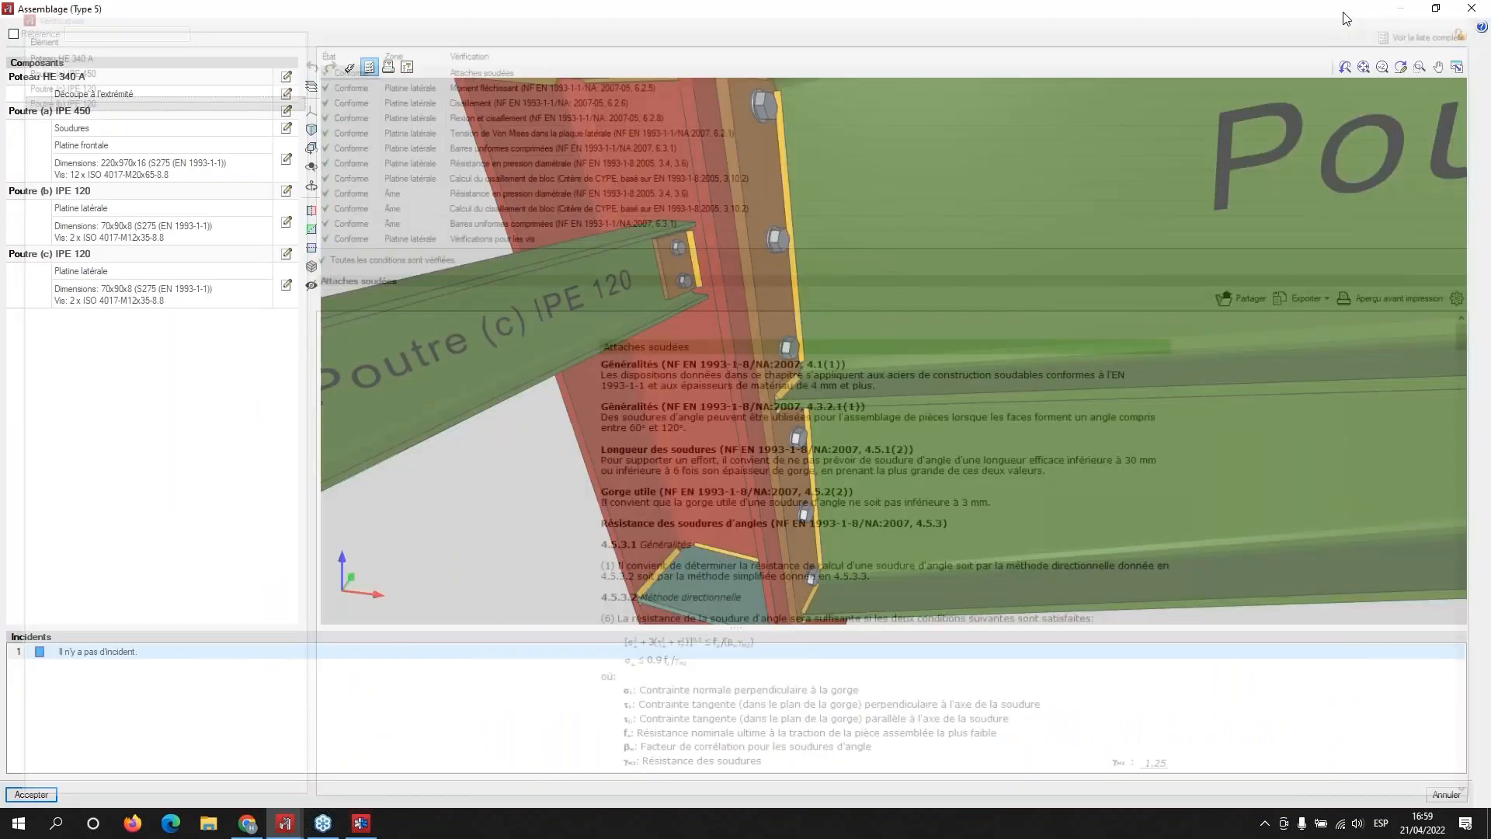
pyautogui.scroll(-5, 700, 395)
pyautogui.scroll(-2, 700, 395)
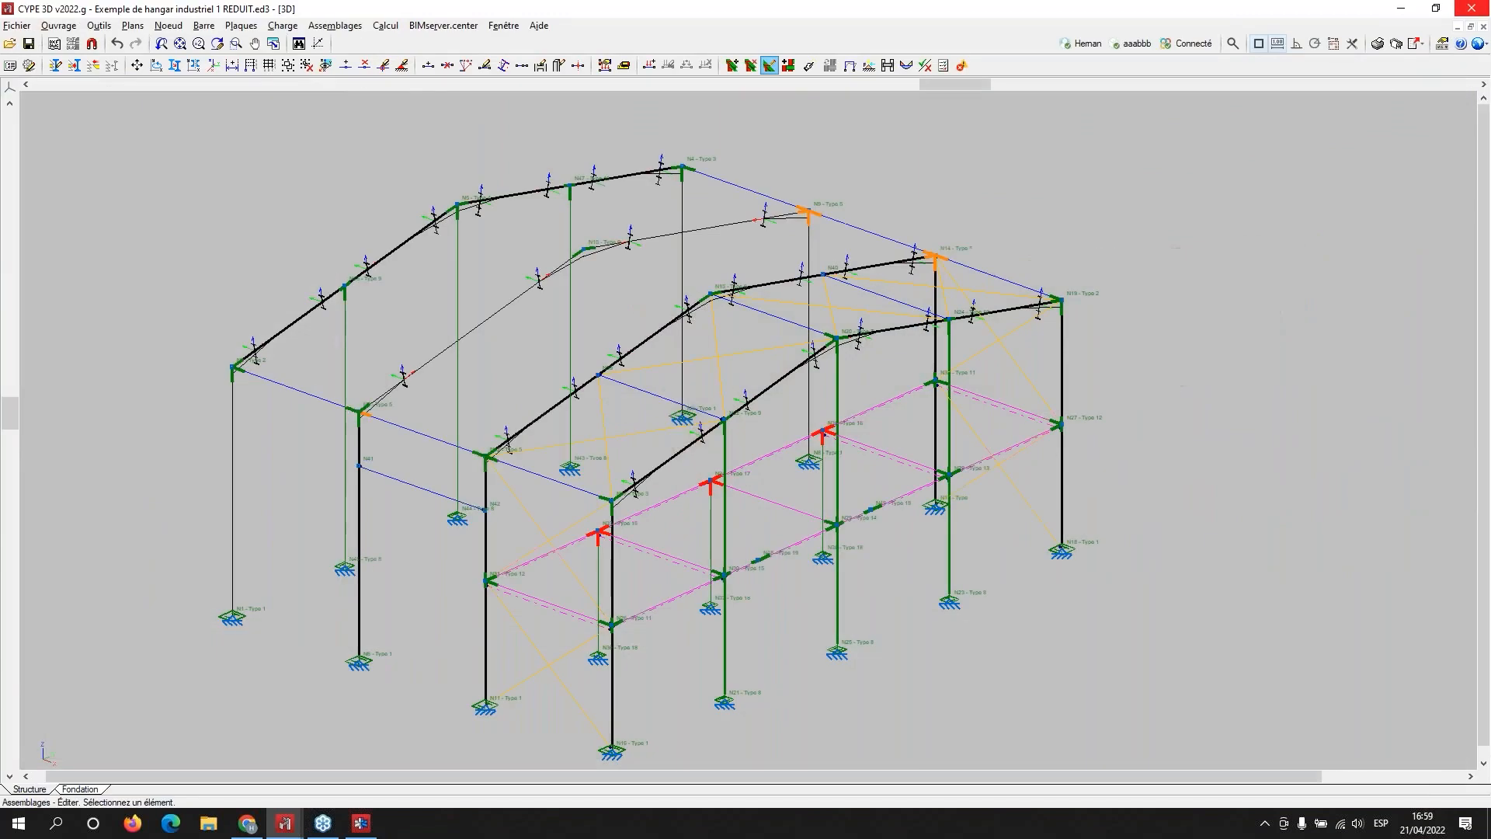
pyautogui.click(1470, 9)
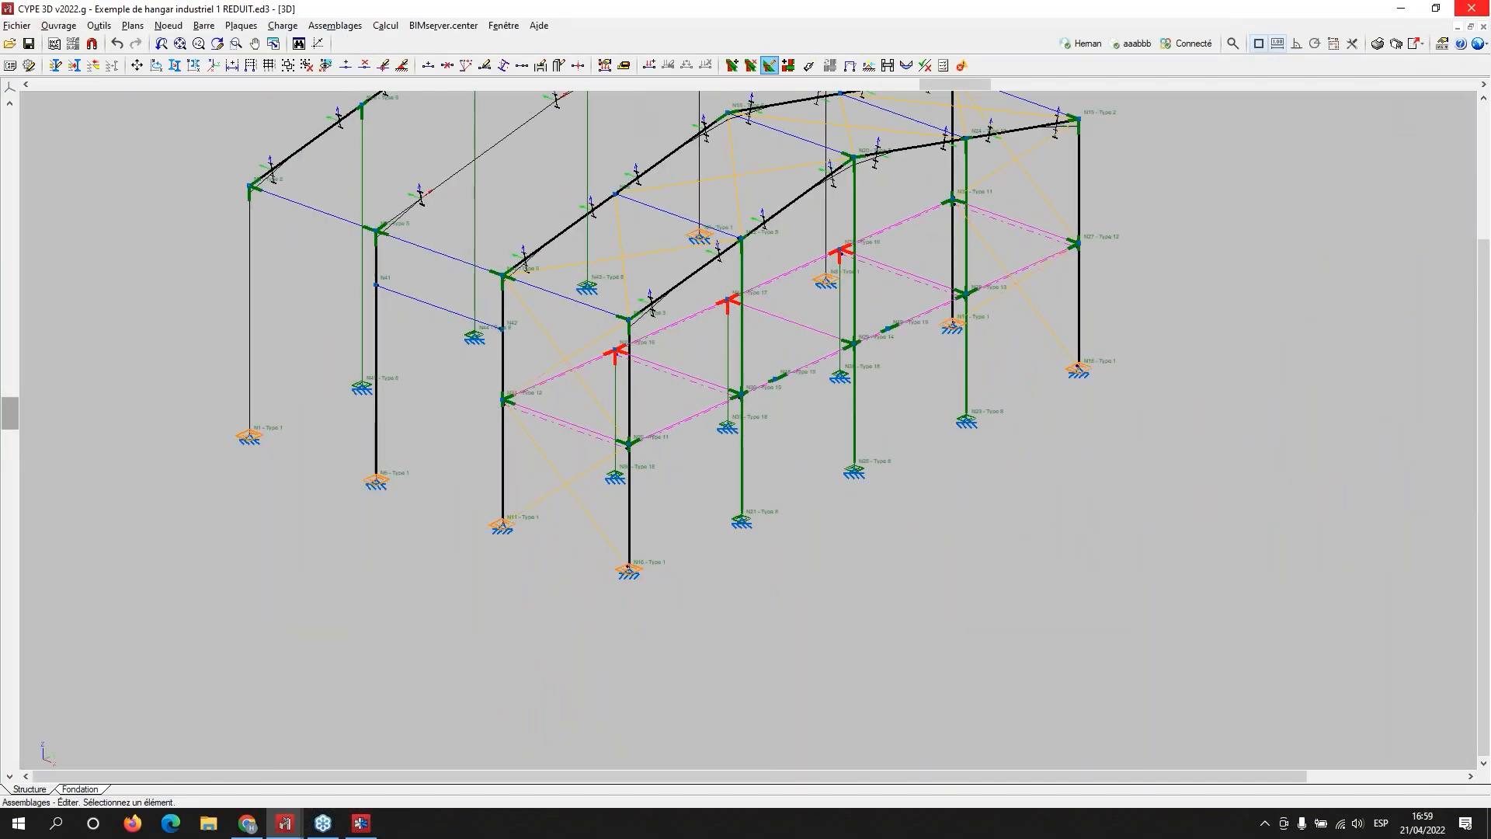
# Step: Open the Type 1 column base connection and inspect its base plate, anchor bolts and column web weld in 3D
pyautogui.click(628, 570)
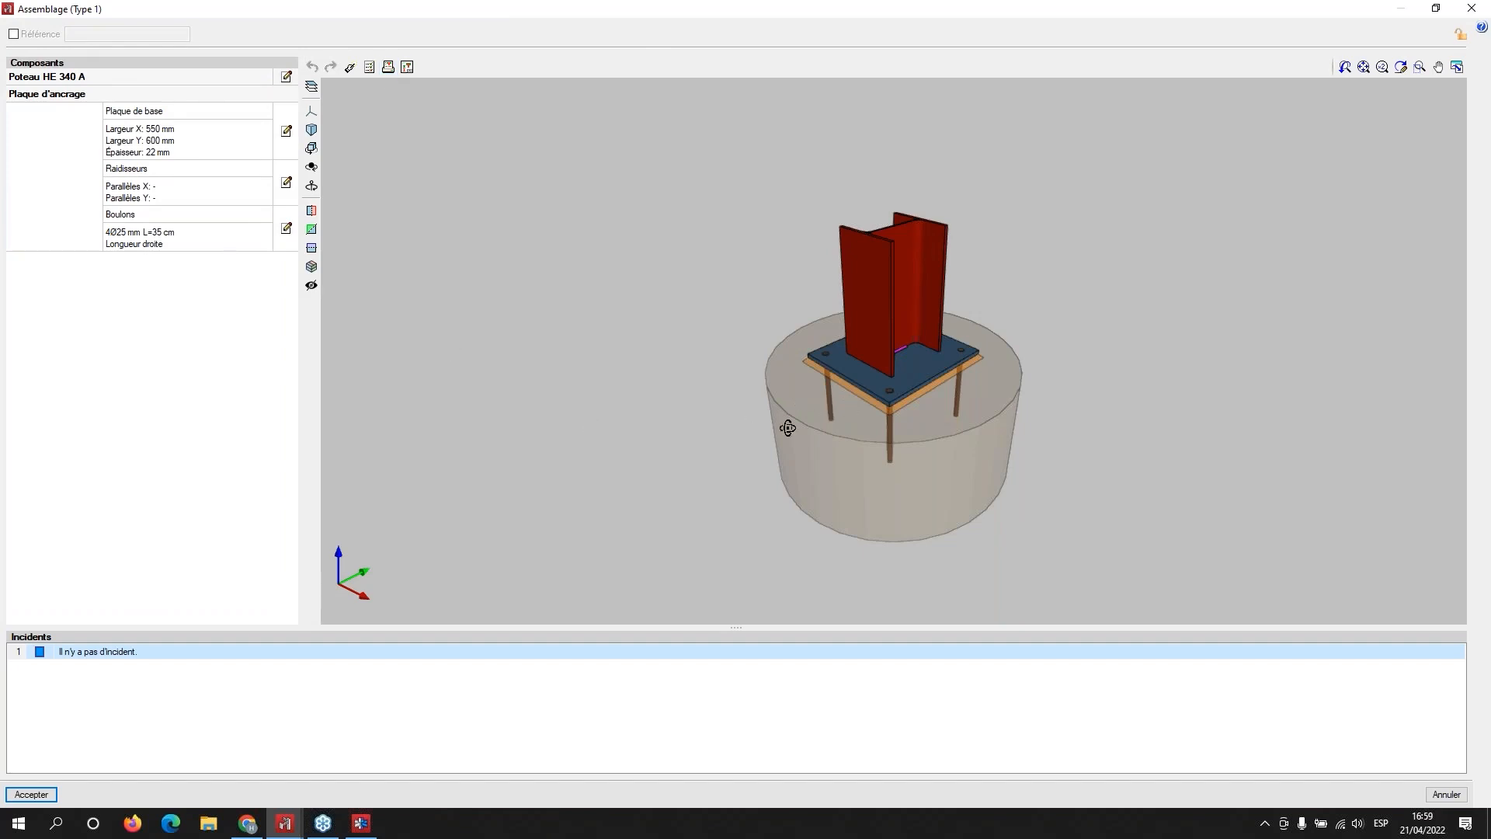
pyautogui.moveTo(787, 428); pyautogui.dragTo(759, 399)
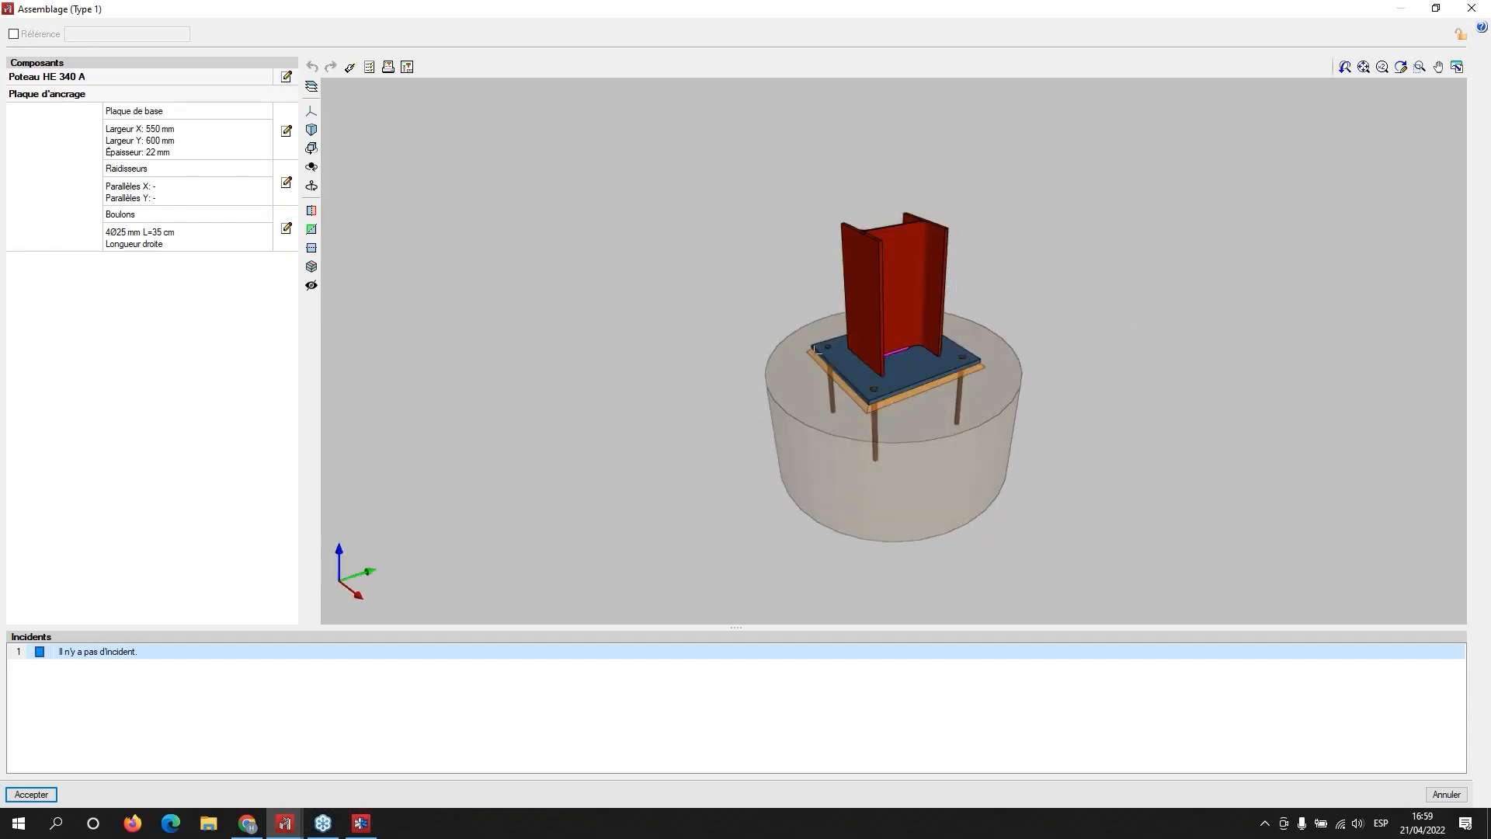
pyautogui.scroll(3, 926, 358)
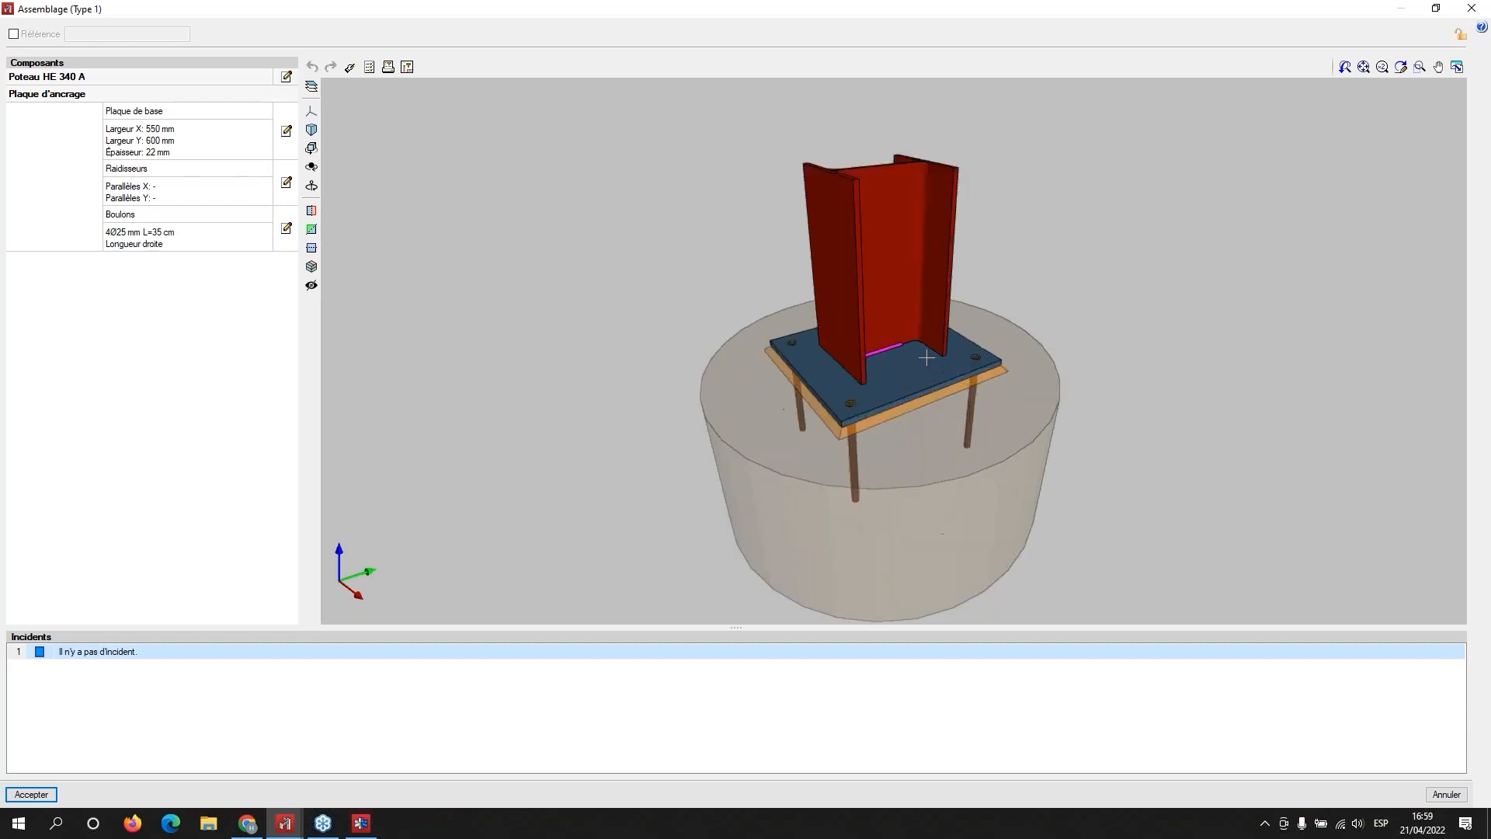
pyautogui.moveTo(925, 419); pyautogui.dragTo(823, 399)
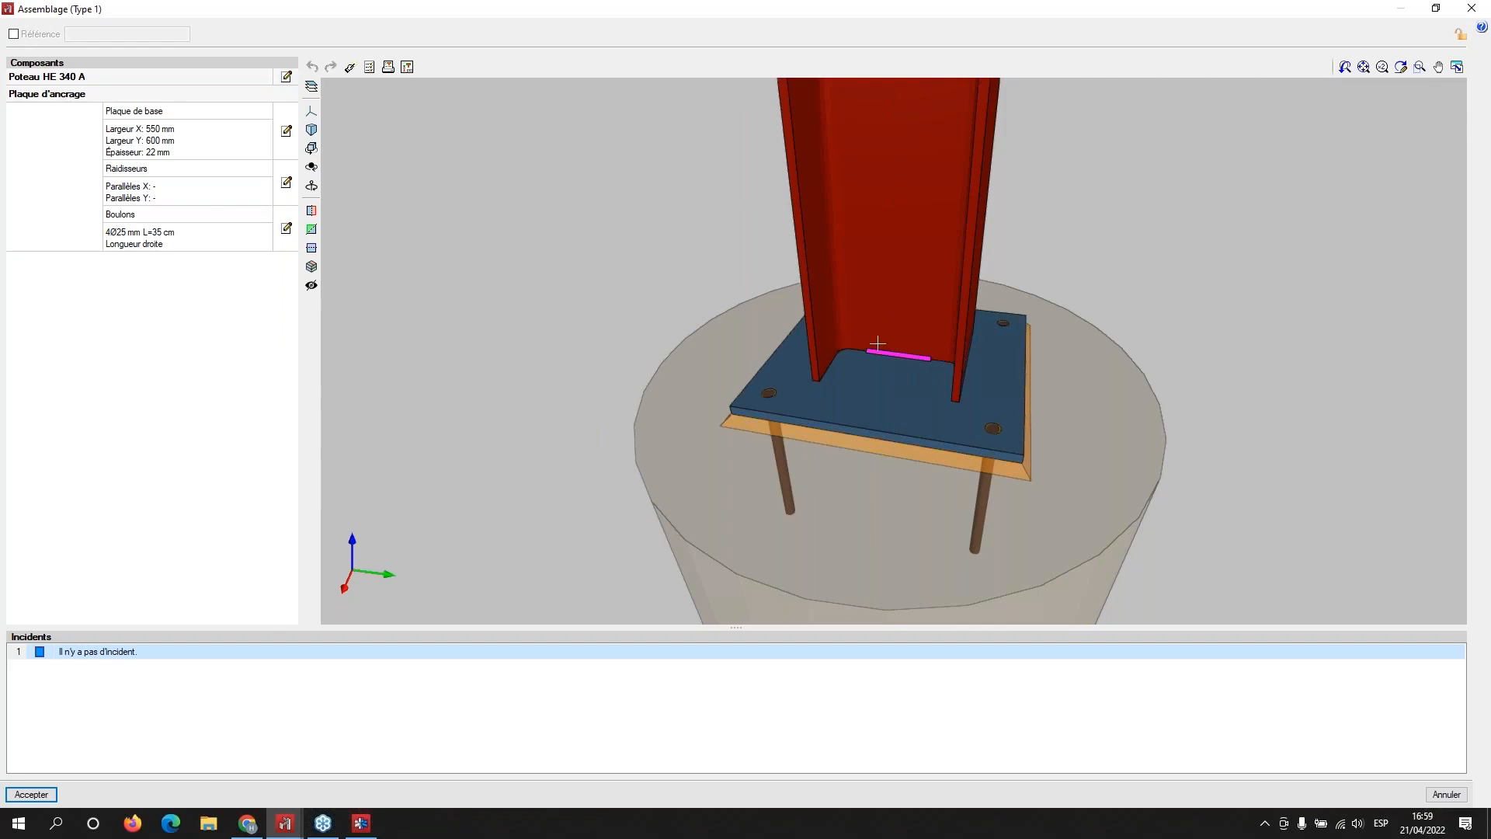
pyautogui.scroll(5, 864, 355)
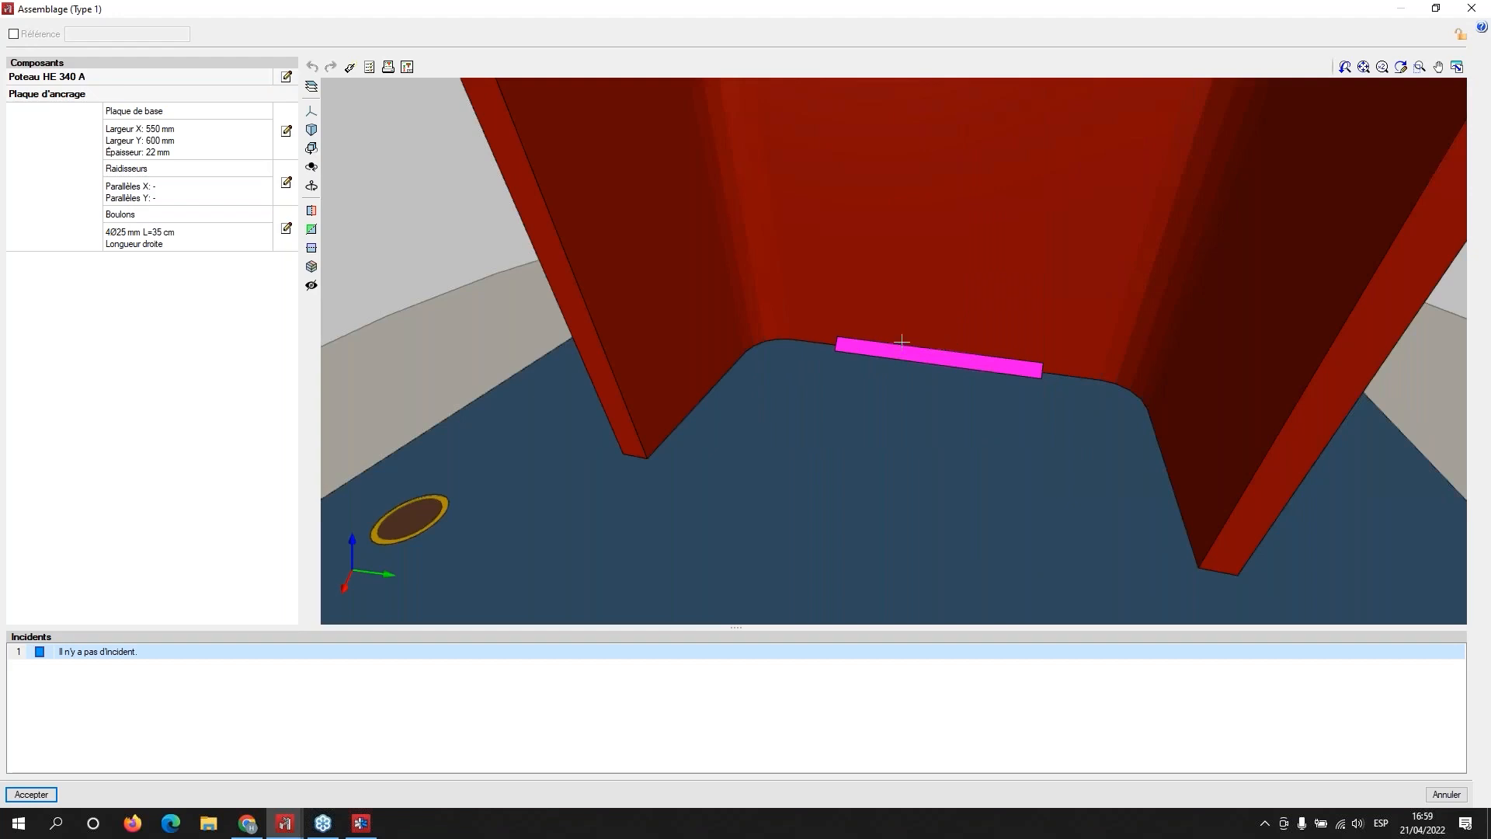
pyautogui.scroll(-6, 888, 356)
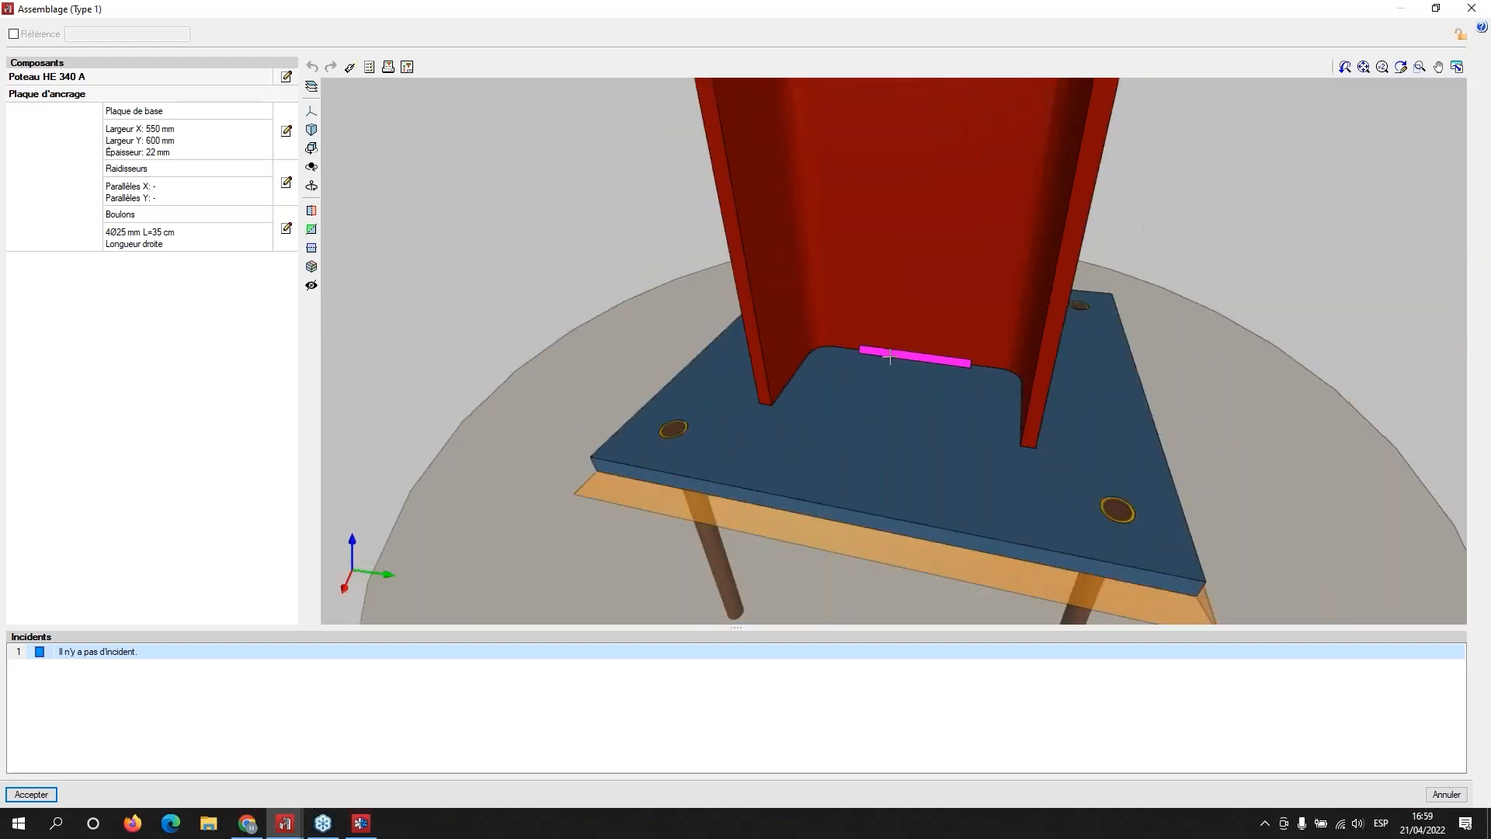
pyautogui.moveTo(715, 394); pyautogui.dragTo(815, 379, button='middle')
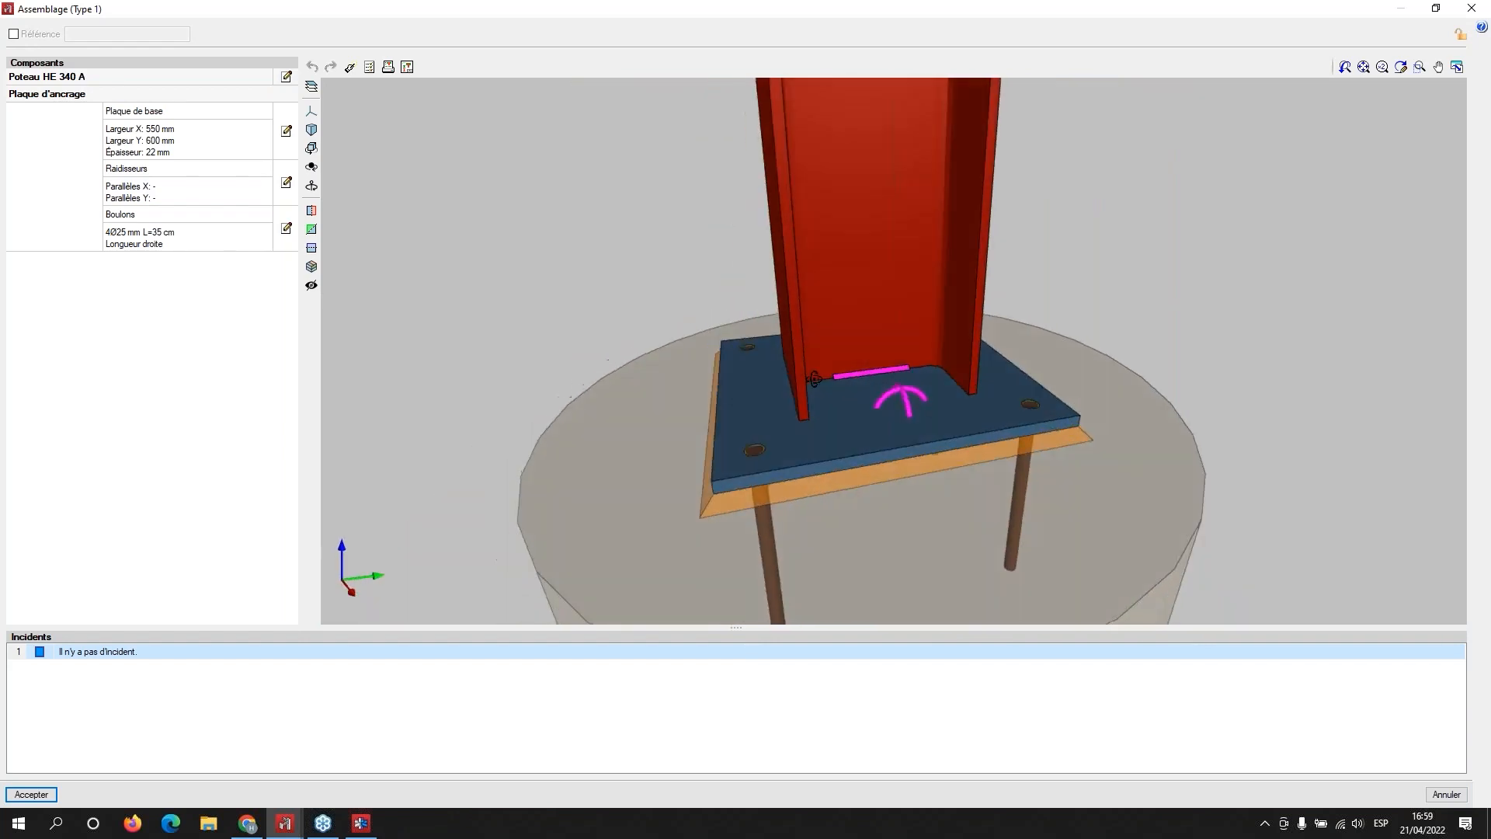
# Step: Review the base connection's complete verification report, covering the welded zone and fillet weld resistance, and return to the hangar structure
pyautogui.click(369, 67)
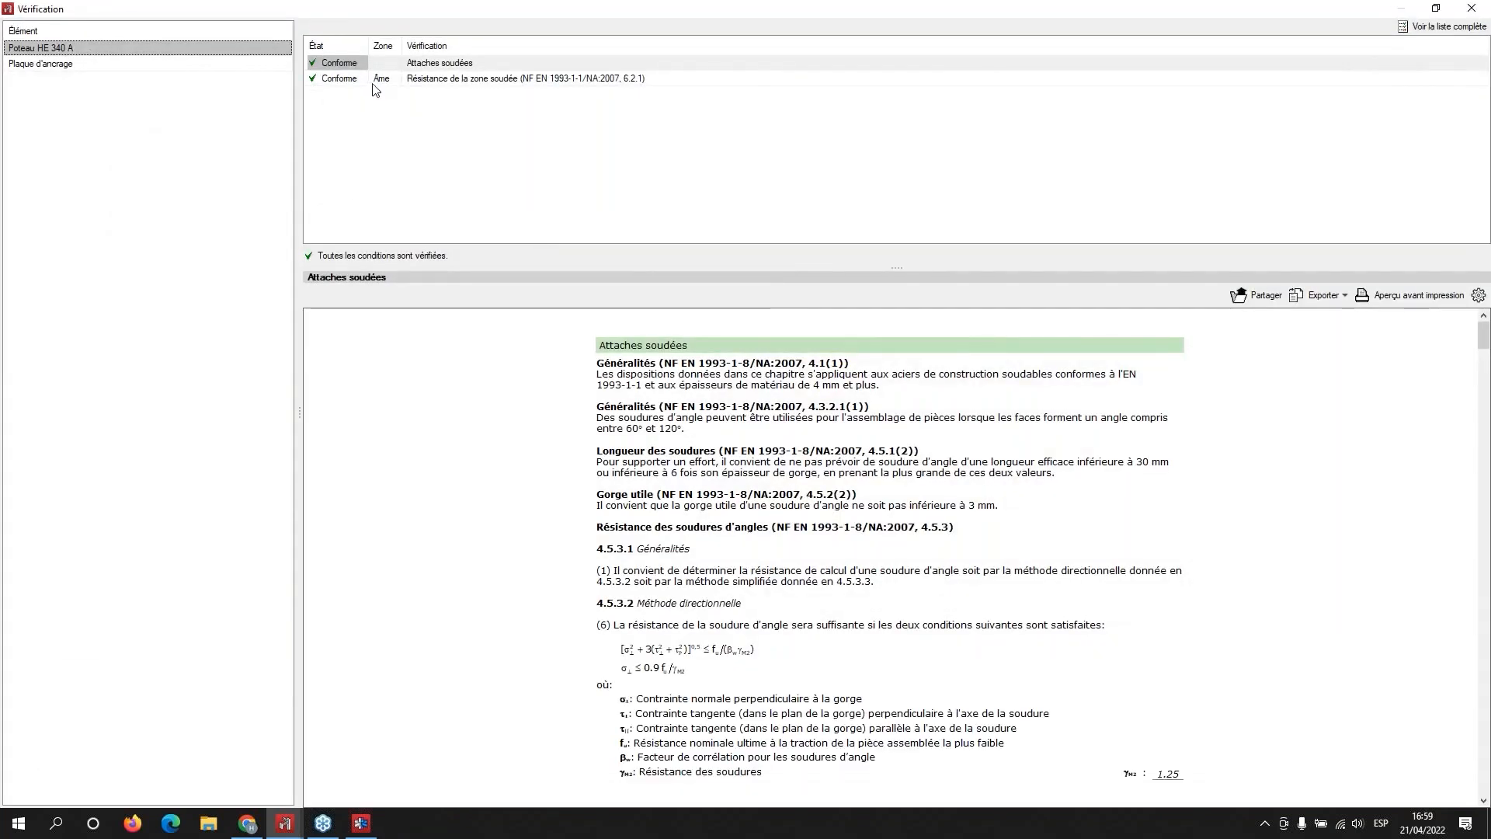
pyautogui.click(1415, 28)
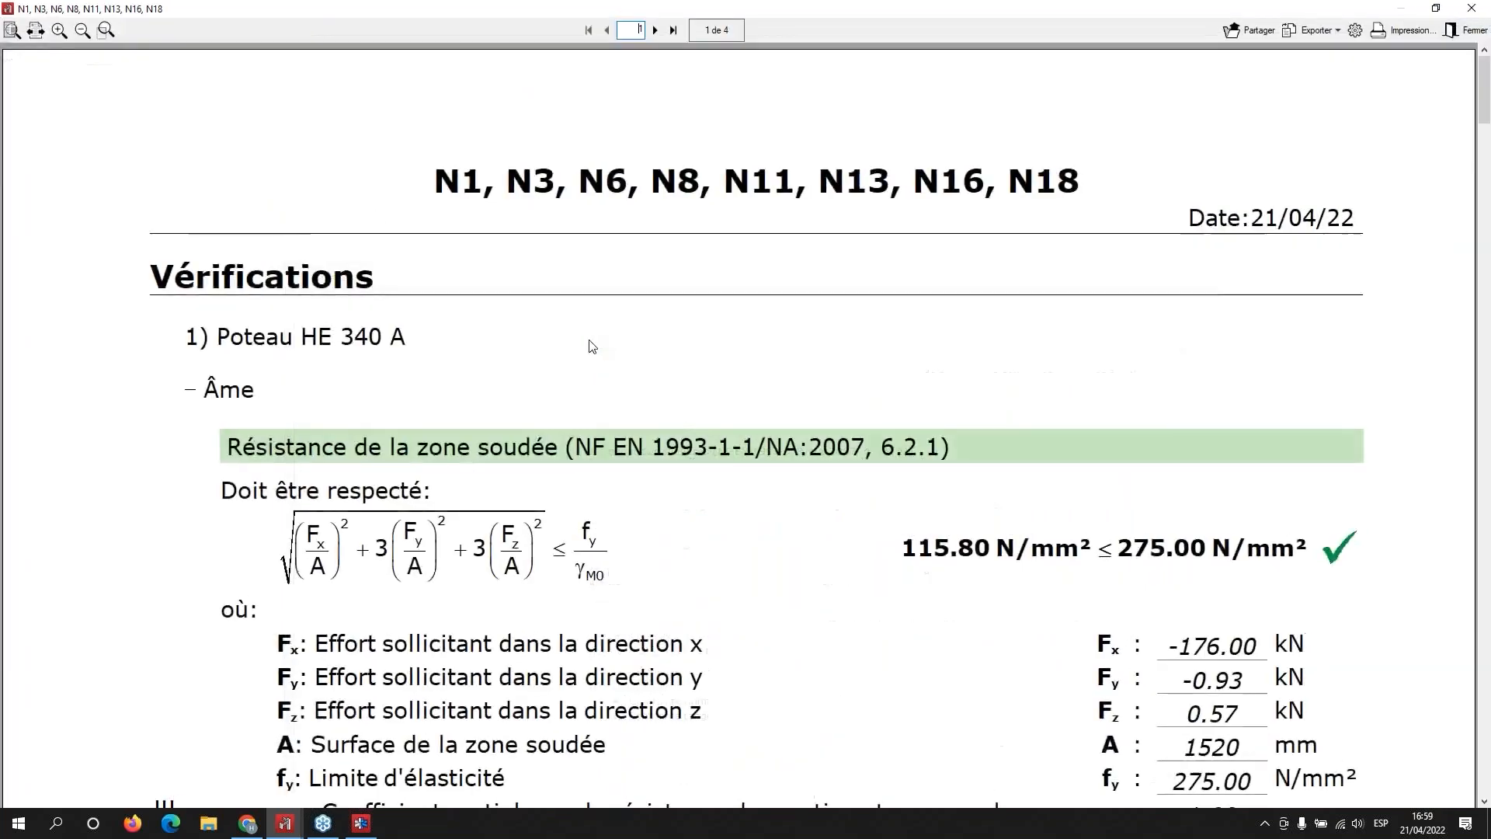
pyautogui.scroll(-6, 590, 344)
pyautogui.scroll(-10, 590, 343)
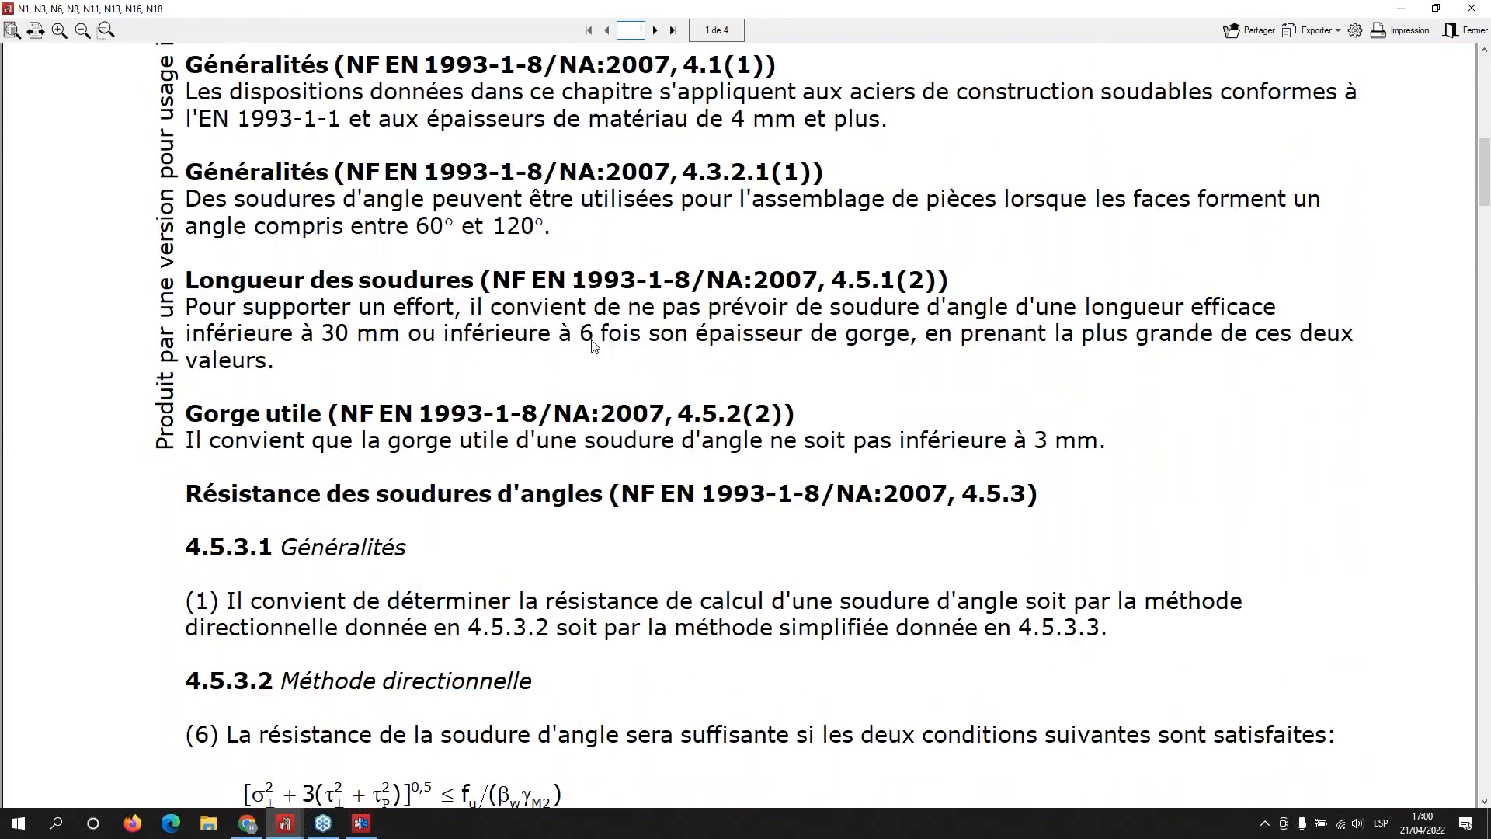
pyautogui.scroll(-15, 595, 345)
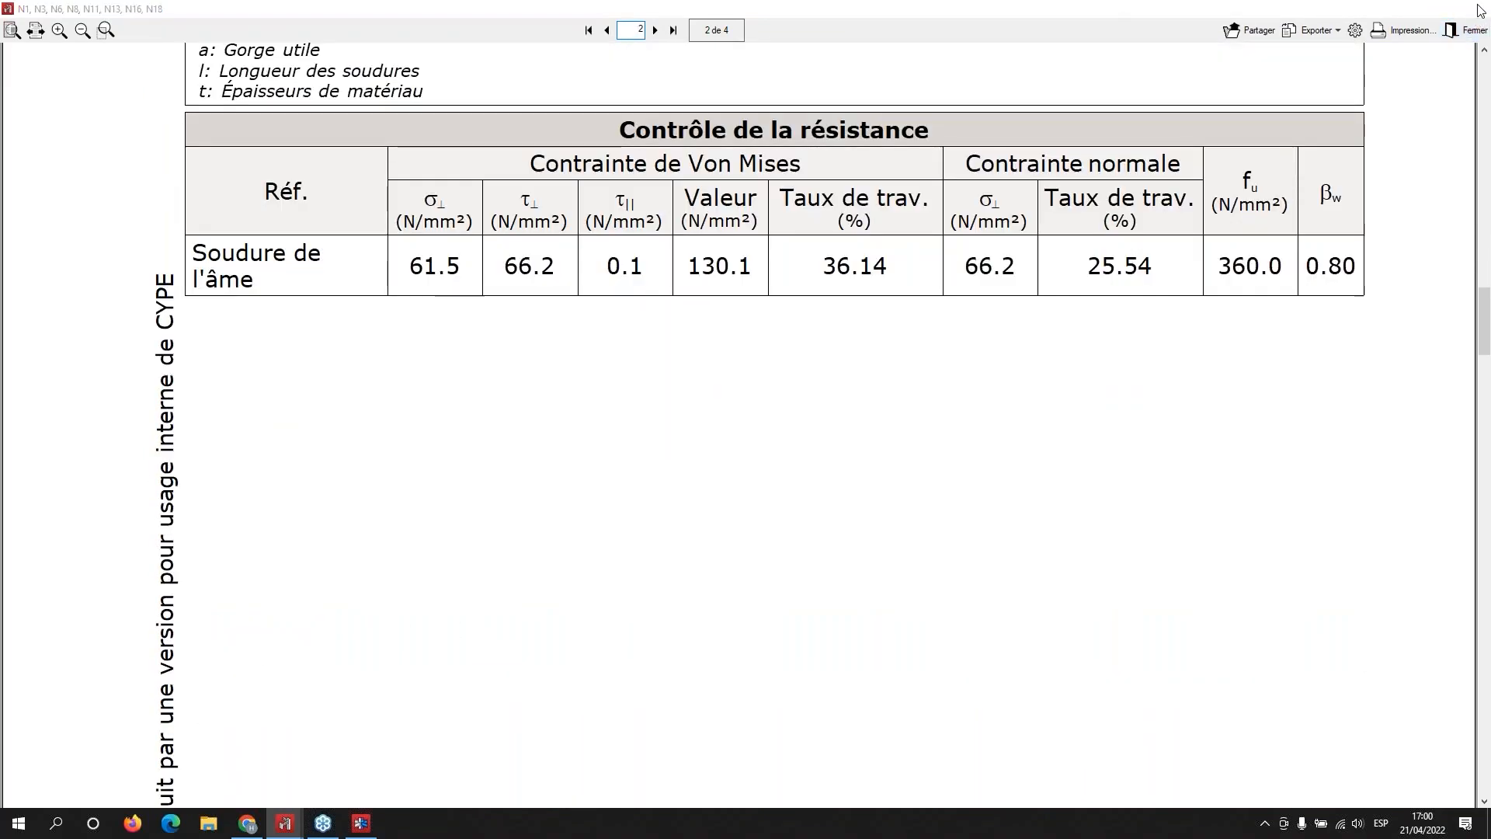
pyautogui.click(1473, 9)
pyautogui.click(1473, 9)
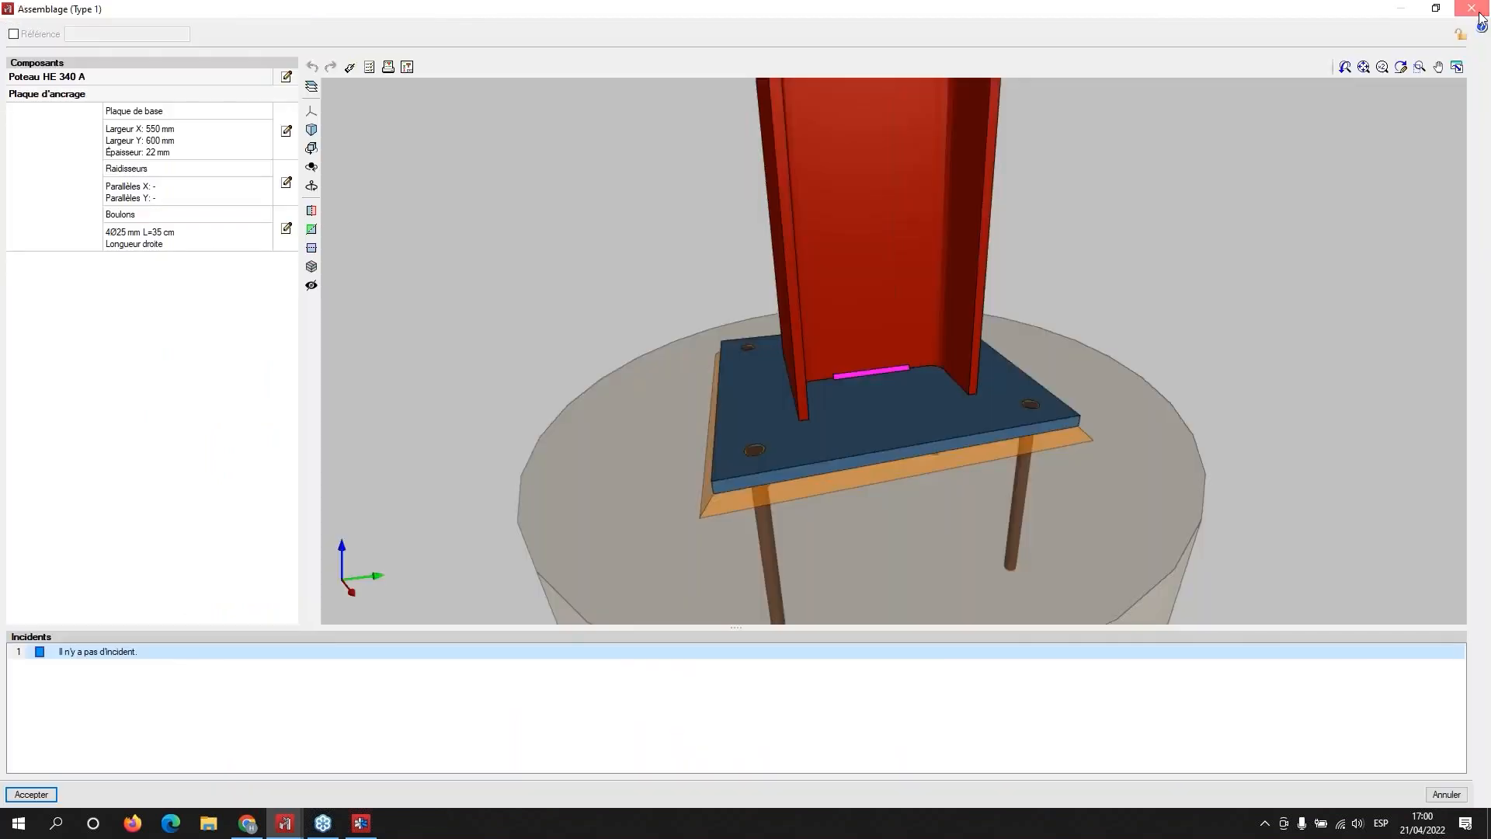
pyautogui.click(1473, 9)
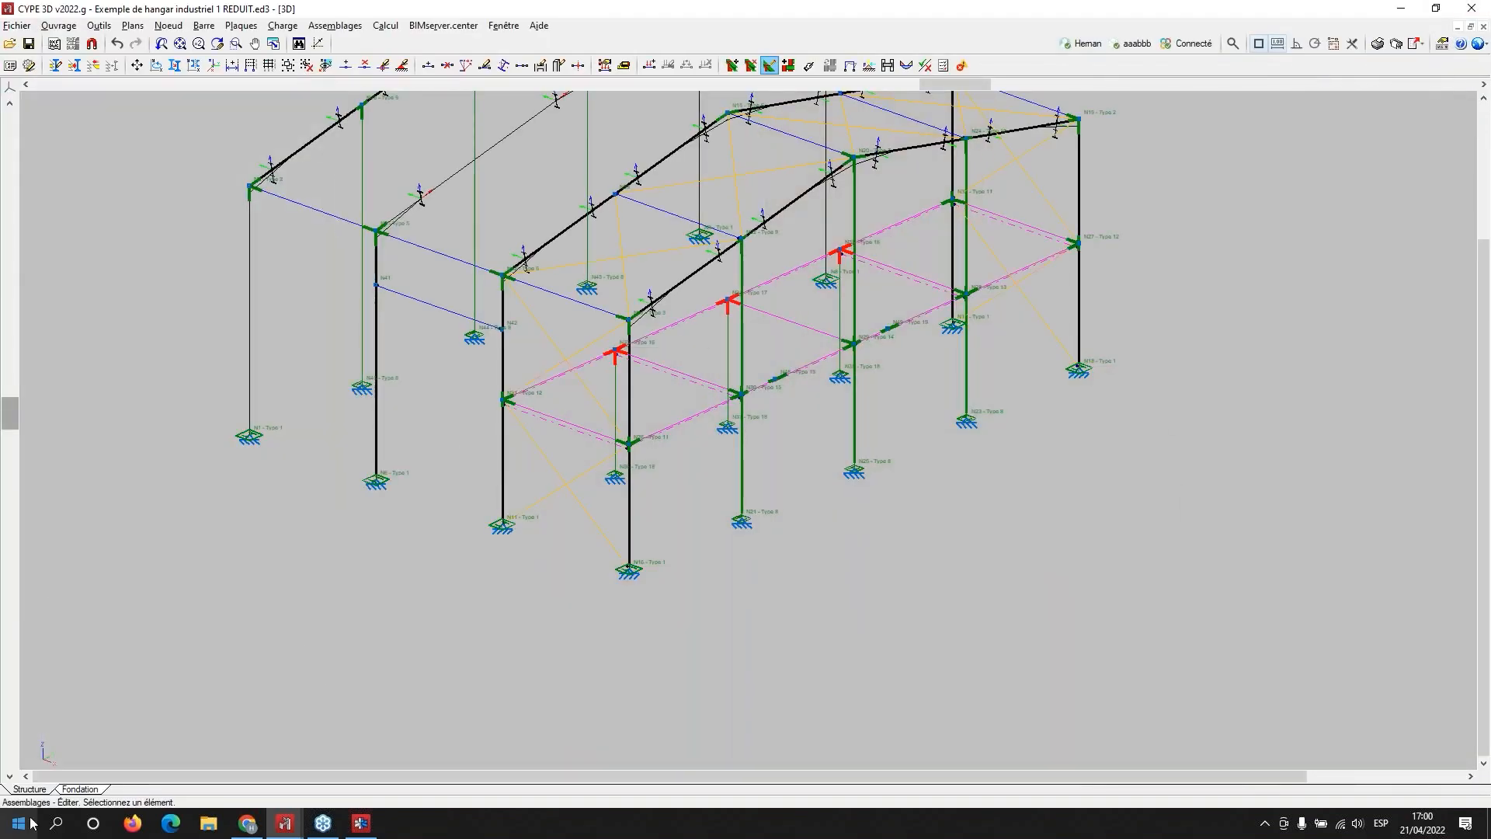
# Step: Switch to the foundation plan and size the foundation elements and tie beams with the complete quick sizing option
pyautogui.click(80, 789)
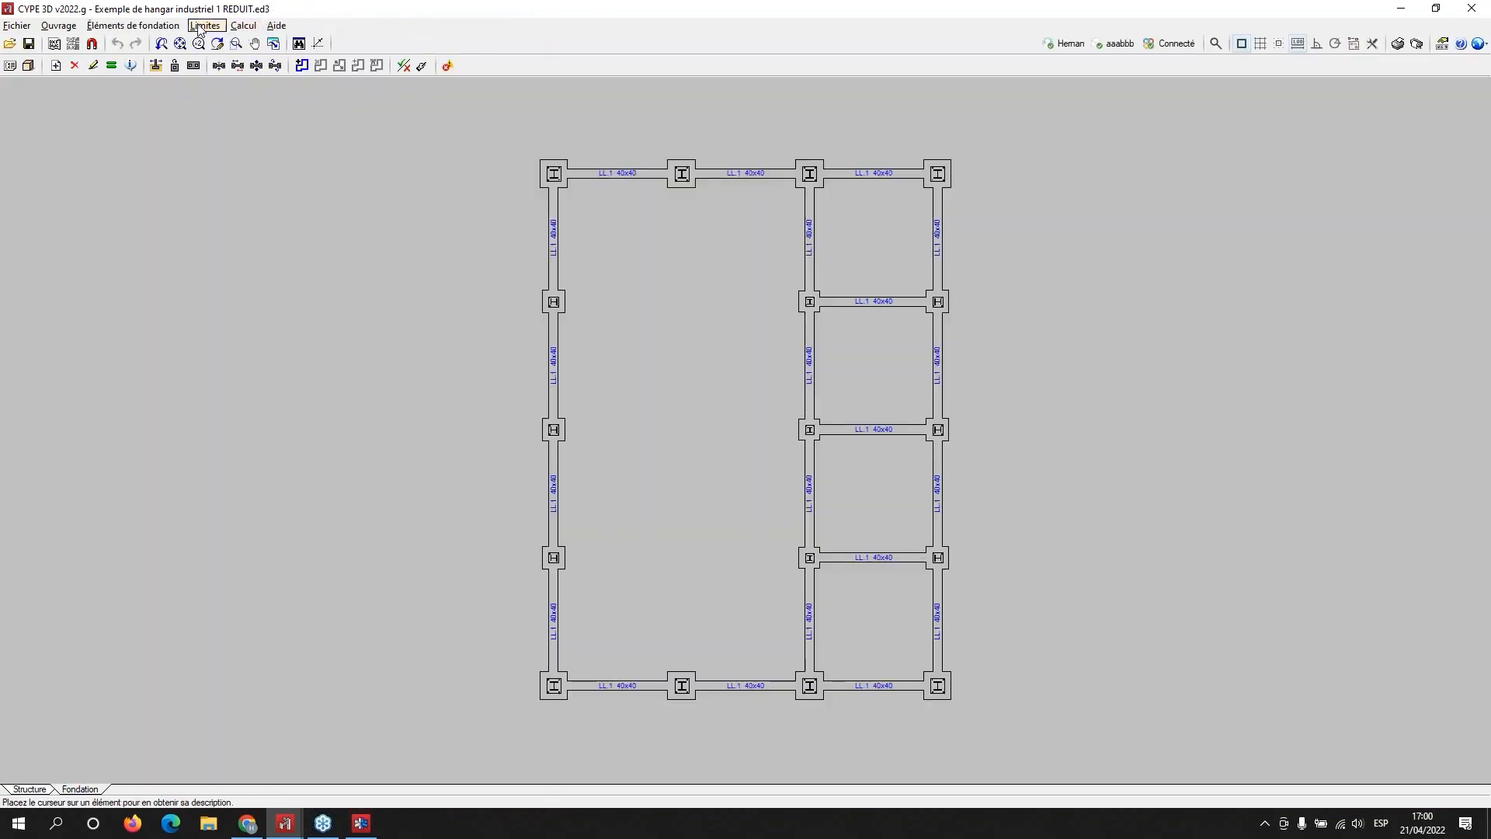
pyautogui.click(152, 26)
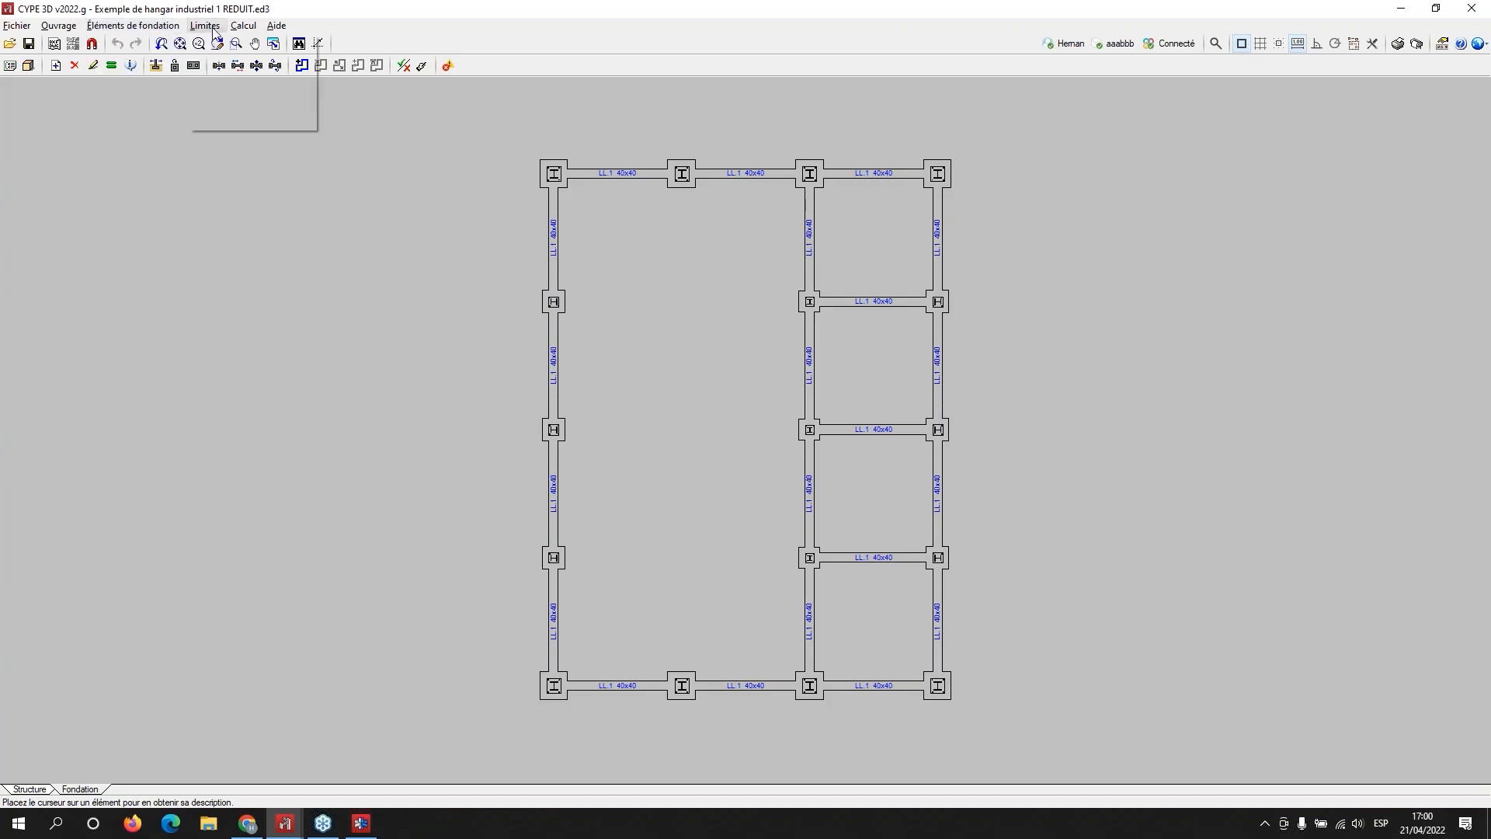
pyautogui.moveTo(243, 27)
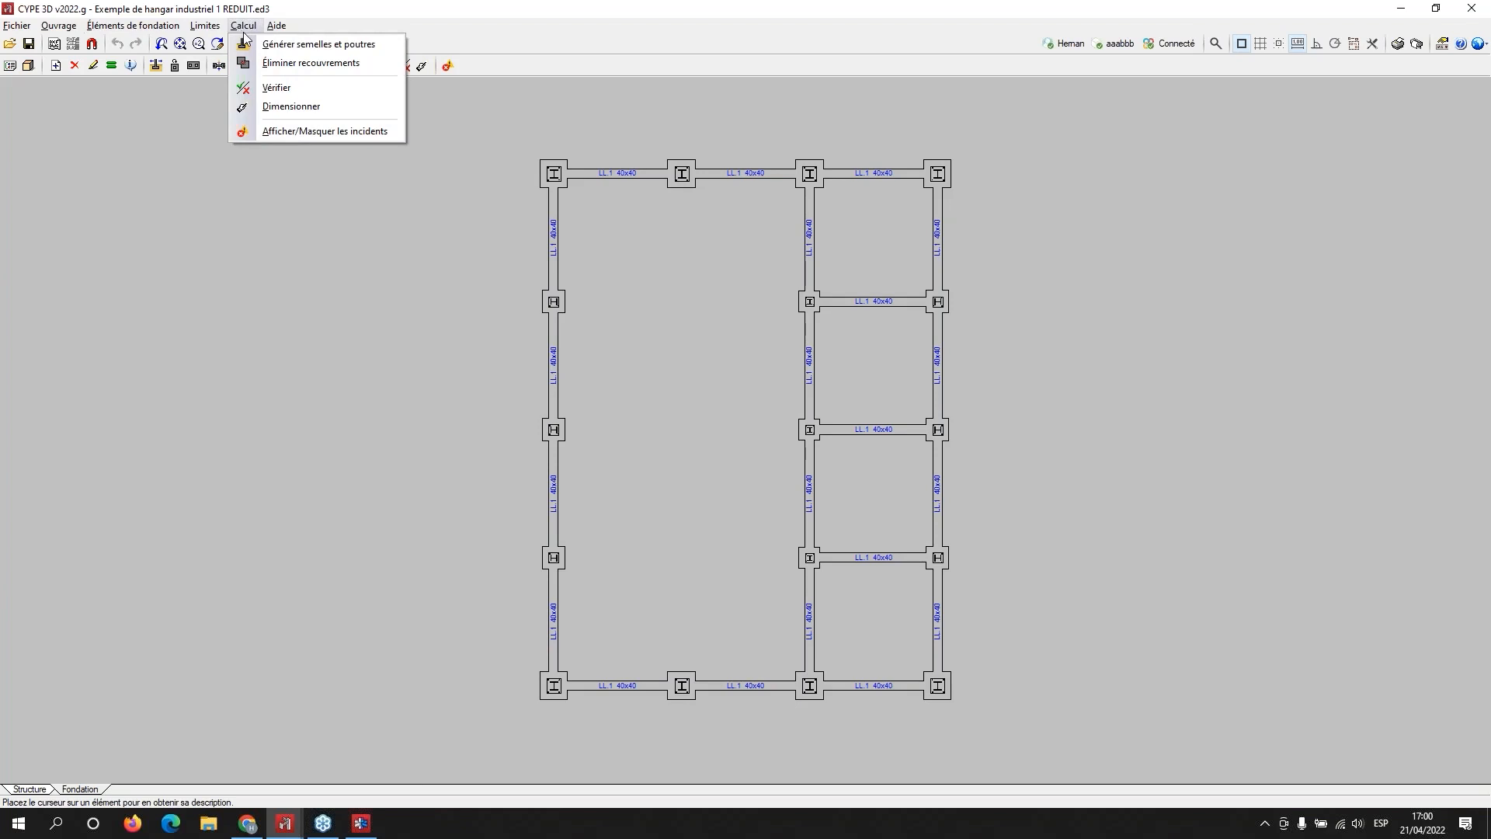
pyautogui.click(277, 107)
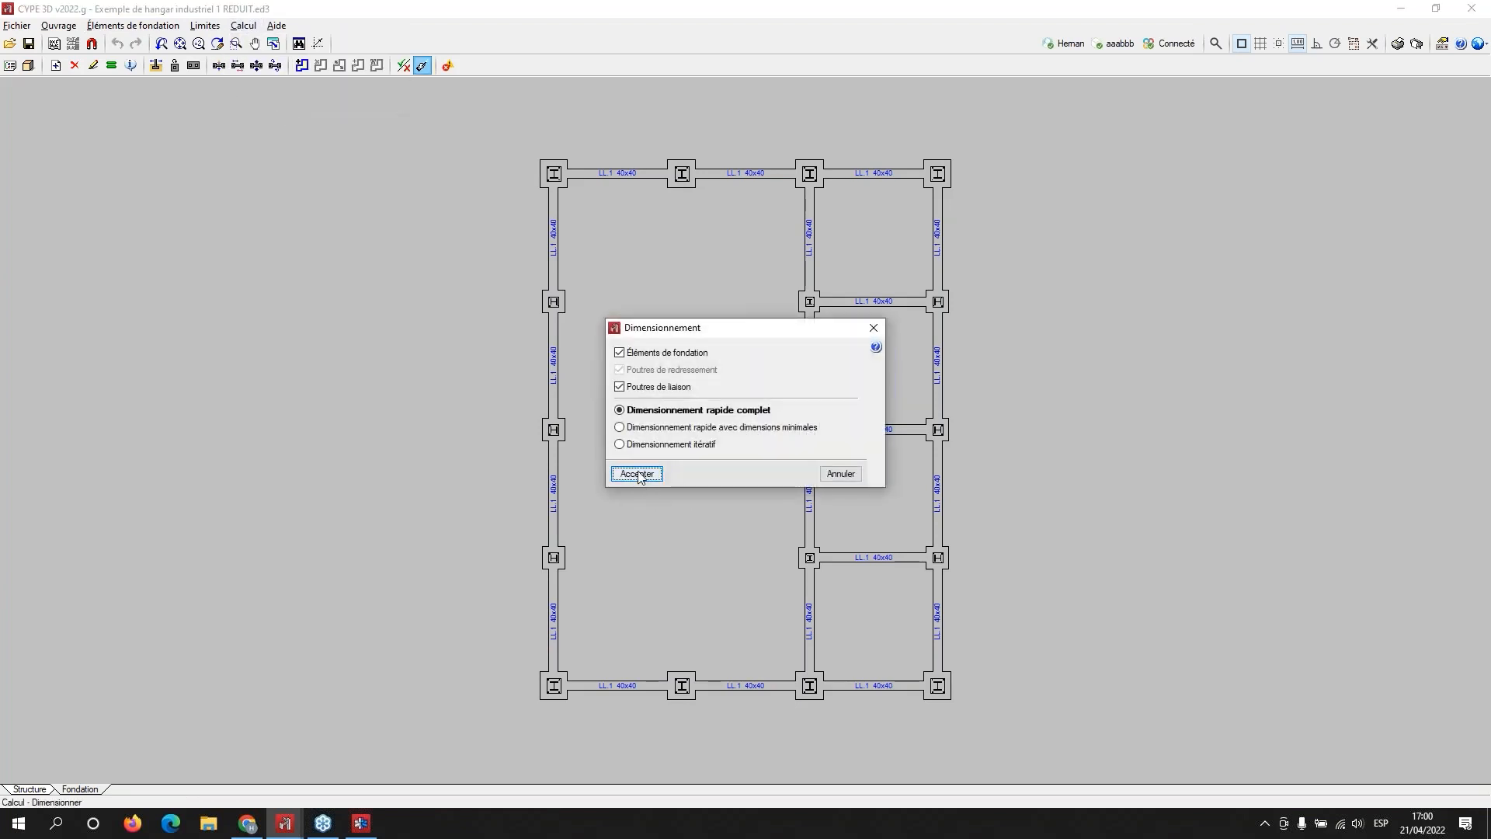
pyautogui.click(637, 474)
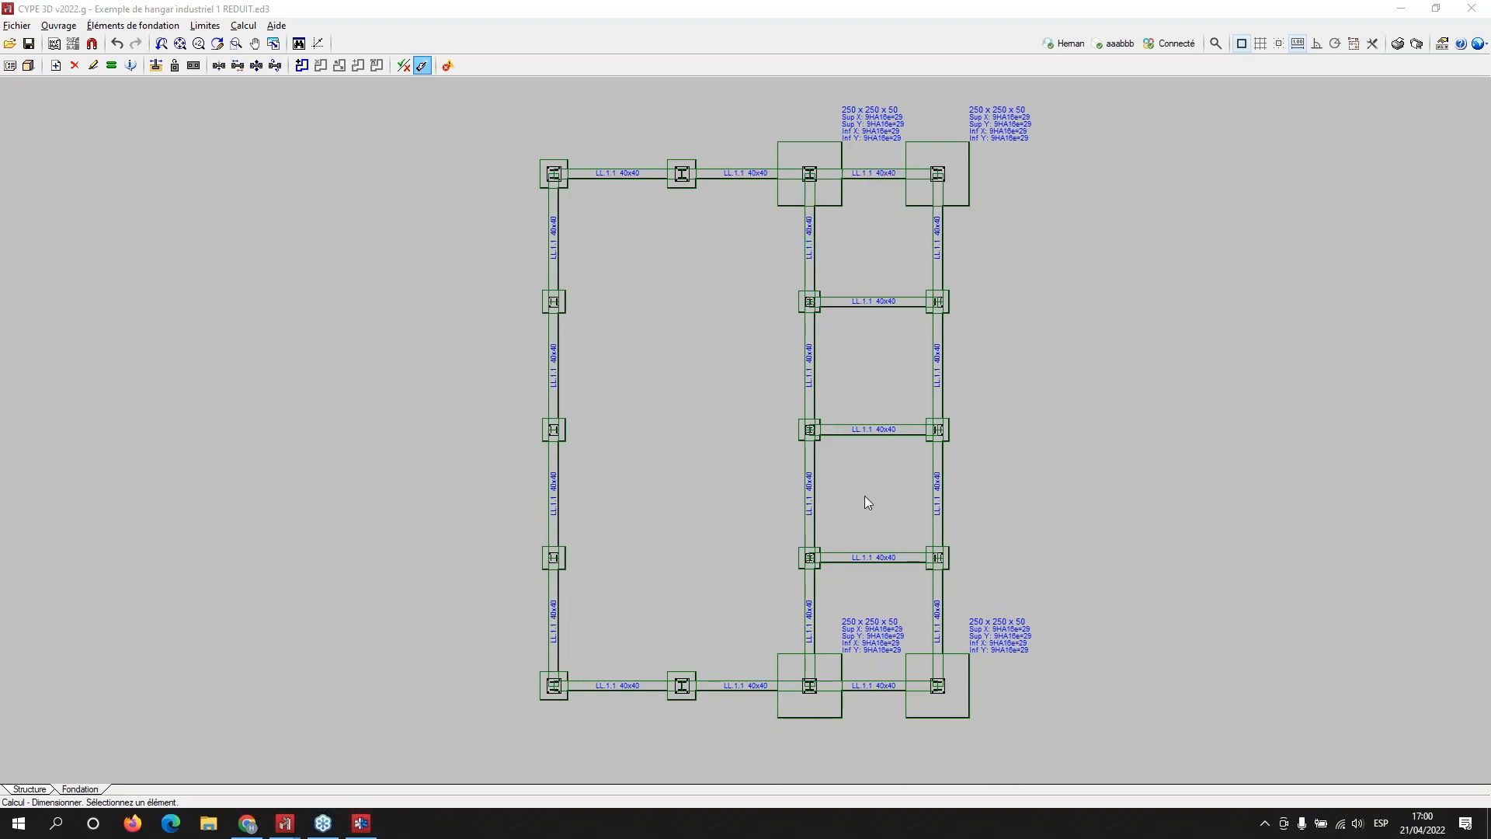
pyautogui.scroll(-1, 851, 287)
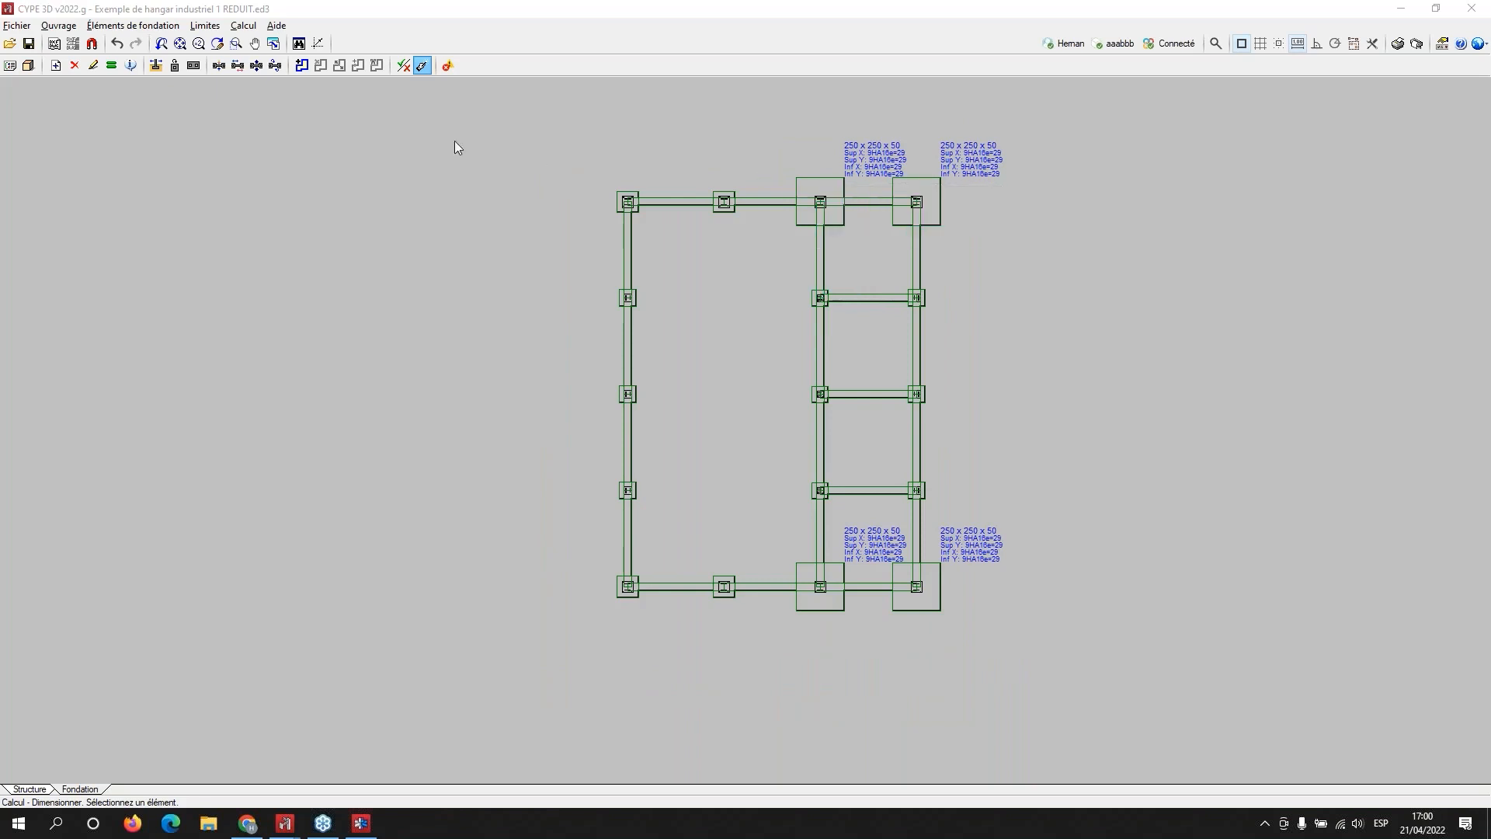
# Step: Inspect the hangar's footings and tie beams in the 3D model and return to the foundation plan
pyautogui.click(133, 25)
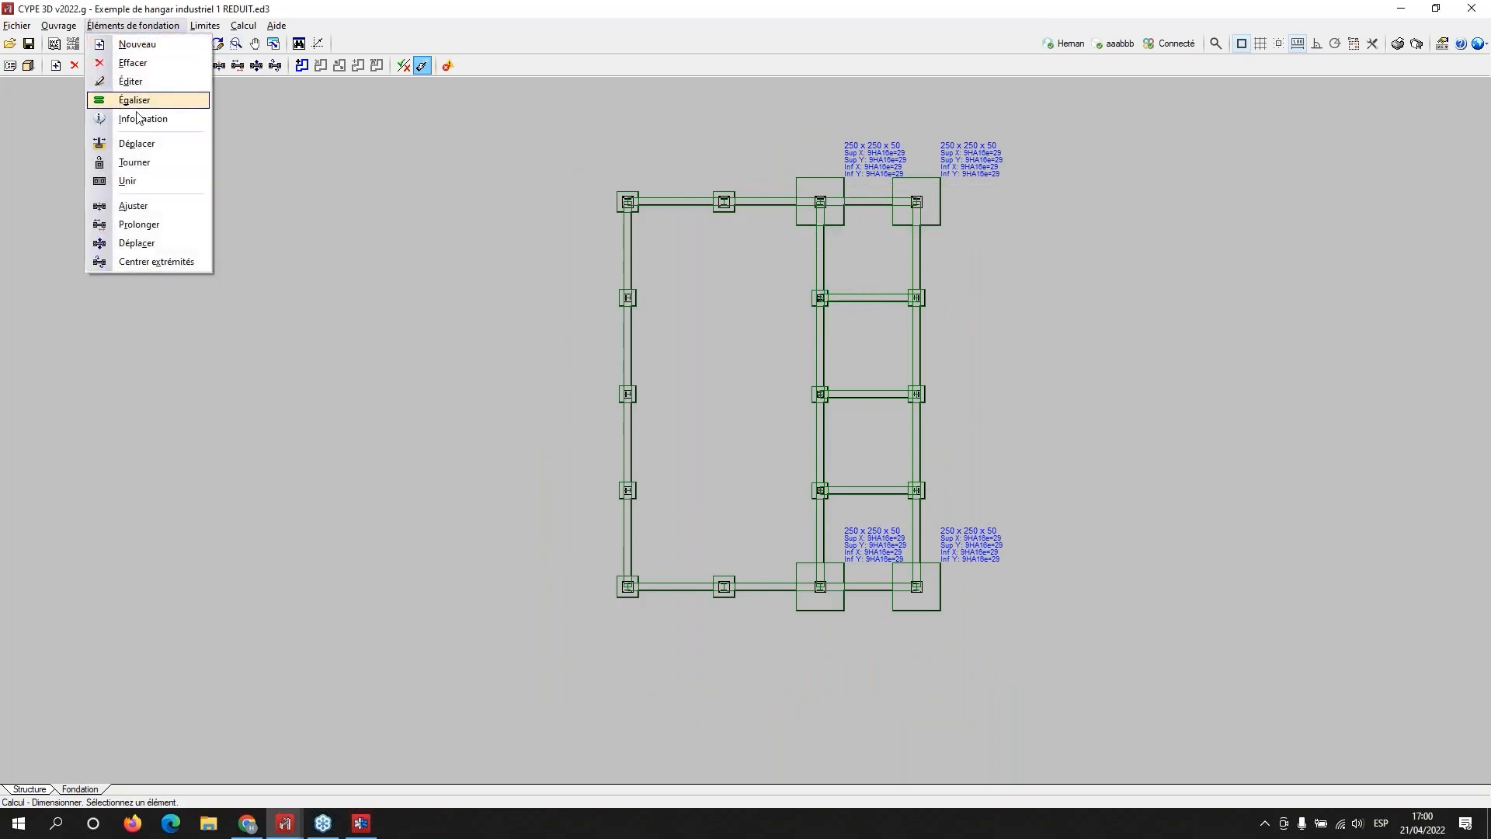
pyautogui.click(132, 82)
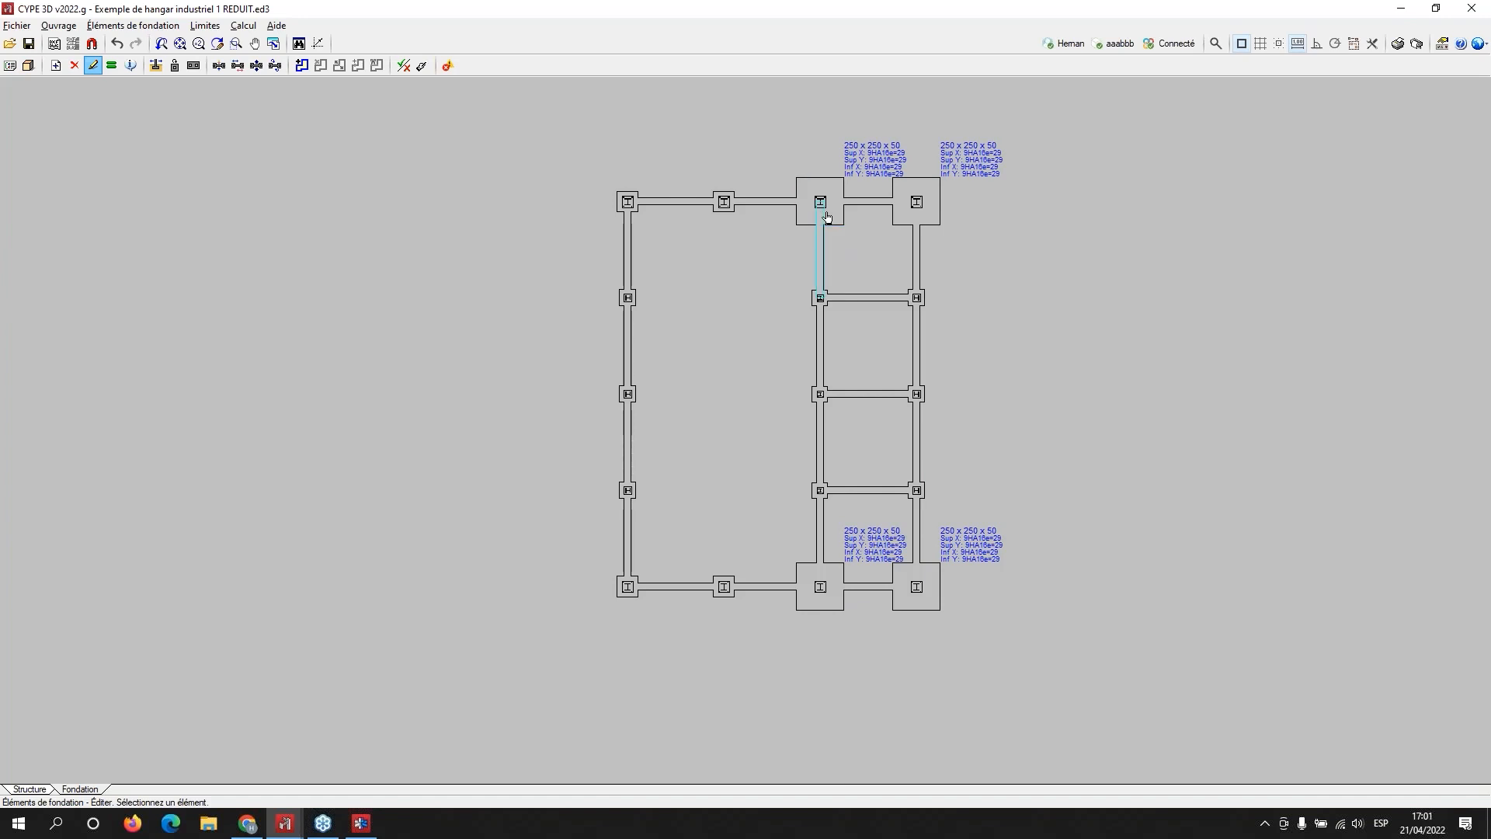
pyautogui.click(28, 67)
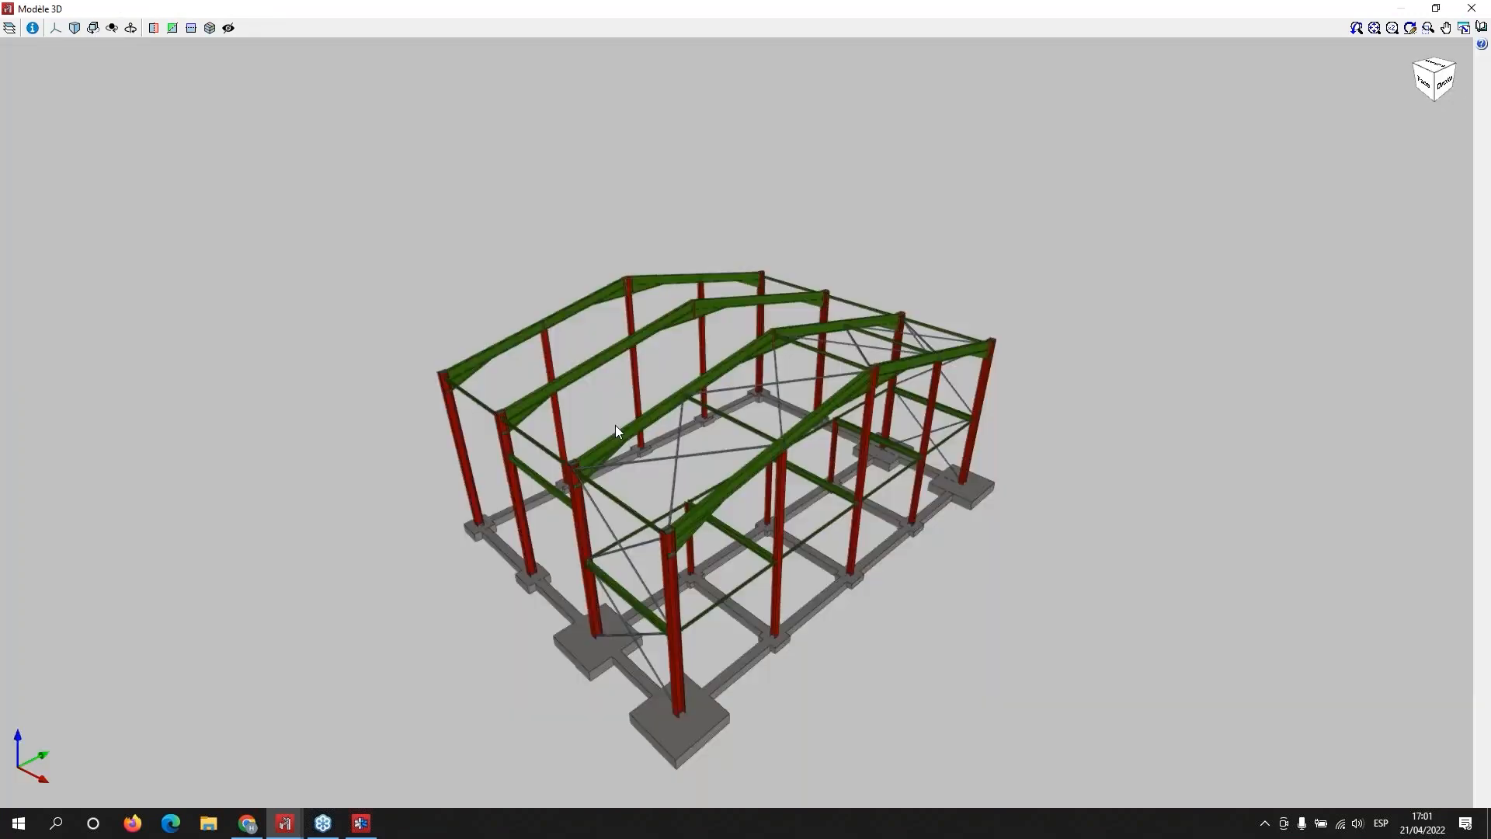
pyautogui.moveTo(683, 627); pyautogui.dragTo(719, 509, button='middle')
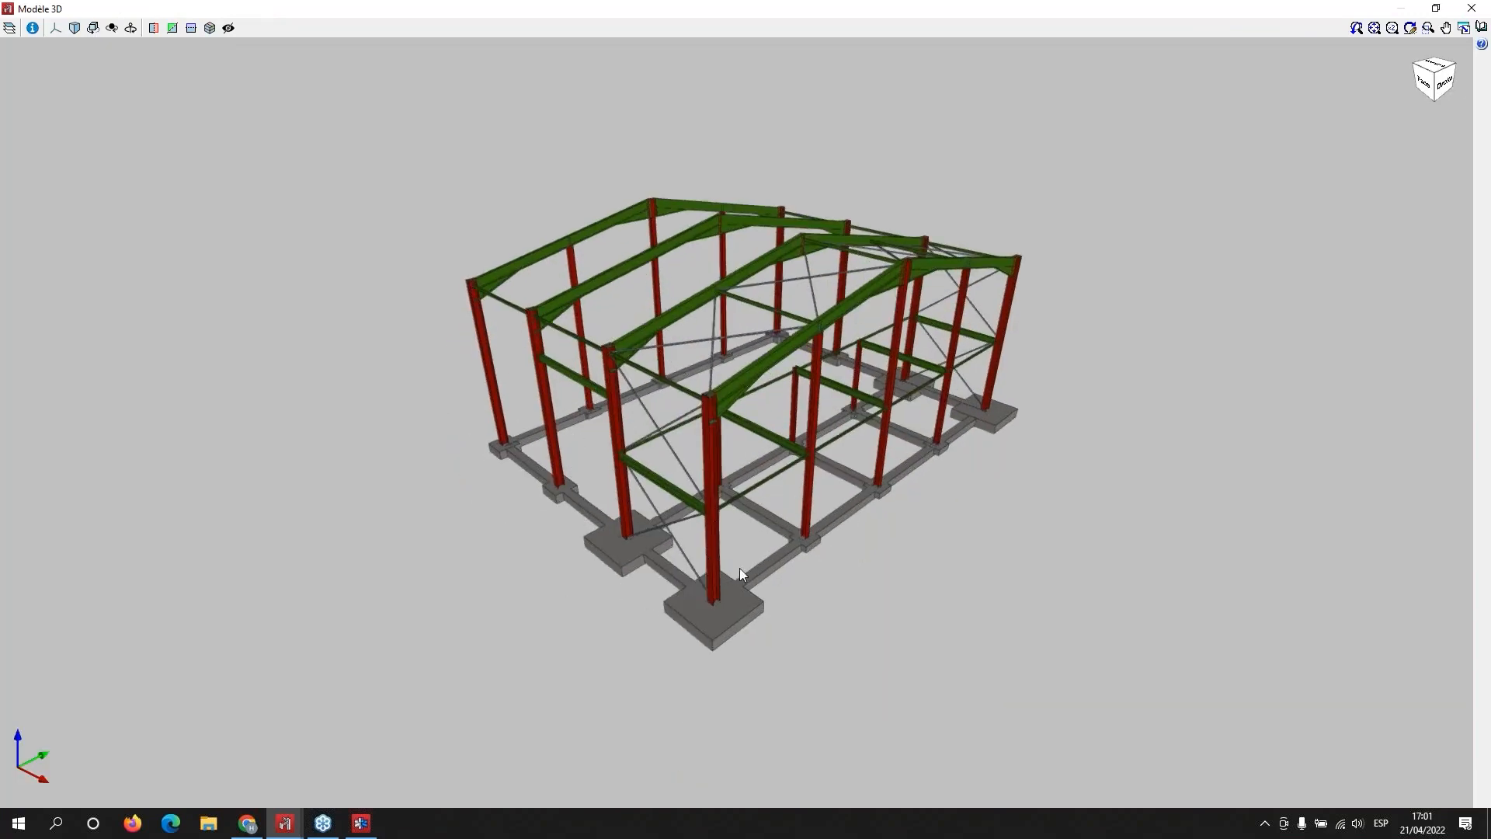
pyautogui.scroll(1, 581, 520)
pyautogui.keyDown('shift'); pyautogui.moveTo(717, 527); pyautogui.dragTo(832, 548, button='middle'); pyautogui.keyUp('shift')
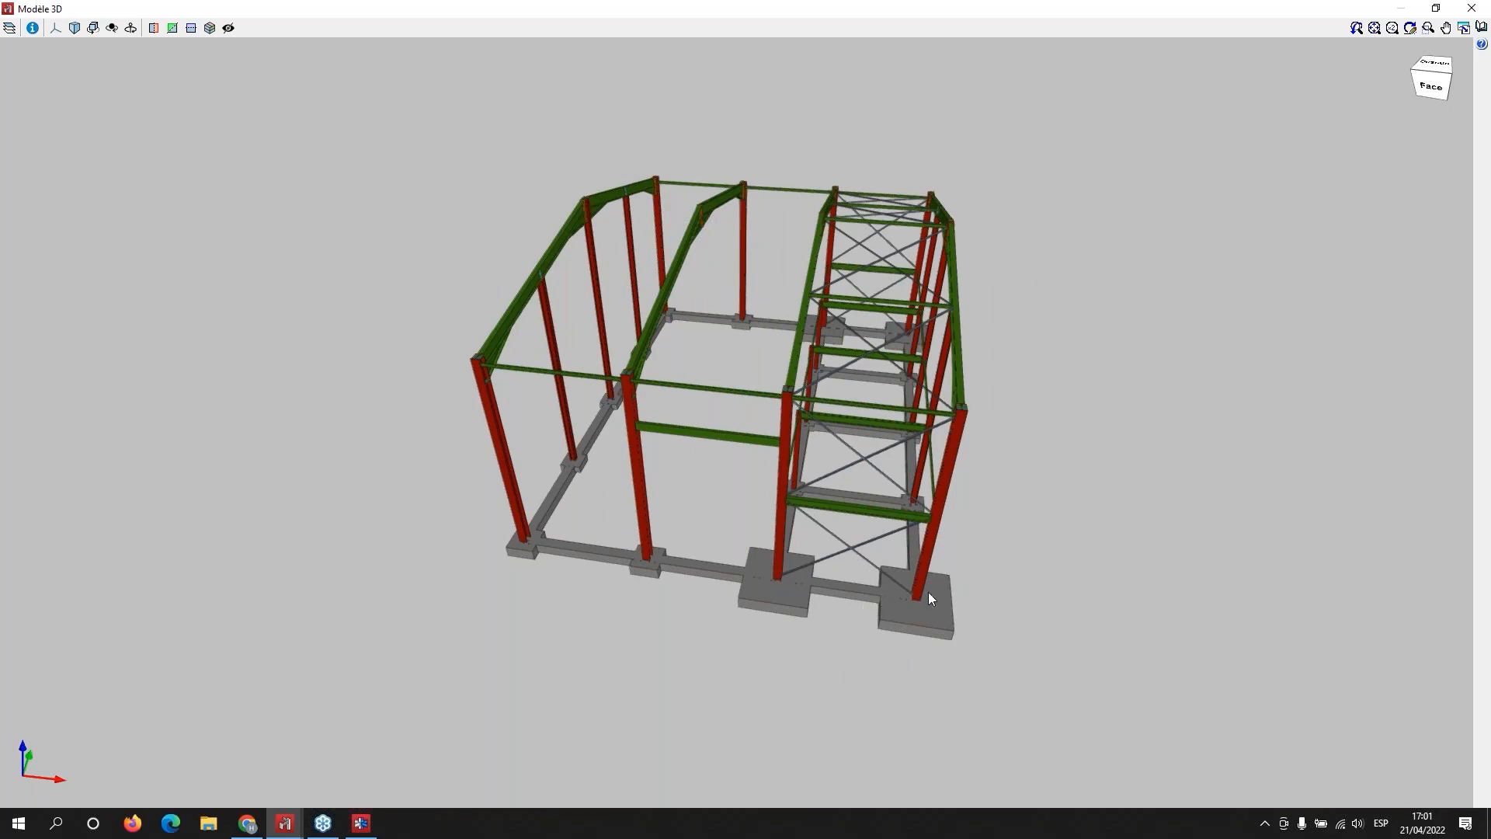
pyautogui.click(1471, 8)
# Step: Open the tie beam between N38 and N13 for editing and view its reinforcement drawing at full size
pyautogui.click(113, 25)
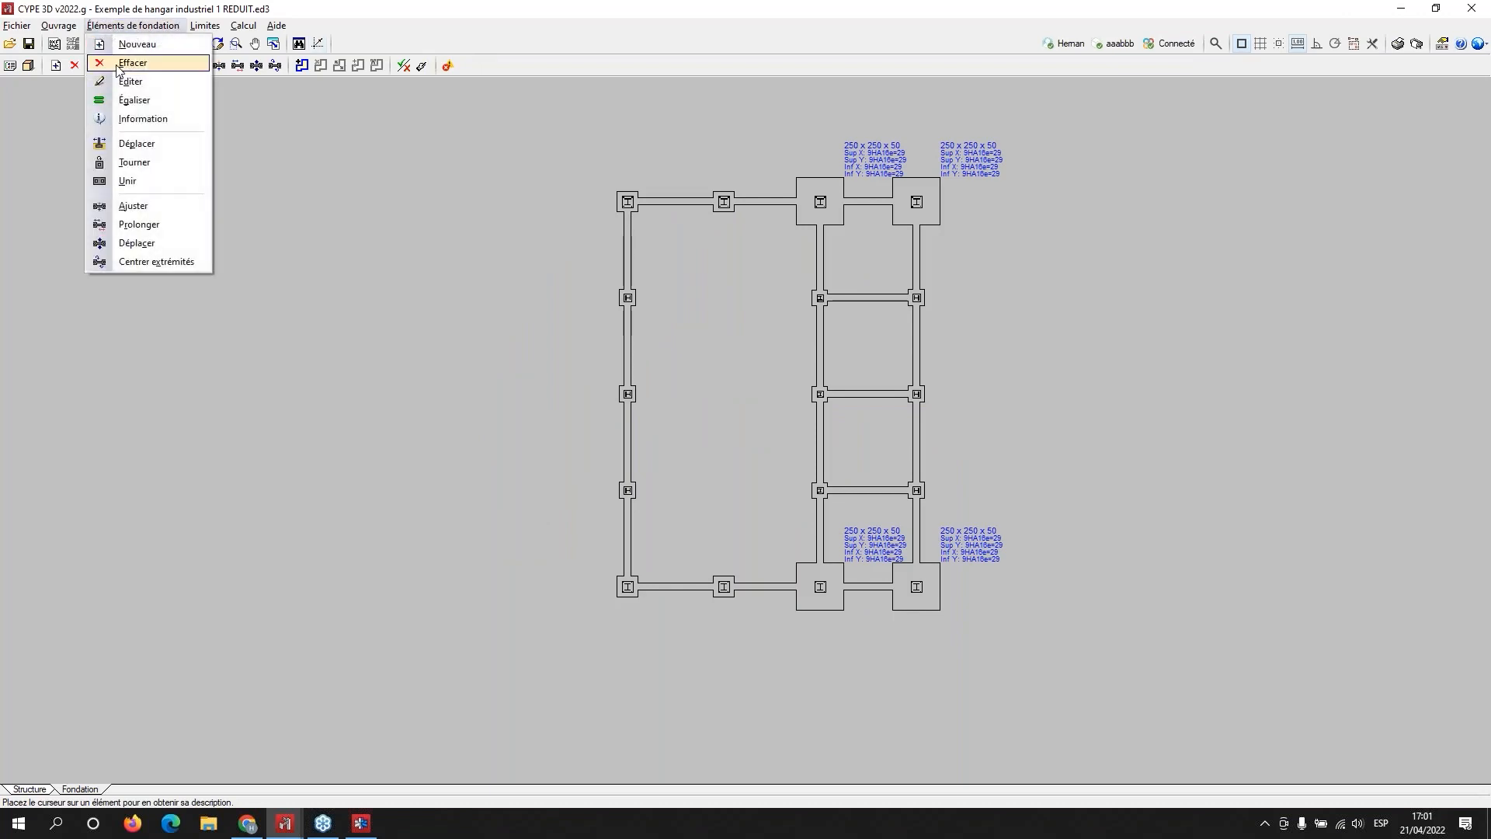
pyautogui.click(118, 83)
pyautogui.click(864, 245)
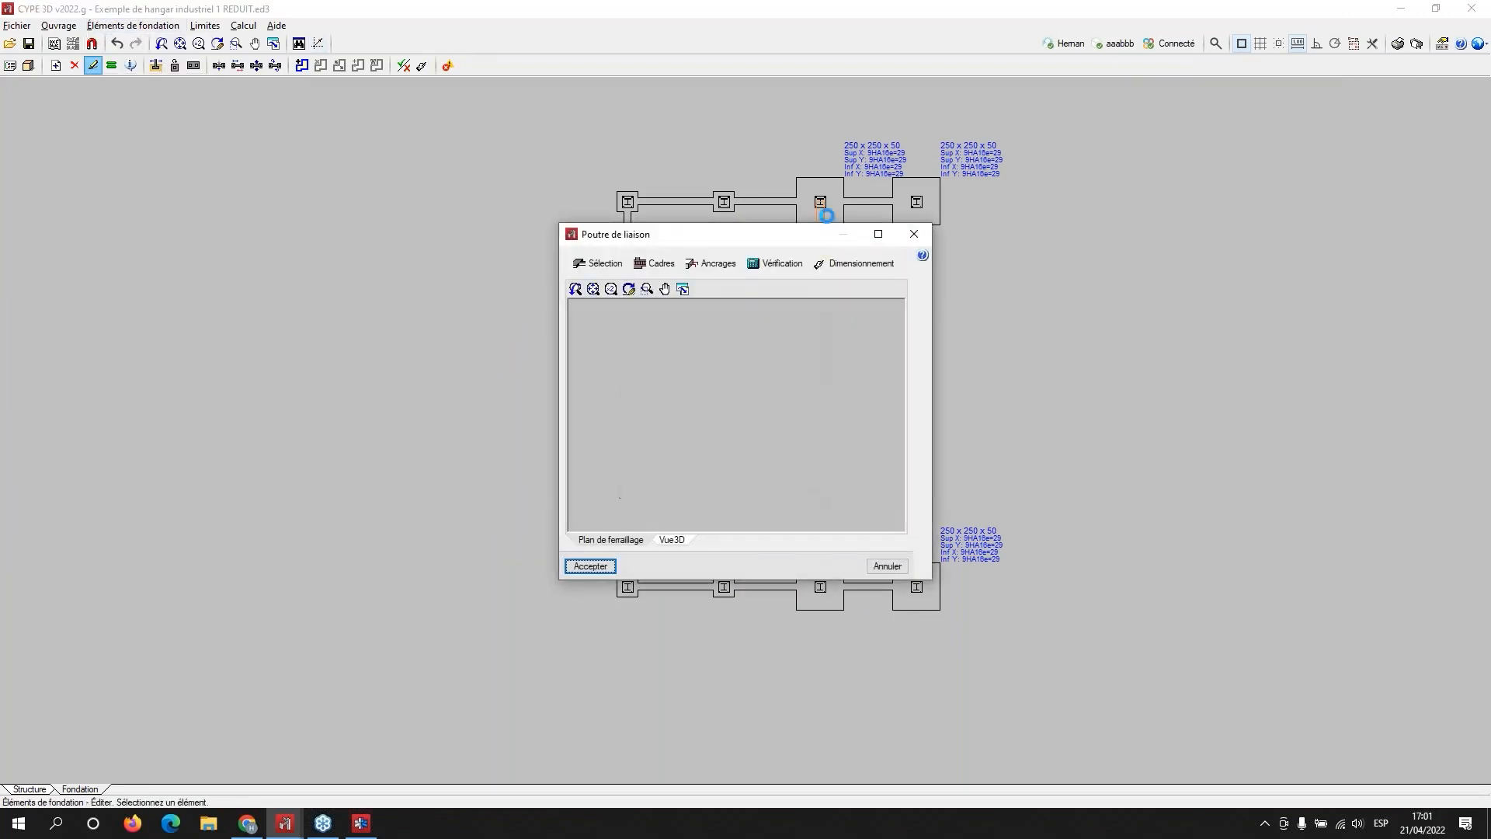
pyautogui.click(878, 235)
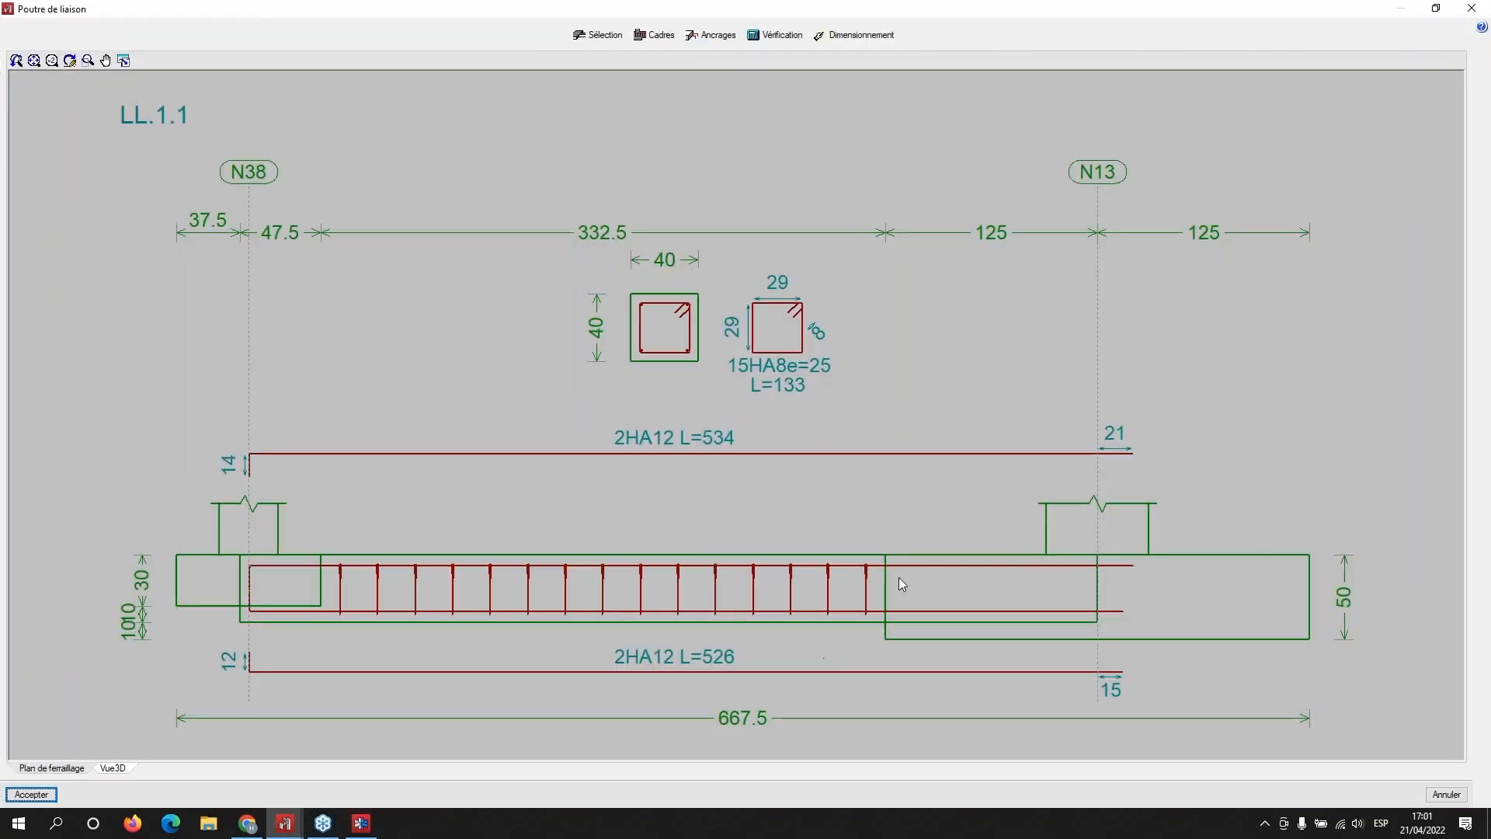
# Step: Review the tie beam's individual checks for stirrup spacing, longitudinal bar spacing and additional information
pyautogui.click(777, 35)
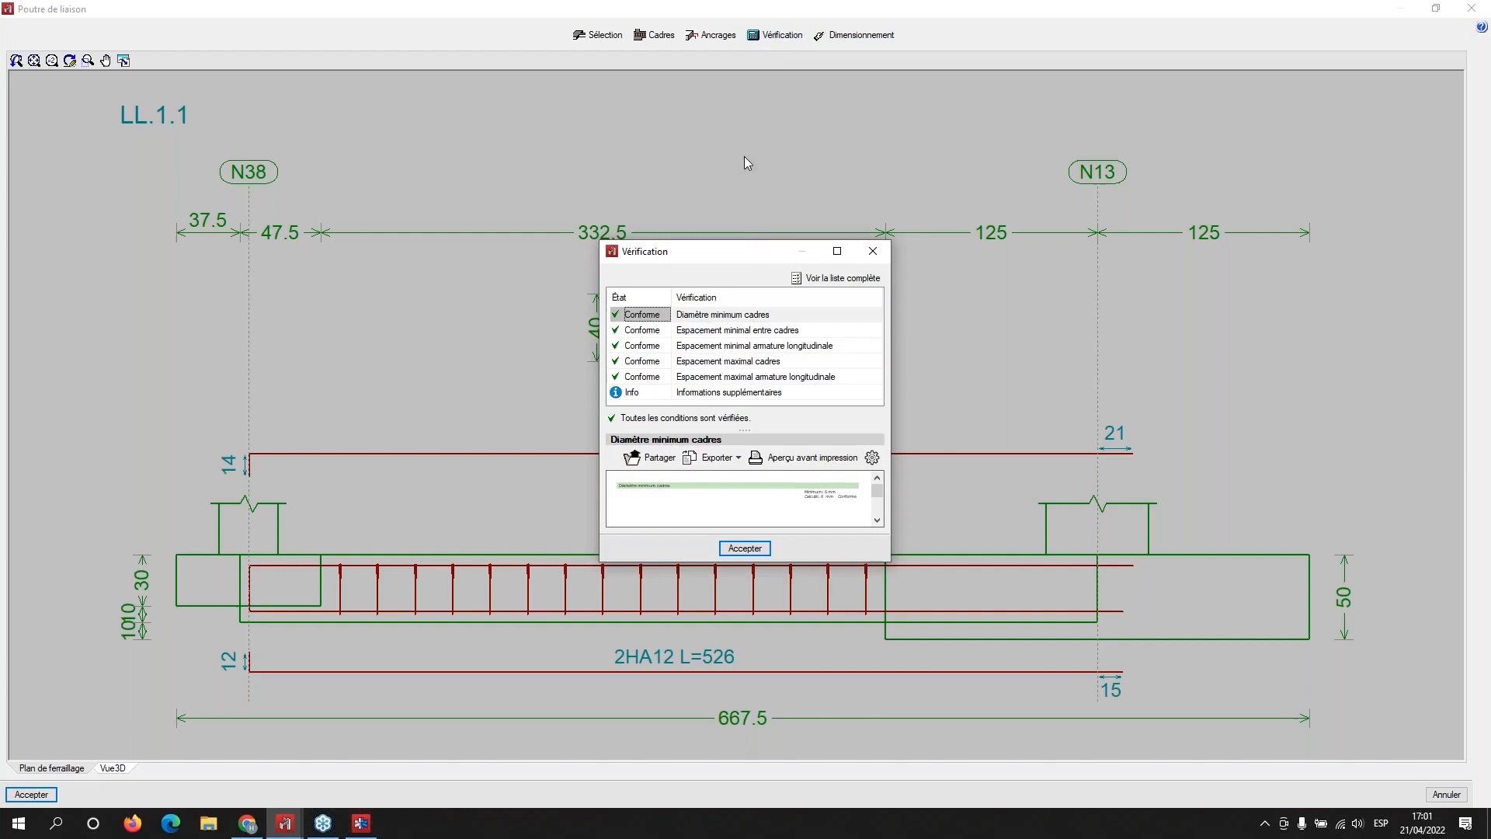
pyautogui.click(838, 251)
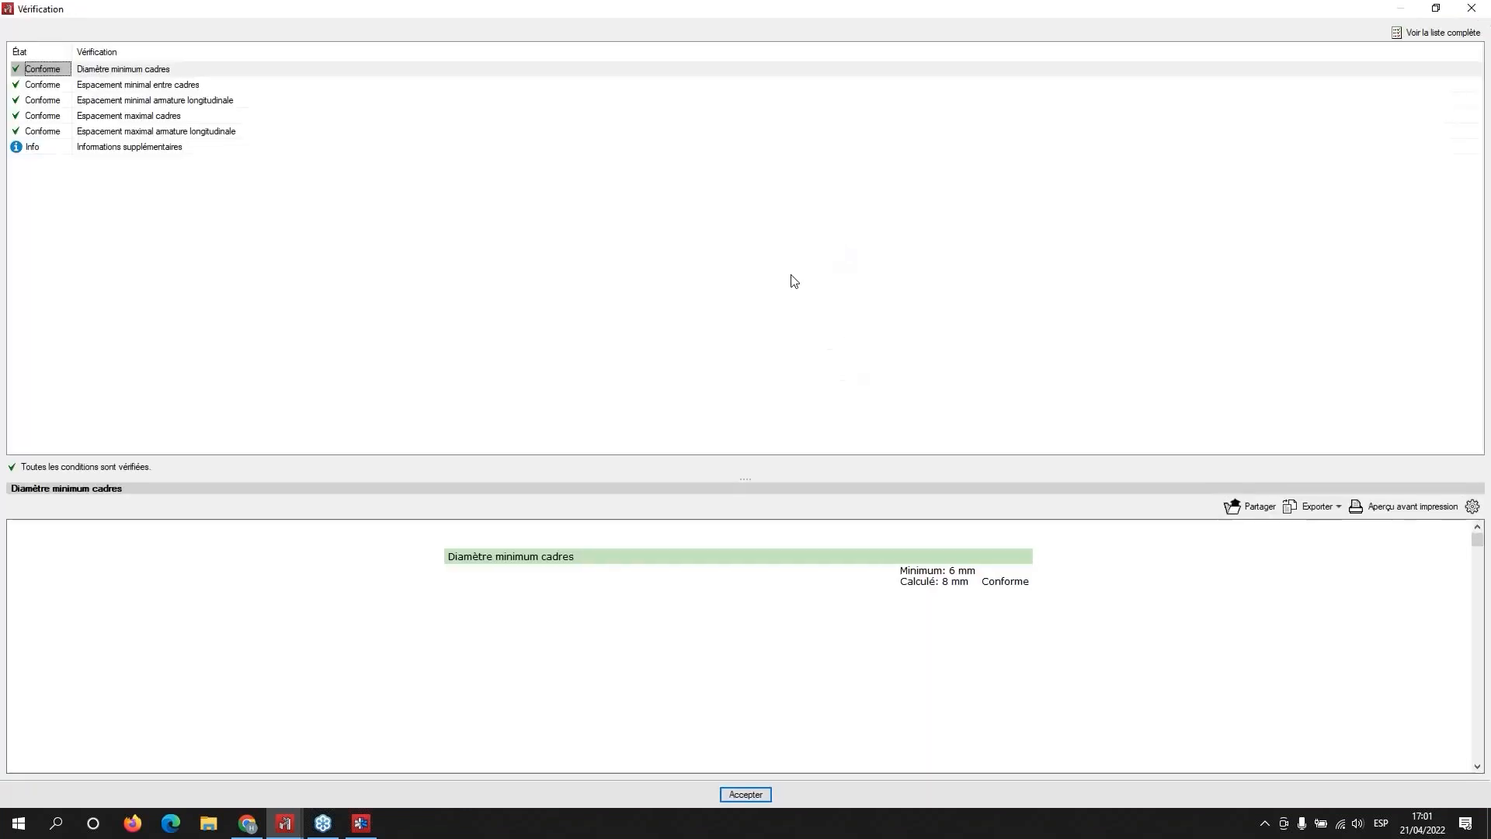
pyautogui.click(109, 86)
pyautogui.click(109, 101)
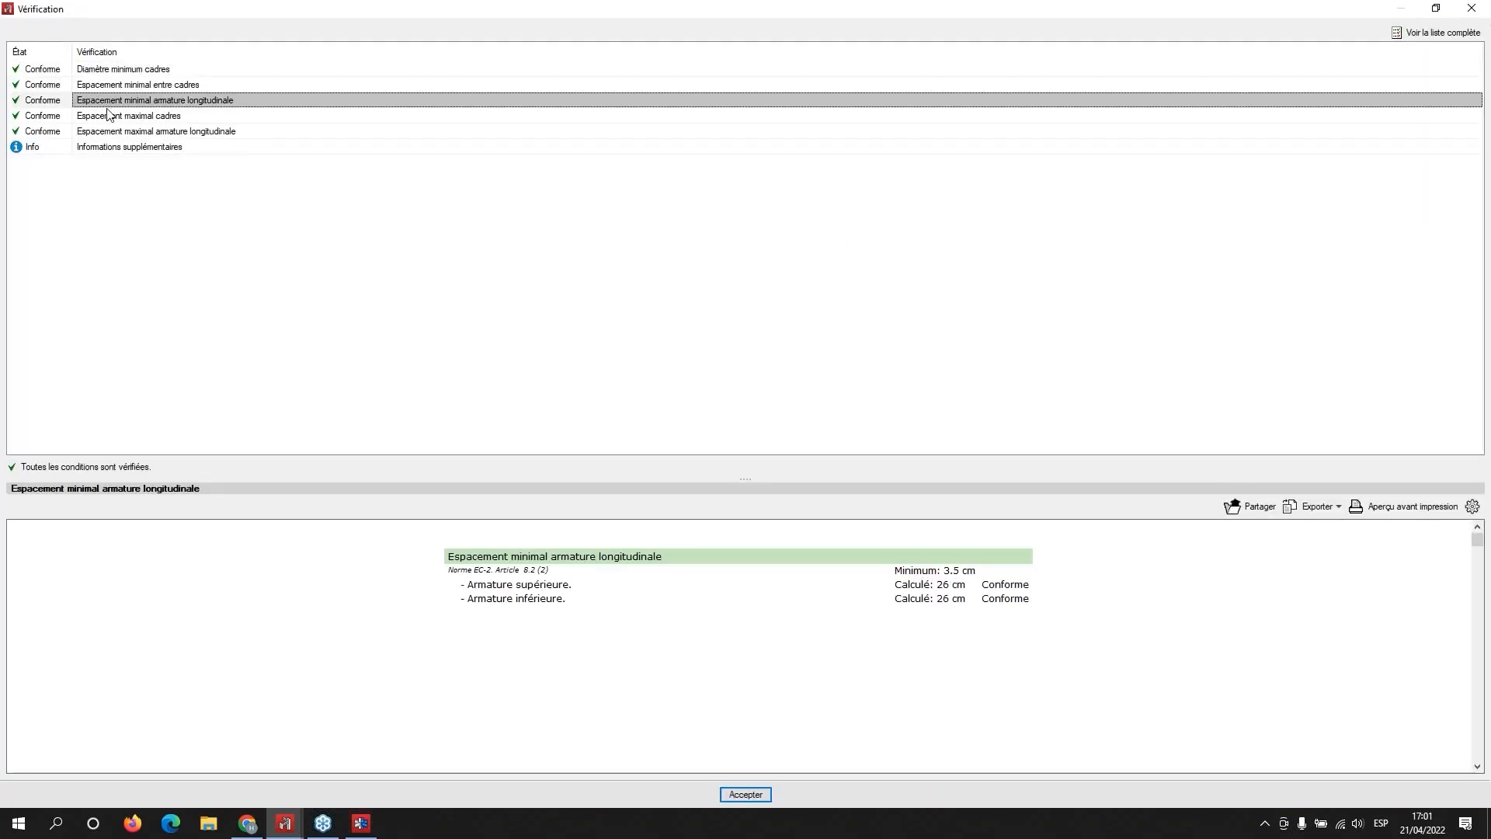
pyautogui.click(108, 117)
pyautogui.click(116, 135)
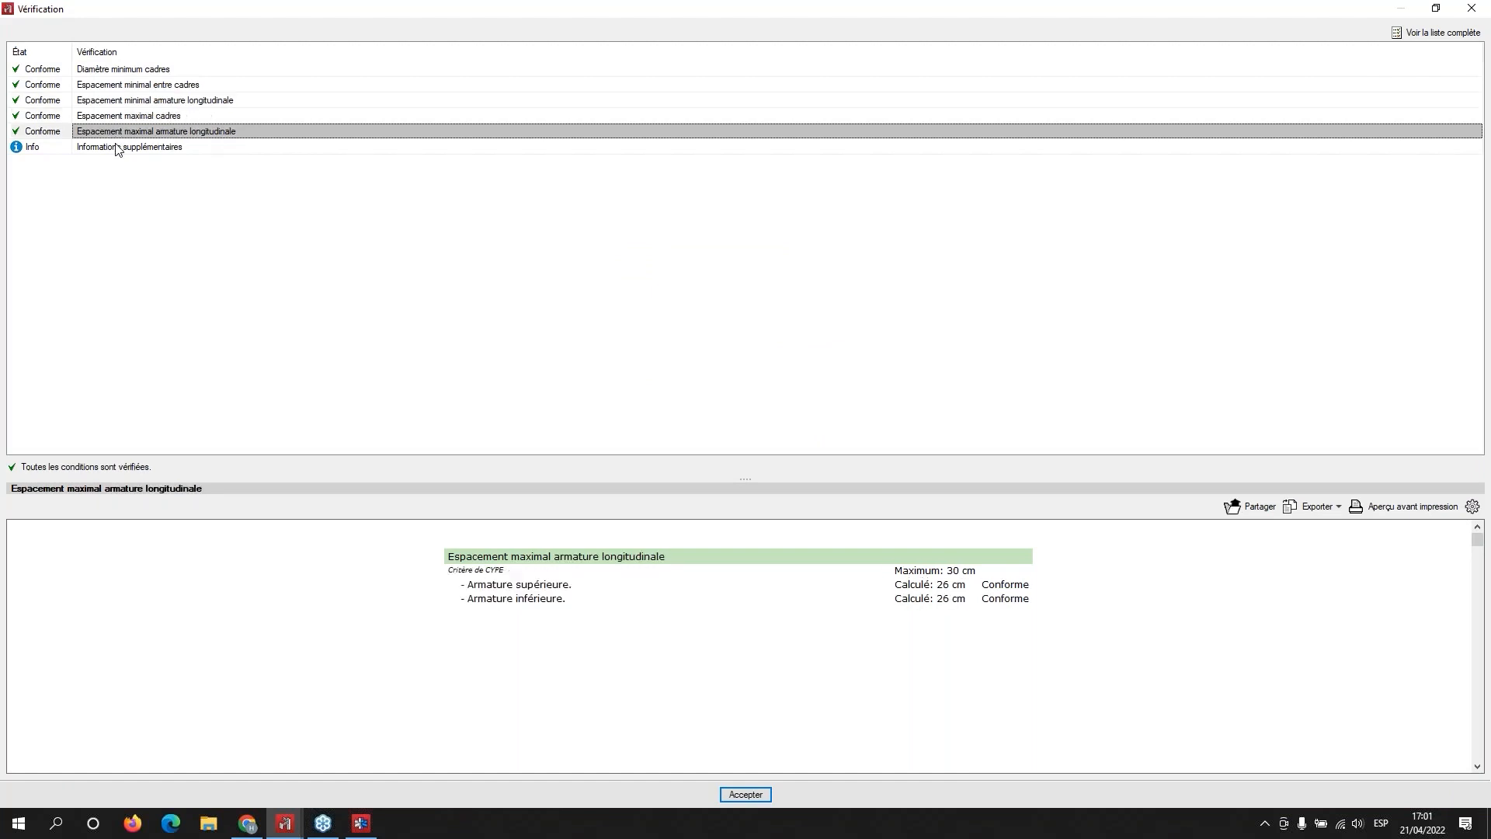
pyautogui.click(118, 150)
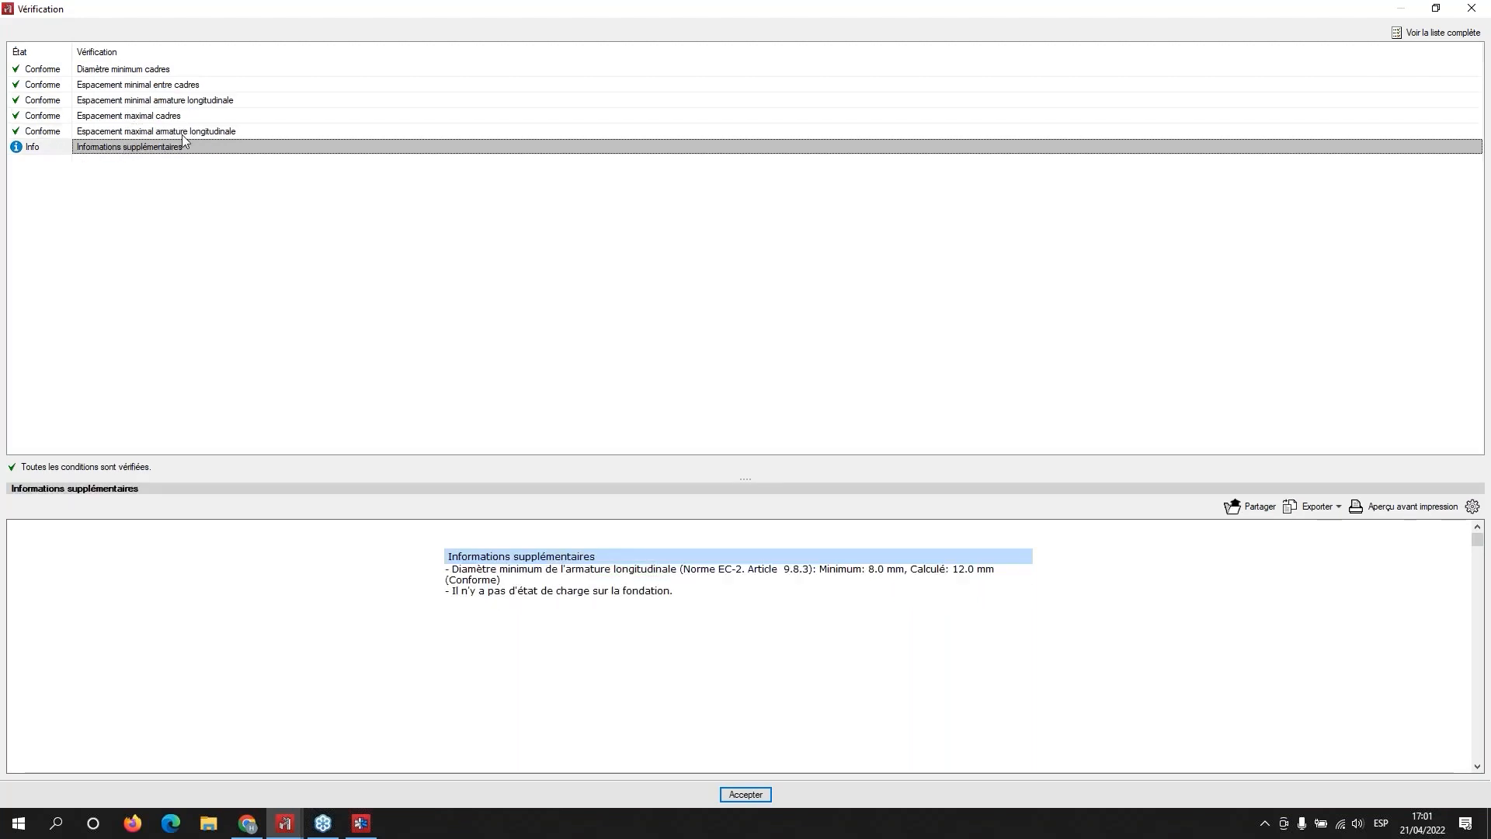
# Step: Read through the tie beam's complete verification report, and close the report and the verification
pyautogui.click(1413, 35)
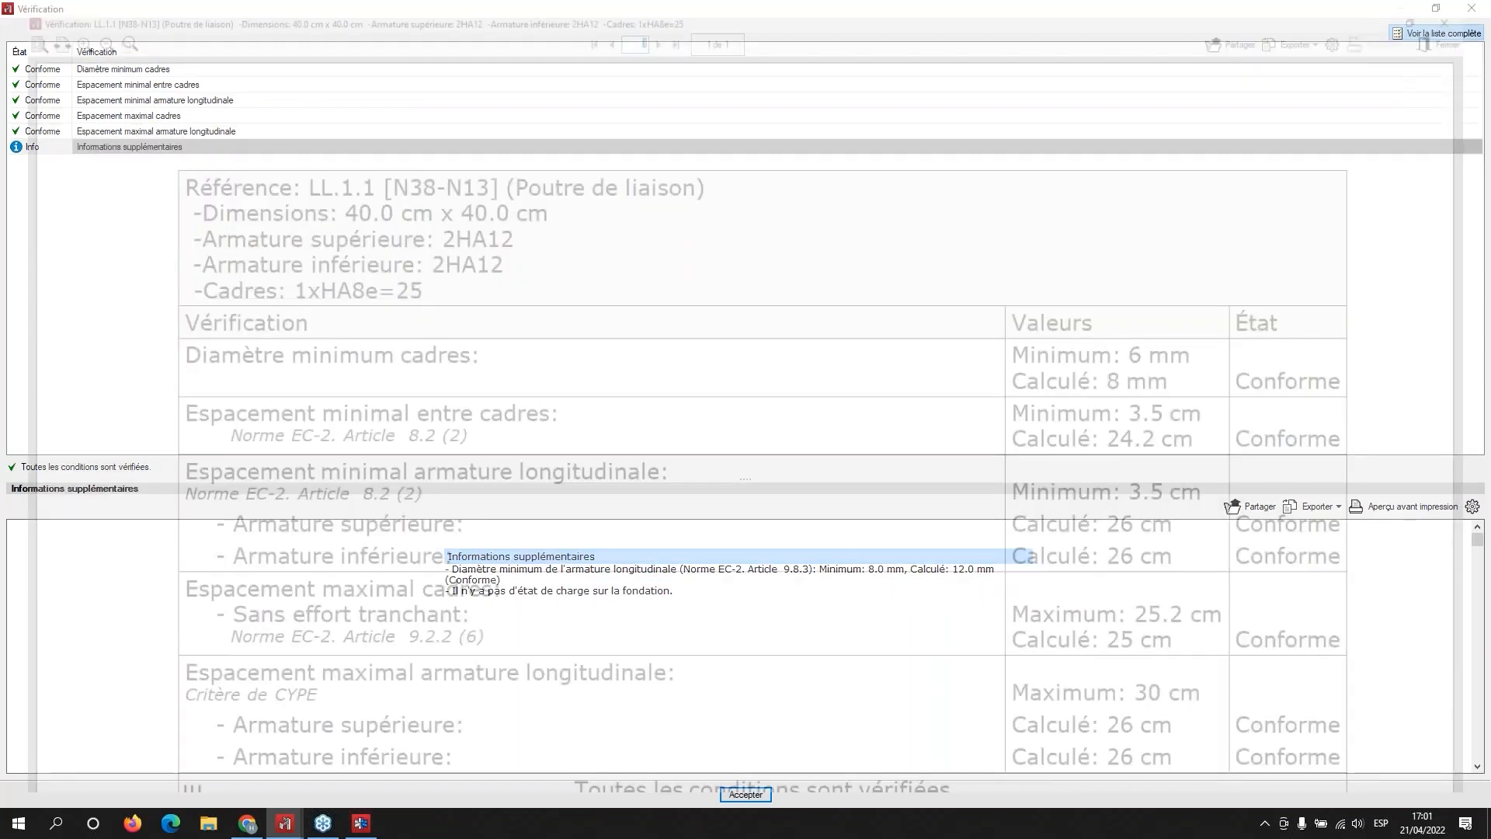
pyautogui.scroll(-3, 569, 445)
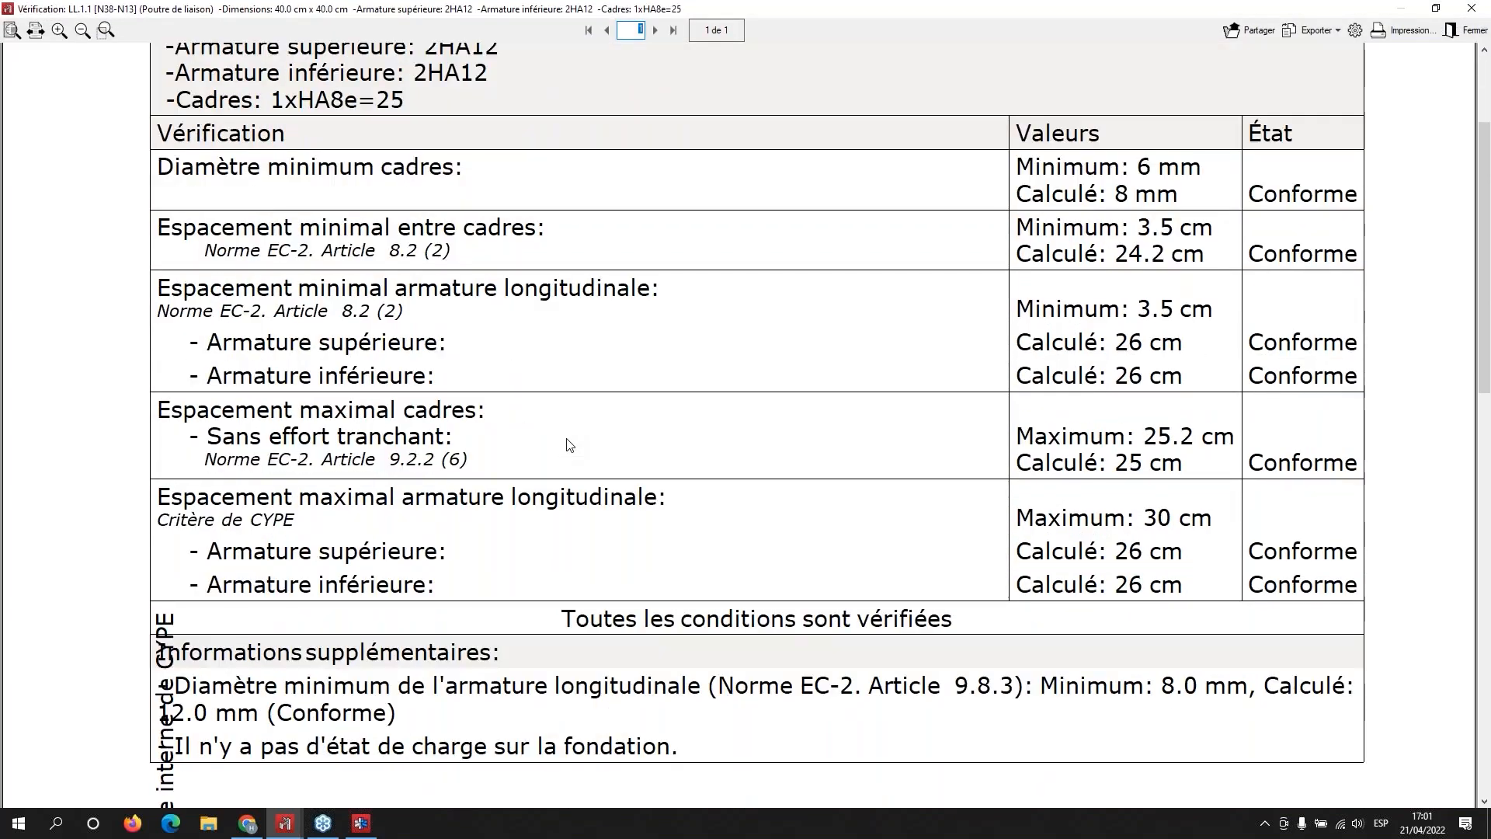
pyautogui.scroll(-6, 569, 445)
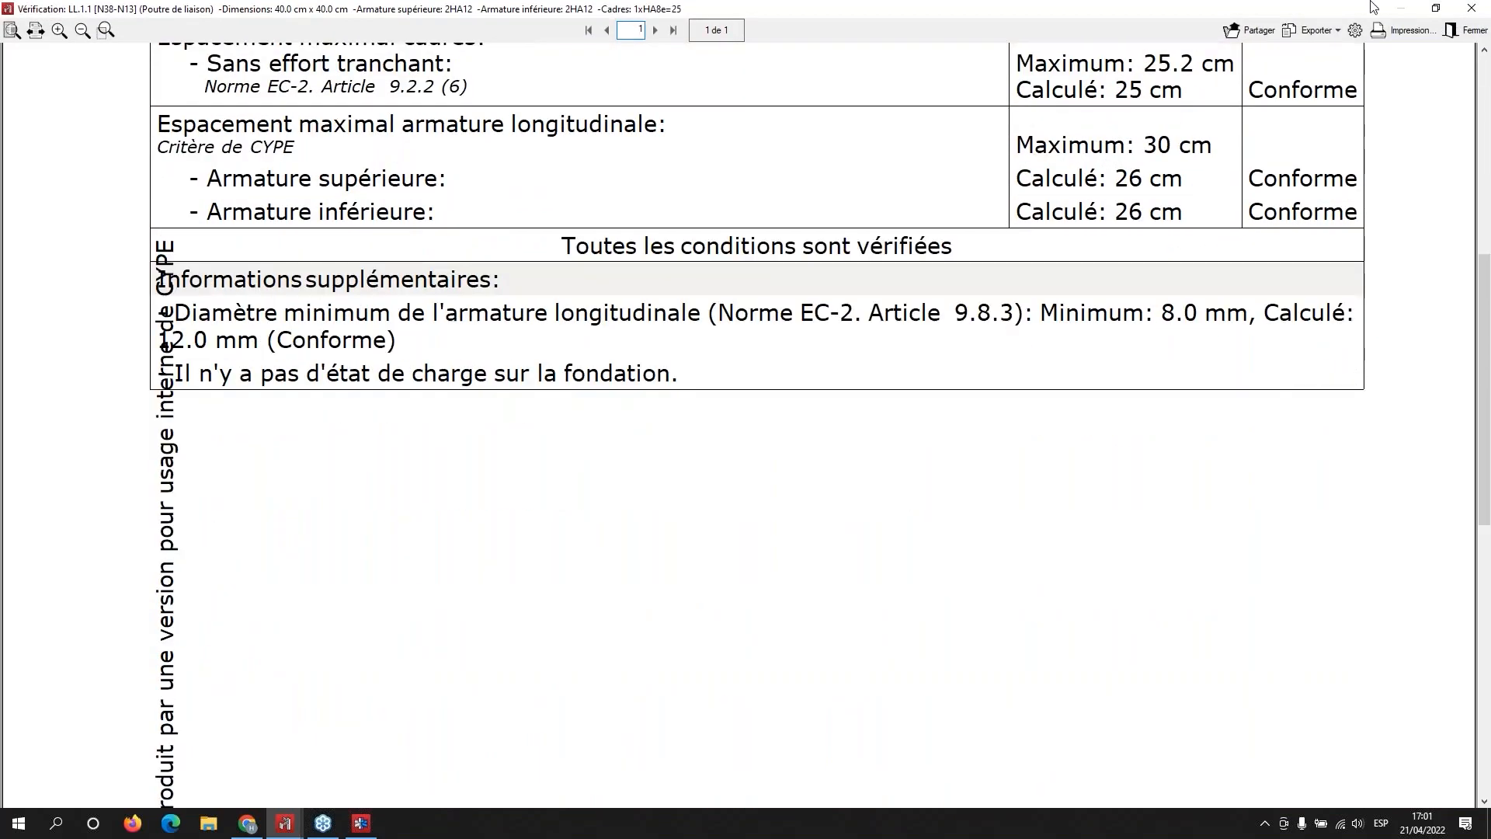
pyautogui.click(1471, 8)
pyautogui.click(1482, 8)
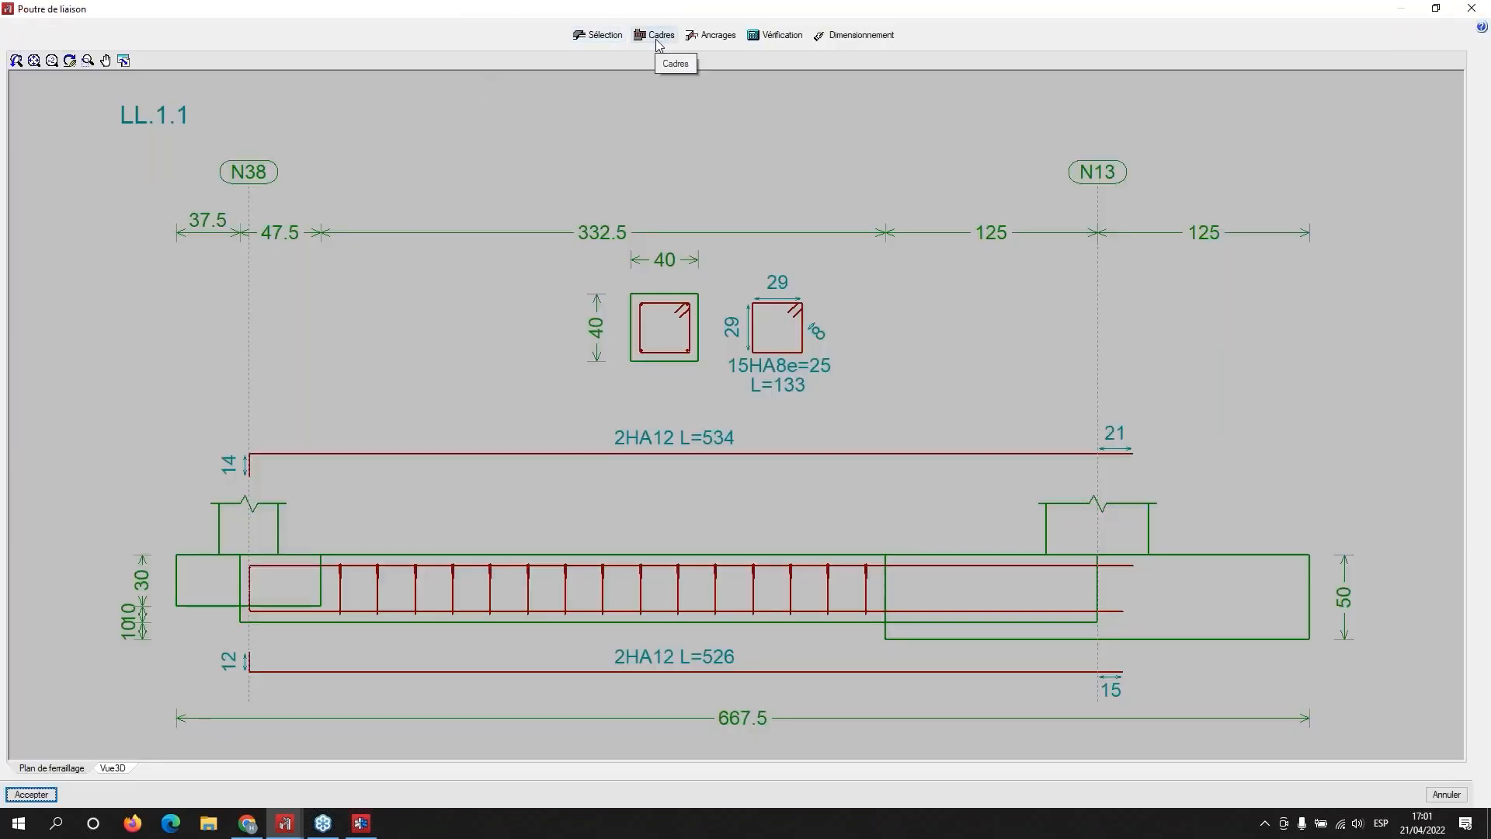
# Step: Browse the available tie beam types, keep LL.1.1, and close the tie beam editor
pyautogui.click(597, 35)
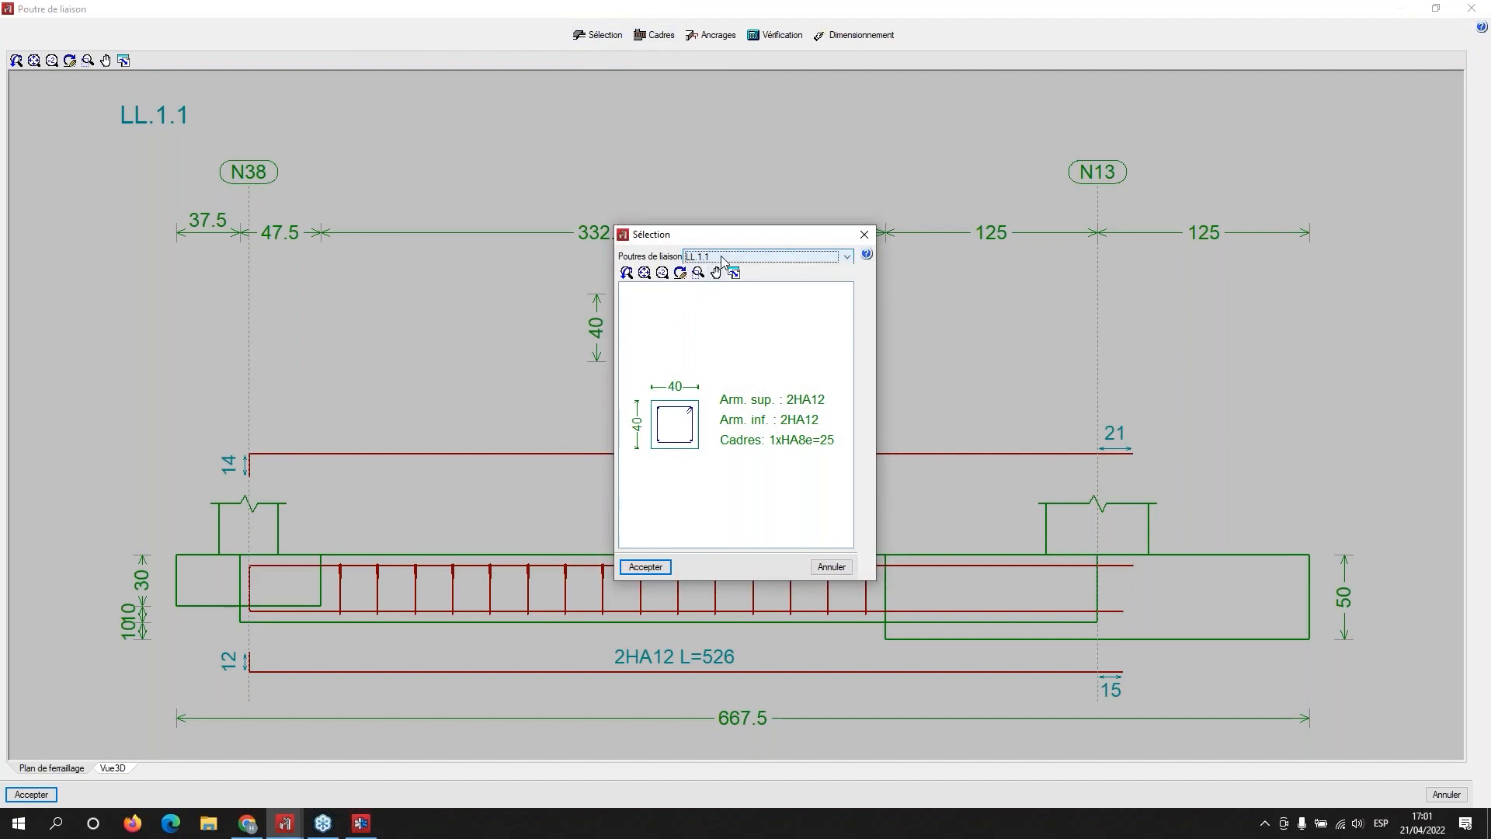
pyautogui.click(721, 260)
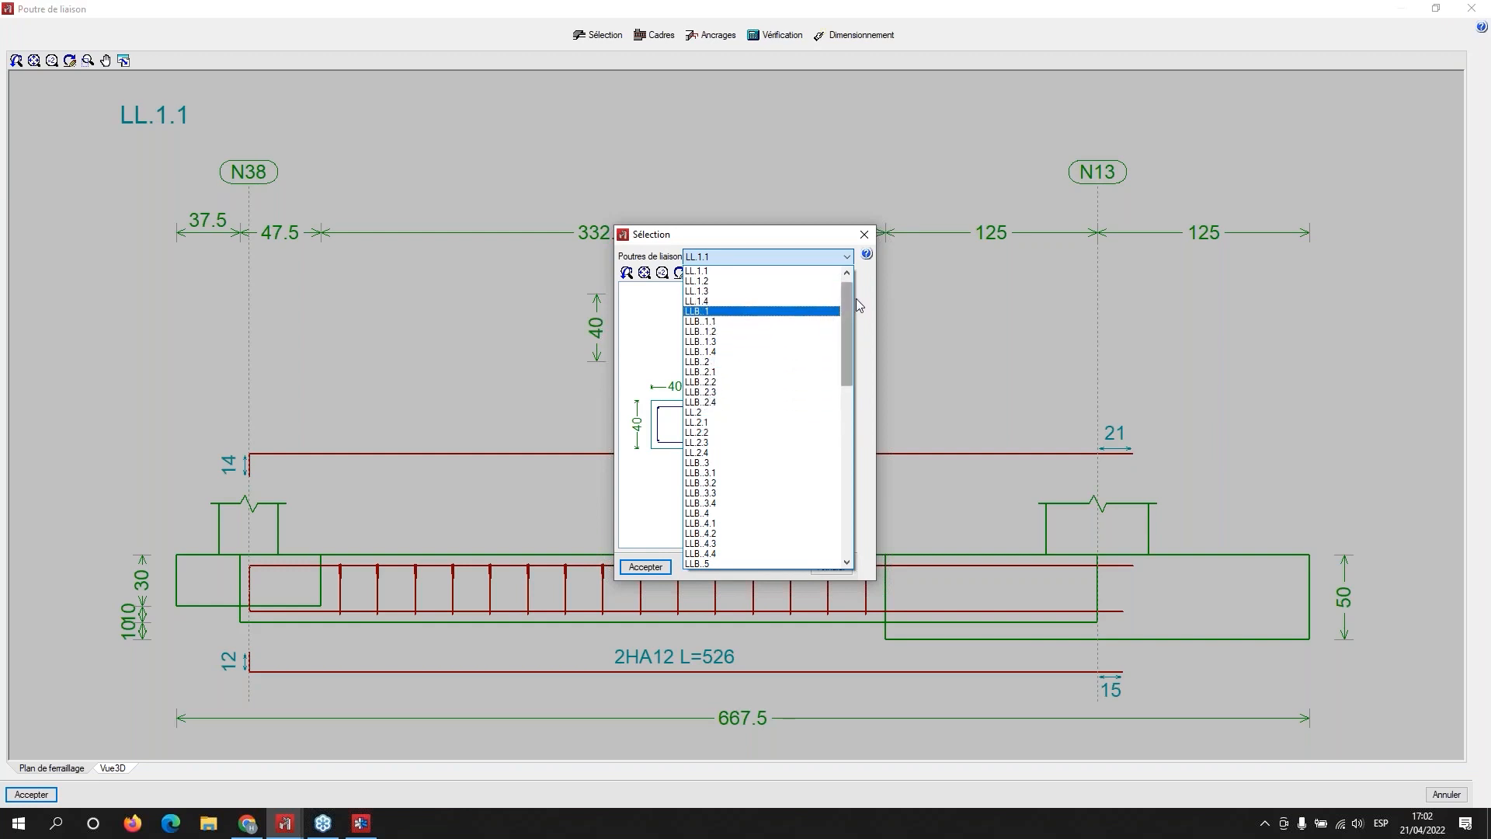
pyautogui.moveTo(846, 302); pyautogui.dragTo(845, 507)
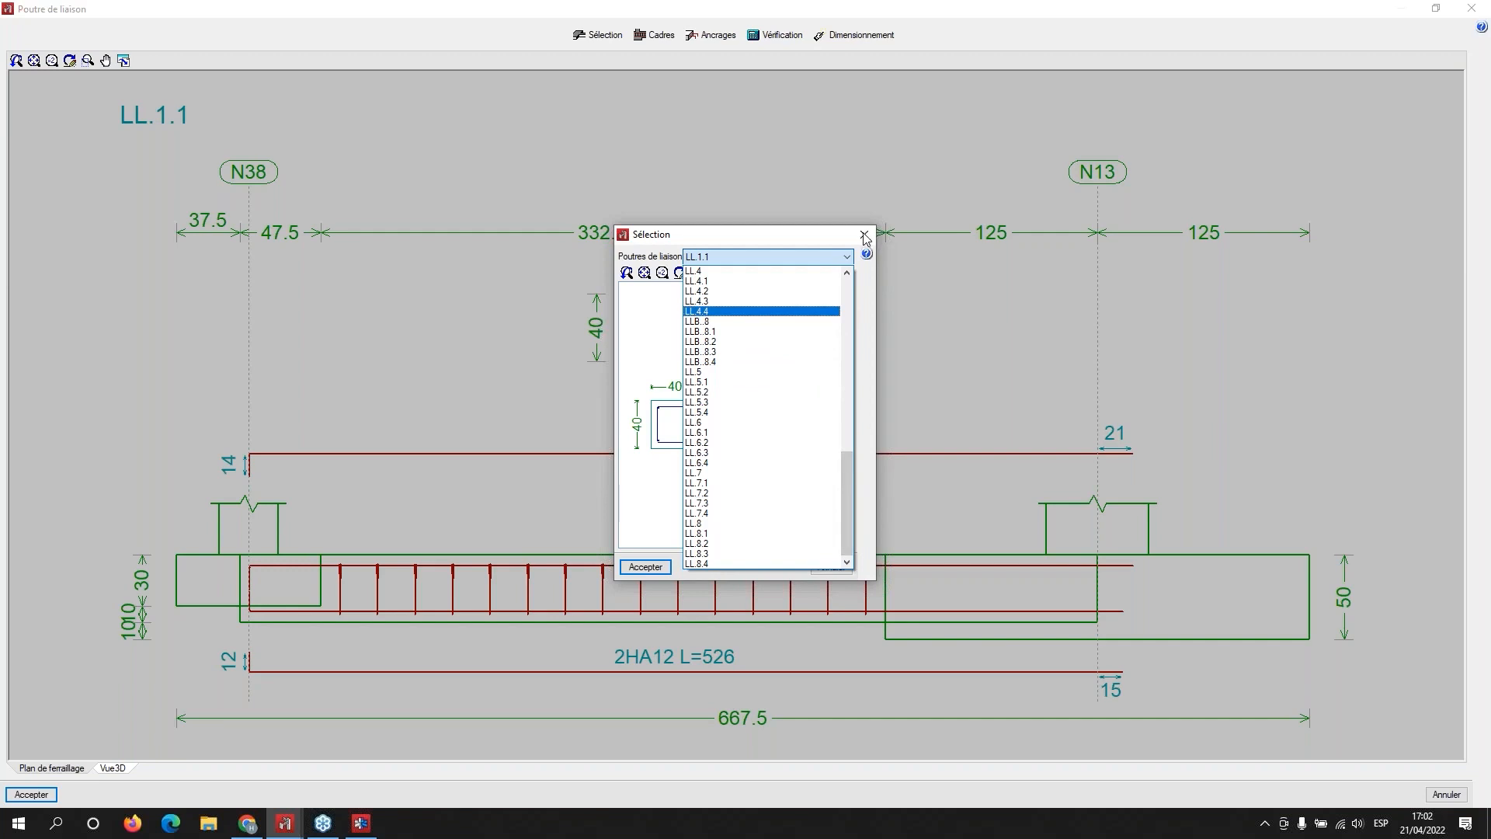
pyautogui.click(797, 238)
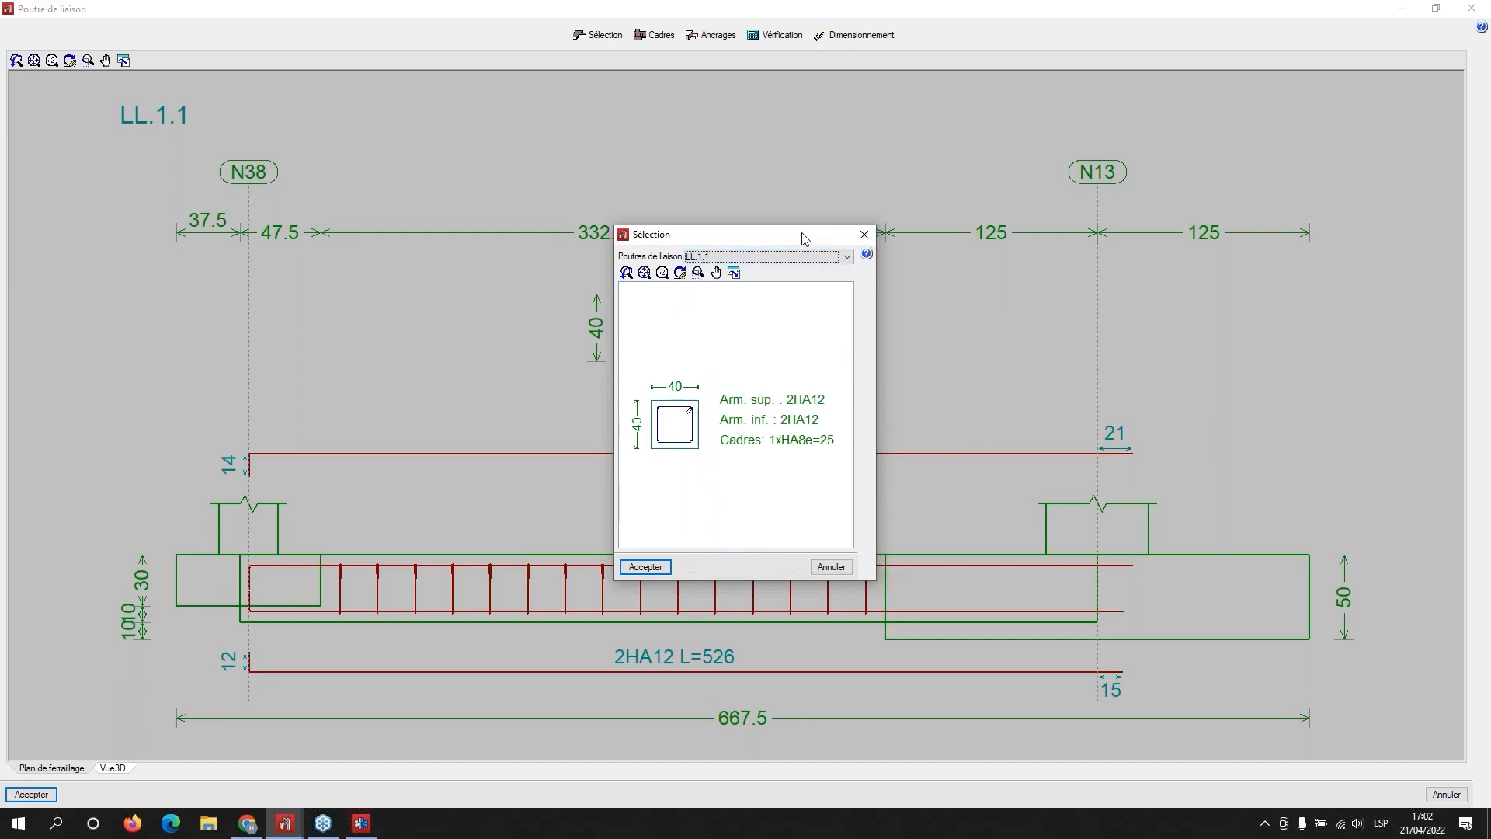
pyautogui.click(865, 242)
pyautogui.click(864, 234)
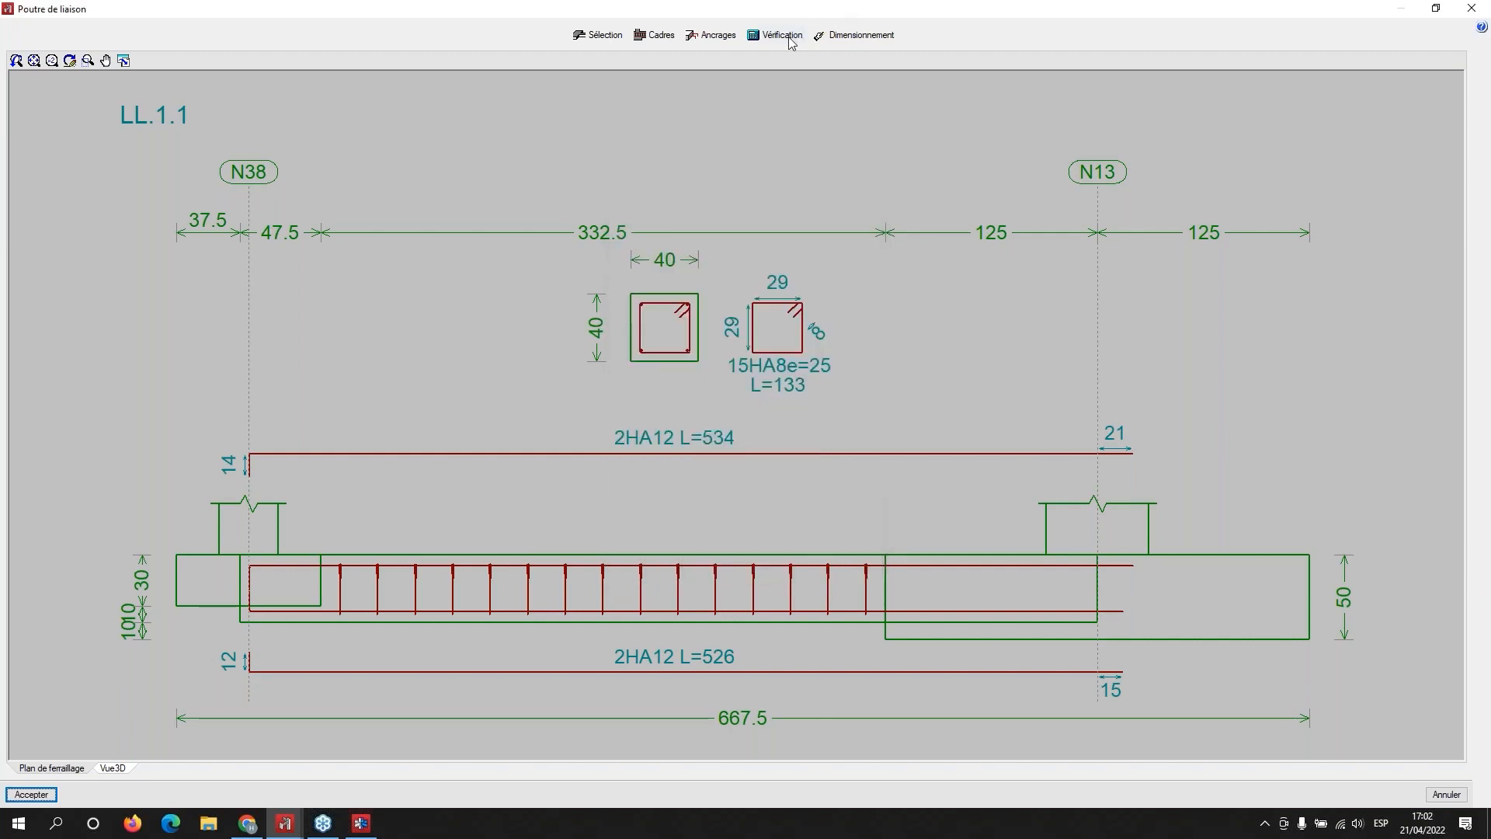
pyautogui.click(1471, 8)
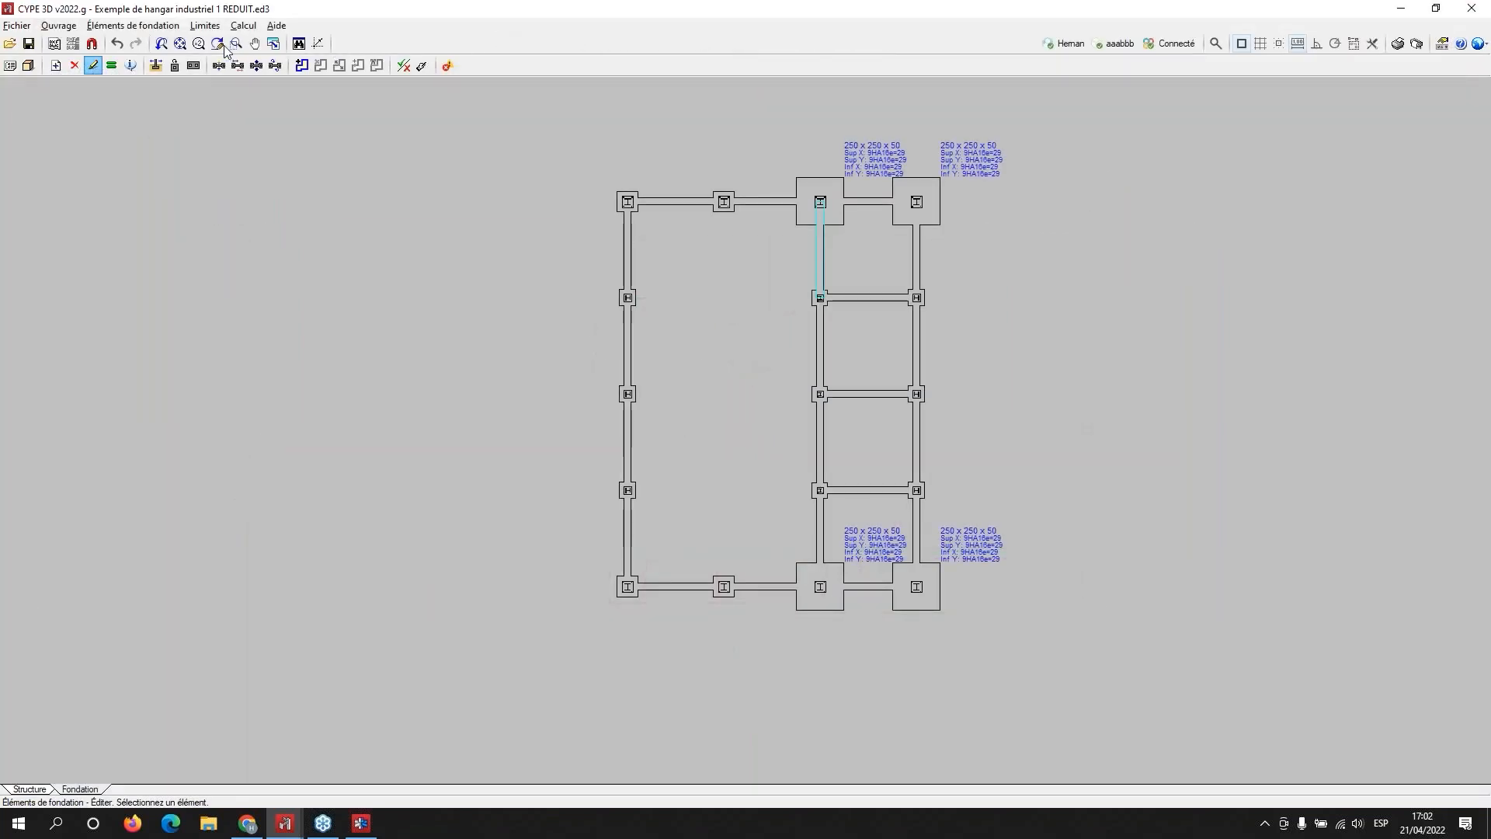
# Step: Open the isolated footing at N13 and review its geometry and reinforcement settings without changing them
pyautogui.click(132, 26)
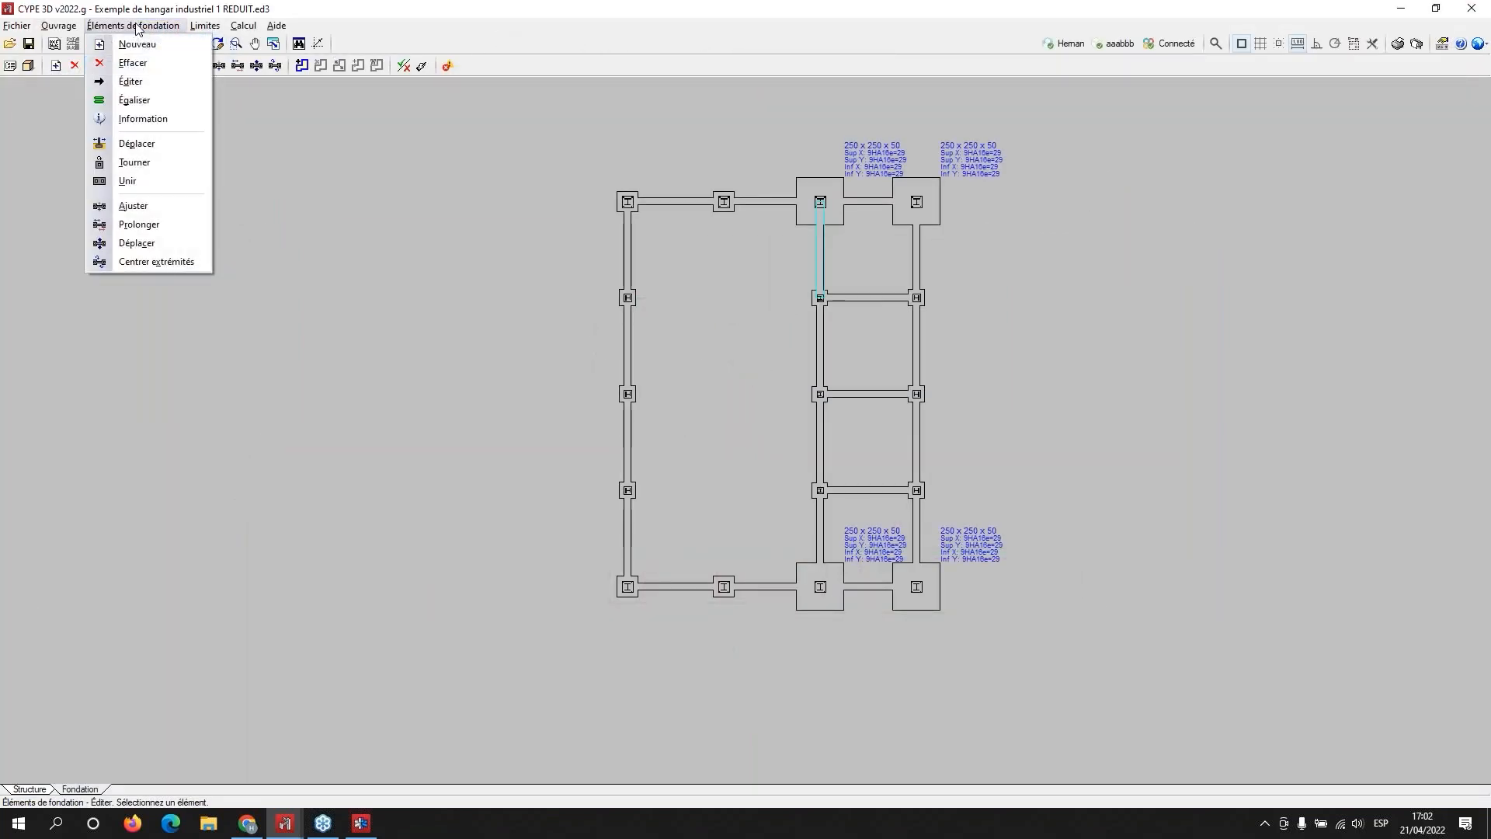
pyautogui.click(138, 81)
pyautogui.click(800, 185)
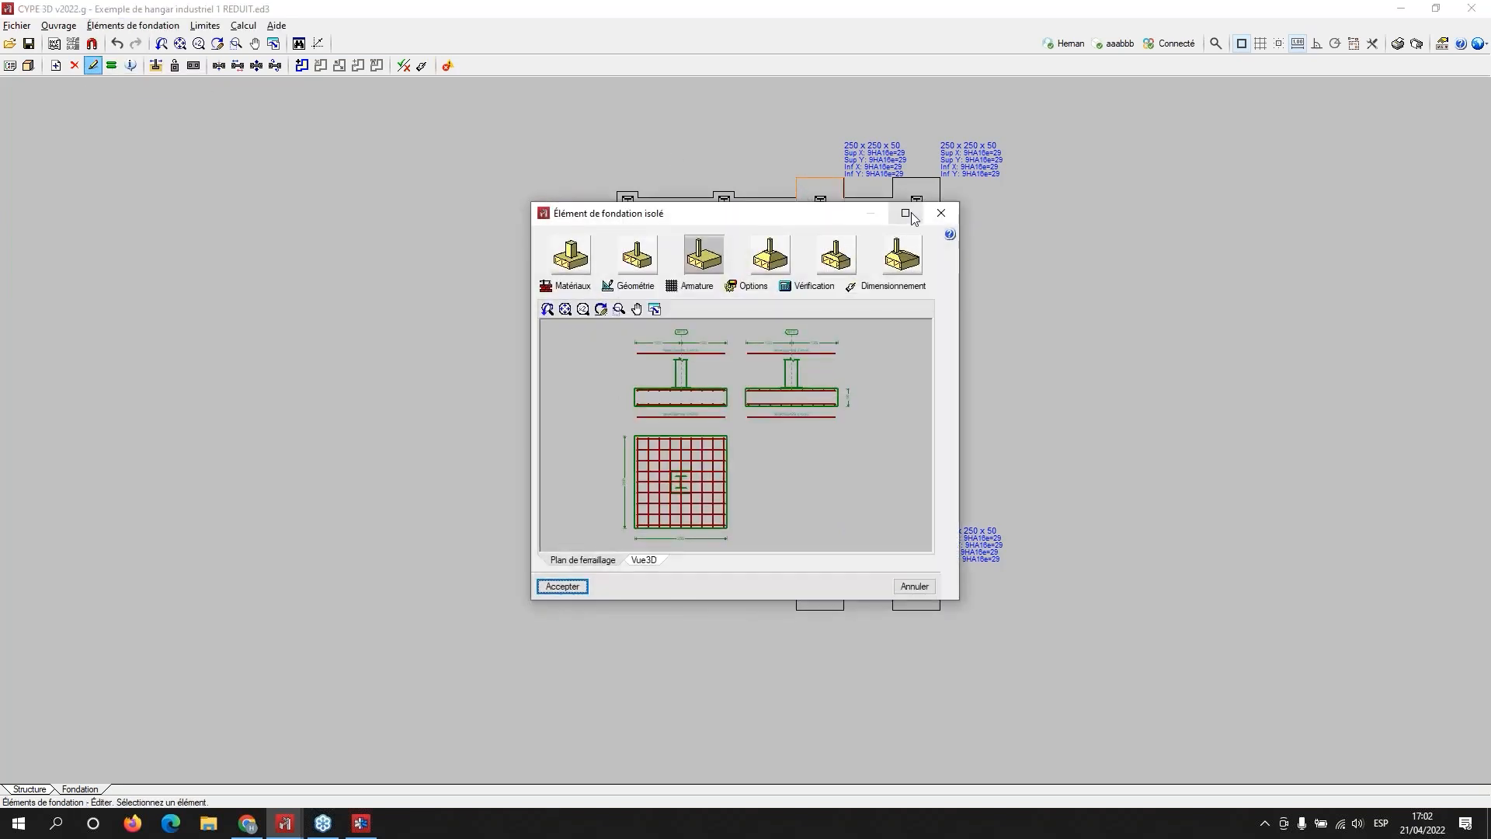
pyautogui.click(902, 213)
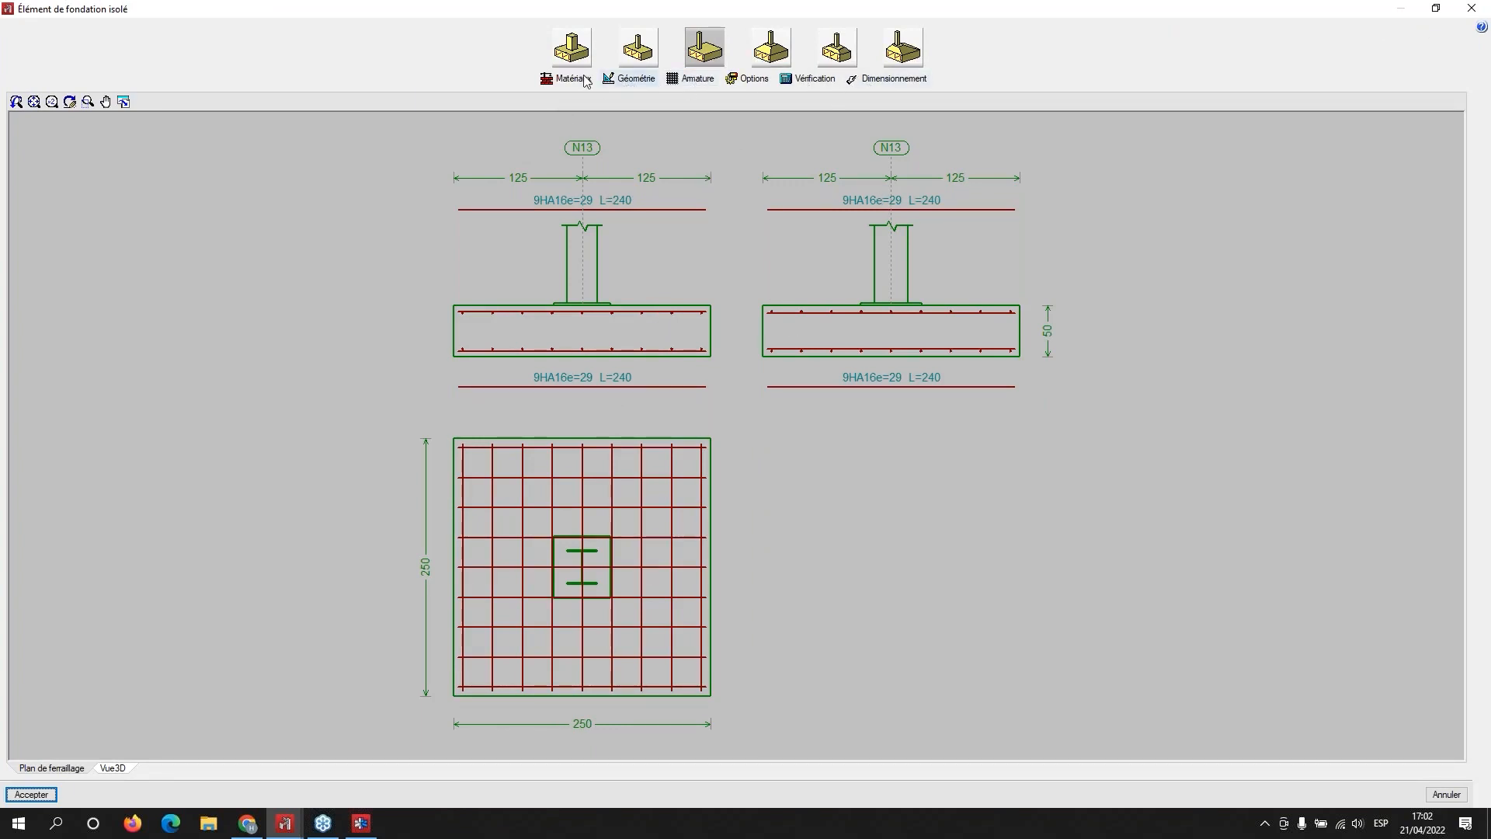
pyautogui.click(630, 80)
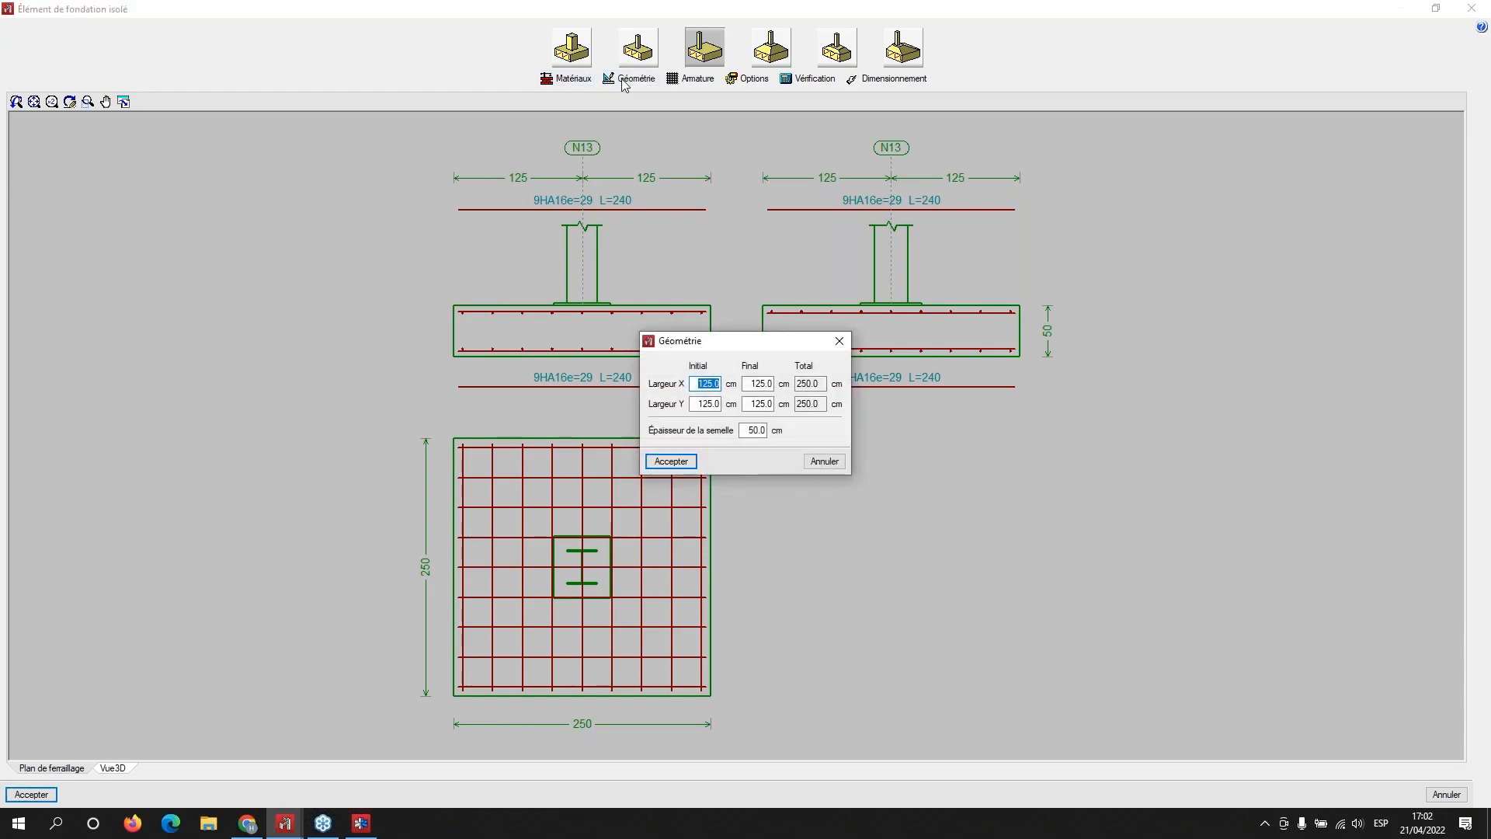
pyautogui.click(840, 341)
pyautogui.click(691, 79)
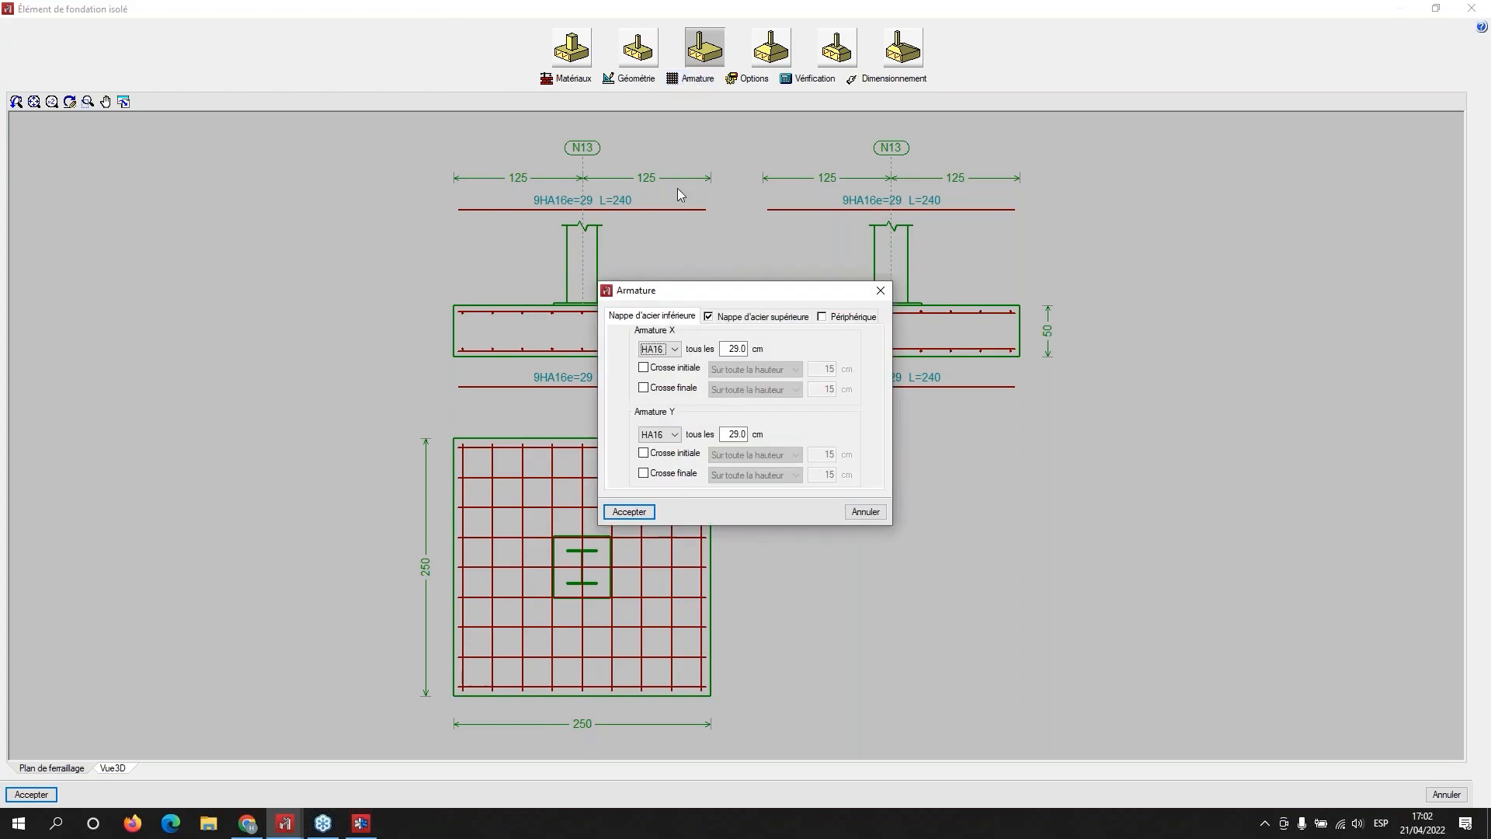
pyautogui.click(880, 292)
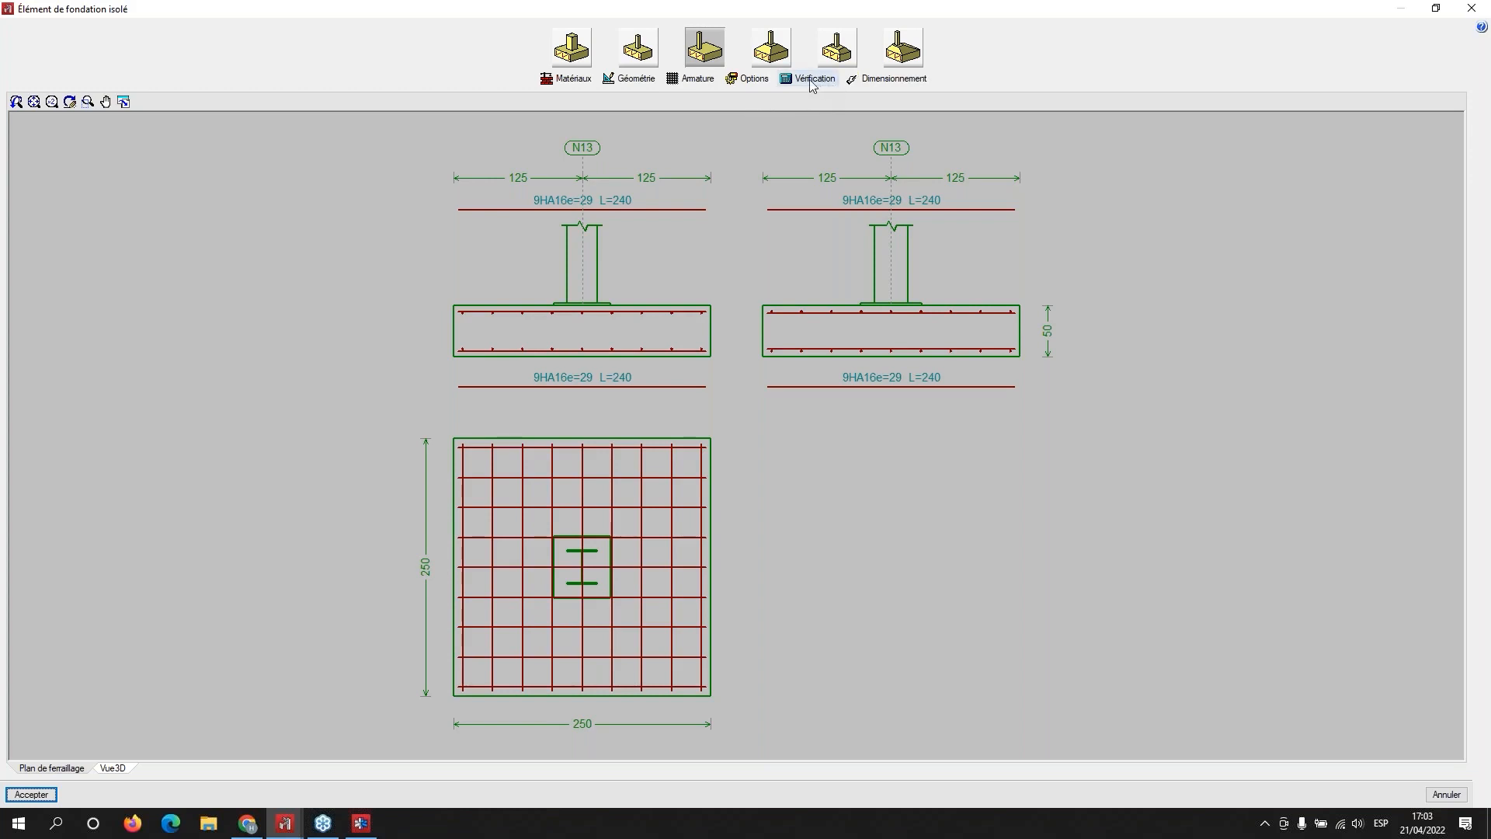
# Step: View the sizing types offered for footing N13, cancel without resizing, and open the footing's list of verifications
pyautogui.click(885, 80)
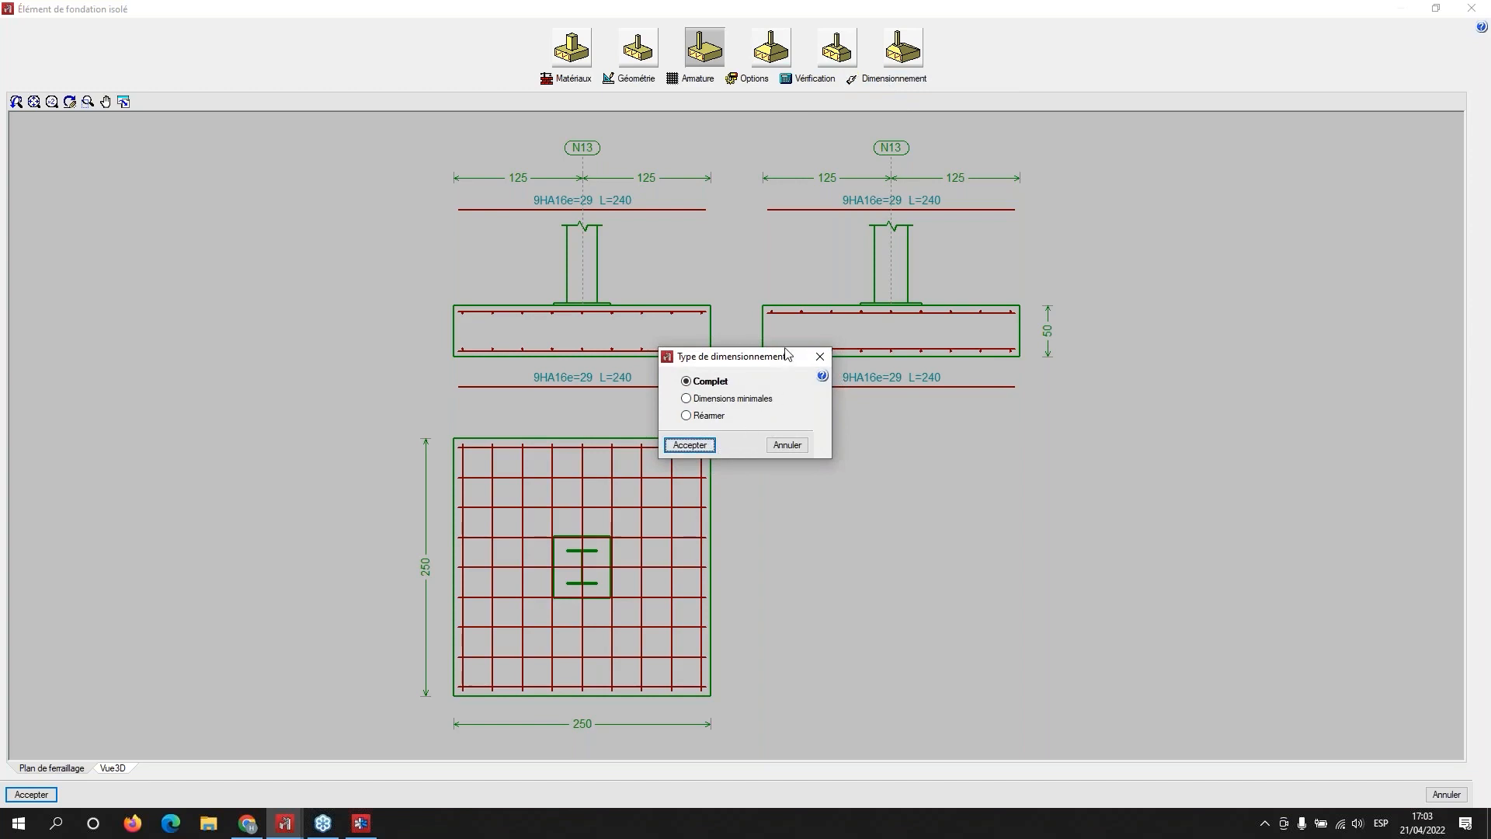
pyautogui.click(820, 356)
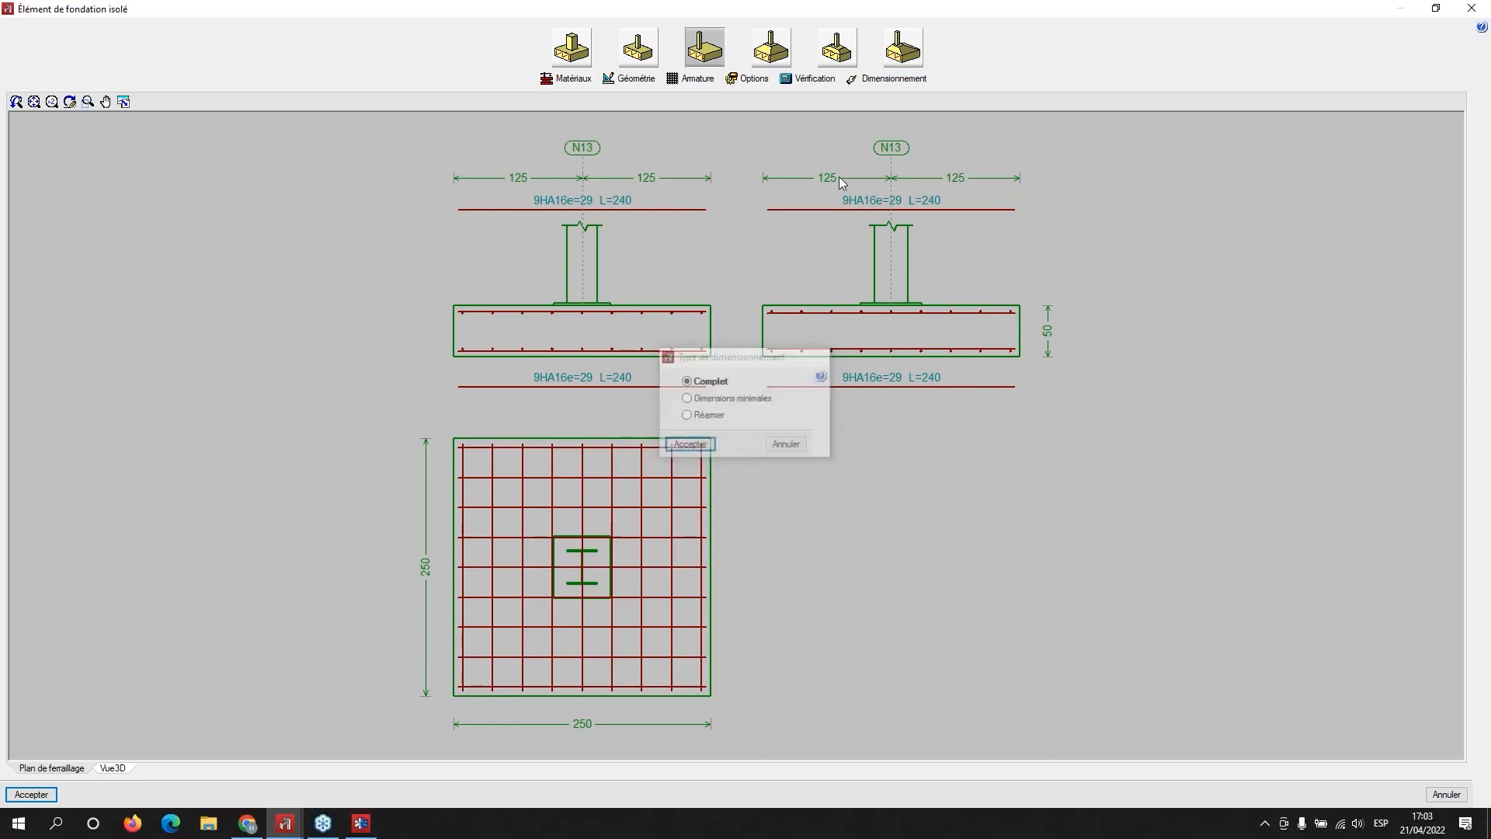
pyautogui.click(811, 80)
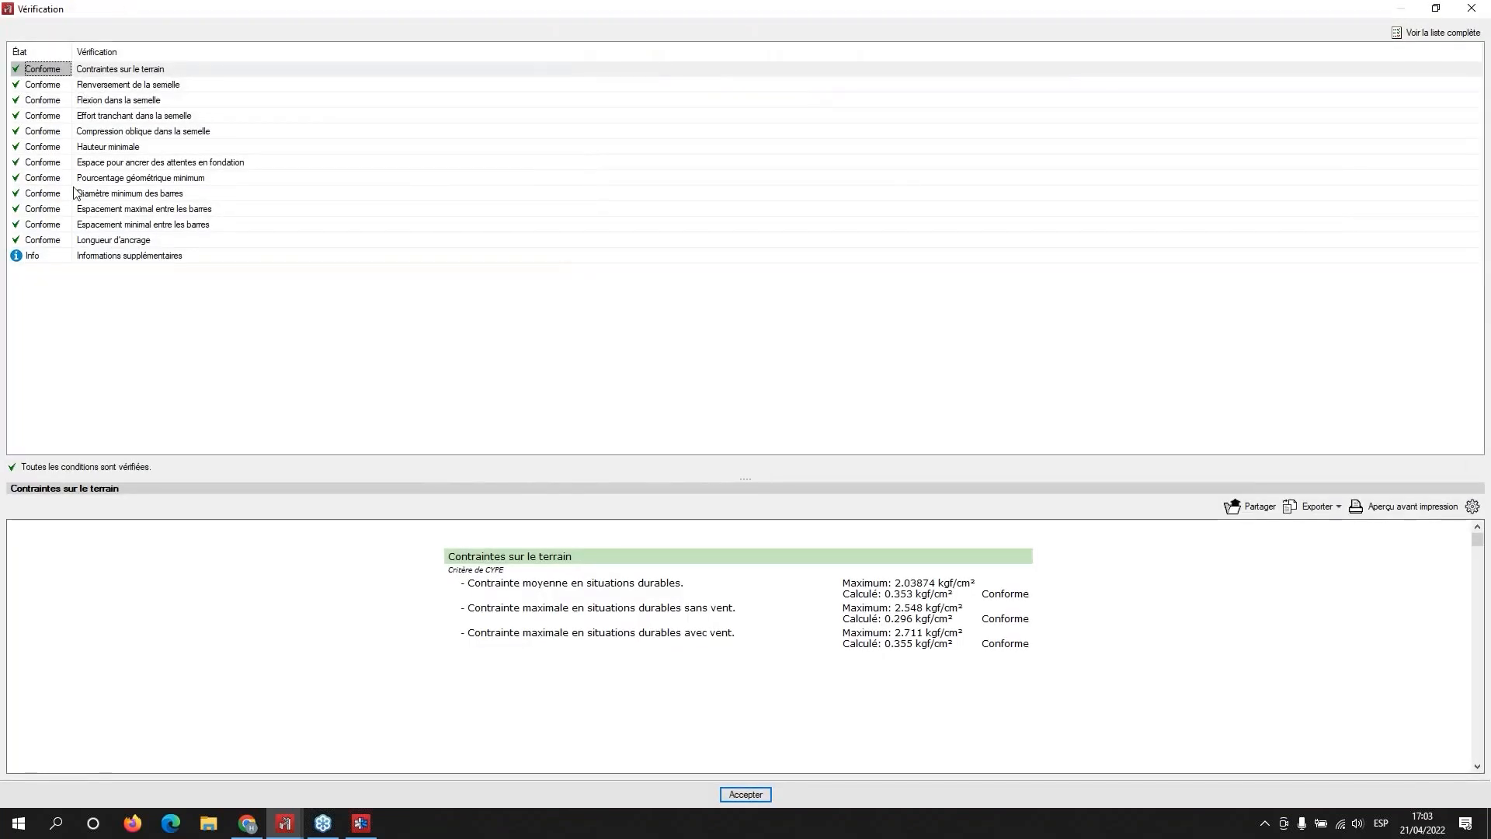
# Step: Read through the complete verification report of footing N13 to its additional information, and close the report, the verification and the footing editor
pyautogui.click(1418, 33)
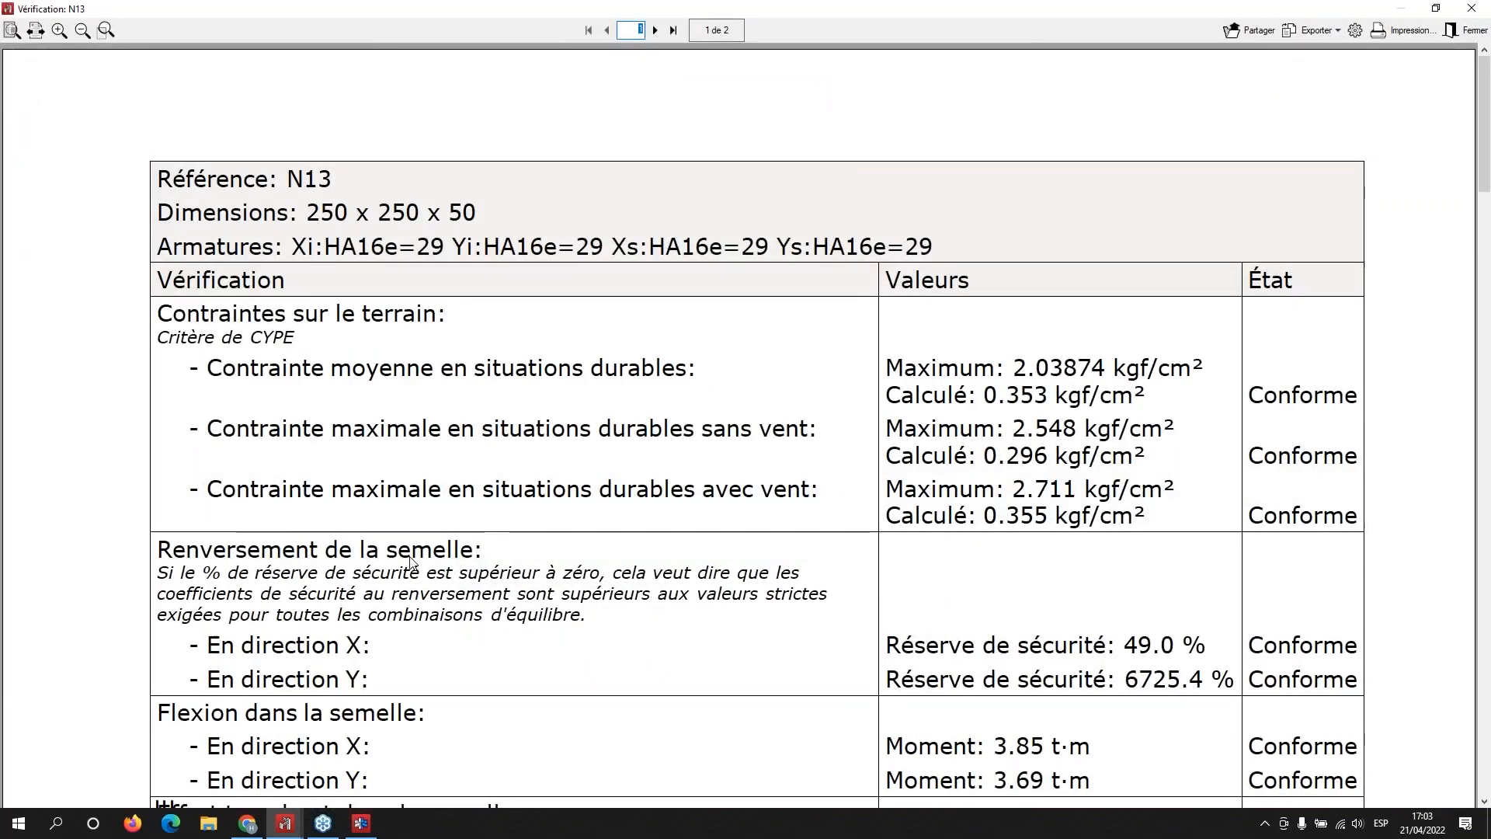
pyautogui.scroll(-3, 408, 559)
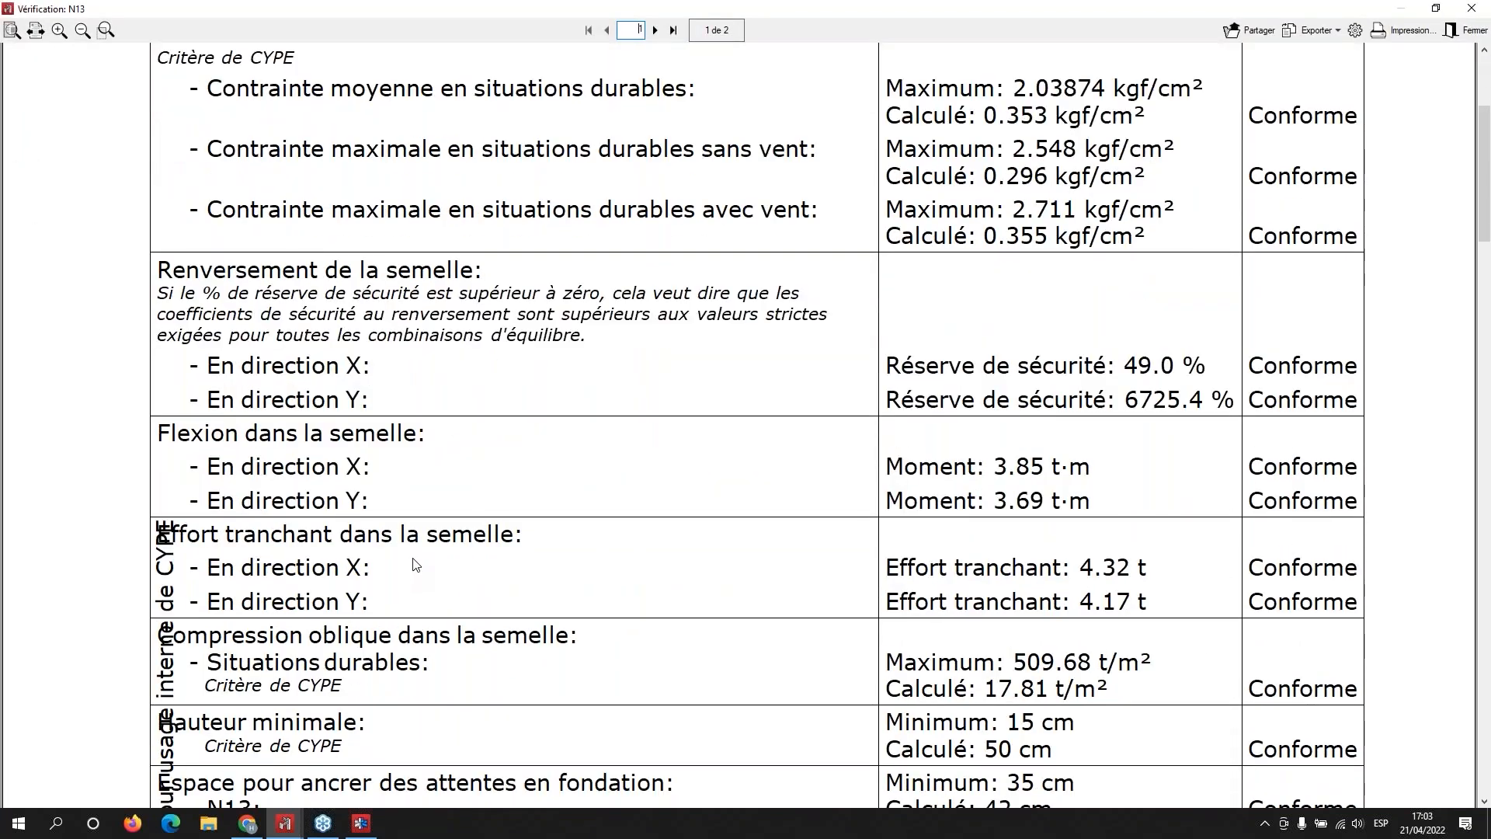
pyautogui.scroll(-8, 416, 564)
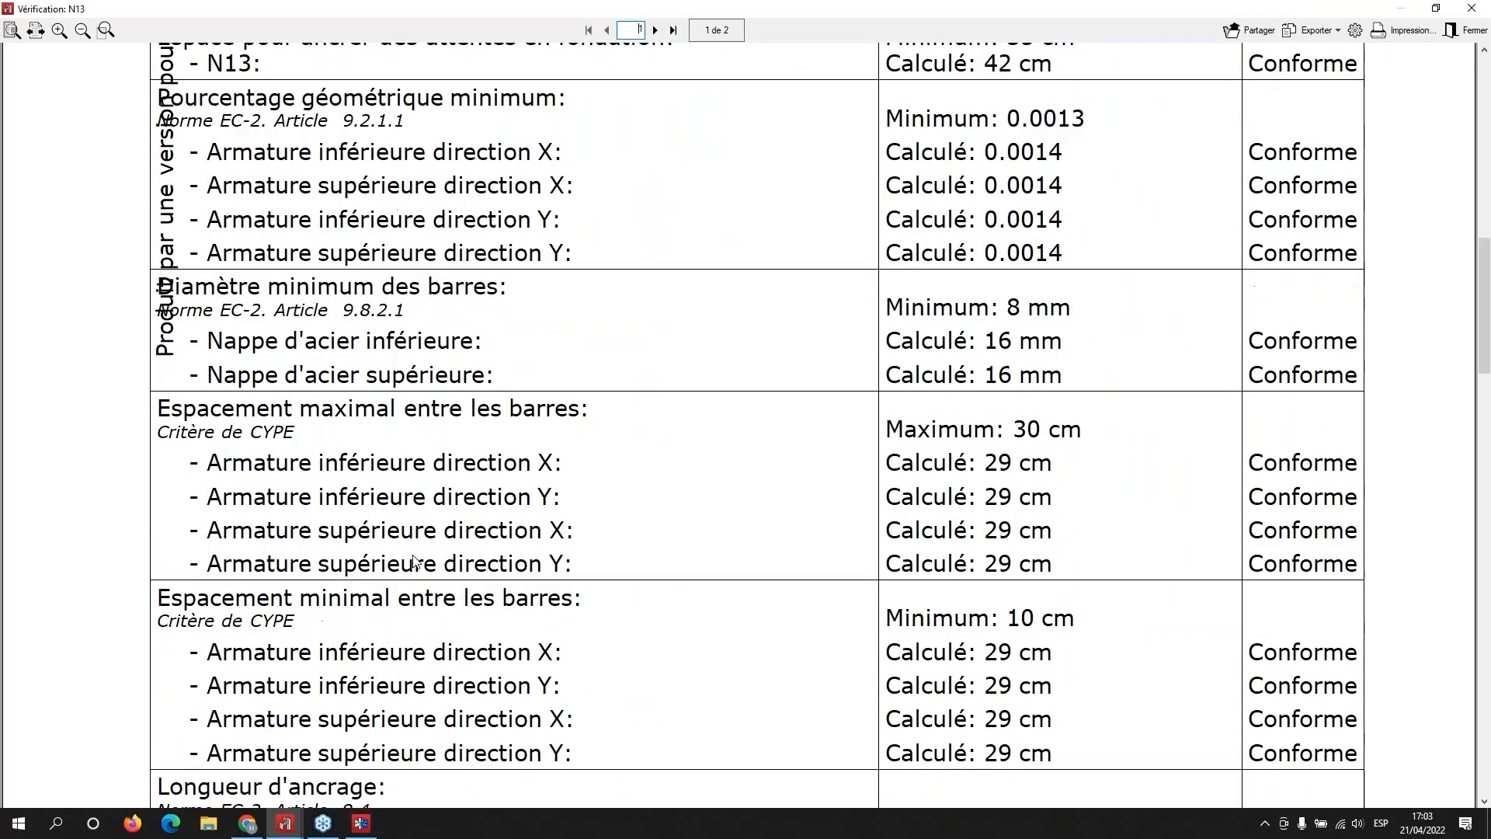
pyautogui.scroll(-4, 414, 560)
pyautogui.scroll(-1, 429, 560)
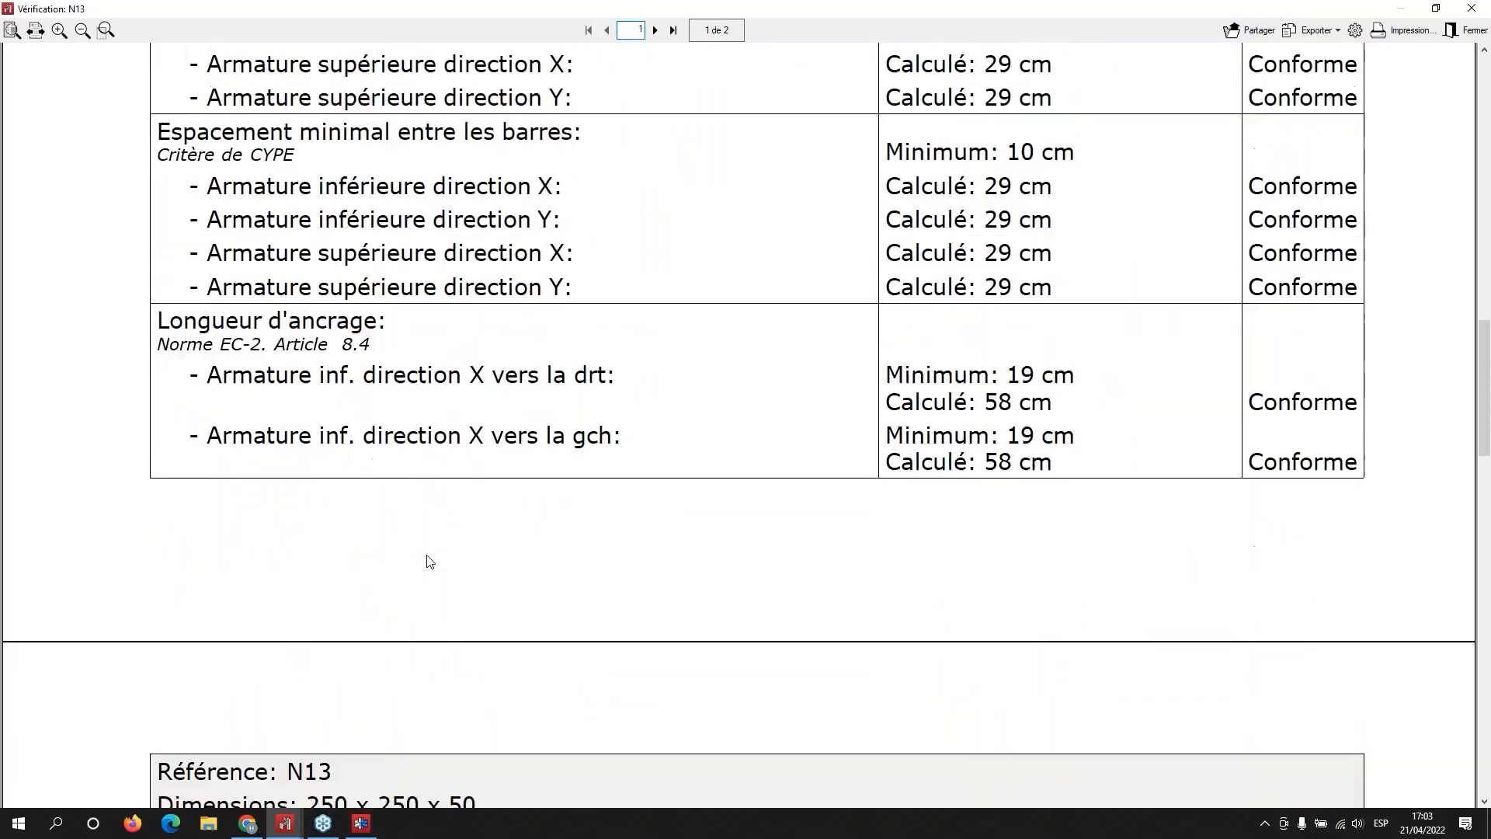
pyautogui.scroll(-6, 430, 561)
pyautogui.scroll(-3, 428, 561)
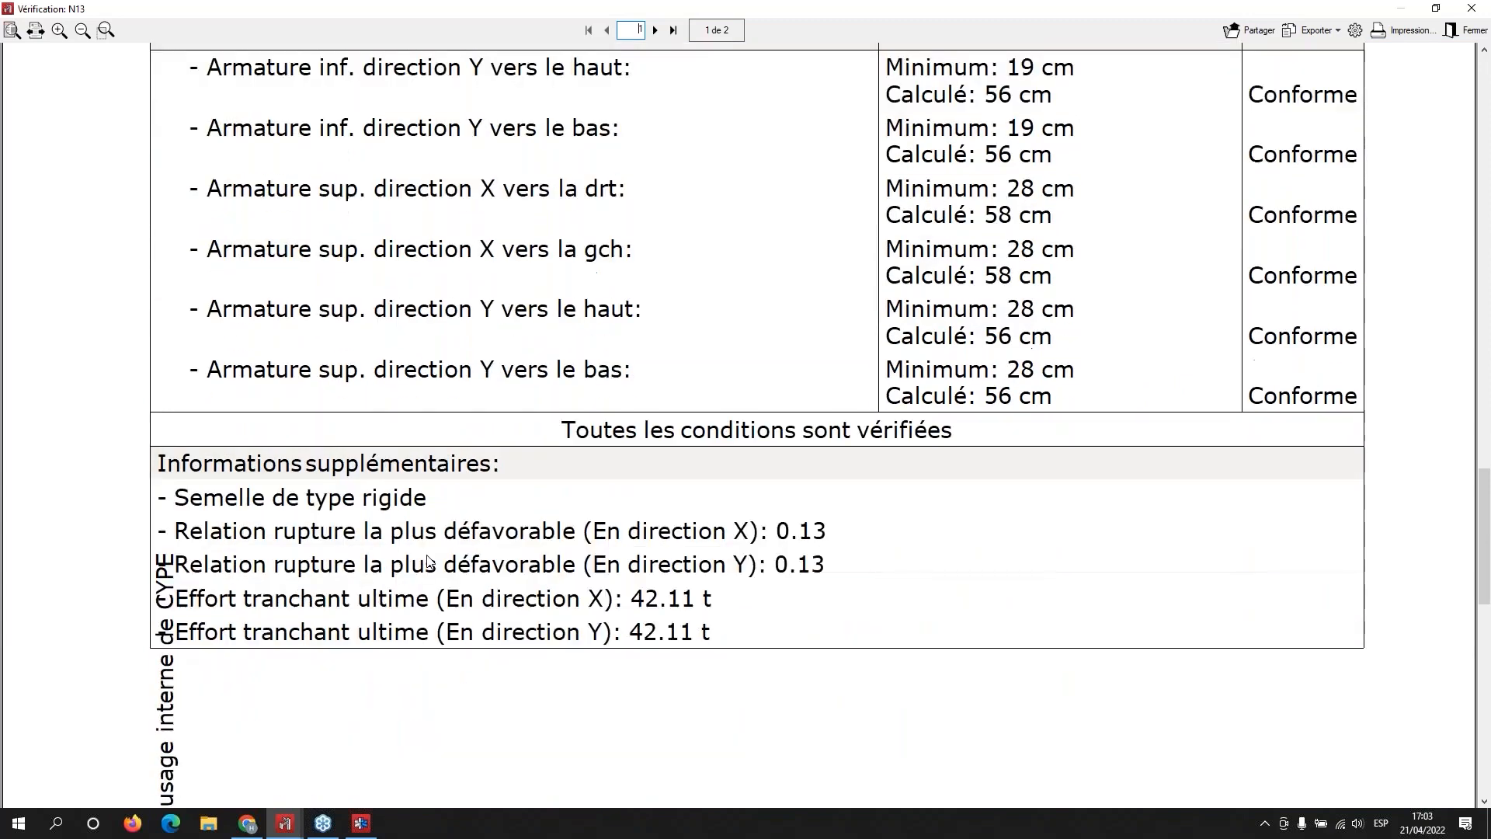
pyautogui.scroll(-1, 428, 560)
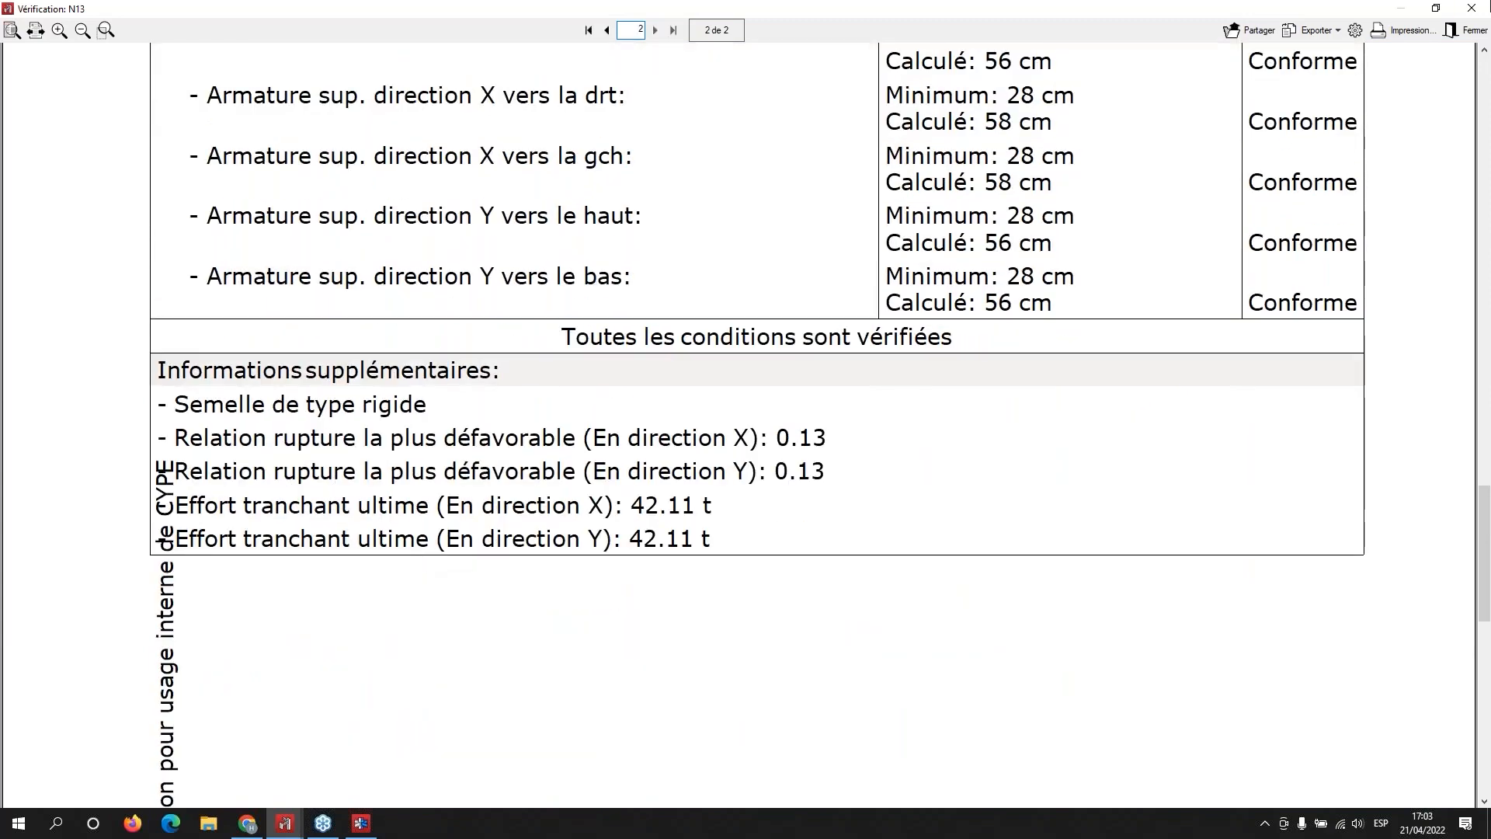
pyautogui.click(1472, 9)
pyautogui.click(1476, 16)
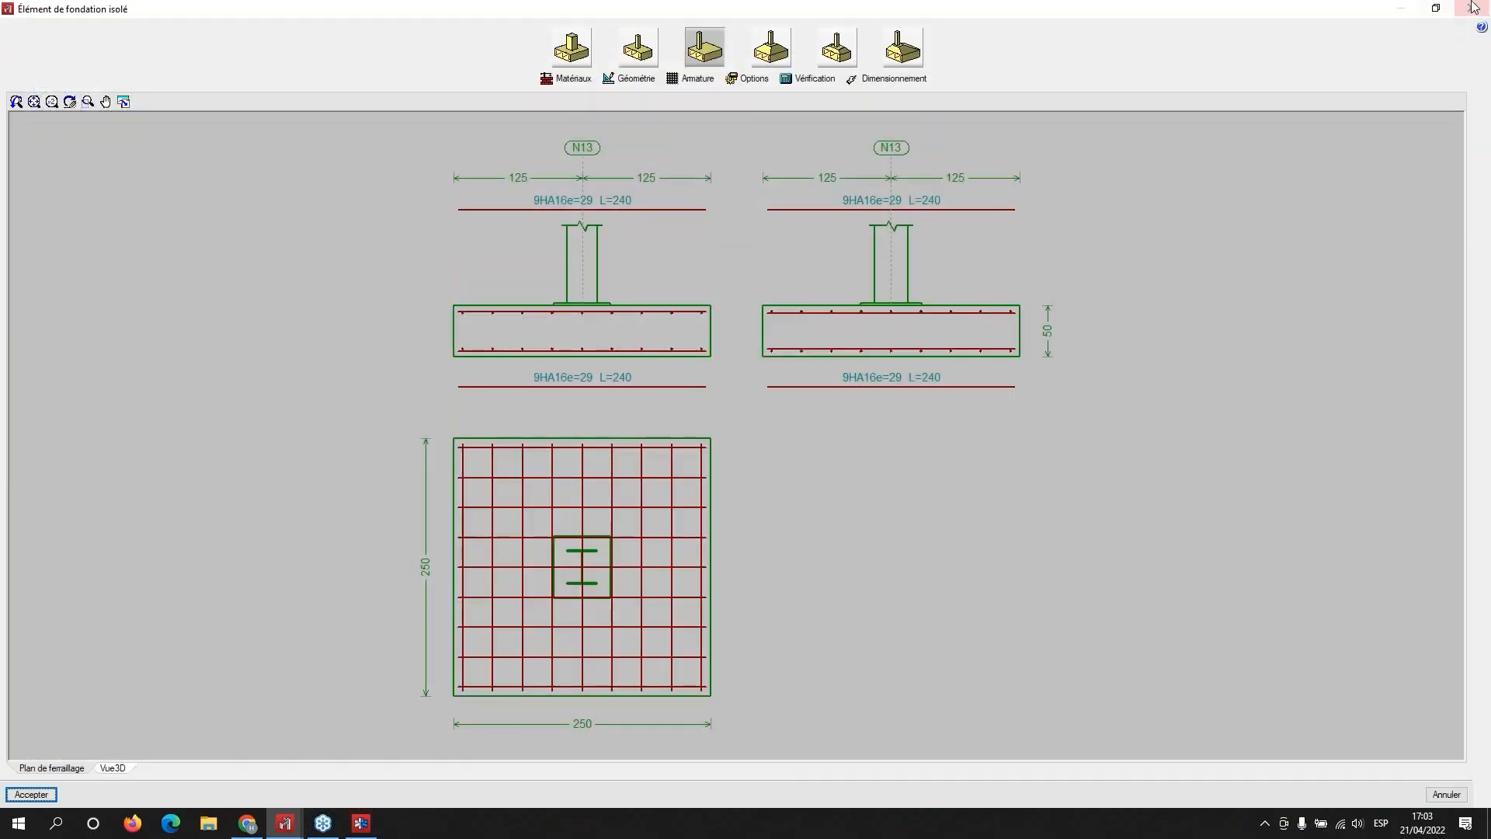
pyautogui.click(1474, 8)
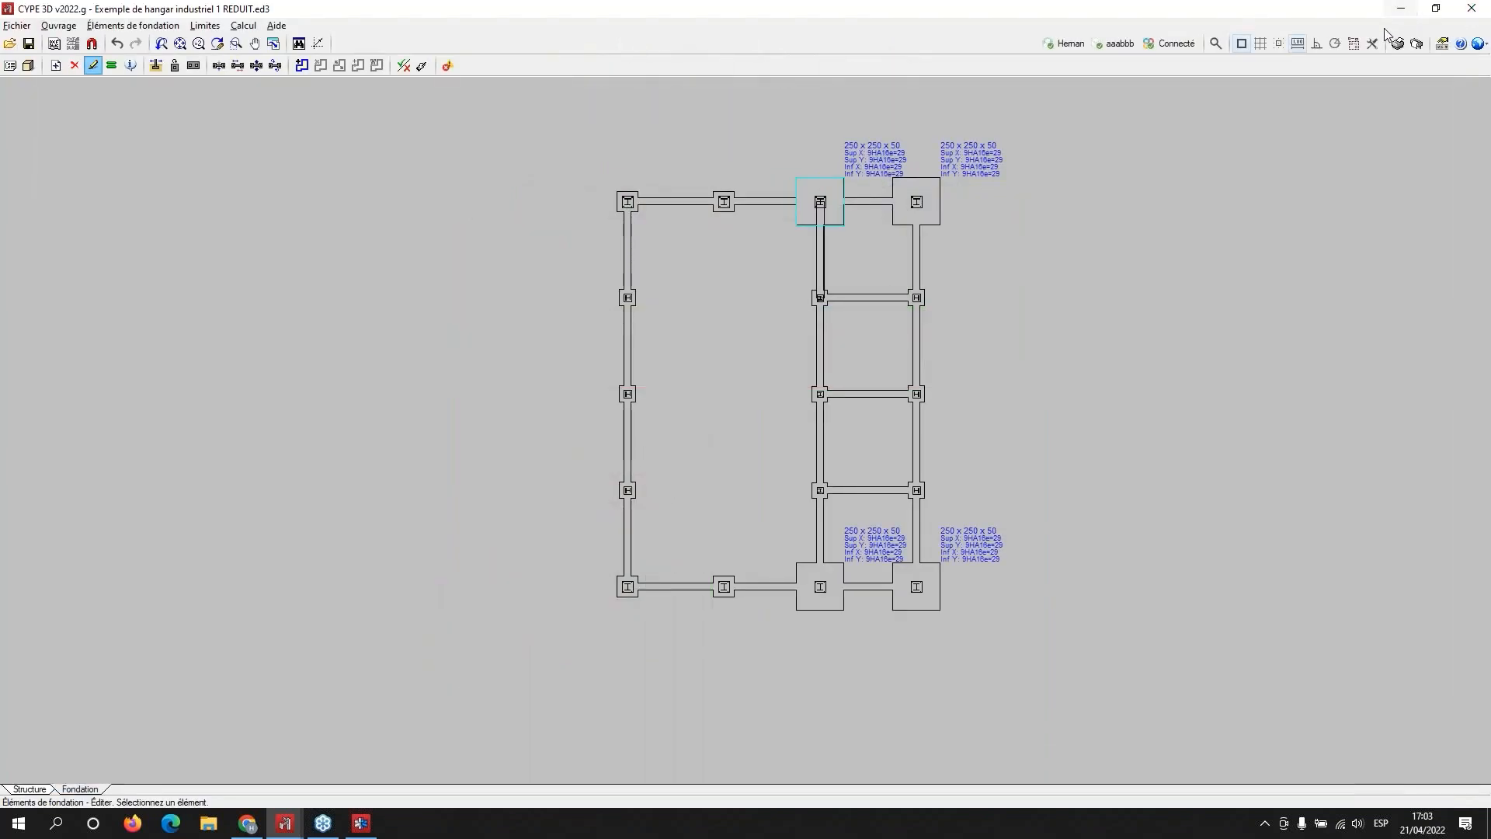
# Step: Close the foundation plan and save the project
pyautogui.click(1472, 8)
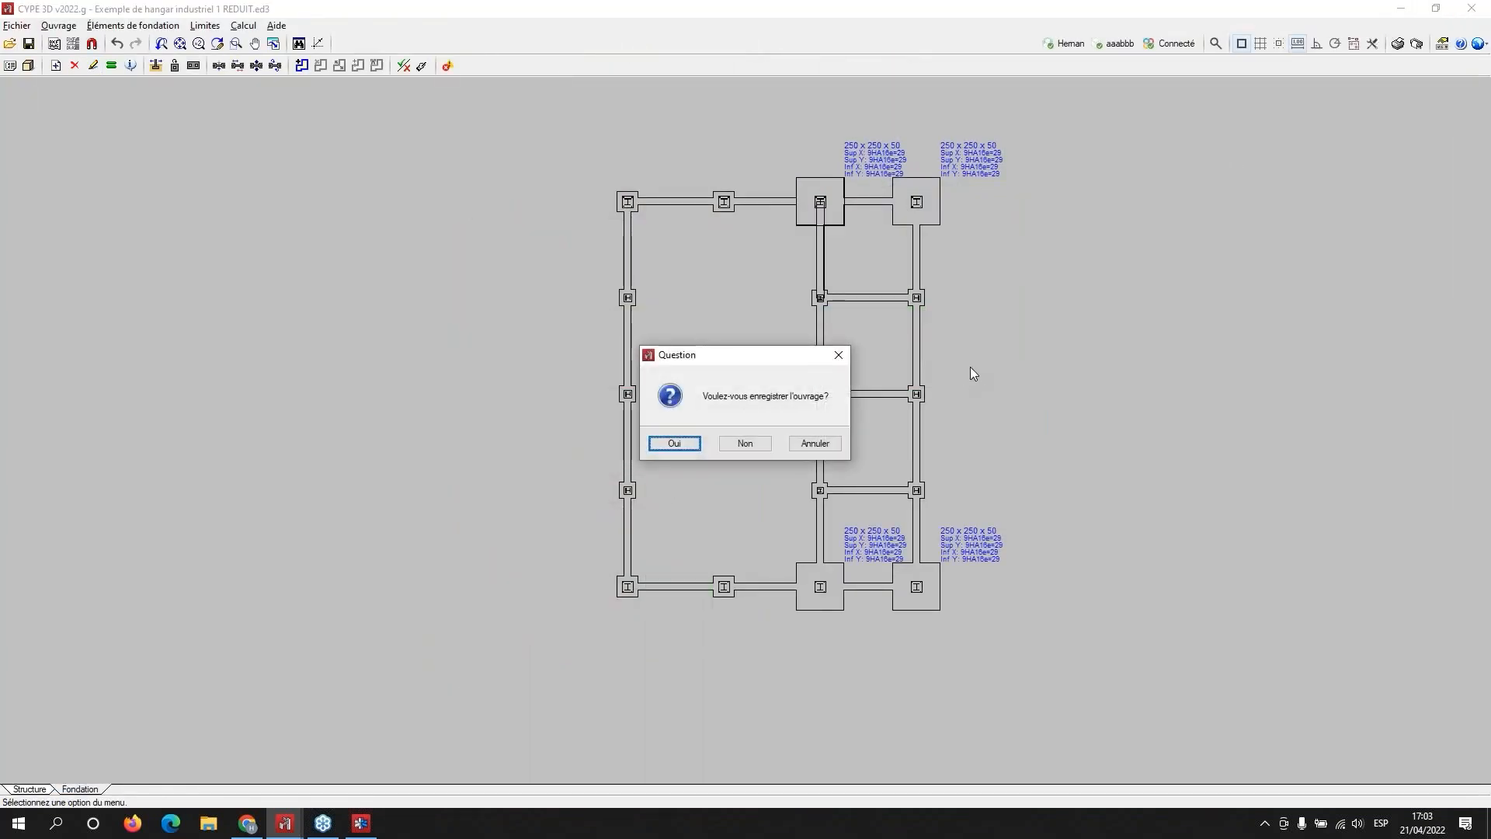
pyautogui.press('Return')
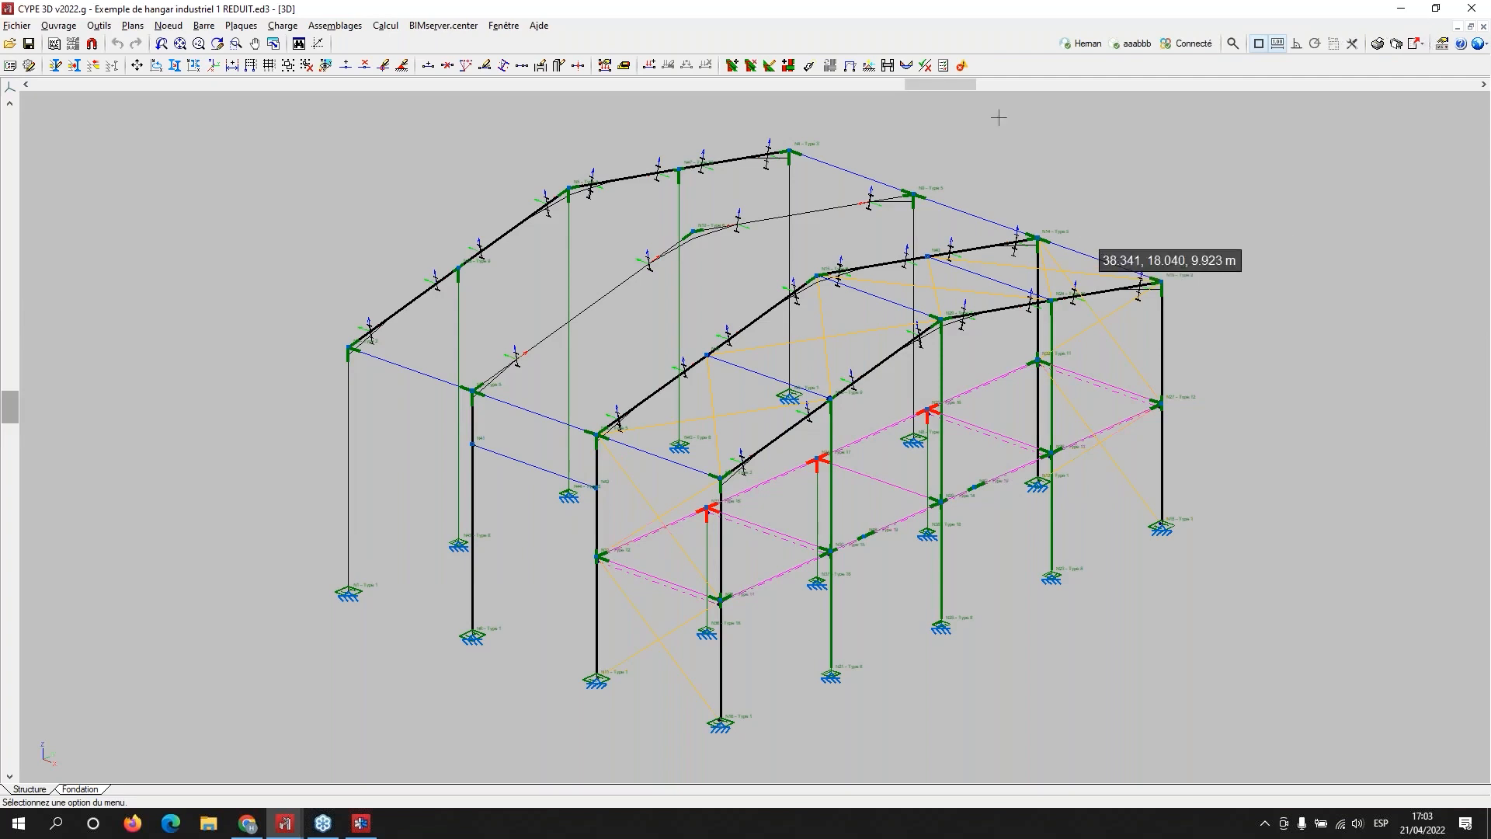
# Step: Generate a report containing only the structure's Assemblages chapter with all its available subsections
pyautogui.click(1378, 47)
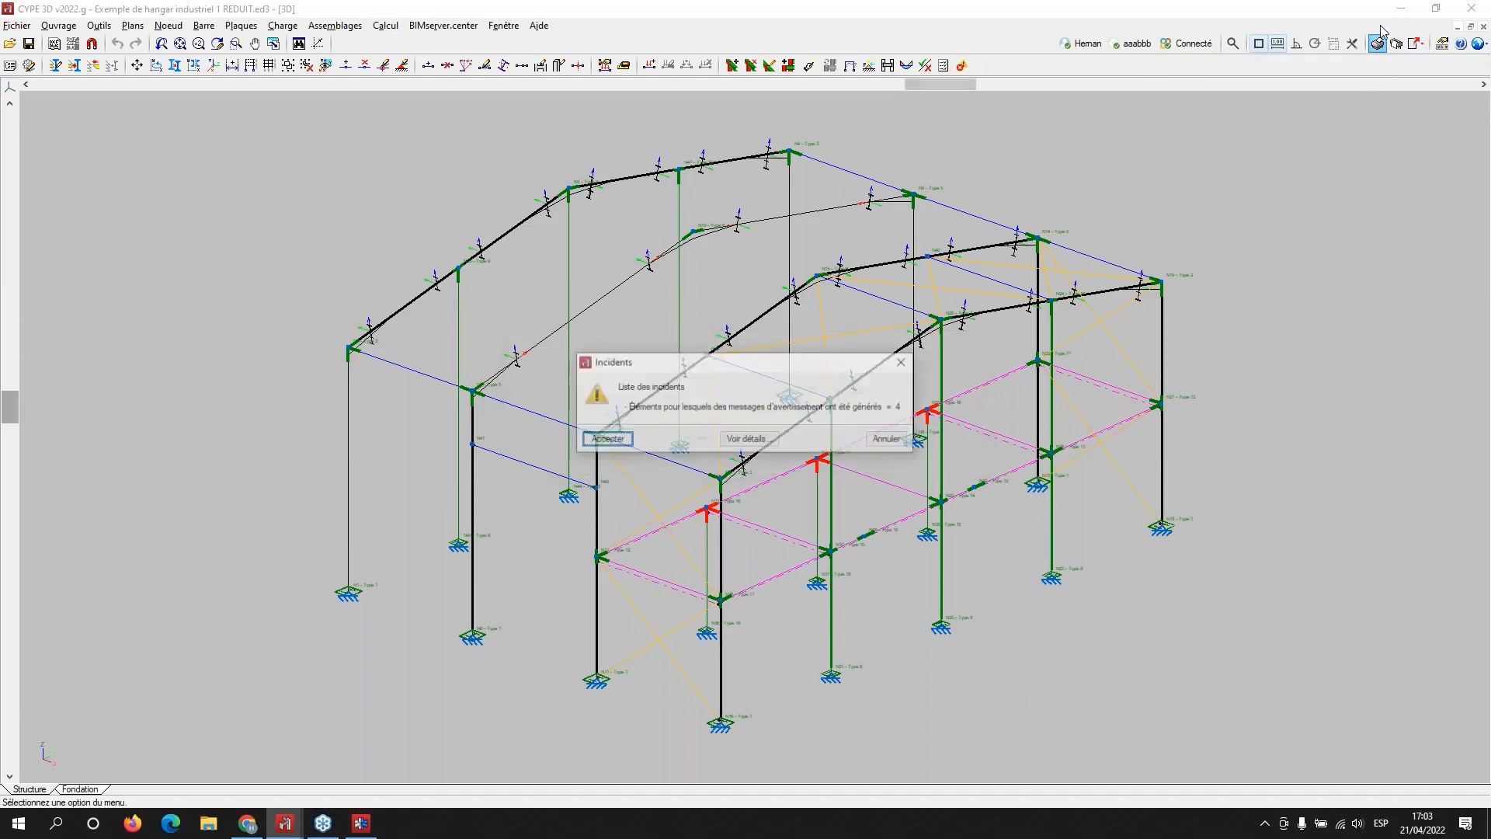
pyautogui.click(621, 439)
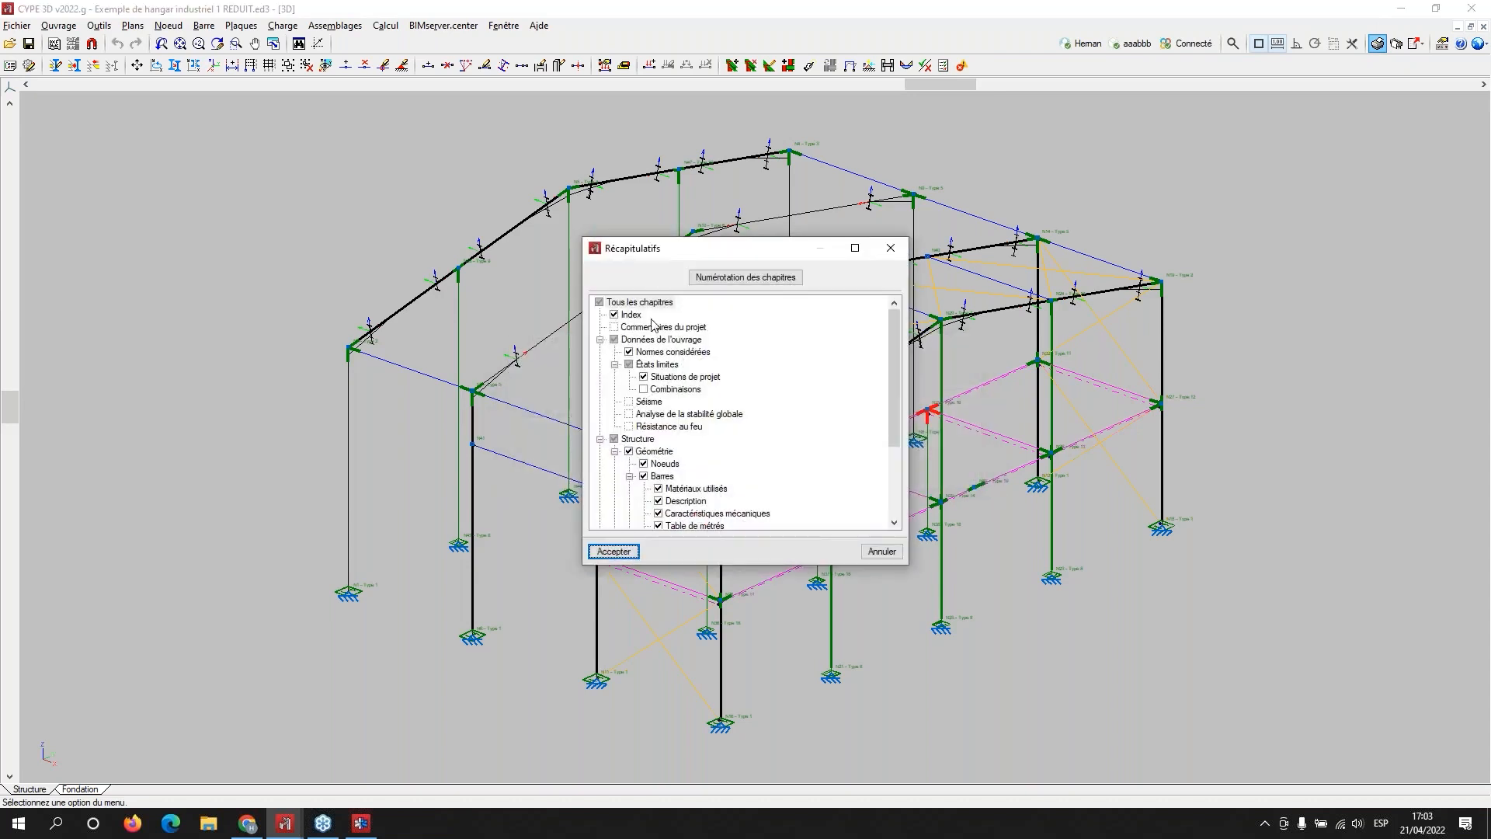
pyautogui.click(855, 247)
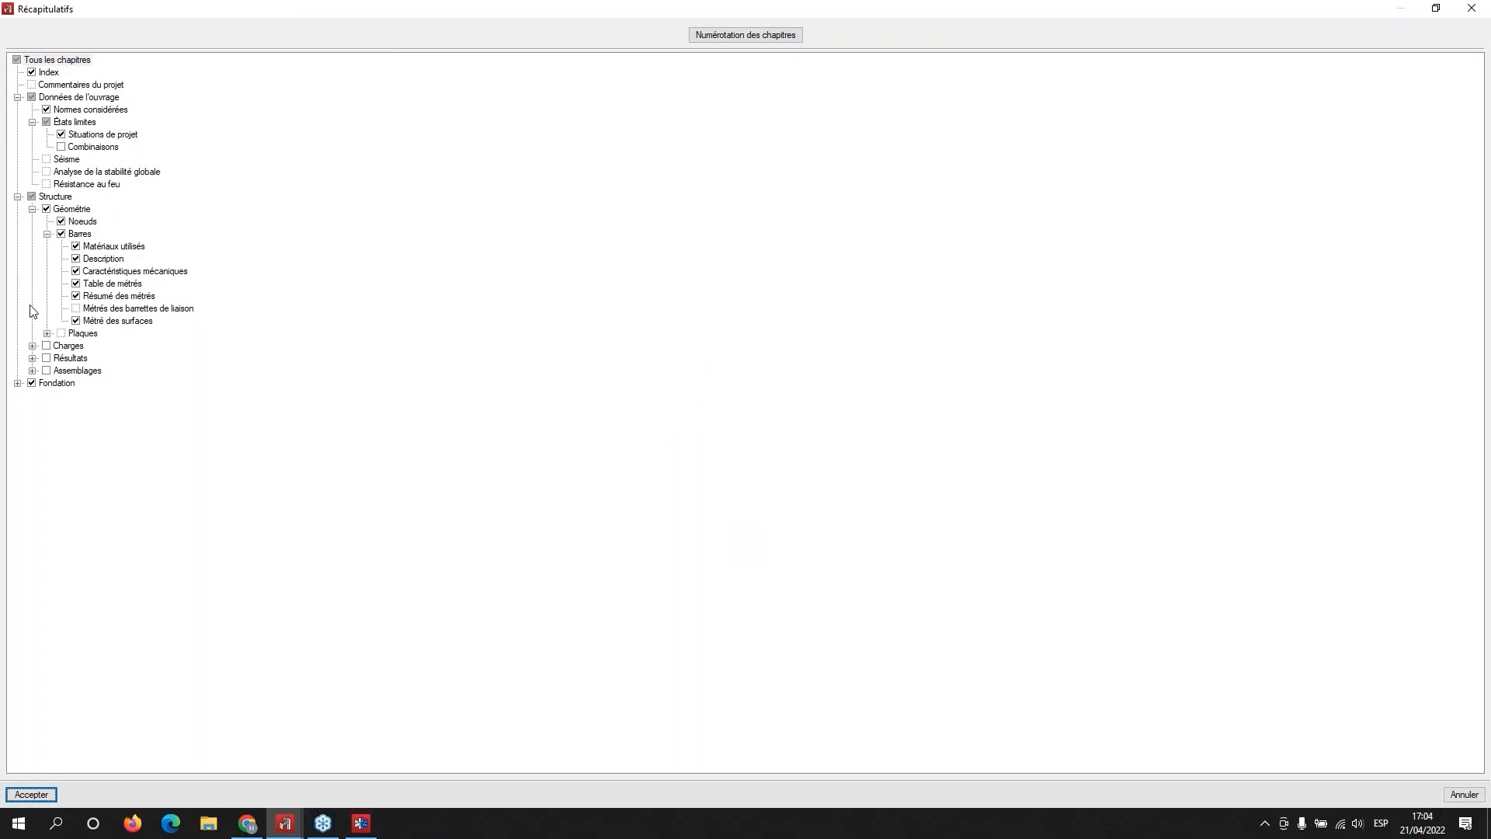
pyautogui.click(16, 60)
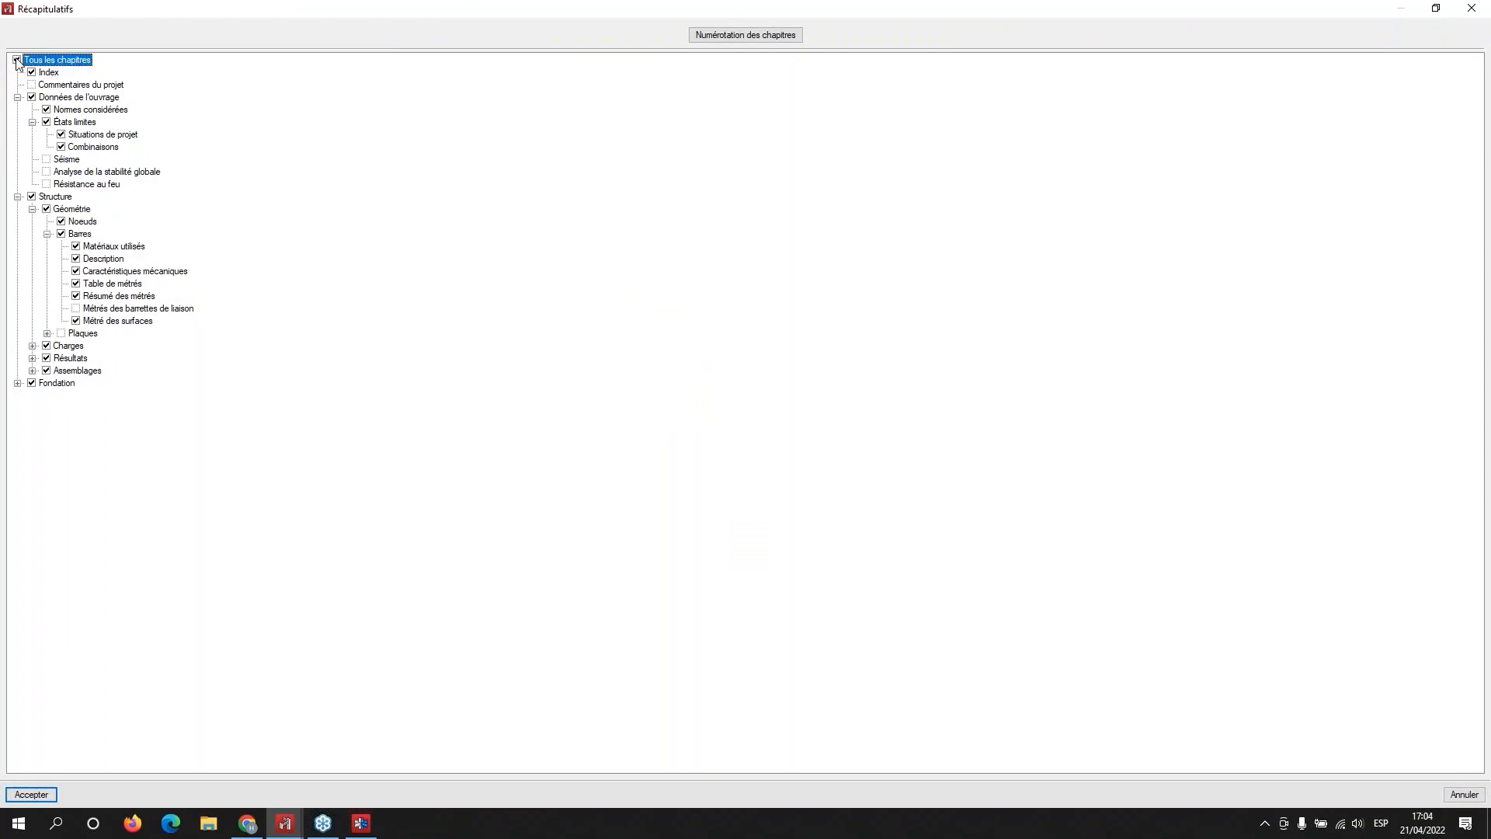
pyautogui.click(32, 370)
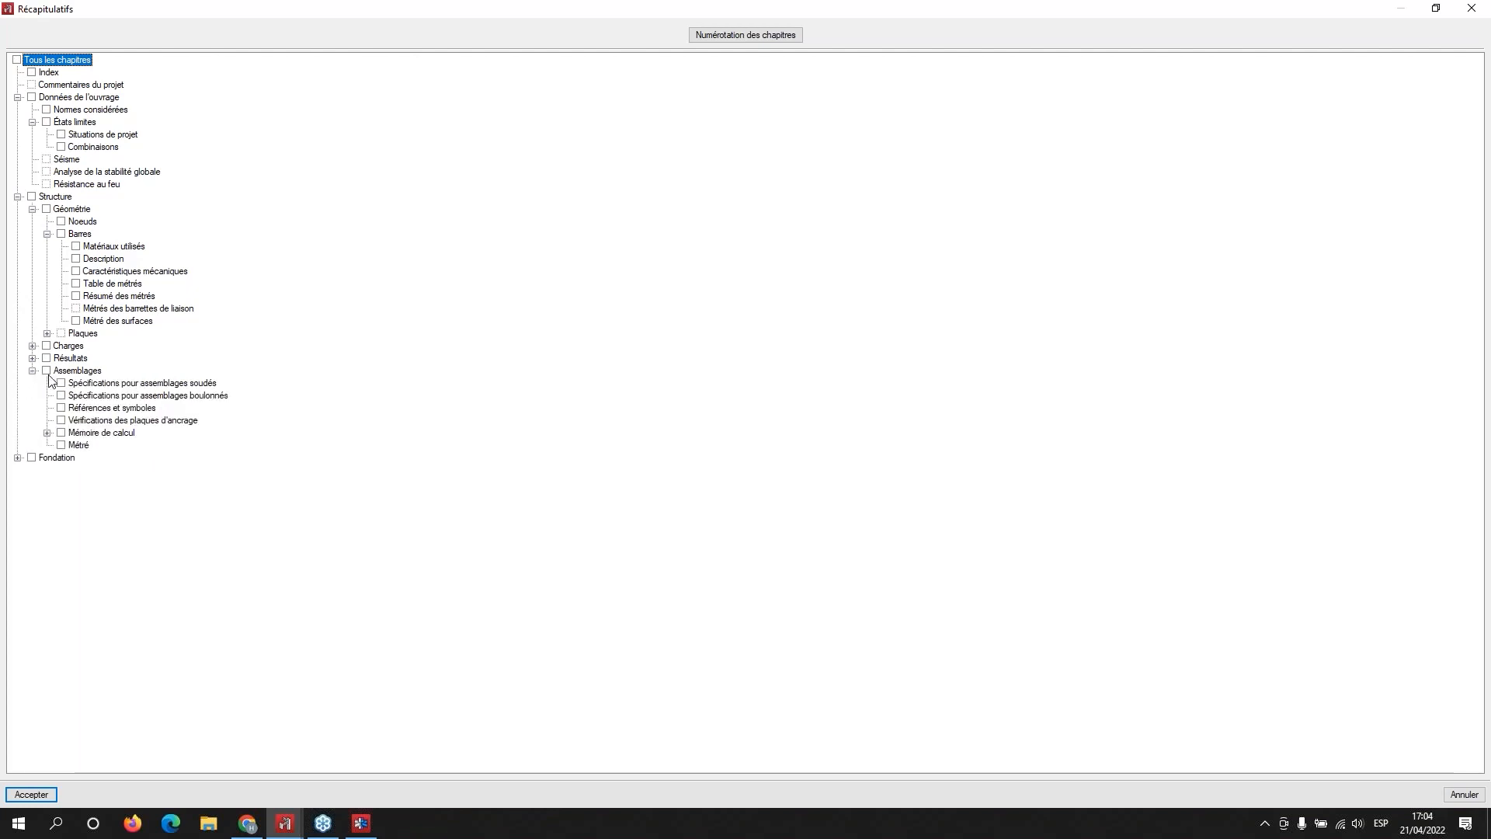
pyautogui.click(47, 371)
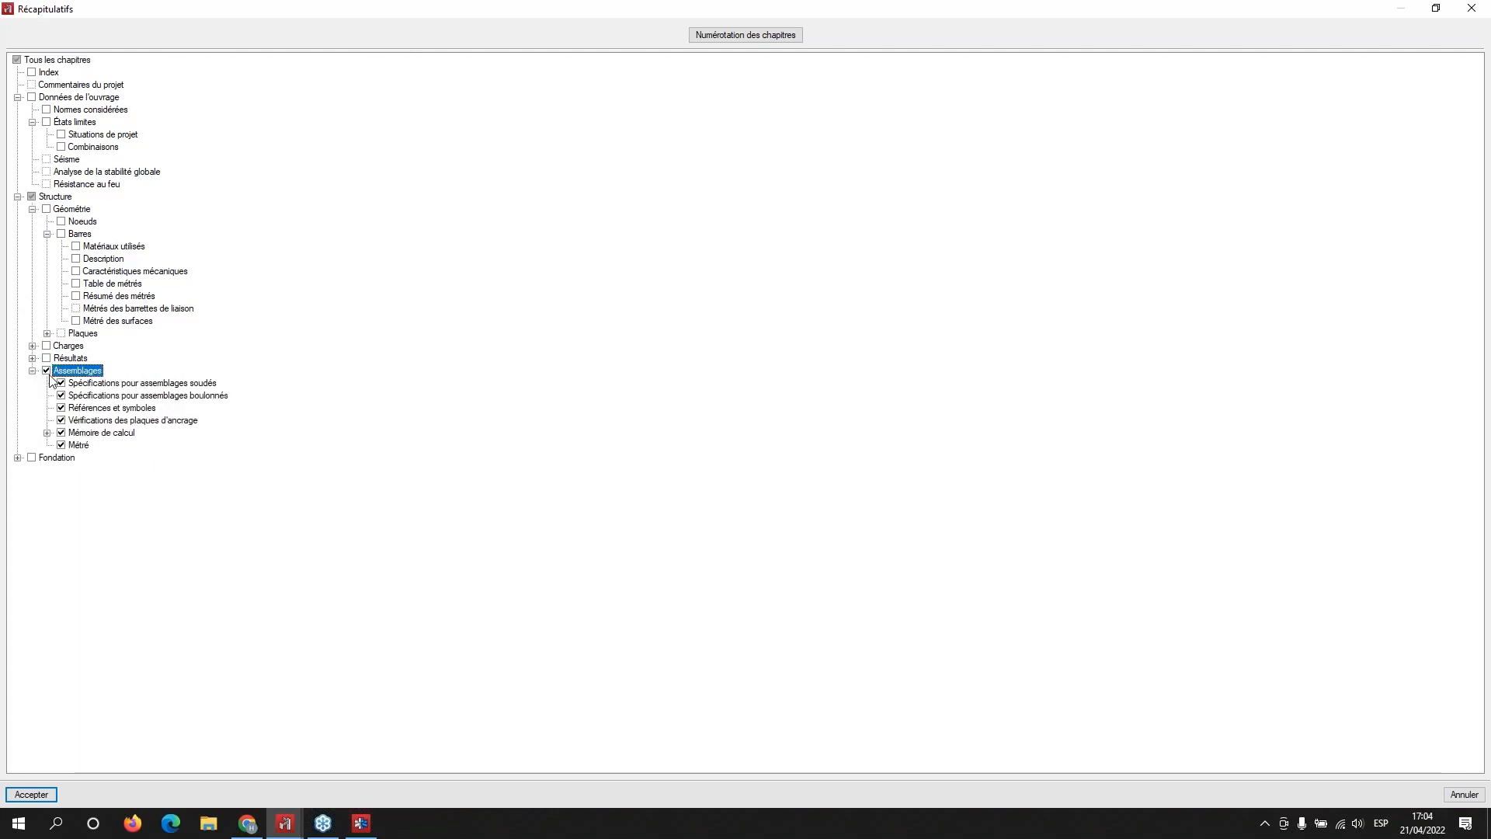
pyautogui.click(35, 795)
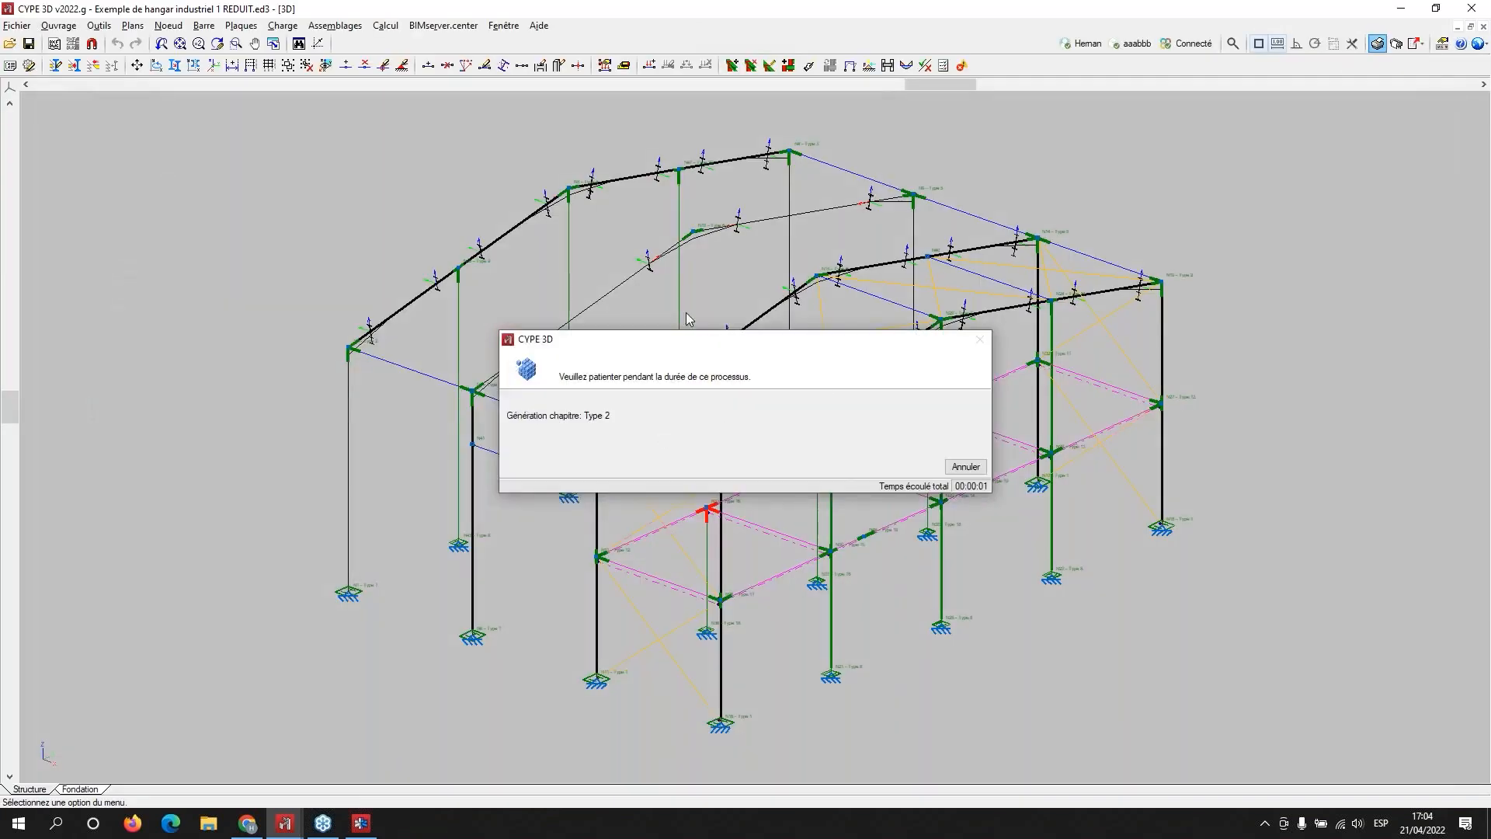
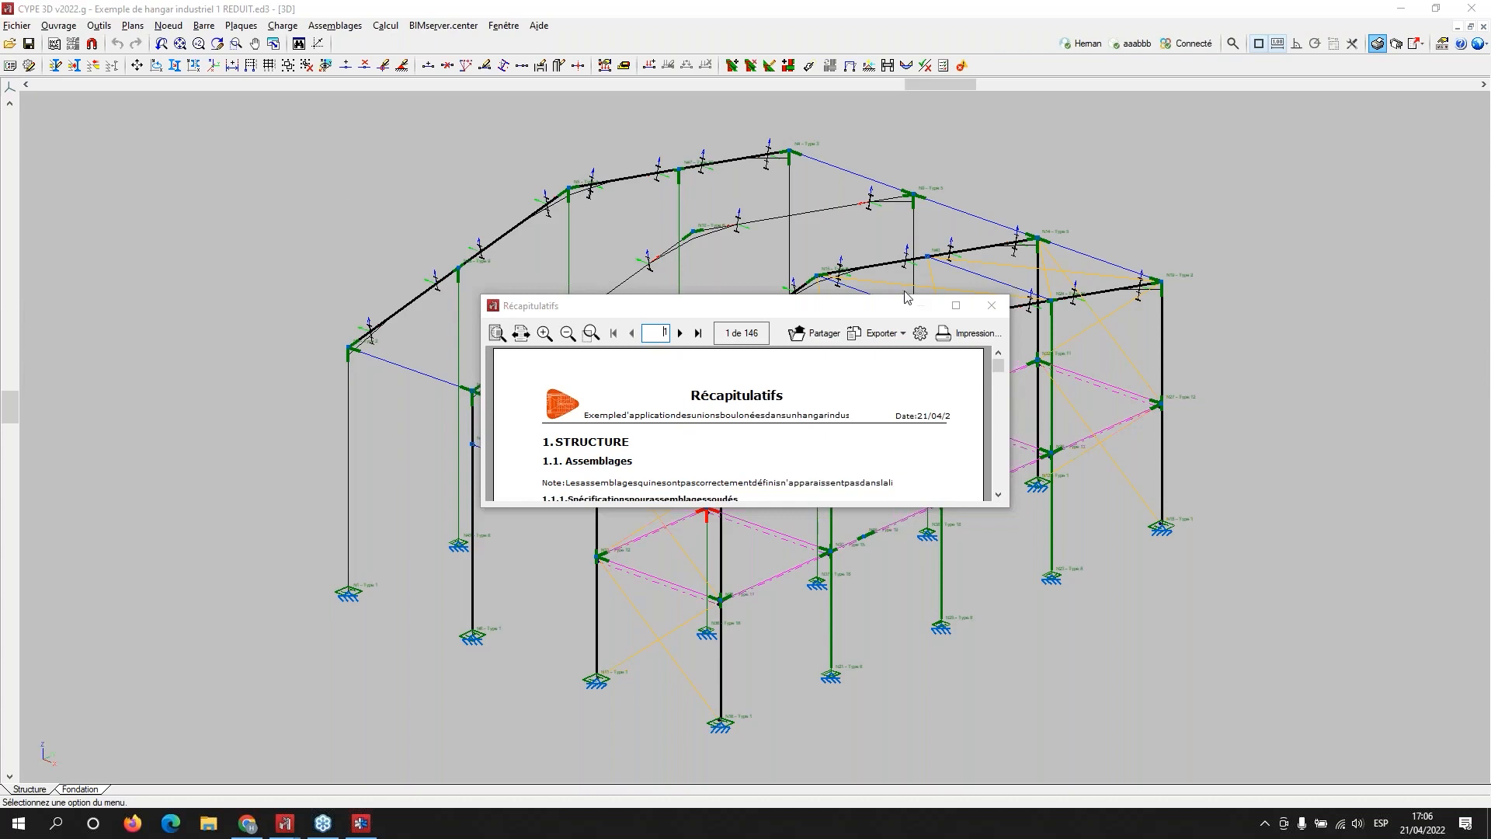
# Step: Examine the report's weld and bolt specifications, the symbol references and the calculation checks for the Type 1 base plate
pyautogui.click(959, 307)
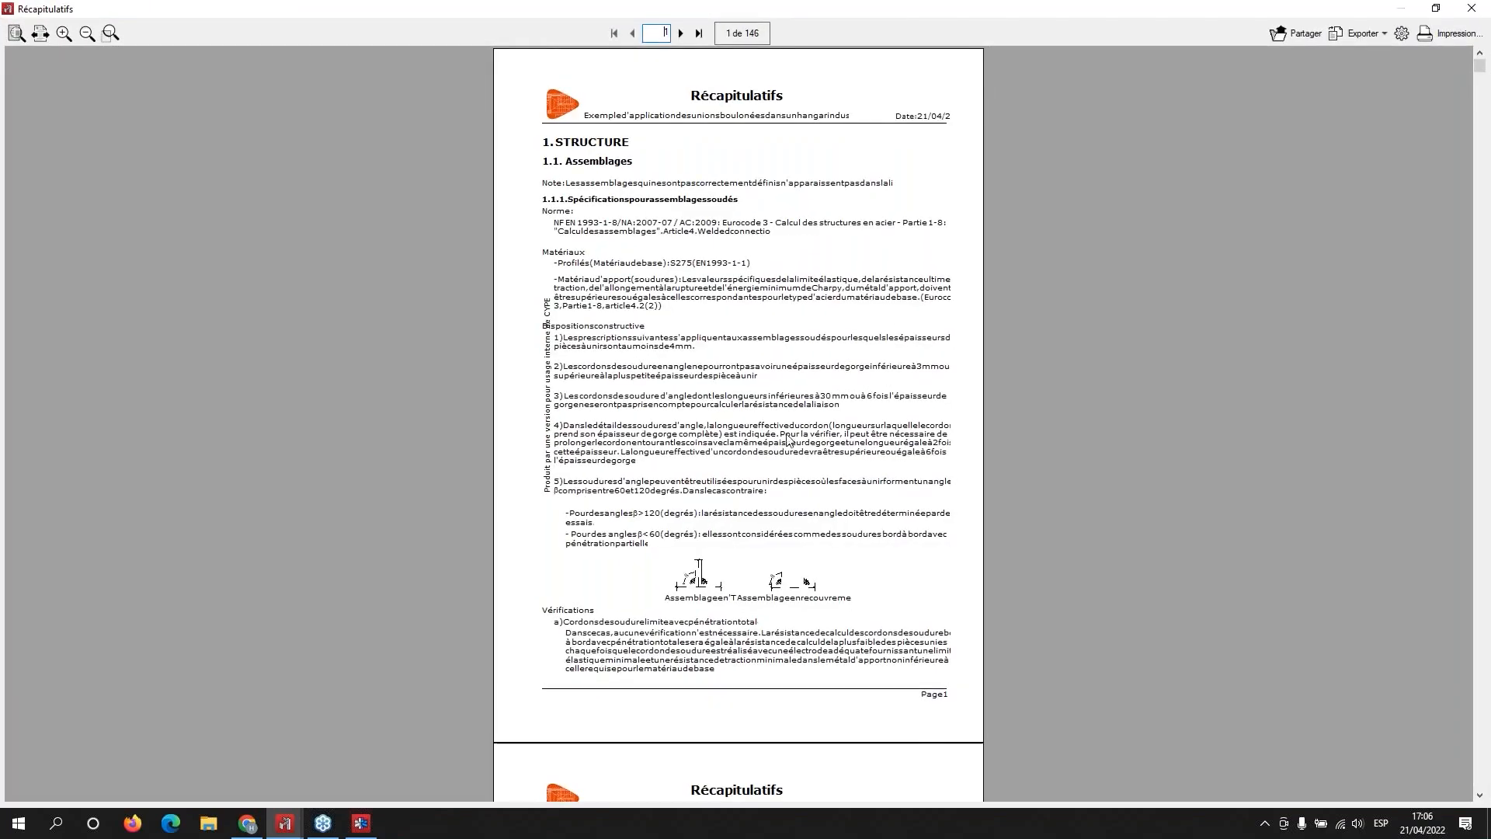
pyautogui.scroll(-5, 766, 439)
pyautogui.scroll(-10, 766, 440)
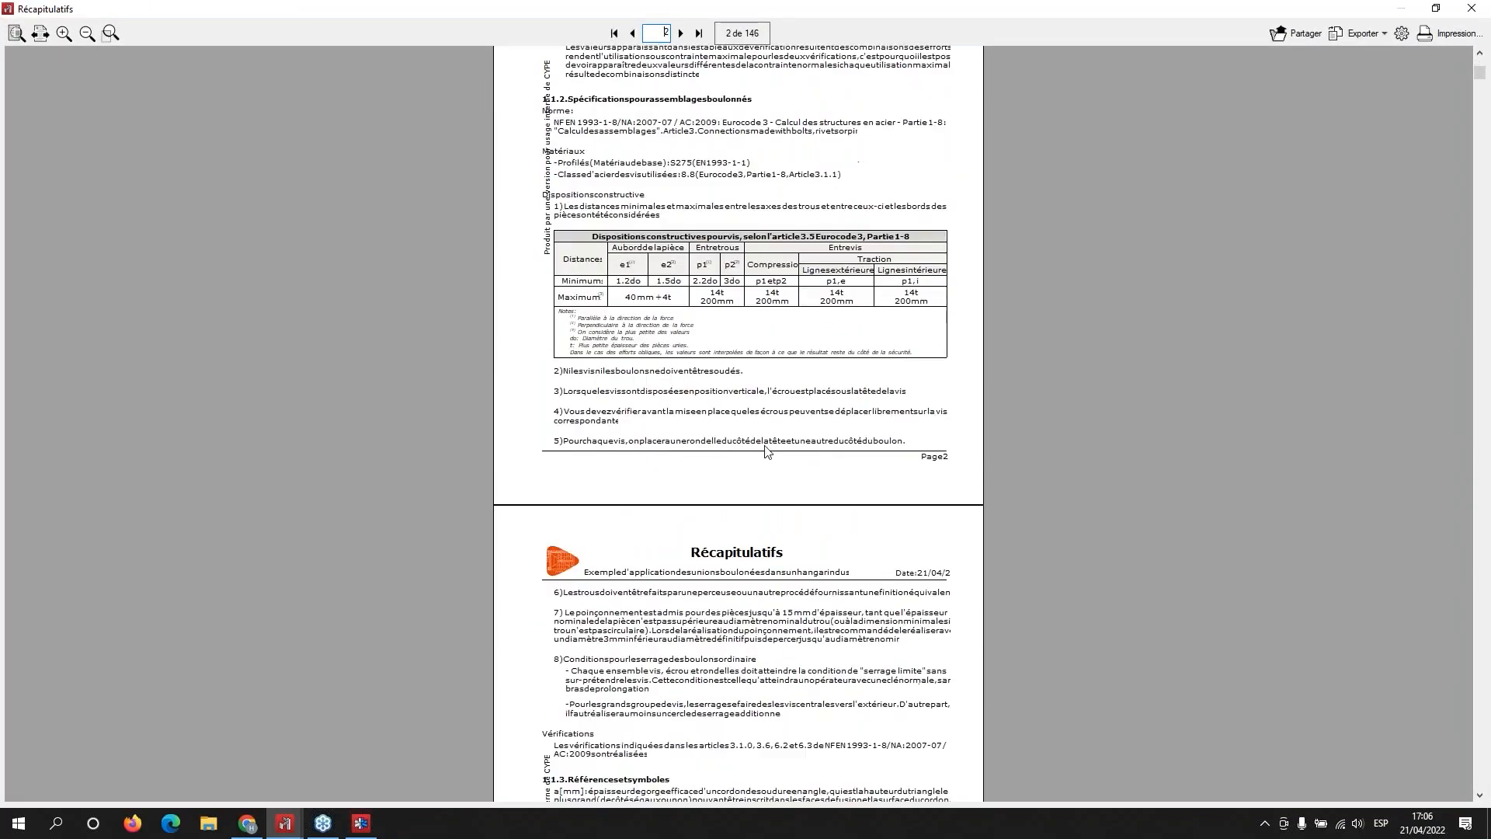
pyautogui.scroll(-10, 765, 464)
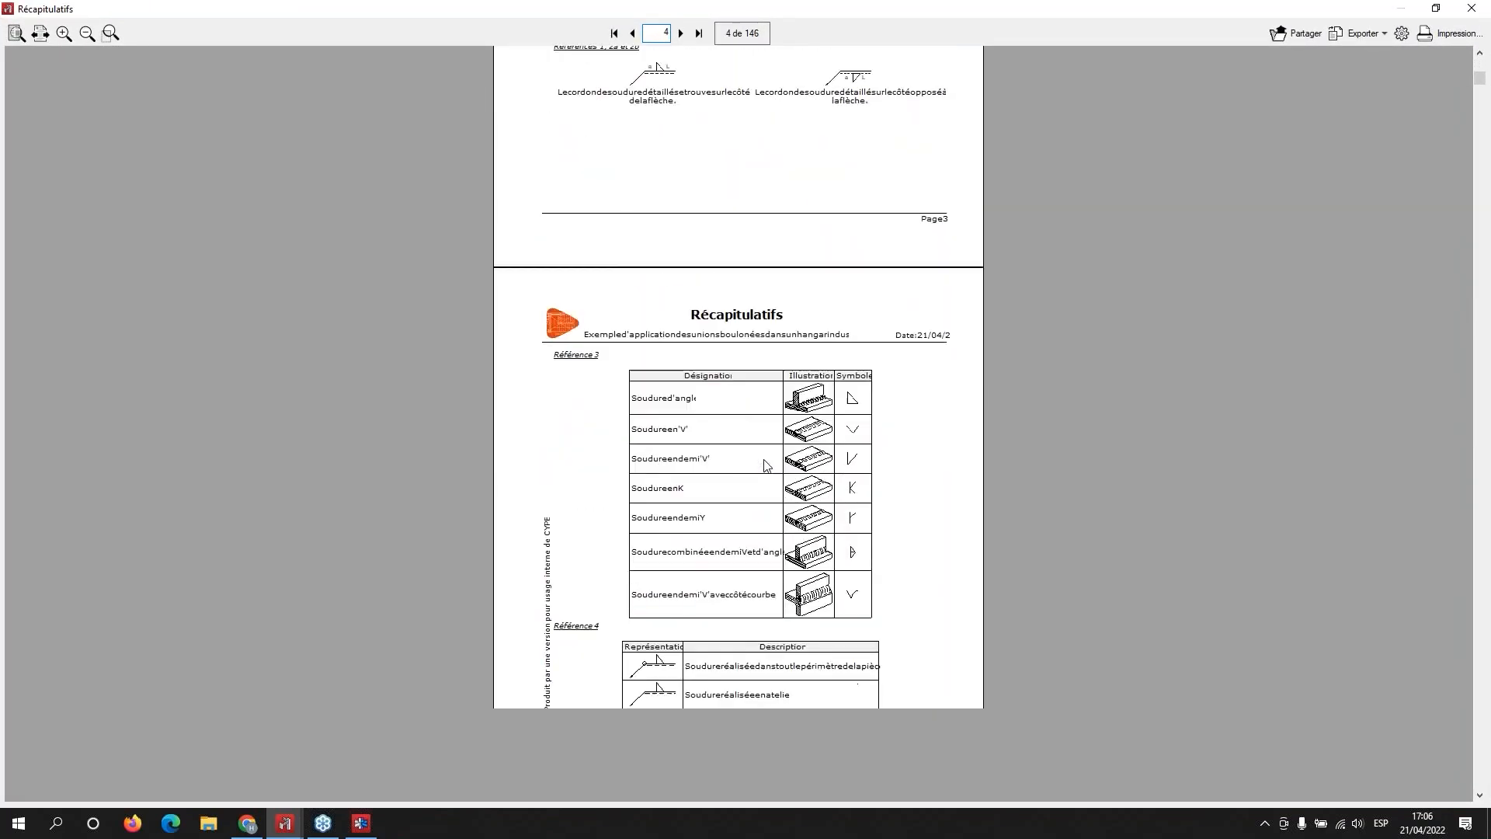
pyautogui.scroll(-10, 765, 464)
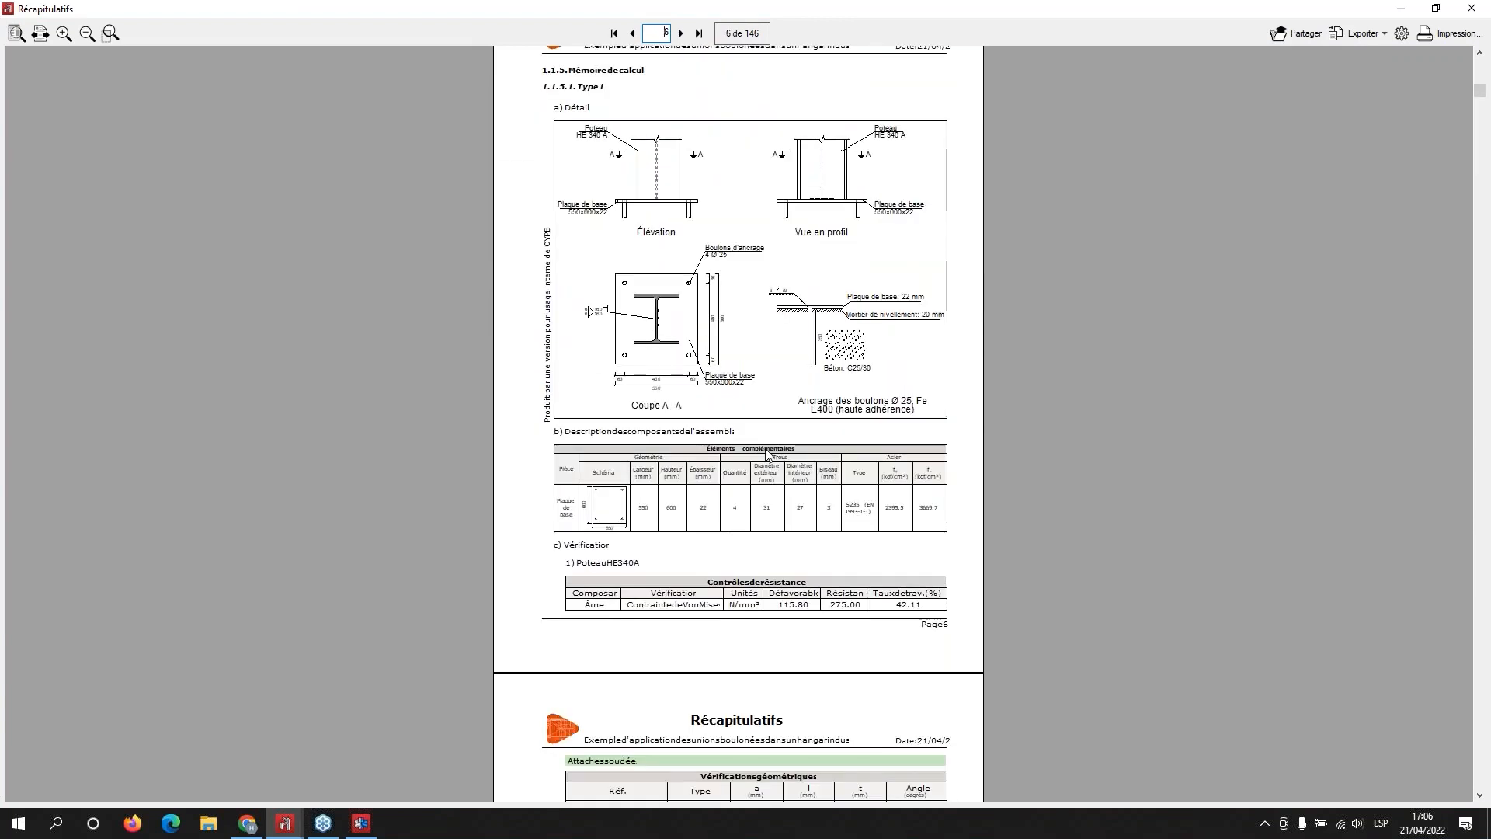
pyautogui.scroll(-5, 768, 453)
pyautogui.scroll(-6, 769, 452)
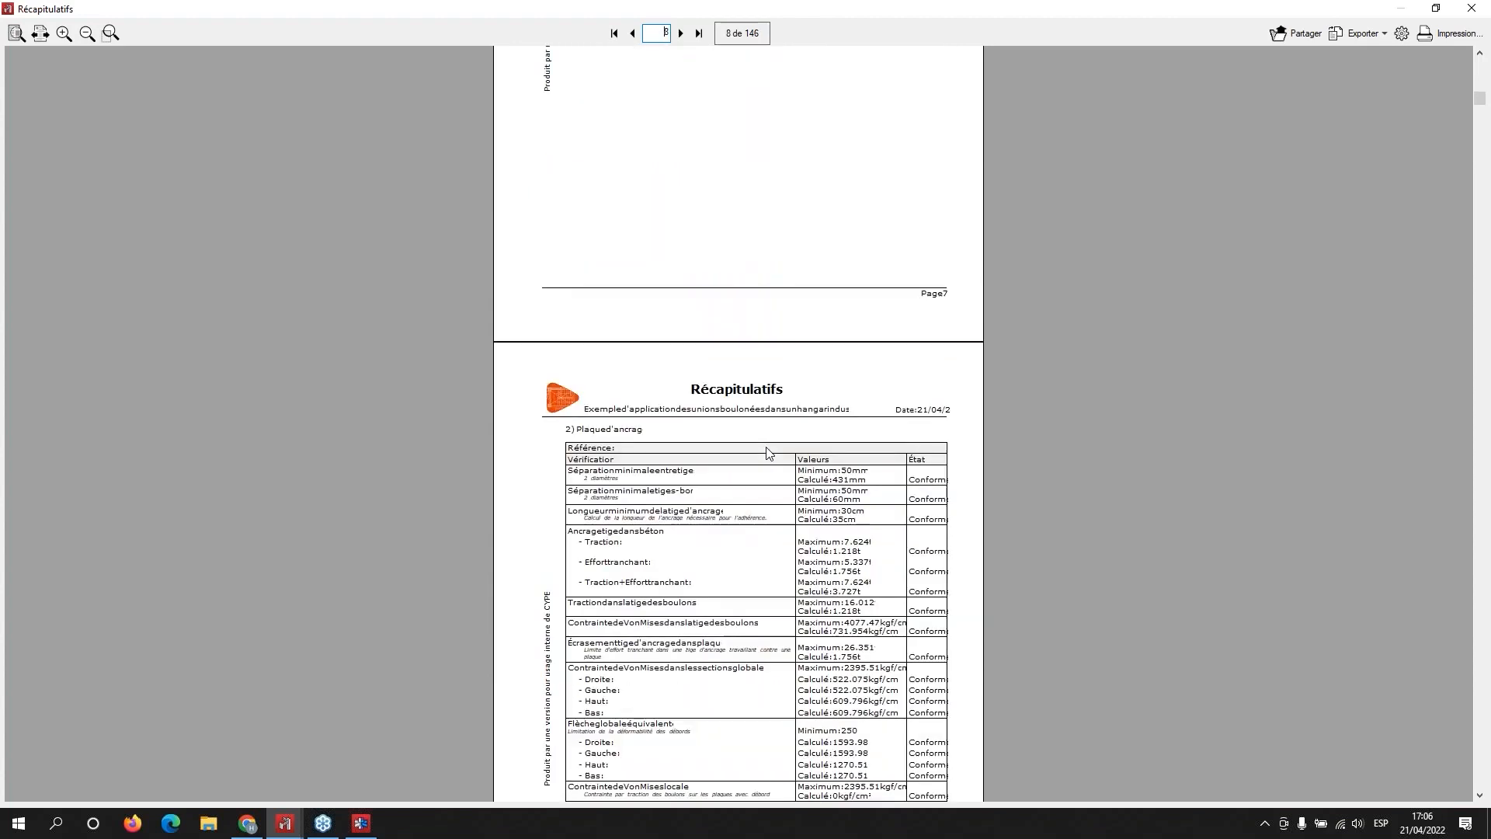
pyautogui.scroll(-6, 767, 453)
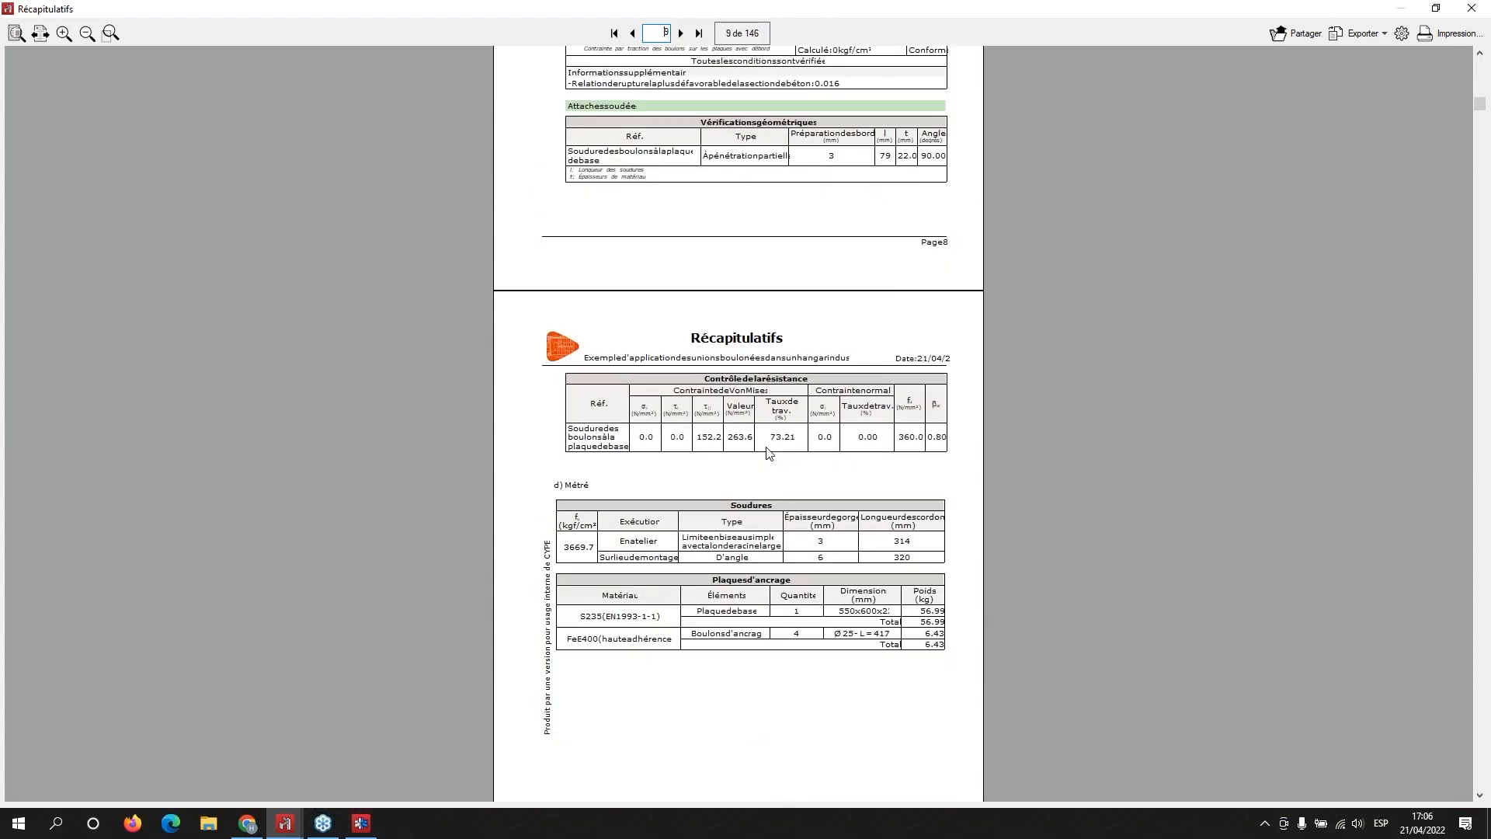
# Step: Examine the Type 2 connection's detail drawings, component tables, resistance checks and moment-rotation diagram
pyautogui.scroll(-6, 768, 453)
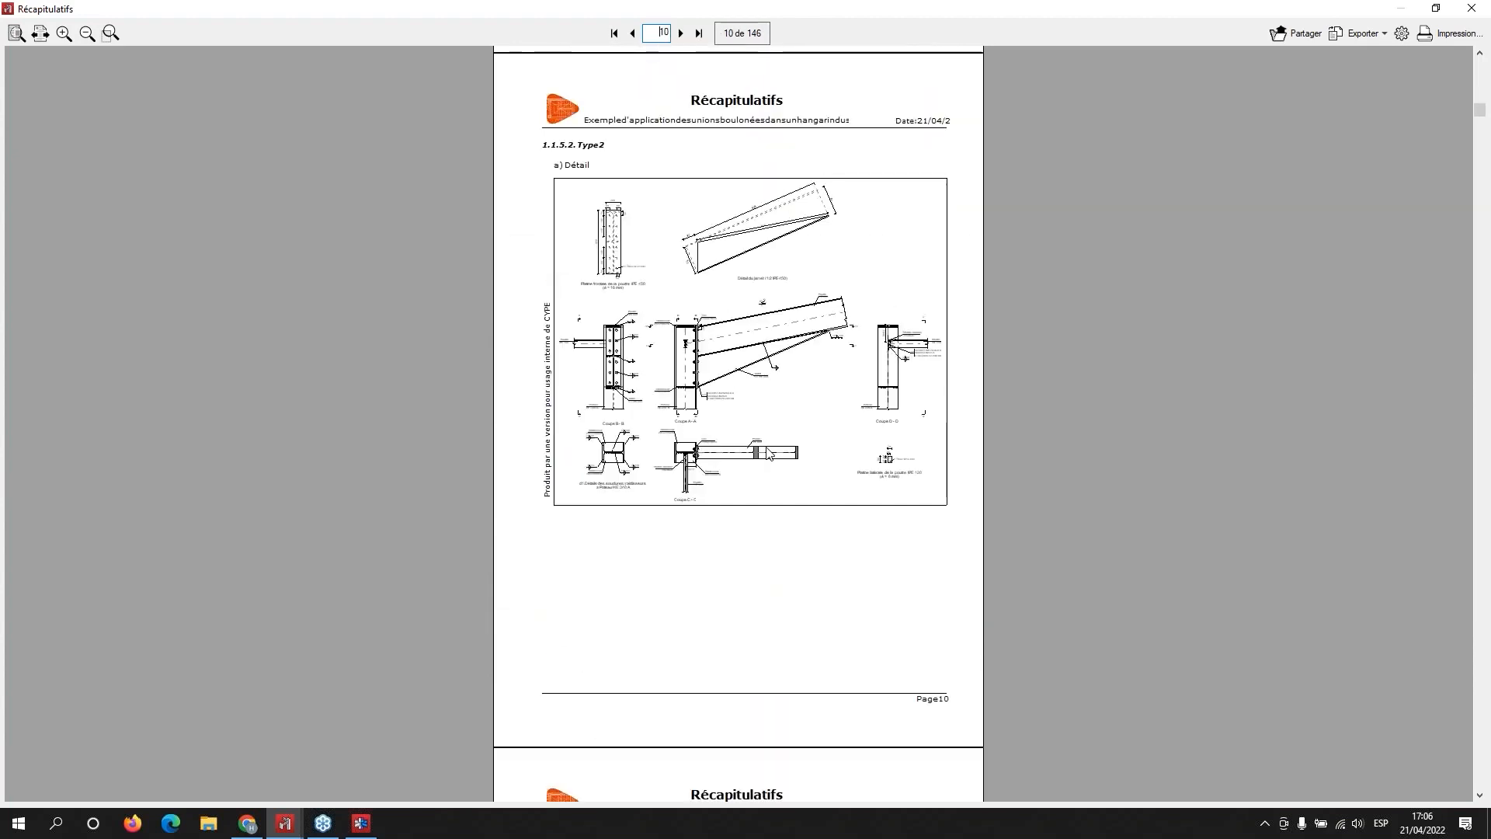
pyautogui.scroll(-6, 767, 453)
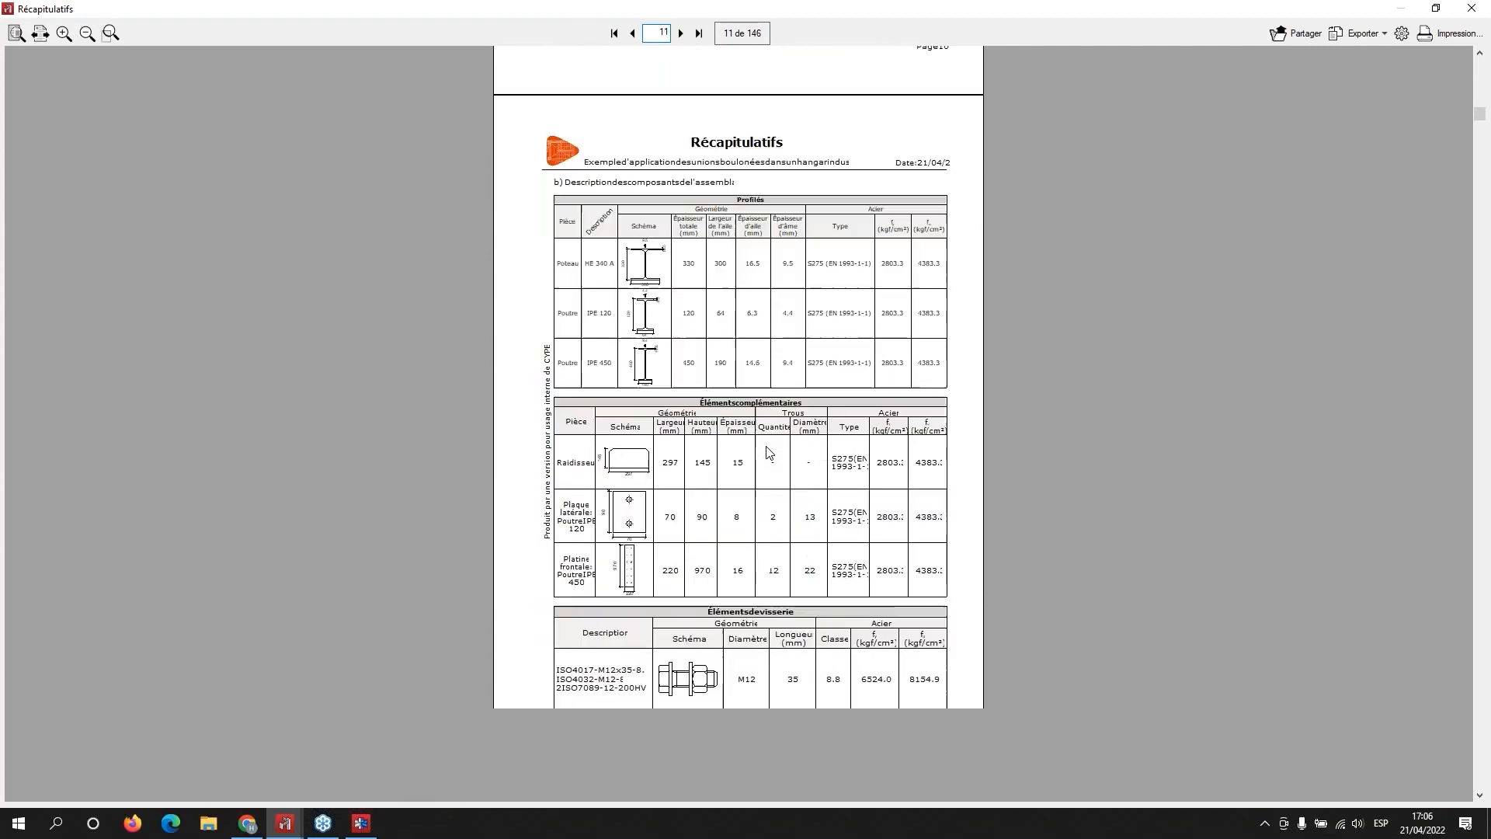
pyautogui.scroll(-4, 767, 452)
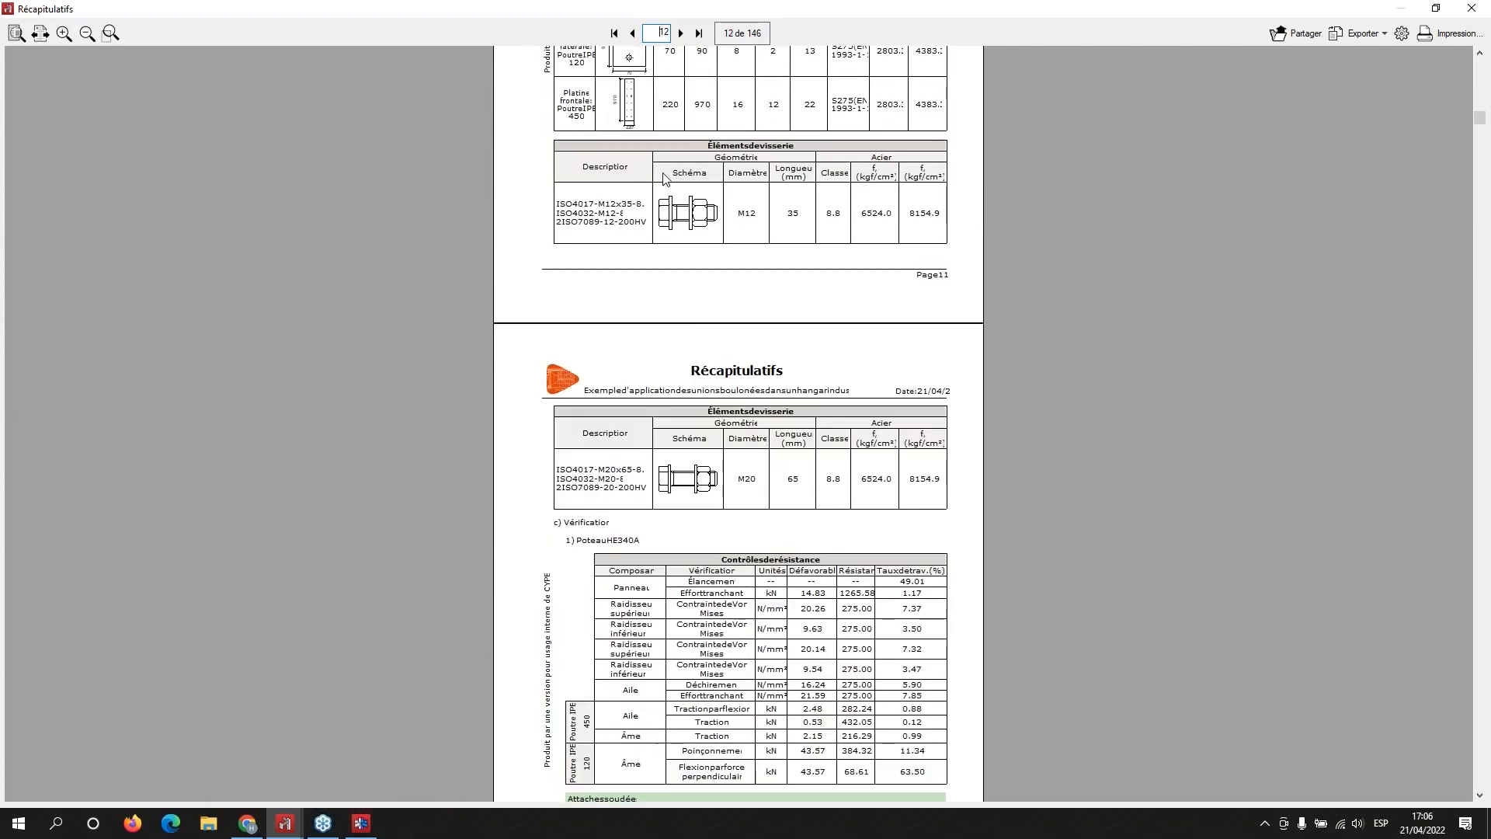
pyautogui.scroll(-4, 634, 266)
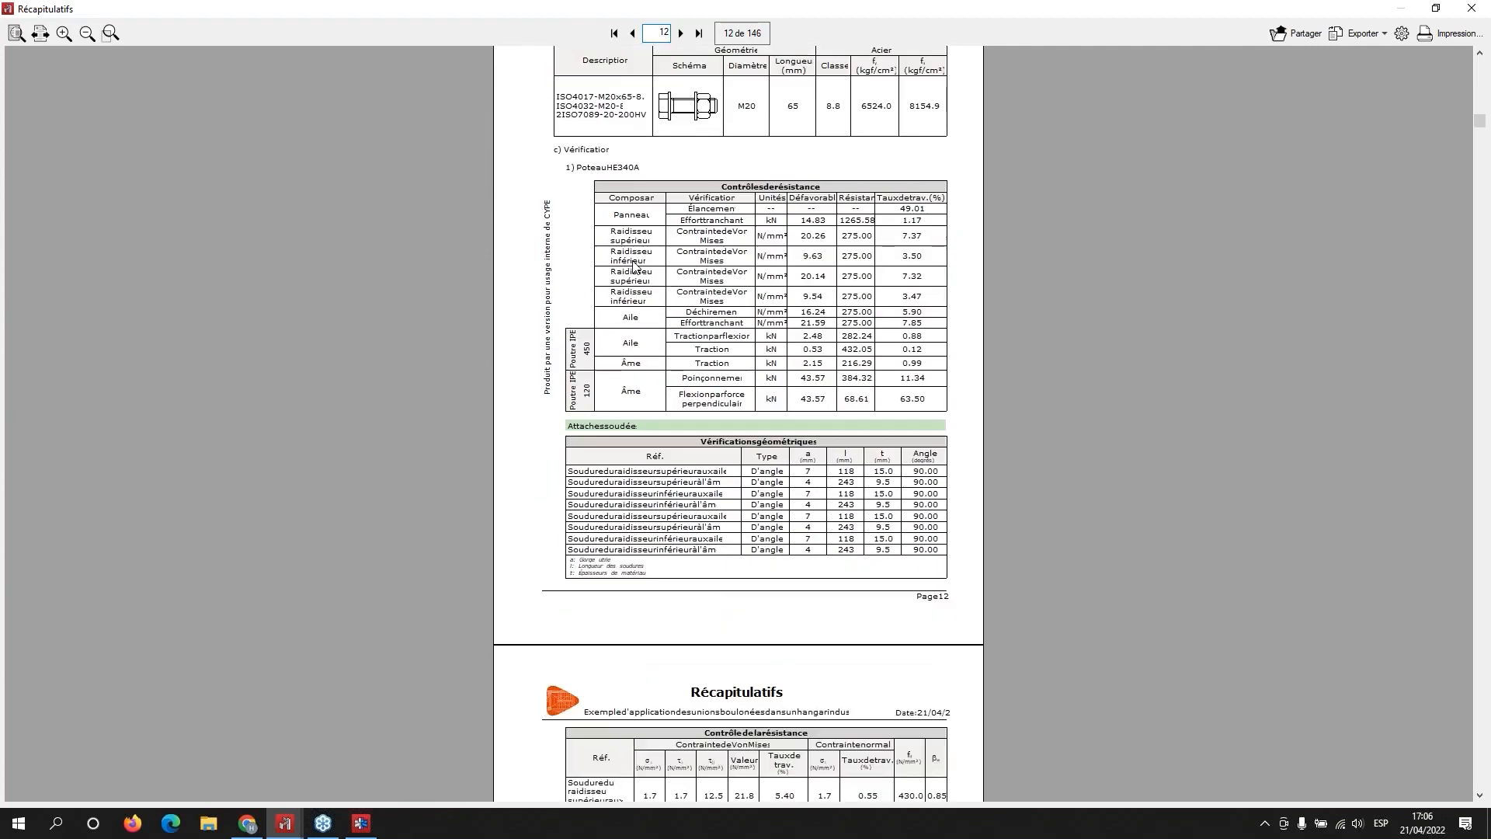
pyautogui.scroll(-4, 634, 267)
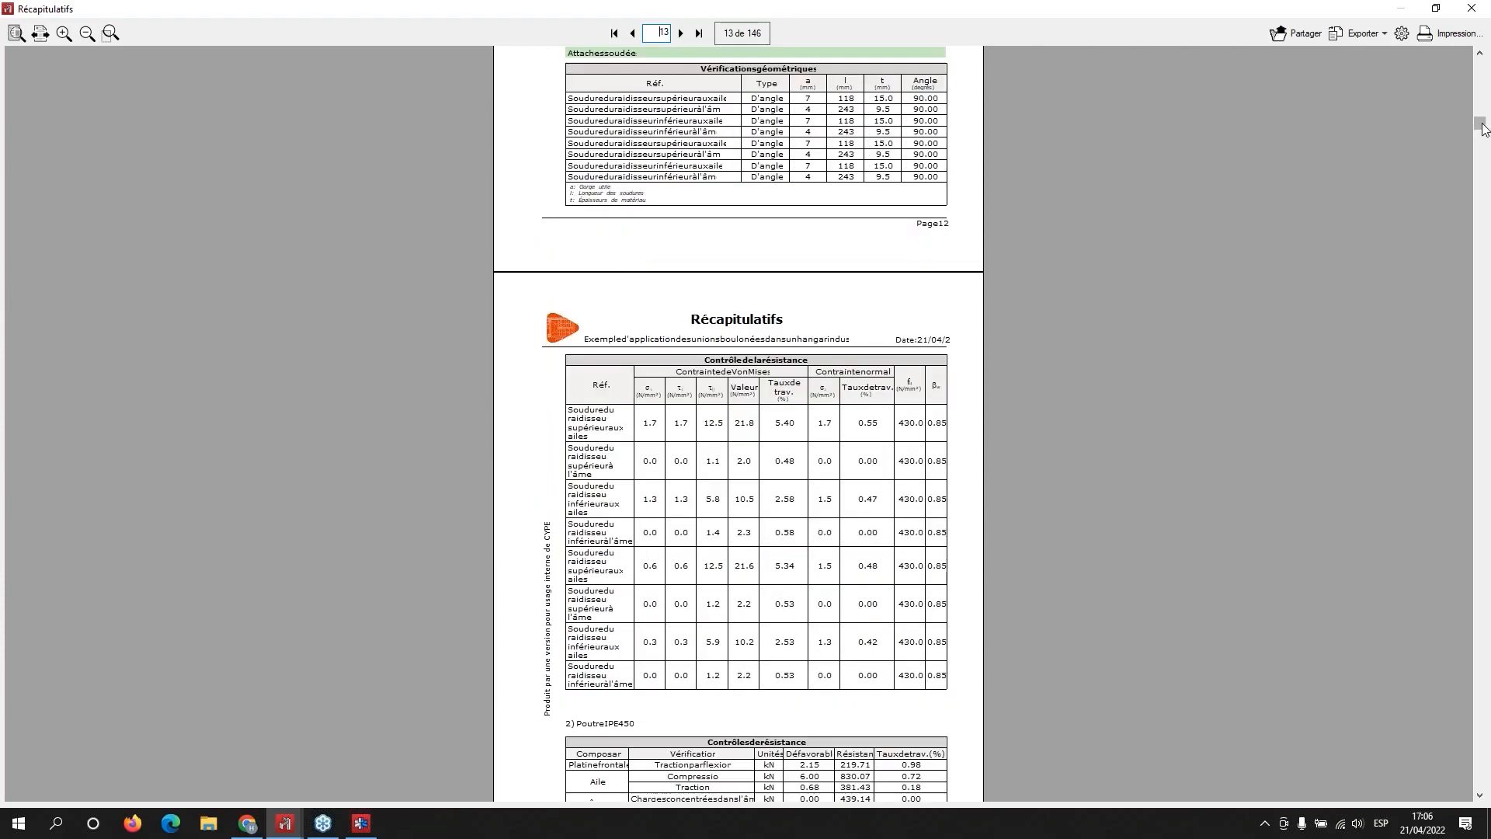
pyautogui.moveTo(1482, 128); pyautogui.dragTo(1483, 146)
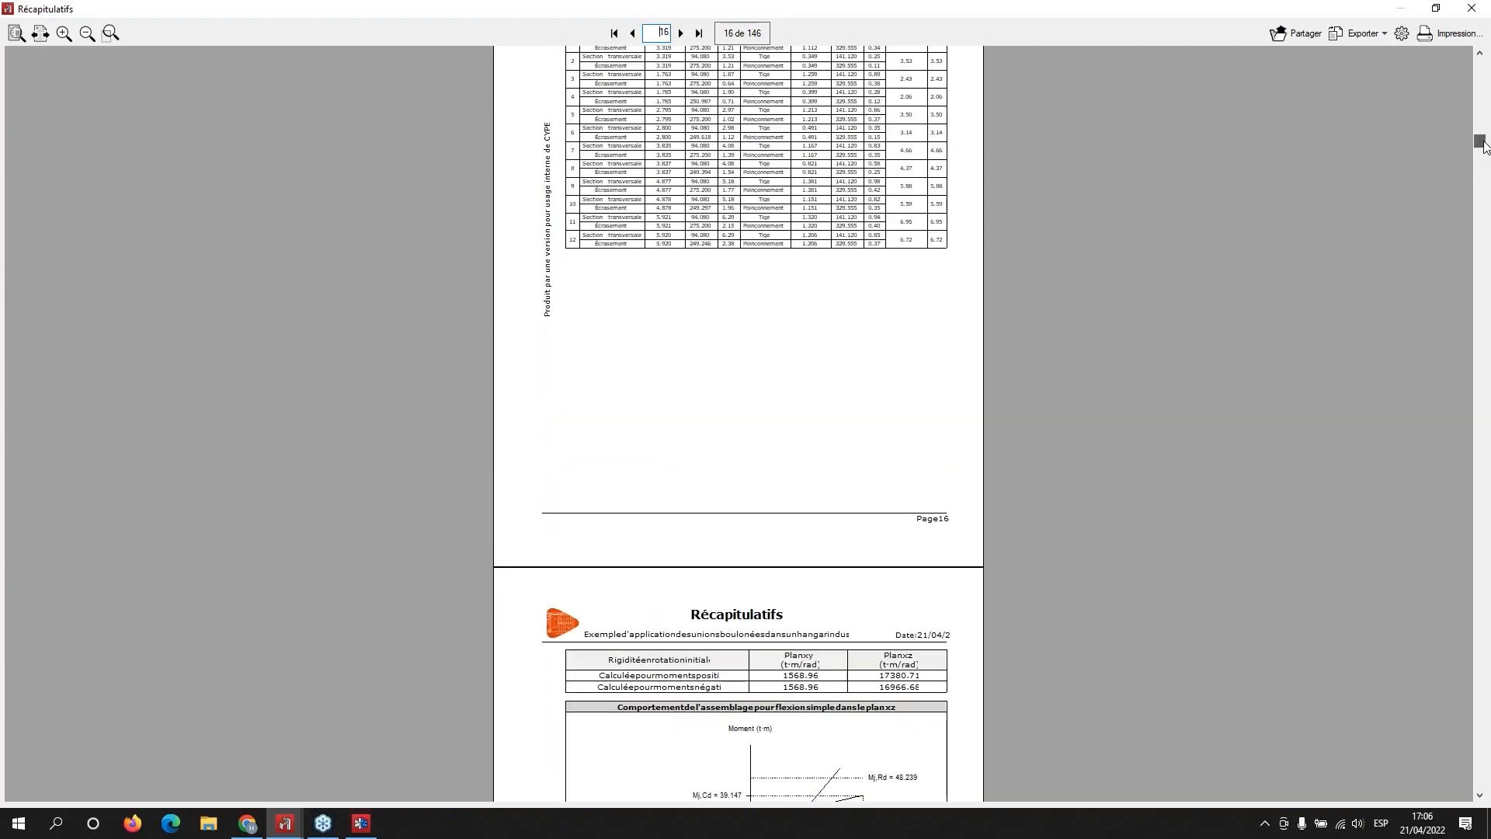
pyautogui.scroll(-4, 638, 598)
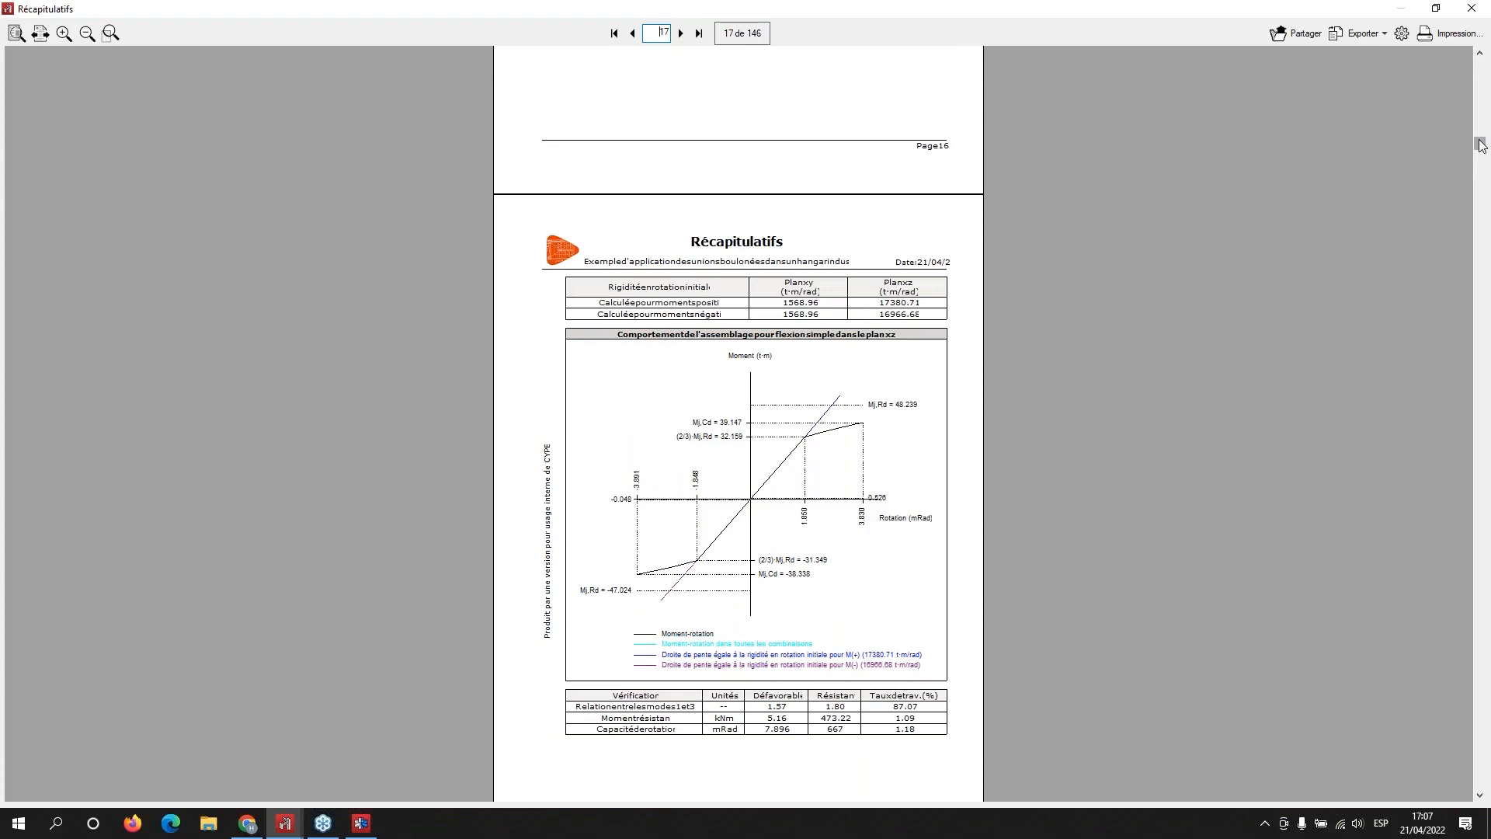
# Step: Review the overall quantities of welds, plates, bolts and anchor plates at the report's end, and close the report
pyautogui.moveTo(1480, 147); pyautogui.dragTo(1469, 797)
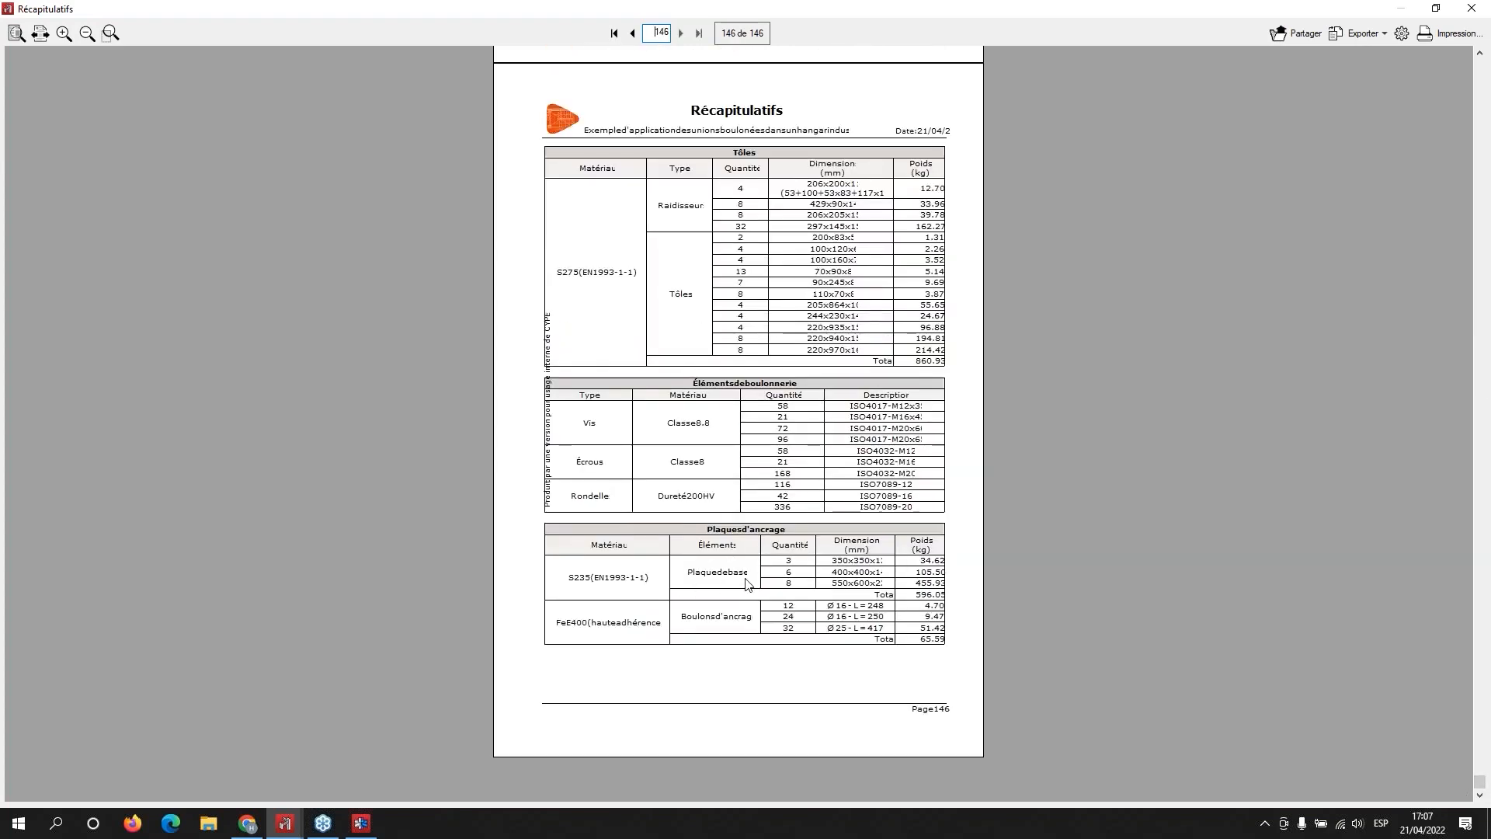
pyautogui.scroll(10, 747, 584)
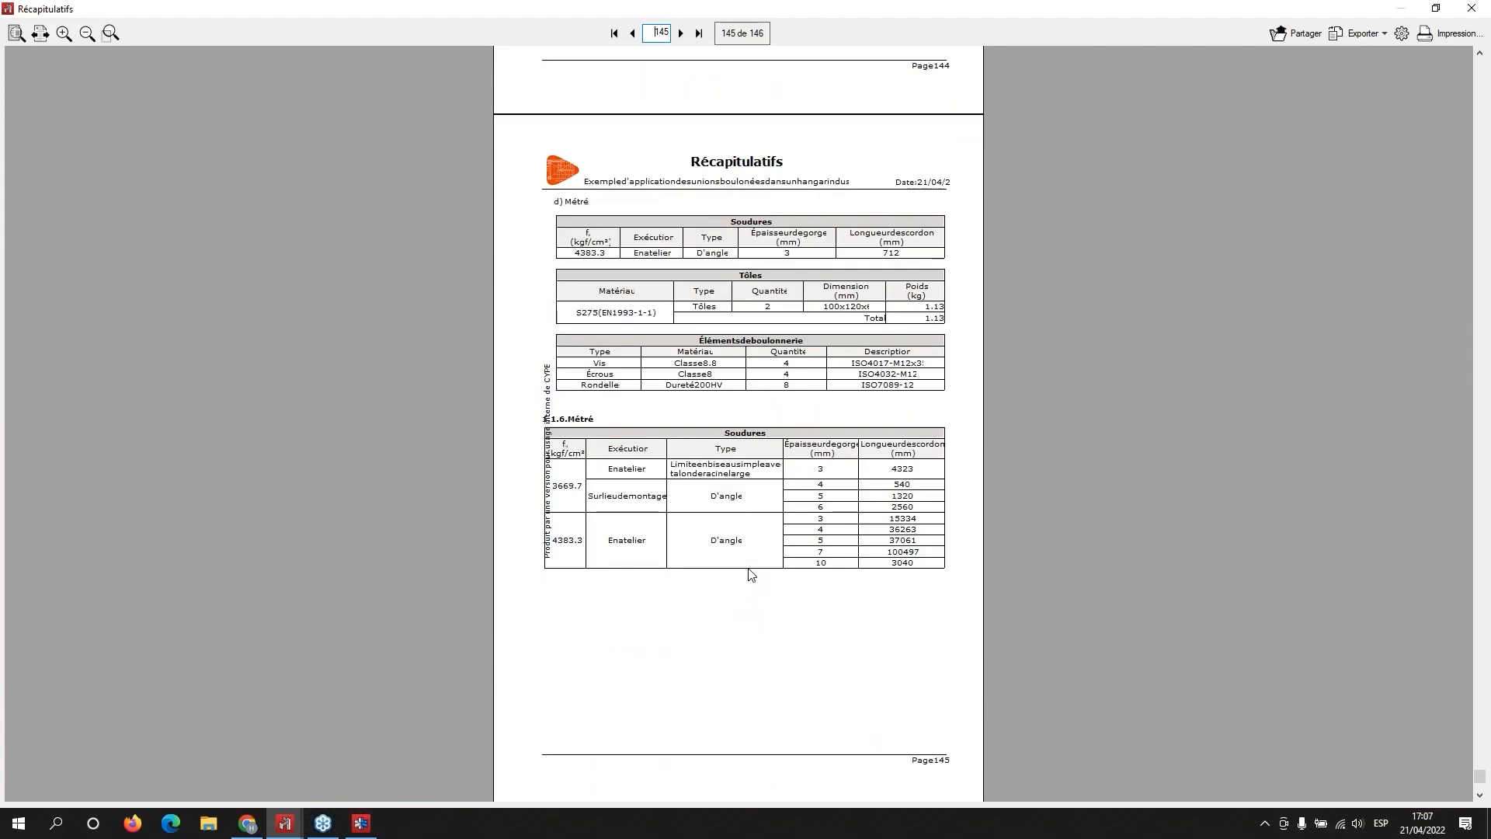
pyautogui.scroll(3, 751, 575)
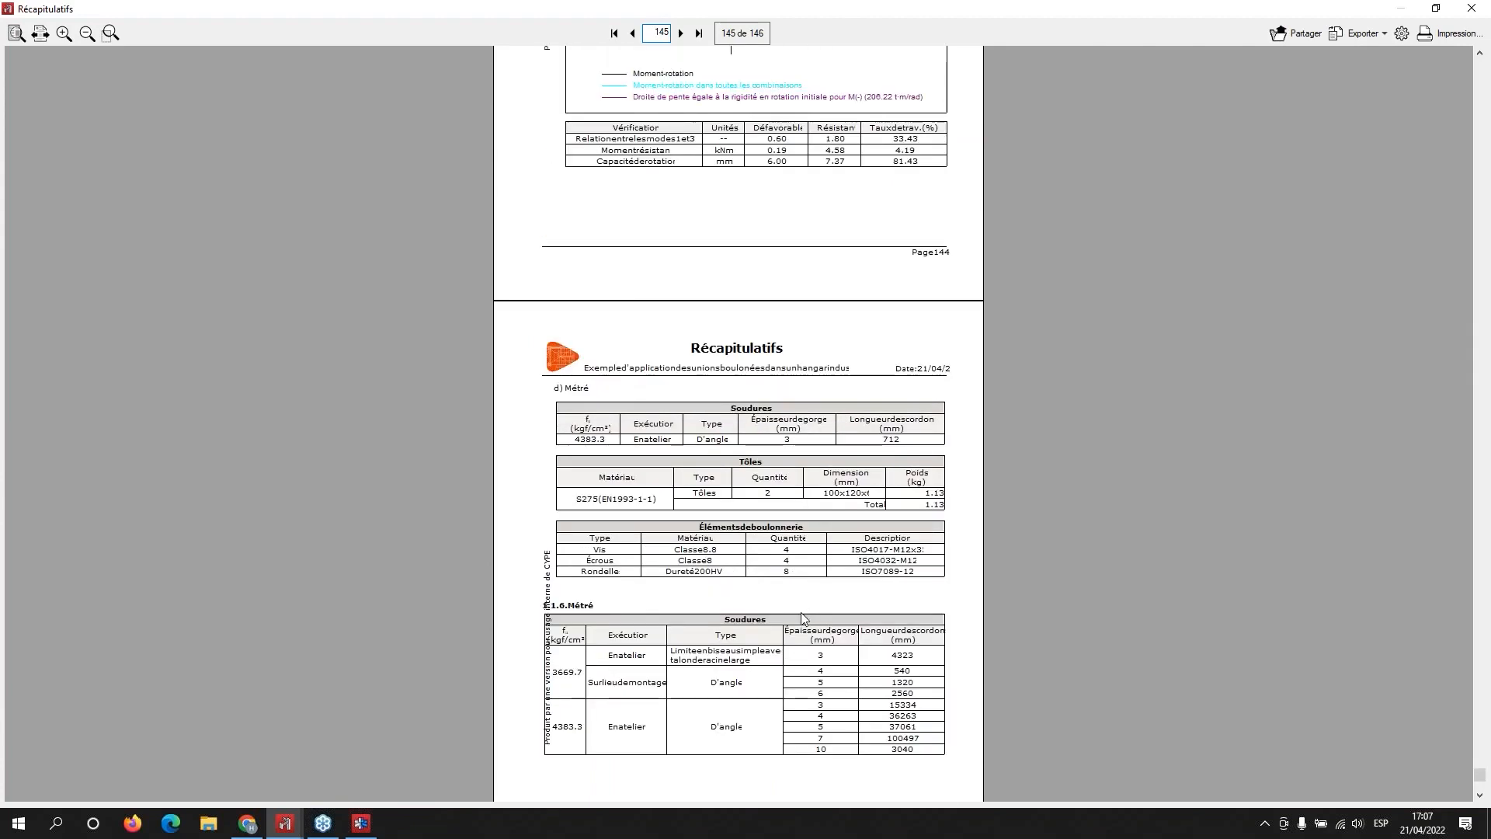
pyautogui.scroll(-3, 766, 614)
pyautogui.scroll(-4, 763, 606)
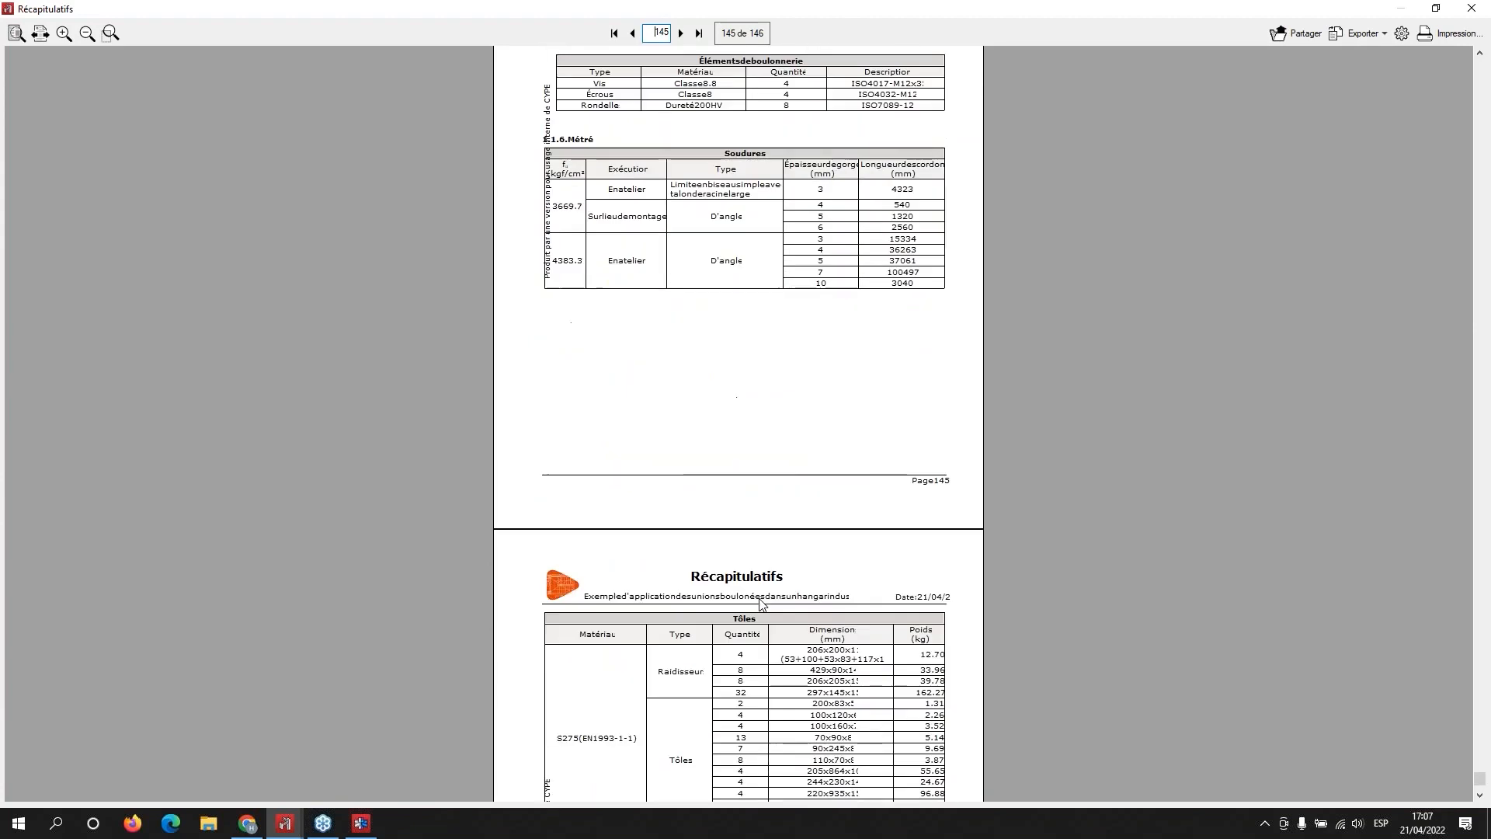
pyautogui.scroll(-7, 761, 547)
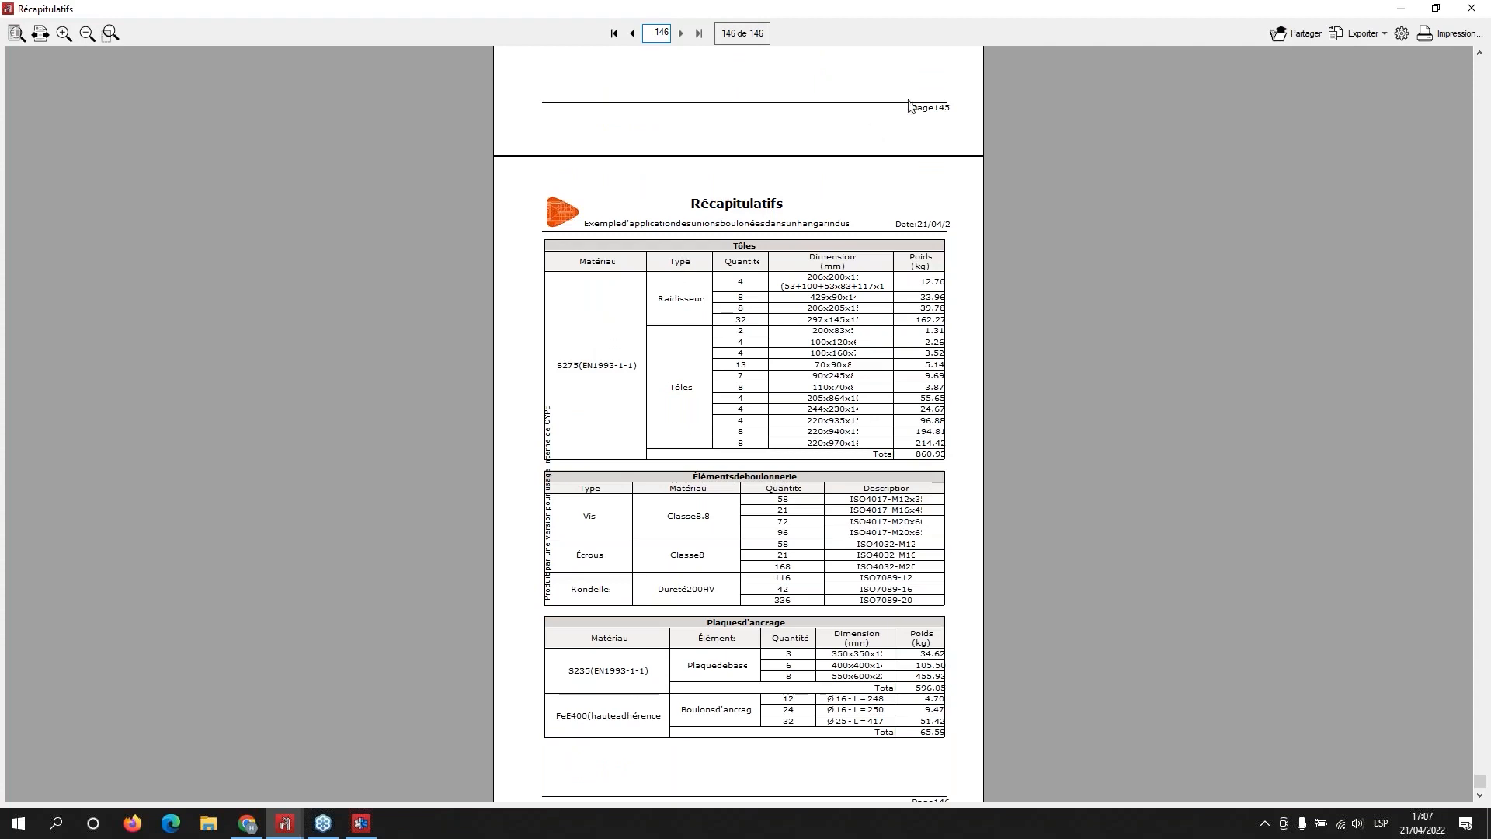
pyautogui.click(1470, 8)
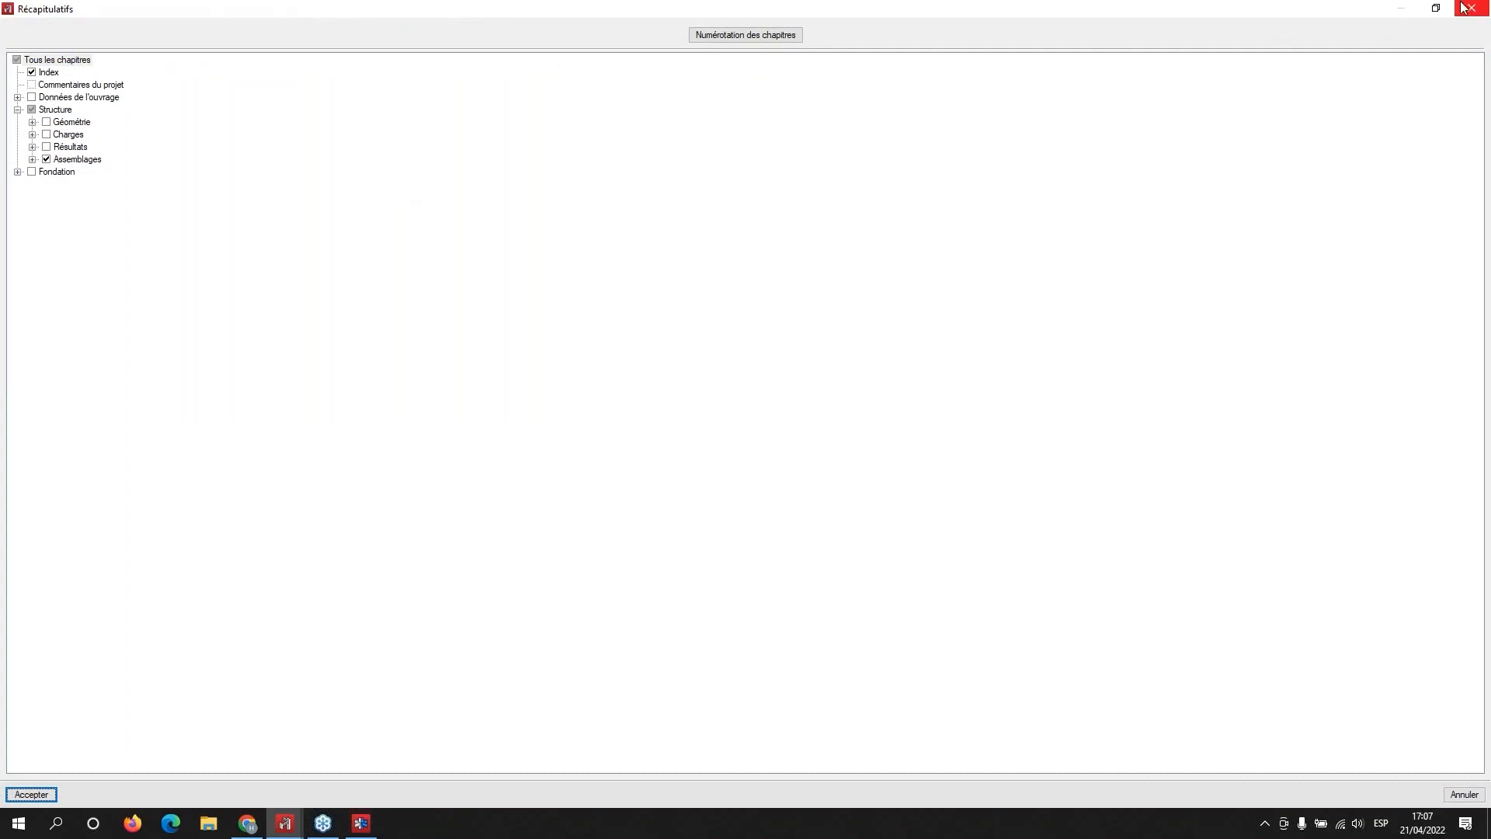
pyautogui.click(1463, 8)
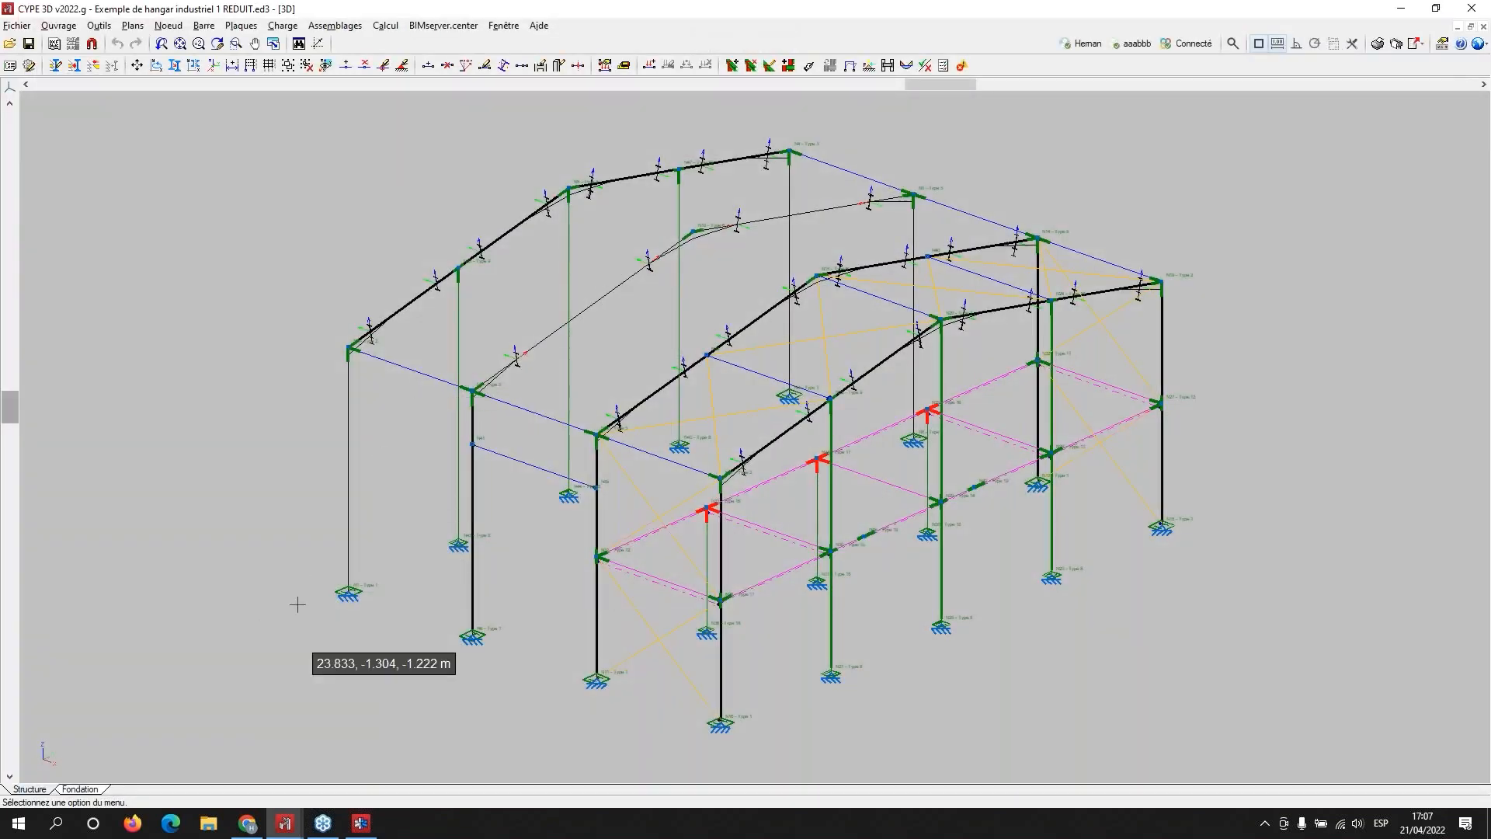
# Step: Review the material and profile options for a new bar, including the cold-formed steel sections, and cancel without creating a bar
pyautogui.click(207, 28)
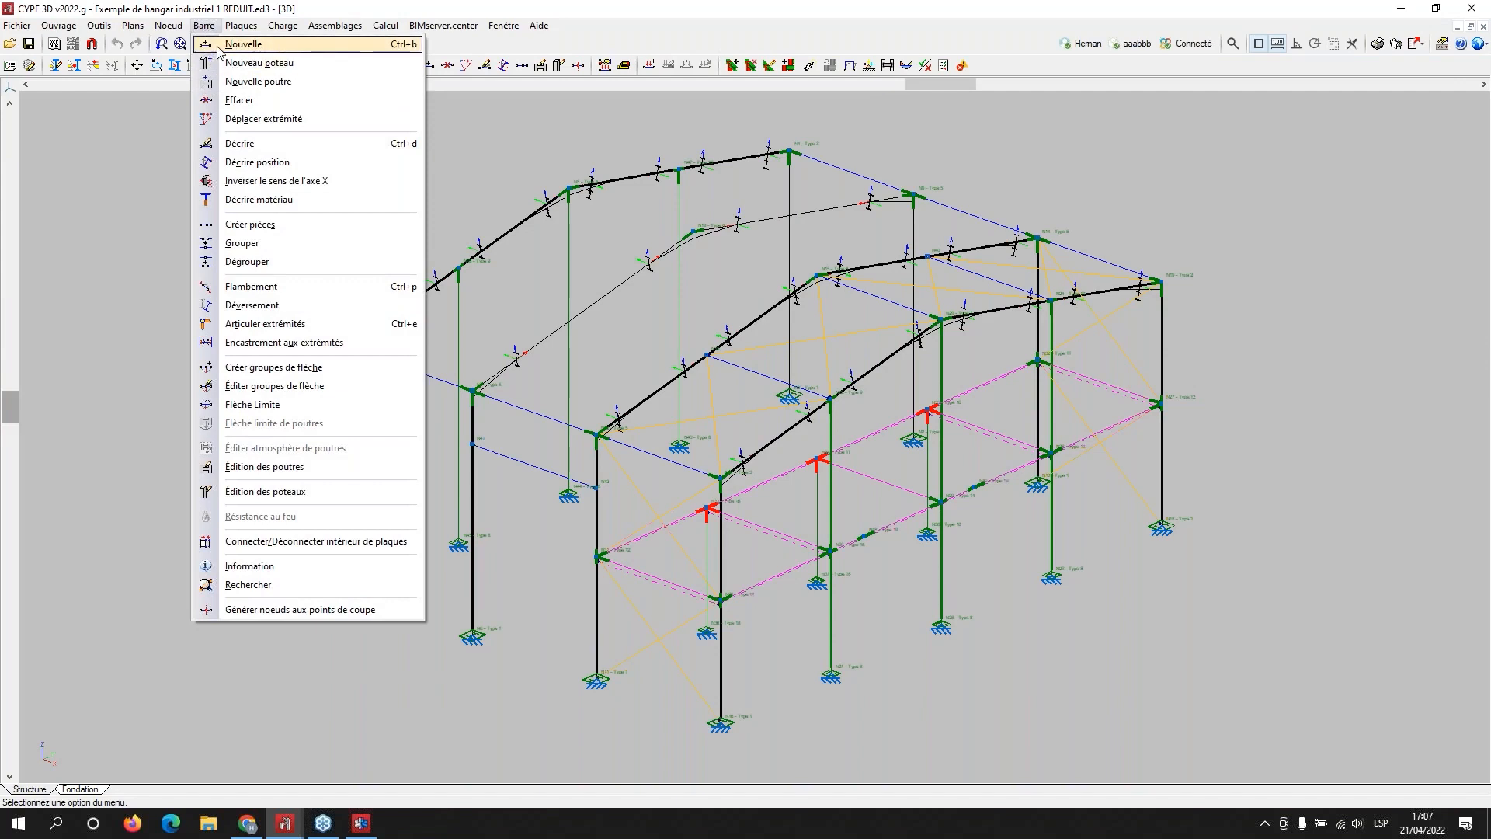
pyautogui.click(223, 144)
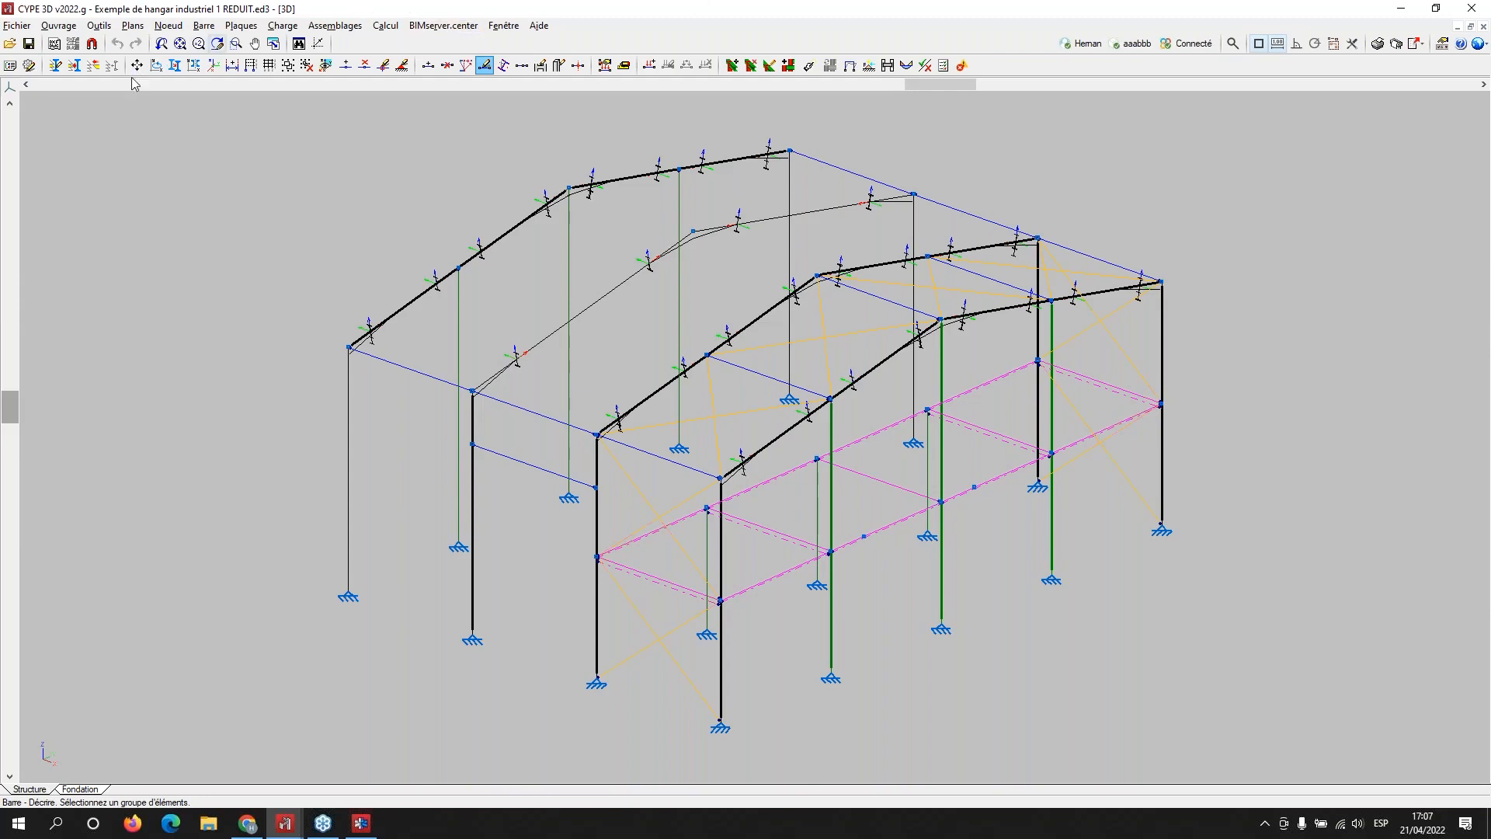
pyautogui.click(203, 26)
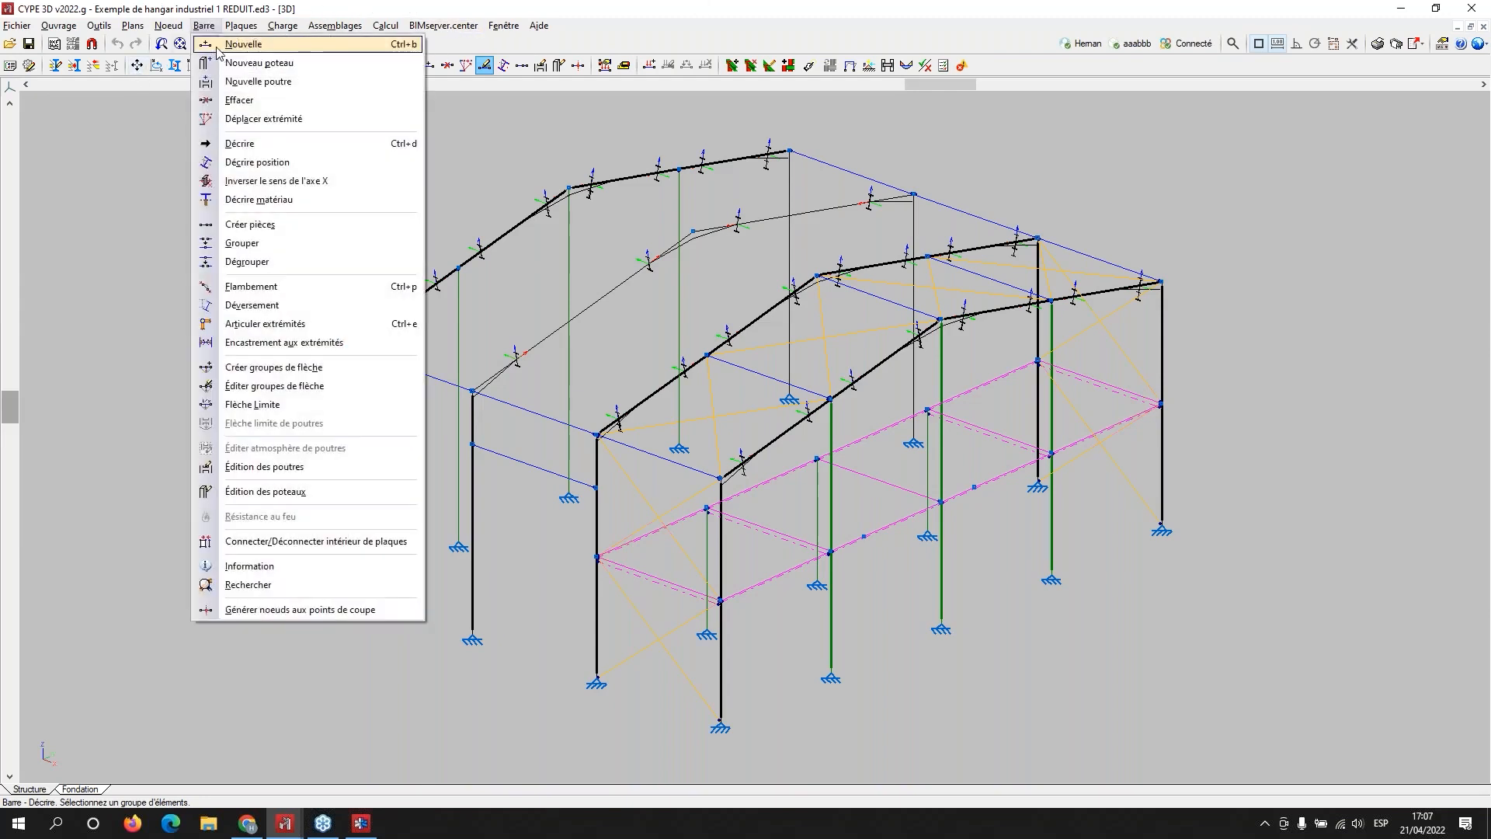
pyautogui.click(220, 42)
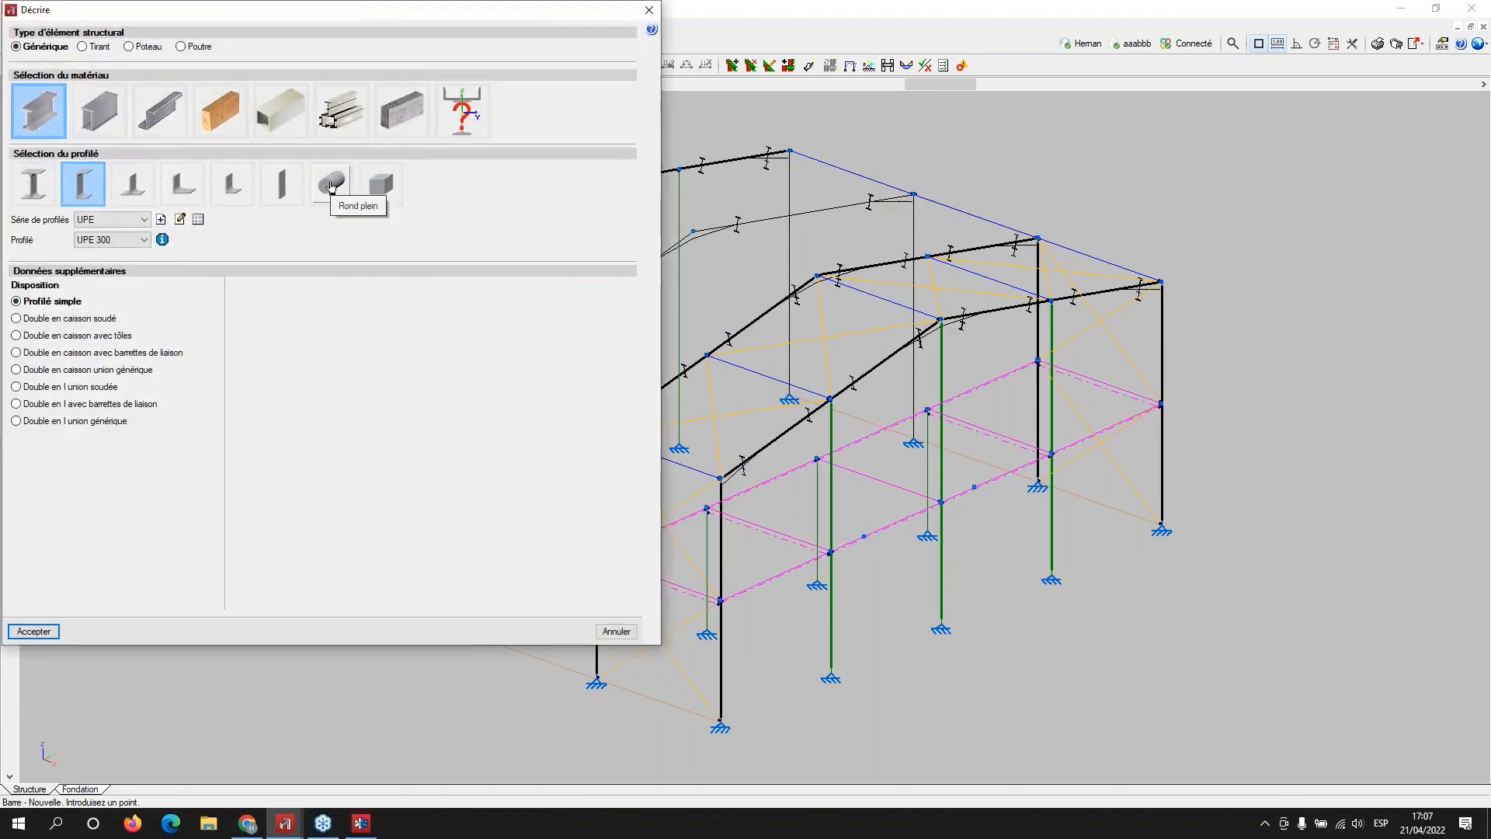
pyautogui.click(331, 186)
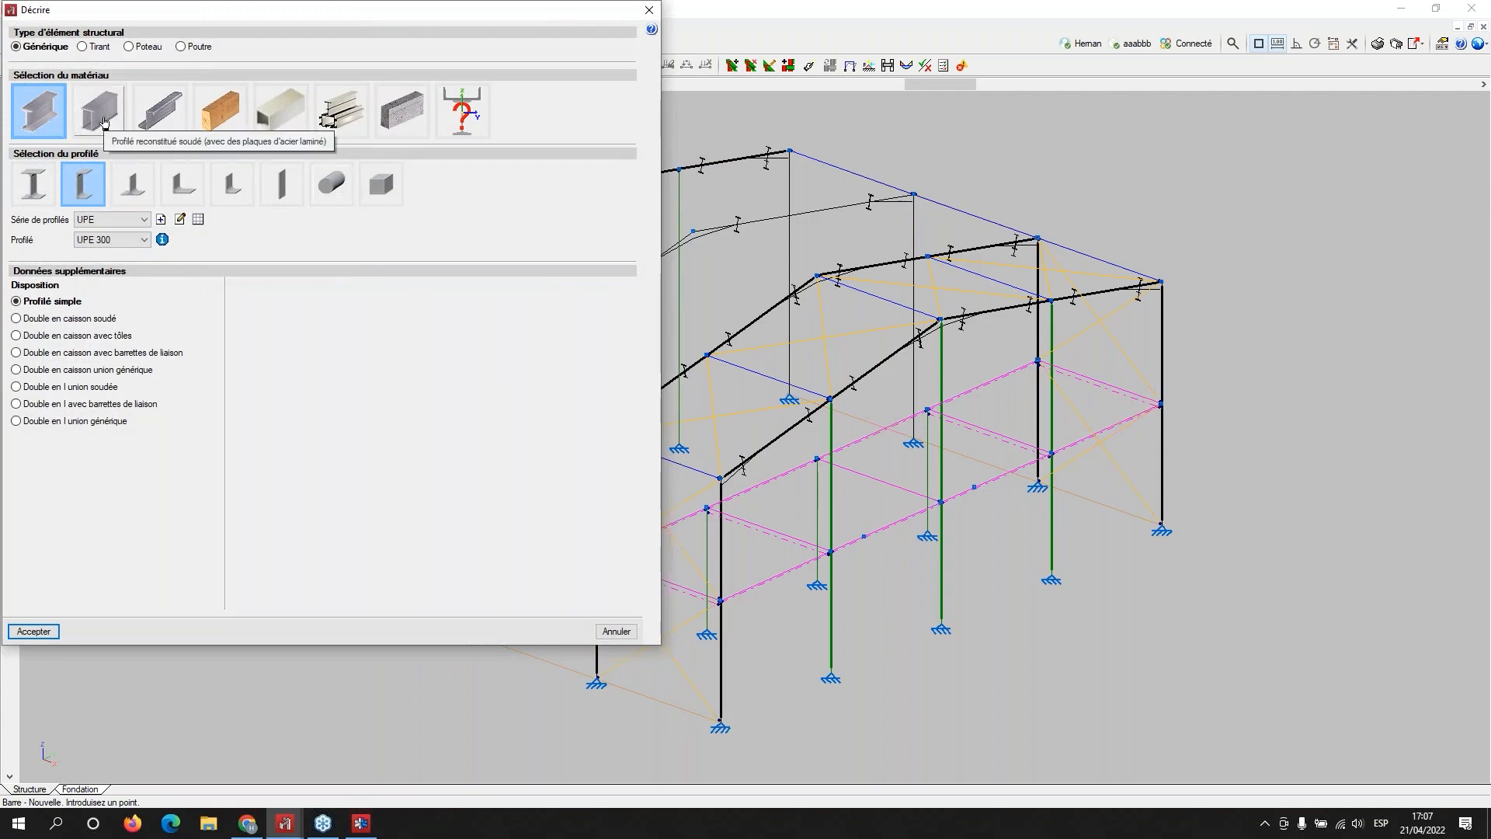
pyautogui.click(161, 120)
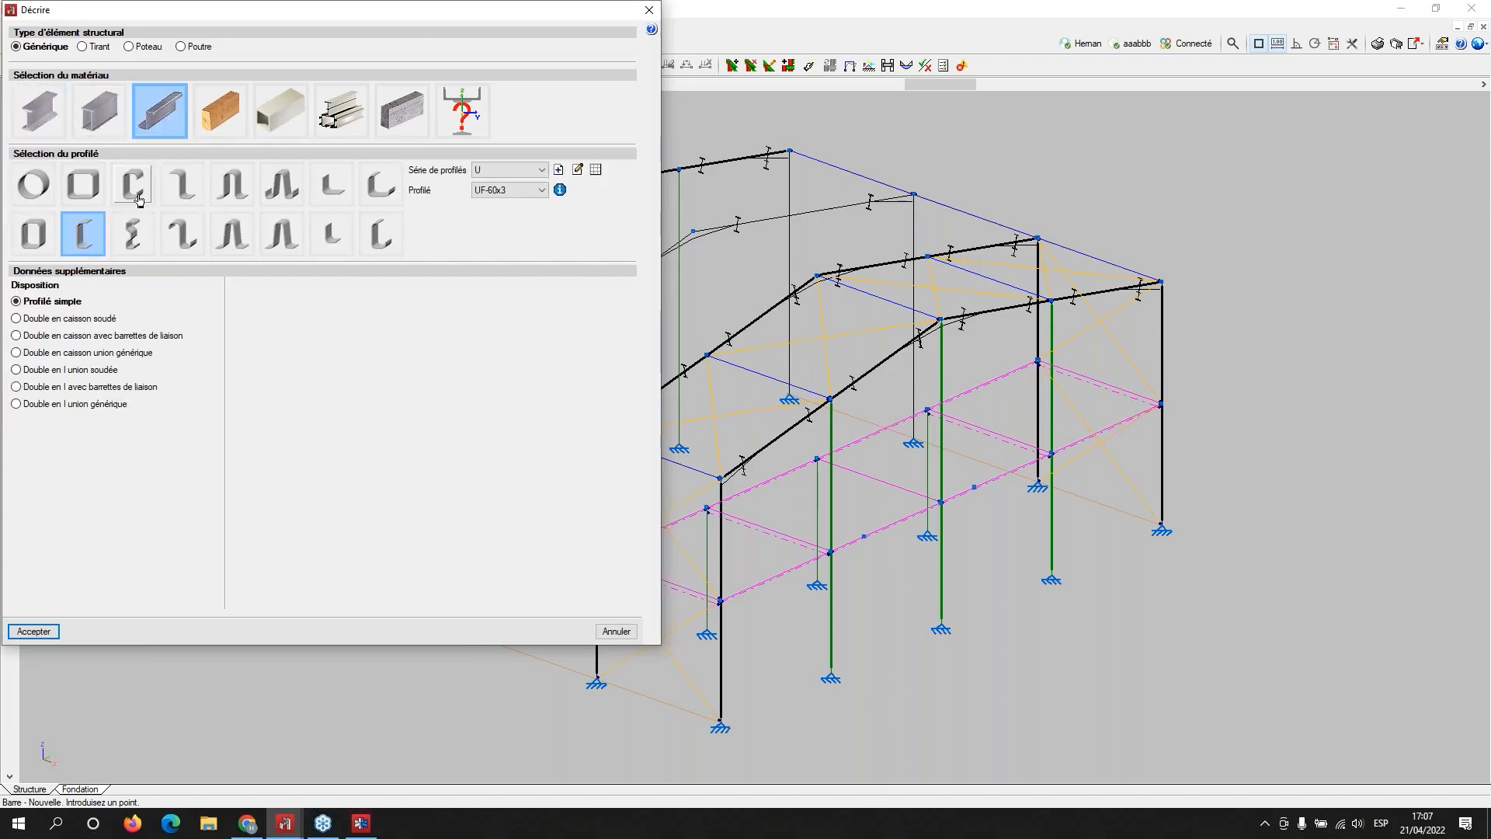
pyautogui.click(27, 188)
pyautogui.click(650, 10)
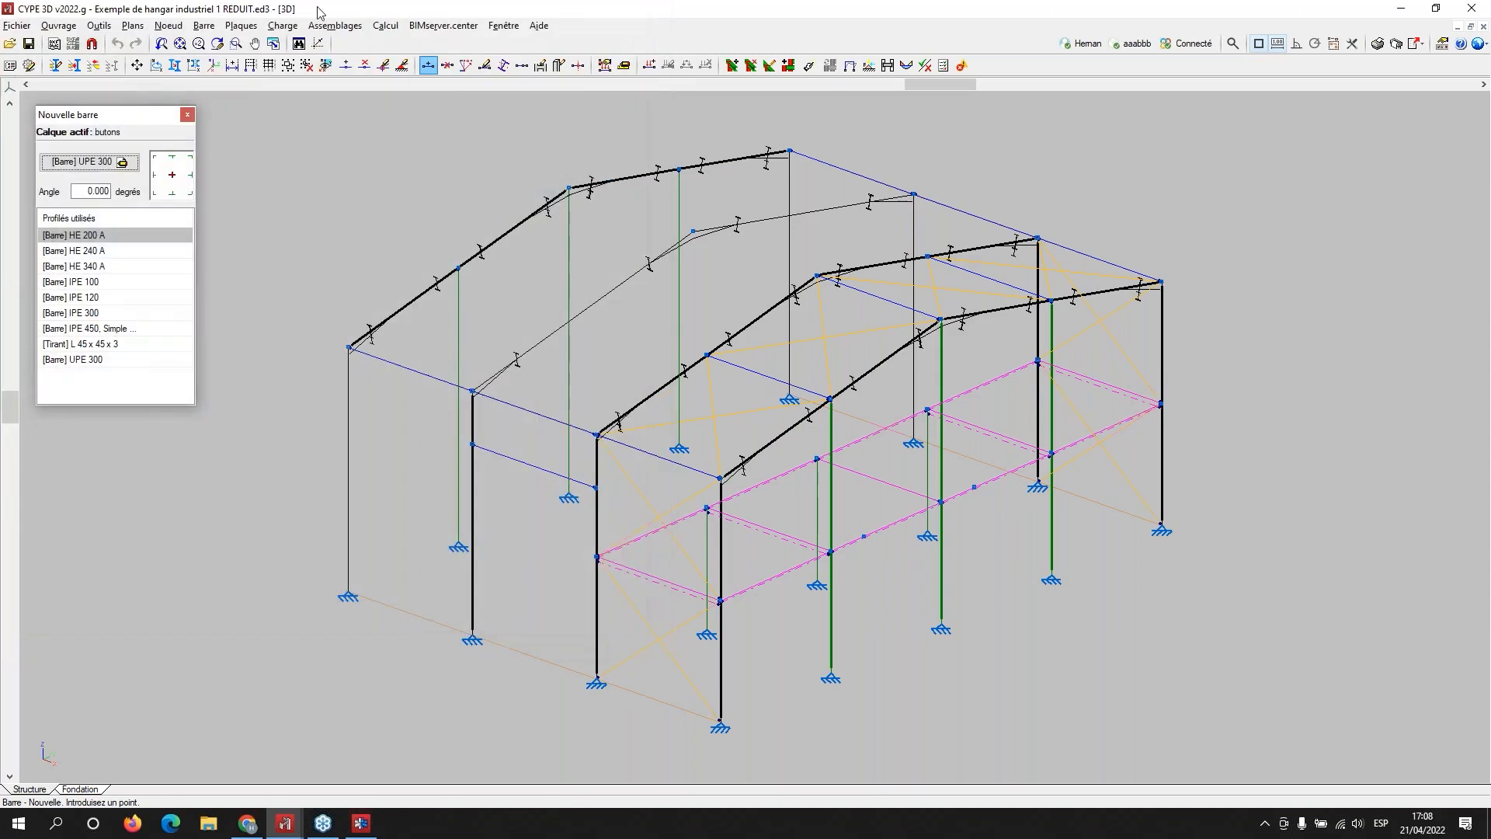
pyautogui.click(187, 114)
# Step: Open the foundation options in the project's general data, view the Poutres de redressement settings, and close them unchanged
pyautogui.click(59, 26)
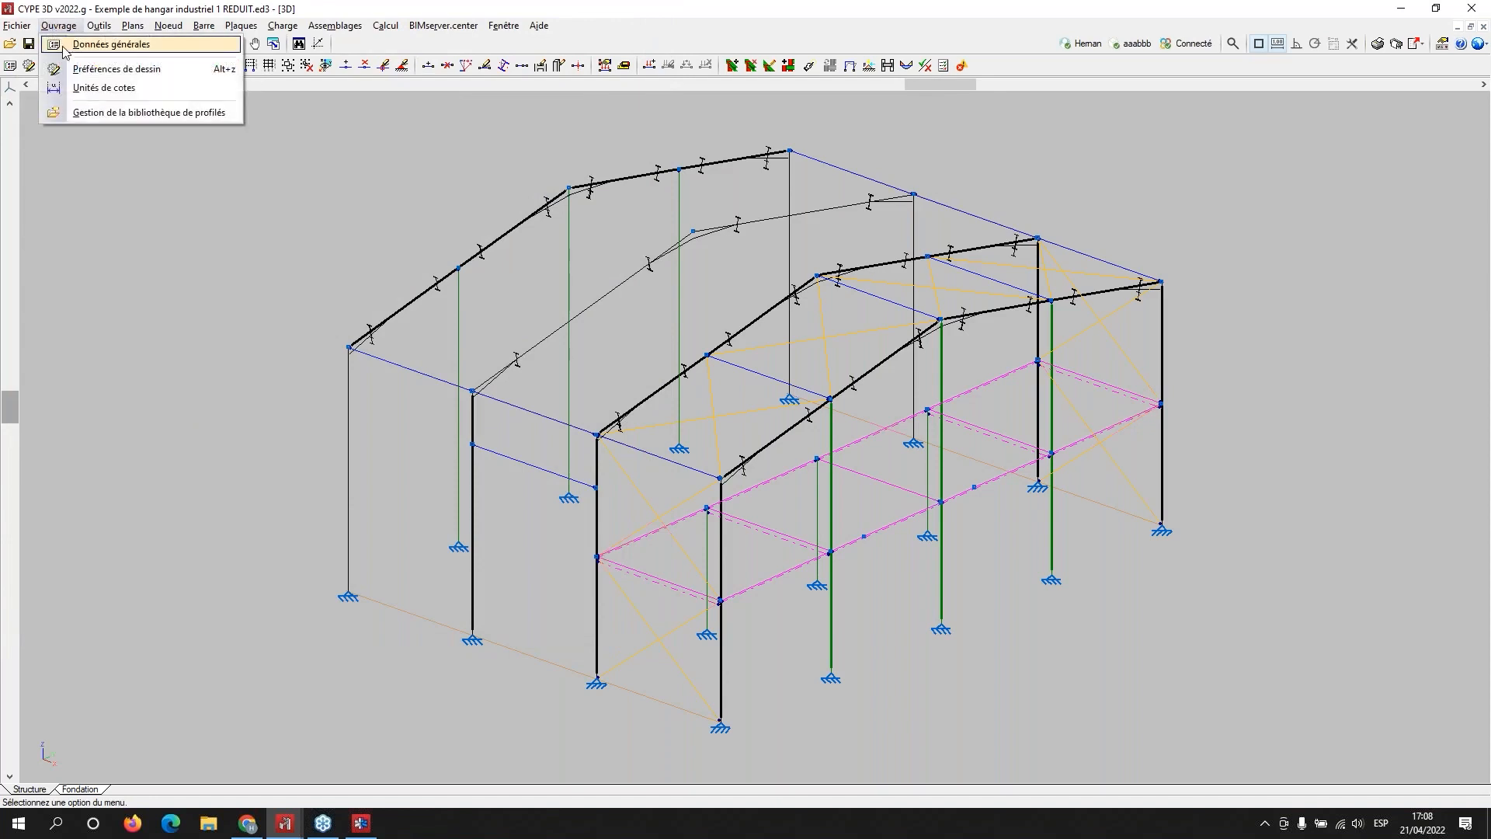
pyautogui.click(111, 45)
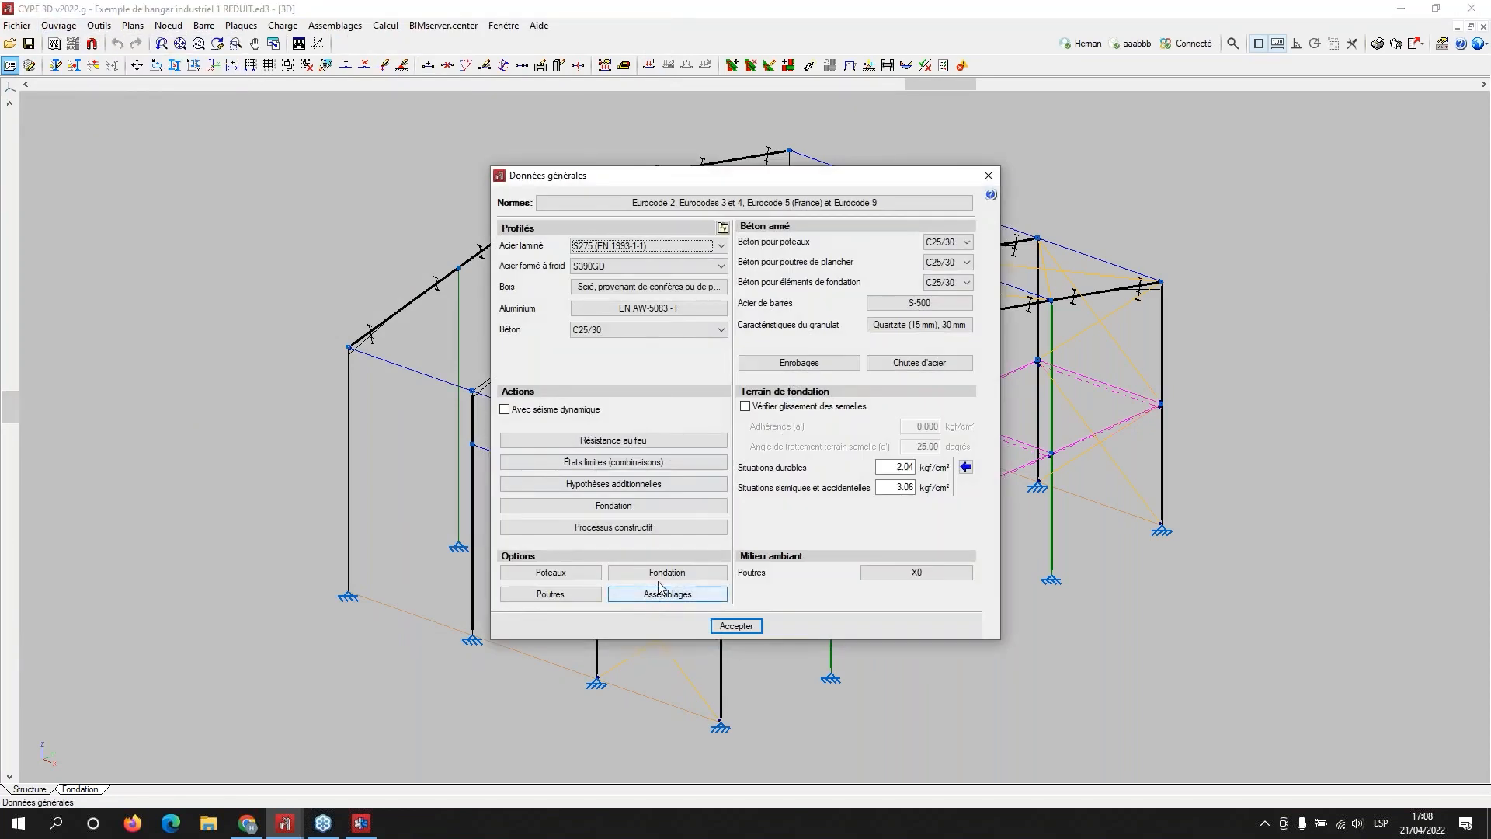
pyautogui.click(664, 574)
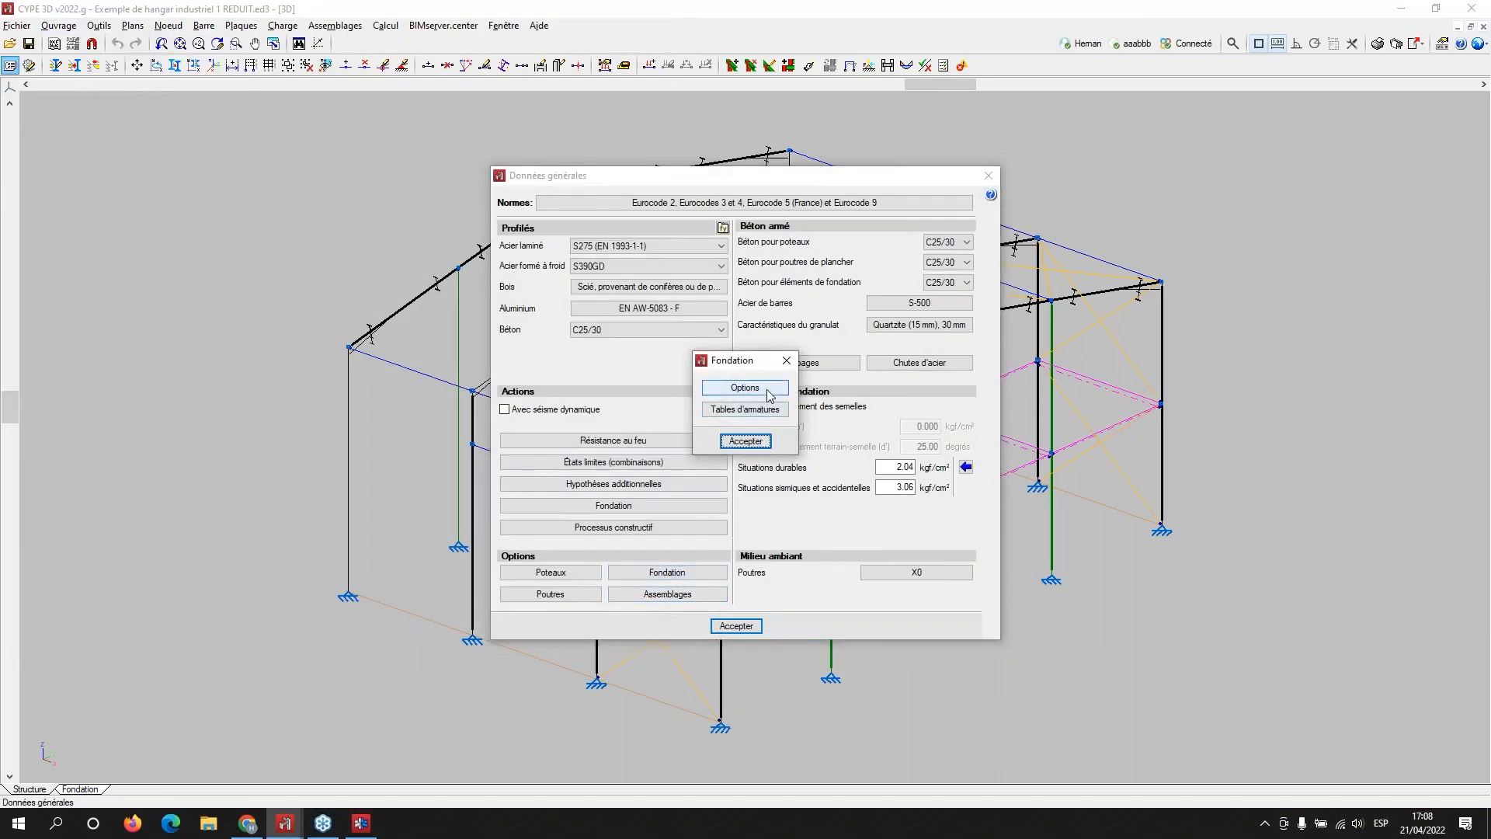
pyautogui.click(747, 387)
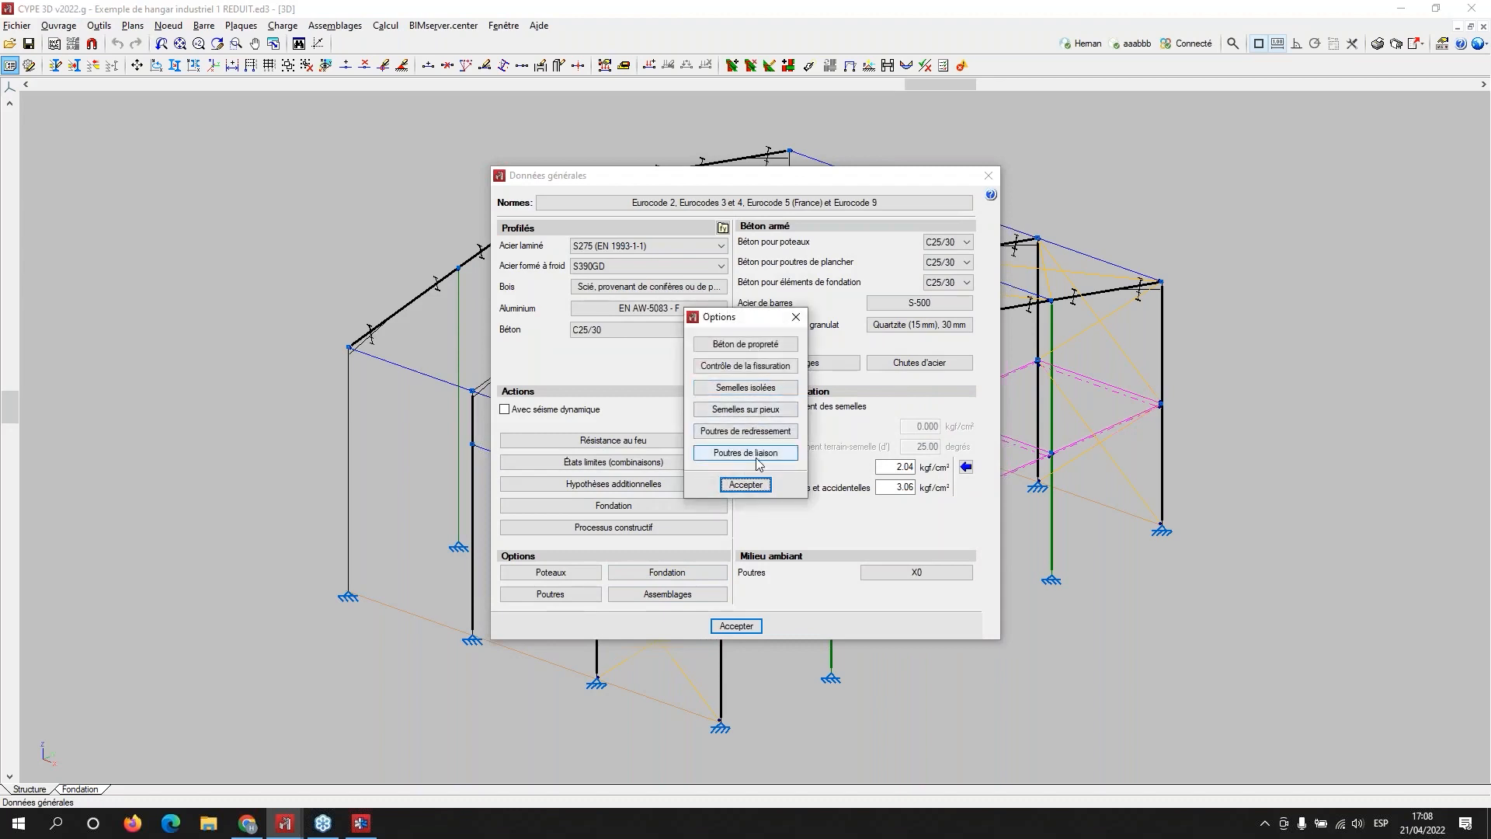
pyautogui.moveTo(760, 321); pyautogui.dragTo(899, 300)
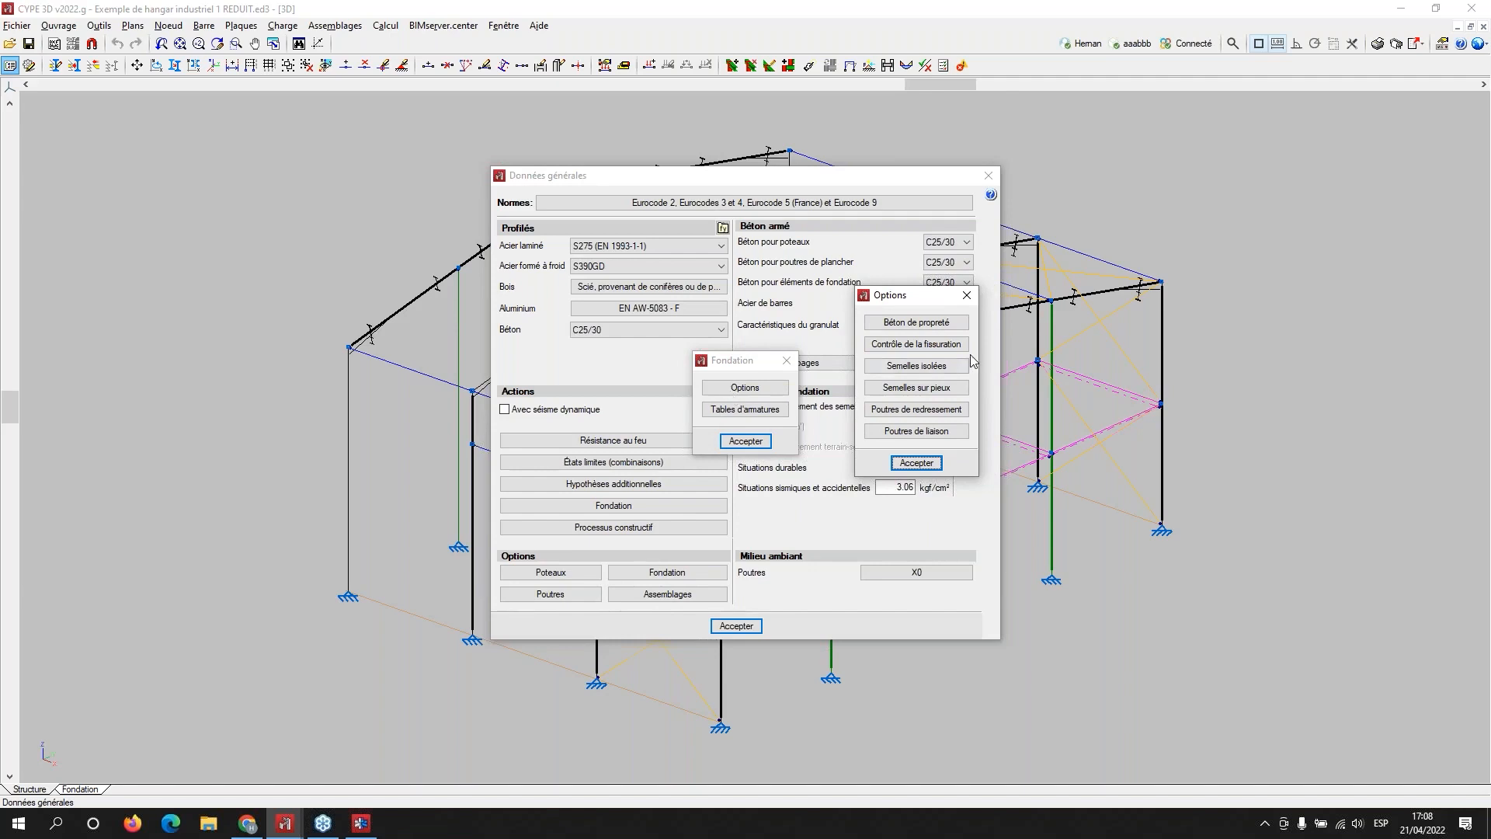
pyautogui.click(917, 410)
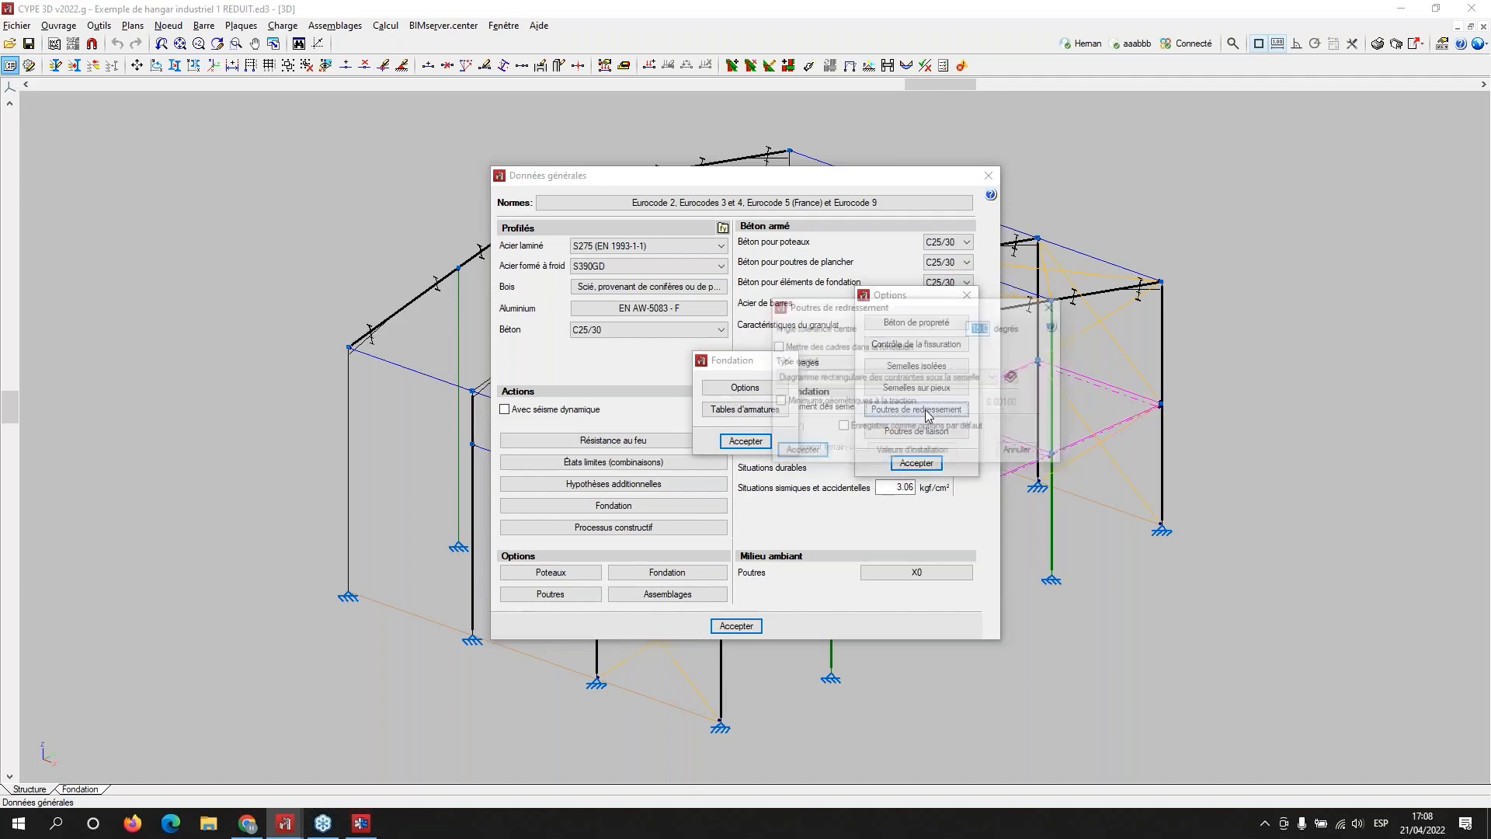
pyautogui.moveTo(905, 313); pyautogui.dragTo(1242, 180)
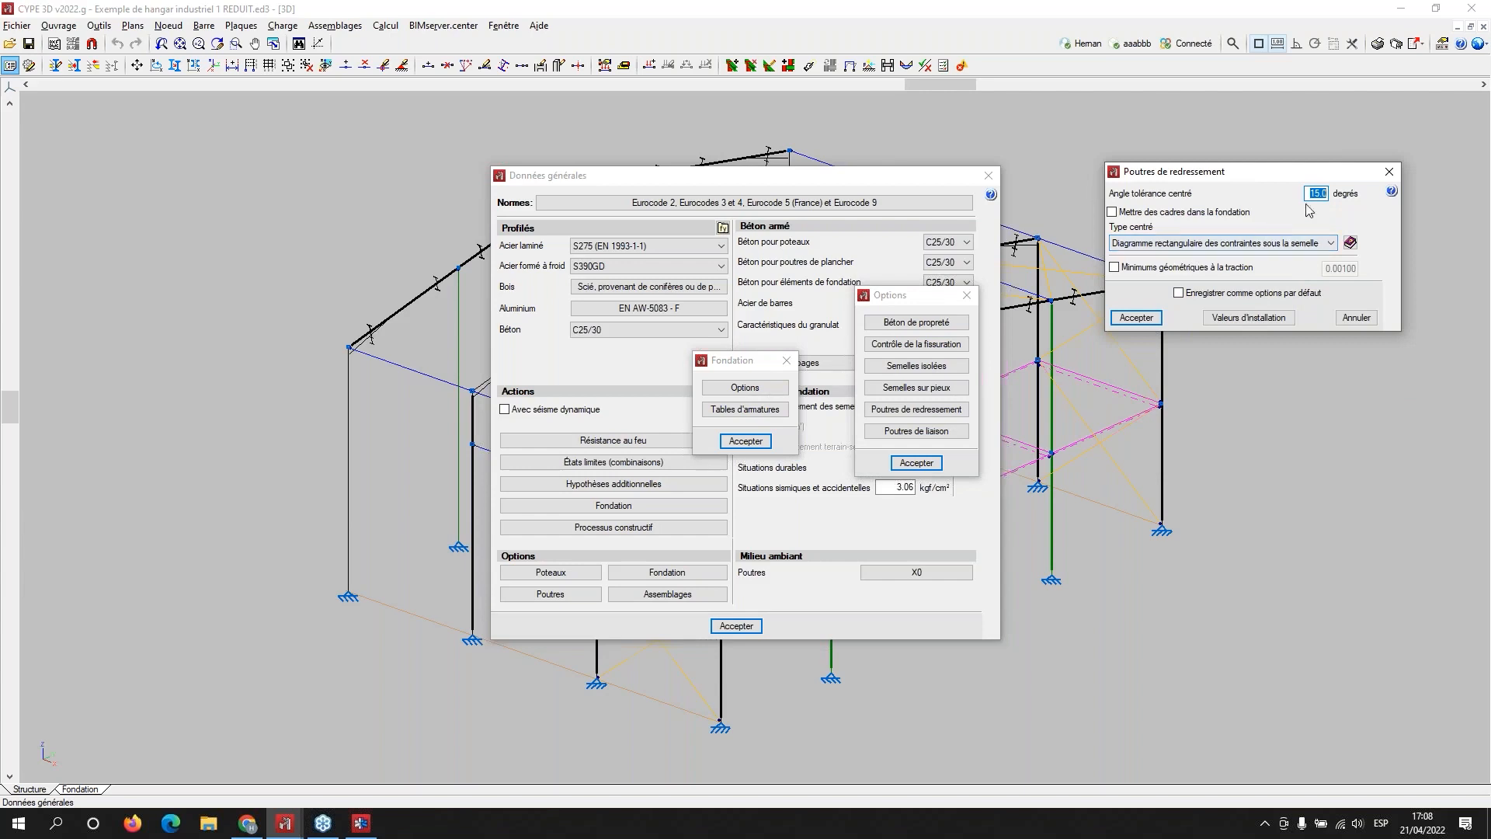
pyautogui.click(1389, 174)
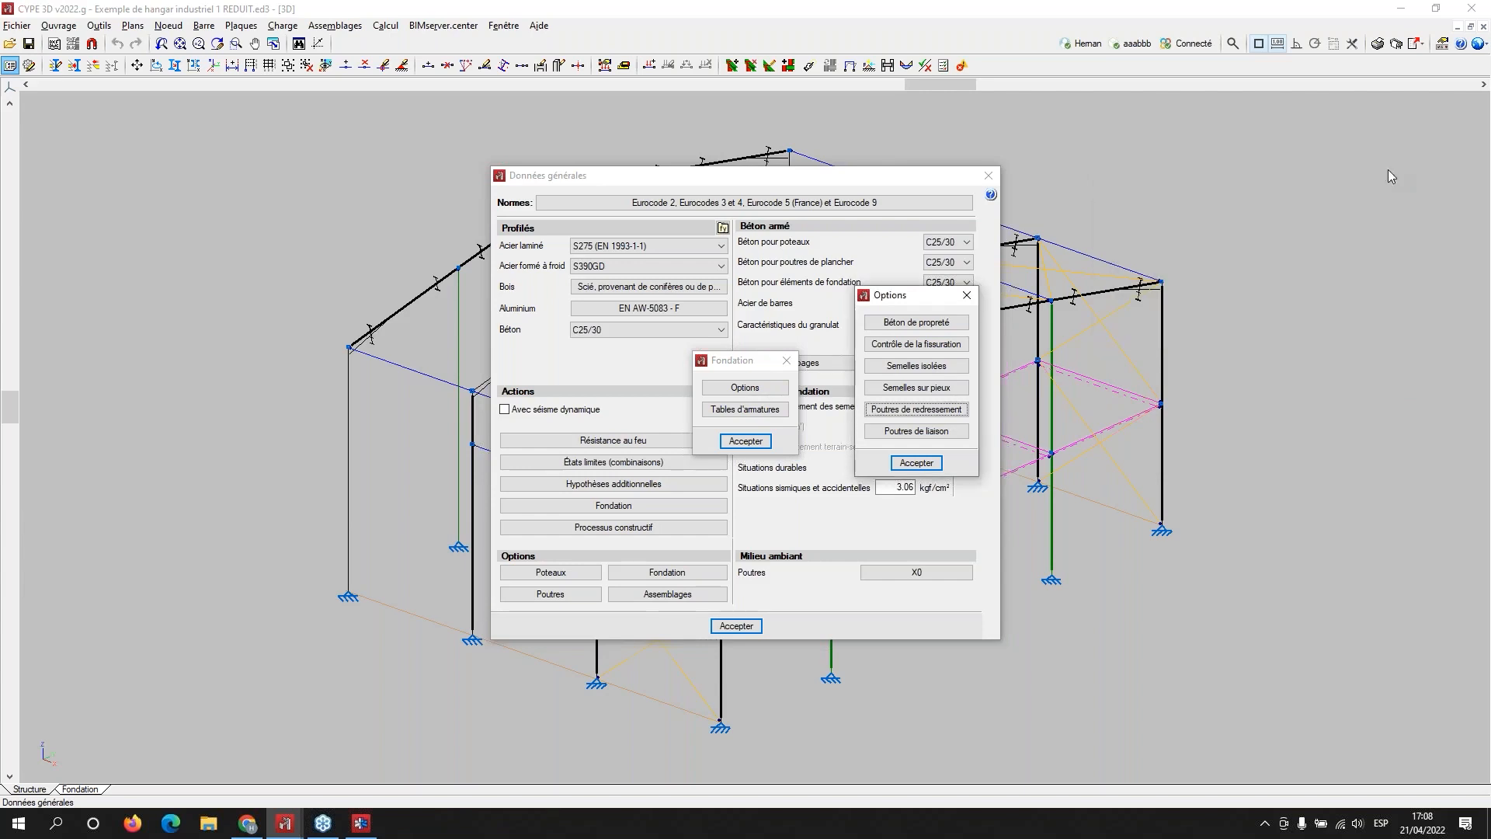
# Step: View the Poutres de liaison settings in the foundation options, and leave the general data without making changes
pyautogui.click(910, 432)
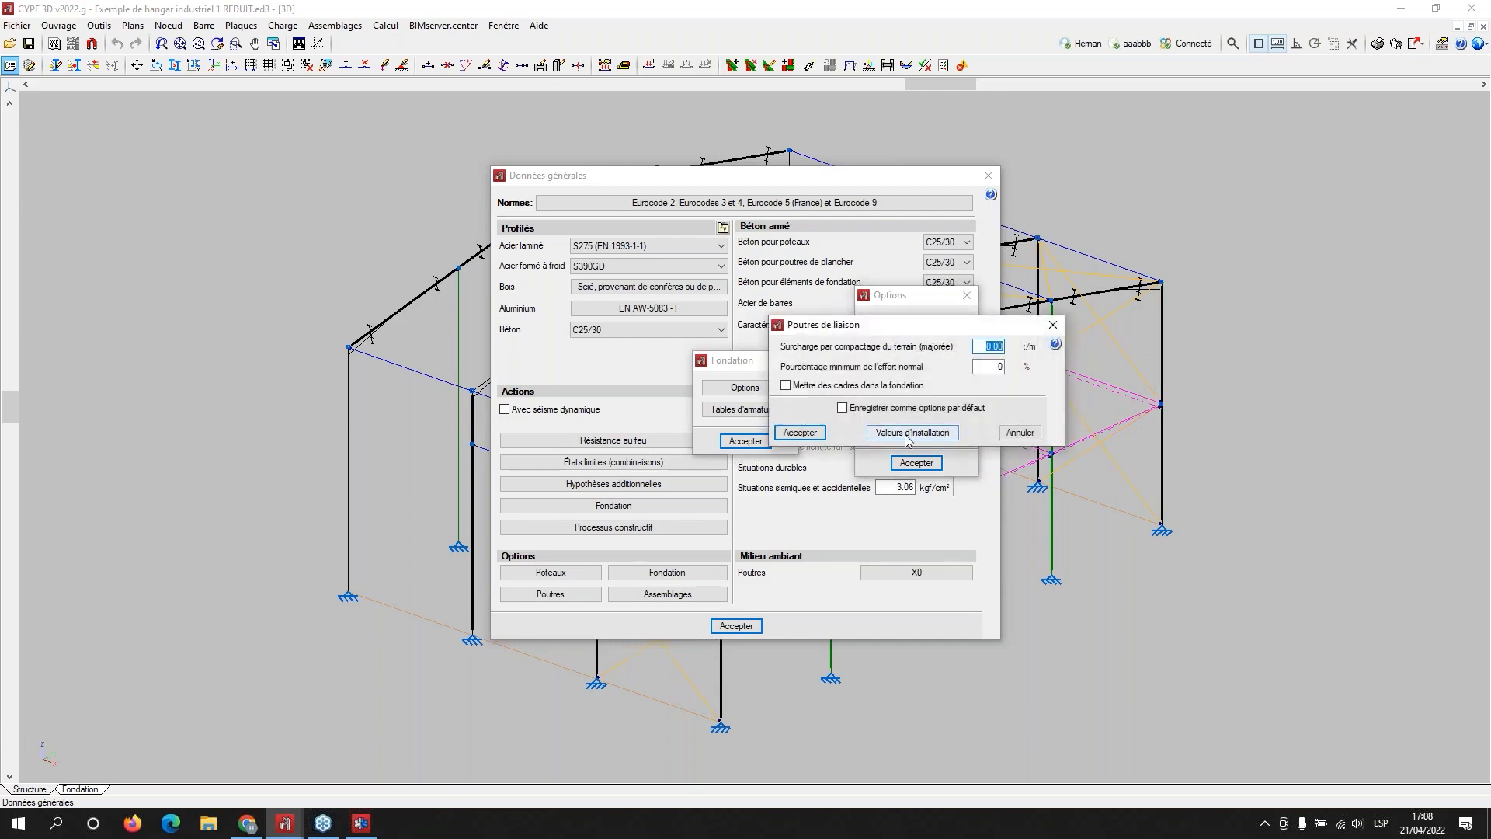
pyautogui.click(1052, 324)
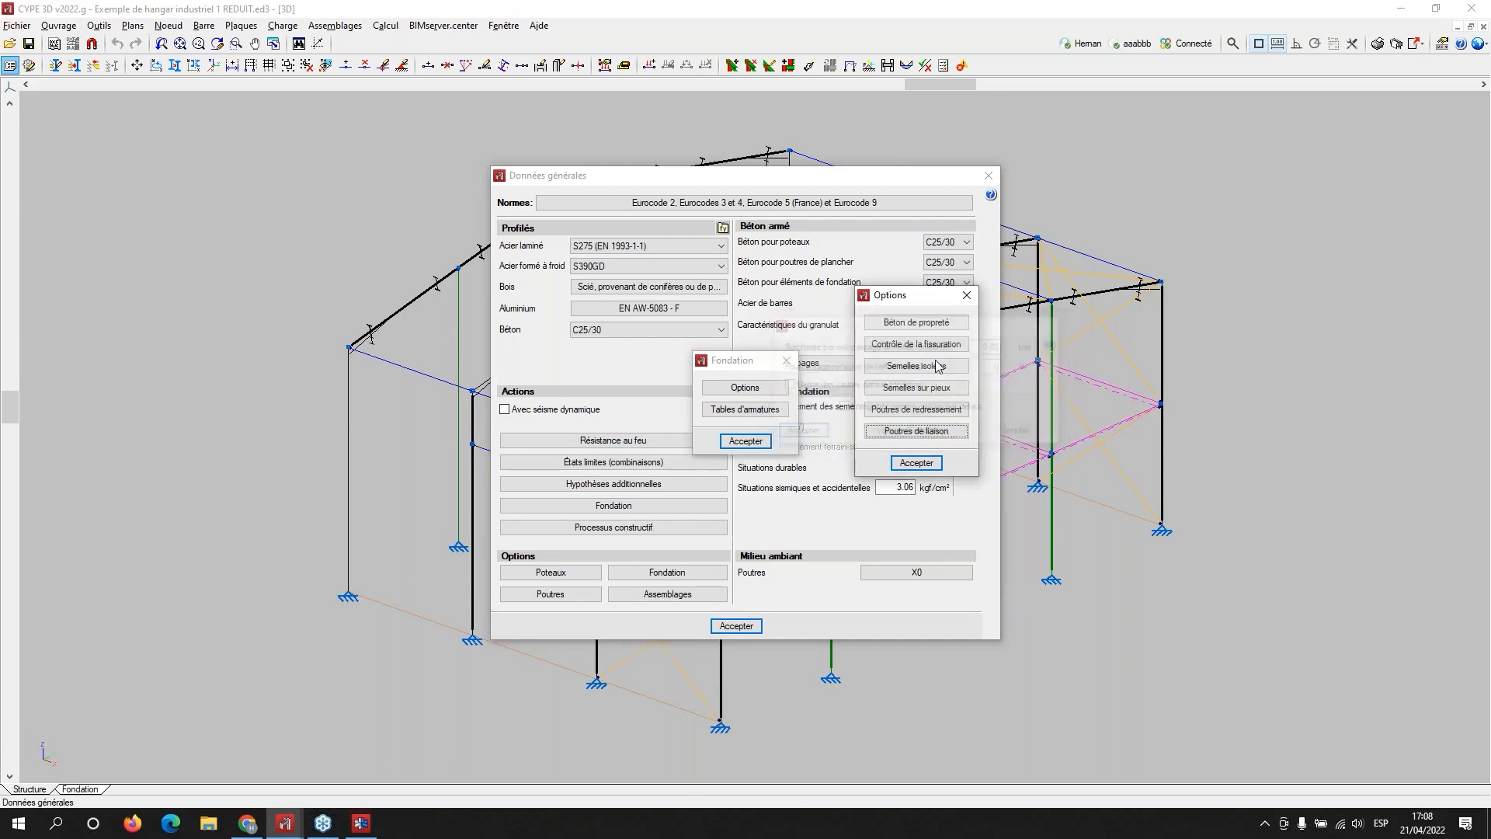
pyautogui.click(967, 295)
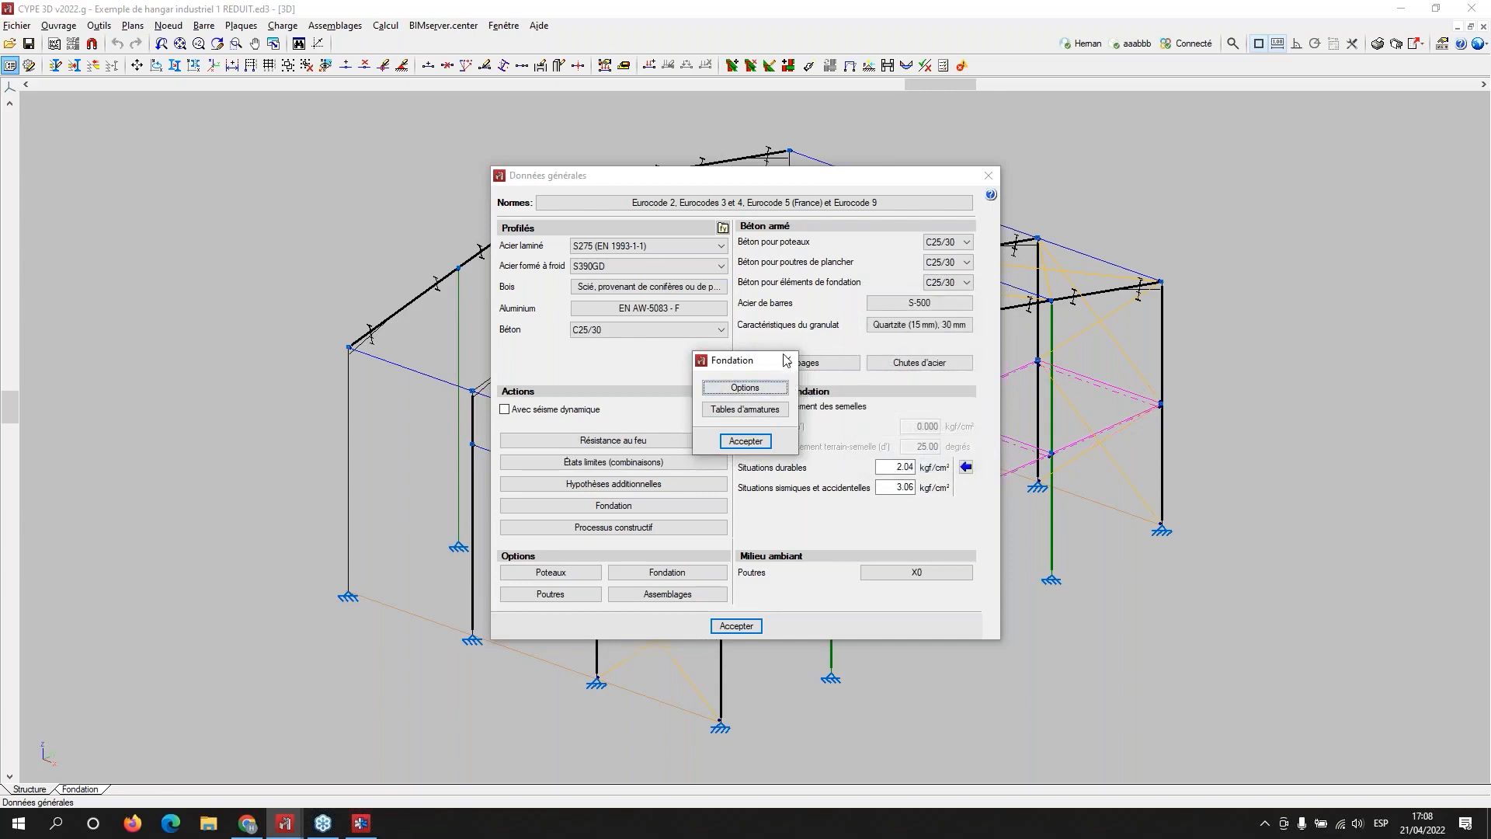
pyautogui.click(784, 366)
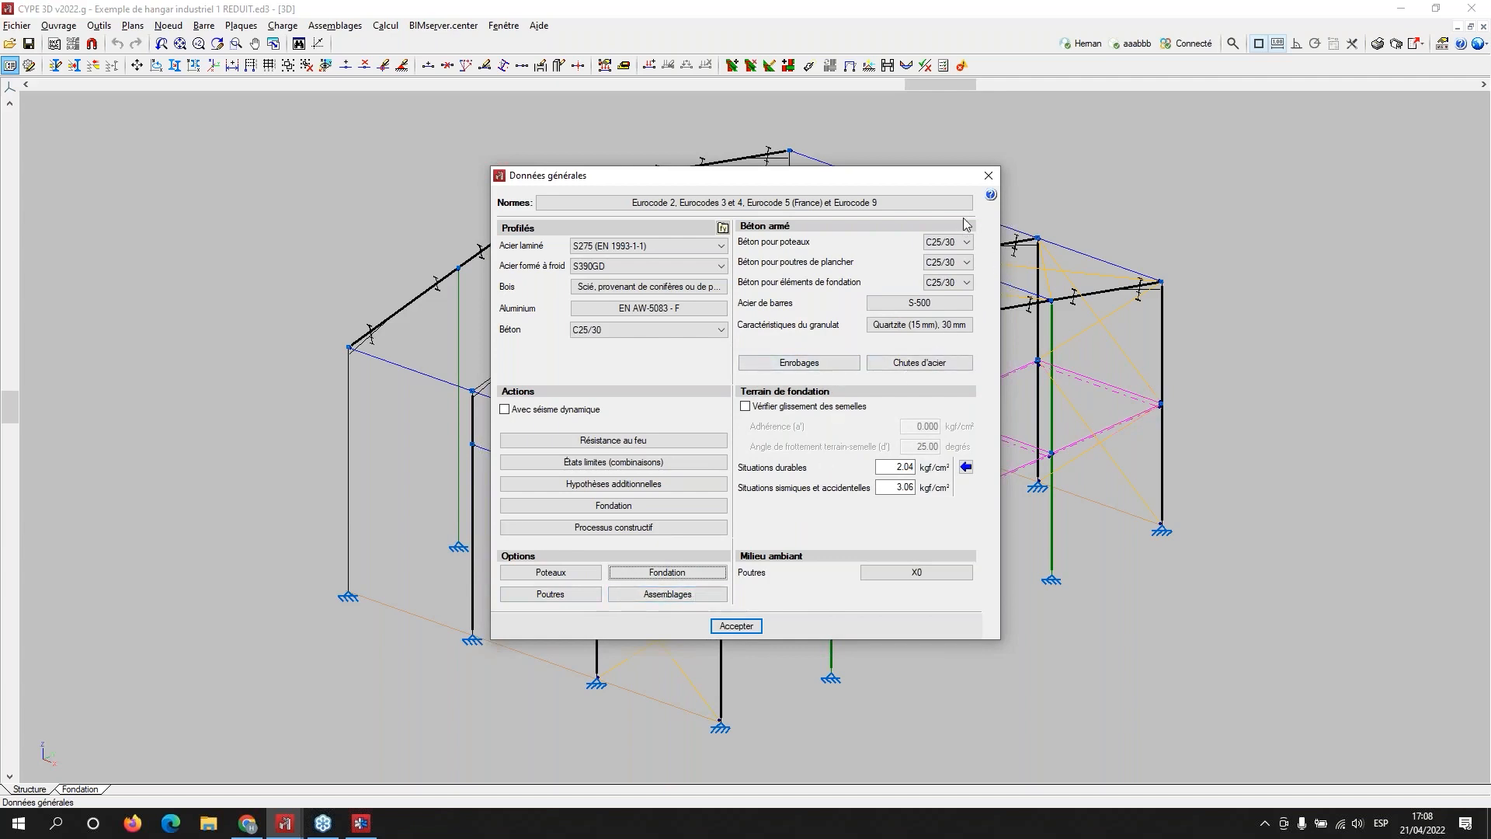
pyautogui.click(989, 176)
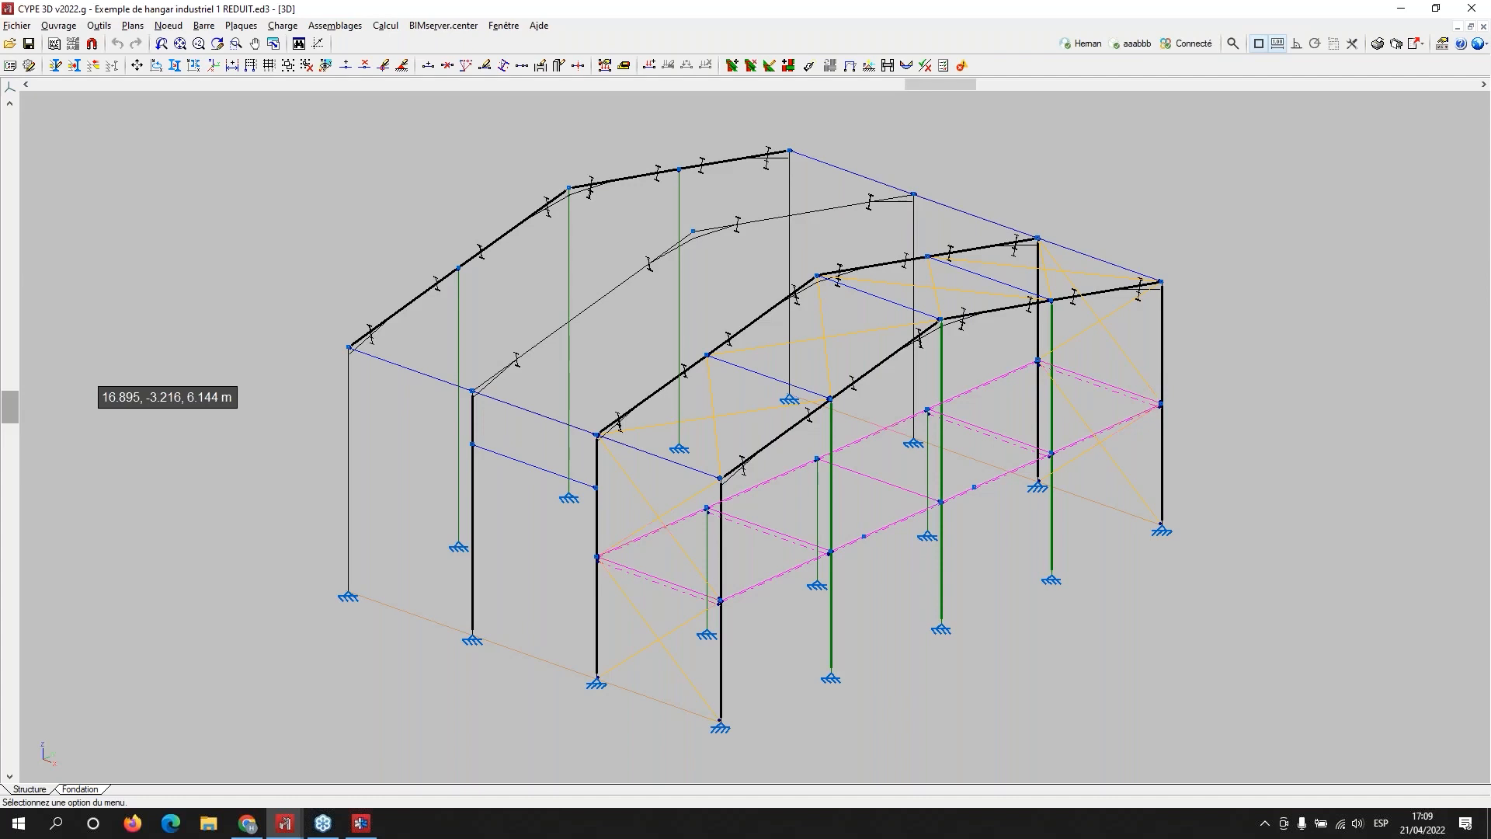
# Step: Switch to CYPE Connect to view the Example 1 hollow-section connection, and return to the hangar model in CYPE 3D
pyautogui.click(357, 829)
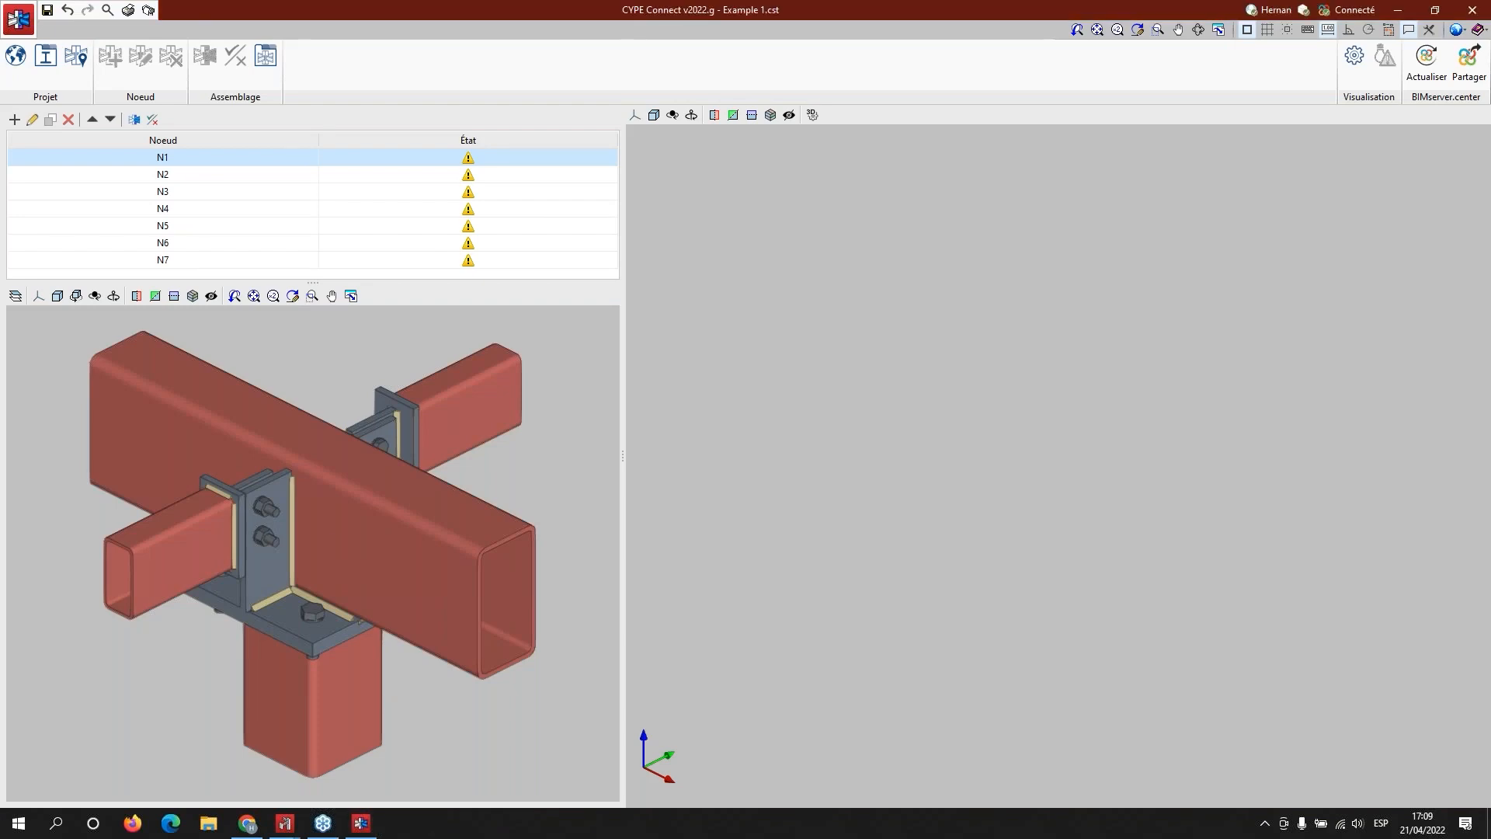
pyautogui.click(1402, 10)
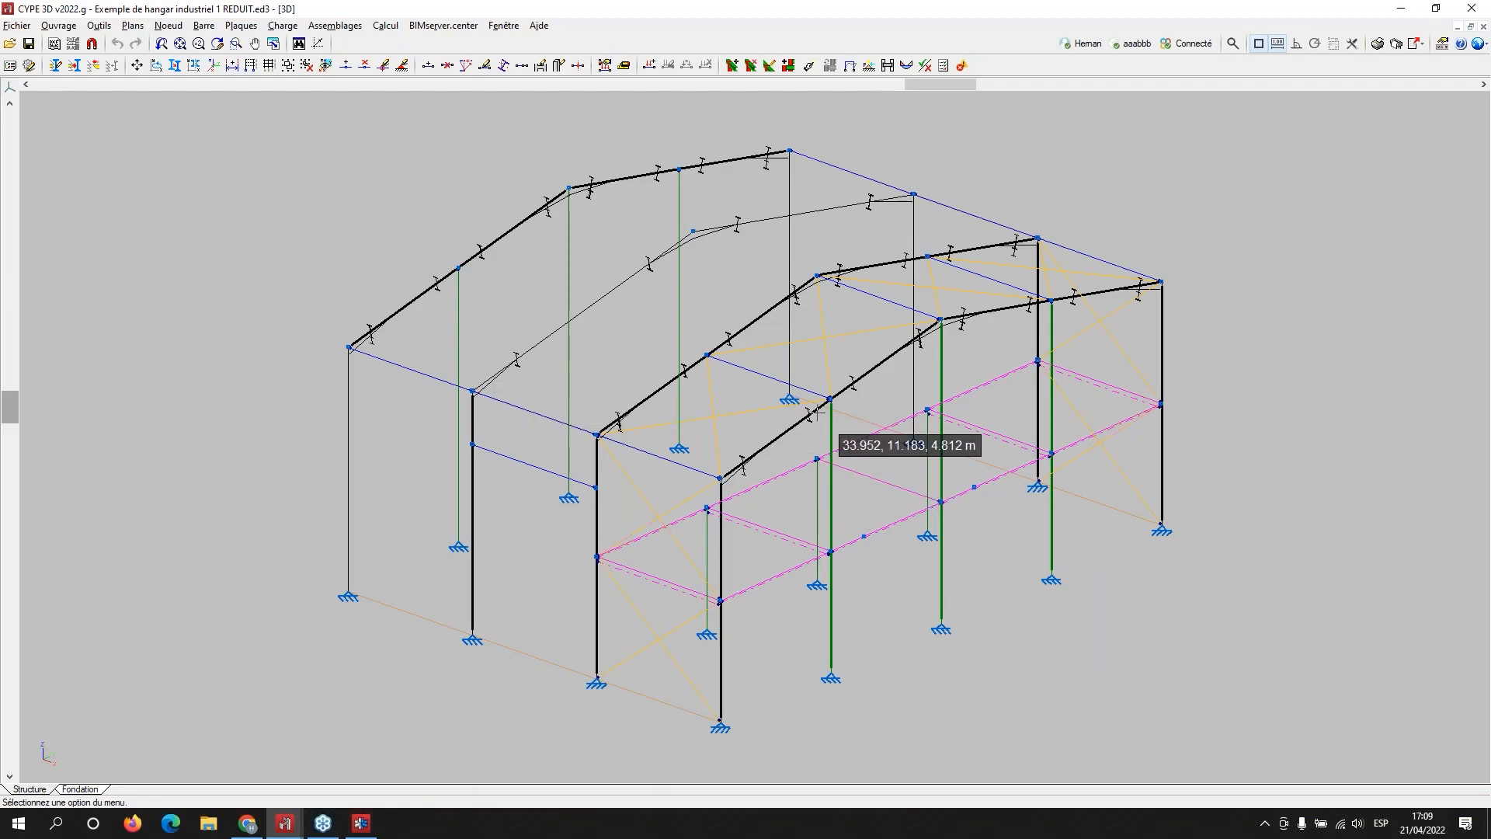
# Step: Open the 3D view of the complete hangar structure
pyautogui.scroll(3, 465, 439)
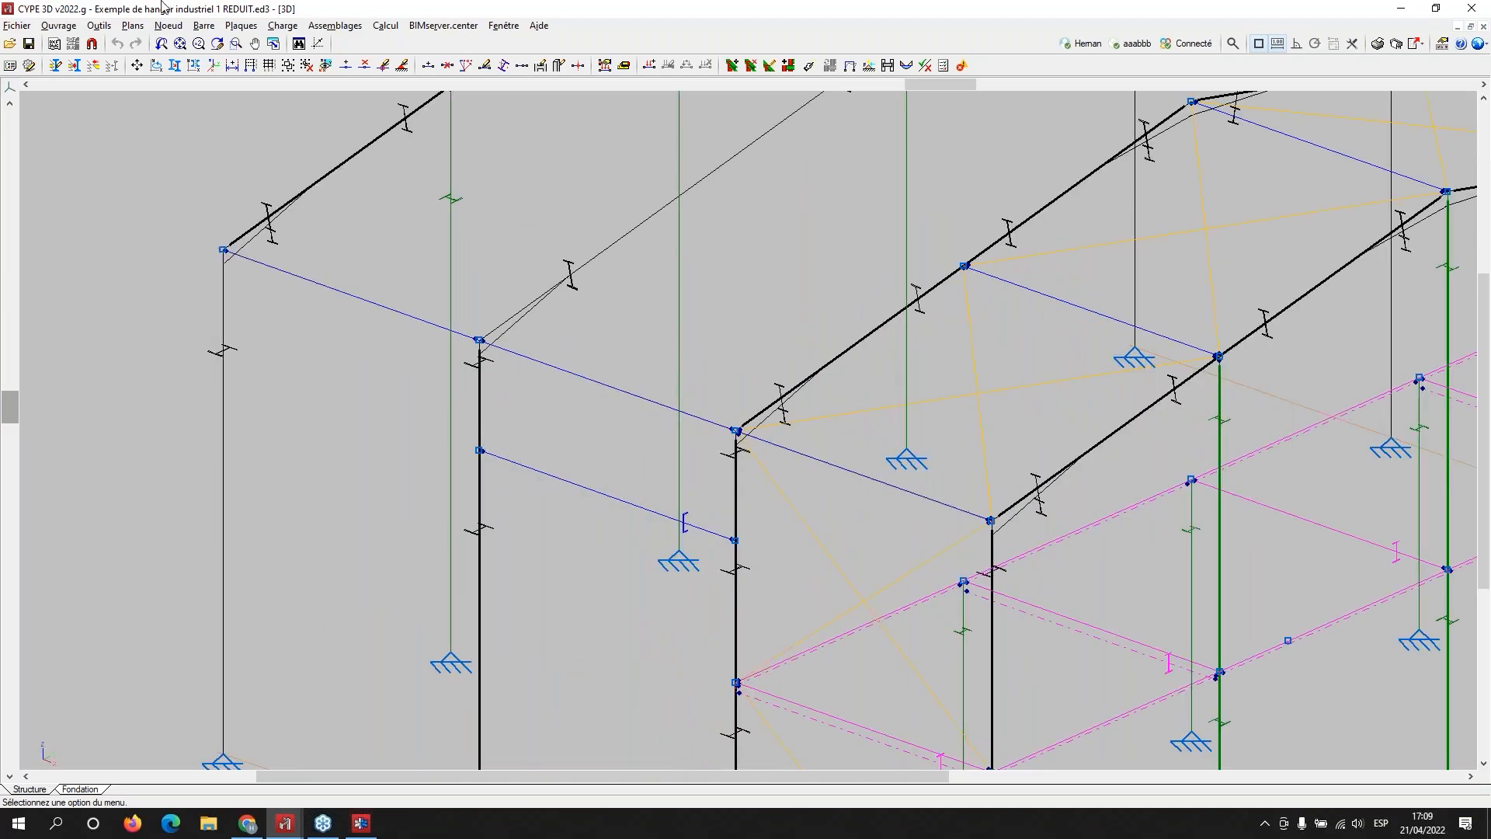
pyautogui.click(132, 26)
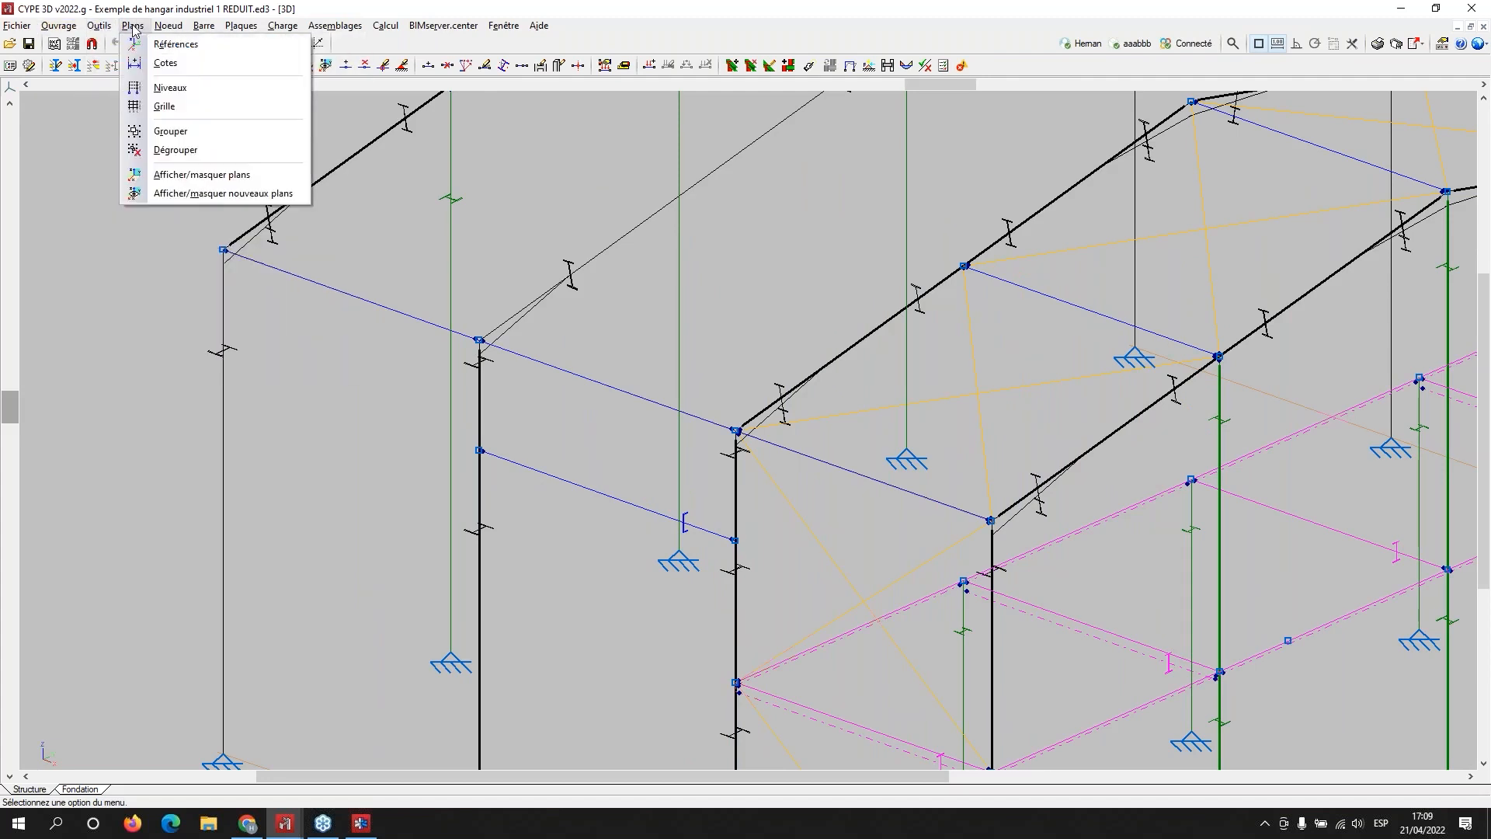
pyautogui.moveTo(168, 30)
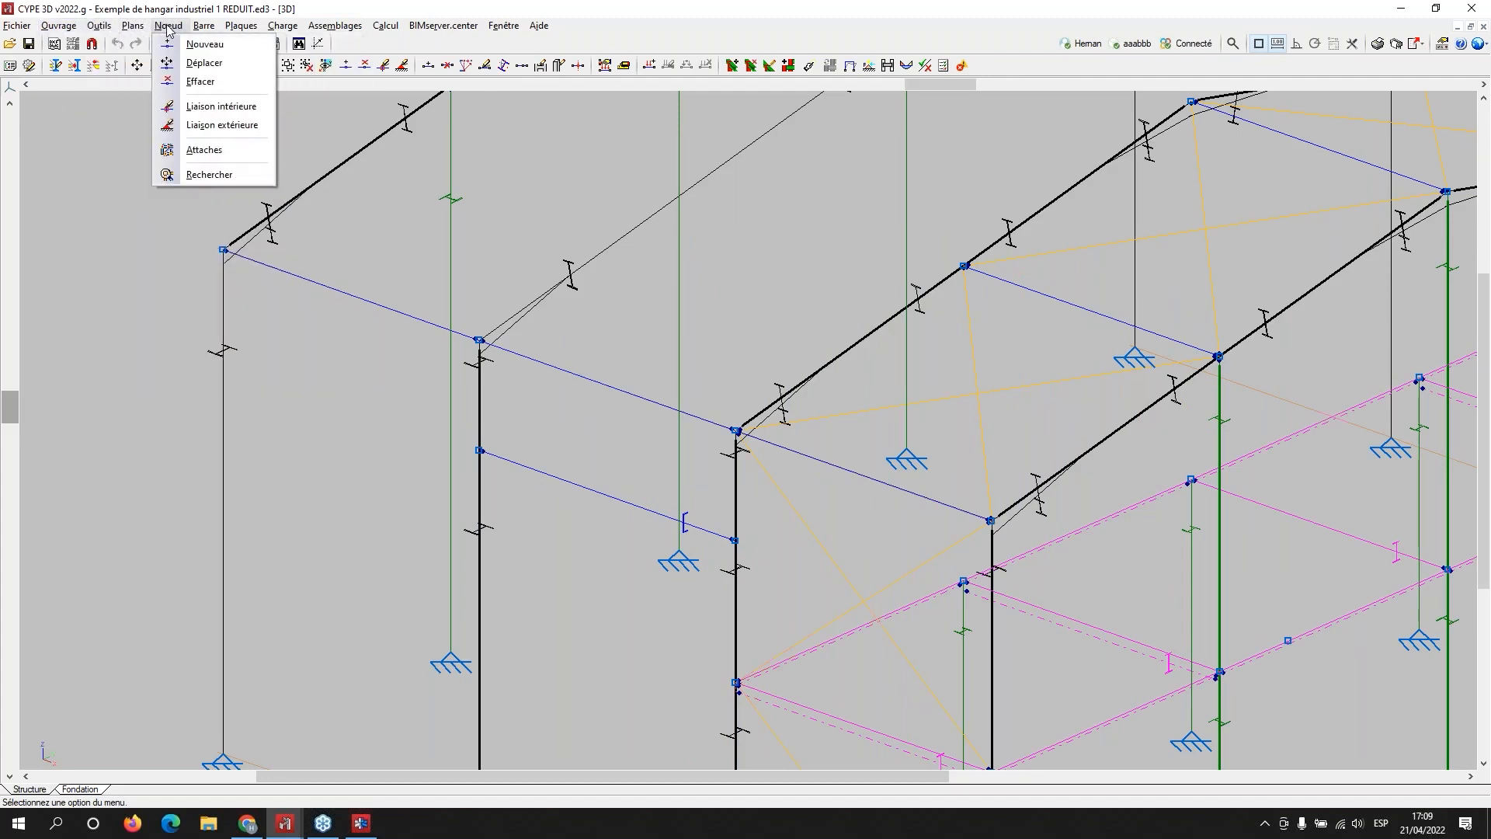
pyautogui.moveTo(70, 29)
pyautogui.click(102, 4)
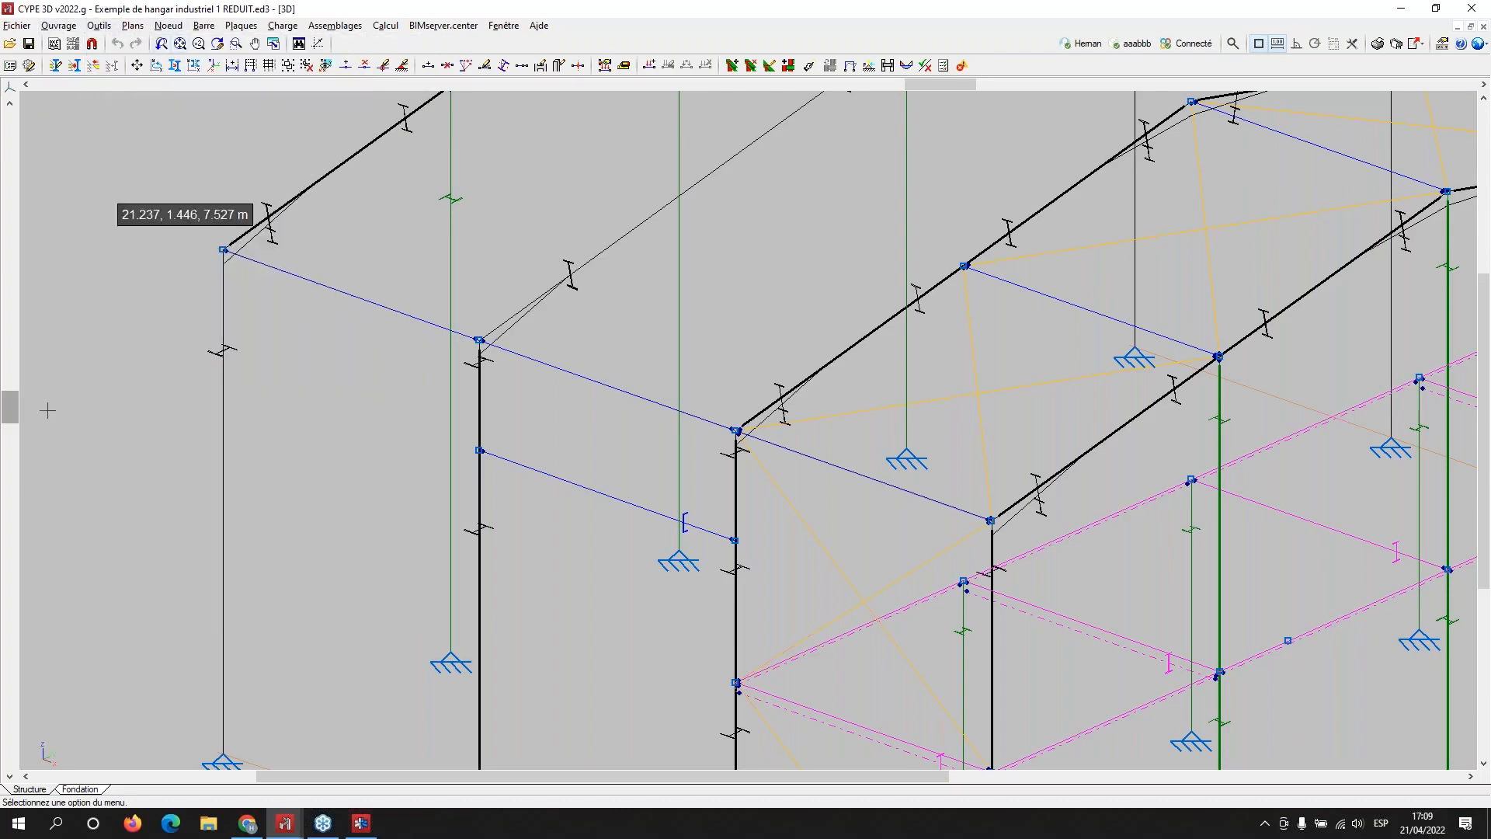
pyautogui.click(113, 27)
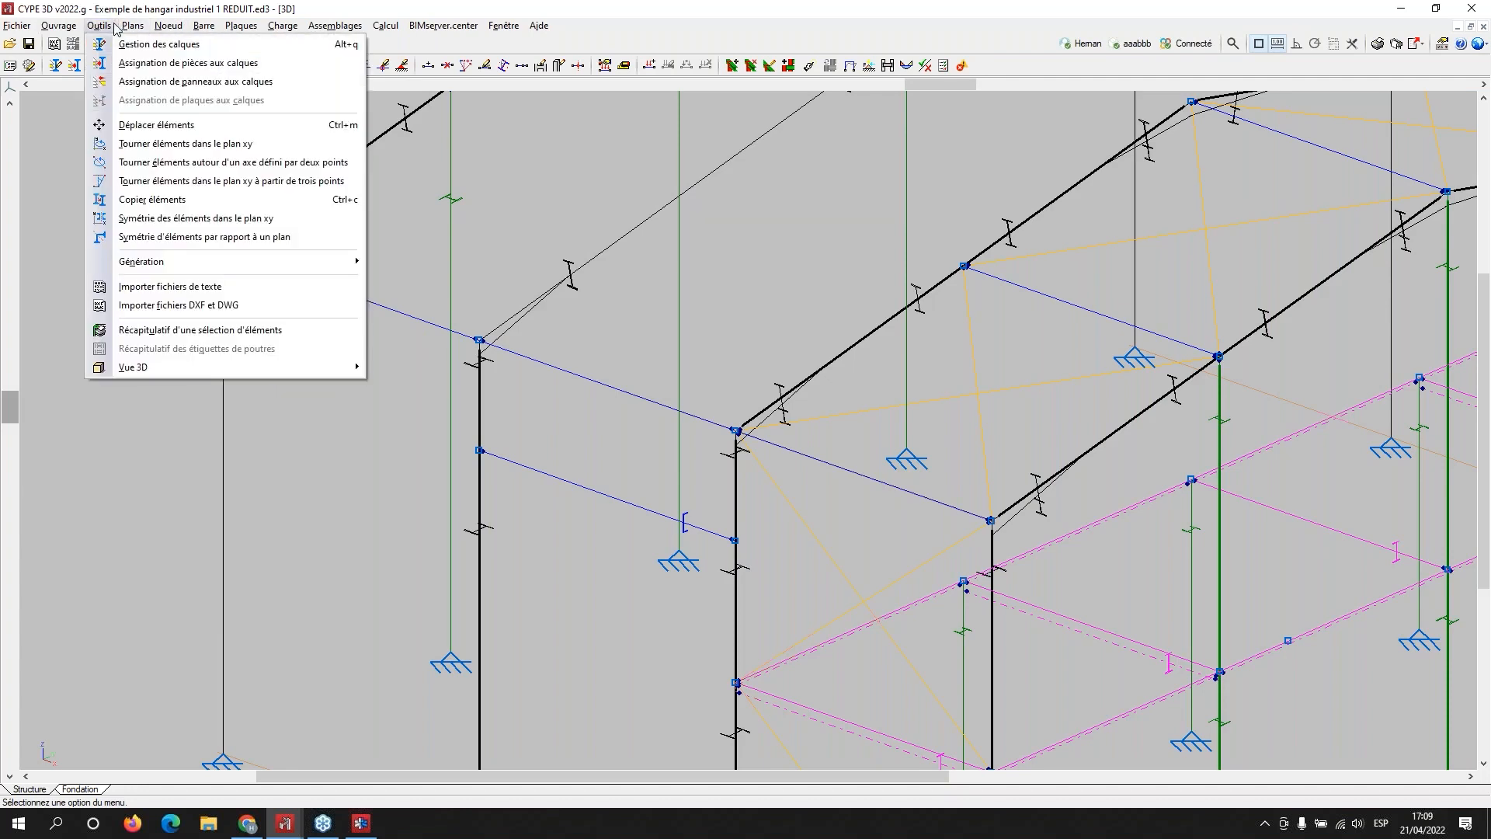
pyautogui.moveTo(233, 366)
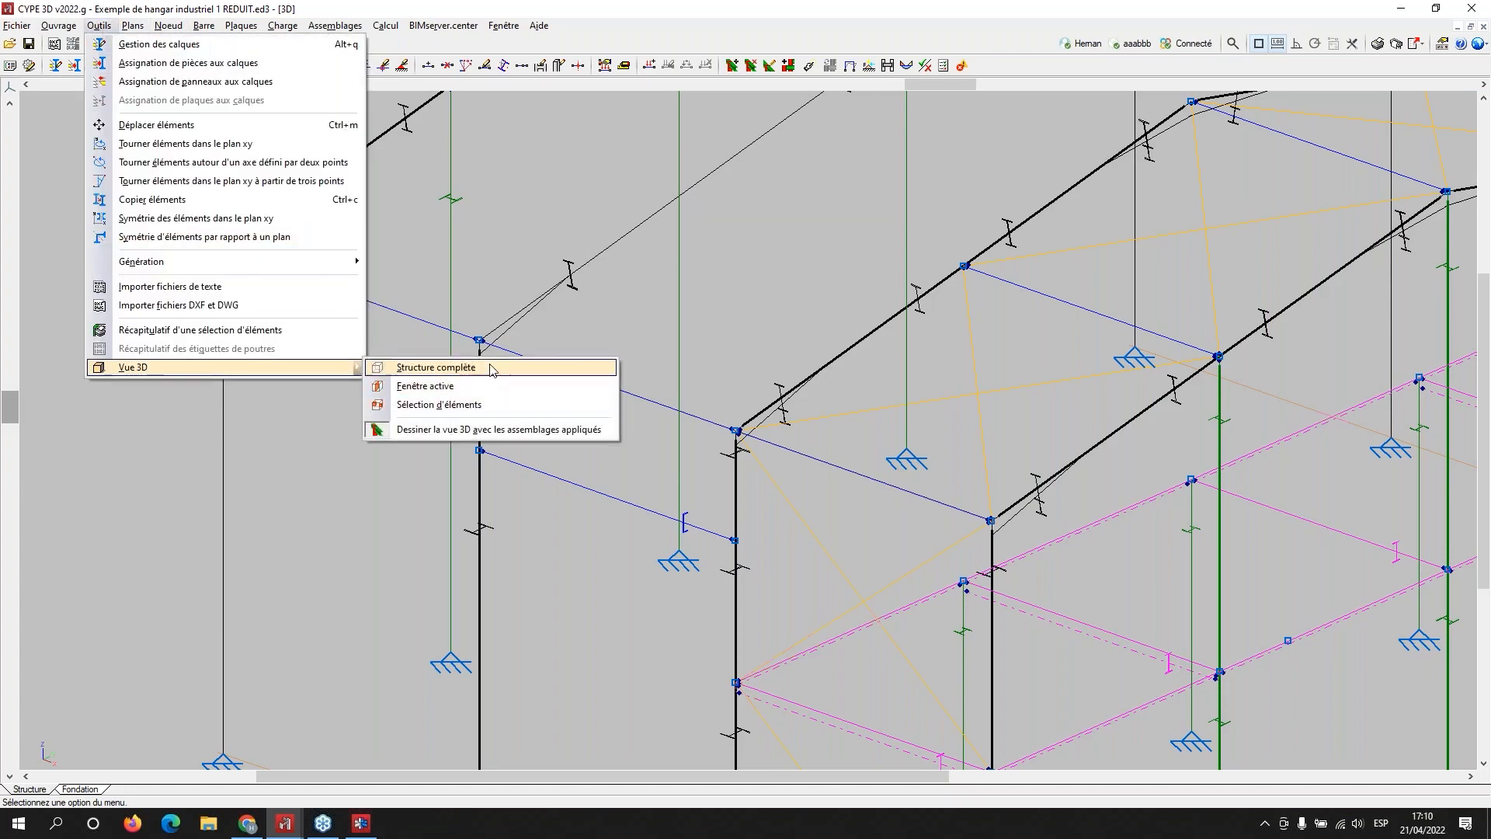
pyautogui.click(491, 368)
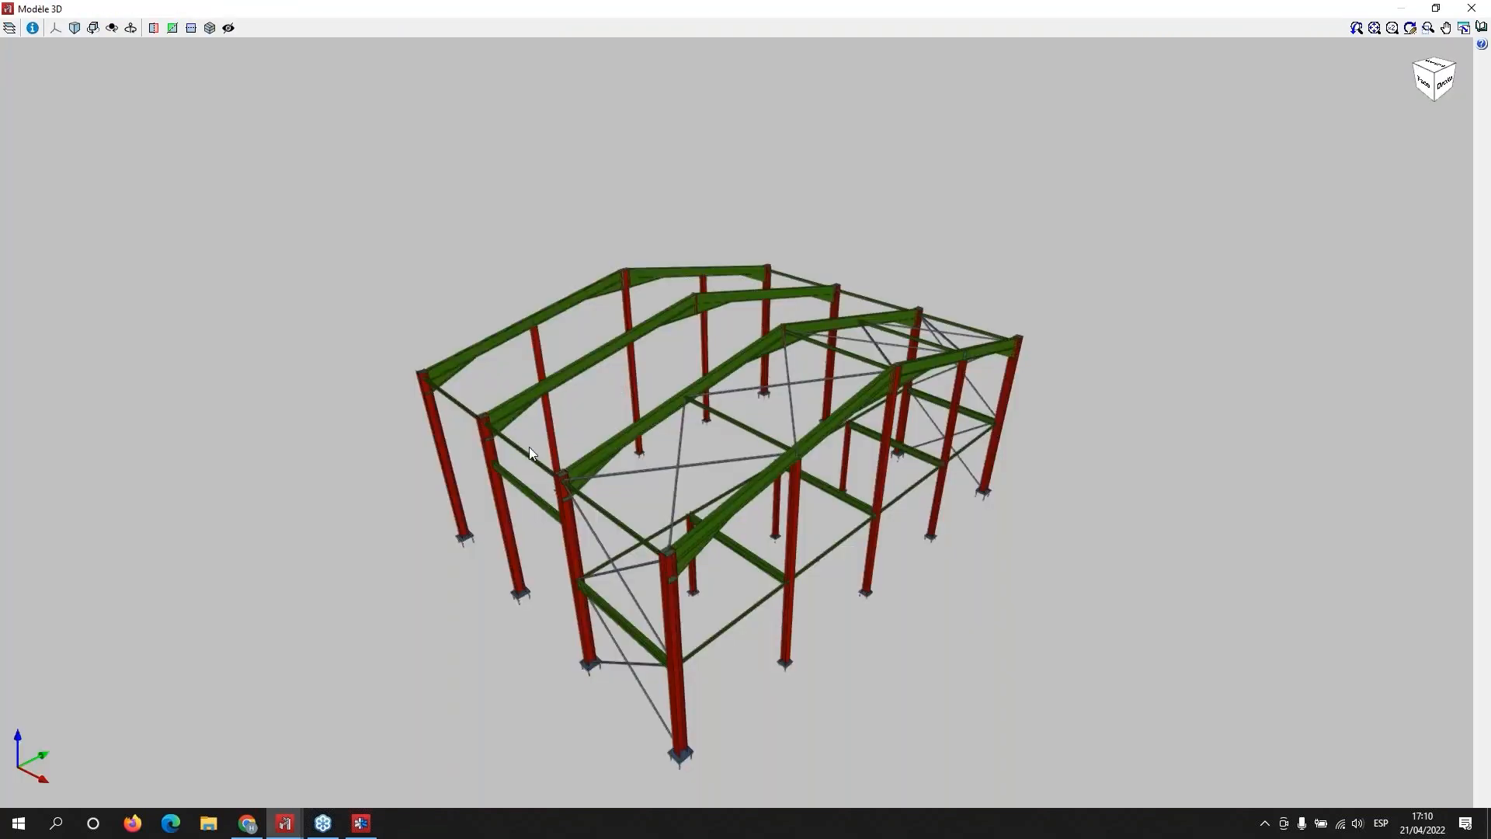
# Step: Examine in the 3D model how the intermediate channel beam meets the side column, from close up and from several angles
pyautogui.scroll(10, 466, 491)
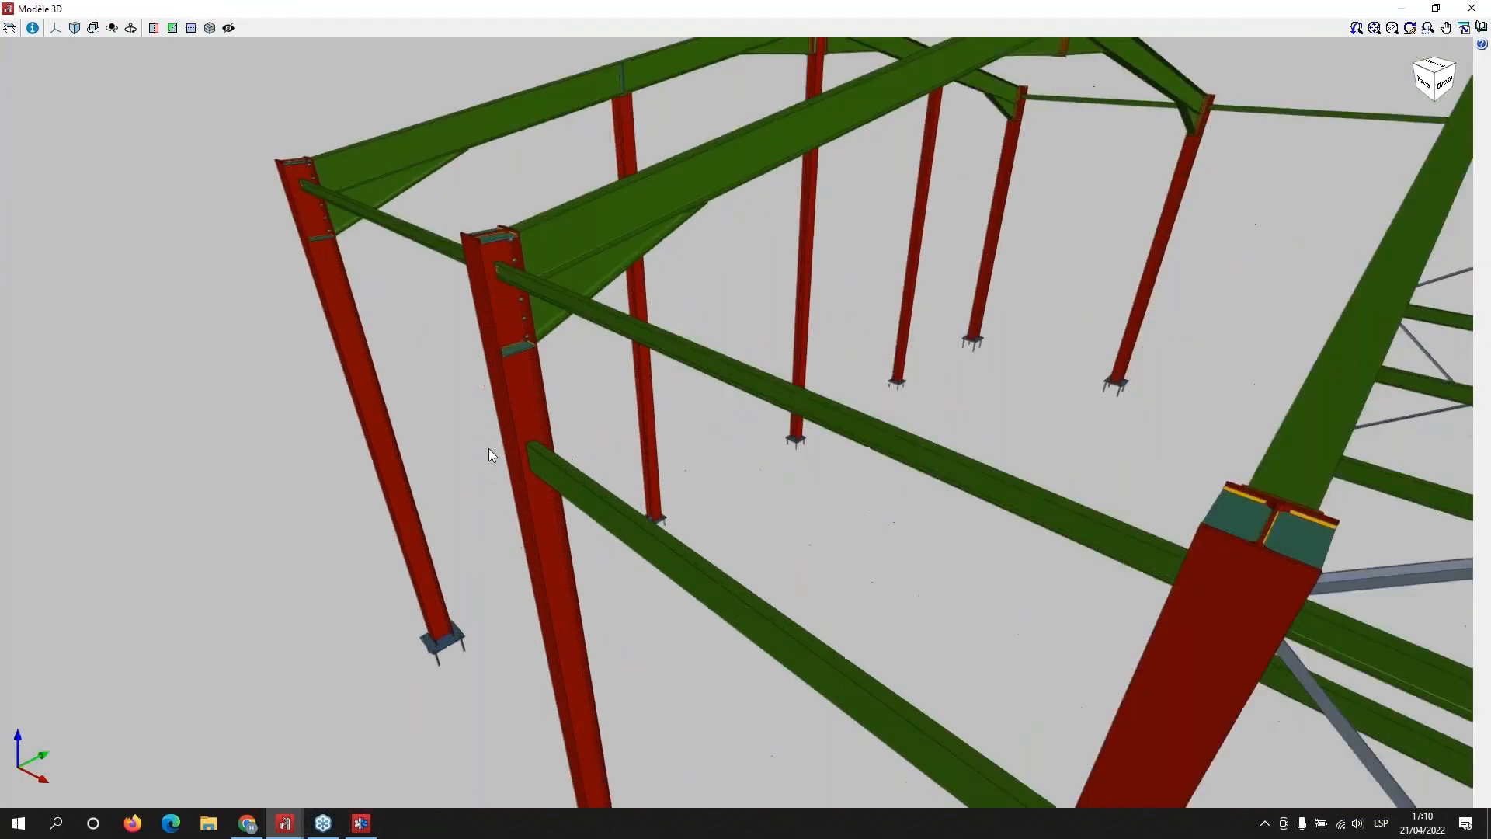
pyautogui.scroll(3, 488, 449)
pyautogui.moveTo(548, 539); pyautogui.dragTo(542, 491)
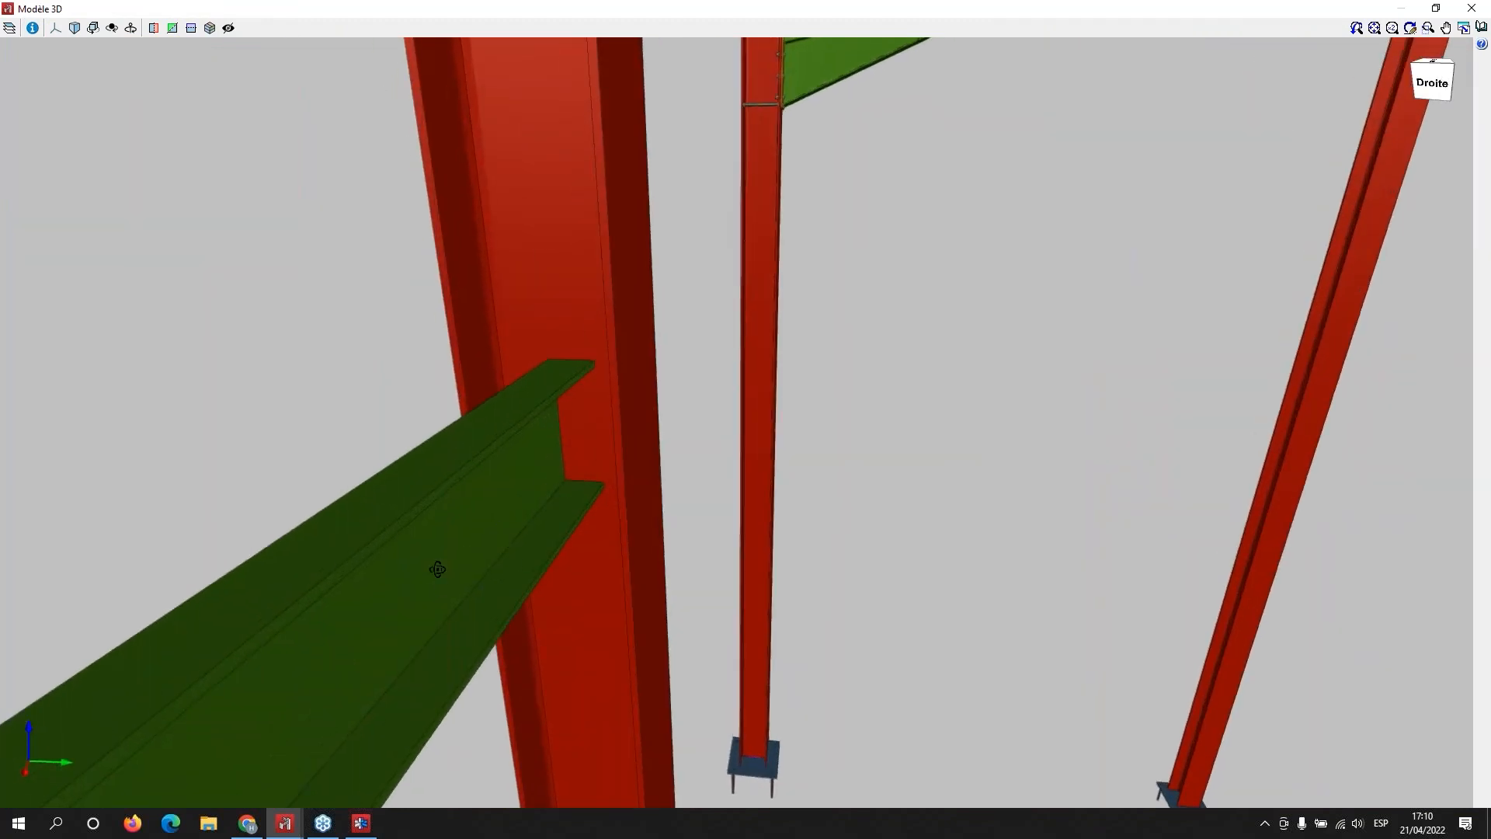
pyautogui.moveTo(437, 569); pyautogui.dragTo(497, 440)
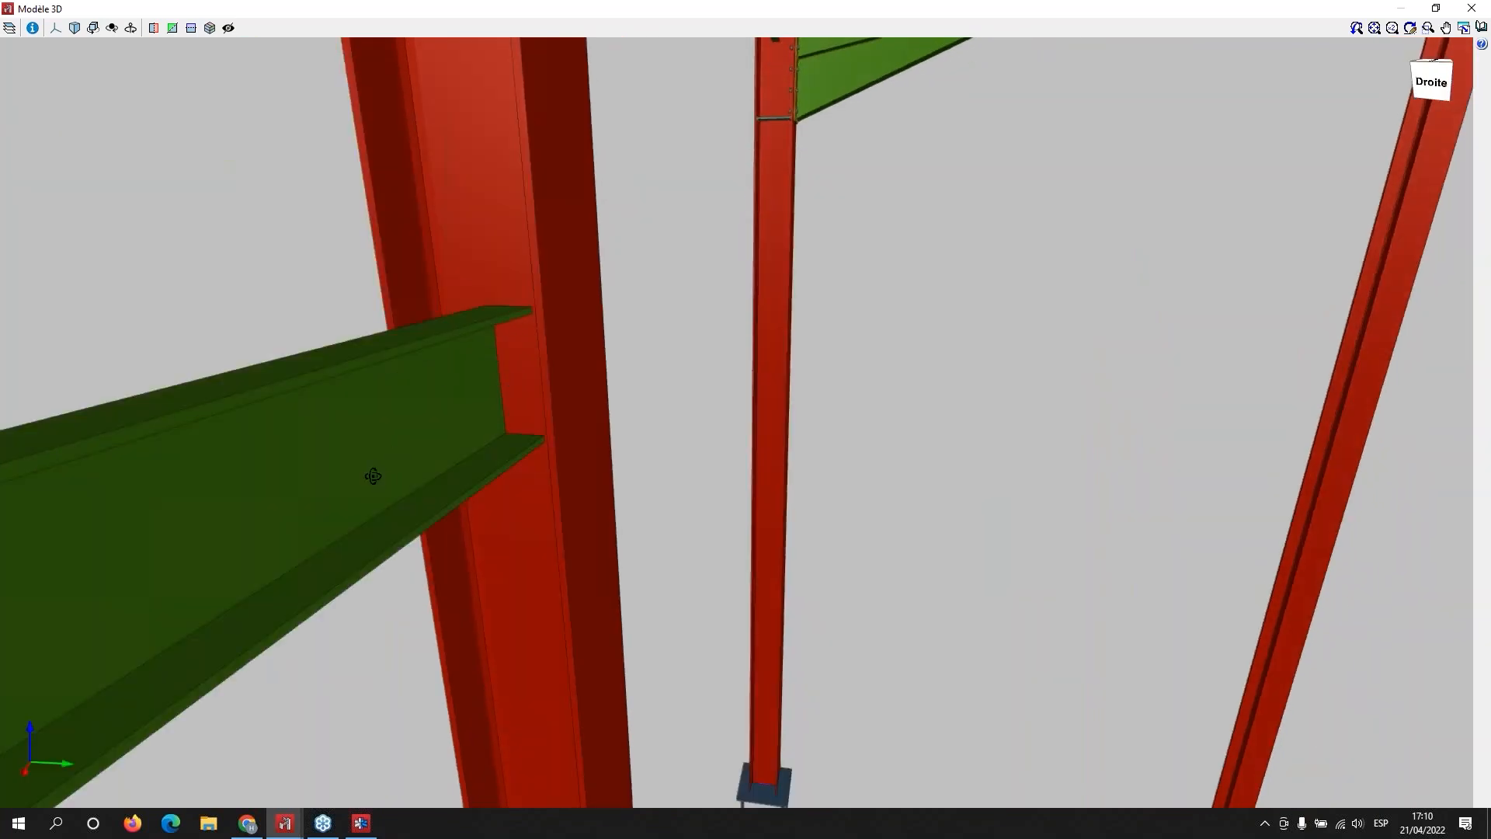
pyautogui.moveTo(442, 492); pyautogui.dragTo(566, 510)
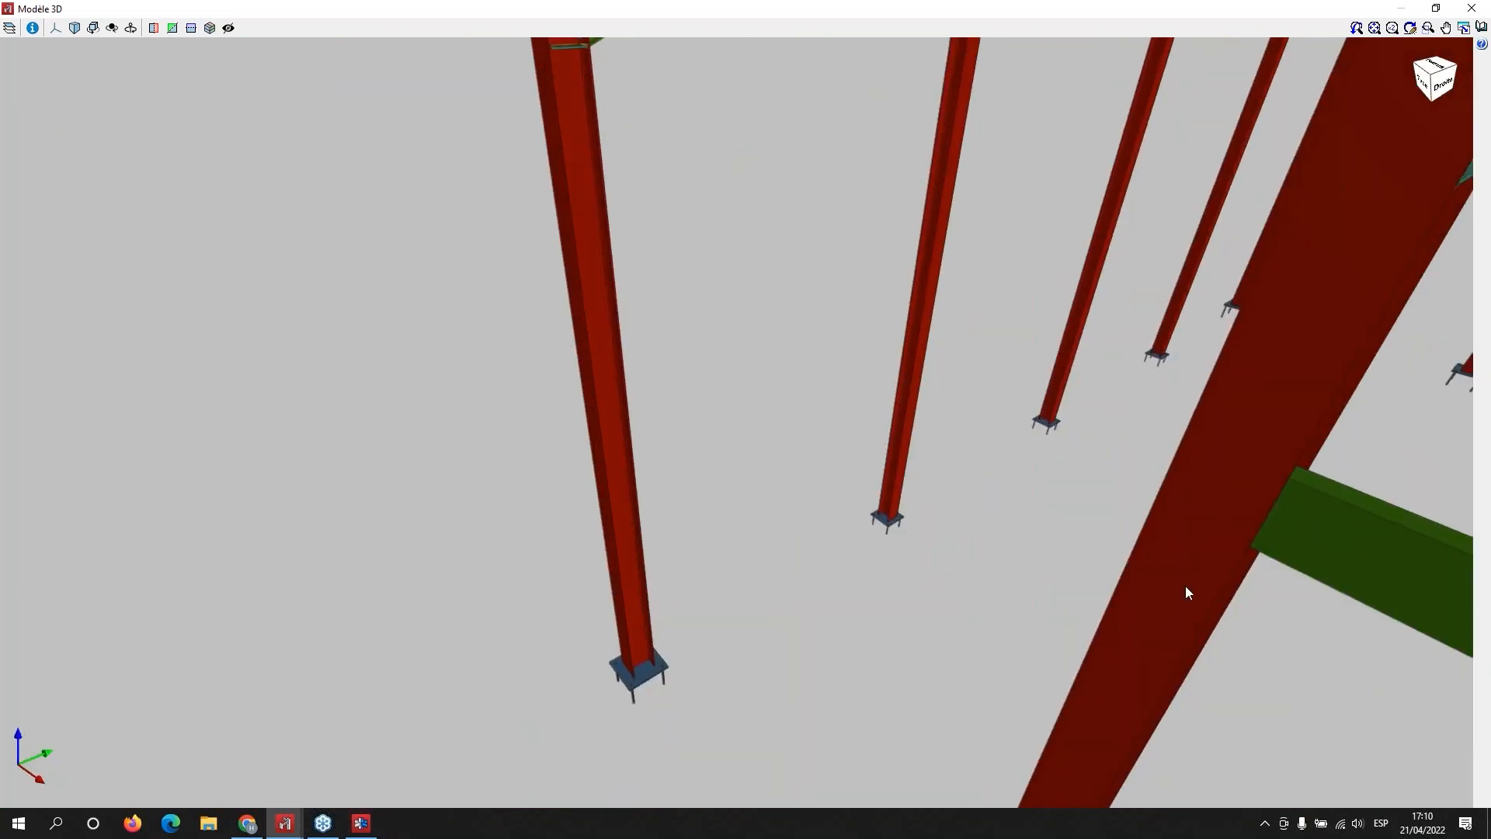
pyautogui.moveTo(1185, 586); pyautogui.dragTo(722, 462, button='middle')
pyautogui.scroll(-3, 730, 461)
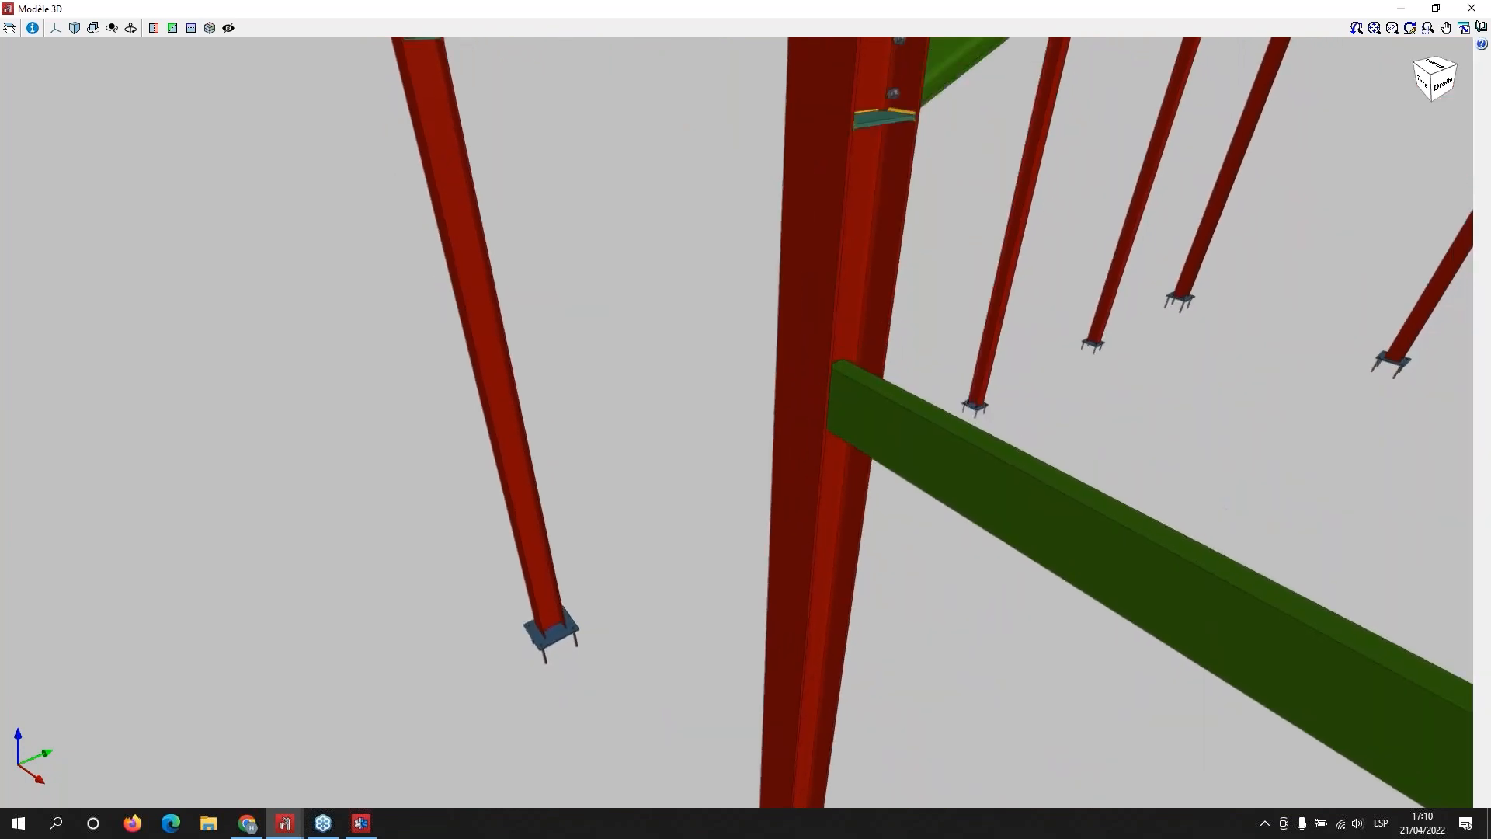
pyautogui.scroll(-1, 1205, 673)
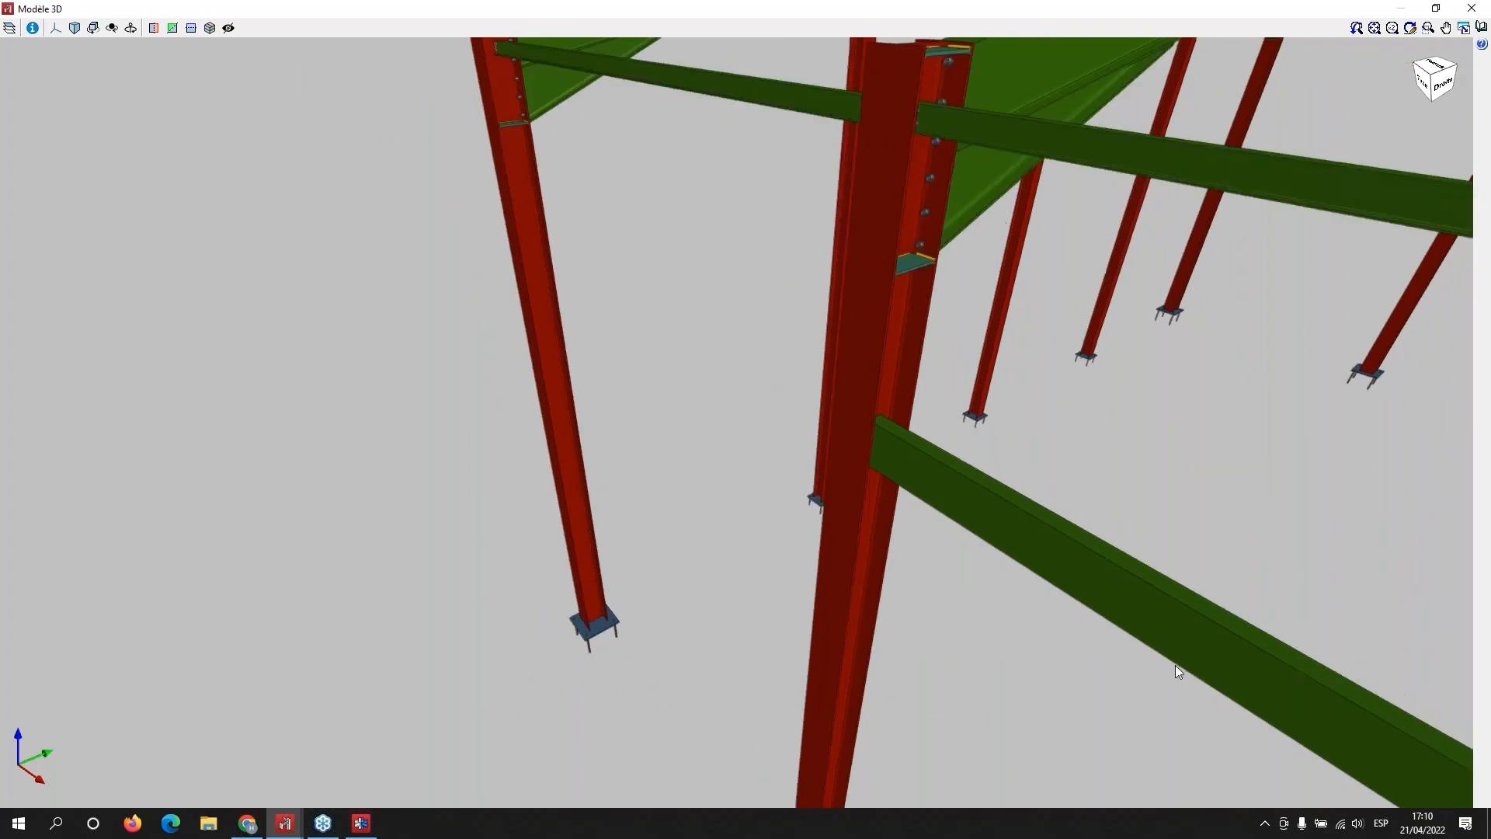
# Step: View the intermediate beam's joint within the surrounding frames from farther back, and close the 3D model view
pyautogui.moveTo(1144, 655); pyautogui.dragTo(1077, 625, button='middle')
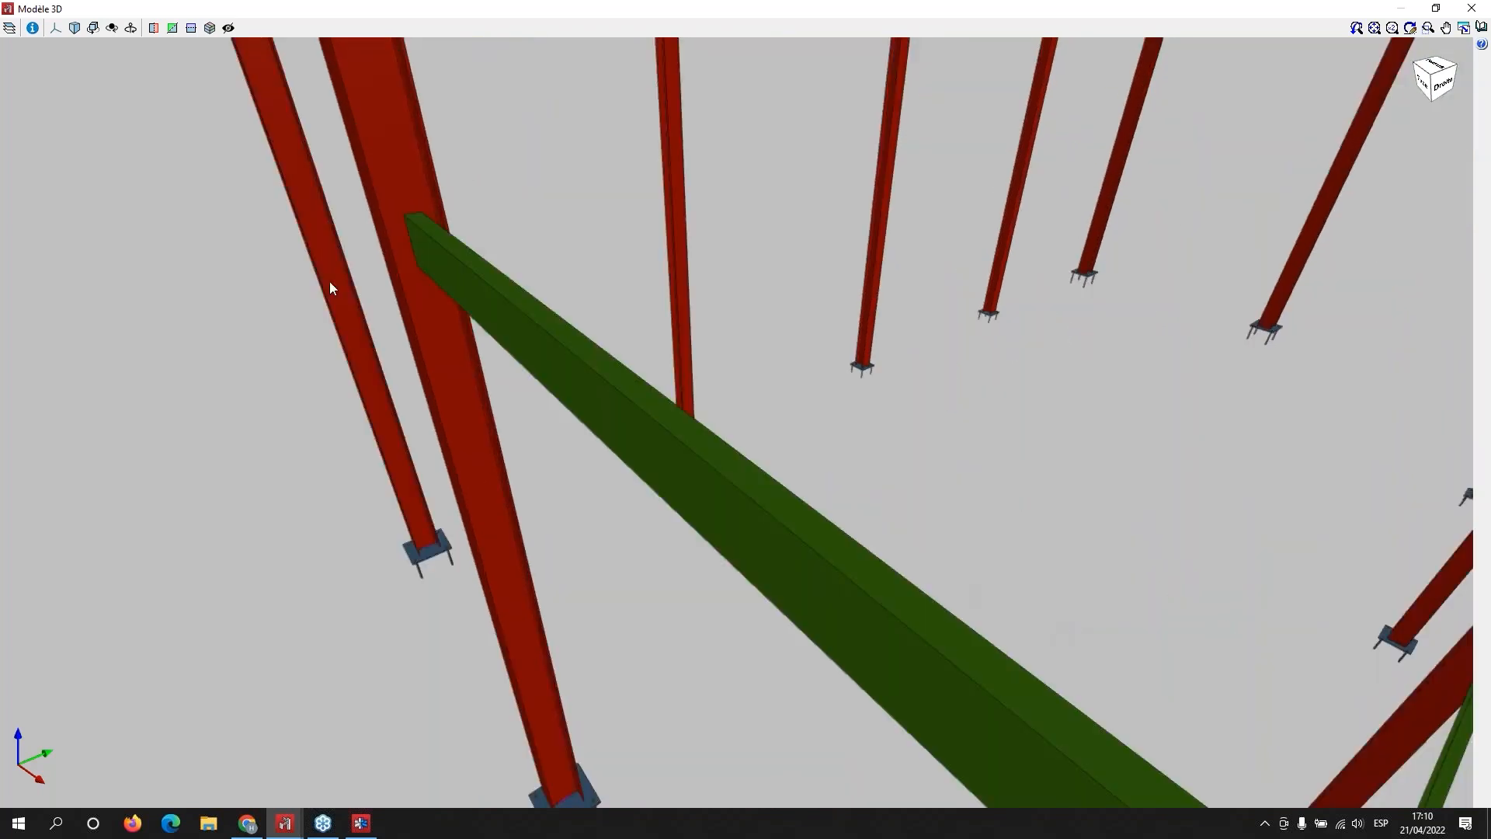
pyautogui.moveTo(389, 333); pyautogui.dragTo(469, 356, button='middle')
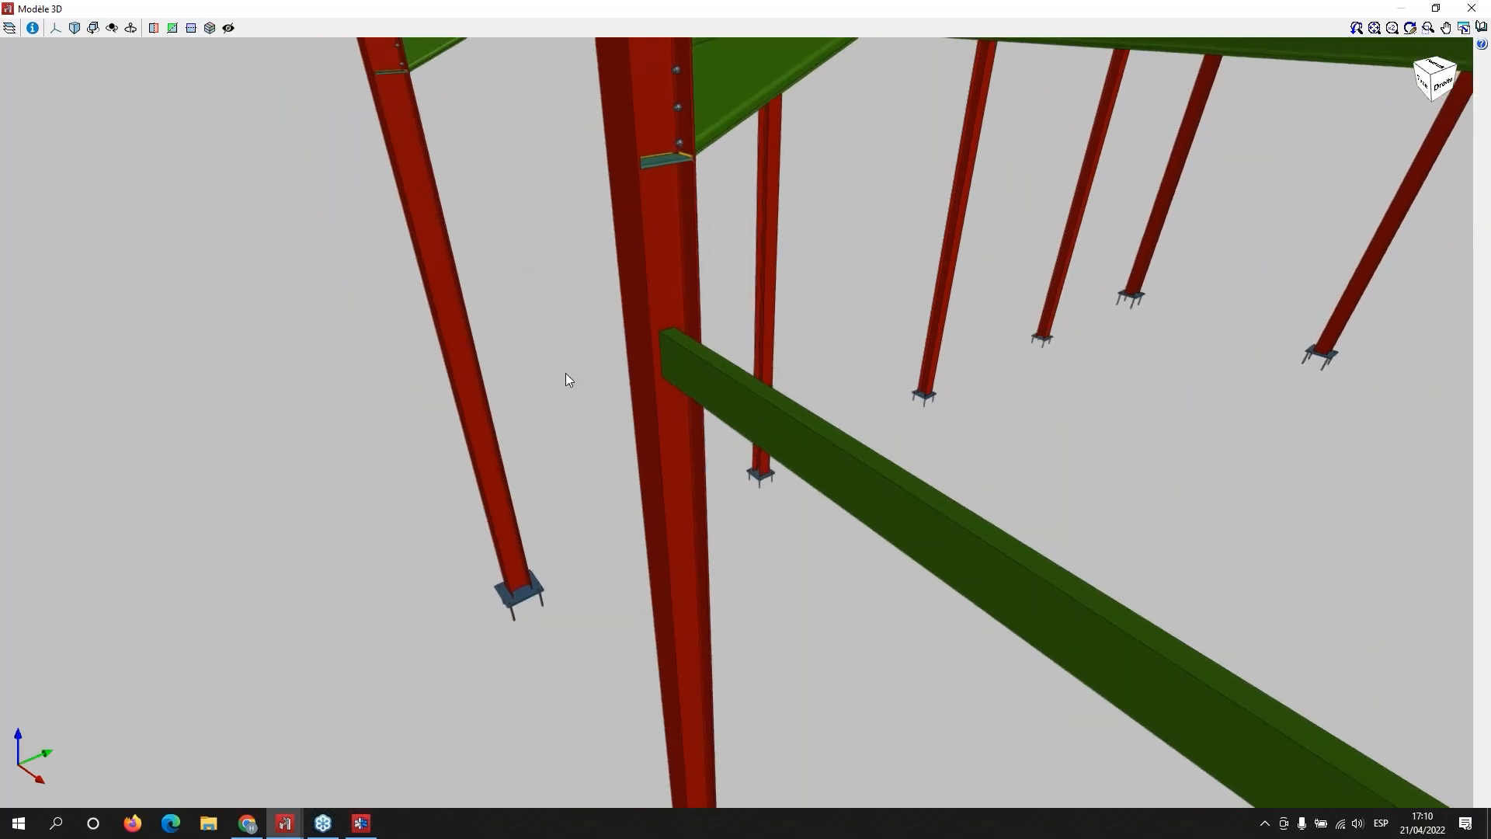
pyautogui.scroll(-4, 762, 411)
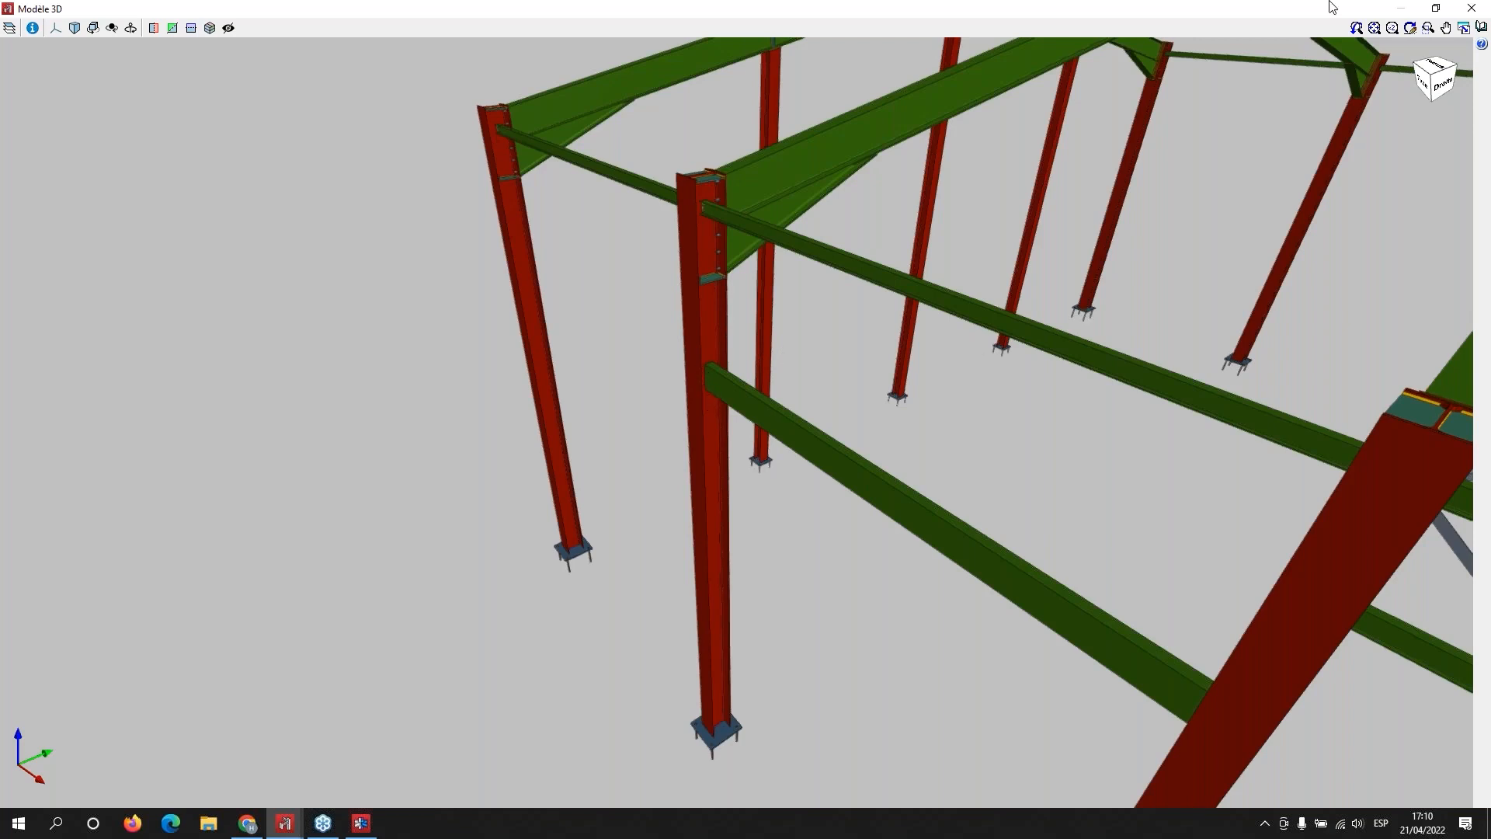
pyautogui.click(1478, 5)
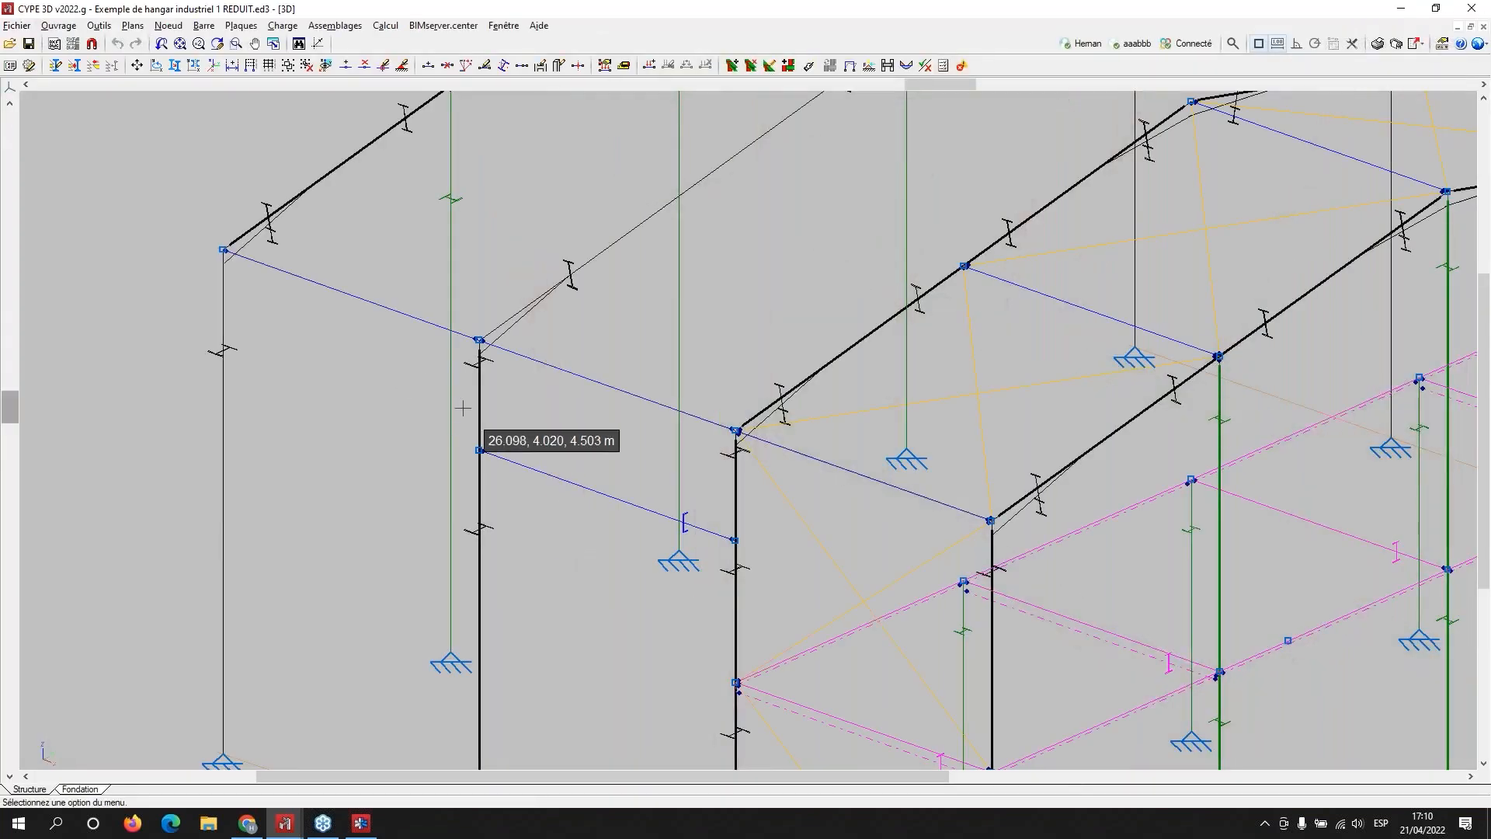
# Step: Unlink the hangar model from its current BIMserver.center project
pyautogui.scroll(-3, 464, 406)
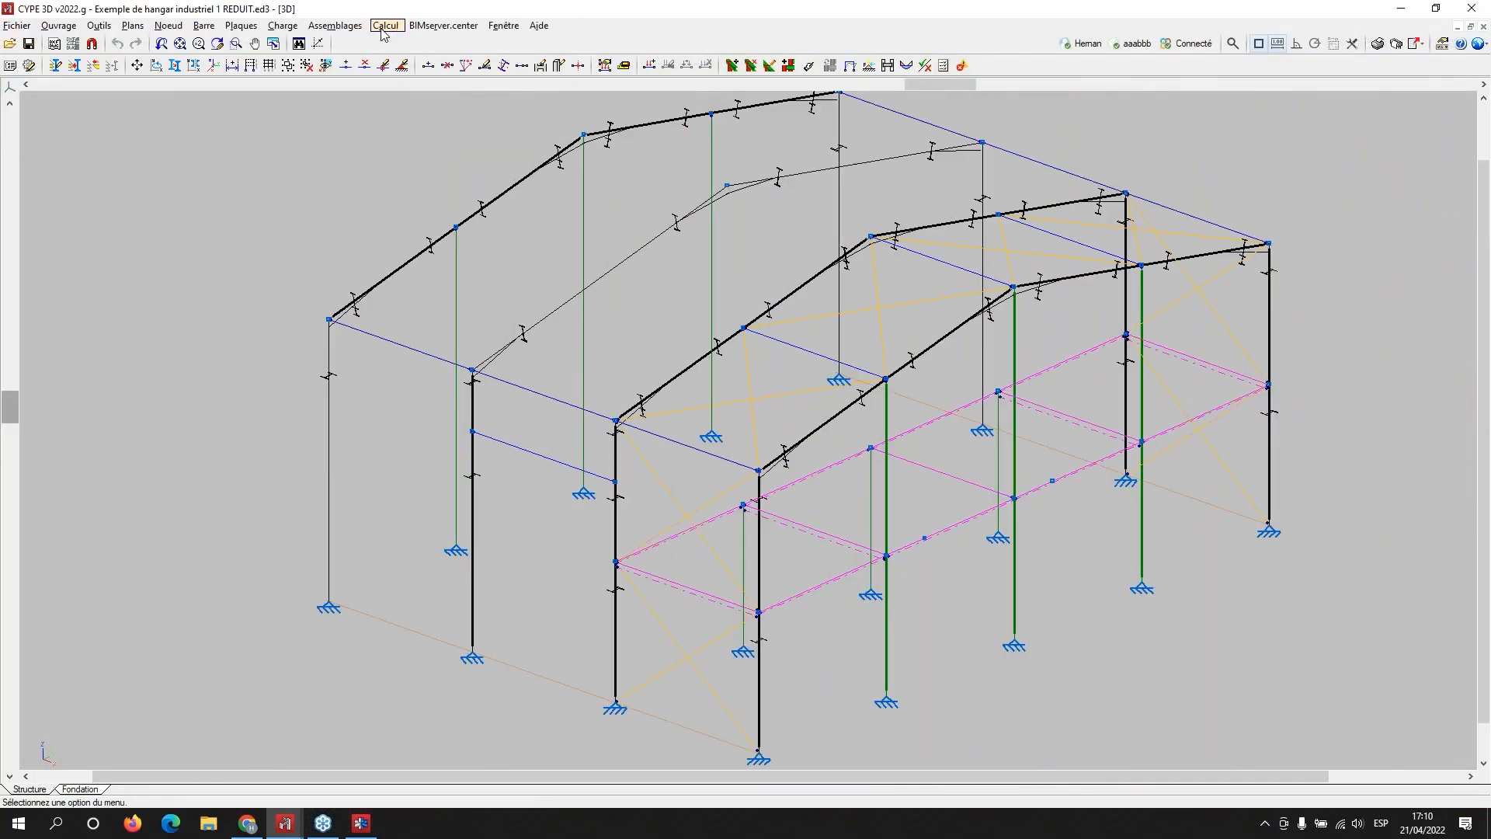
pyautogui.click(435, 28)
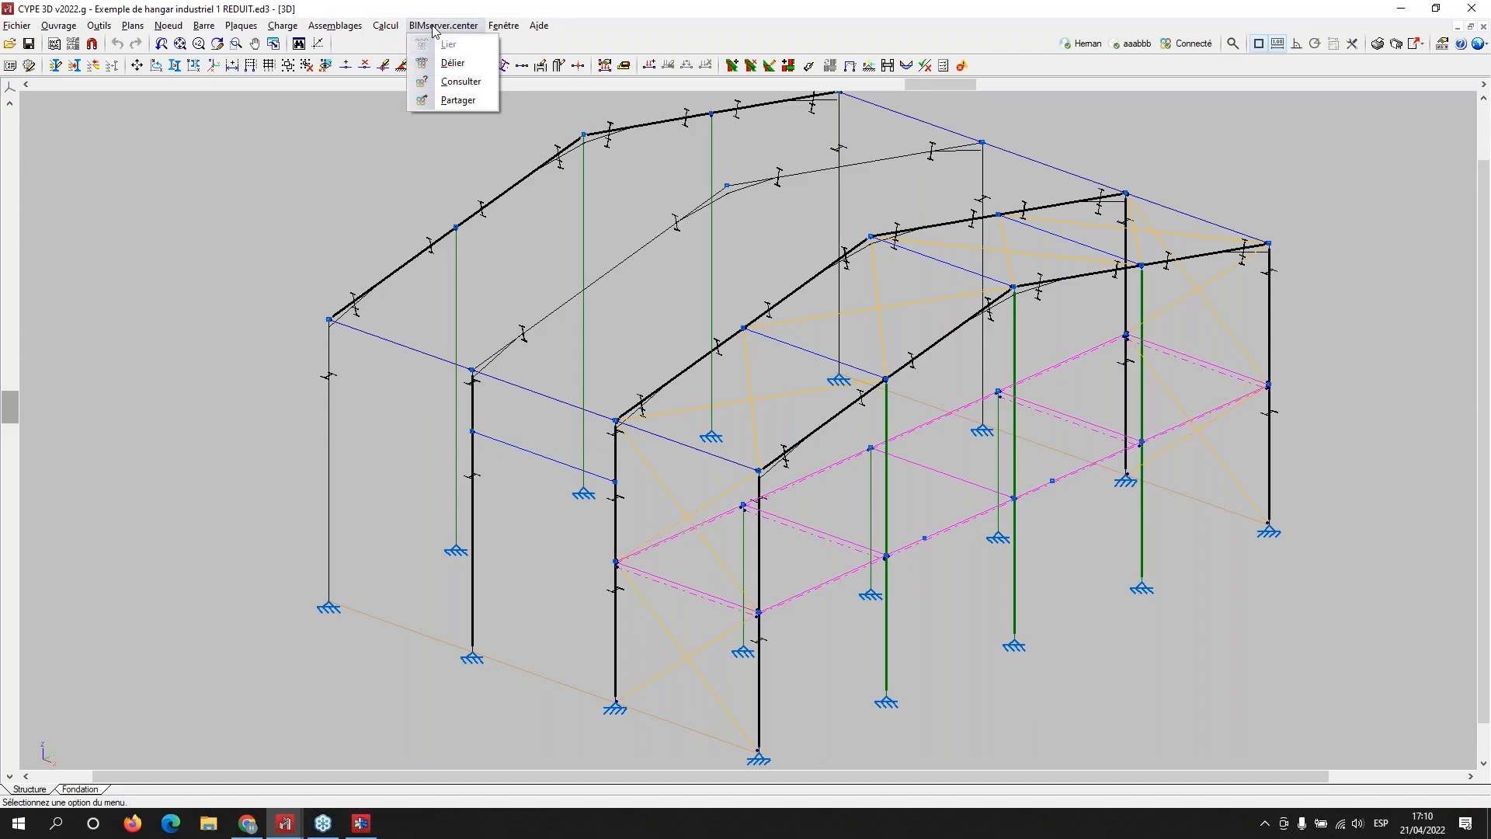
pyautogui.click(433, 69)
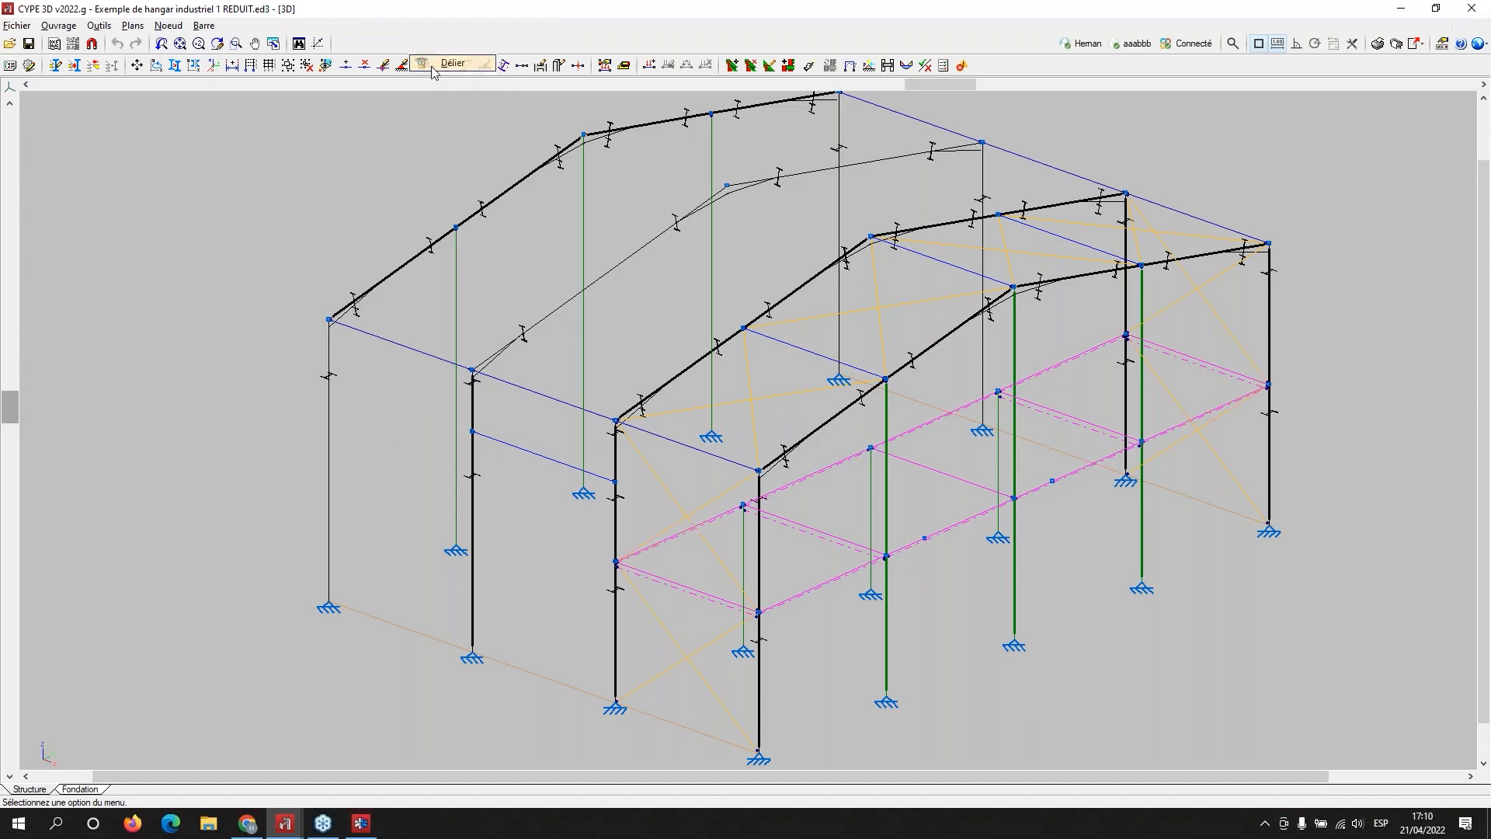
pyautogui.click(644, 444)
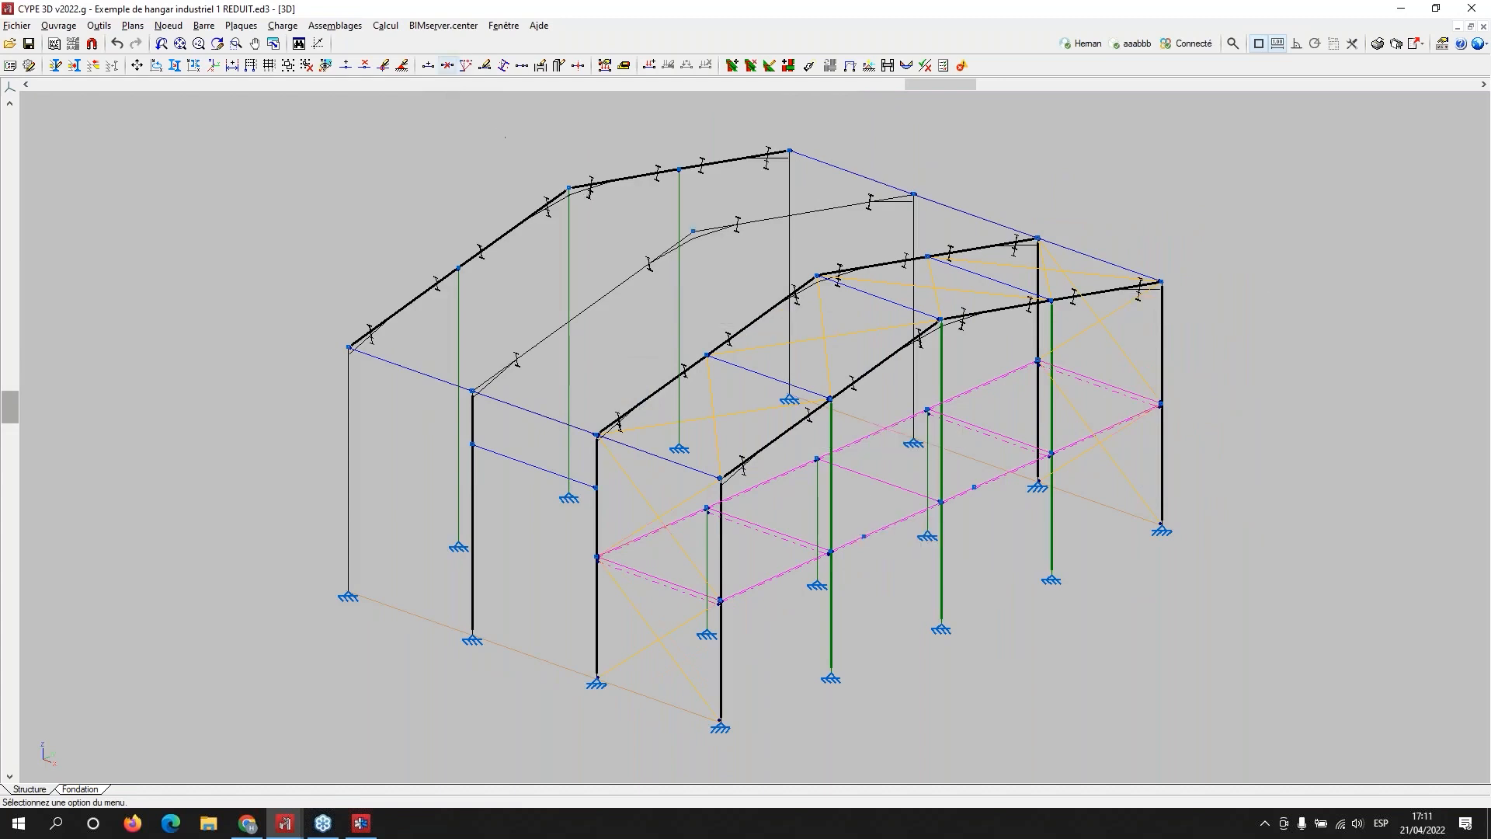
# Step: Start linking the model to BIMserver.center and open the project selection, with the Lier window enlarged and both windows side by side
pyautogui.click(439, 30)
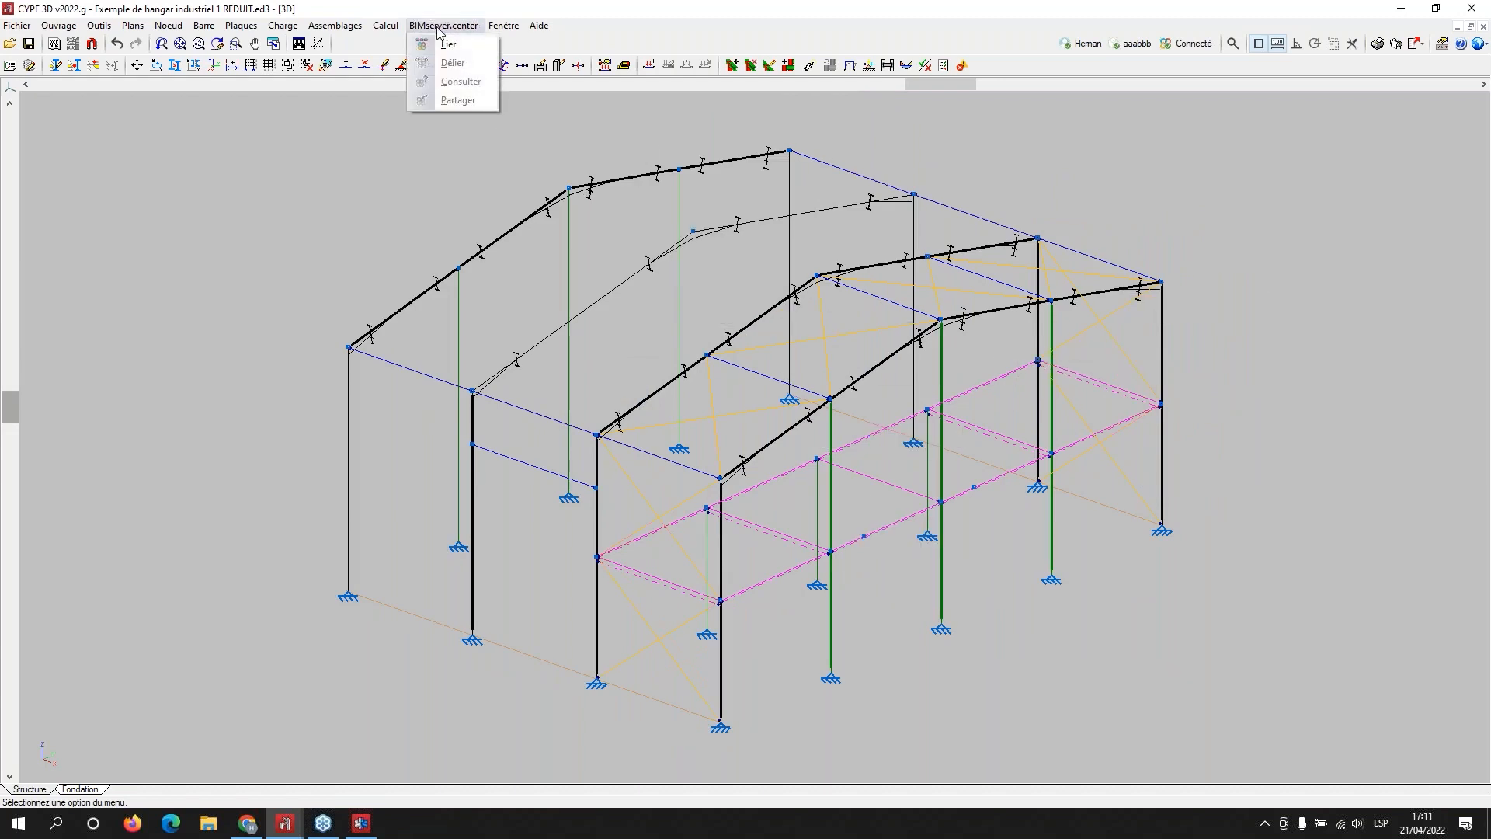
pyautogui.click(448, 43)
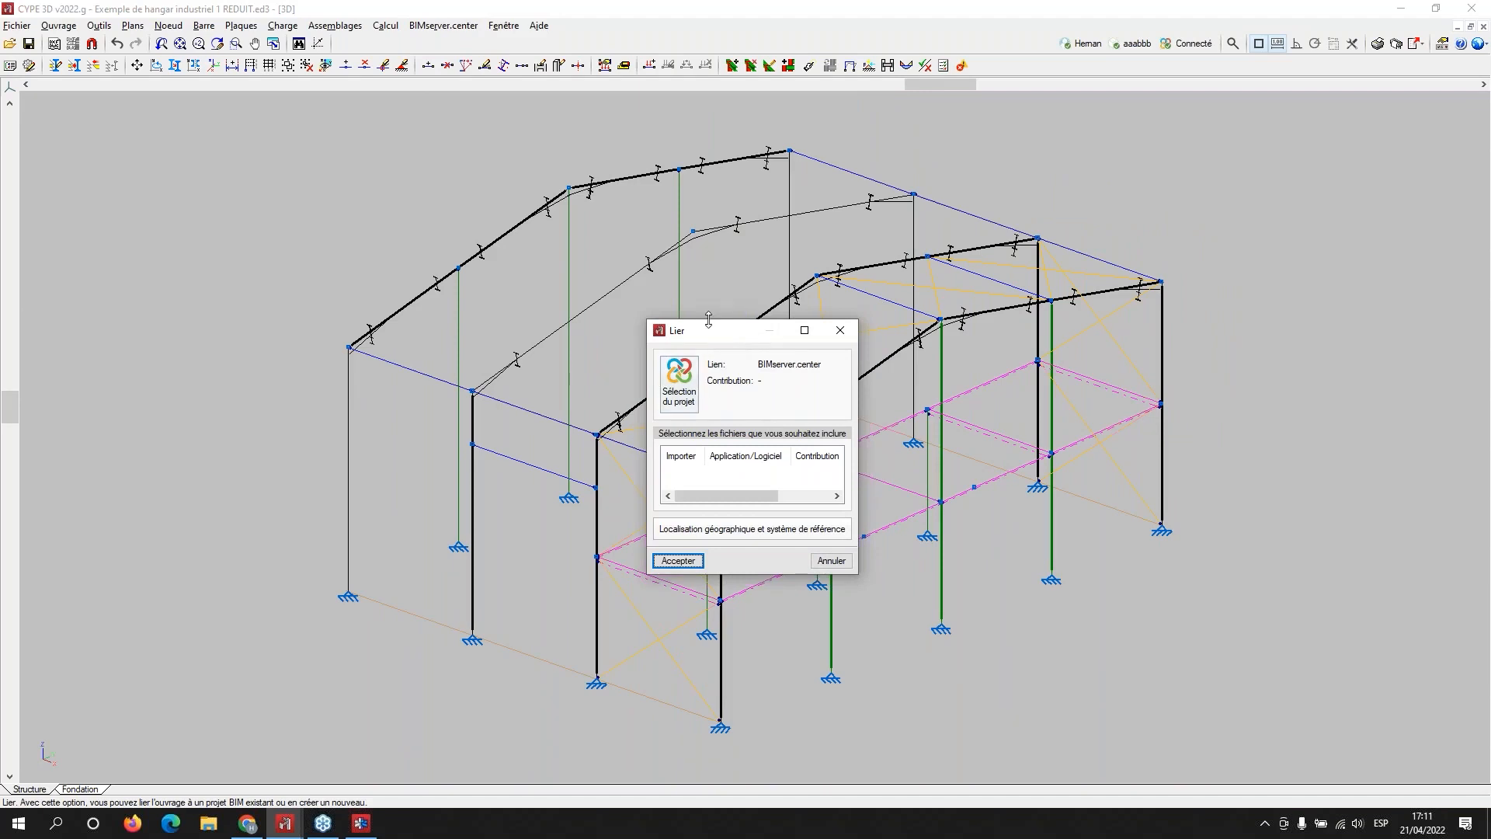
pyautogui.moveTo(708, 320); pyautogui.dragTo(720, 157)
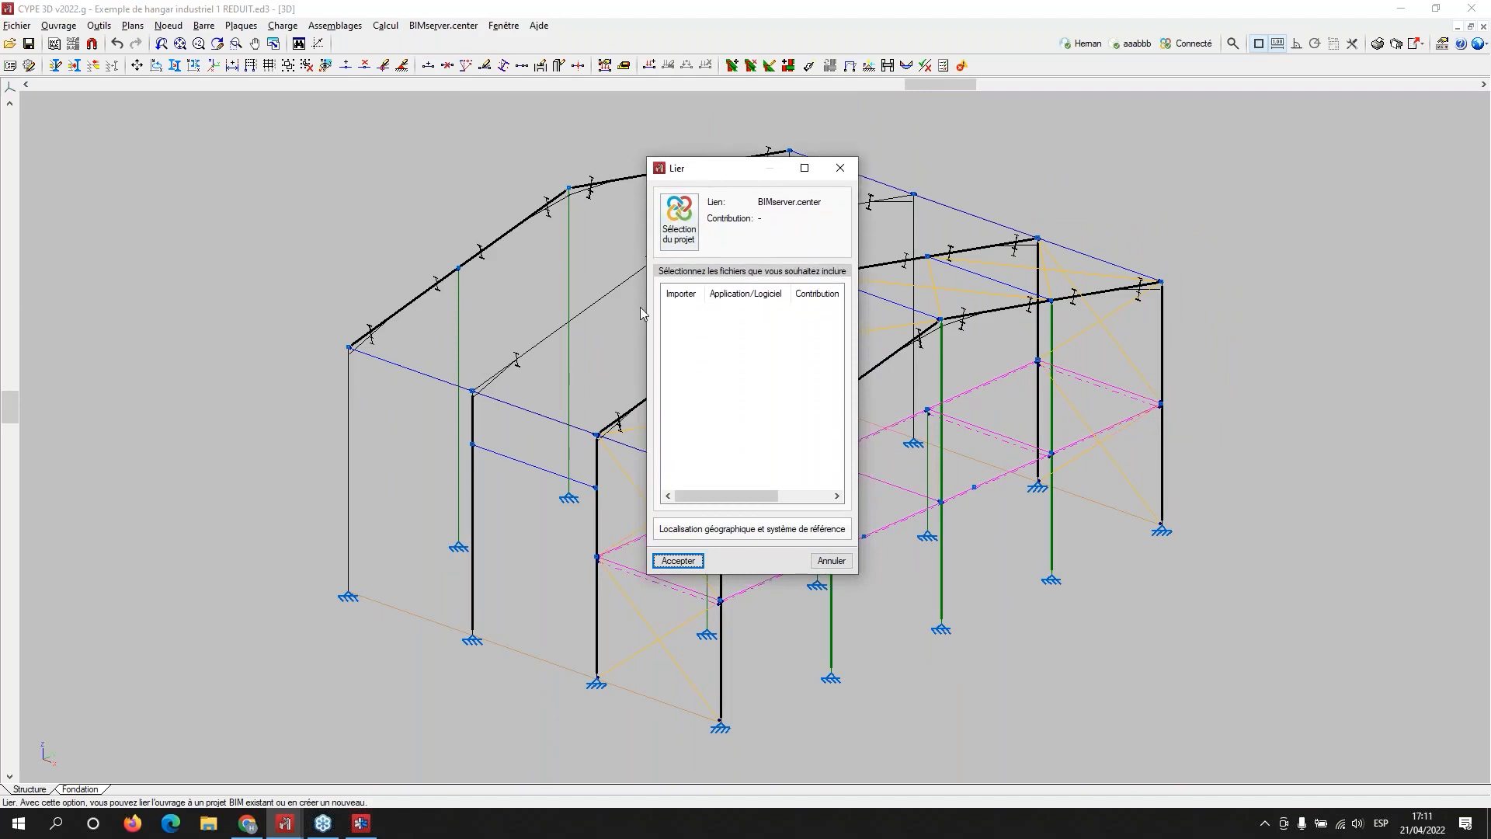
pyautogui.moveTo(651, 309); pyautogui.dragTo(436, 291)
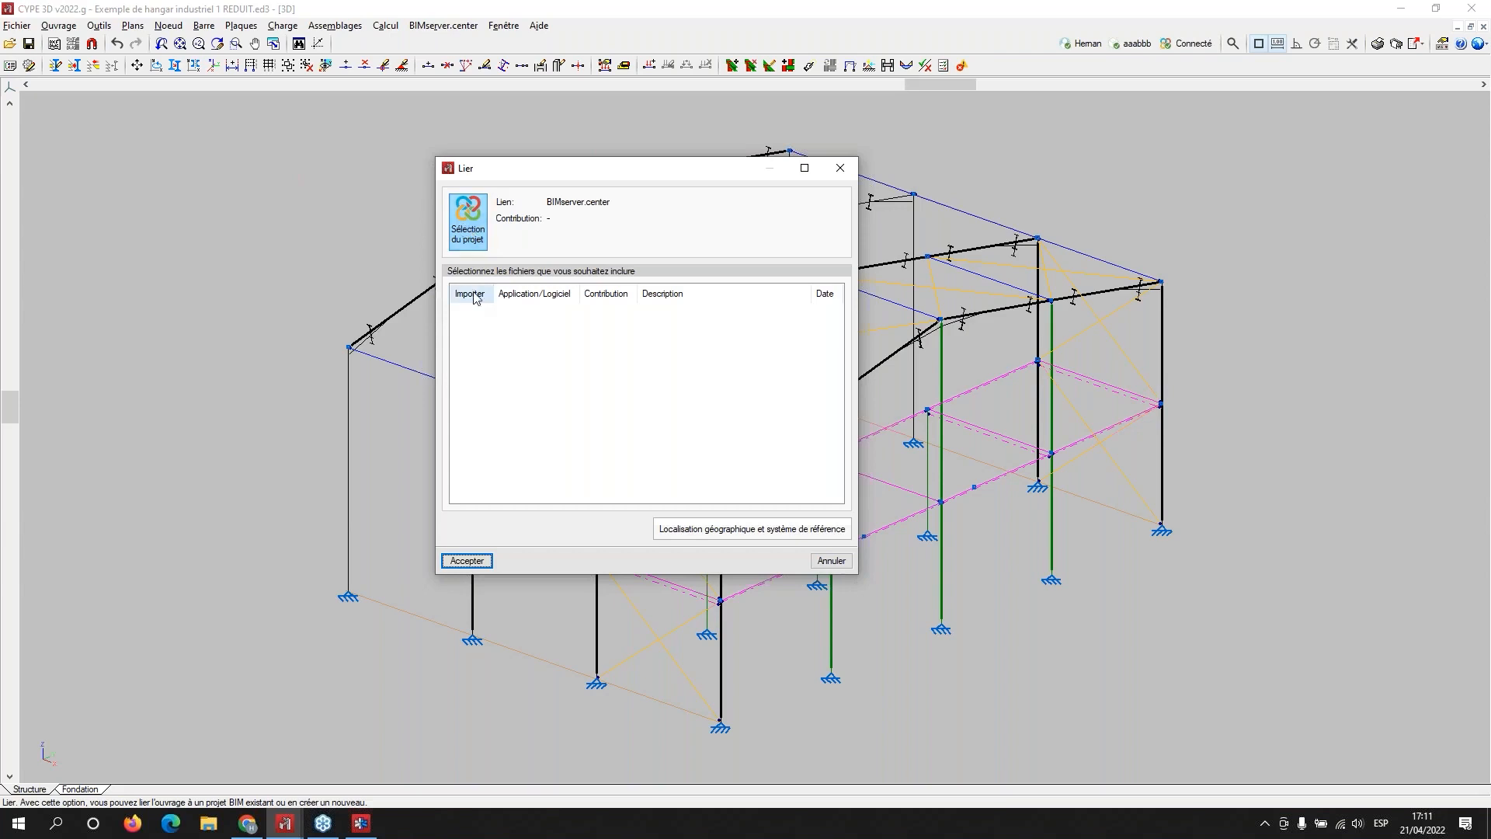
pyautogui.click(468, 224)
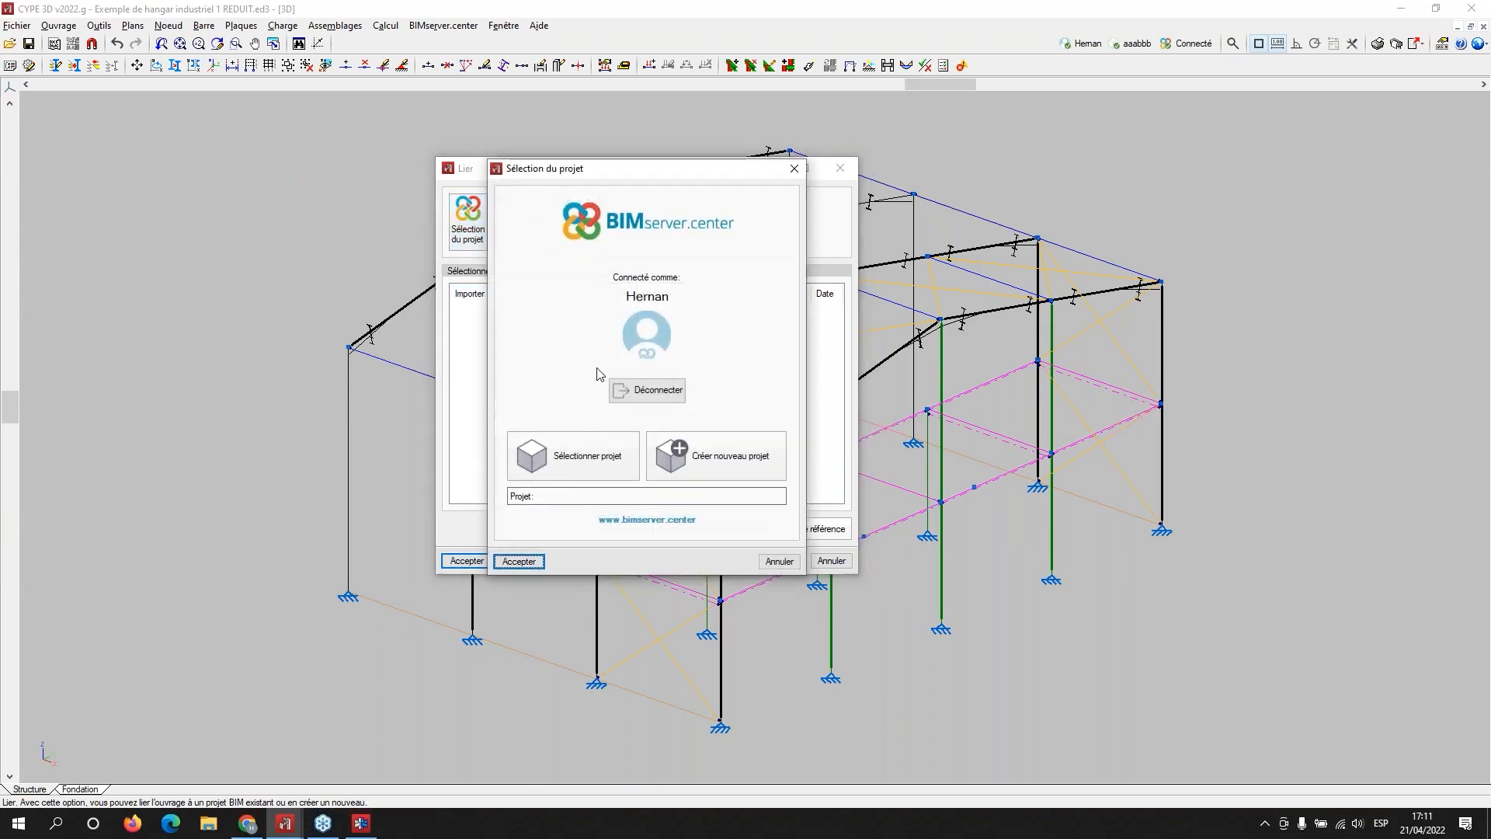
pyautogui.moveTo(669, 176); pyautogui.dragTo(931, 169)
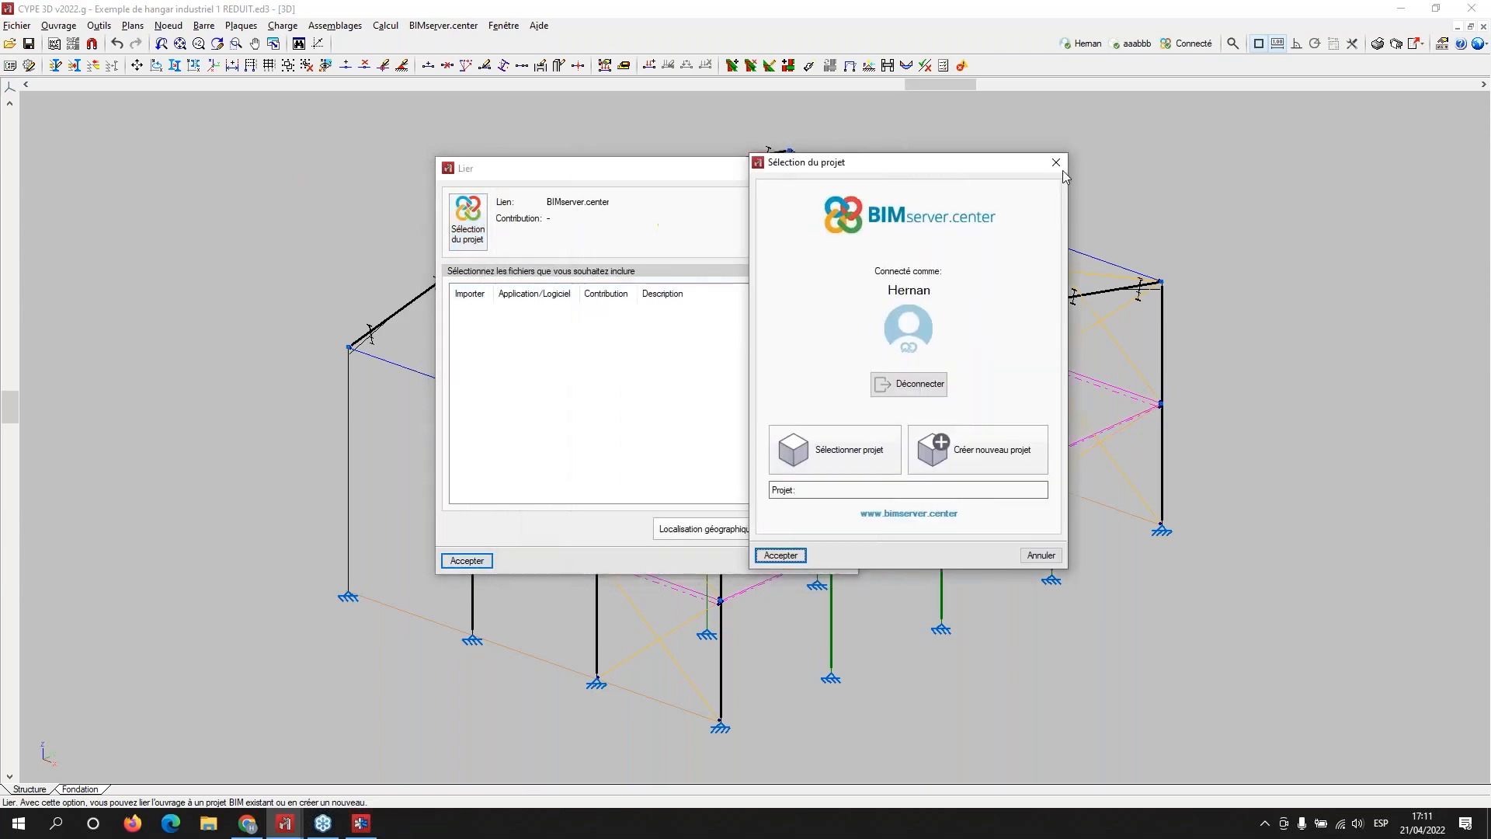
pyautogui.moveTo(1062, 171); pyautogui.dragTo(1113, 177)
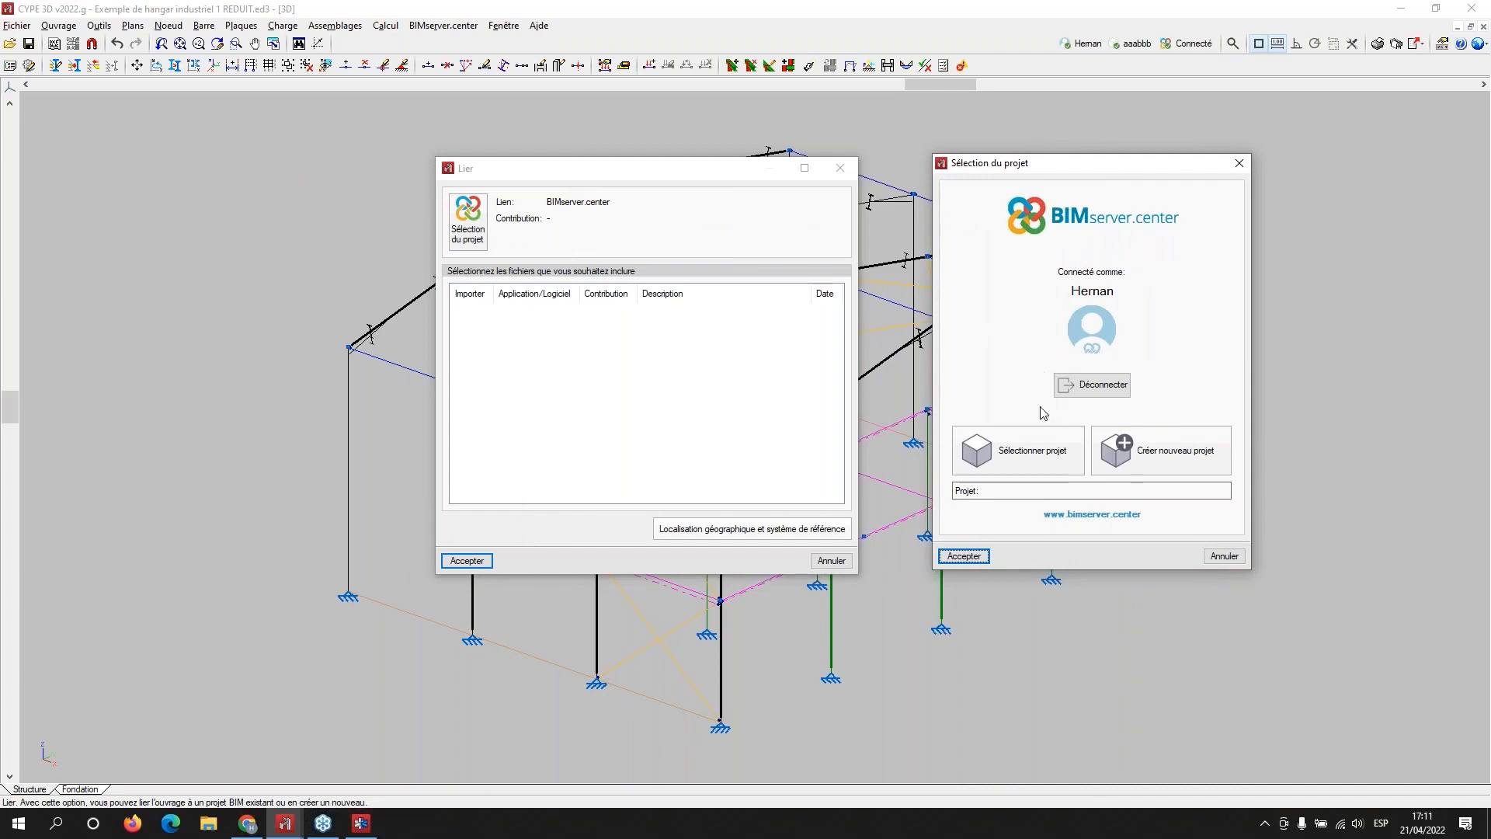
# Step: Define a new BIMserver.center project named 2104, of type Générique (non professionnel), with visibility set to Non visible
pyautogui.click(1139, 458)
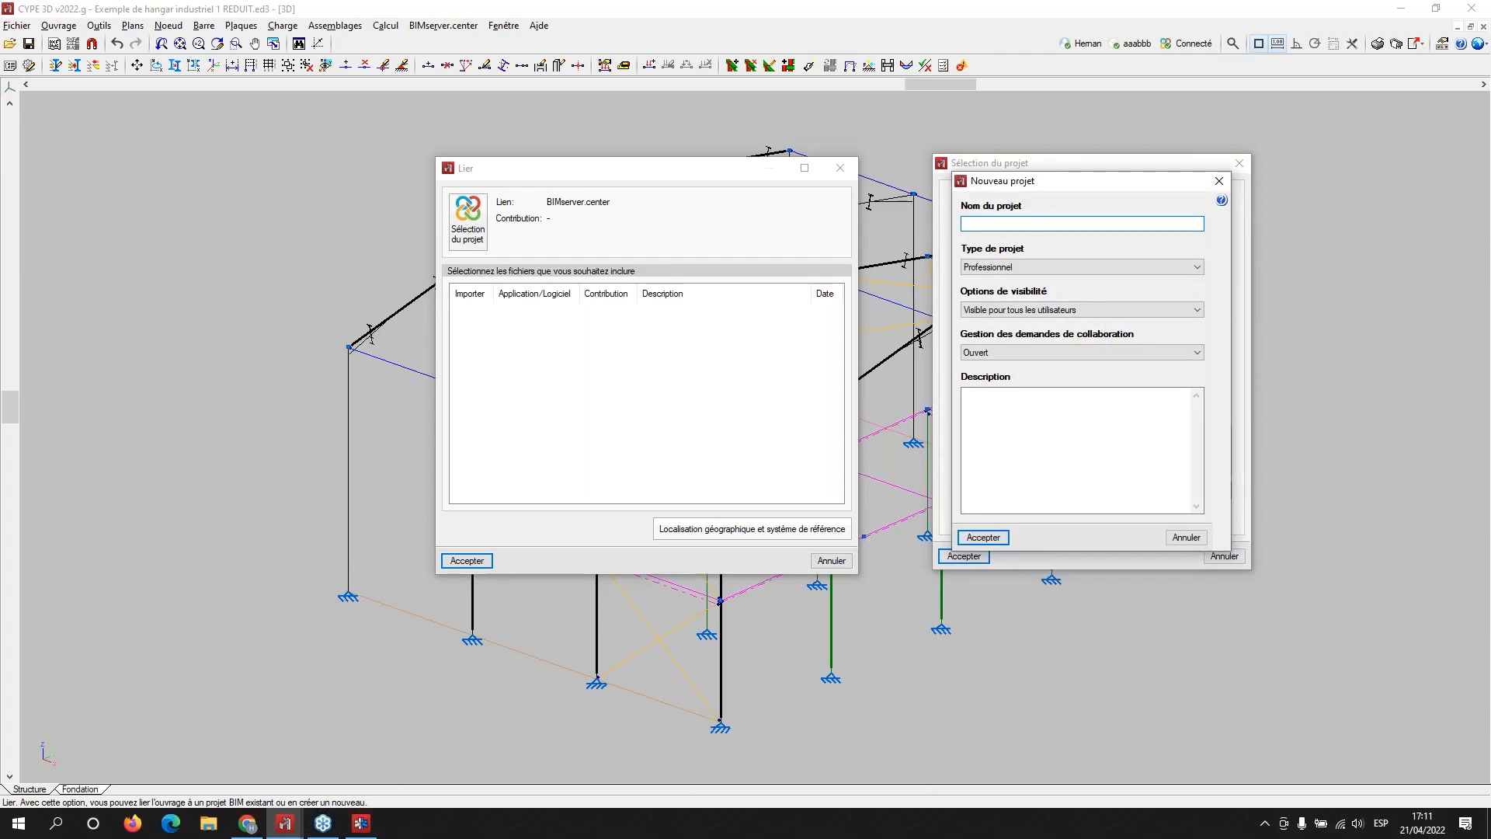
pyautogui.write('04')
pyautogui.click(1005, 267)
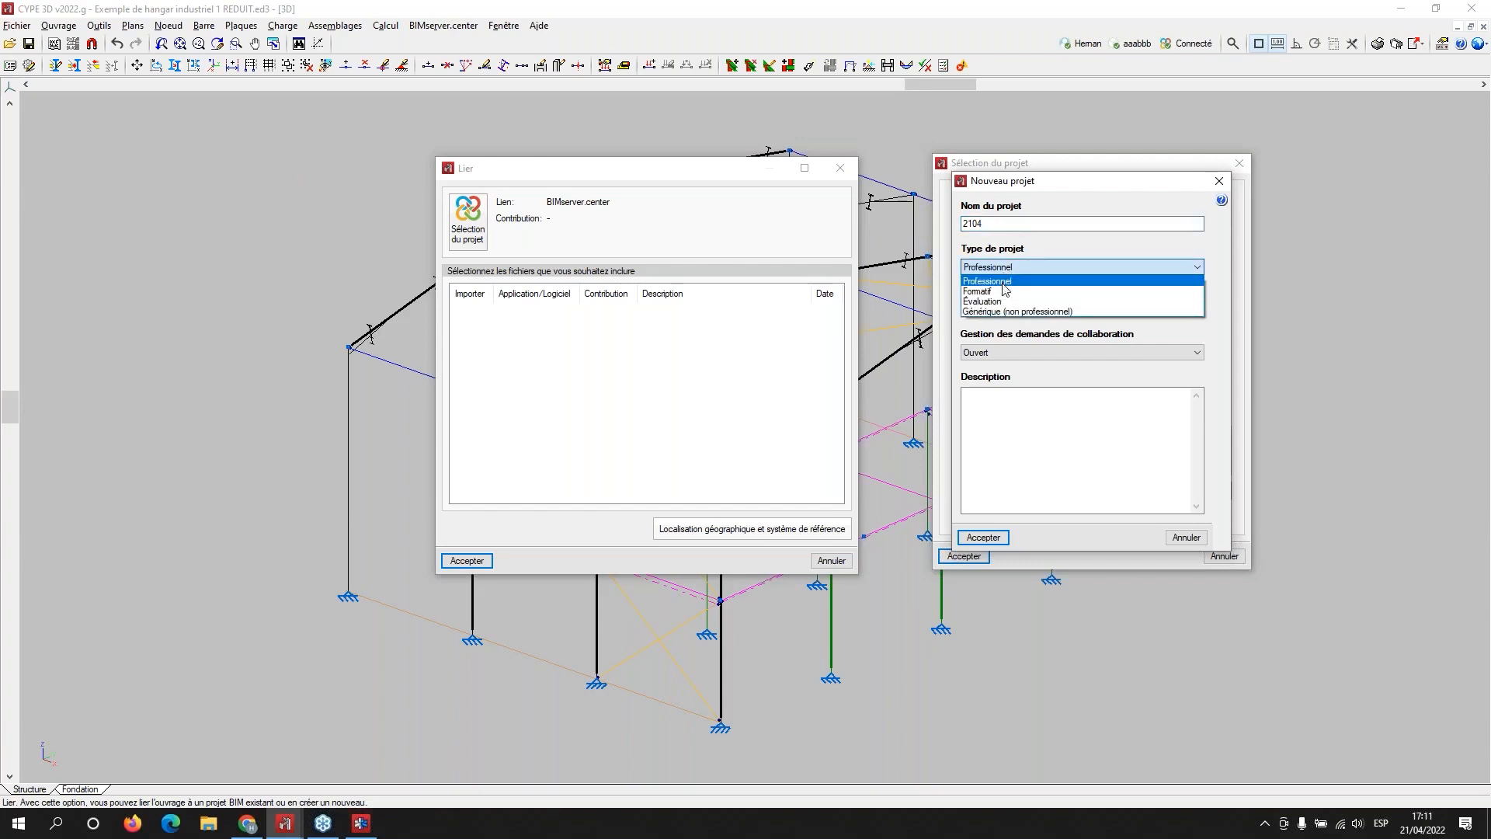
pyautogui.click(1013, 311)
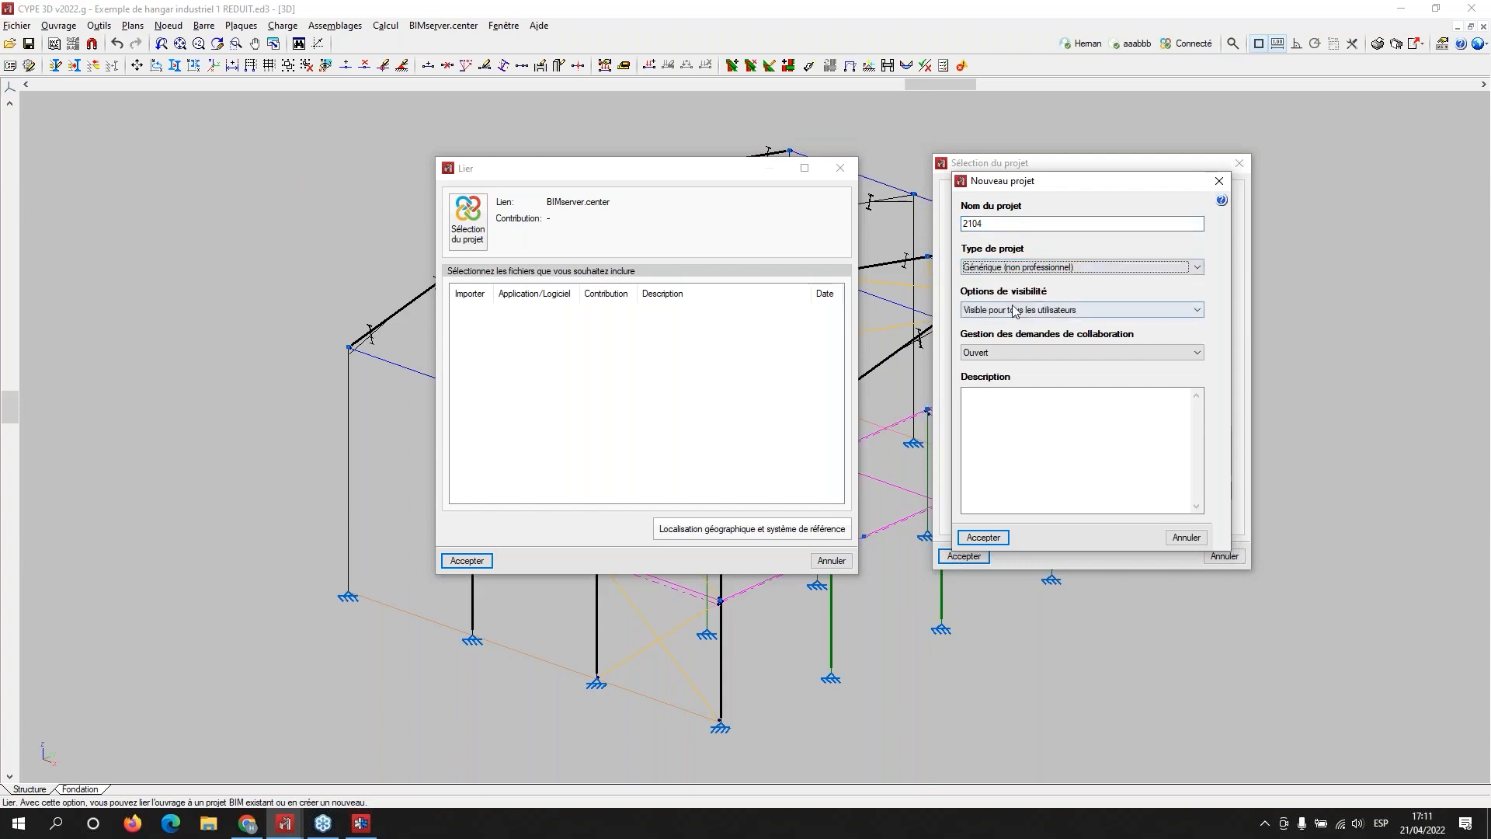
pyautogui.click(1011, 313)
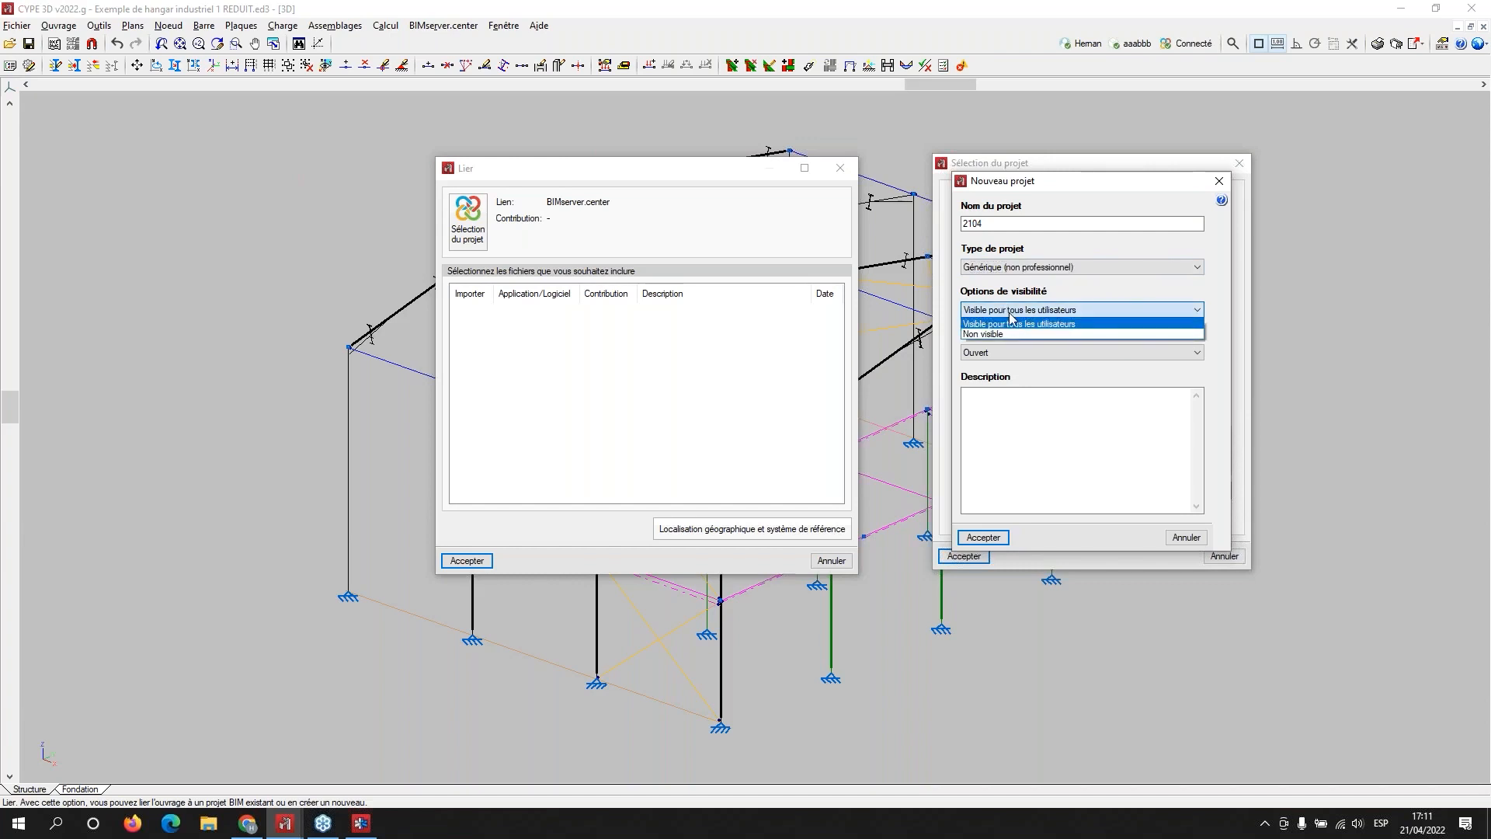
pyautogui.click(1015, 334)
# Step: Set the new project's collaboration requests to Fermé, and link the hangar model to it
pyautogui.click(1027, 351)
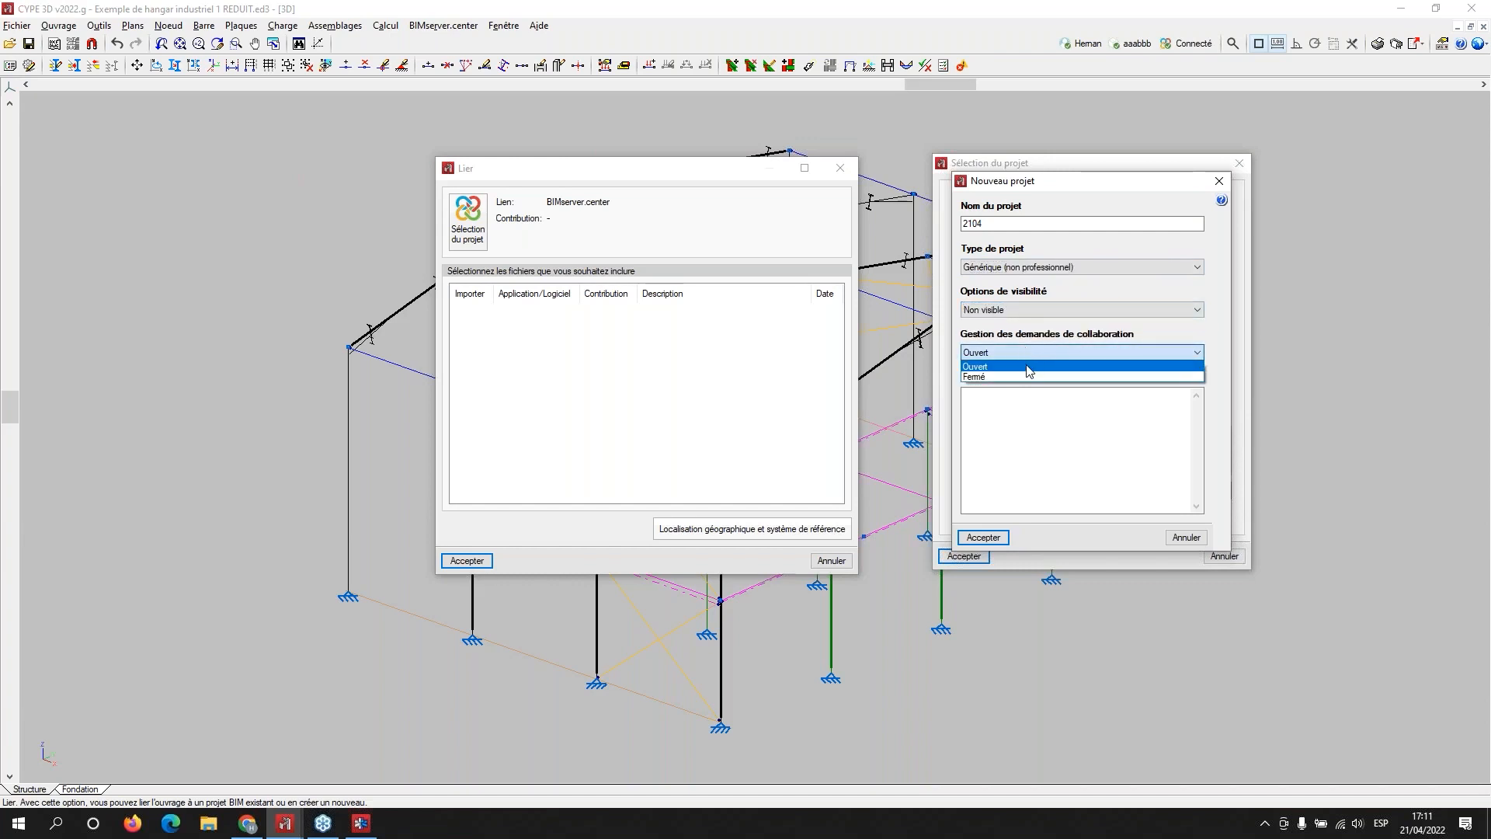
pyautogui.click(1027, 376)
pyautogui.click(991, 537)
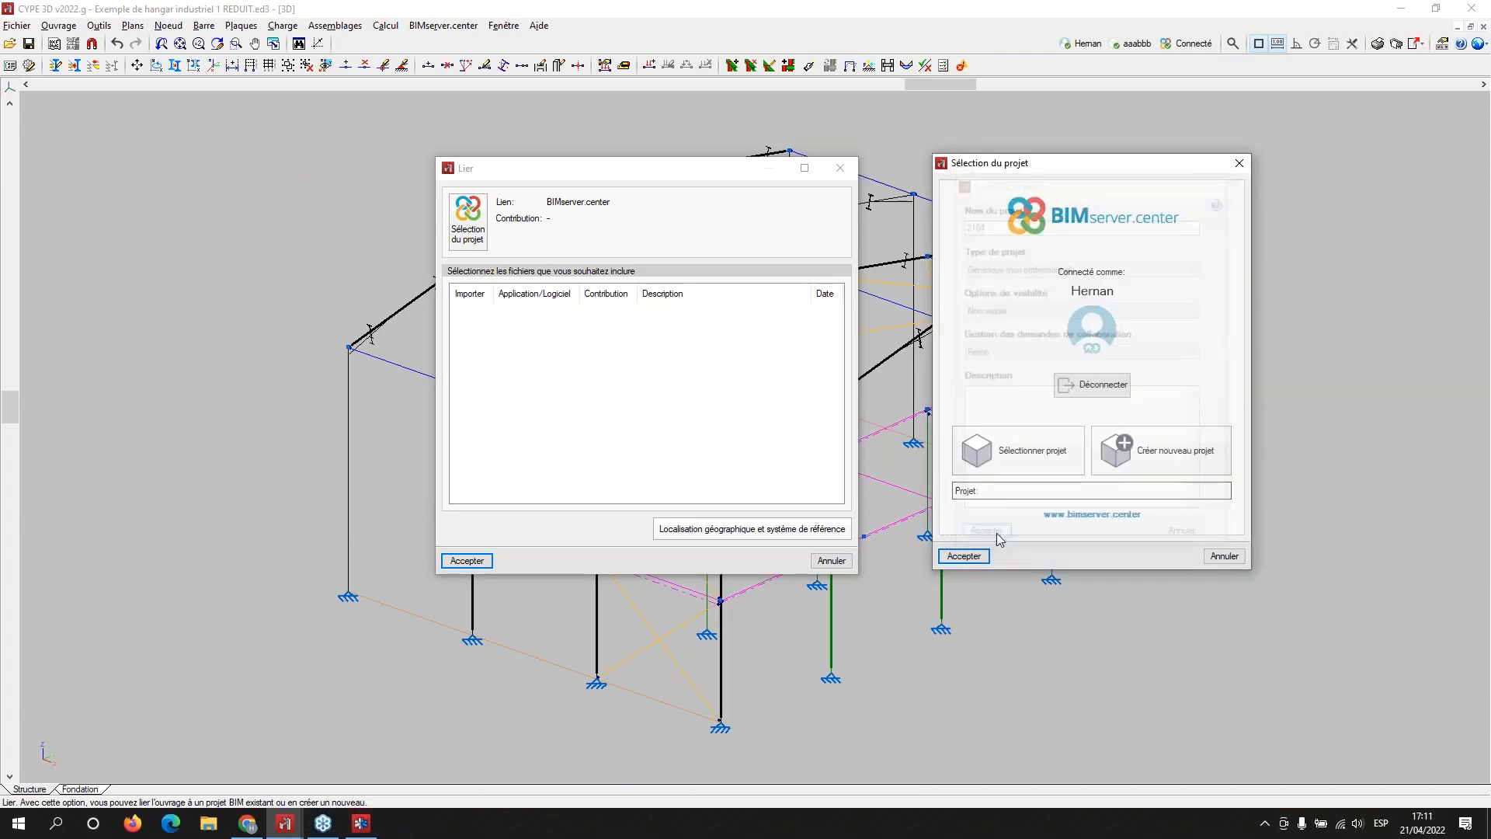
pyautogui.click(963, 556)
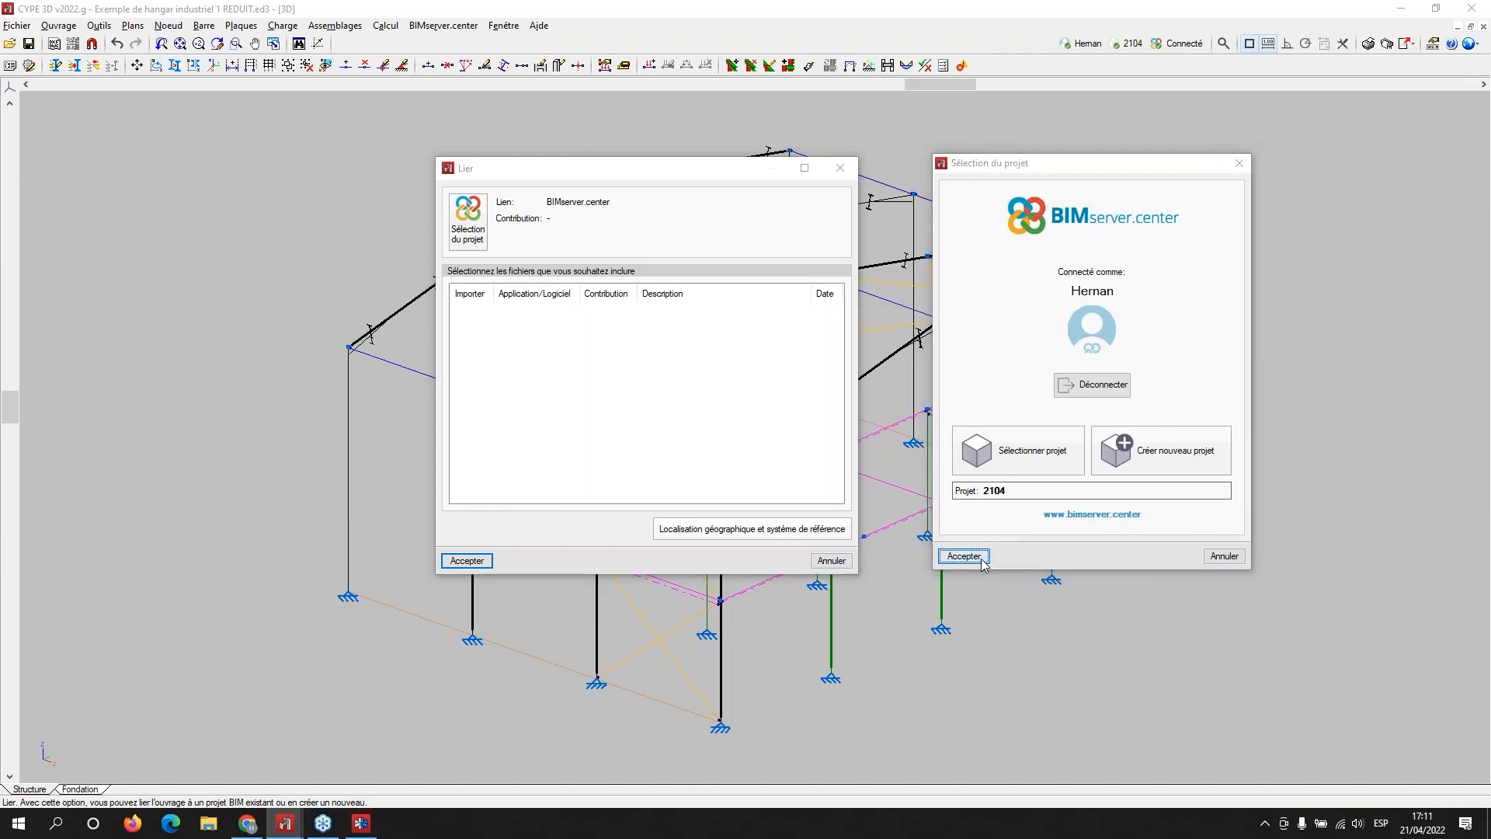
pyautogui.click(468, 560)
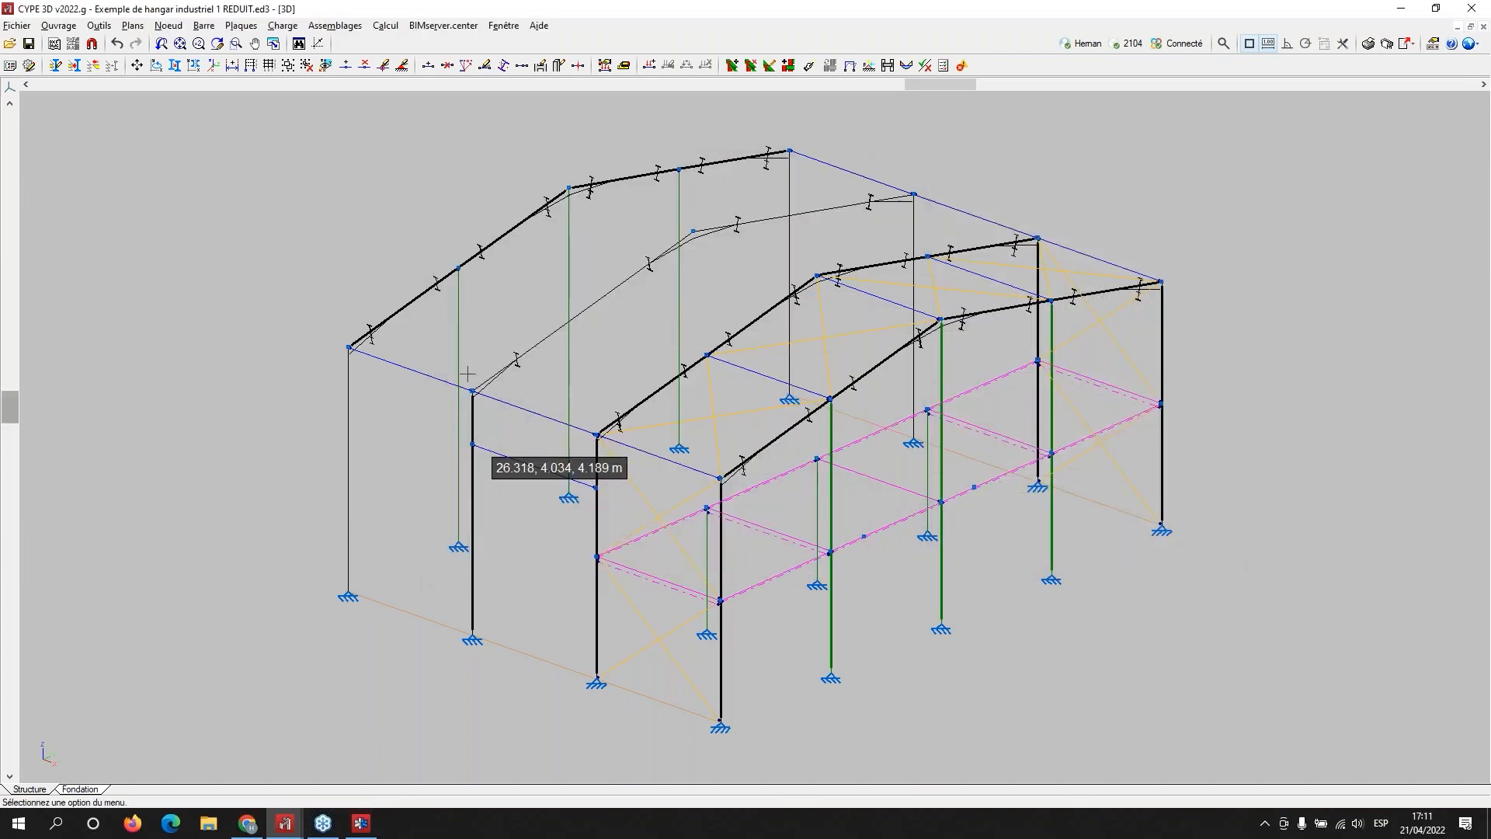
# Step: Share the model with the linked project as the contribution Structure, with the forces exported for the connection design
pyautogui.click(435, 26)
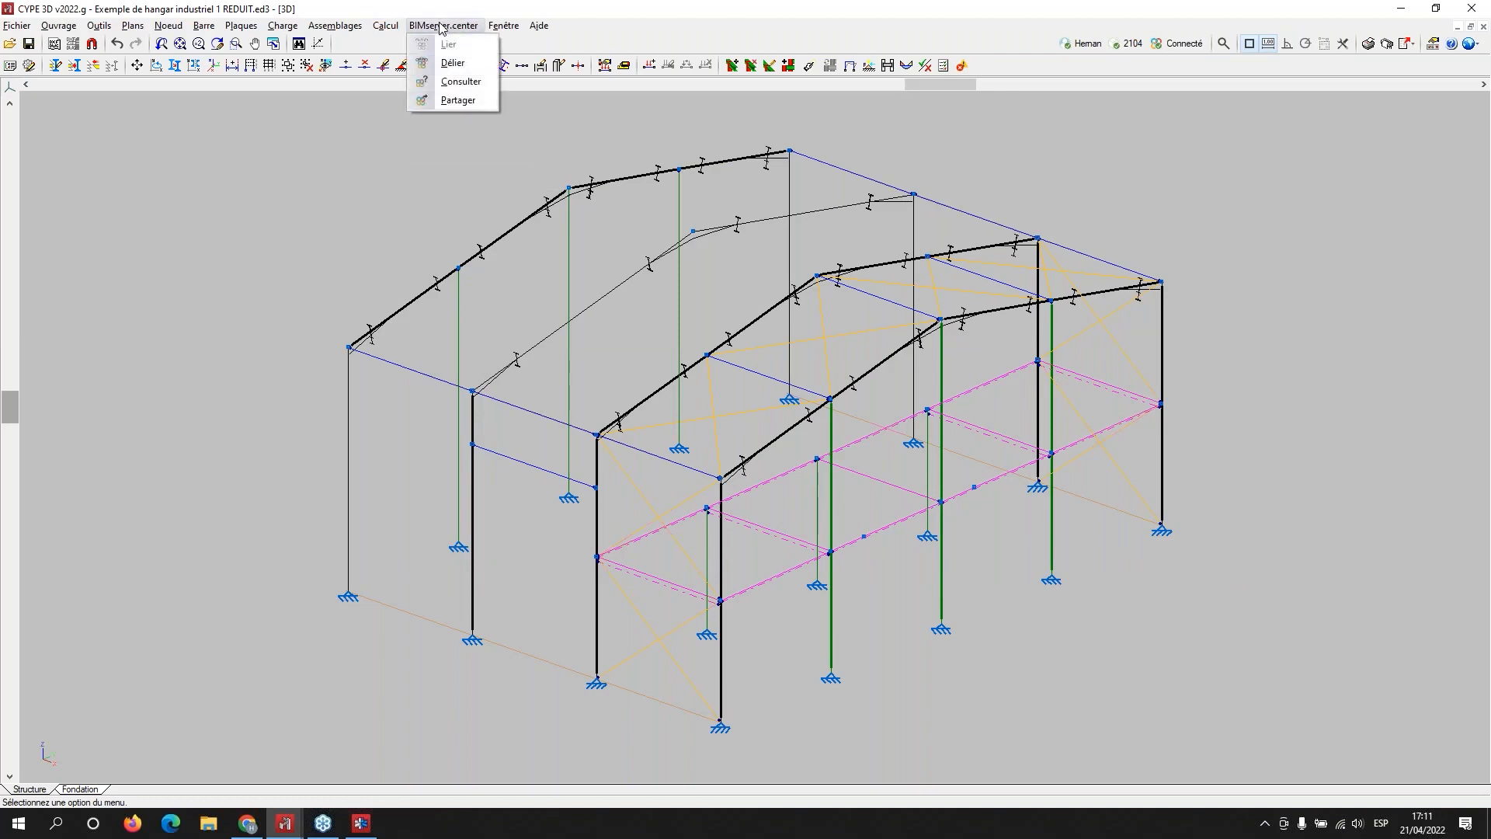
pyautogui.click(454, 100)
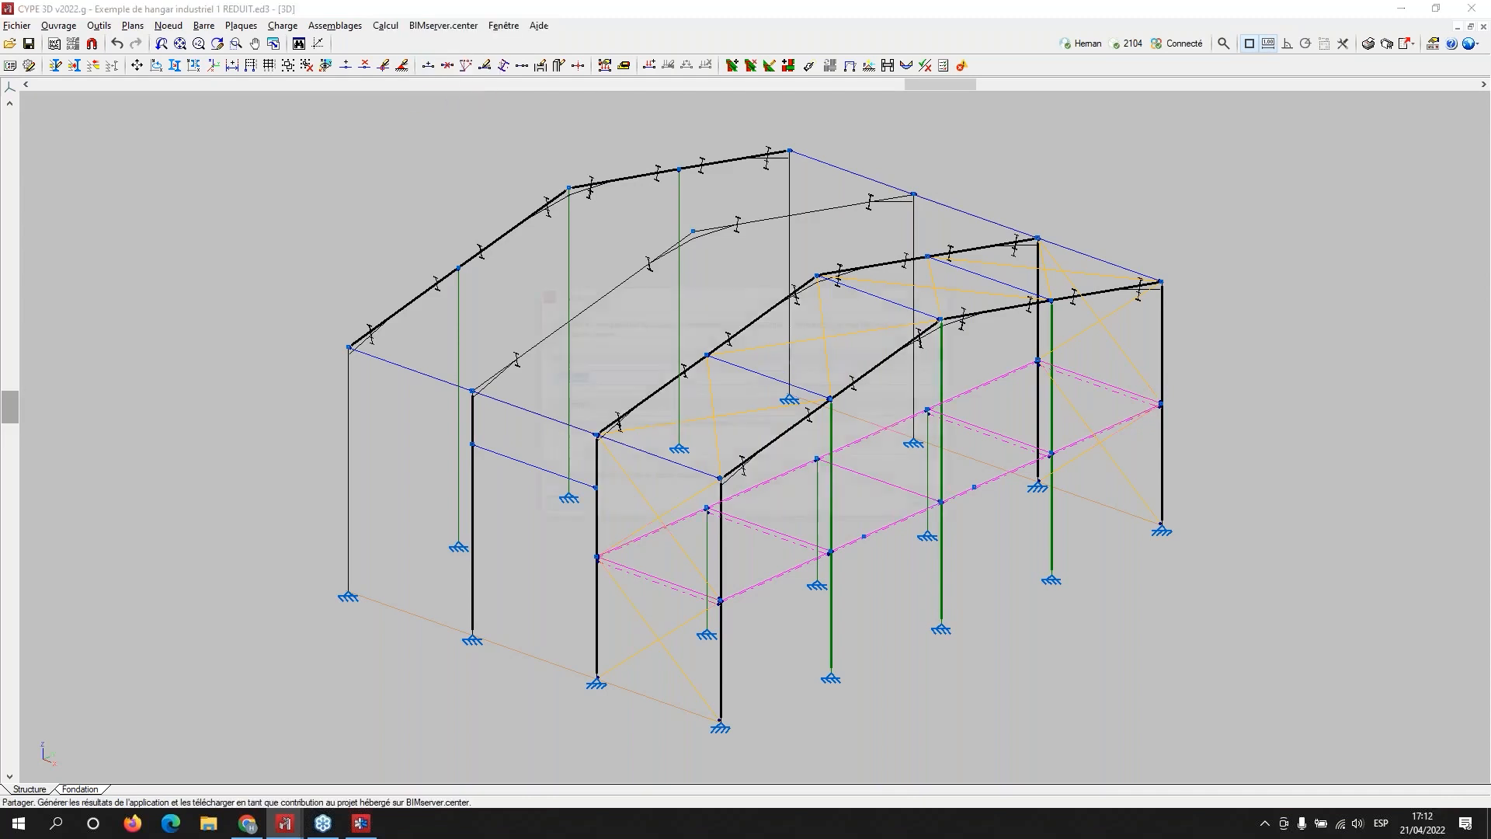
pyautogui.moveTo(716, 297); pyautogui.dragTo(676, 238)
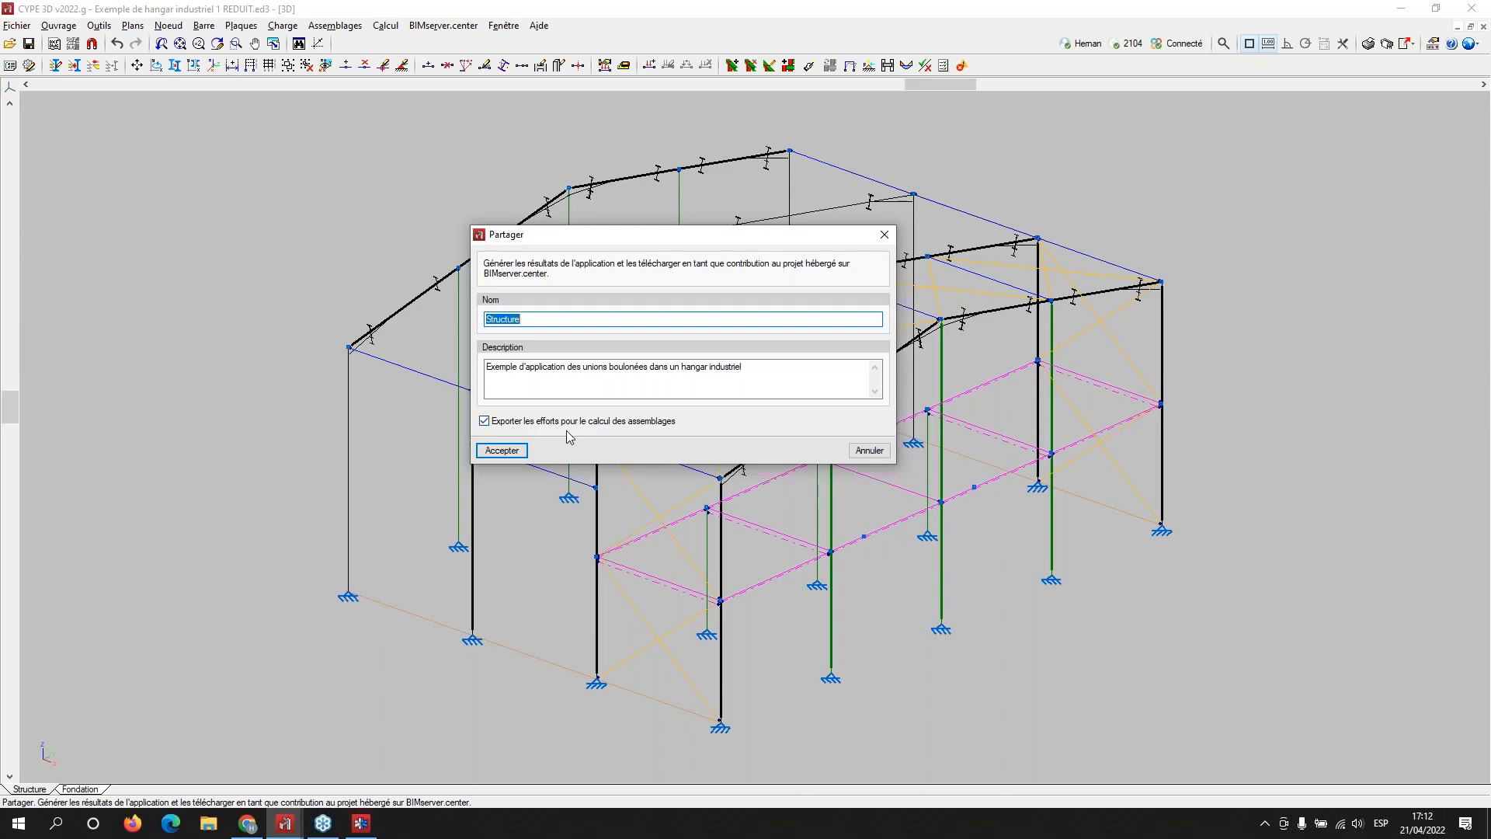
pyautogui.click(502, 451)
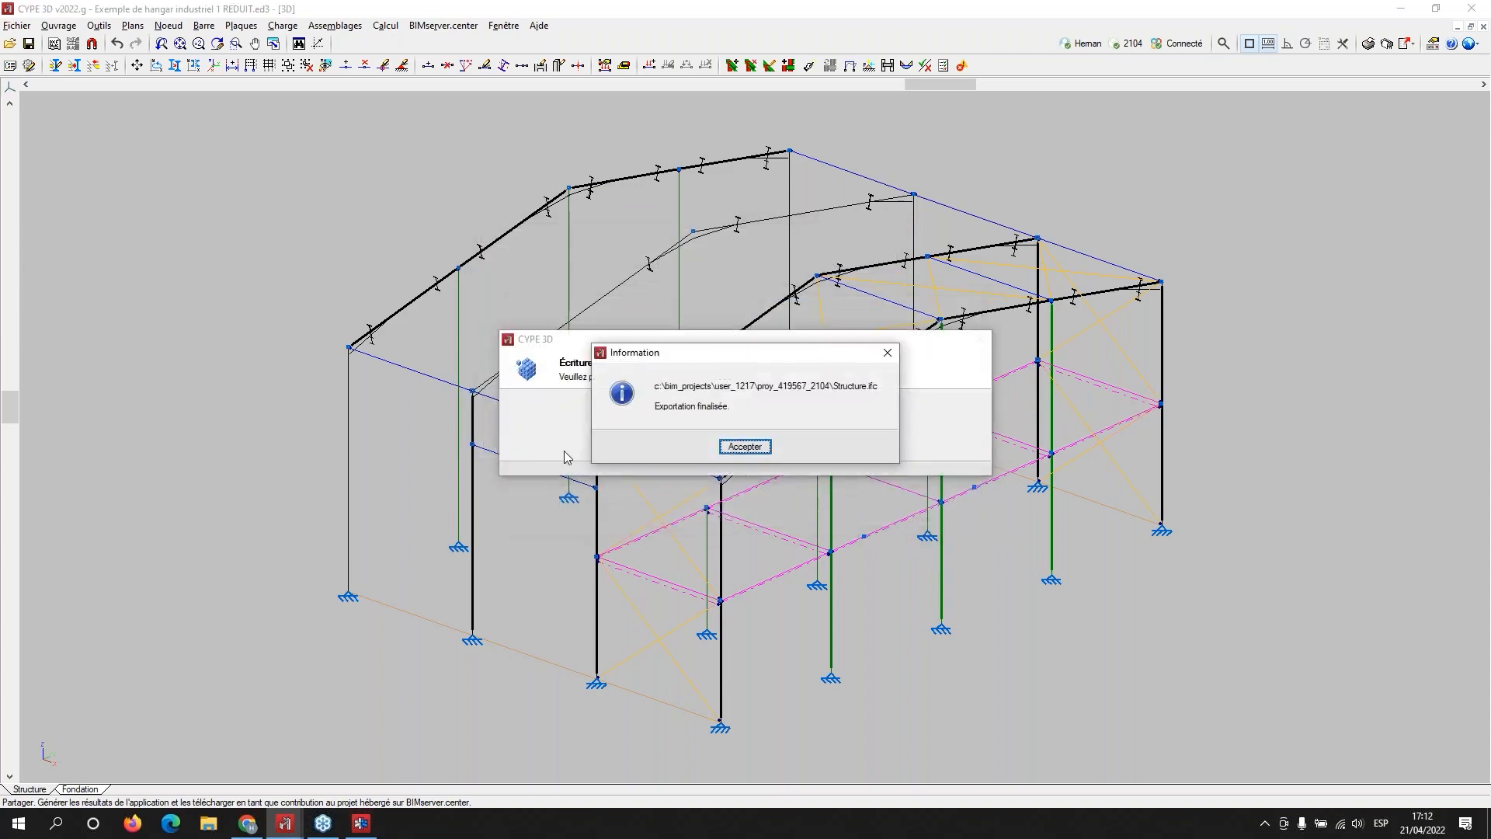
pyautogui.click(733, 448)
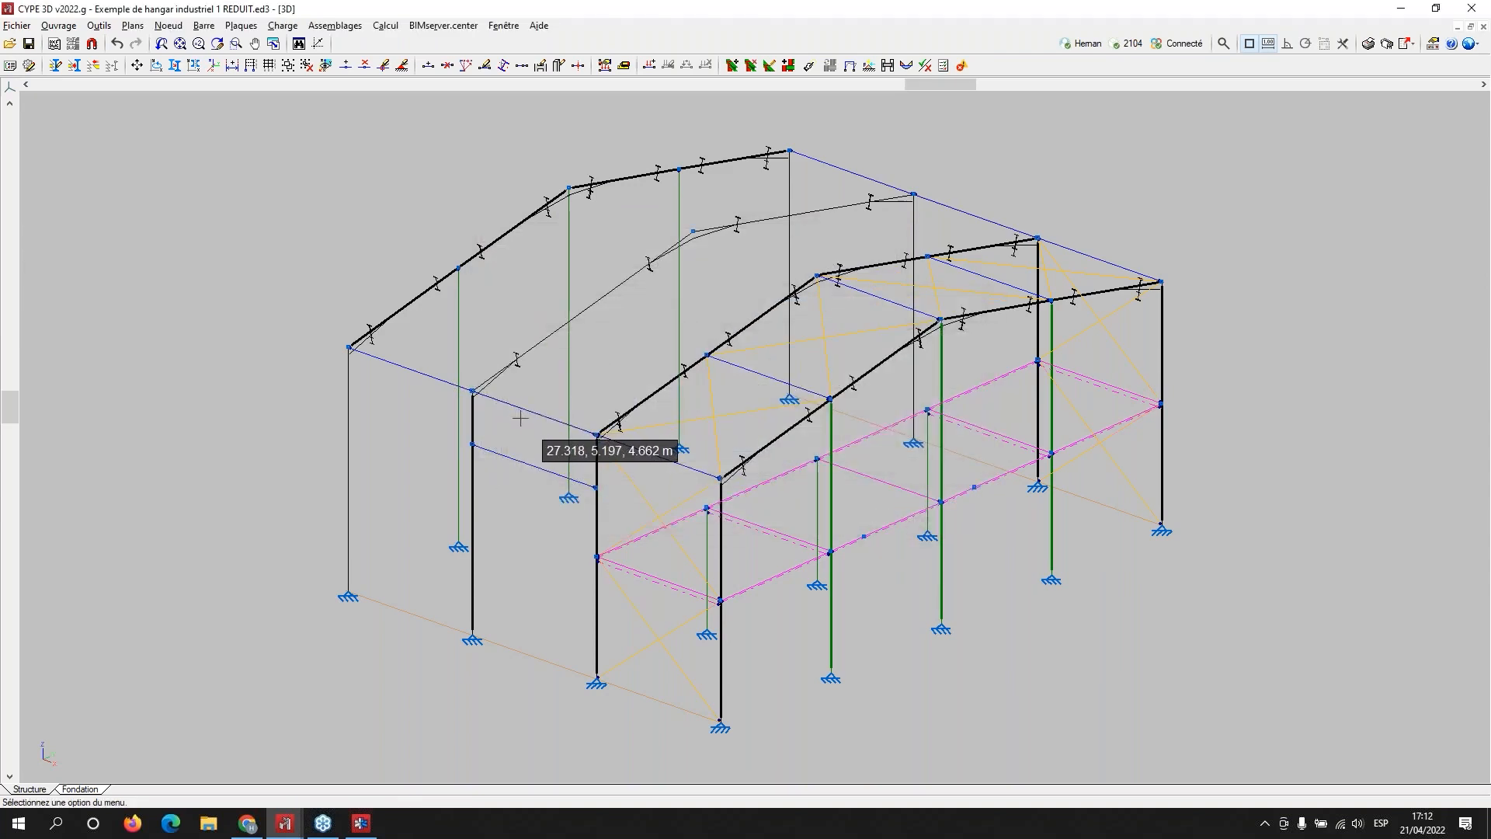
# Step: Switch to CYPE Connect and preview the connections of nodes N2 and N3 in Example 1
pyautogui.click(361, 828)
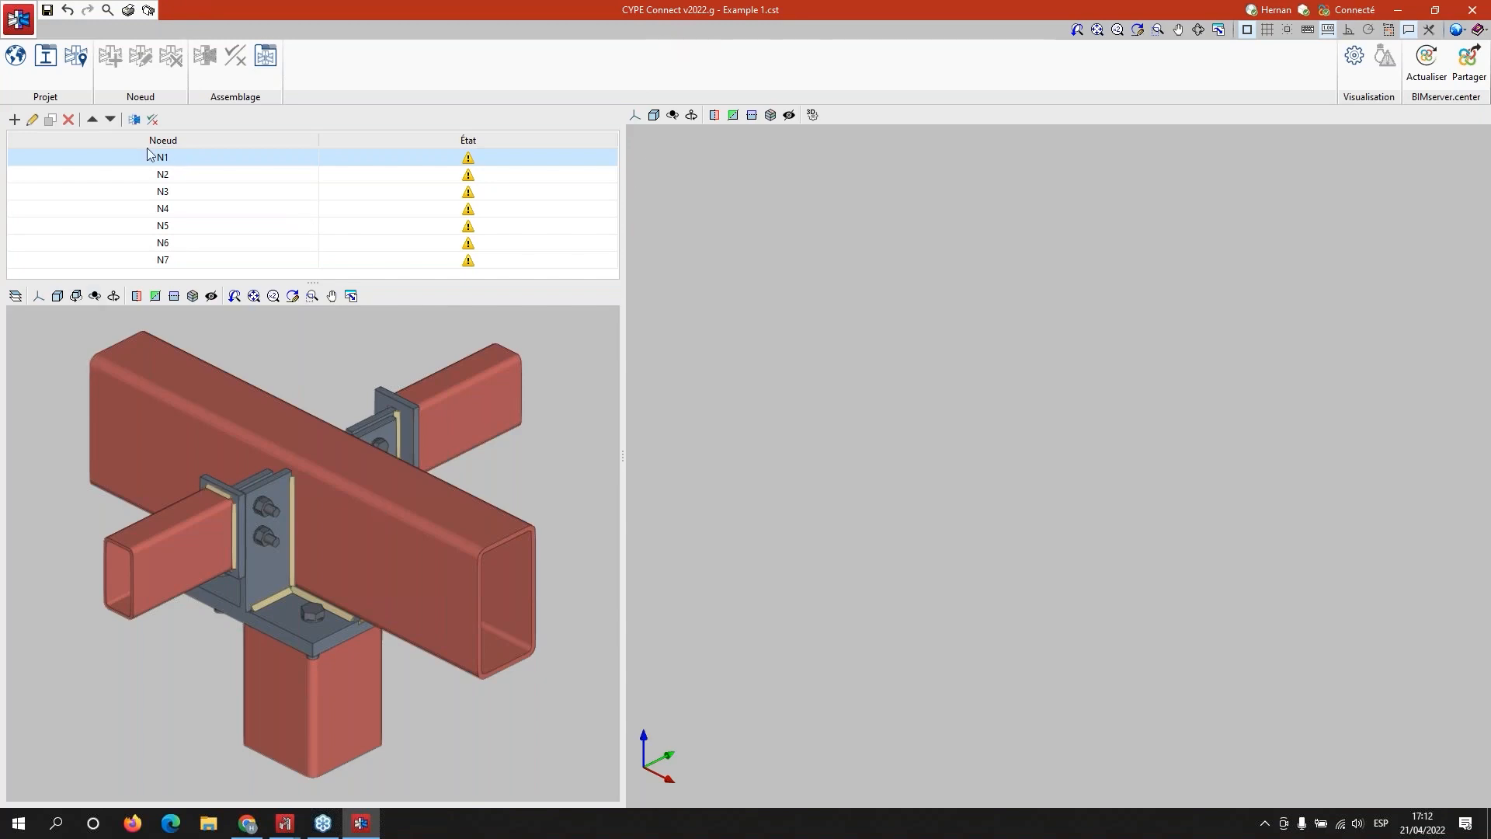
pyautogui.click(164, 177)
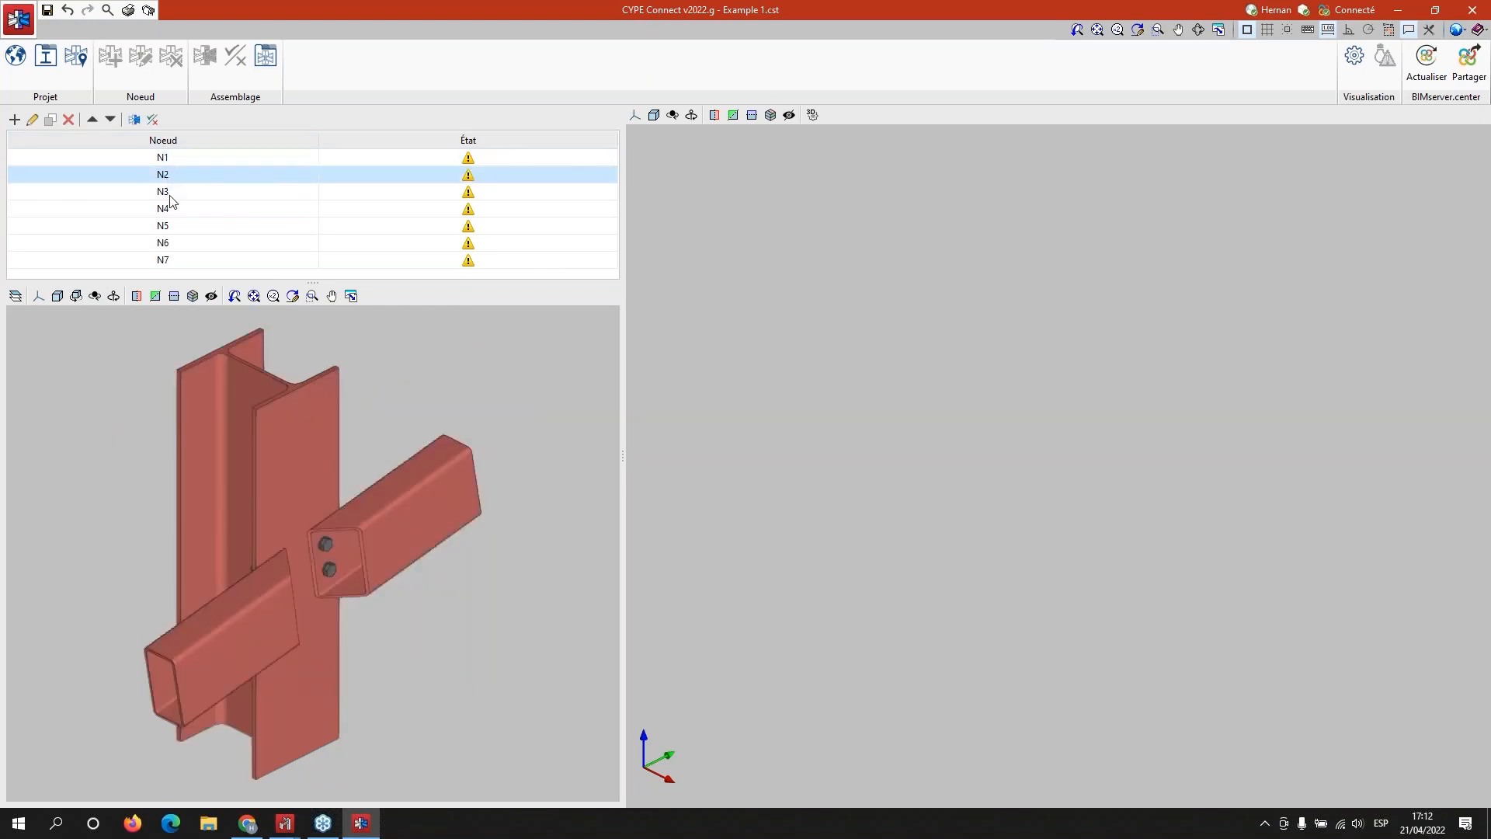
pyautogui.click(170, 196)
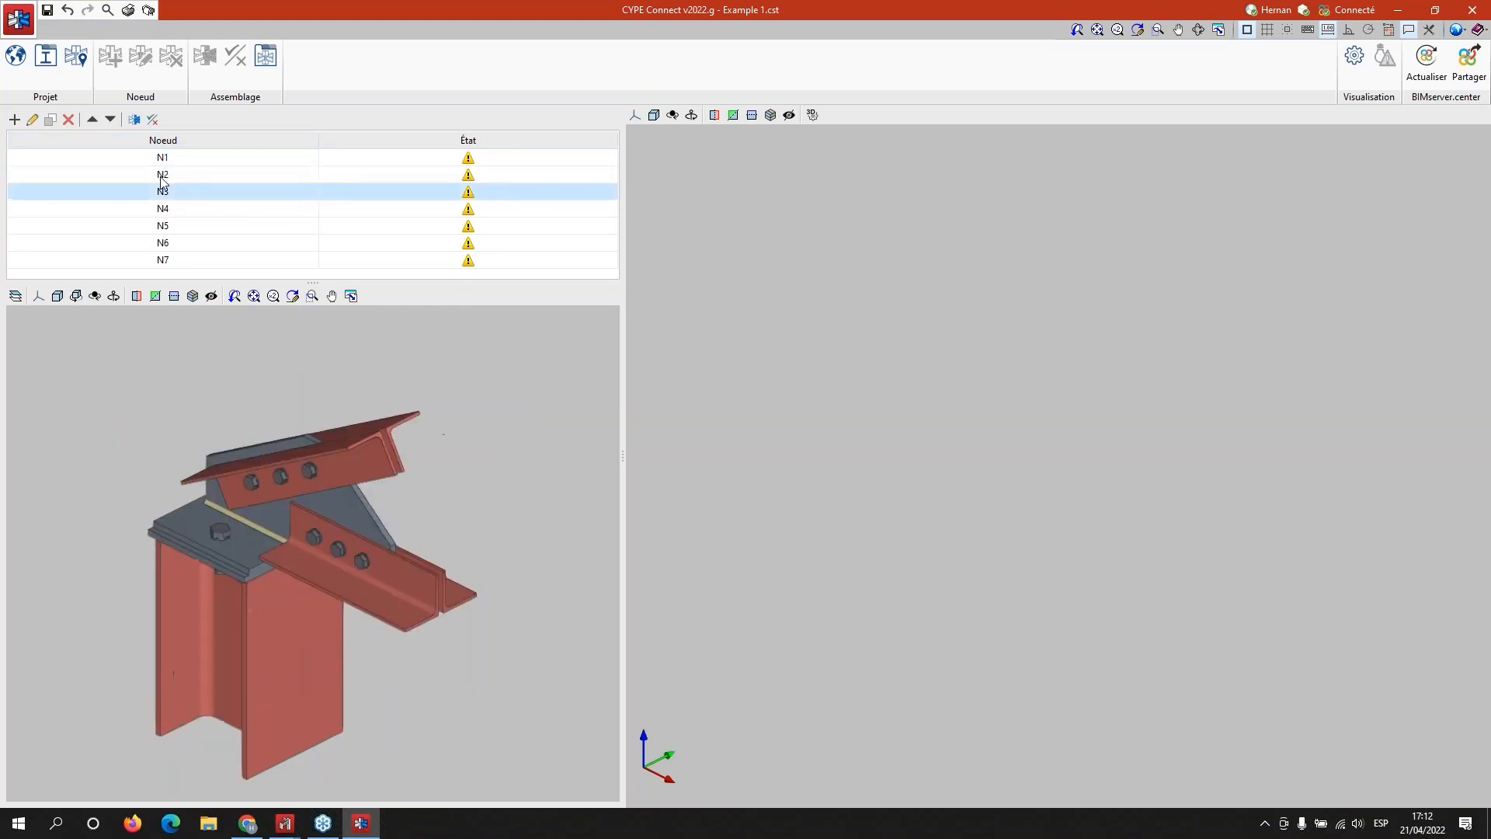
# Step: Examine the profile definitions of node N3, including angles L1, L2 and L4, and leave the node without changes
pyautogui.click(31, 119)
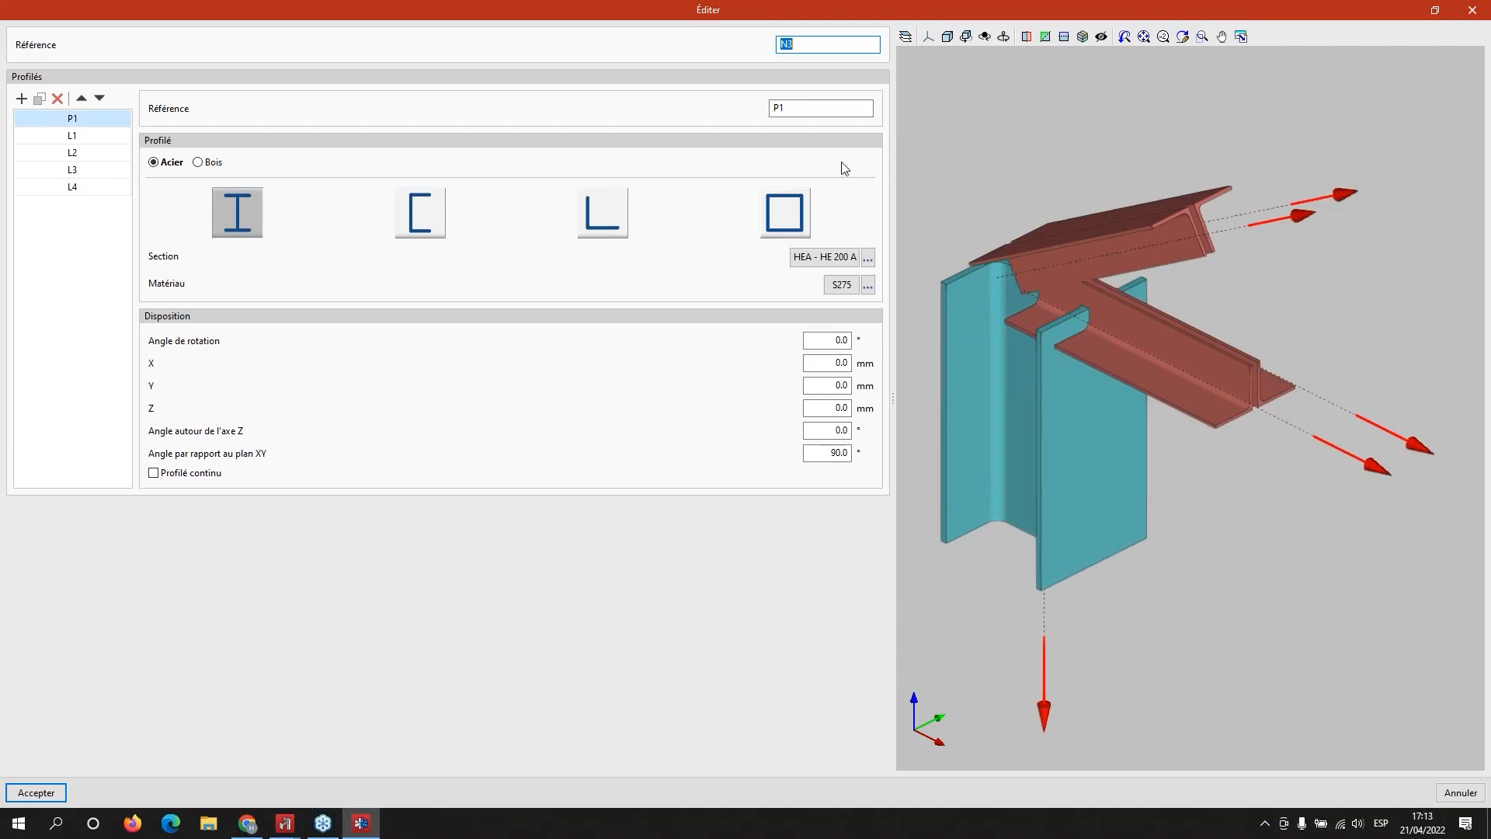
pyautogui.click(69, 137)
pyautogui.click(72, 153)
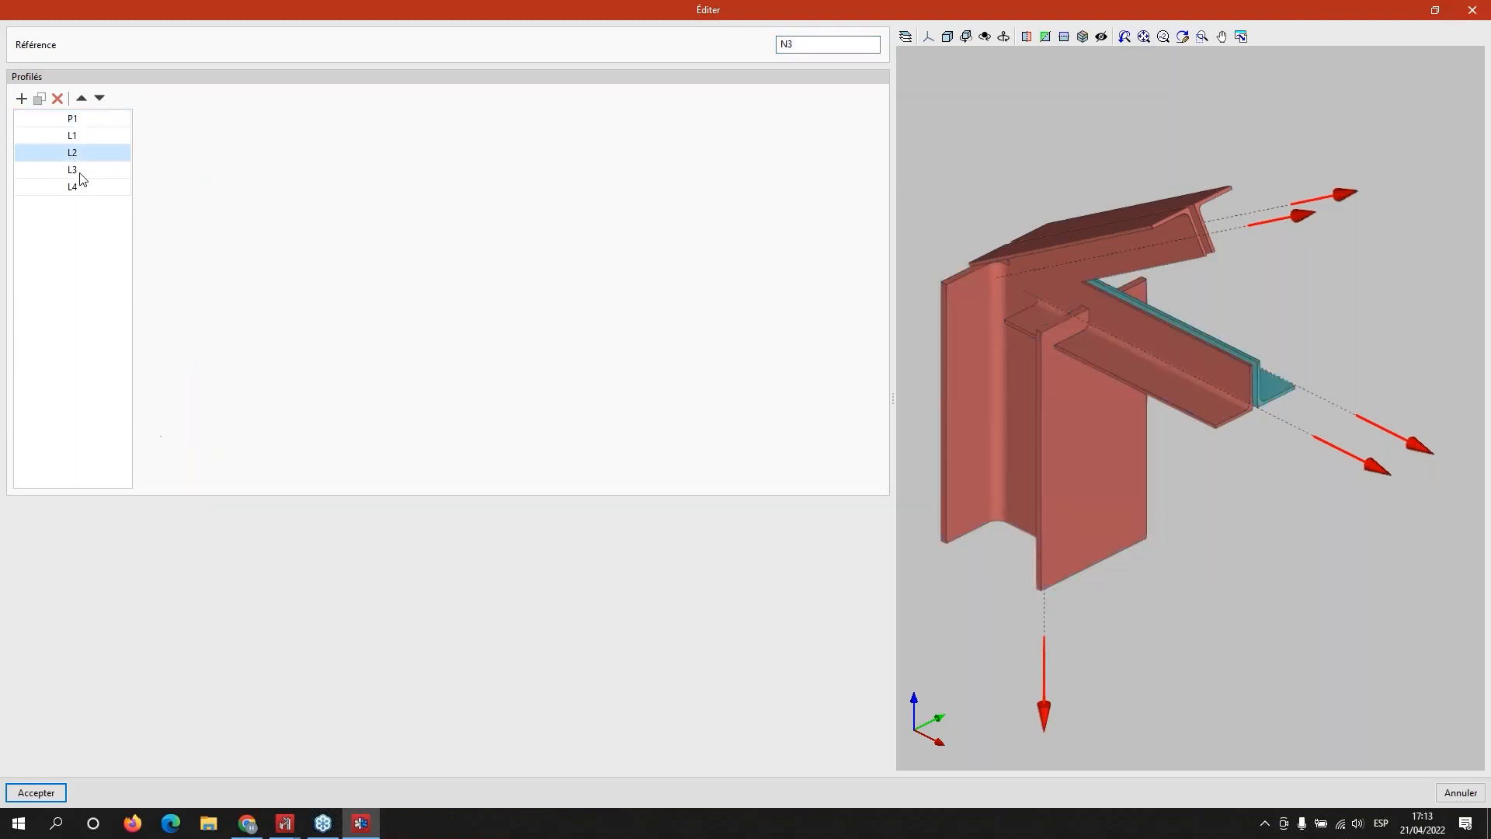
pyautogui.click(82, 188)
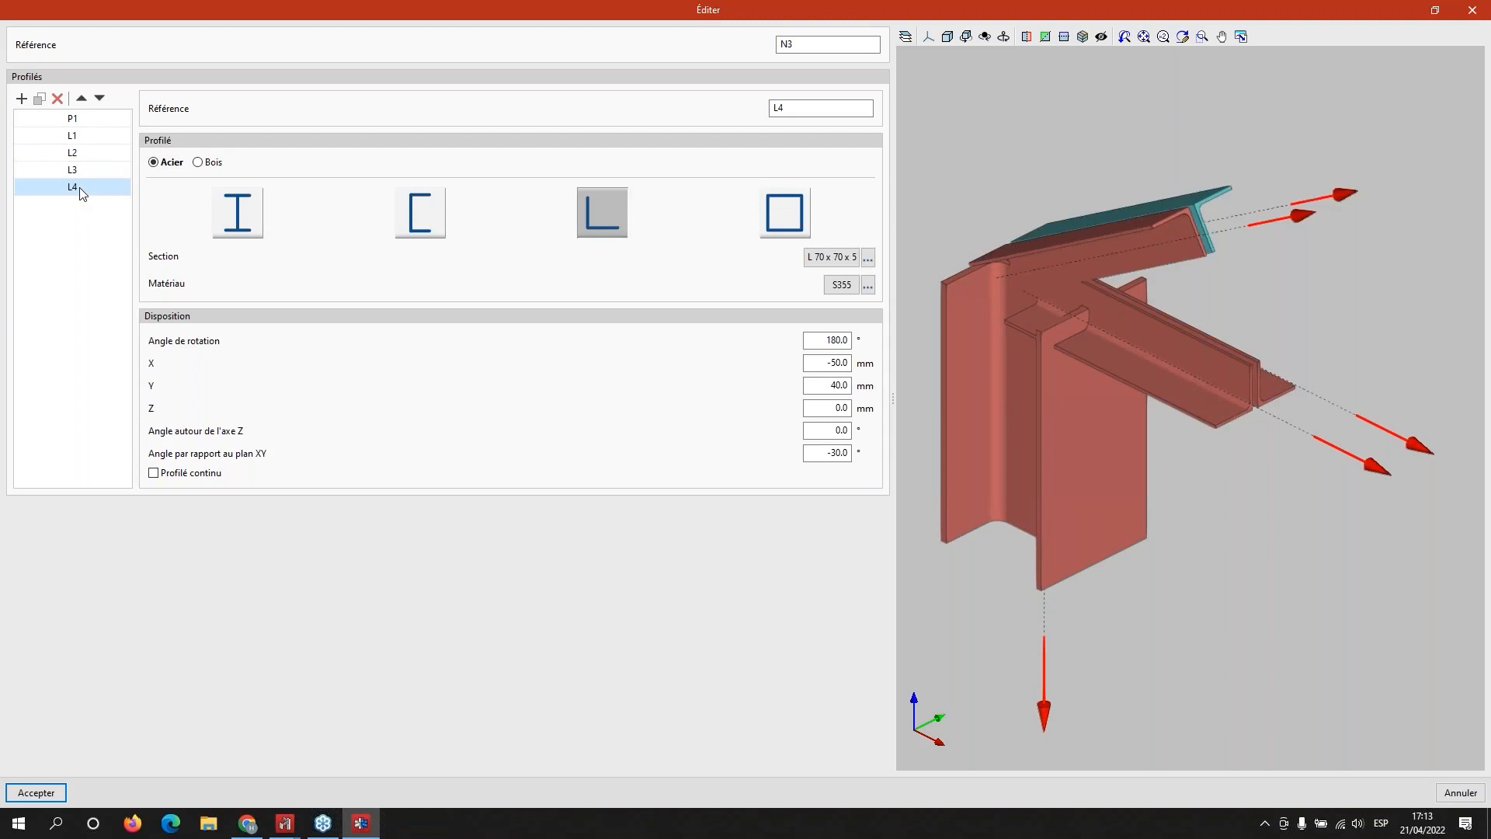
pyautogui.click(1471, 10)
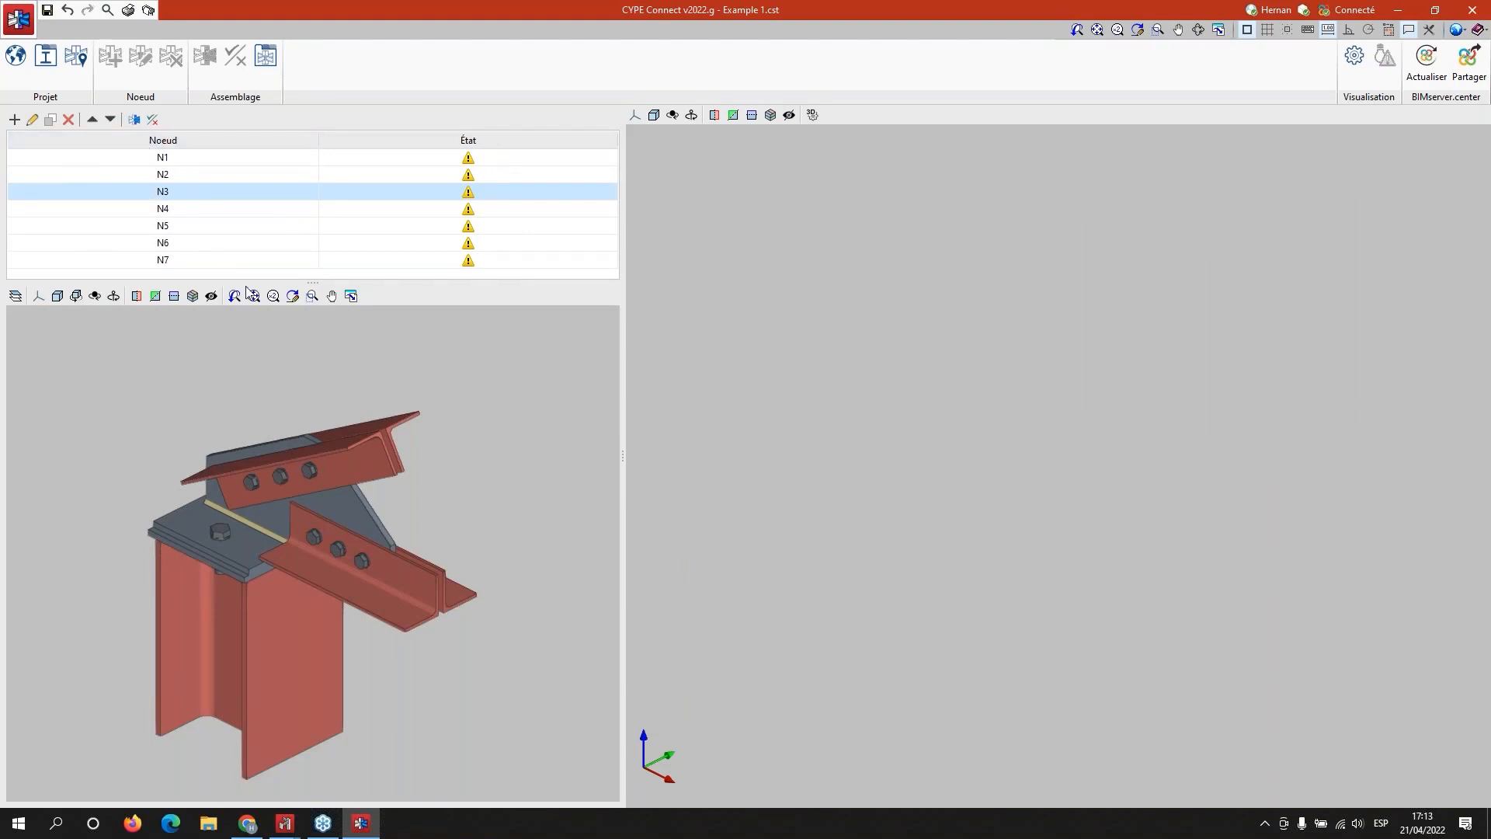
# Step: Open node N3's connection for editing in a maximised window, and deactivate all of its operations
pyautogui.click(134, 119)
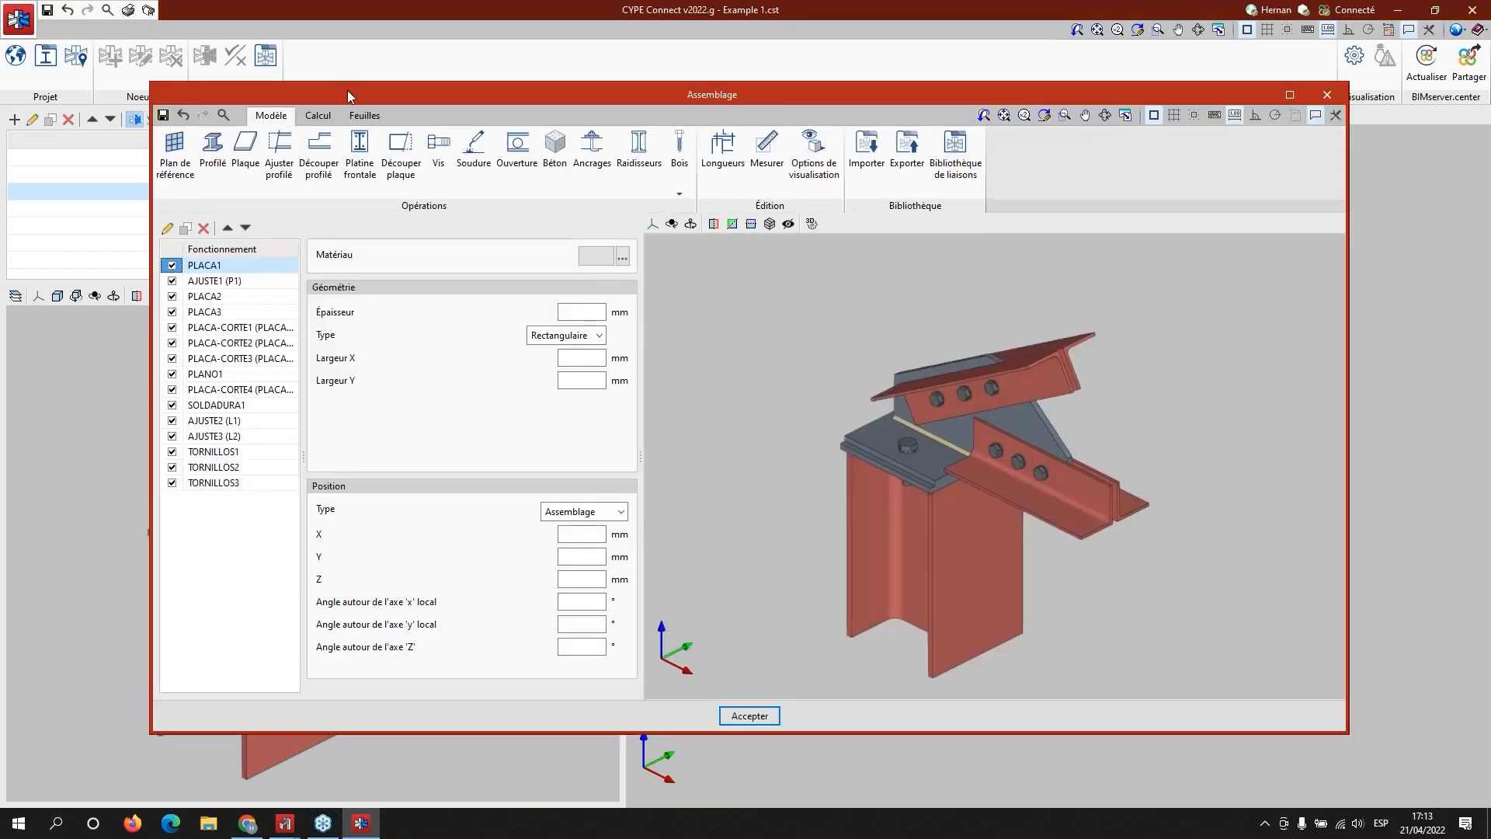
pyautogui.doubleClick(347, 90)
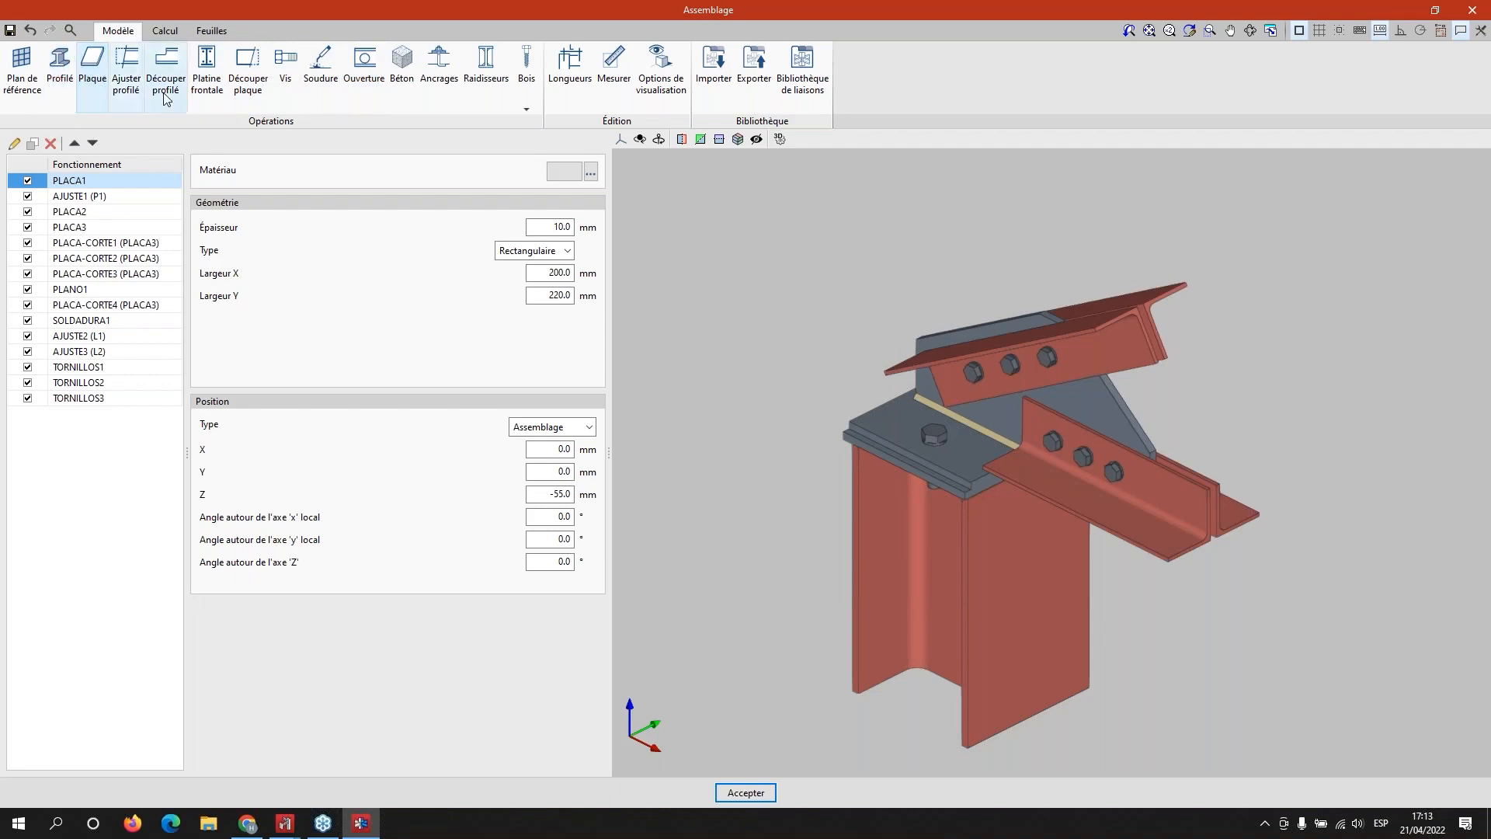
pyautogui.rightClick(35, 168)
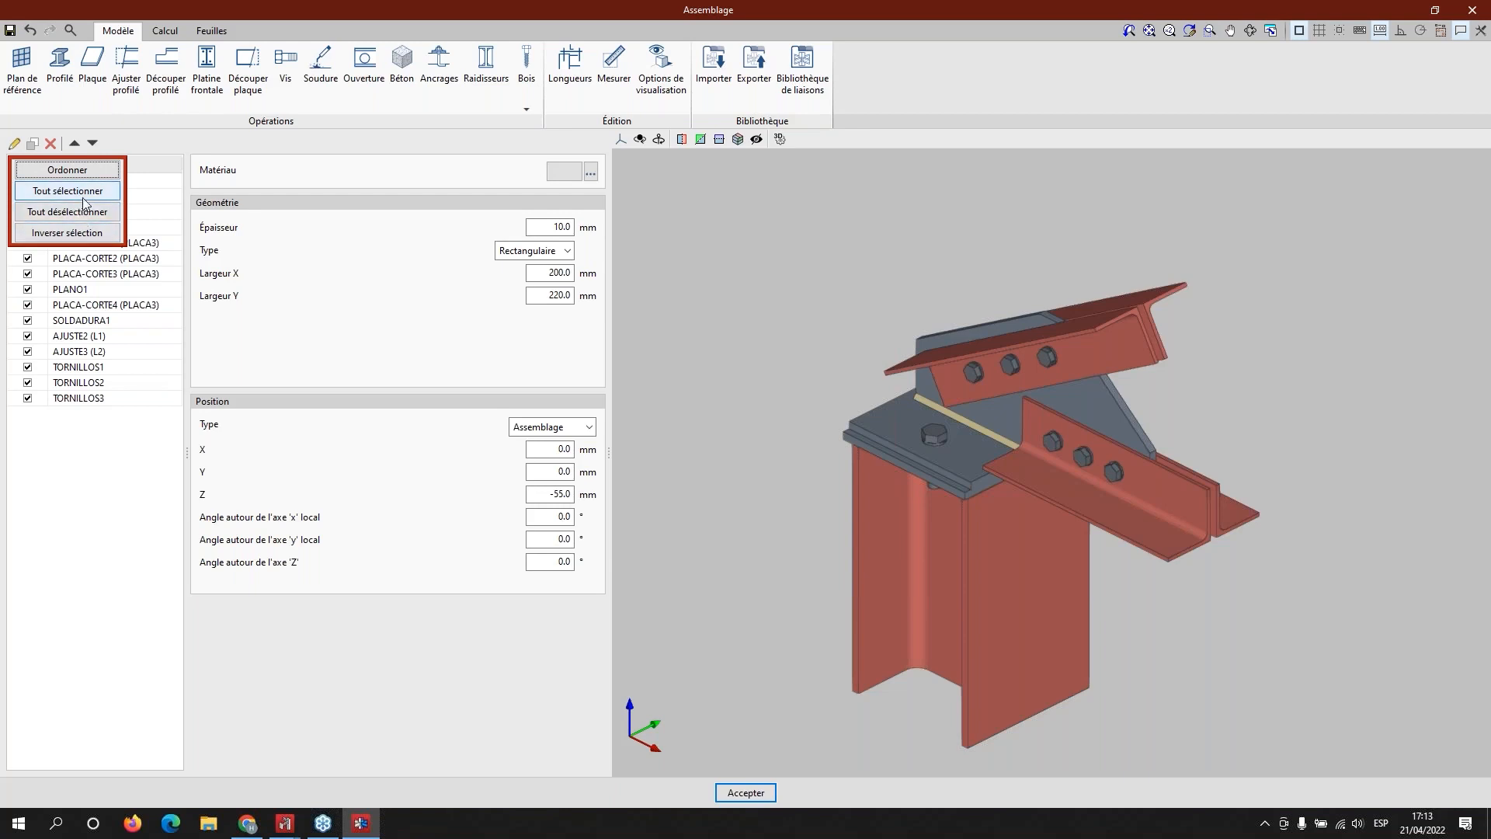
pyautogui.click(85, 212)
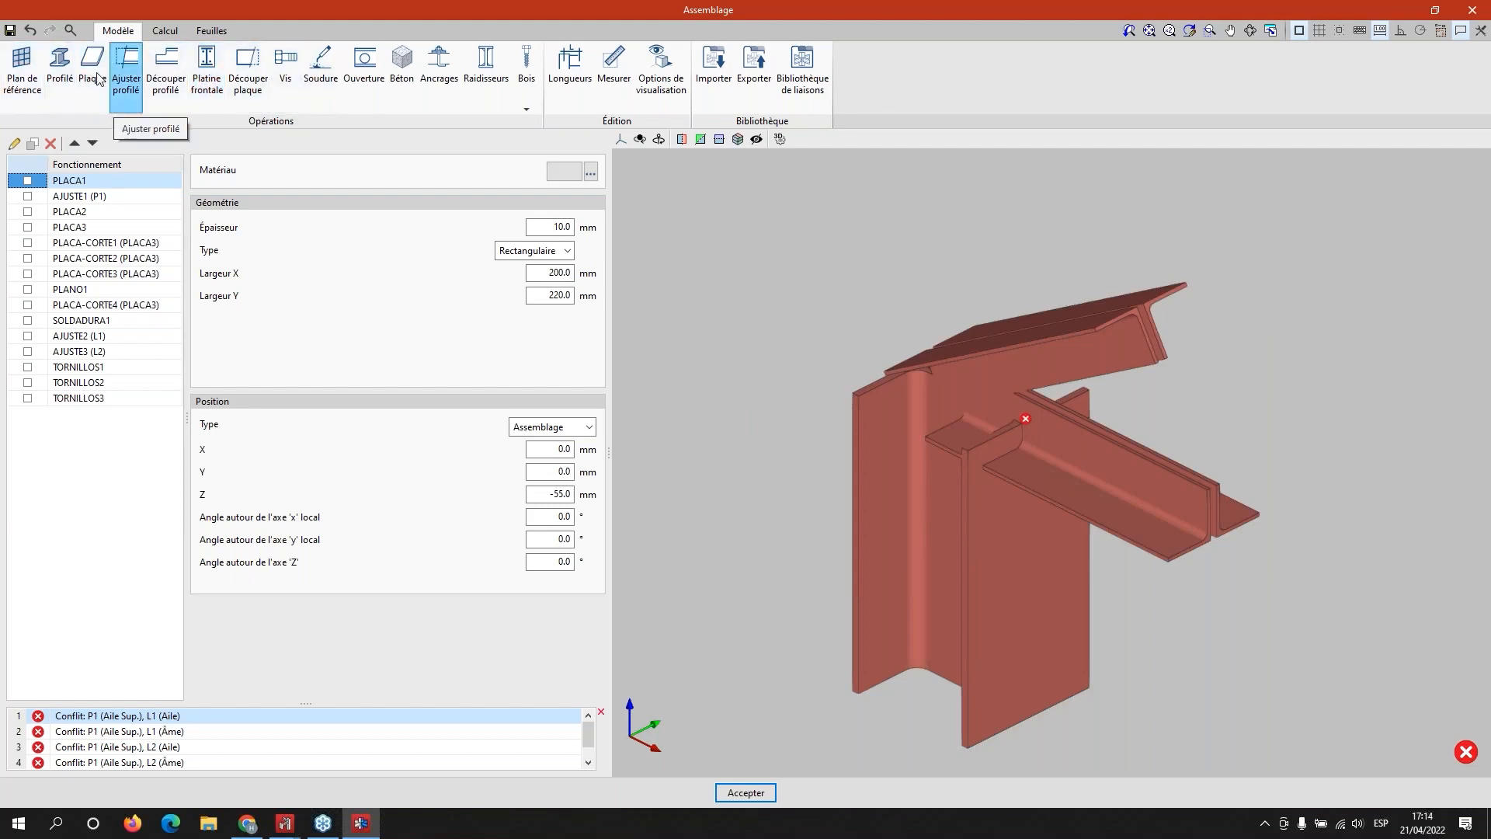
# Step: Reactivate plate PLACA1 and the adjustment AJUSTE1 that trims column P1 to it
pyautogui.moveTo(924, 481)
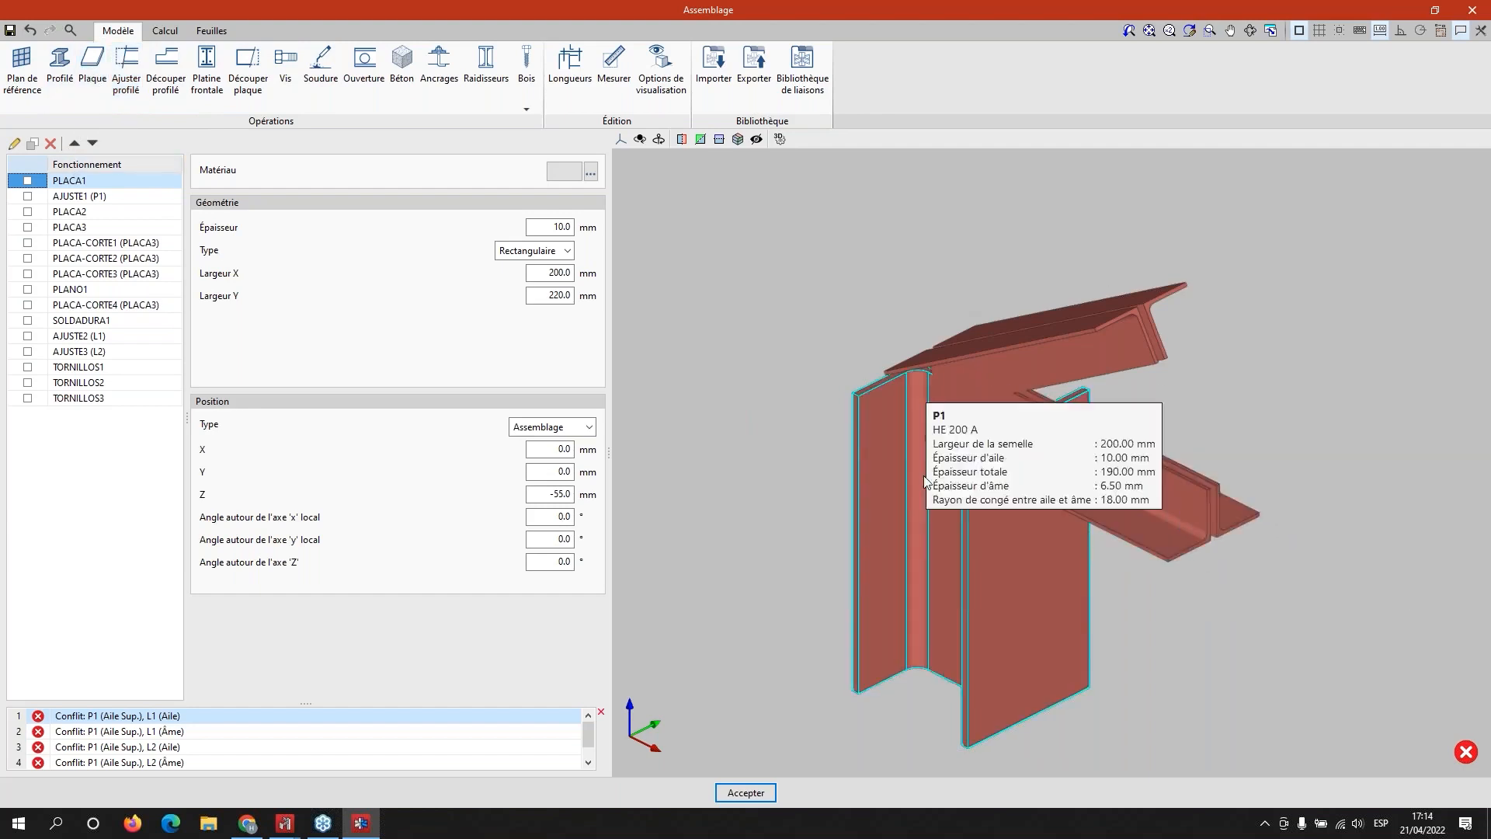
pyautogui.moveTo(973, 539)
pyautogui.mouseDown(button='middle')
pyautogui.moveTo(1000, 502)
pyautogui.moveTo(927, 544)
pyautogui.moveTo(1131, 559)
pyautogui.moveTo(1074, 575)
pyautogui.moveTo(974, 512)
pyautogui.mouseUp(button='middle')
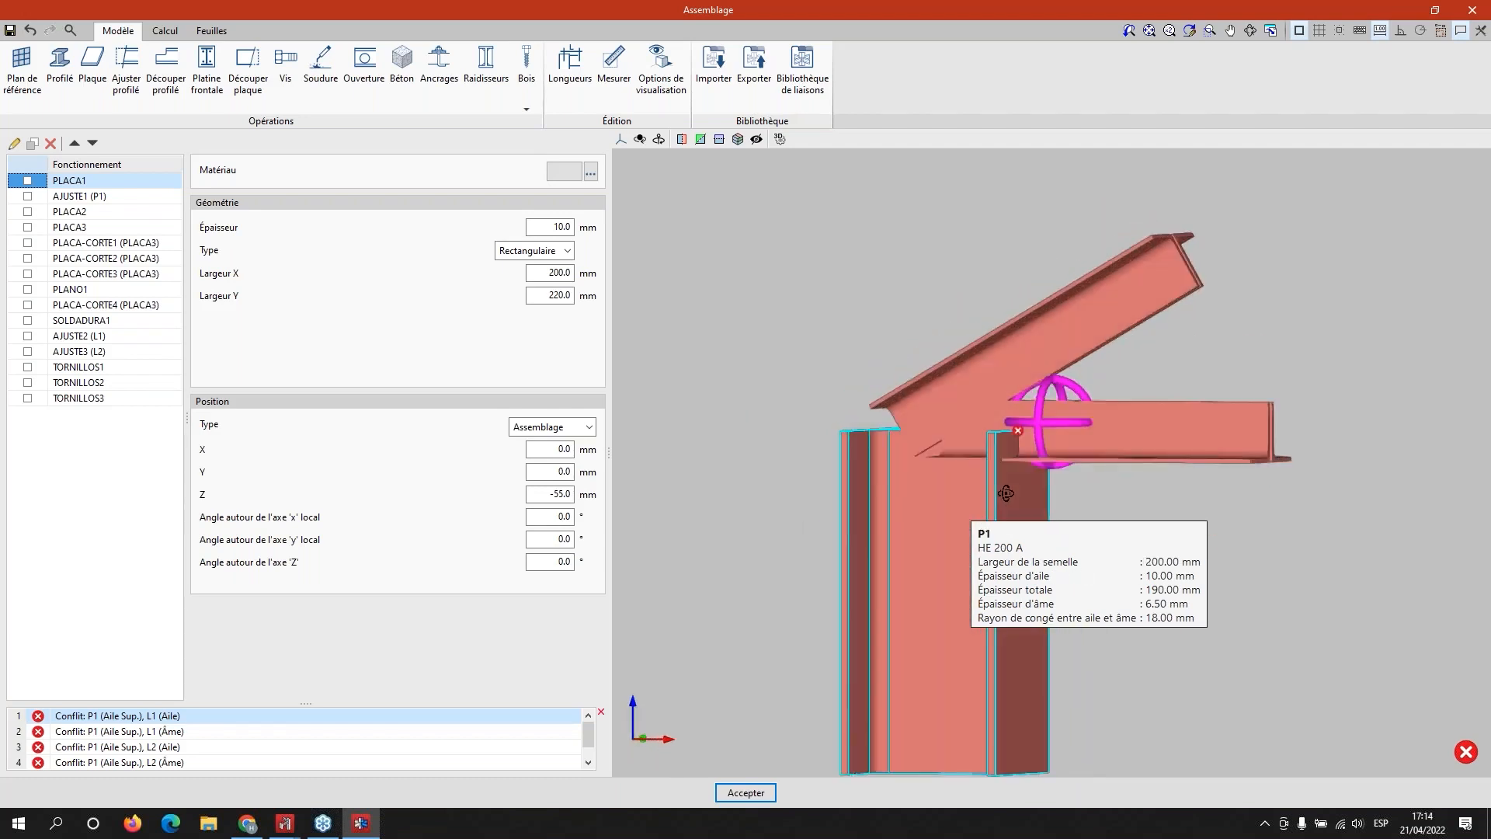
pyautogui.click(28, 180)
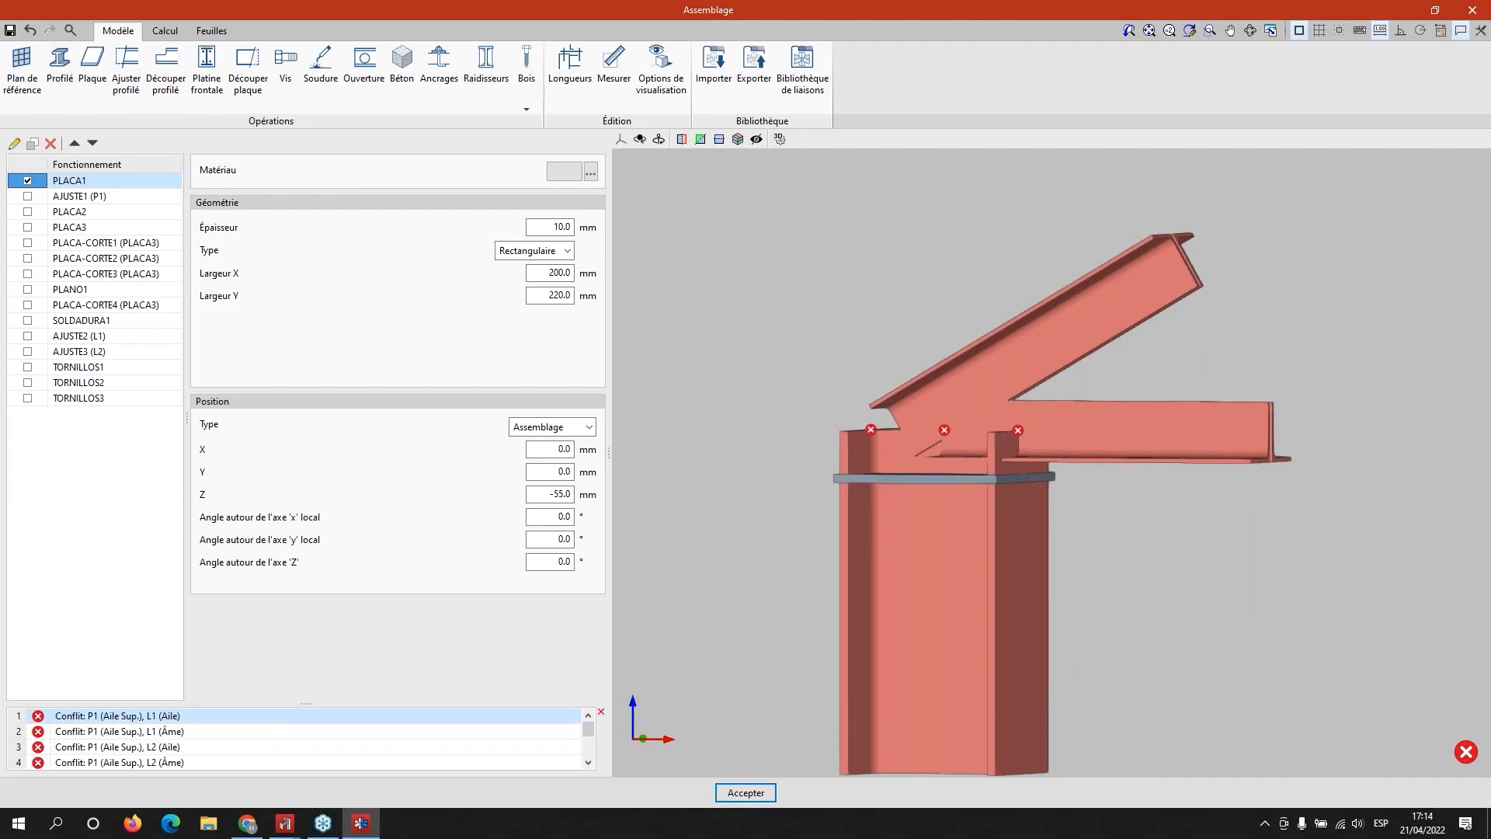
pyautogui.click(28, 196)
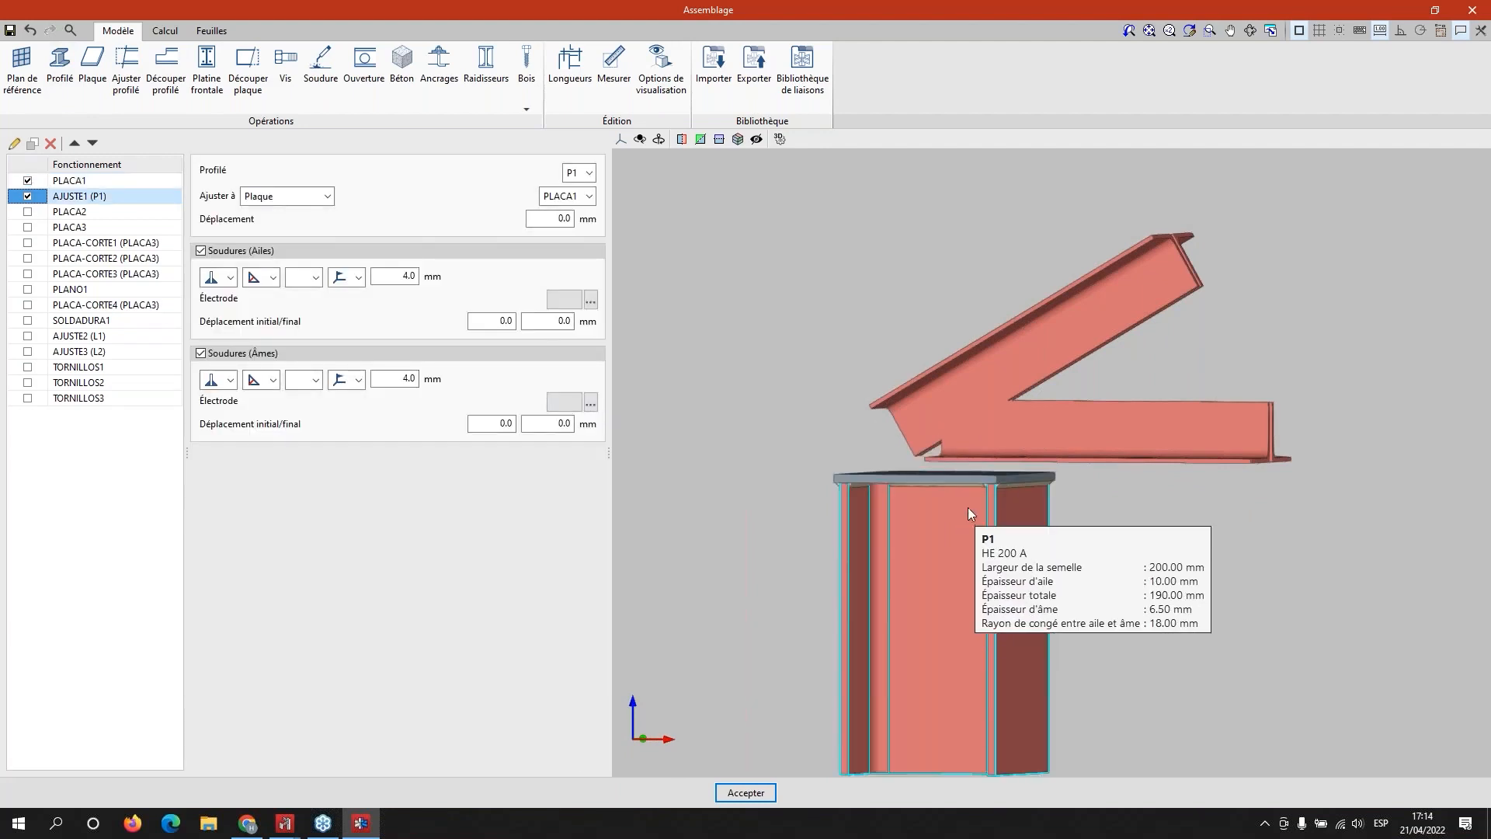
pyautogui.moveTo(938, 529); pyautogui.dragTo(937, 507, button='middle')
# Step: Reactivate plates PLACA2 and PLACA3, and inspect how they sit on the column head
pyautogui.click(29, 212)
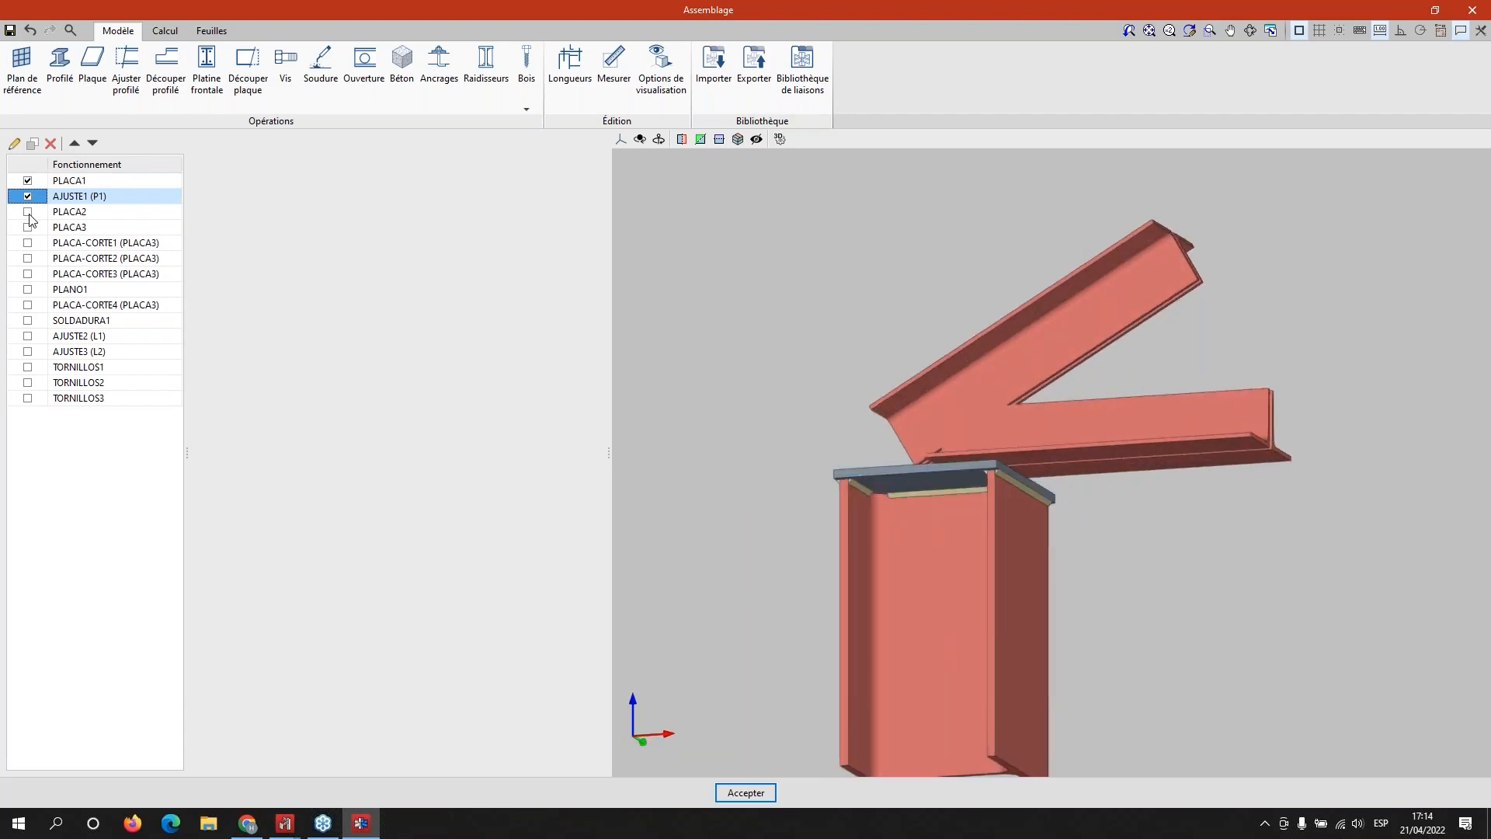
pyautogui.click(29, 227)
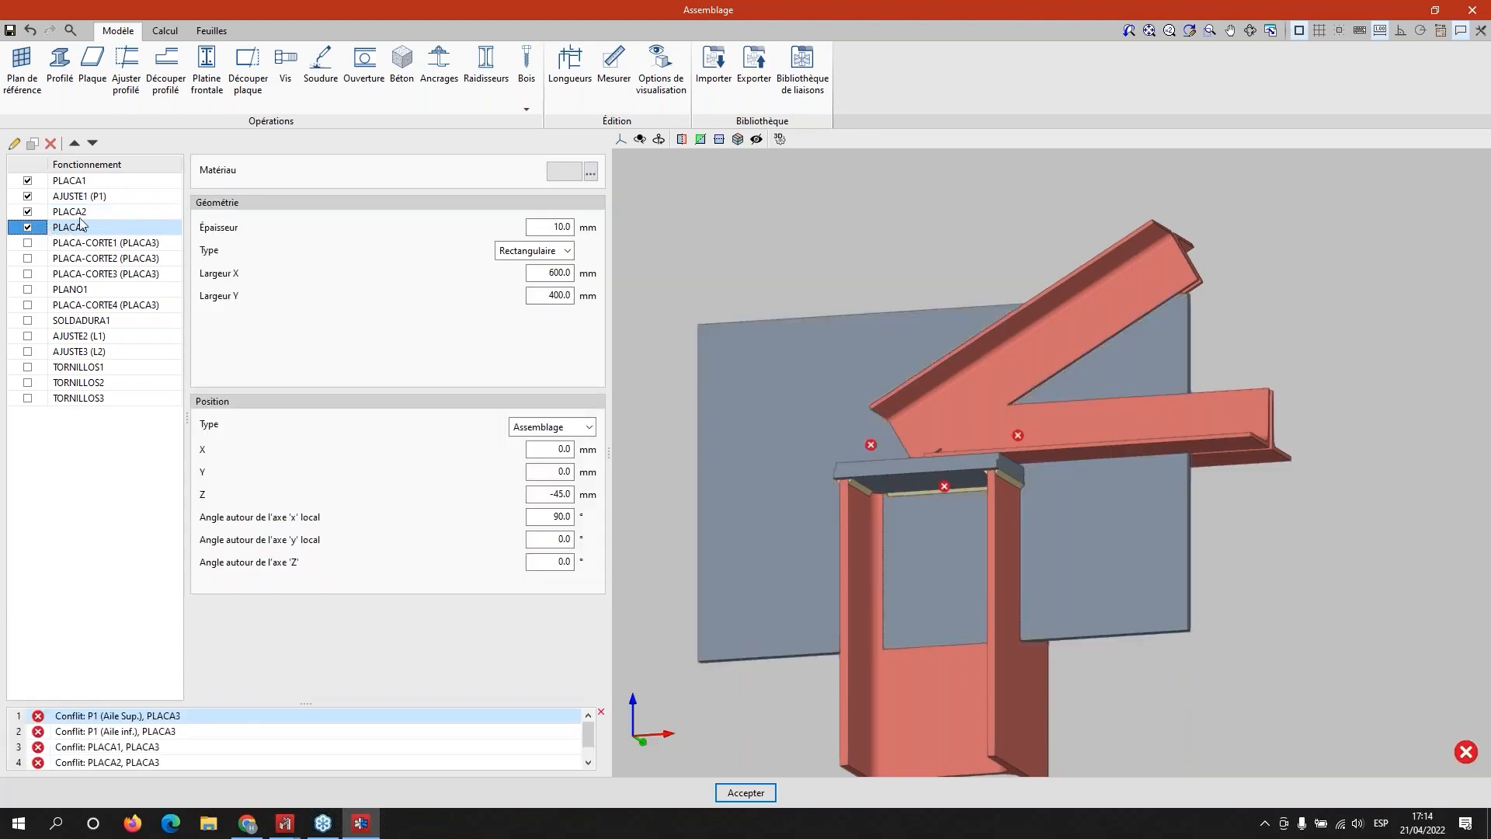
pyautogui.scroll(10, 988, 464)
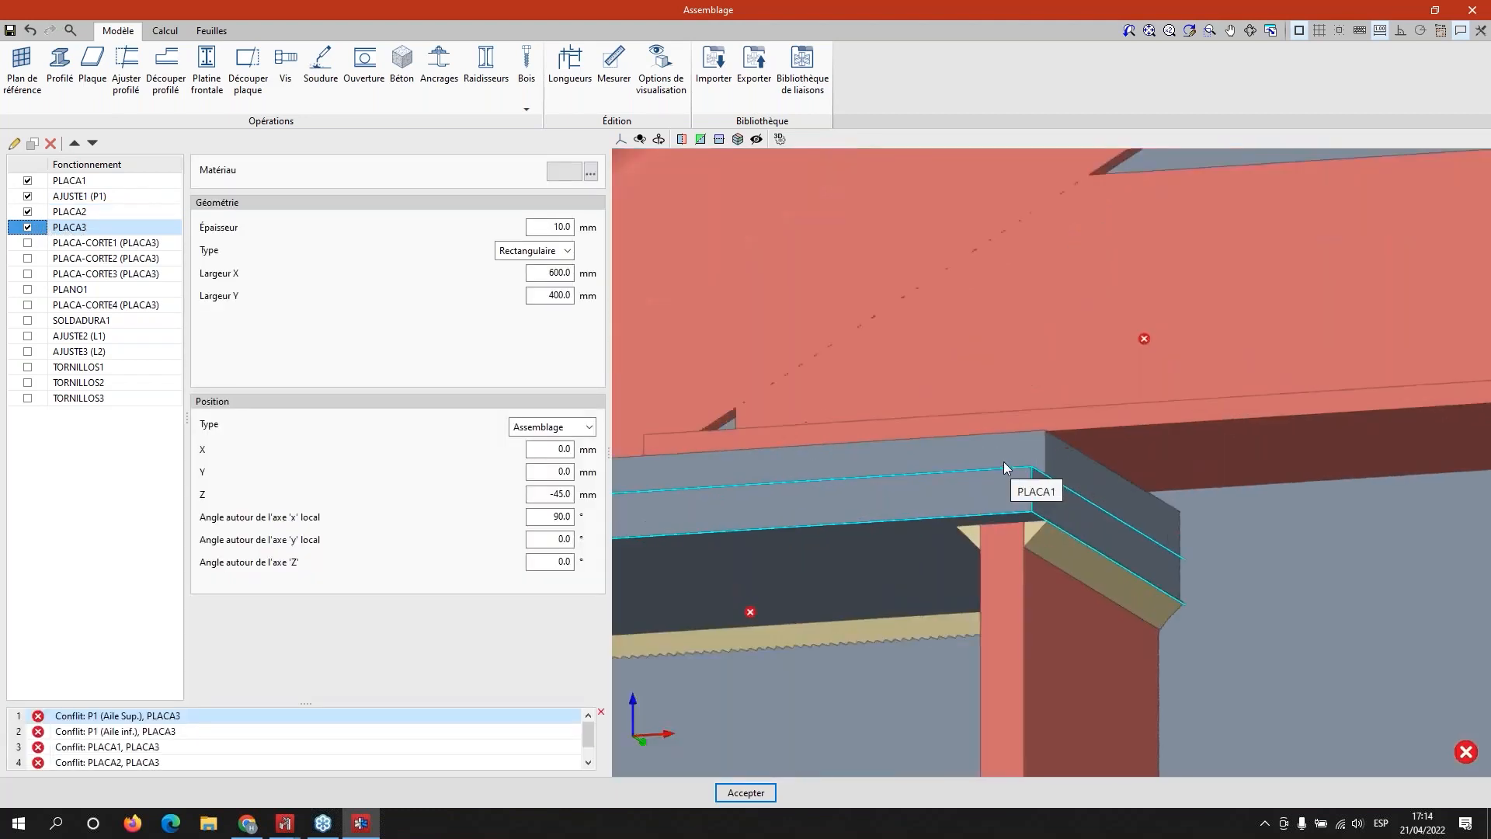
pyautogui.scroll(-10, 1030, 445)
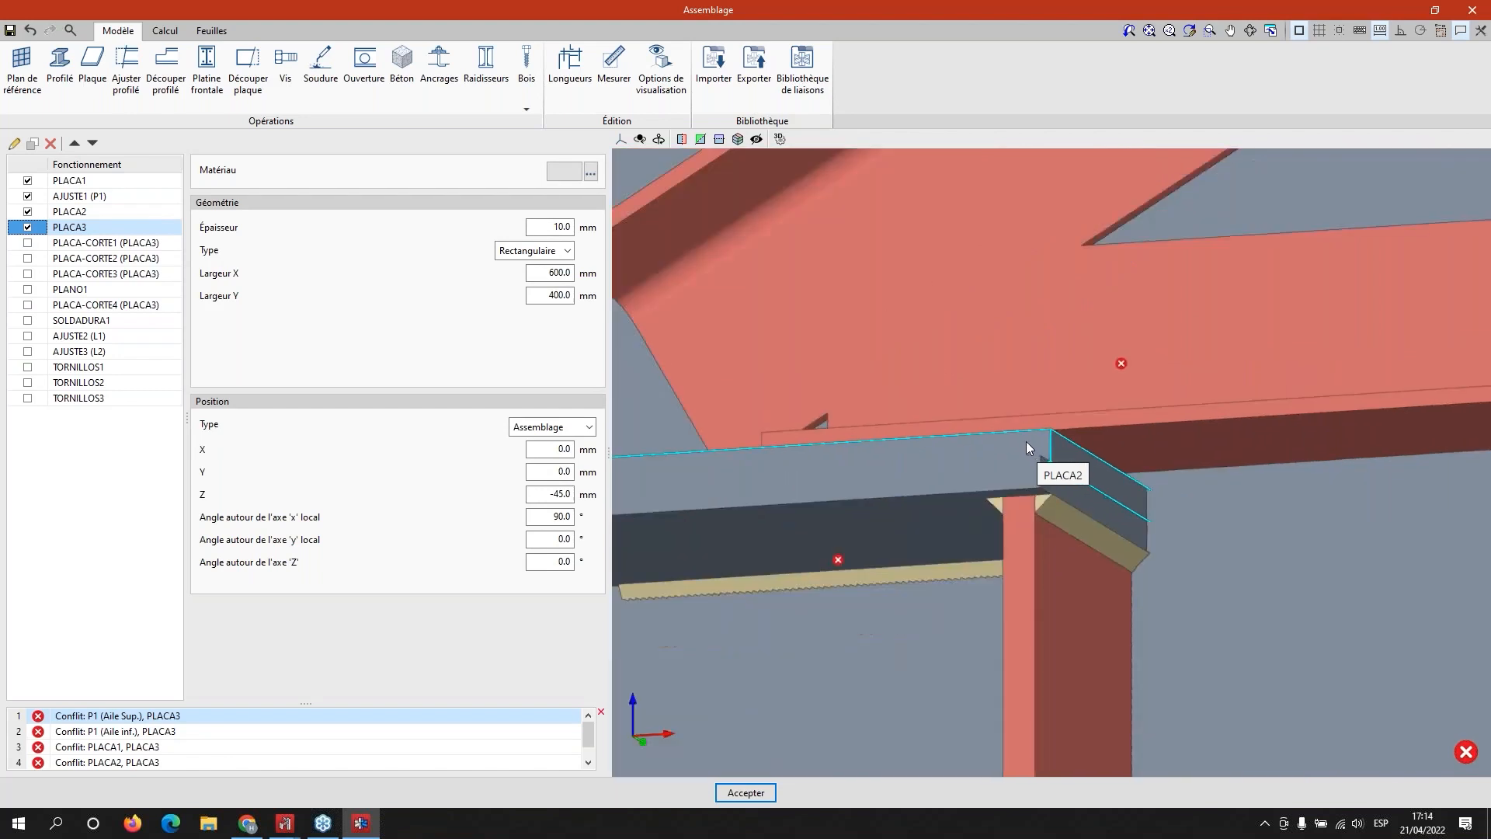
pyautogui.scroll(-5, 1208, 256)
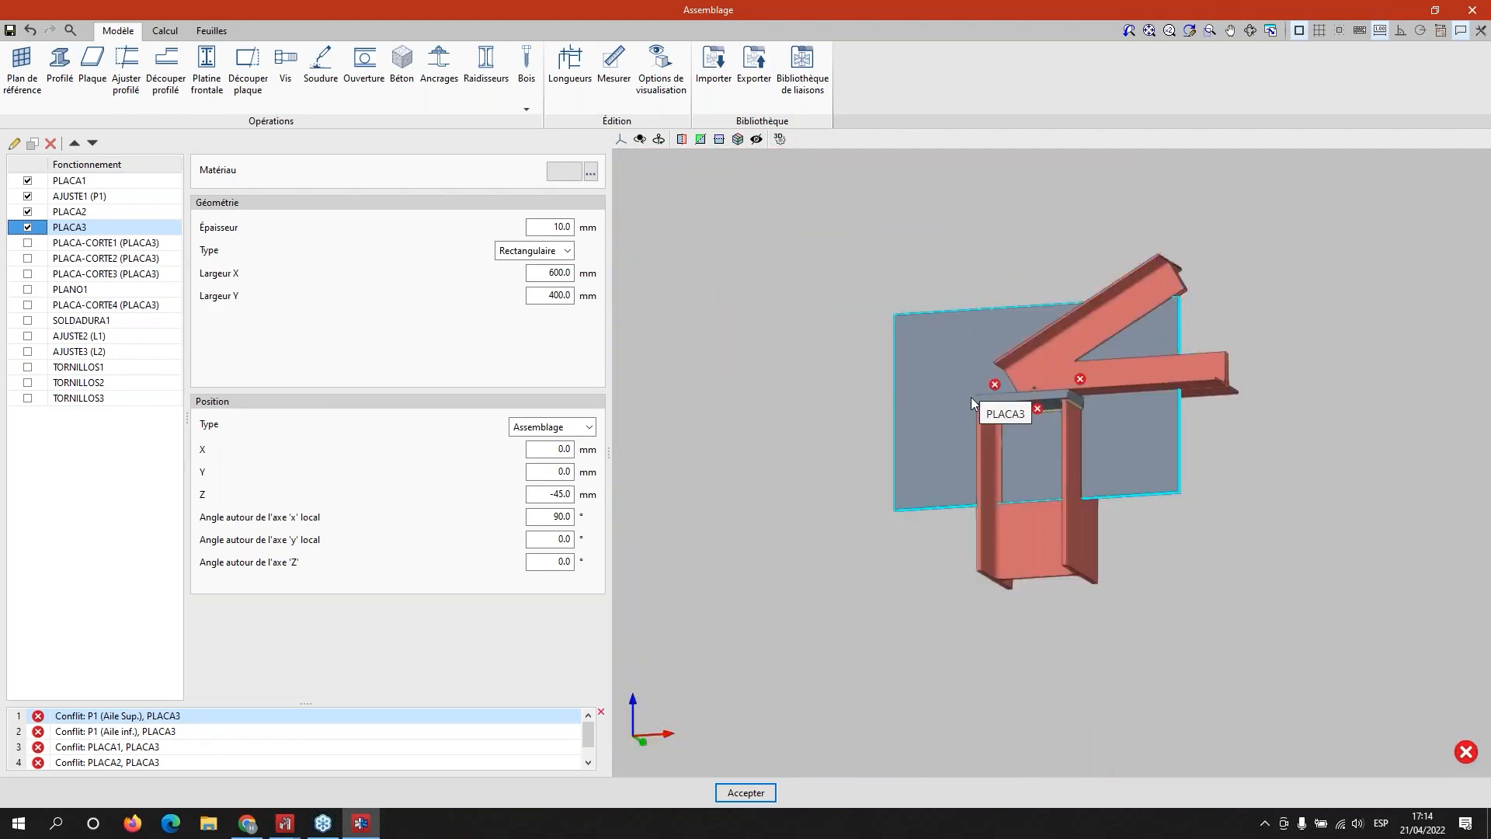
pyautogui.moveTo(970, 400); pyautogui.dragTo(944, 448, button='middle')
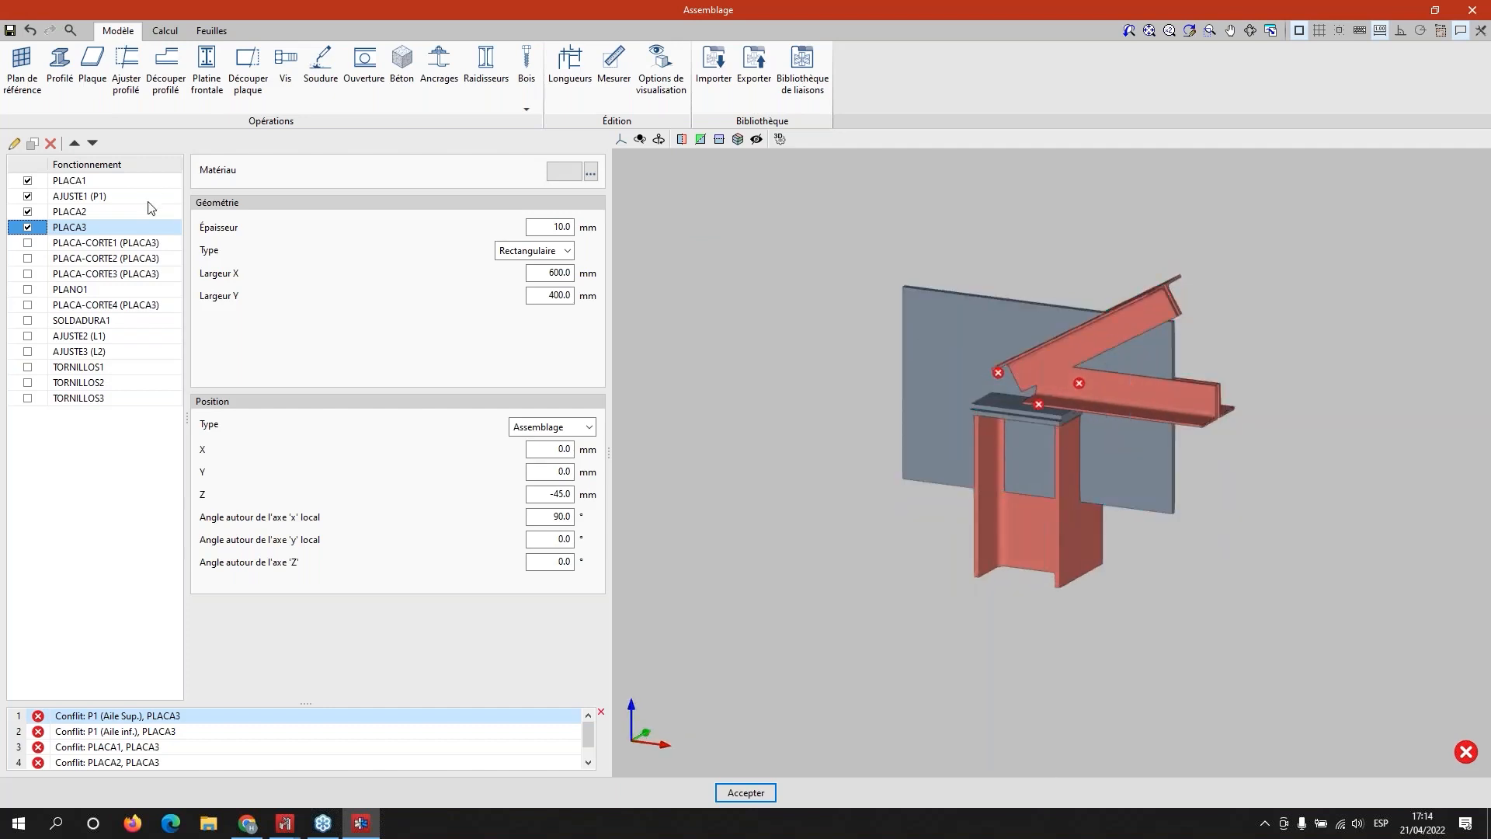
# Step: Reactivate the plate cuts PLACA-CORTE1, PLACA-CORTE2 and PLACA-CORTE3 on PLACA3
pyautogui.click(62, 246)
pyautogui.click(27, 242)
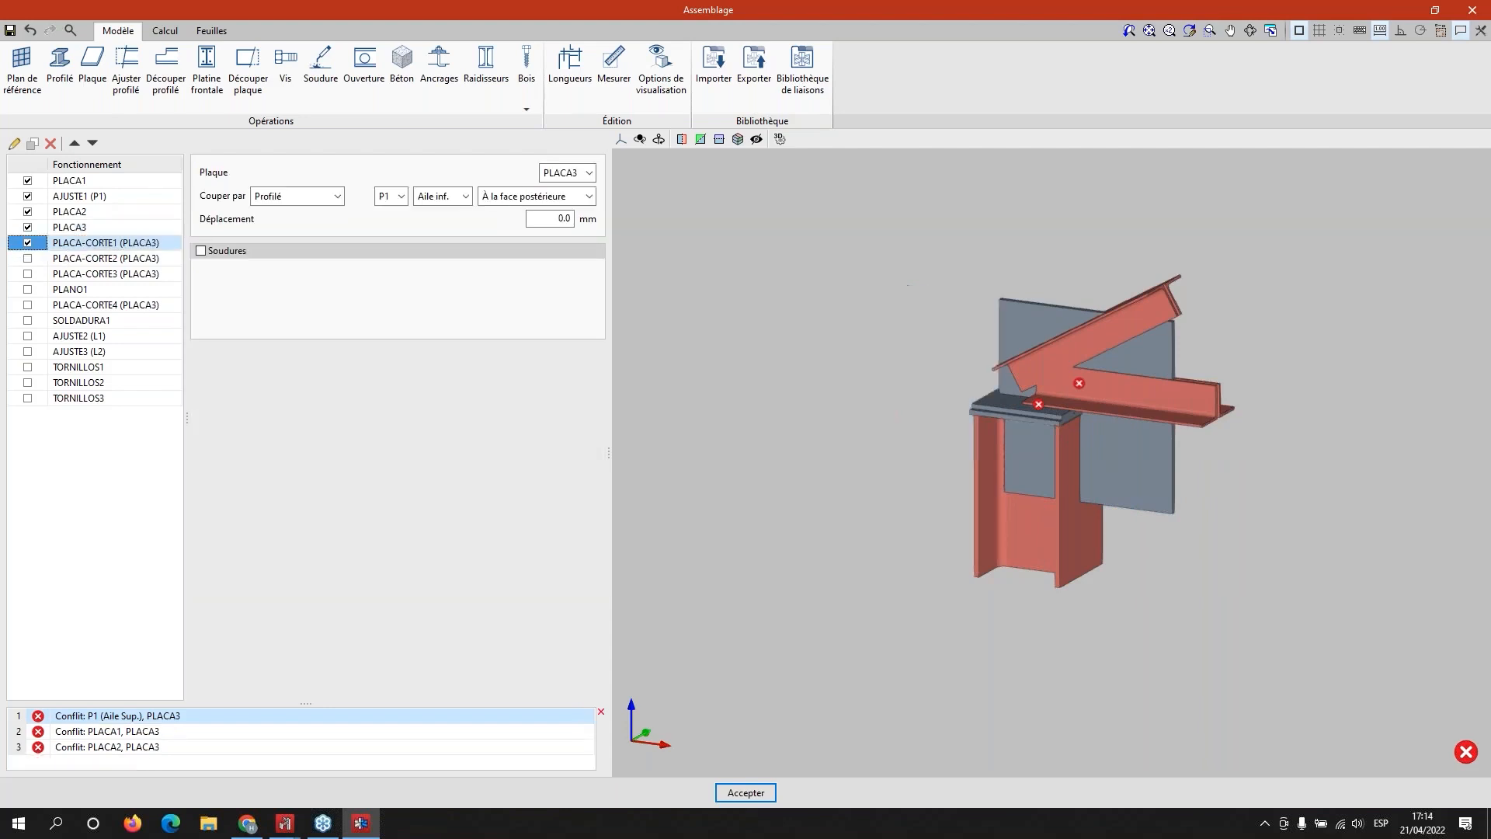
pyautogui.click(27, 258)
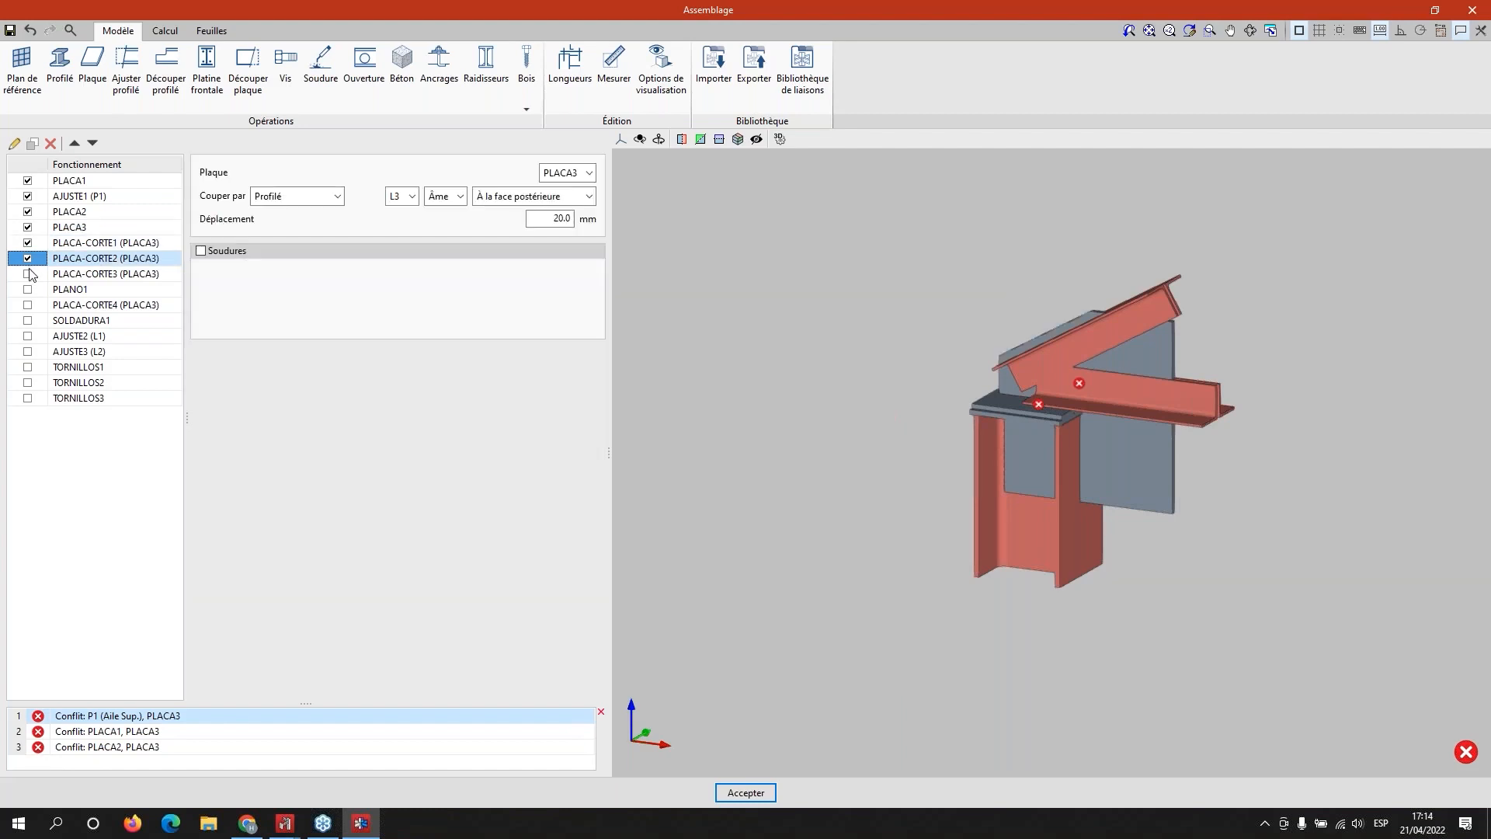
pyautogui.click(27, 273)
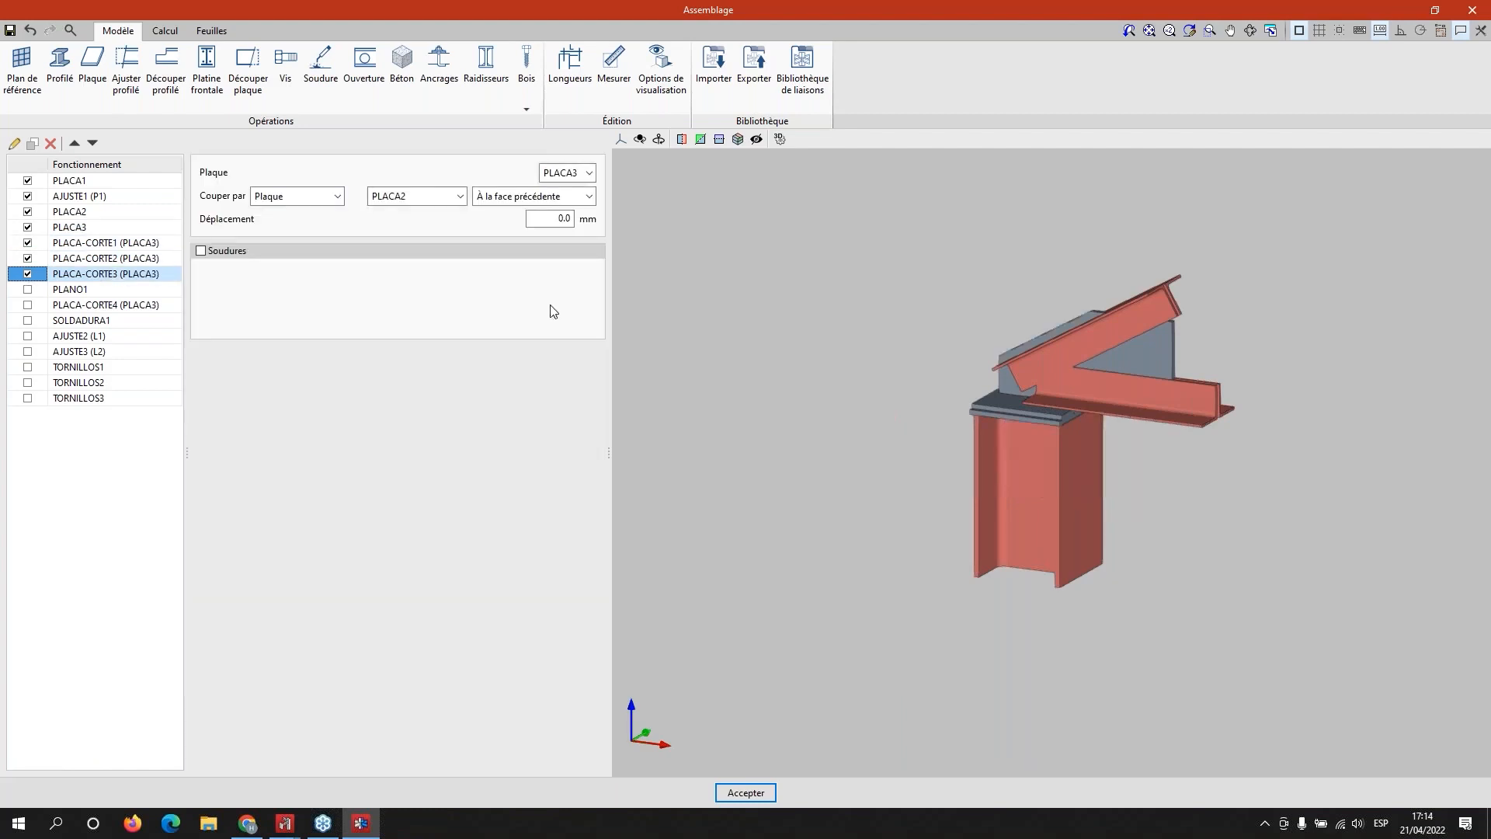
pyautogui.scroll(5, 1115, 315)
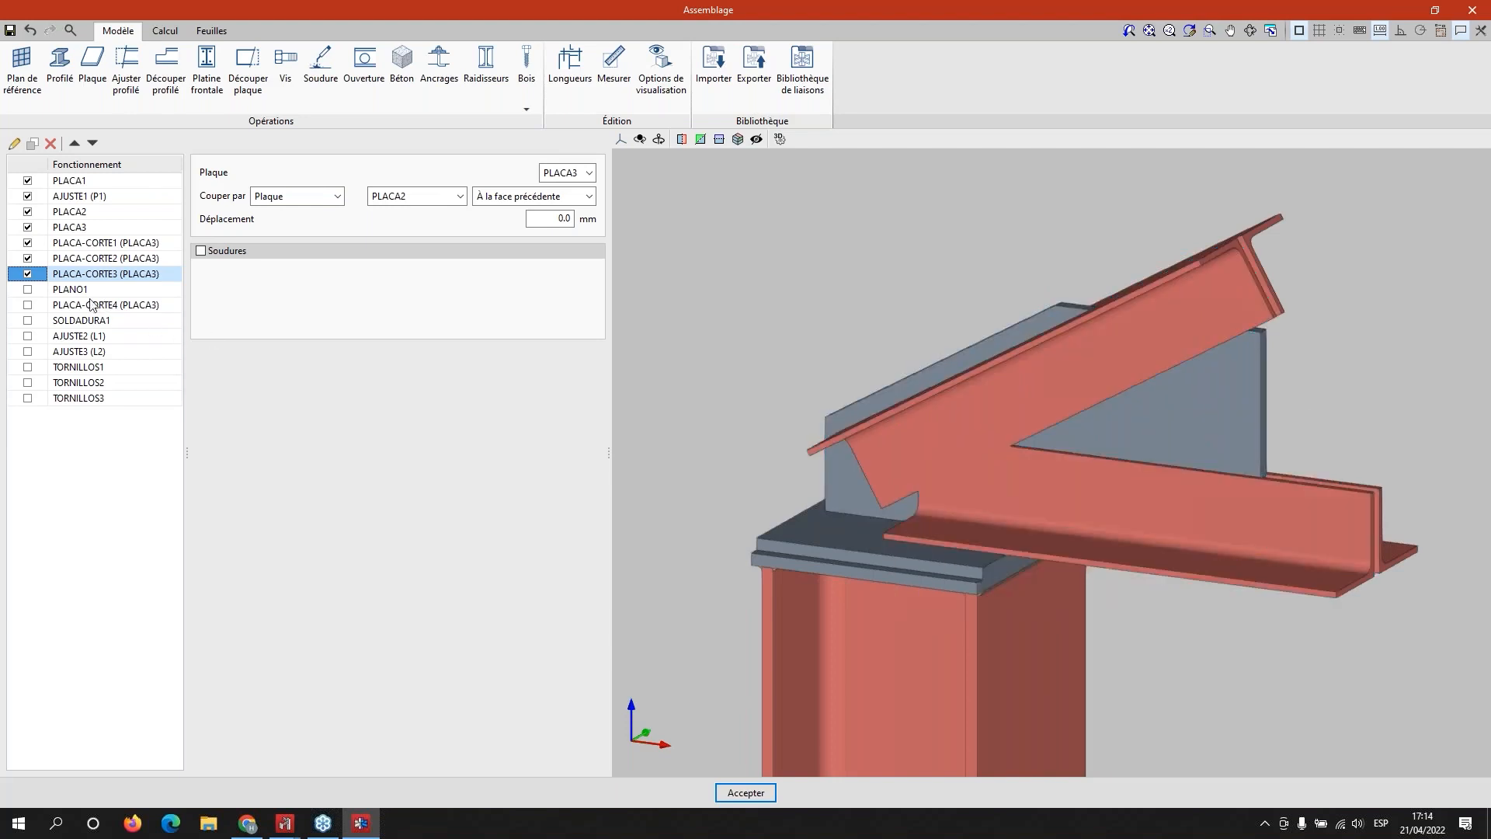
# Step: Reactivate the reference plane PLANO1 and the cut PLACA-CORTE4 that trims PLACA3 along it
pyautogui.click(29, 290)
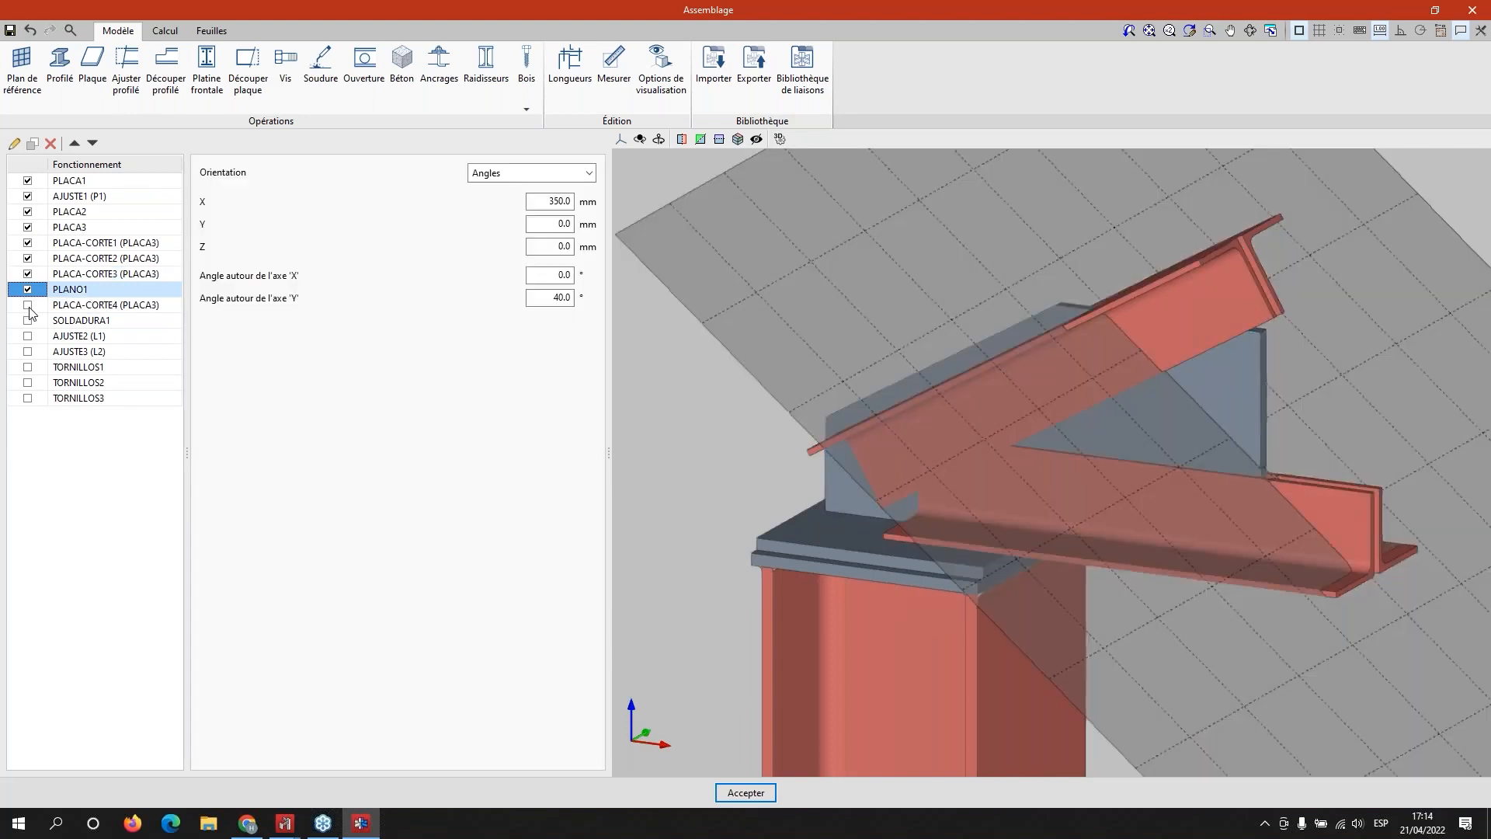
pyautogui.click(28, 306)
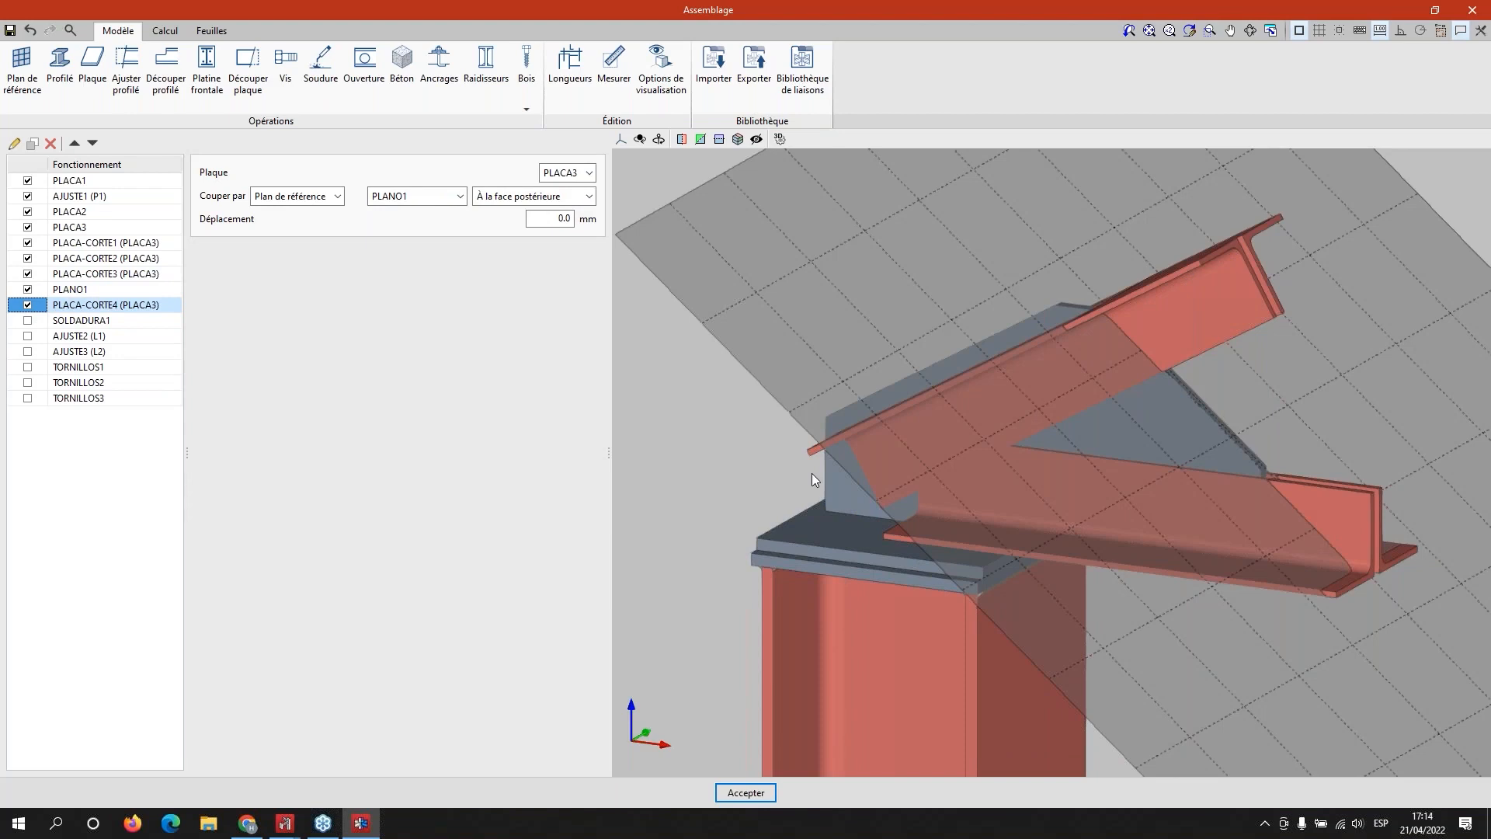
pyautogui.scroll(-4, 813, 474)
pyautogui.moveTo(769, 478)
pyautogui.mouseDown(button='middle')
pyautogui.moveTo(922, 458)
pyautogui.moveTo(788, 456)
pyautogui.moveTo(885, 453)
pyautogui.mouseUp(button='middle')
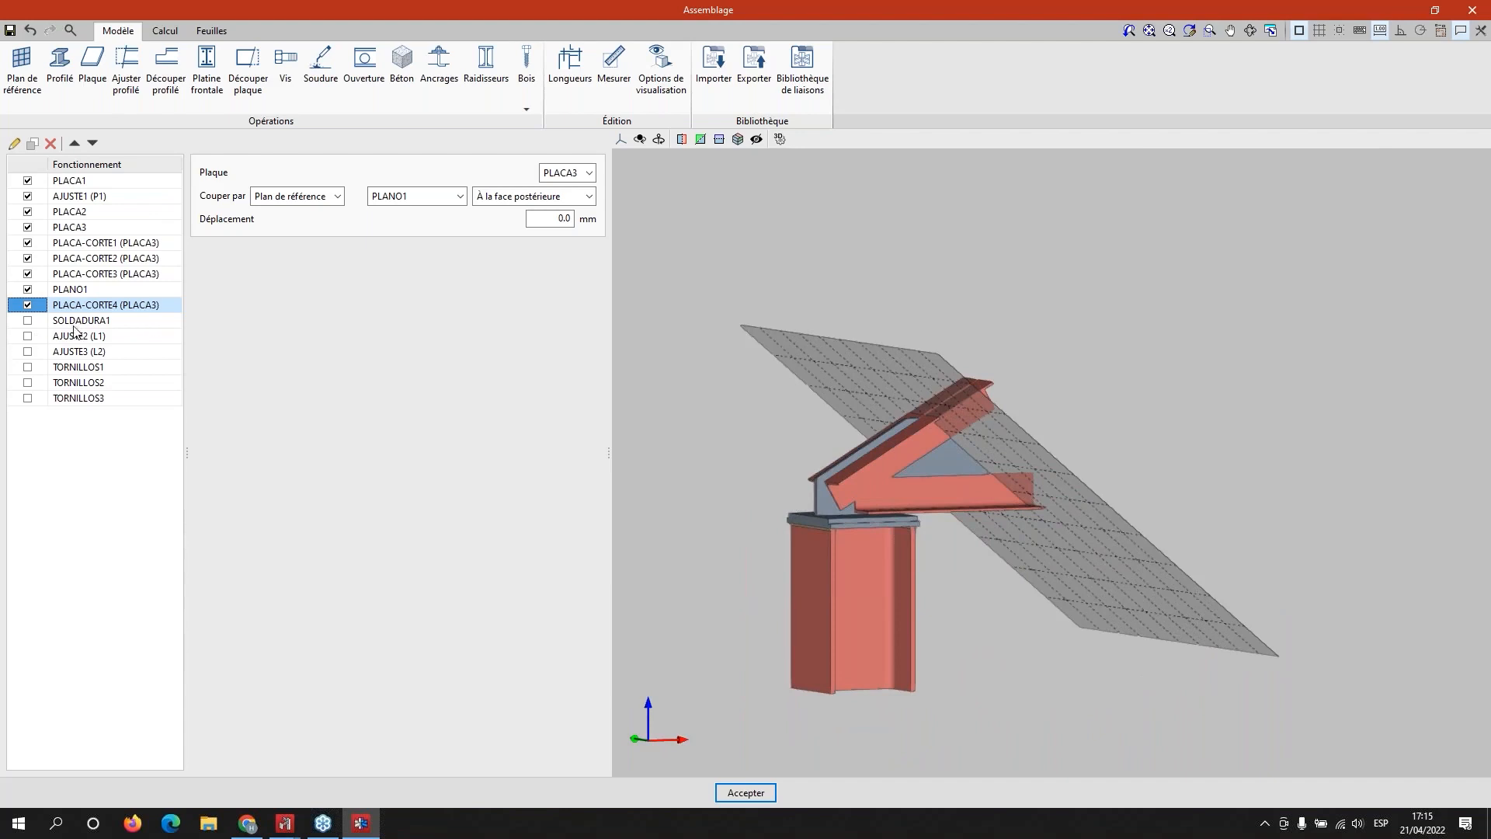
# Step: Reactivate the weld SOLDADURA1 between PLACA3 and PLACA2, and inspect it on the model
pyautogui.click(27, 321)
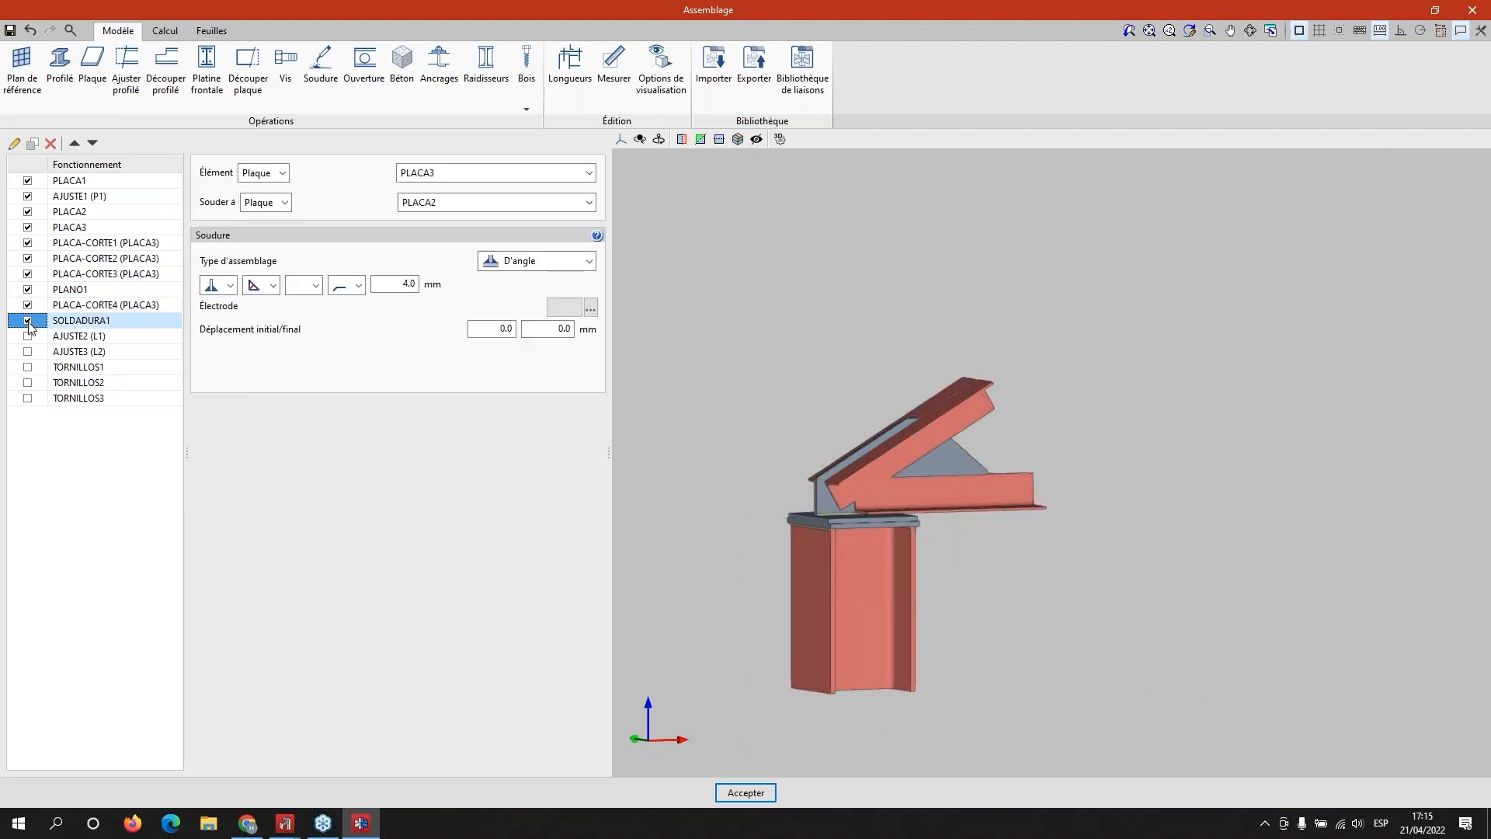
pyautogui.scroll(3, 890, 473)
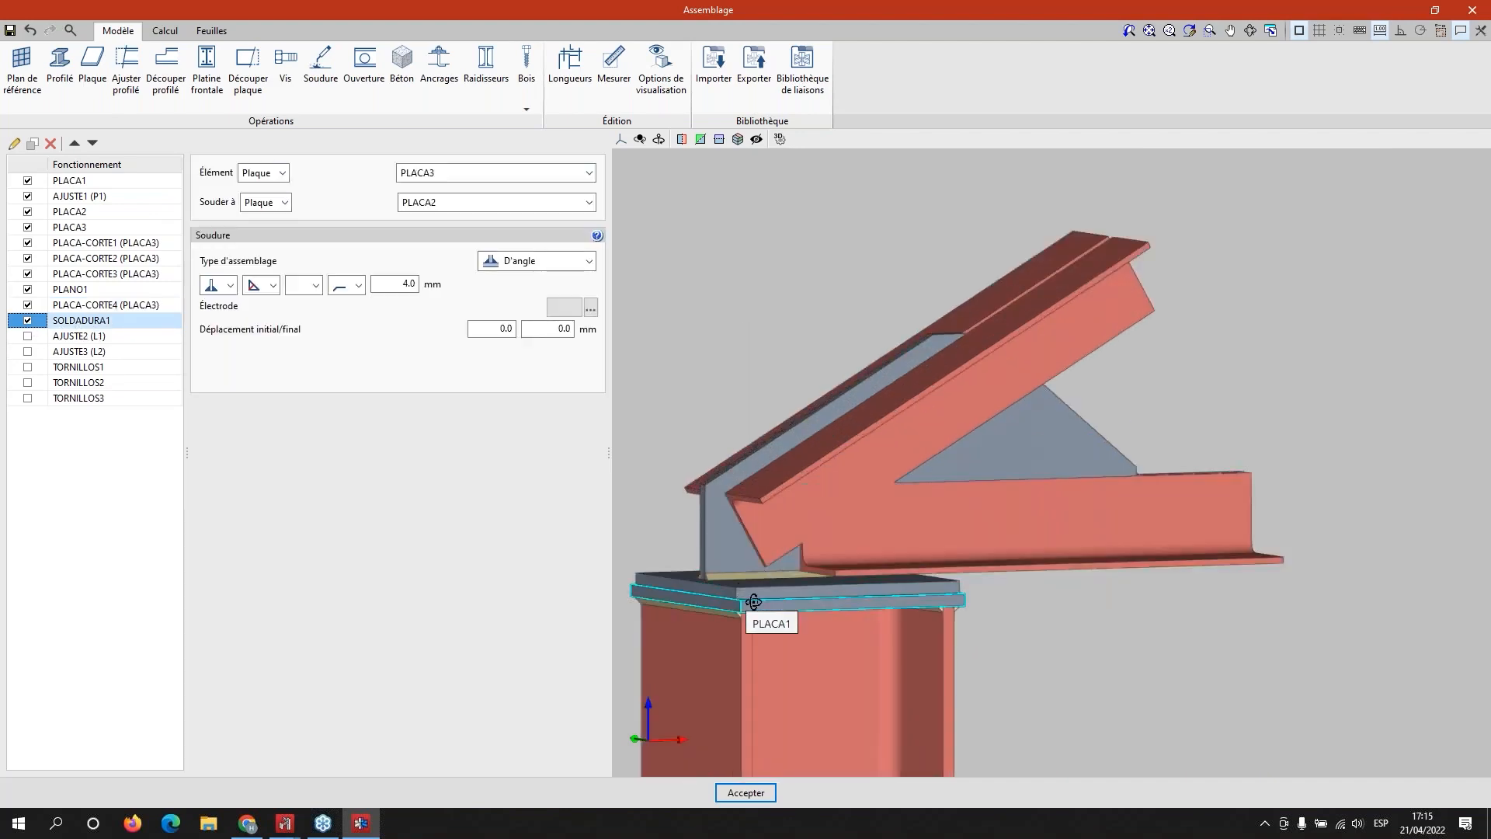
pyautogui.moveTo(752, 603); pyautogui.dragTo(861, 618, button='middle')
# Step: Reactivate the angle adjustments AJUSTE2 (L1) and AJUSTE3 (L2), plus the bolt groups TORNILLOS1 and TORNILLOS2
pyautogui.click(27, 336)
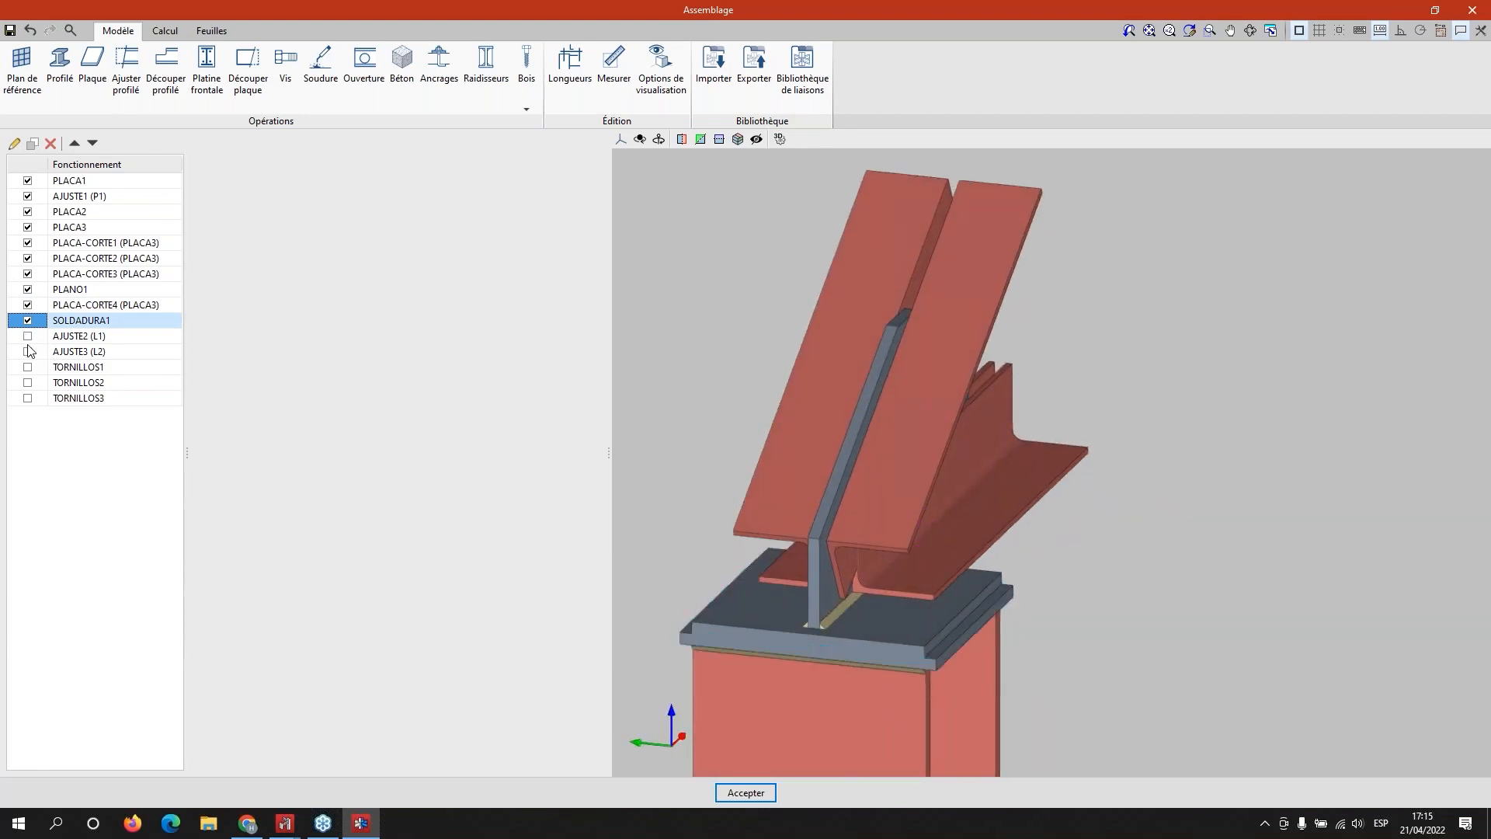
pyautogui.click(27, 351)
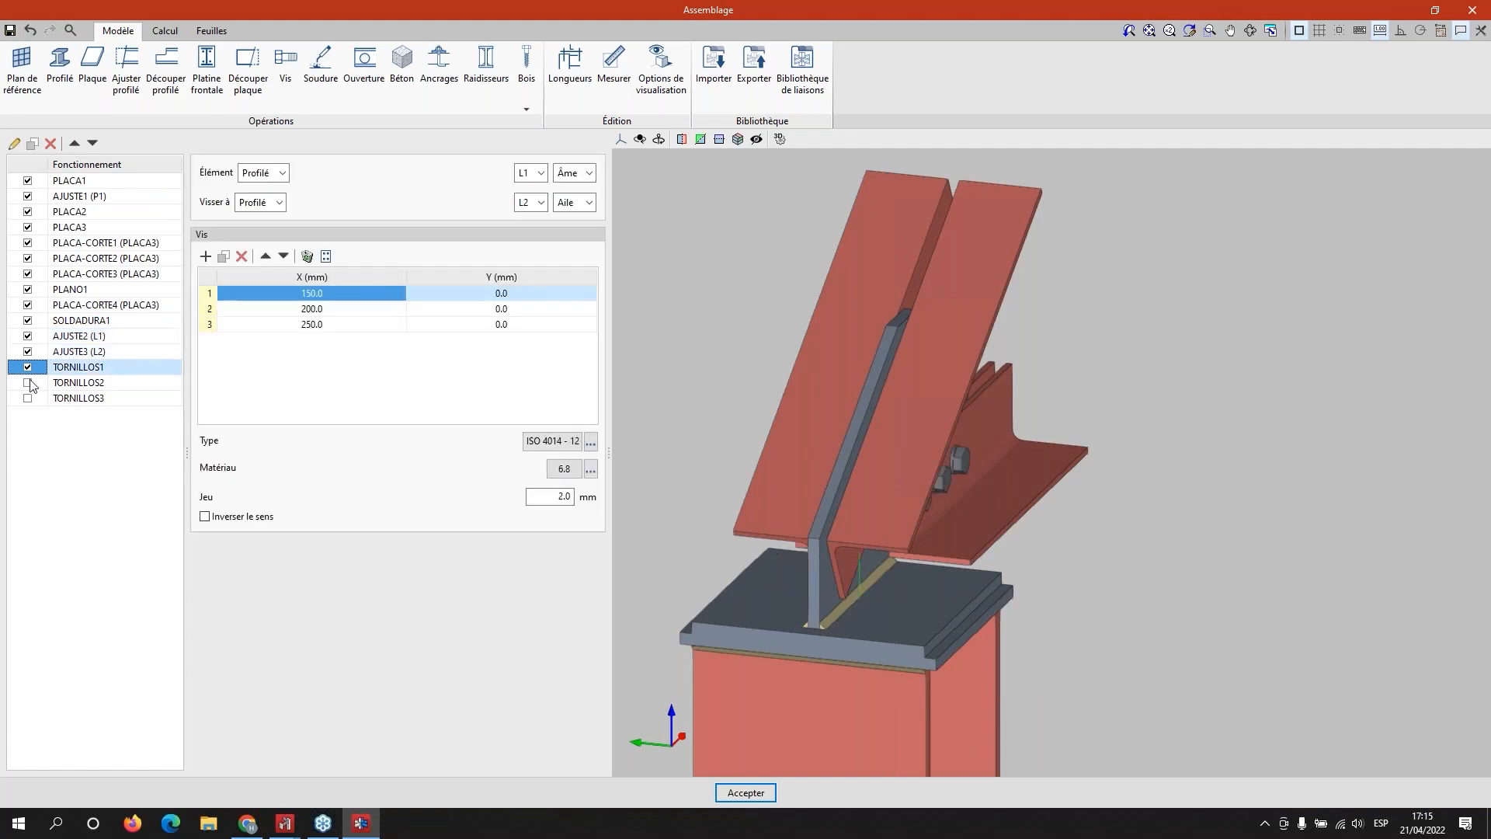
pyautogui.click(27, 366)
pyautogui.keyDown('shift'); pyautogui.moveTo(1107, 593); pyautogui.dragTo(986, 582, button='middle'); pyautogui.keyUp('shift')
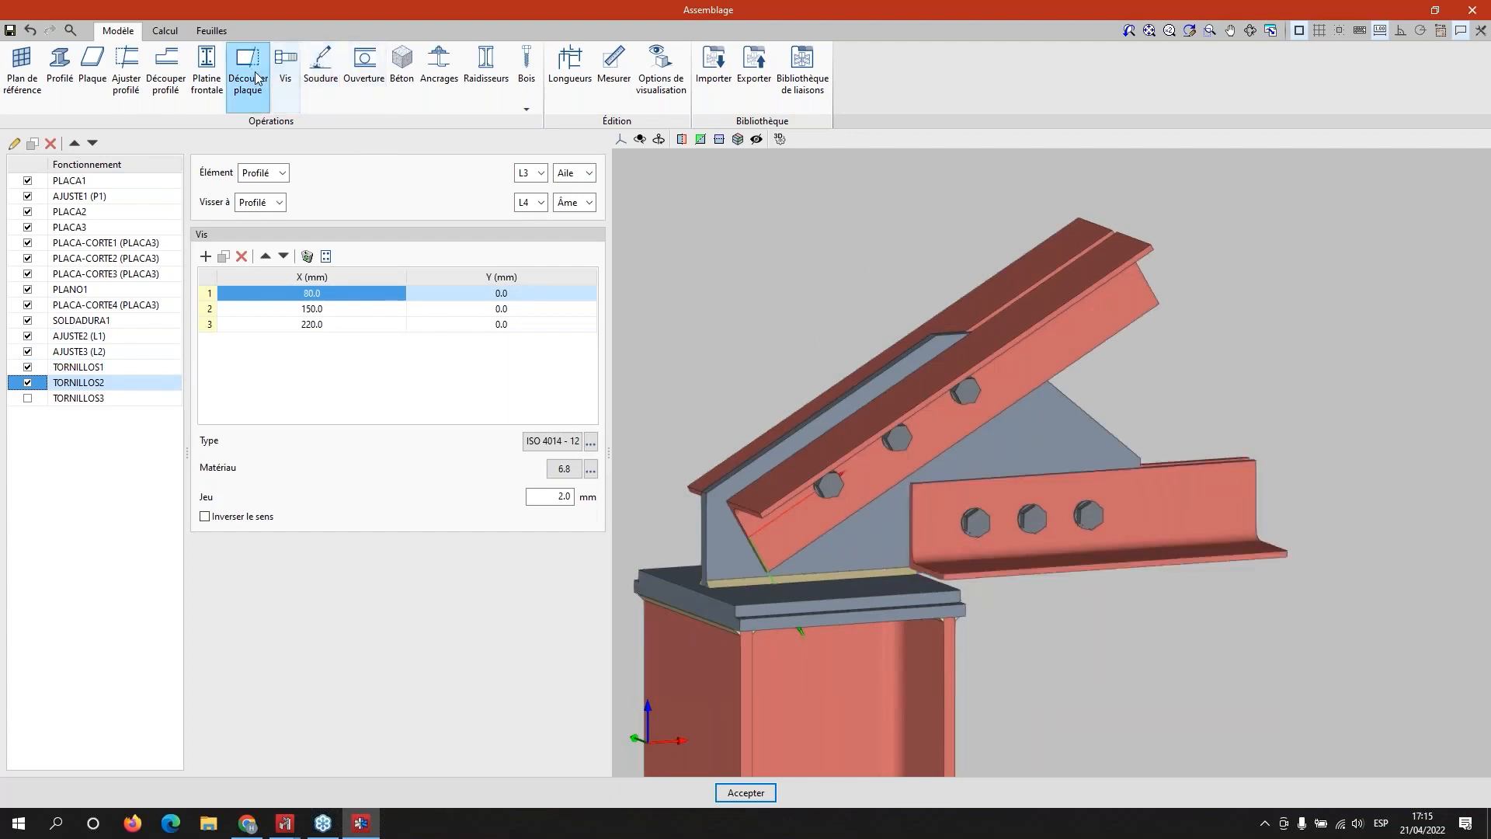
# Step: Reactivate the bolt group TORNILLOS3 joining PLACA1 and PLACA2, and inspect the bolts of the complete connection
pyautogui.click(287, 72)
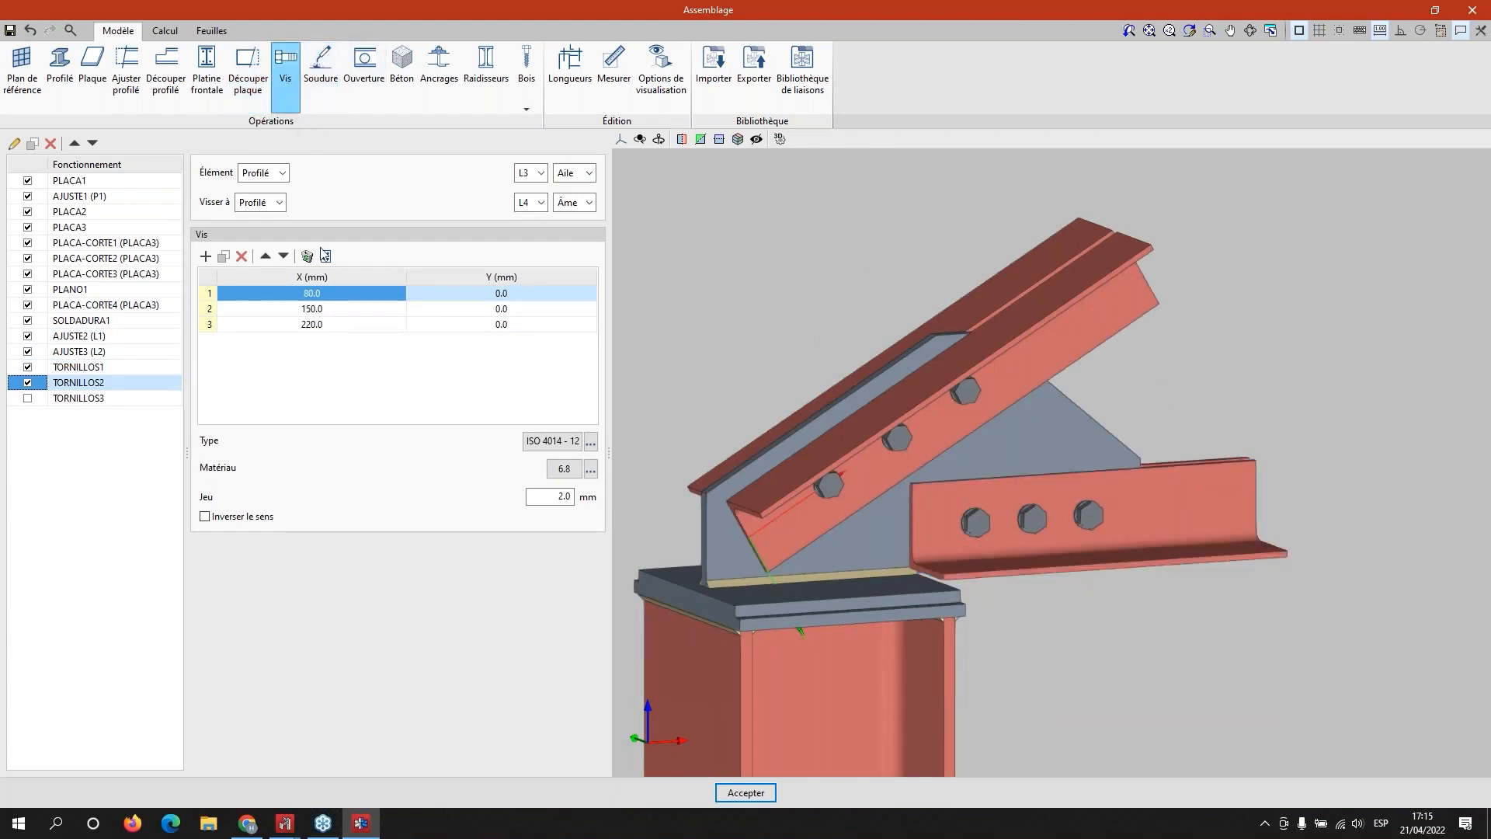
pyautogui.scroll(4, 885, 472)
pyautogui.scroll(-5, 891, 471)
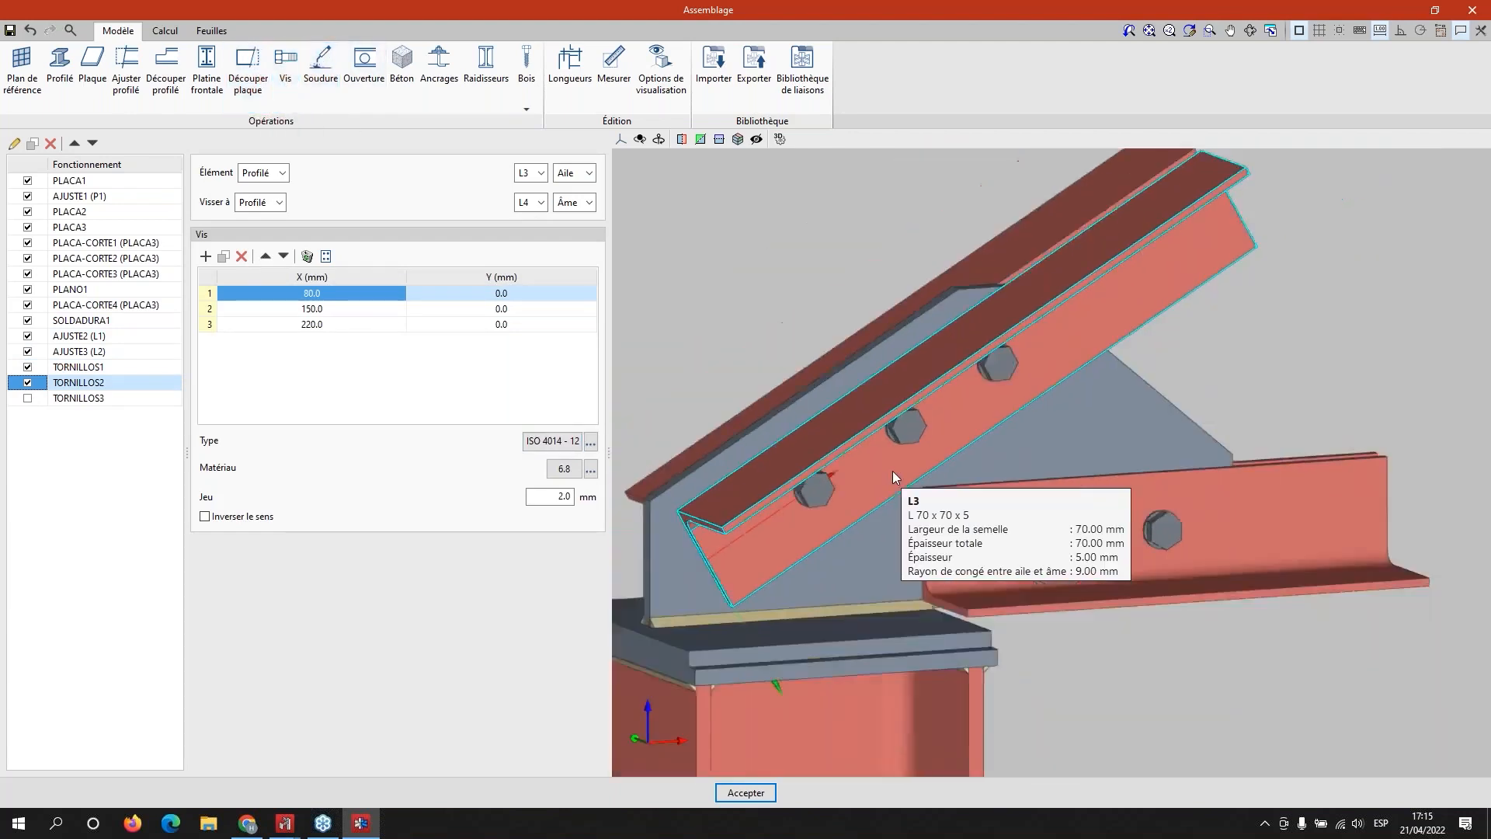
pyautogui.click(30, 399)
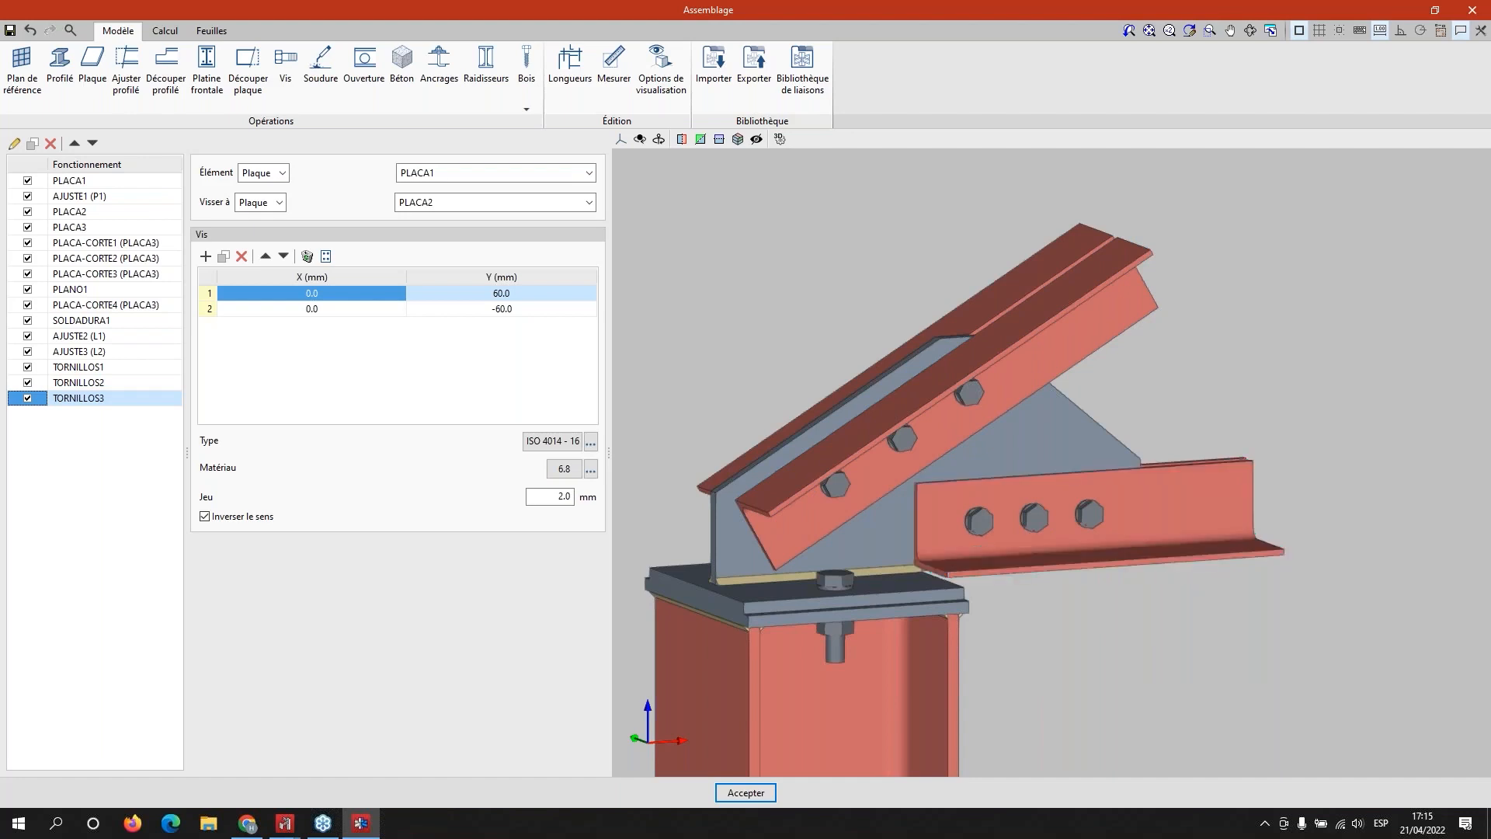
pyautogui.moveTo(1157, 565); pyautogui.dragTo(1093, 589, button='middle')
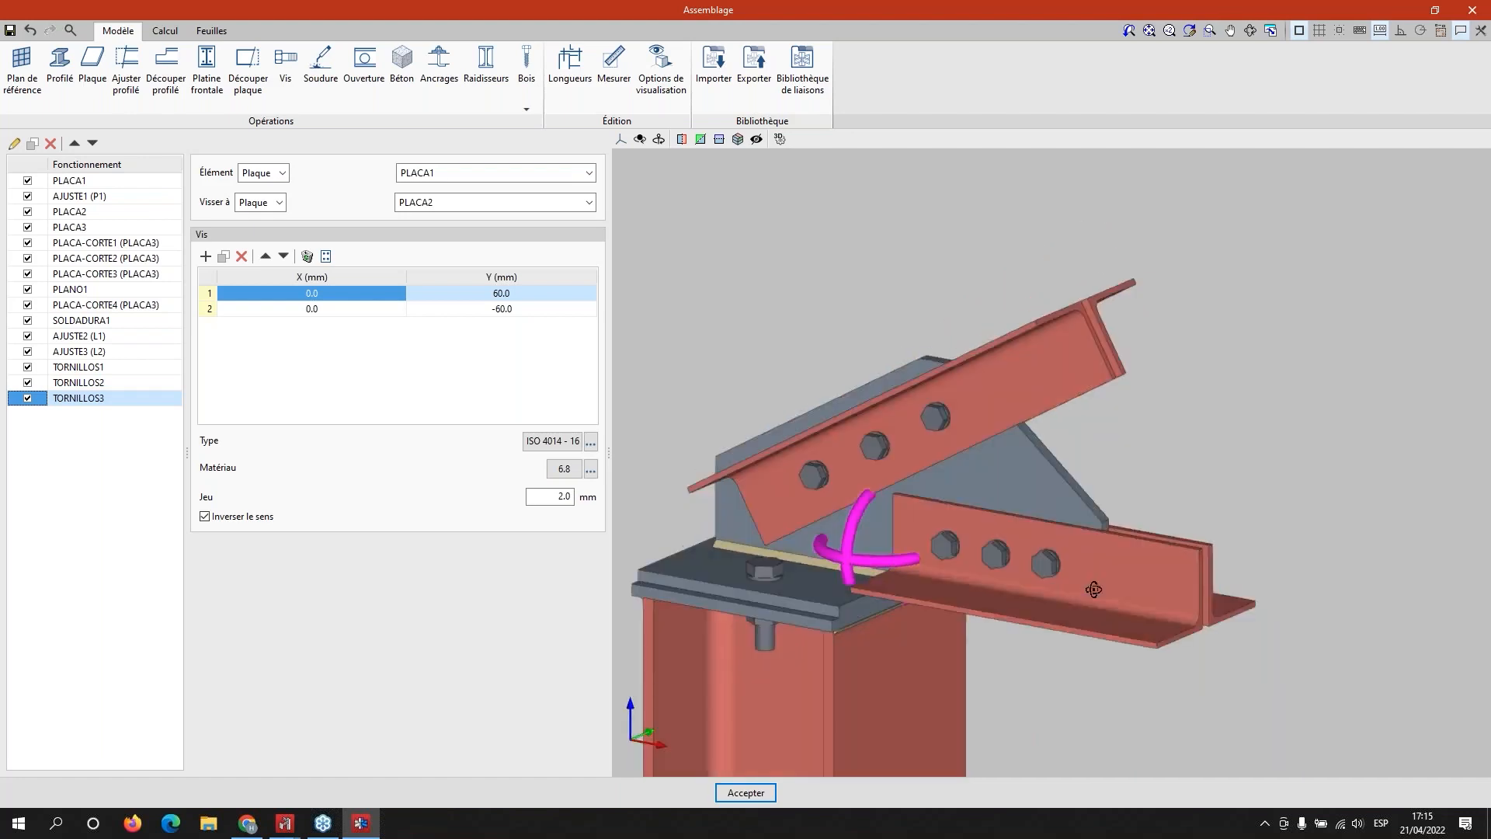
# Step: Open the connection's calculation settings and review the load case LC1 defined for the analysis
pyautogui.click(166, 33)
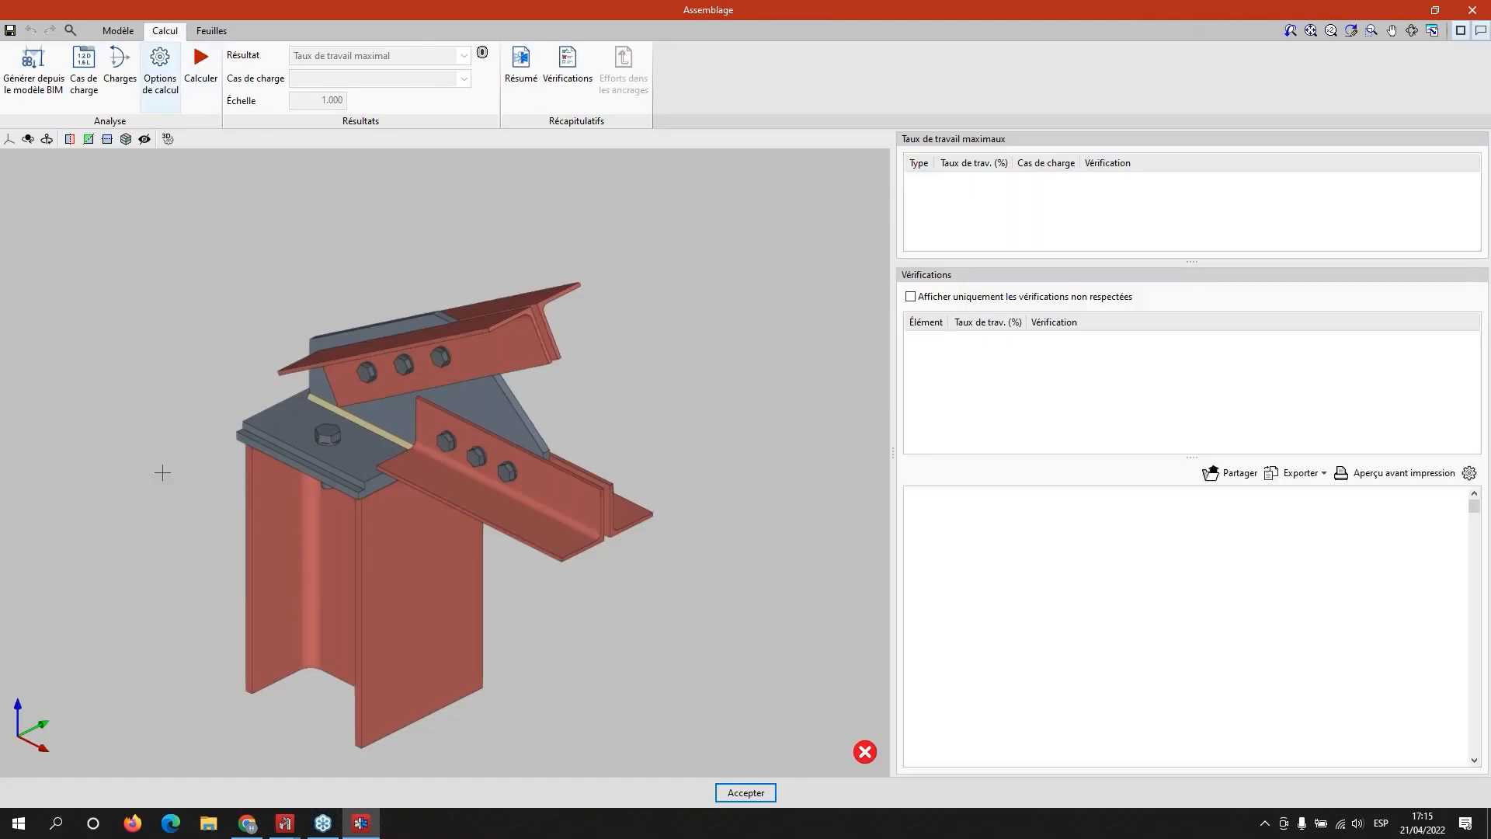
pyautogui.moveTo(189, 472); pyautogui.dragTo(321, 467, button='middle')
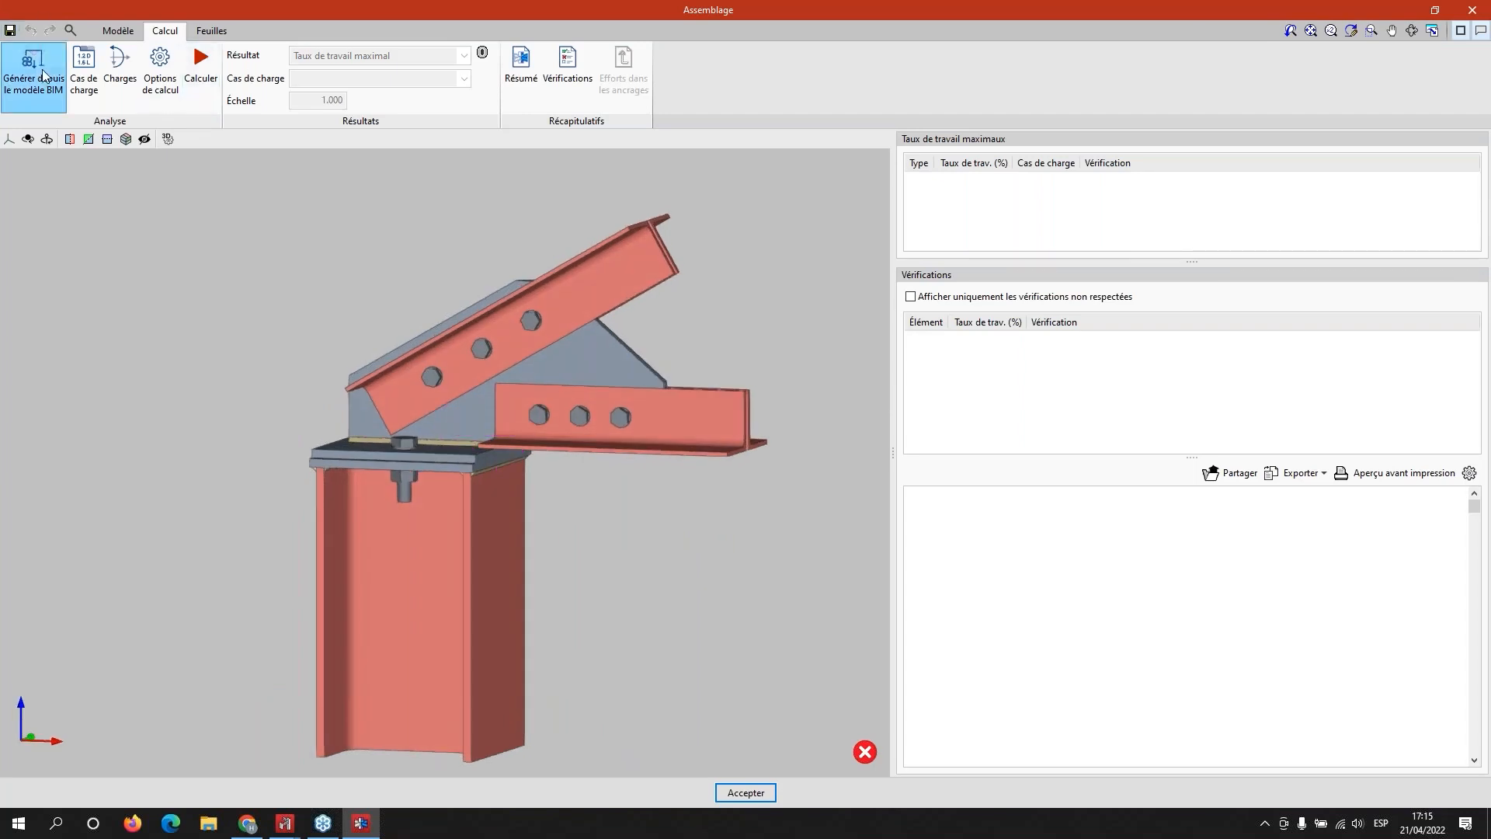
pyautogui.click(83, 75)
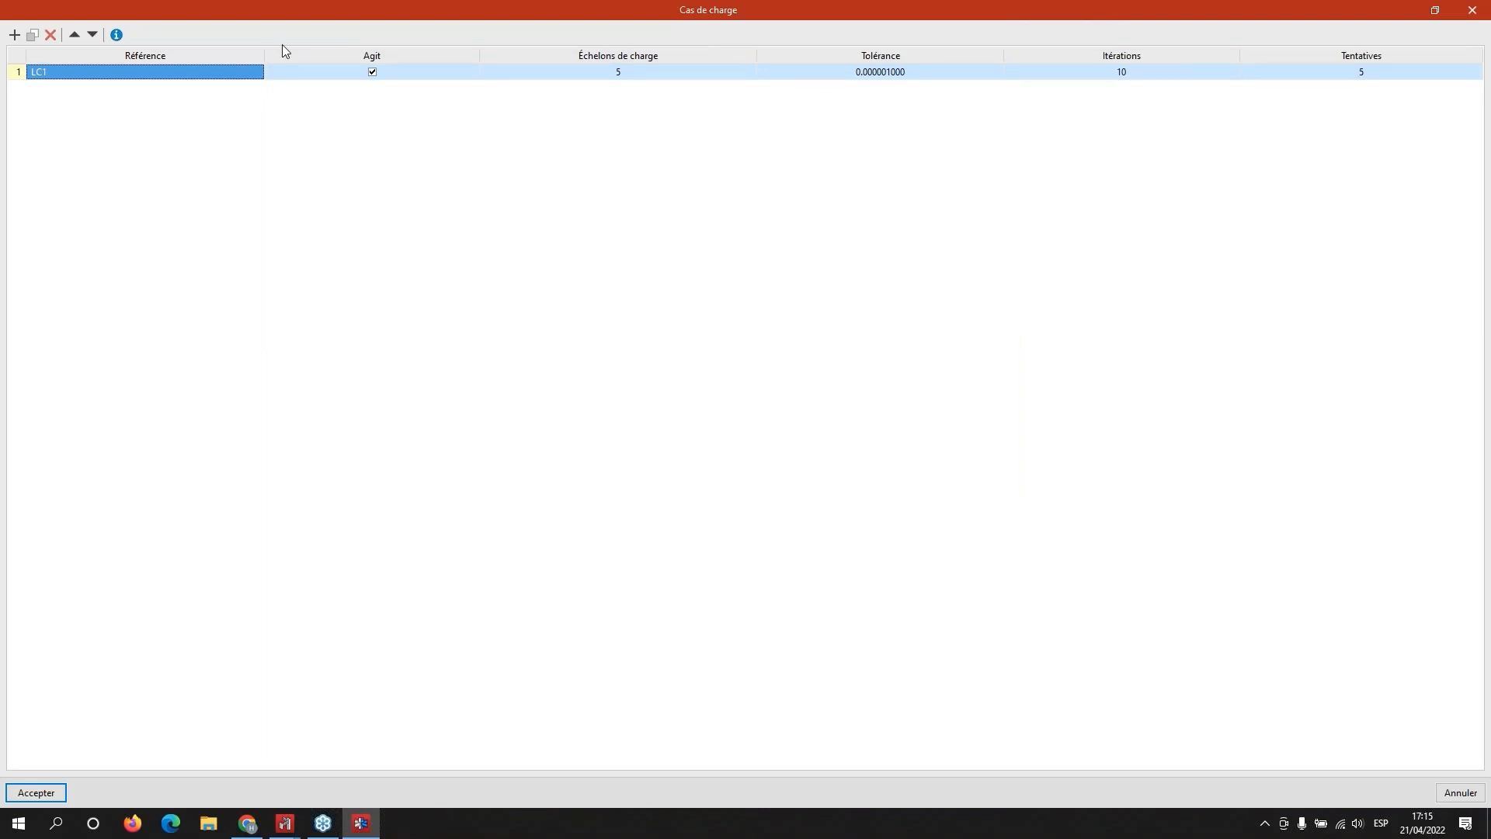
pyautogui.click(1471, 9)
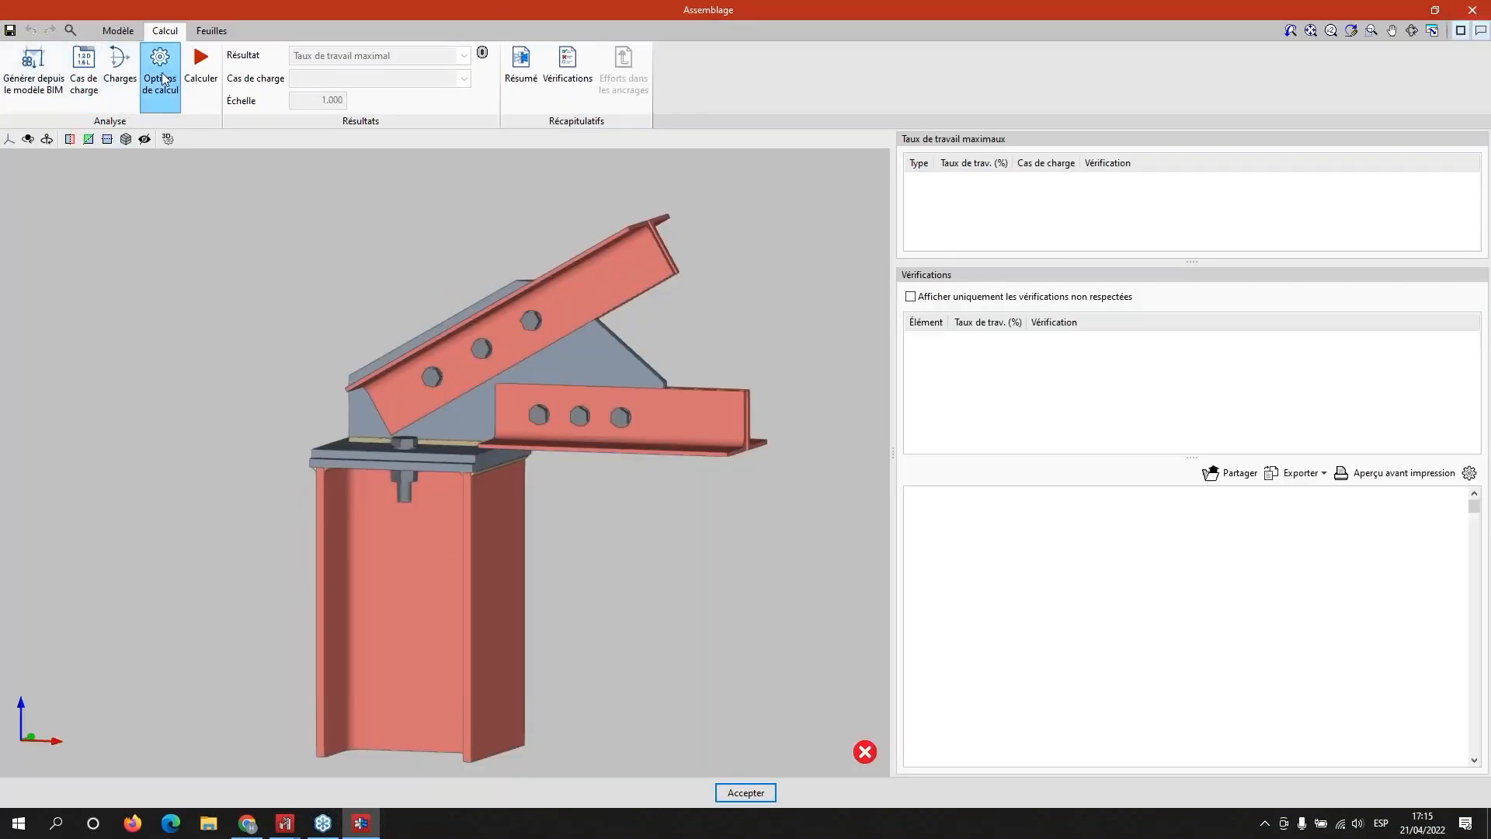
# Step: Review the loads of the connection, checking the bearing profile P1 and the end forces on L1, L2, L3 and L4
pyautogui.click(113, 77)
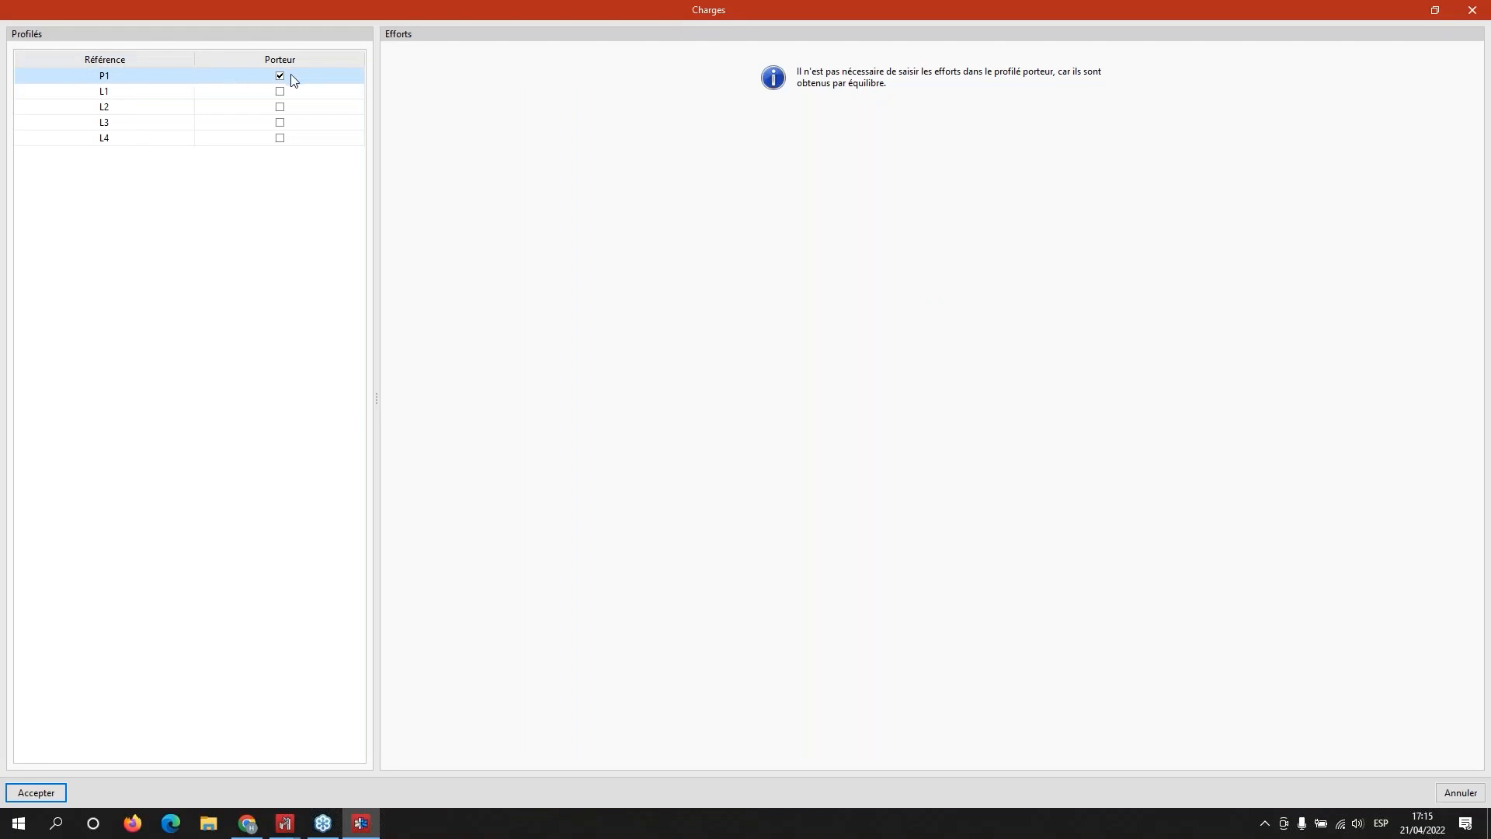
pyautogui.click(102, 93)
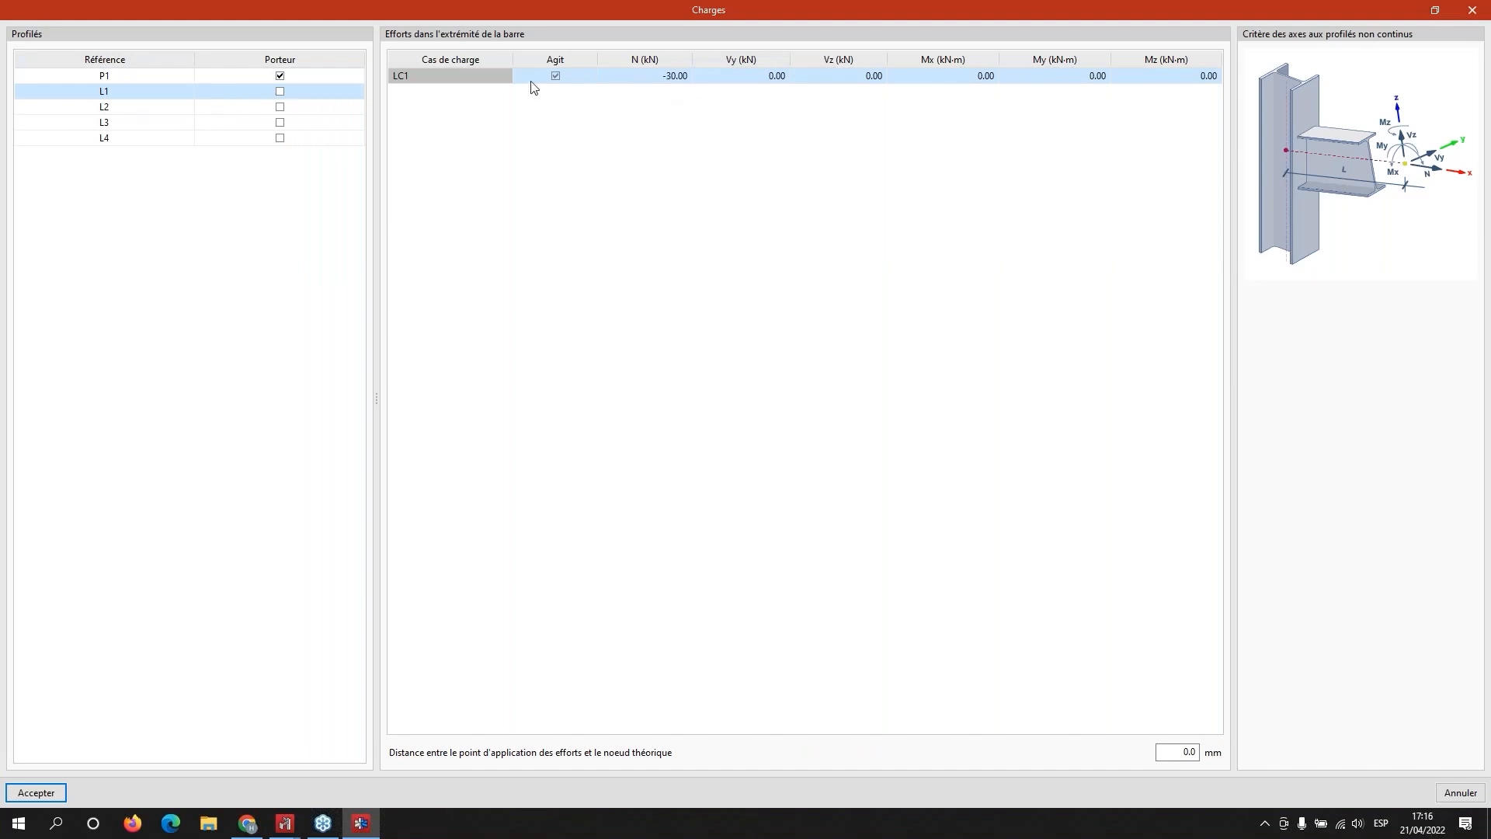
pyautogui.click(106, 110)
pyautogui.click(113, 124)
pyautogui.click(119, 139)
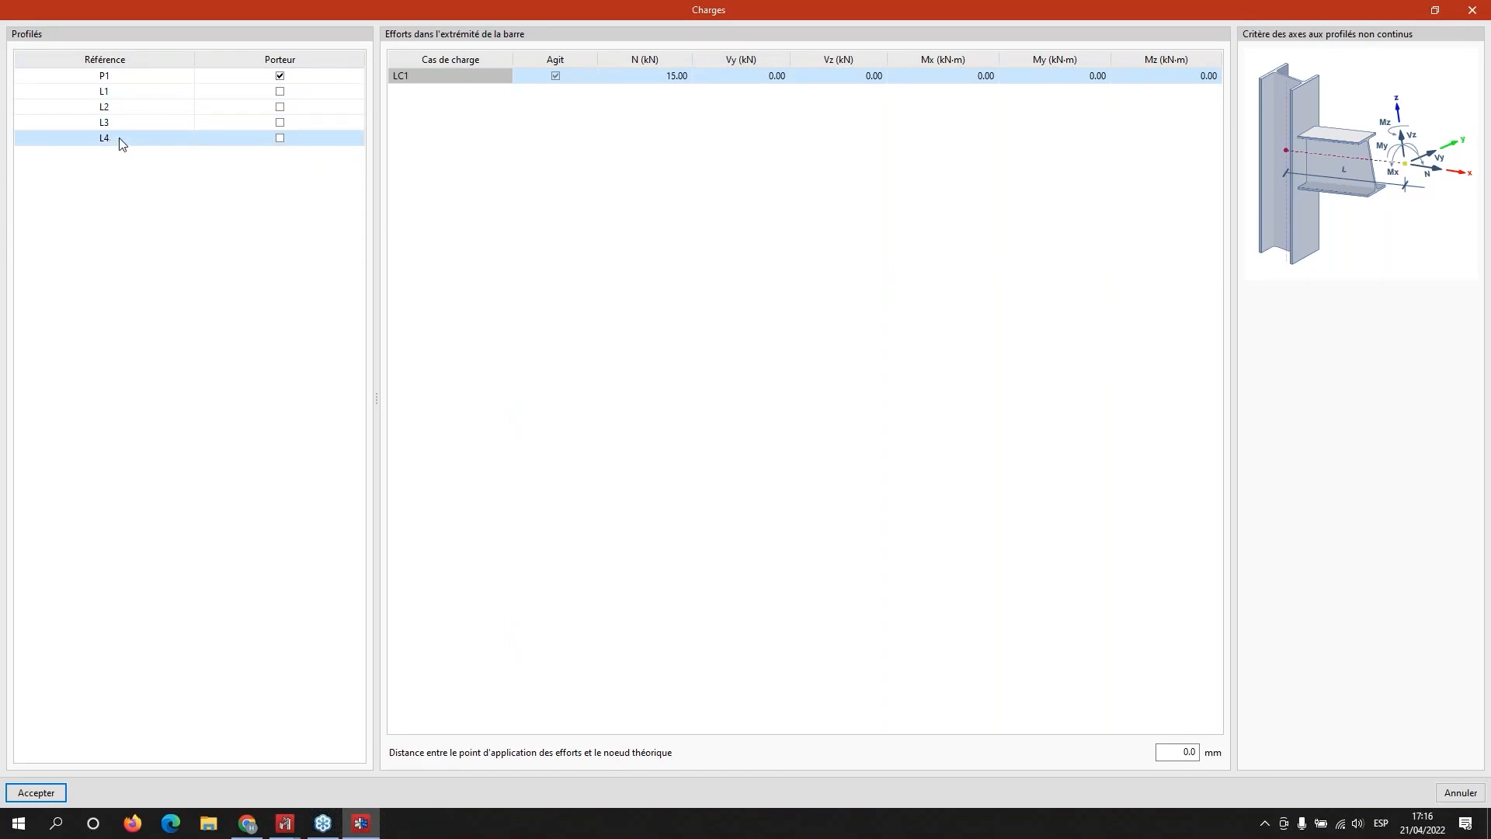
pyautogui.click(1471, 9)
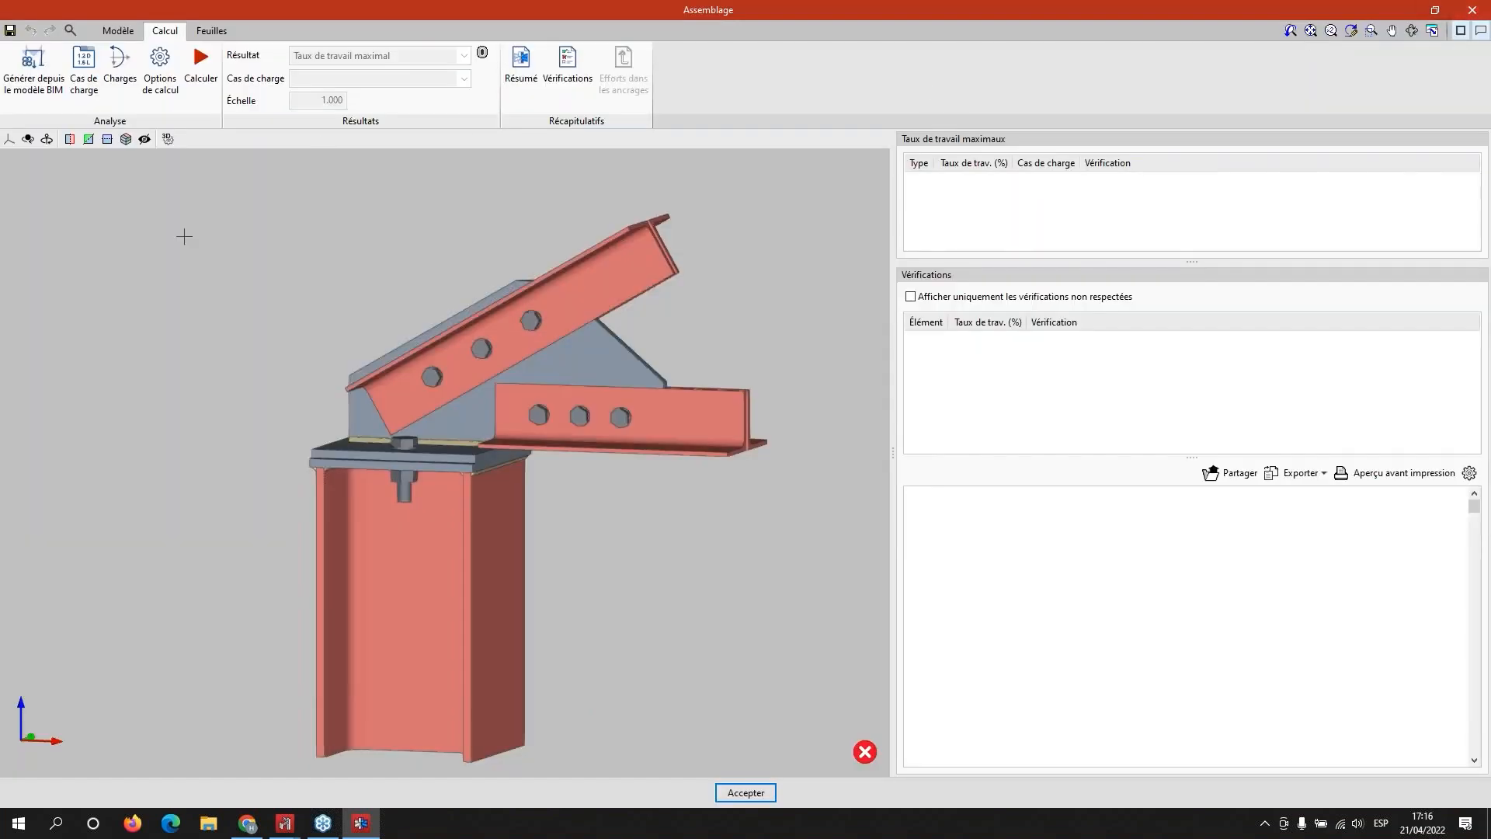
# Step: Calculate the connection and inspect the maximum utilisation results on the coloured model
pyautogui.click(200, 66)
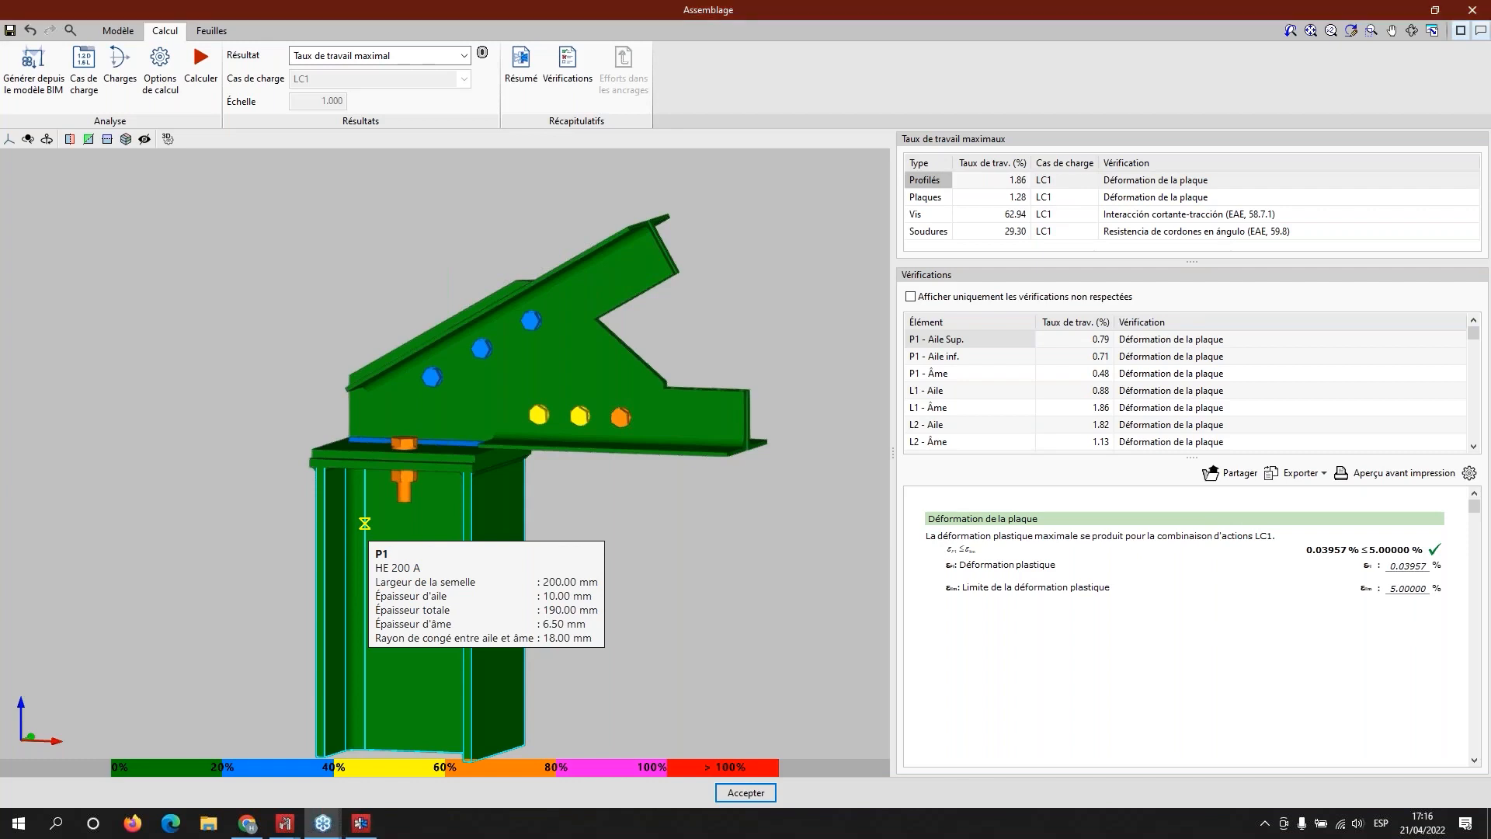
pyautogui.click(690, 459)
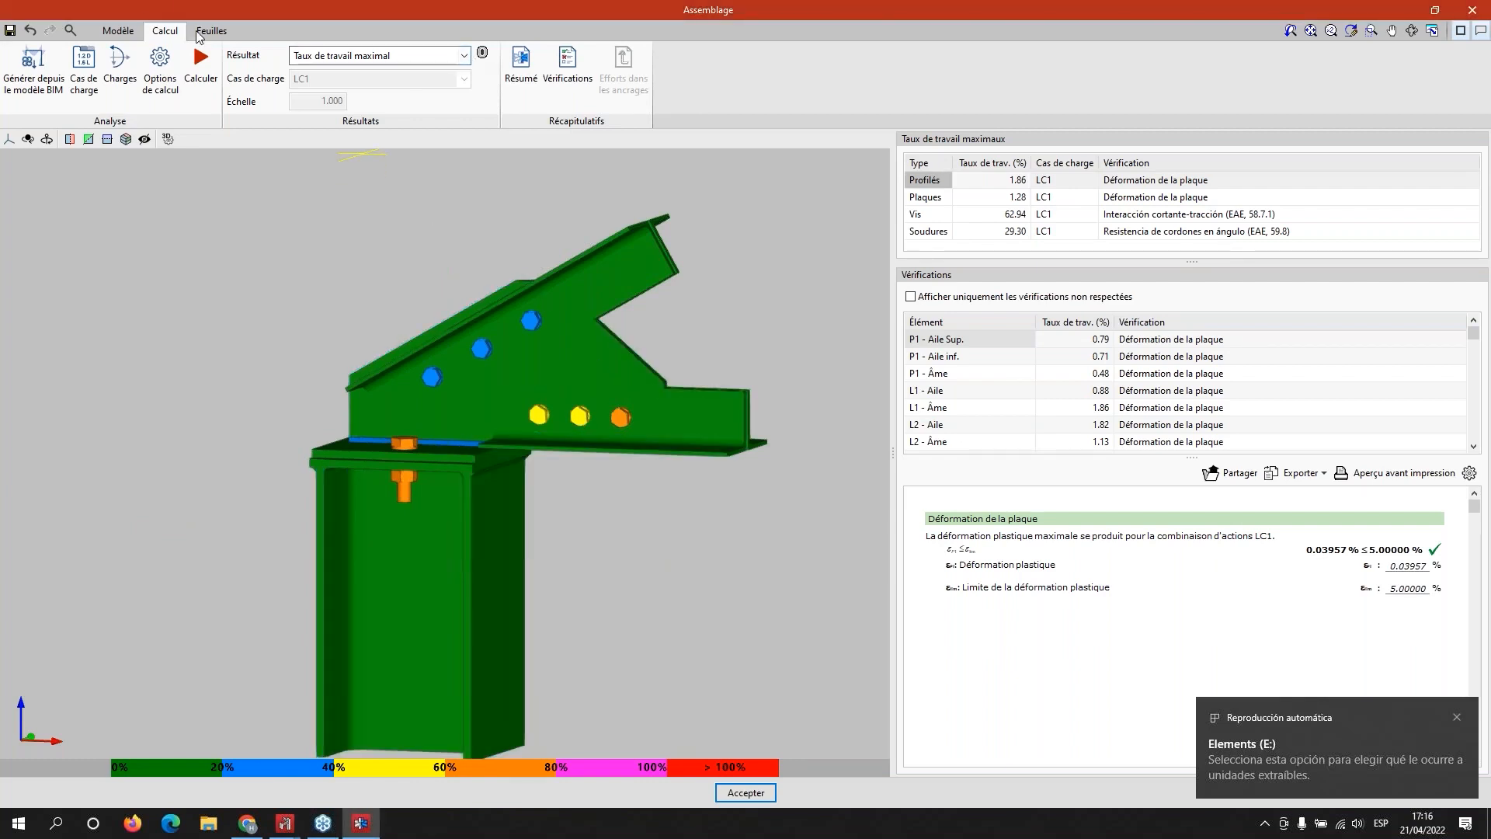
pyautogui.moveTo(280, 450); pyautogui.dragTo(365, 483, button='middle')
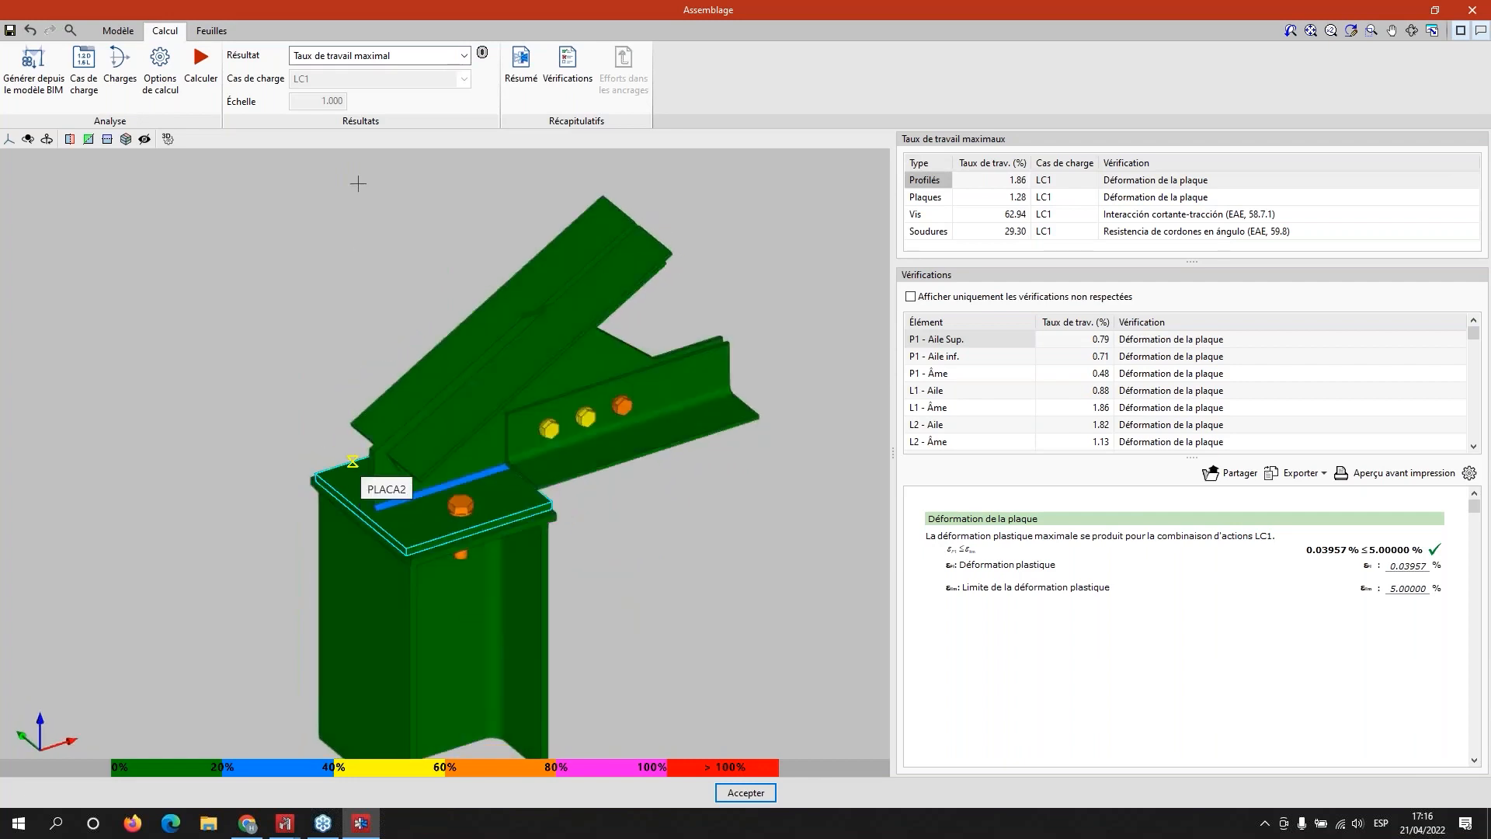
# Step: Display the Von Mises stress for load case LC1 and inspect the meshed model from the opposite side
pyautogui.click(403, 58)
pyautogui.click(382, 89)
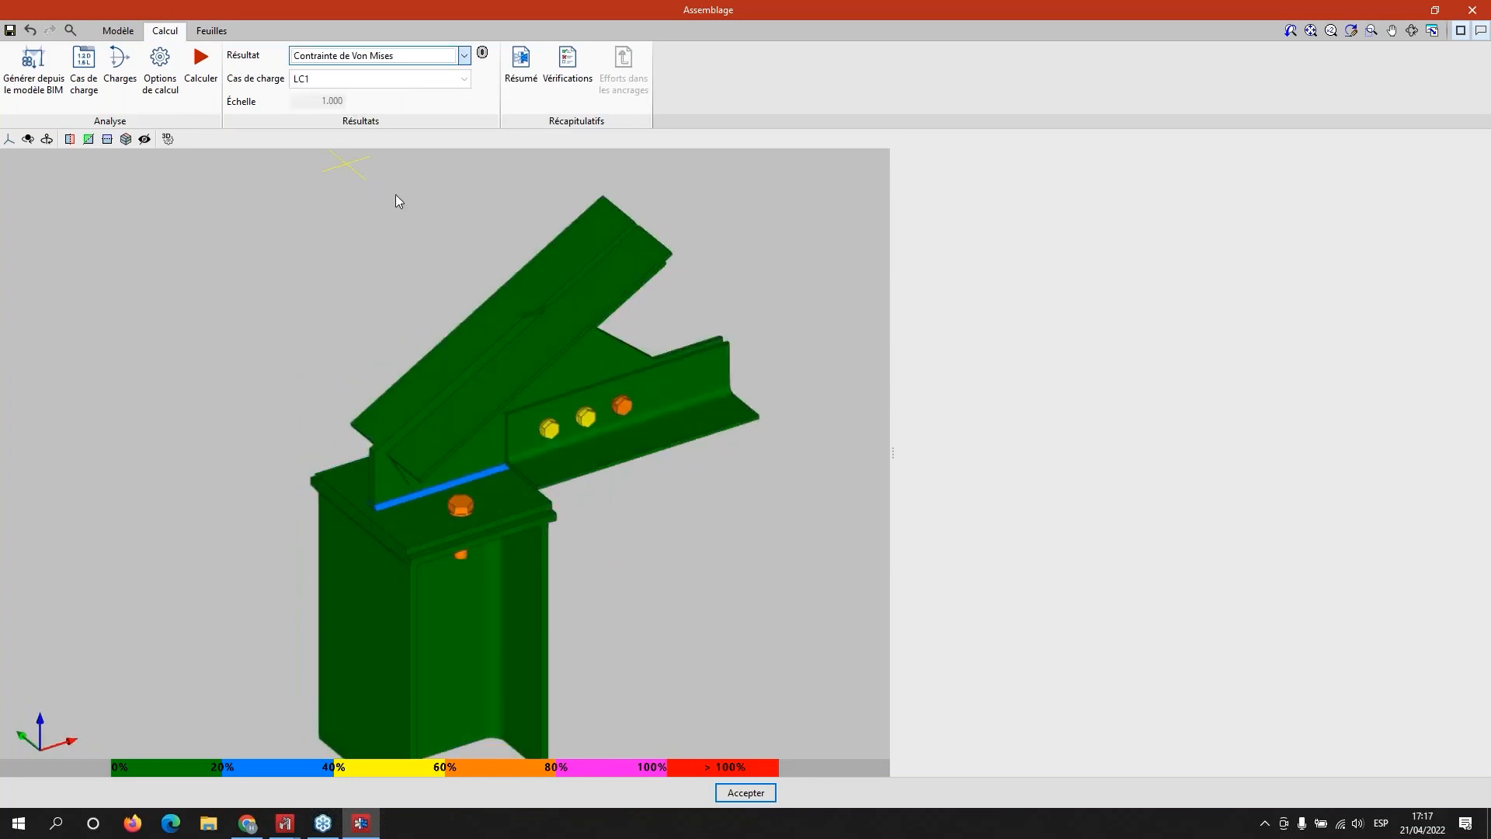
pyautogui.moveTo(546, 512); pyautogui.dragTo(495, 501, button='middle')
pyautogui.moveTo(406, 482); pyautogui.dragTo(110, 466, button='middle')
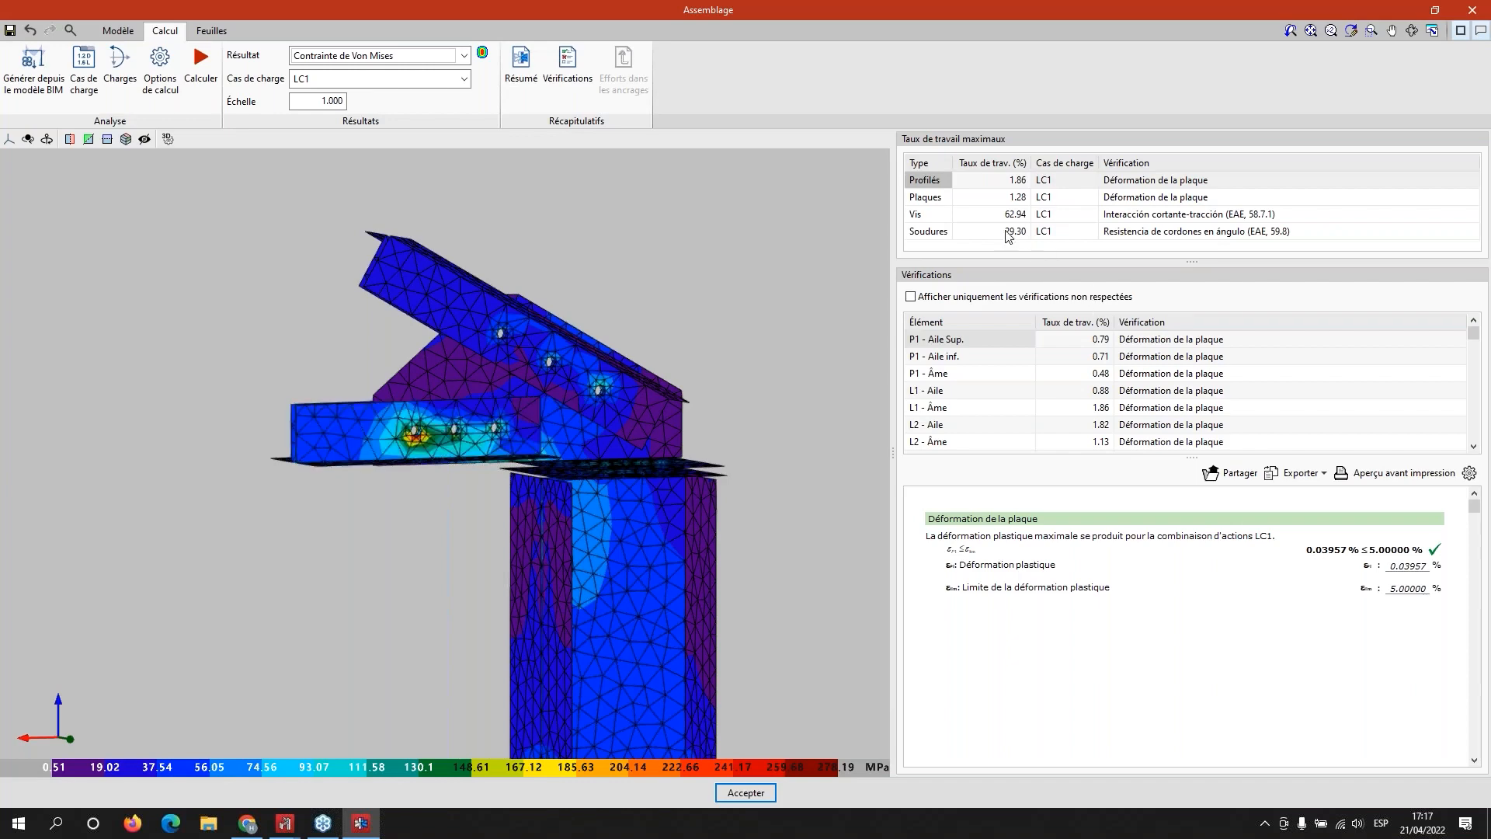
# Step: Examine the governing plate and bolt checks, and read the summary report generated with connection components and verifications
pyautogui.click(938, 202)
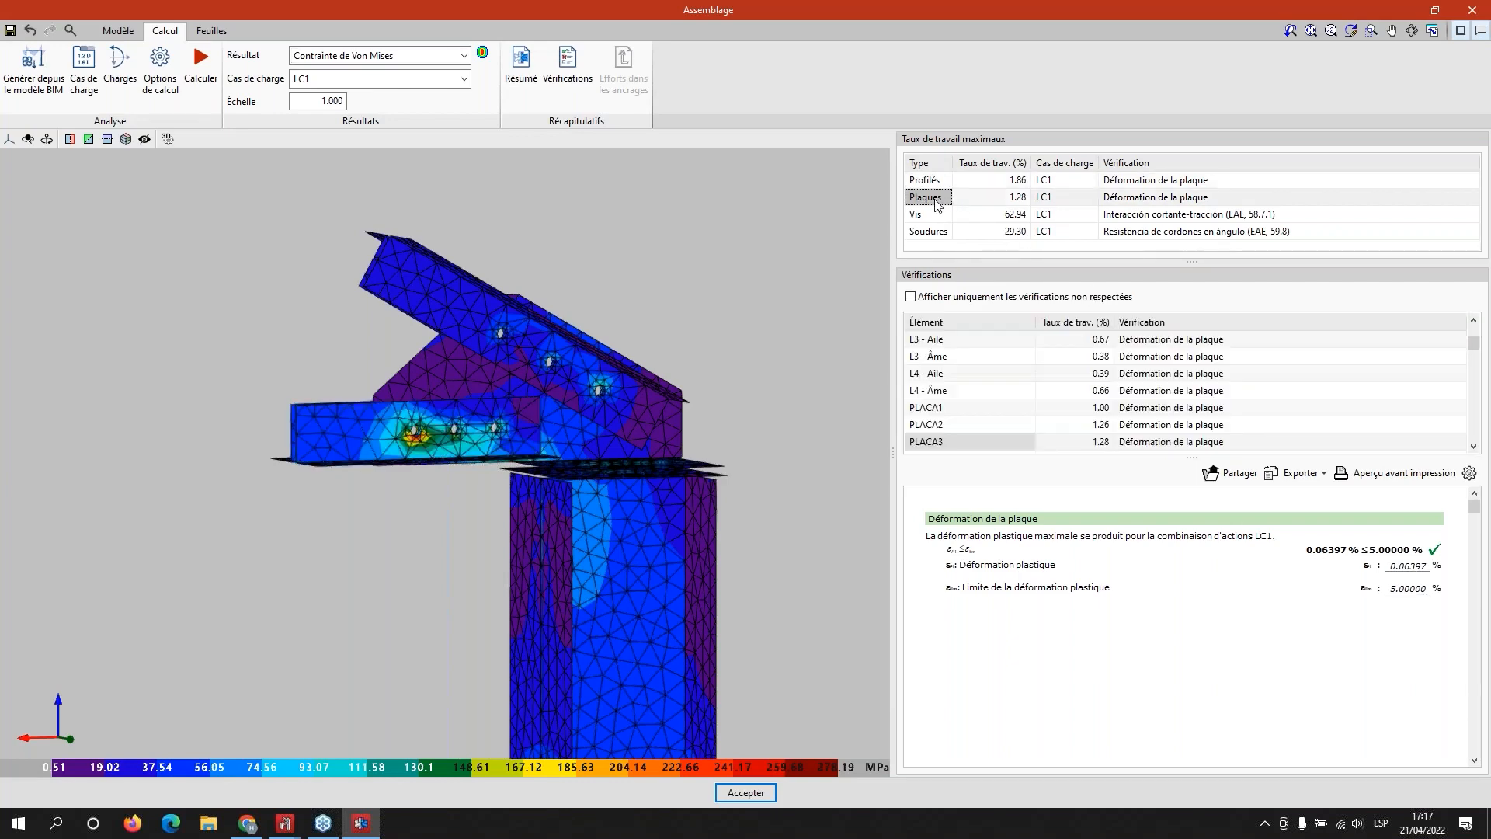
pyautogui.click(938, 215)
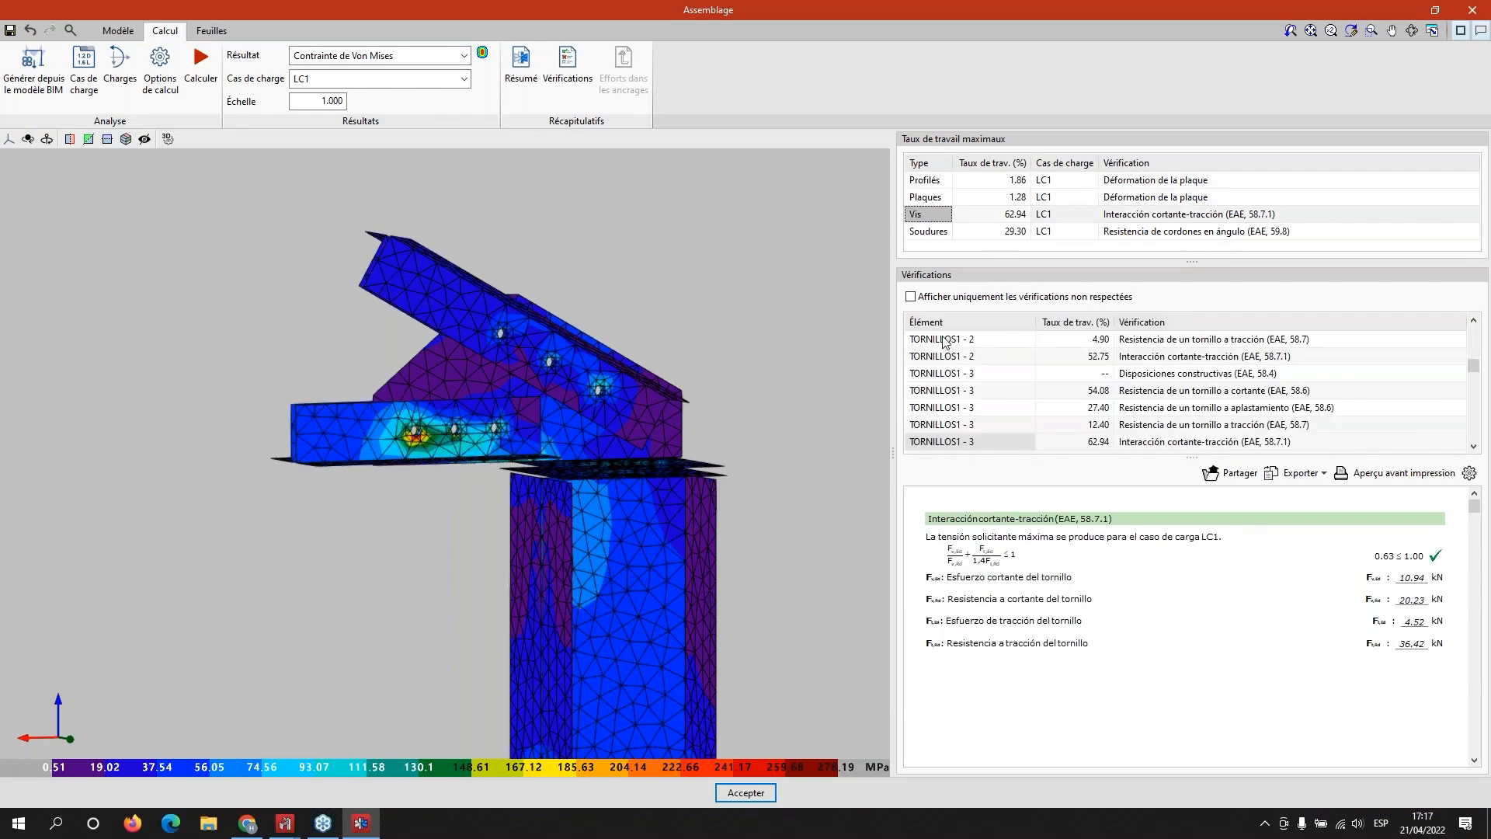
pyautogui.click(521, 74)
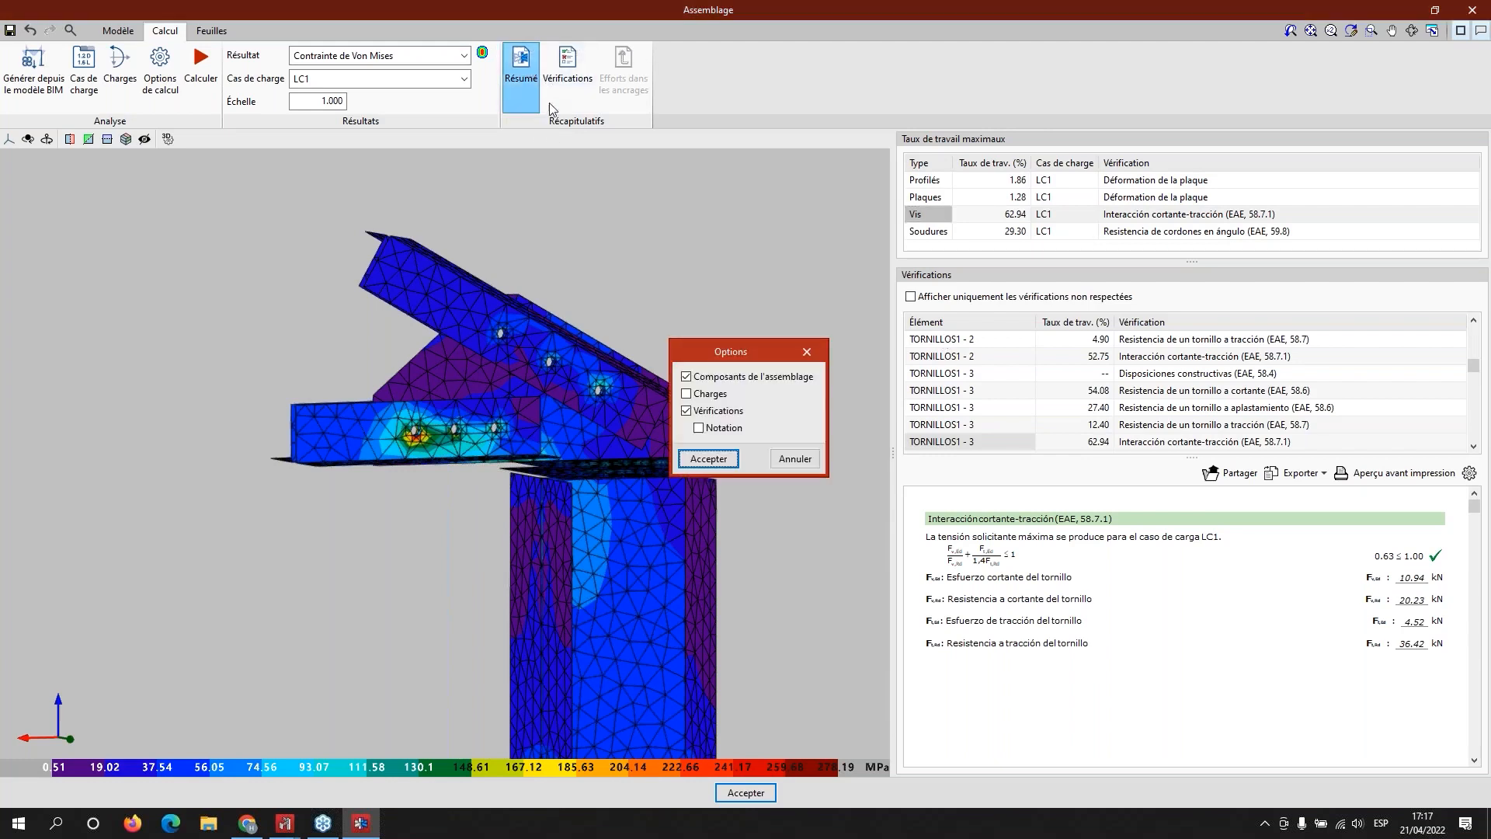
pyautogui.click(713, 459)
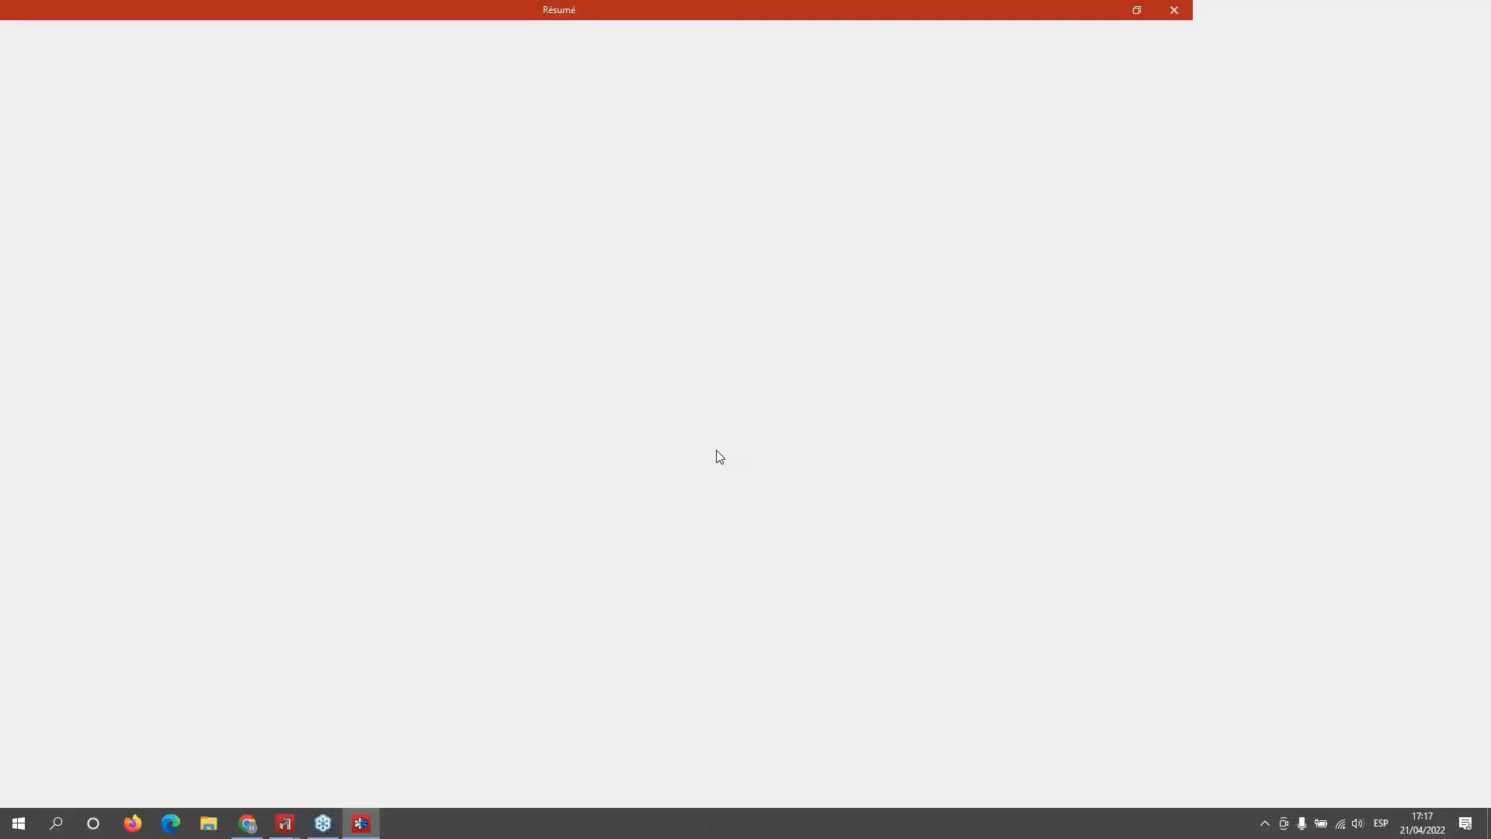
pyautogui.scroll(-15, 703, 417)
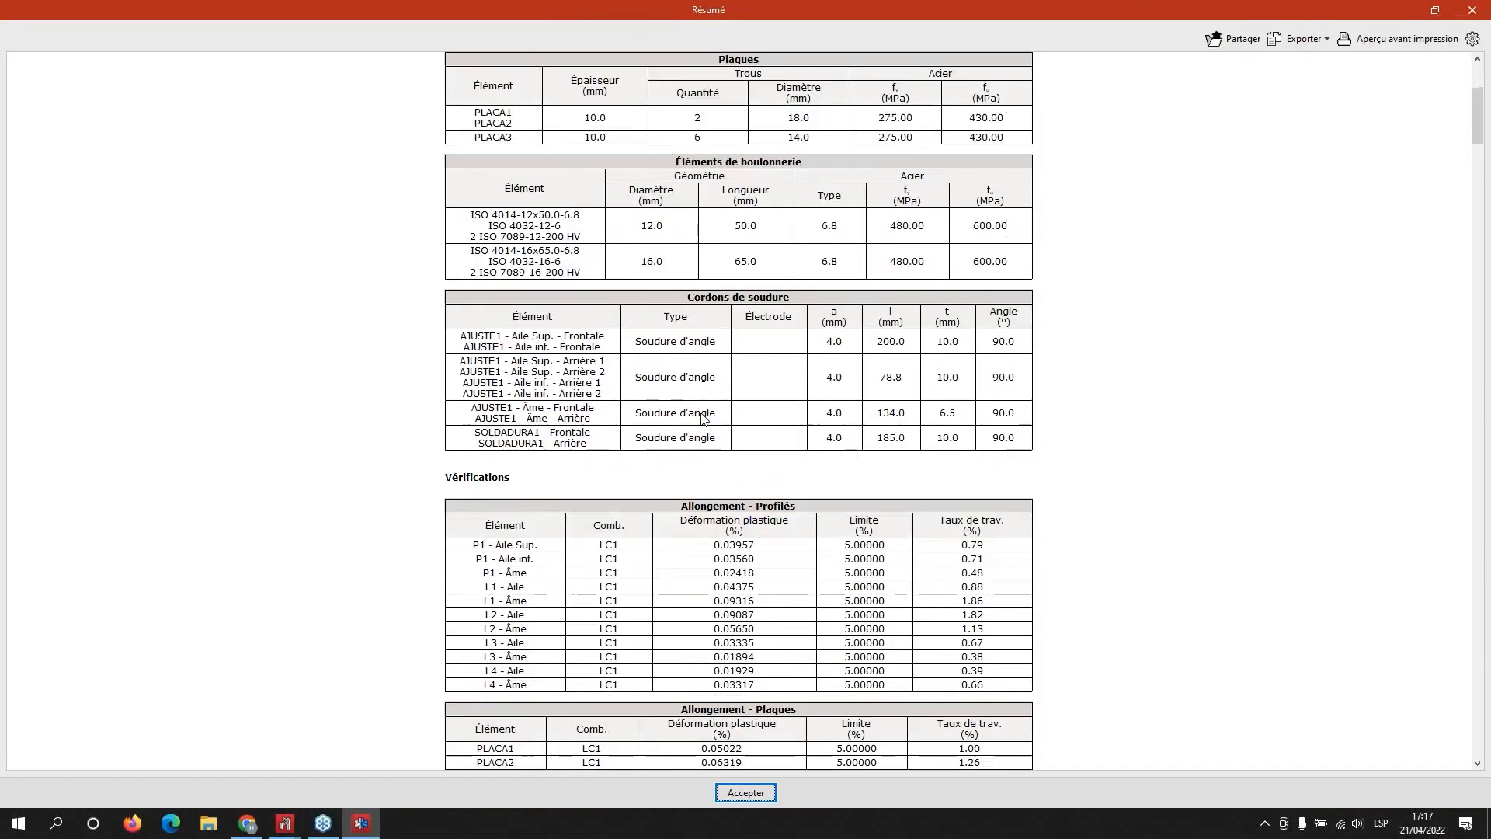
pyautogui.scroll(-5, 701, 415)
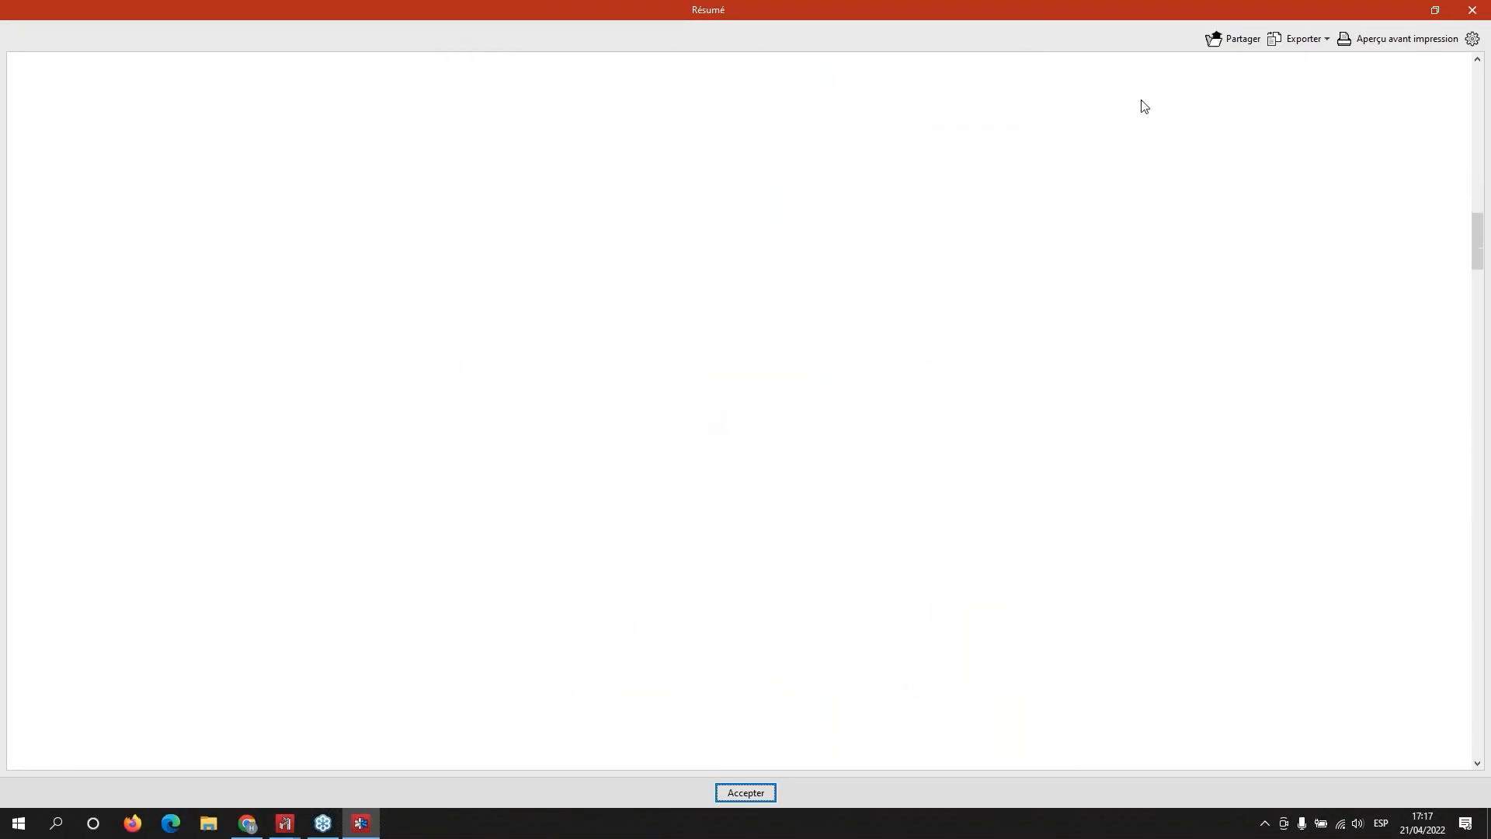
pyautogui.click(1462, 13)
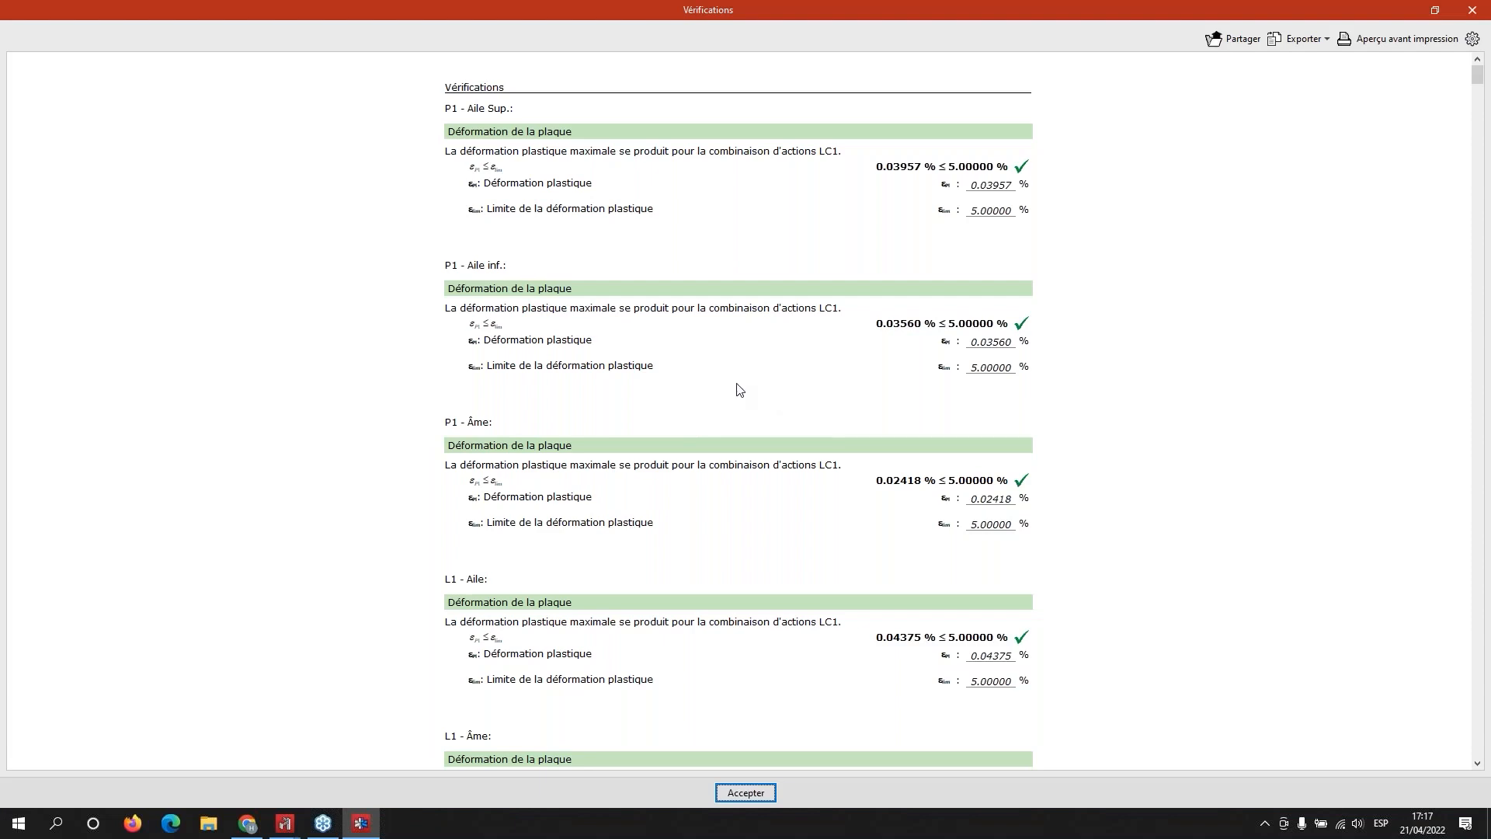
# Step: Read through the detailed verification report for the plate deformation checks of the profiles, and close it
pyautogui.scroll(-6, 737, 389)
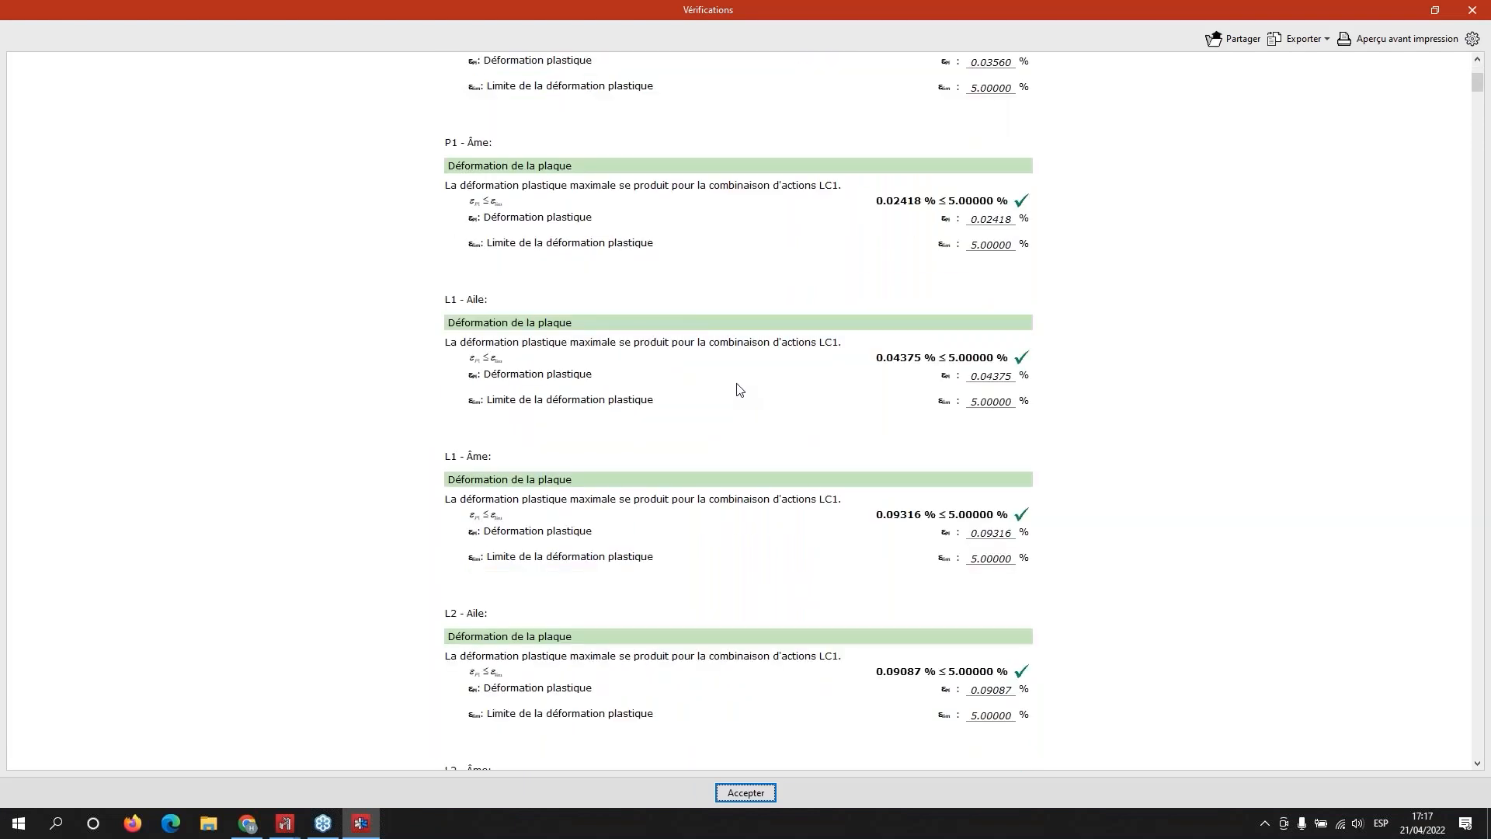
pyautogui.scroll(-1, 737, 390)
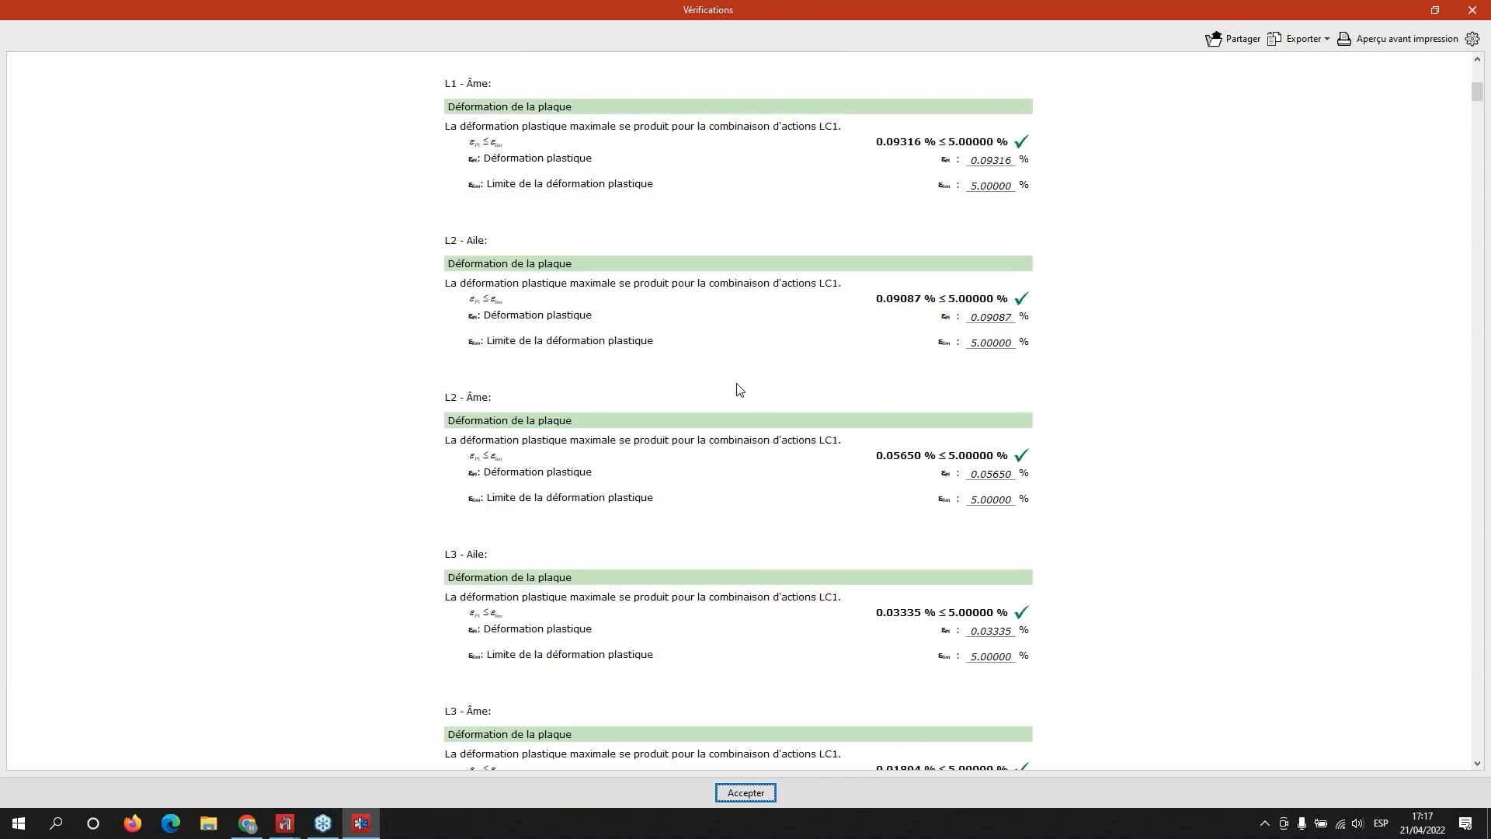
pyautogui.scroll(-2, 739, 389)
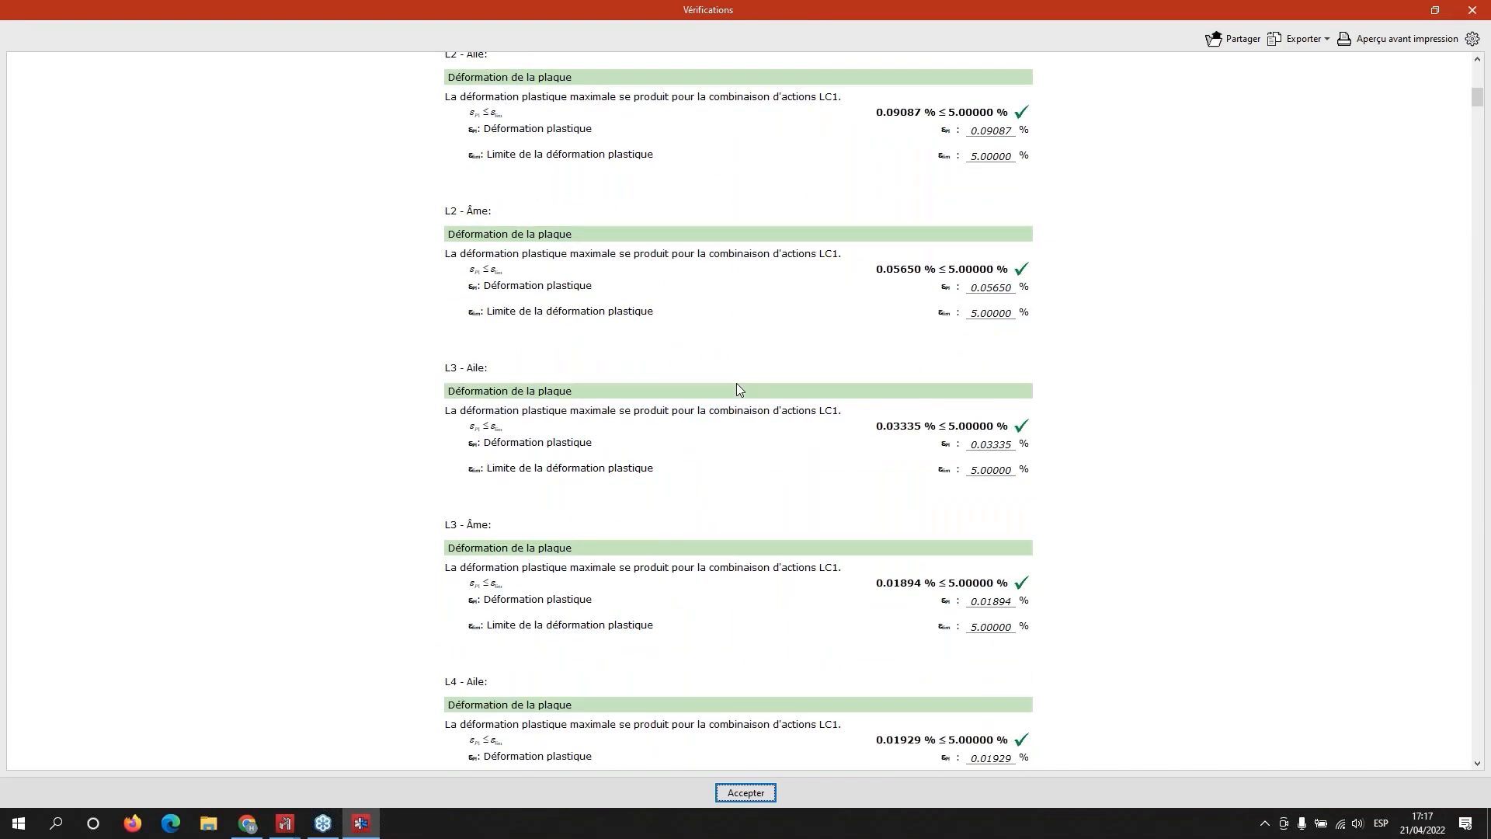
pyautogui.scroll(-2, 737, 385)
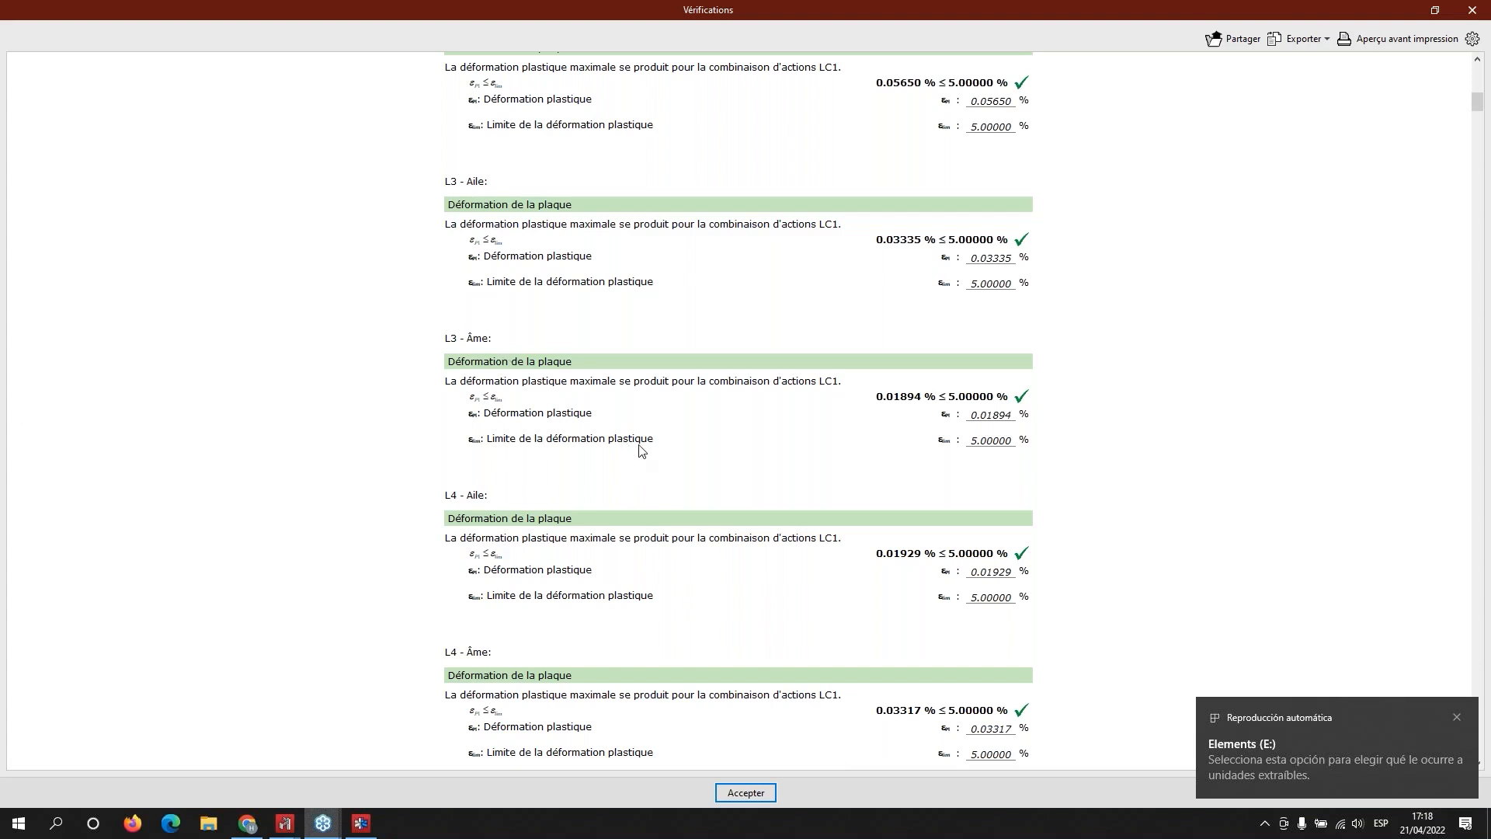
pyautogui.click(1472, 10)
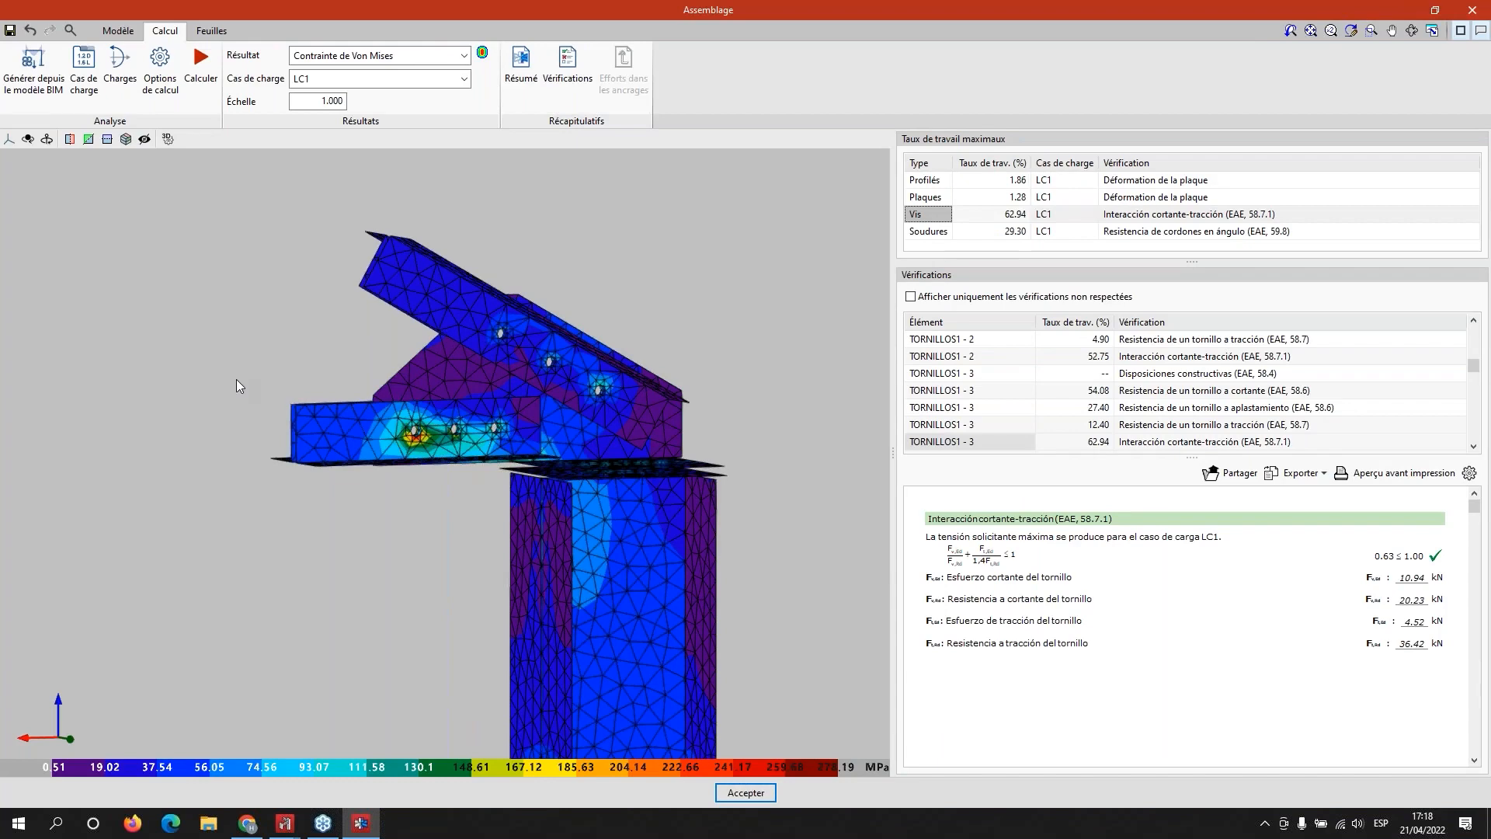
# Step: Accept and reopen the connection of node N3, and examine the views and plate details on its drawing sheet
pyautogui.click(746, 793)
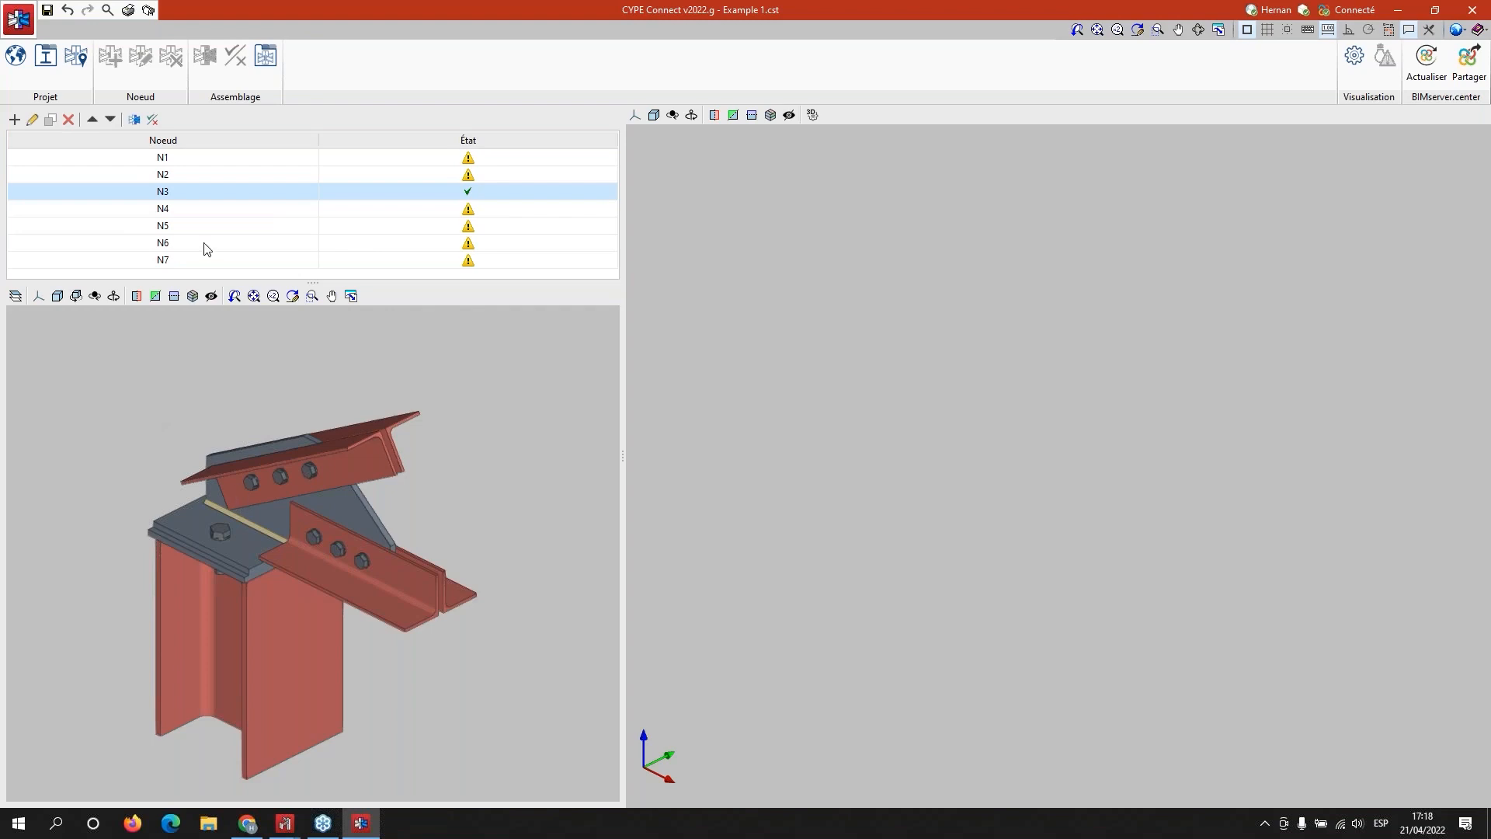
pyautogui.click(134, 120)
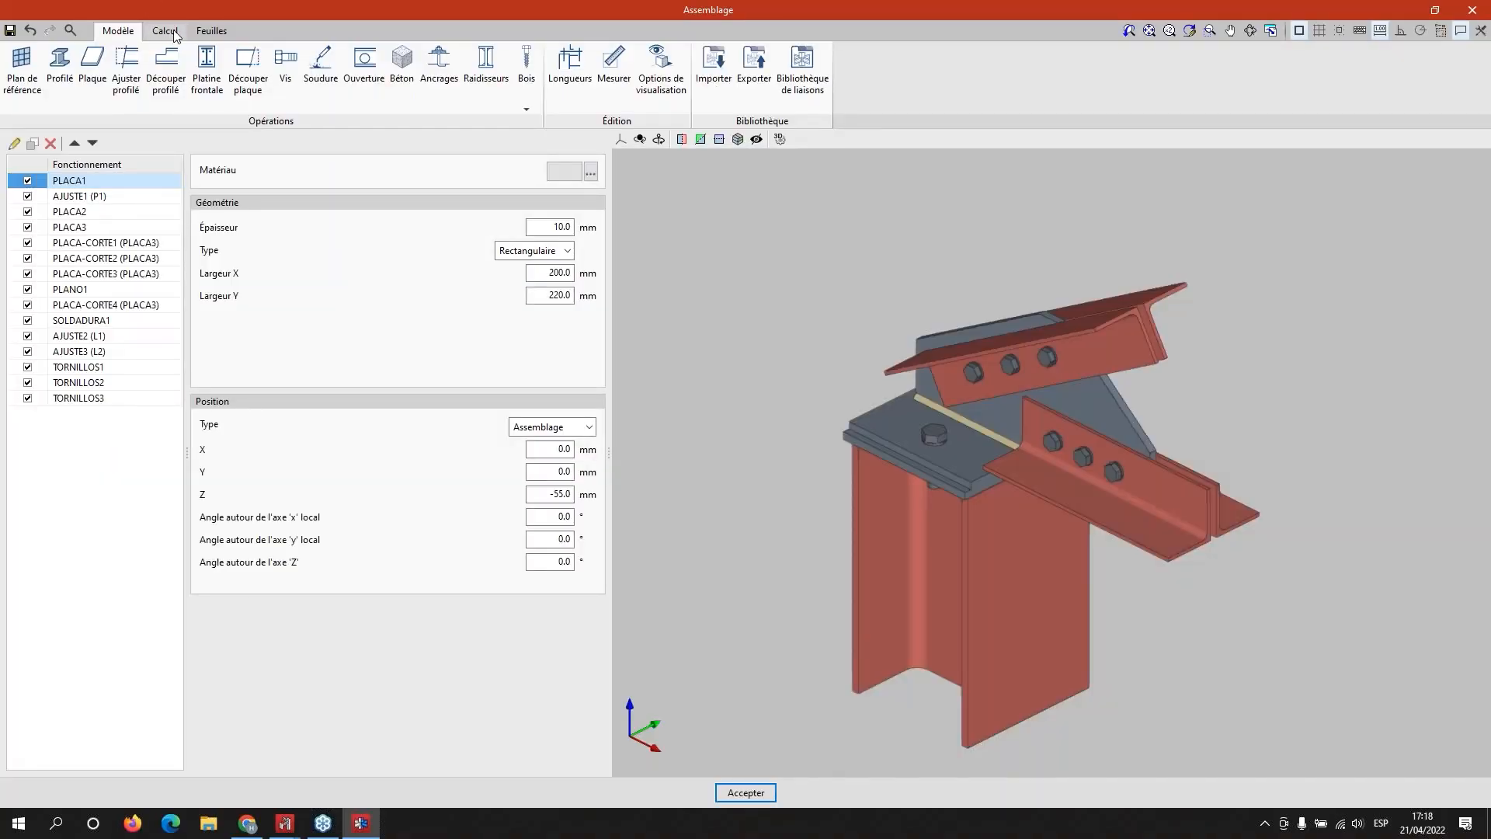
pyautogui.click(213, 31)
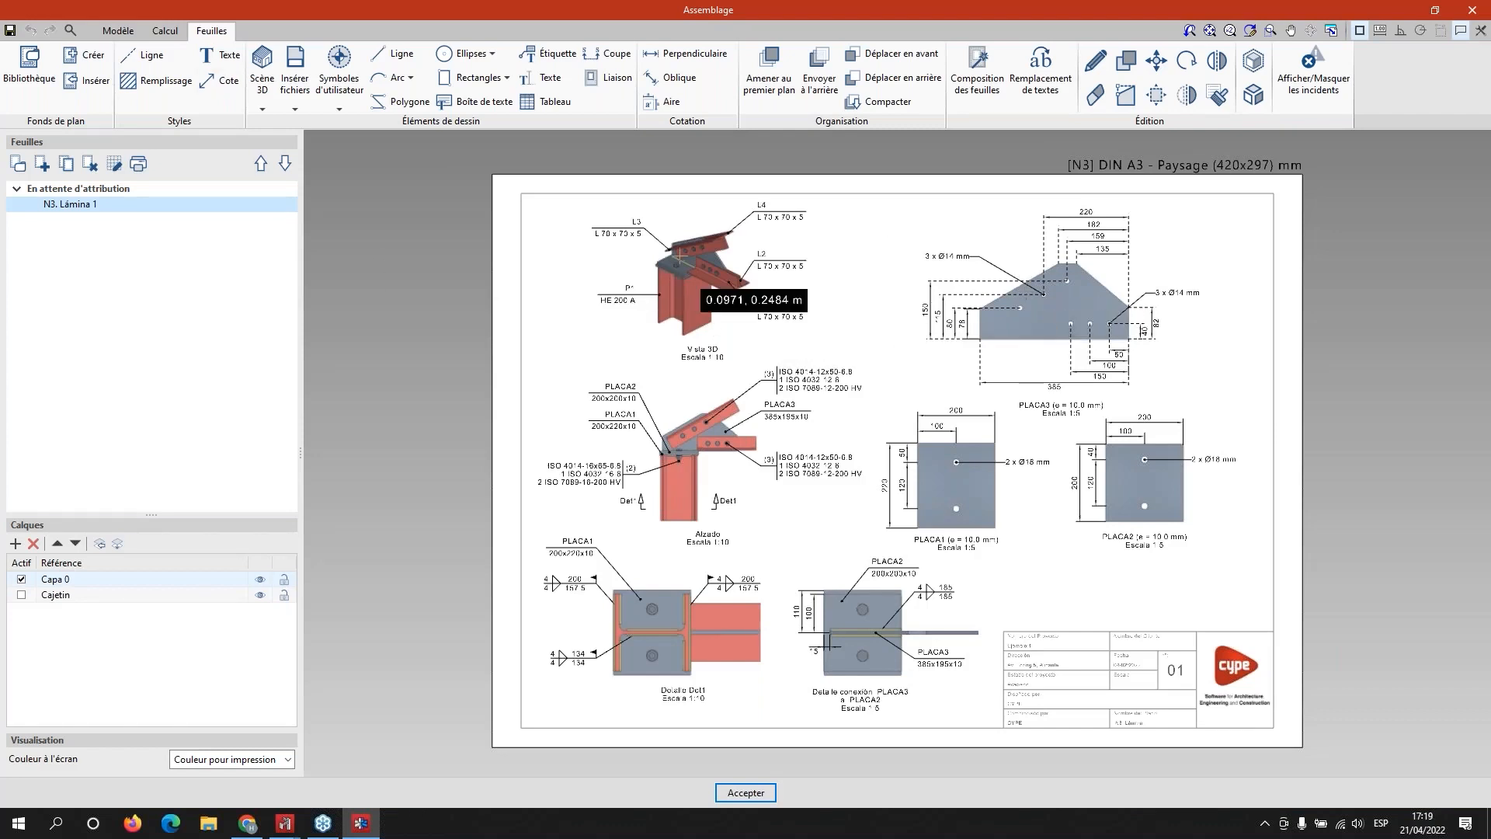
pyautogui.scroll(5, 680, 254)
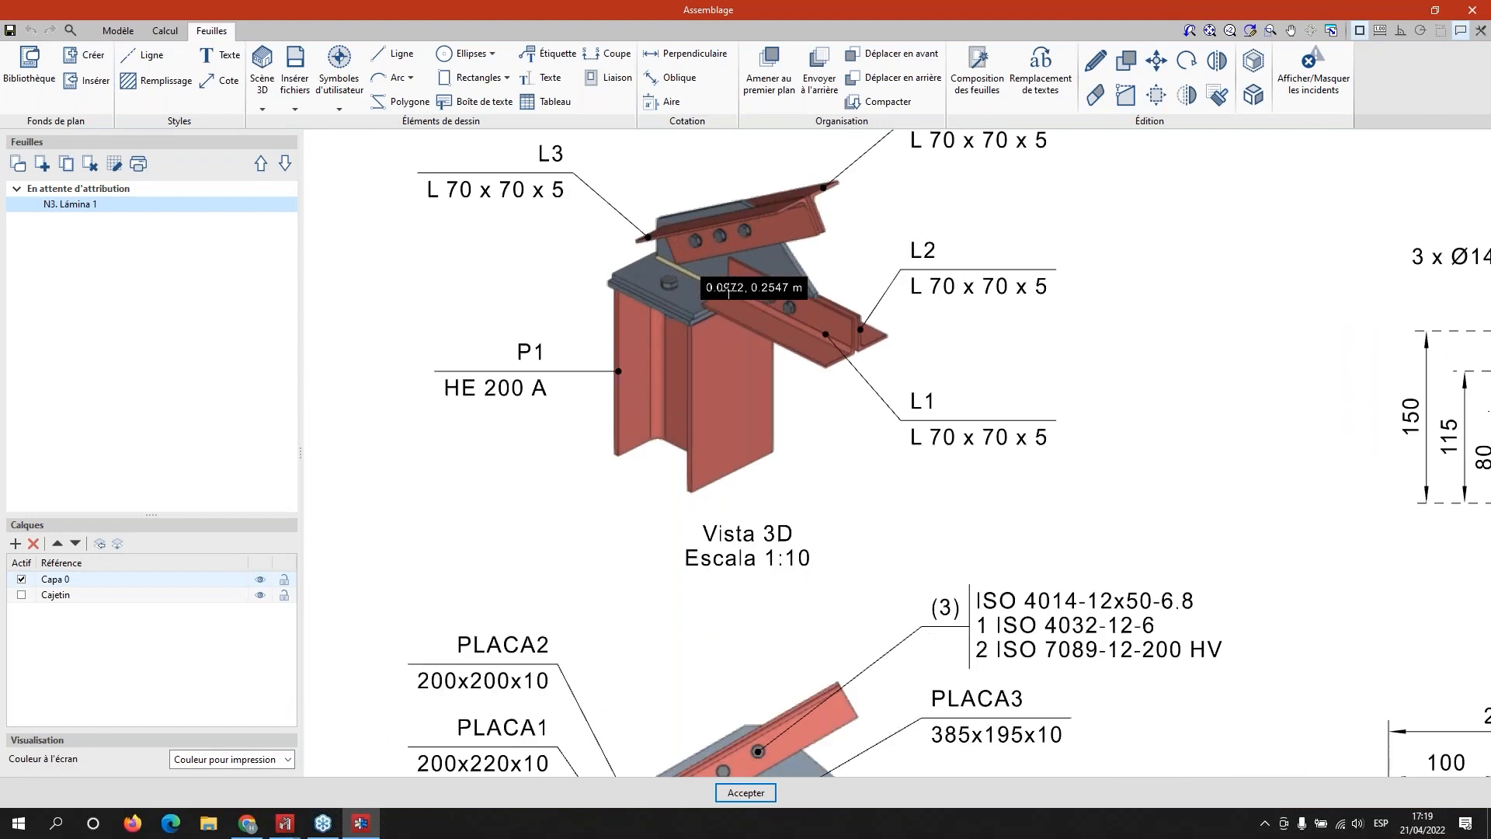
pyautogui.scroll(-3, 893, 435)
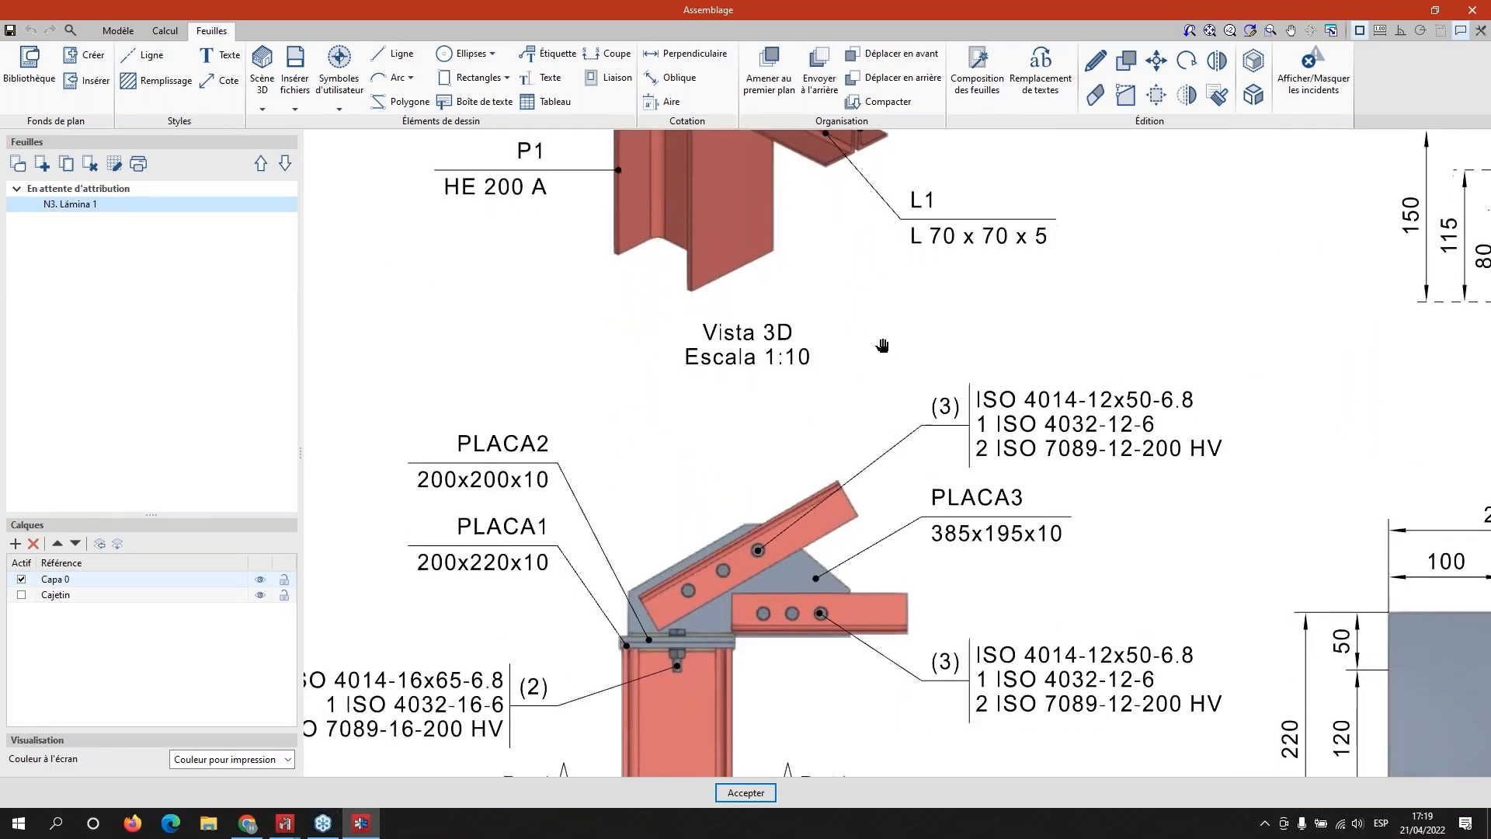
pyautogui.scroll(-3, 882, 343)
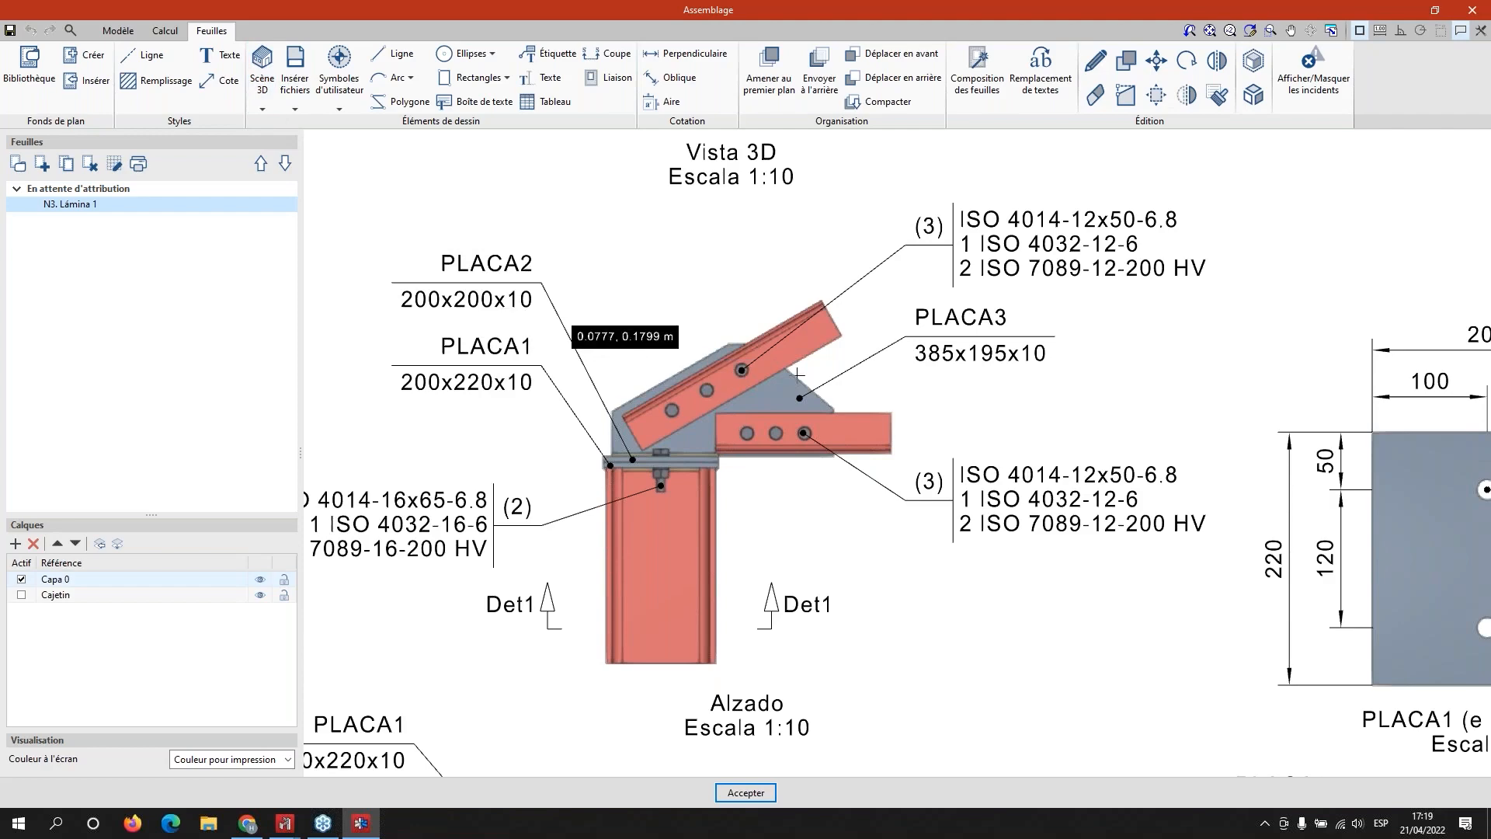
pyautogui.scroll(-5, 980, 431)
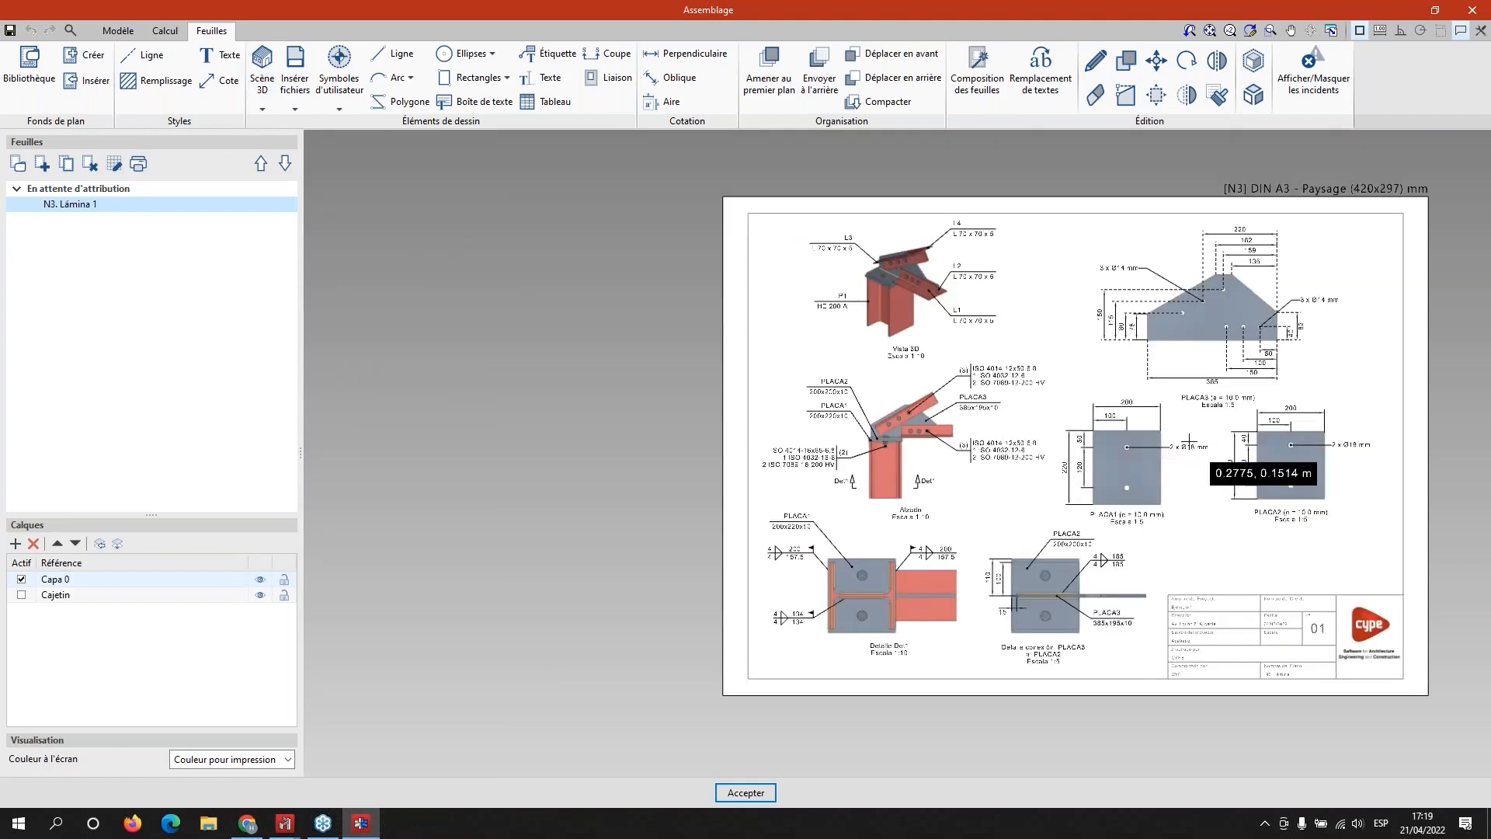
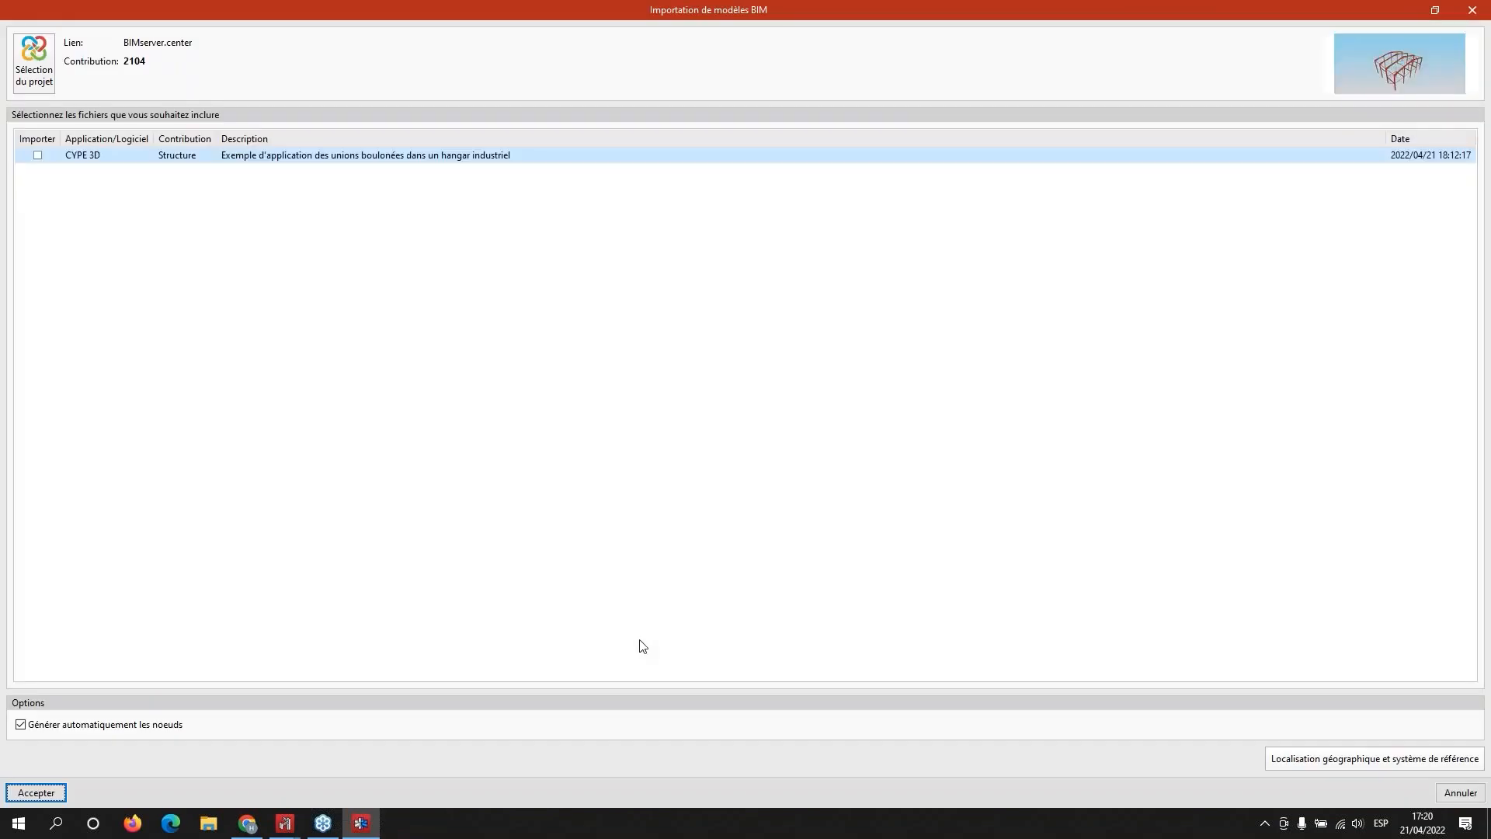
# Step: Import the CYPE 3D Structure contribution of project 2104 with automatic node generation, accepting the listed bar cross-sections
pyautogui.click(37, 155)
pyautogui.click(37, 793)
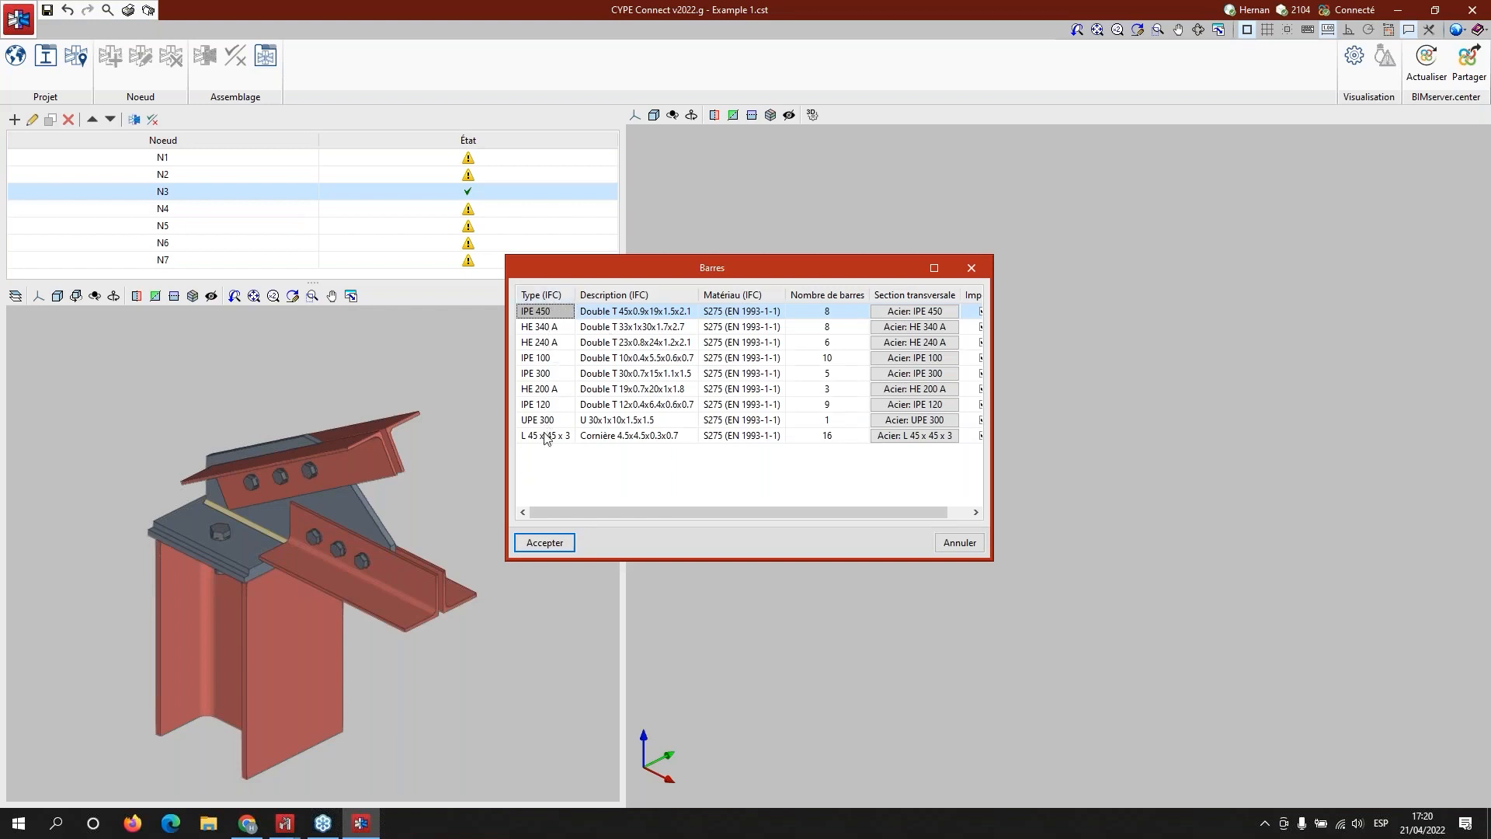
pyautogui.click(545, 535)
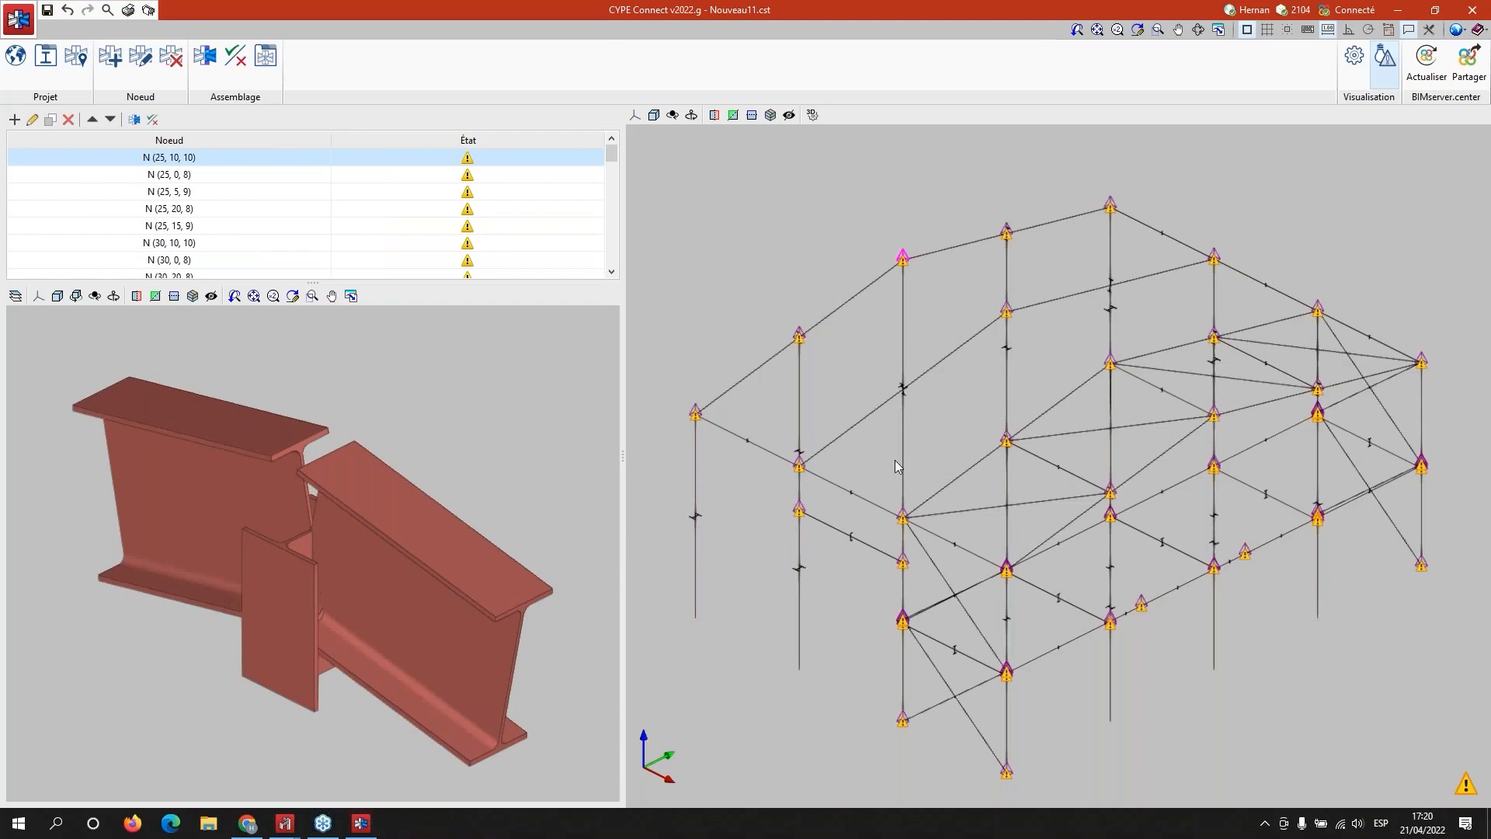
# Step: Make the Structure file visible in the visualisation options so the imported hangar bars are displayed as solid profiles
pyautogui.scroll(-3, 1003, 512)
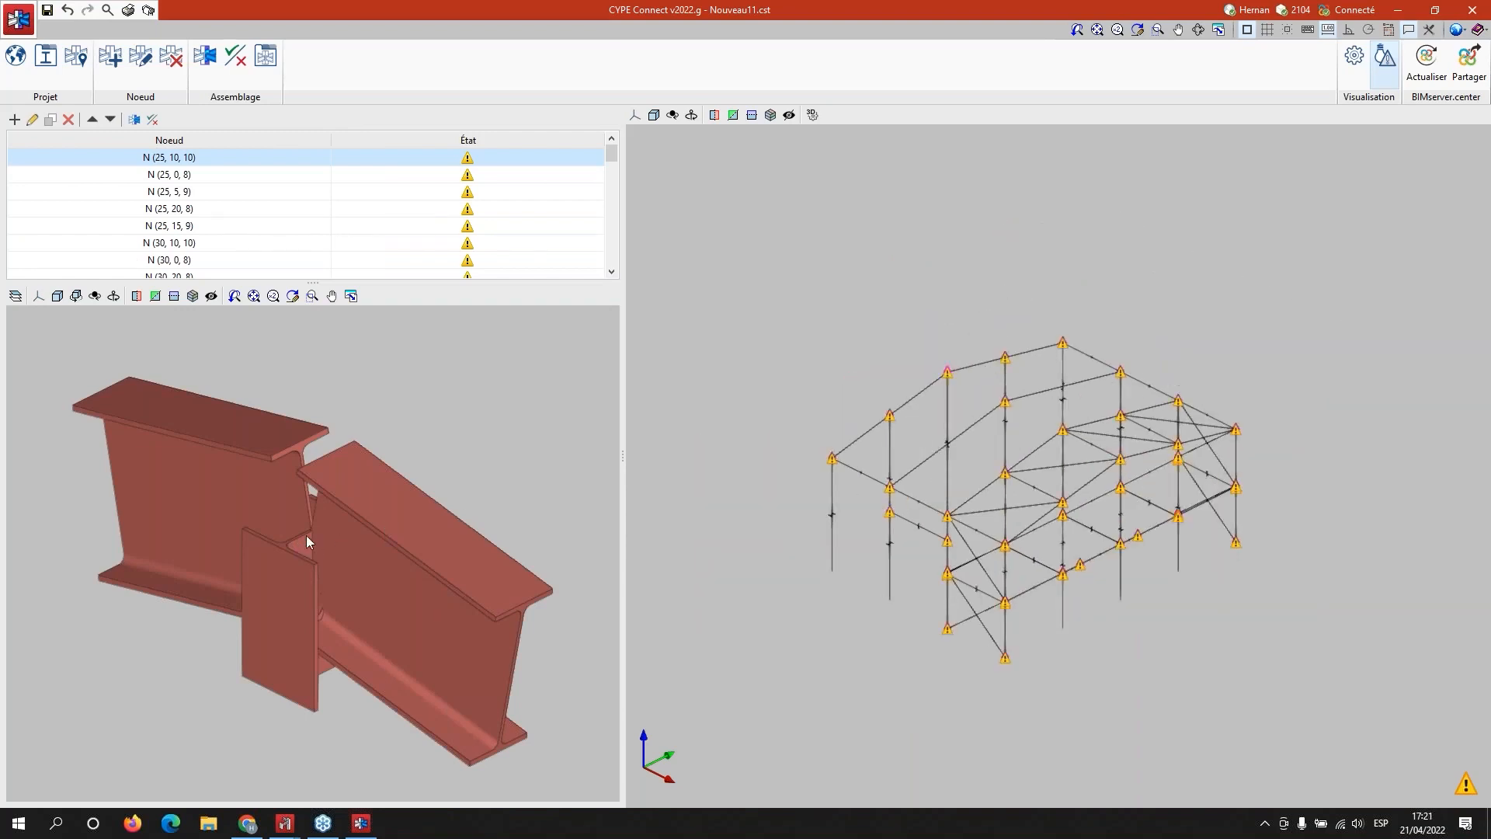
pyautogui.scroll(-5, 168, 206)
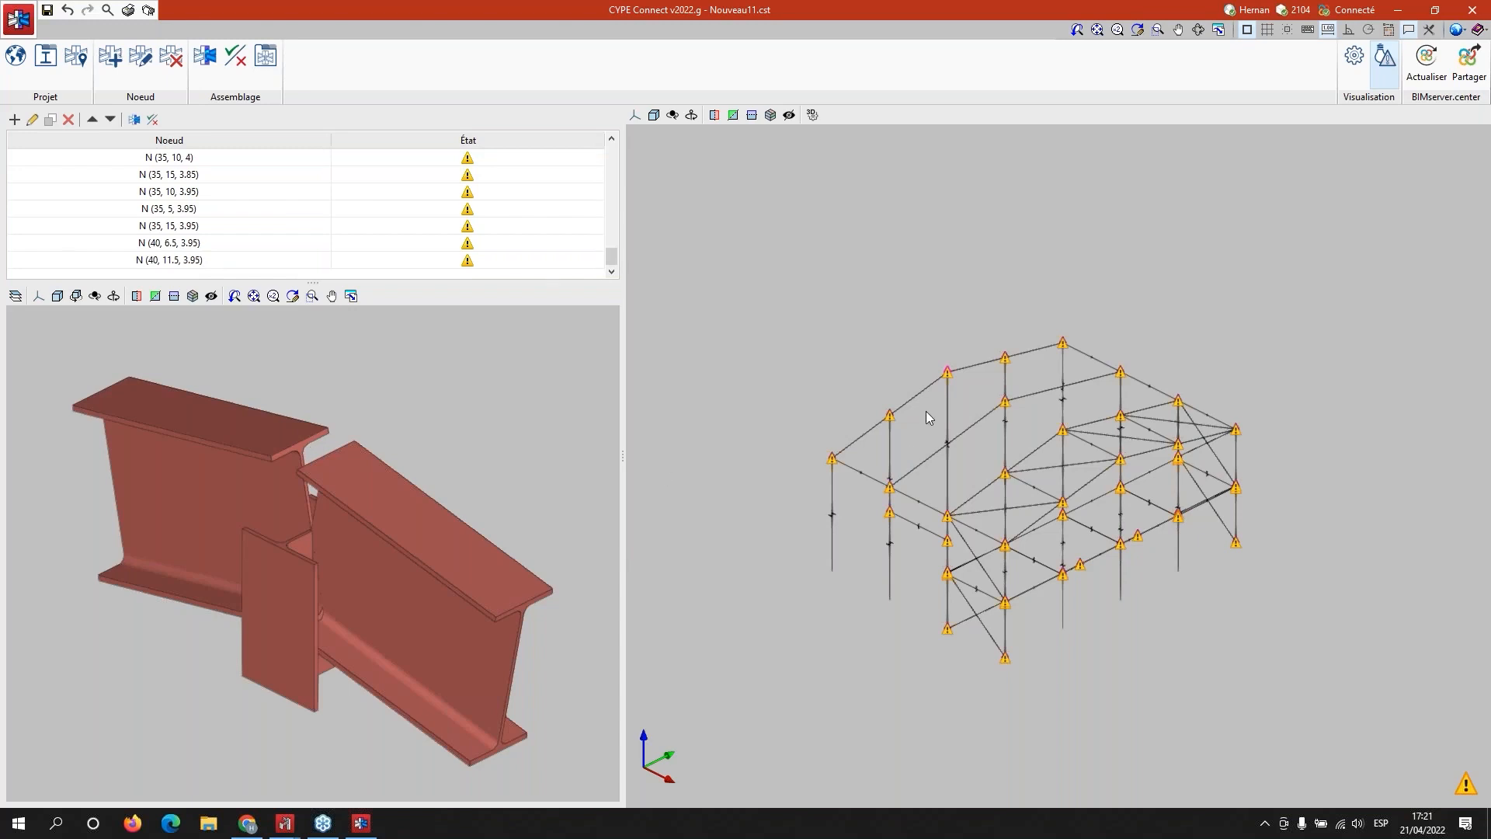
pyautogui.scroll(5, 921, 411)
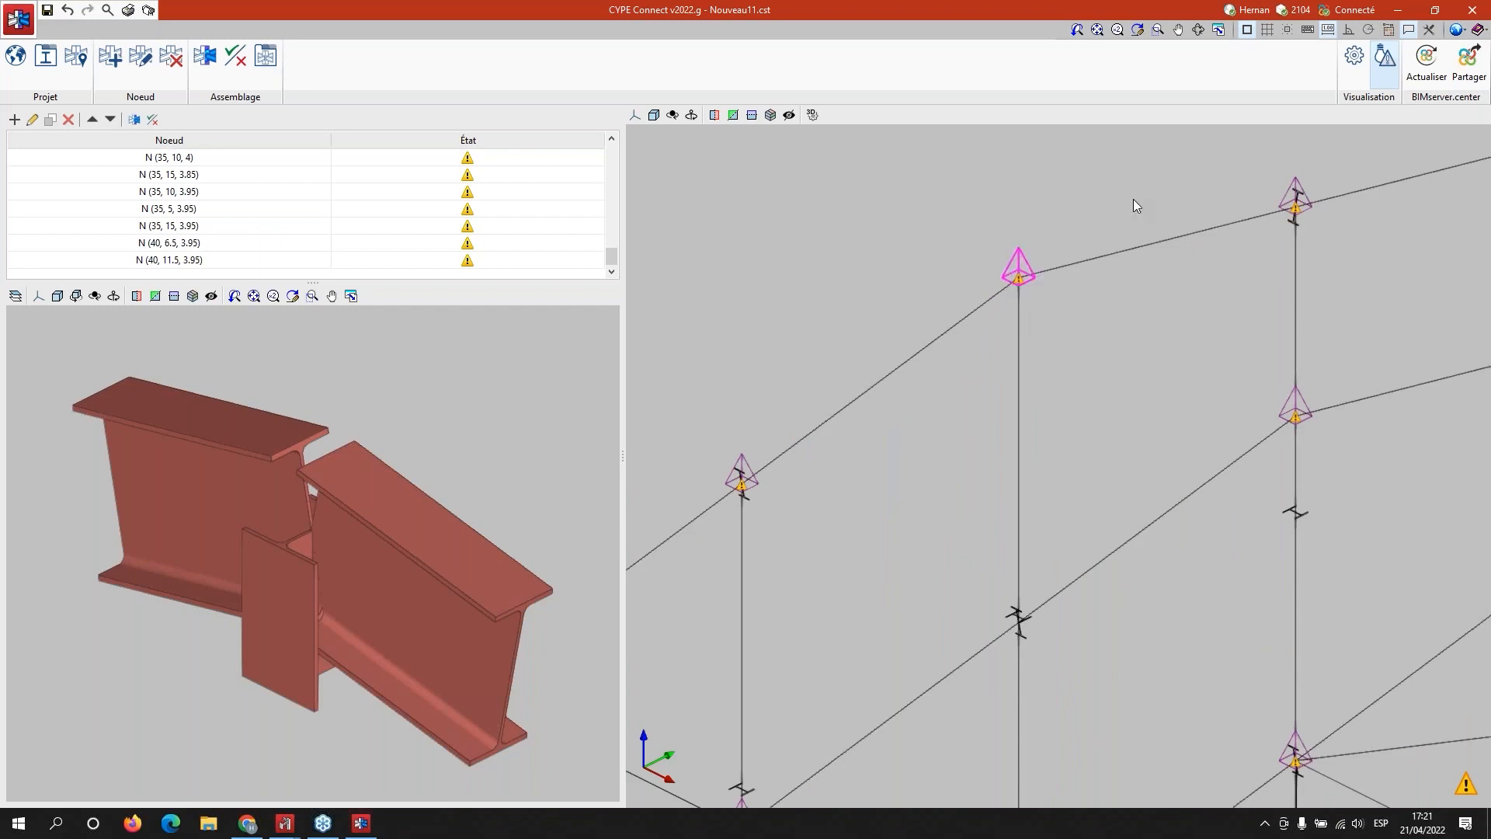
pyautogui.scroll(-3, 1222, 282)
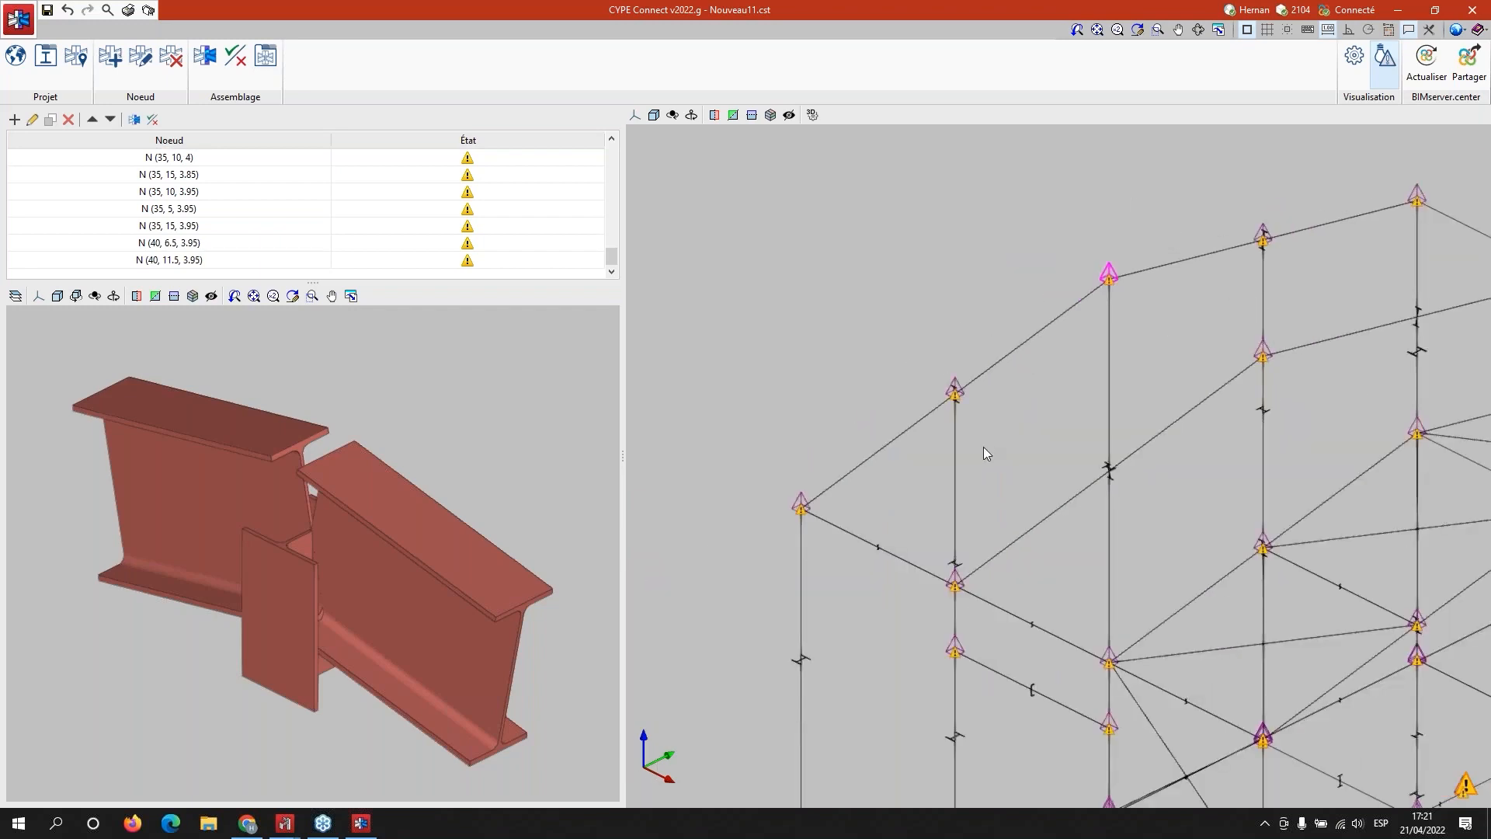
pyautogui.moveTo(1018, 563); pyautogui.dragTo(938, 402, button='middle')
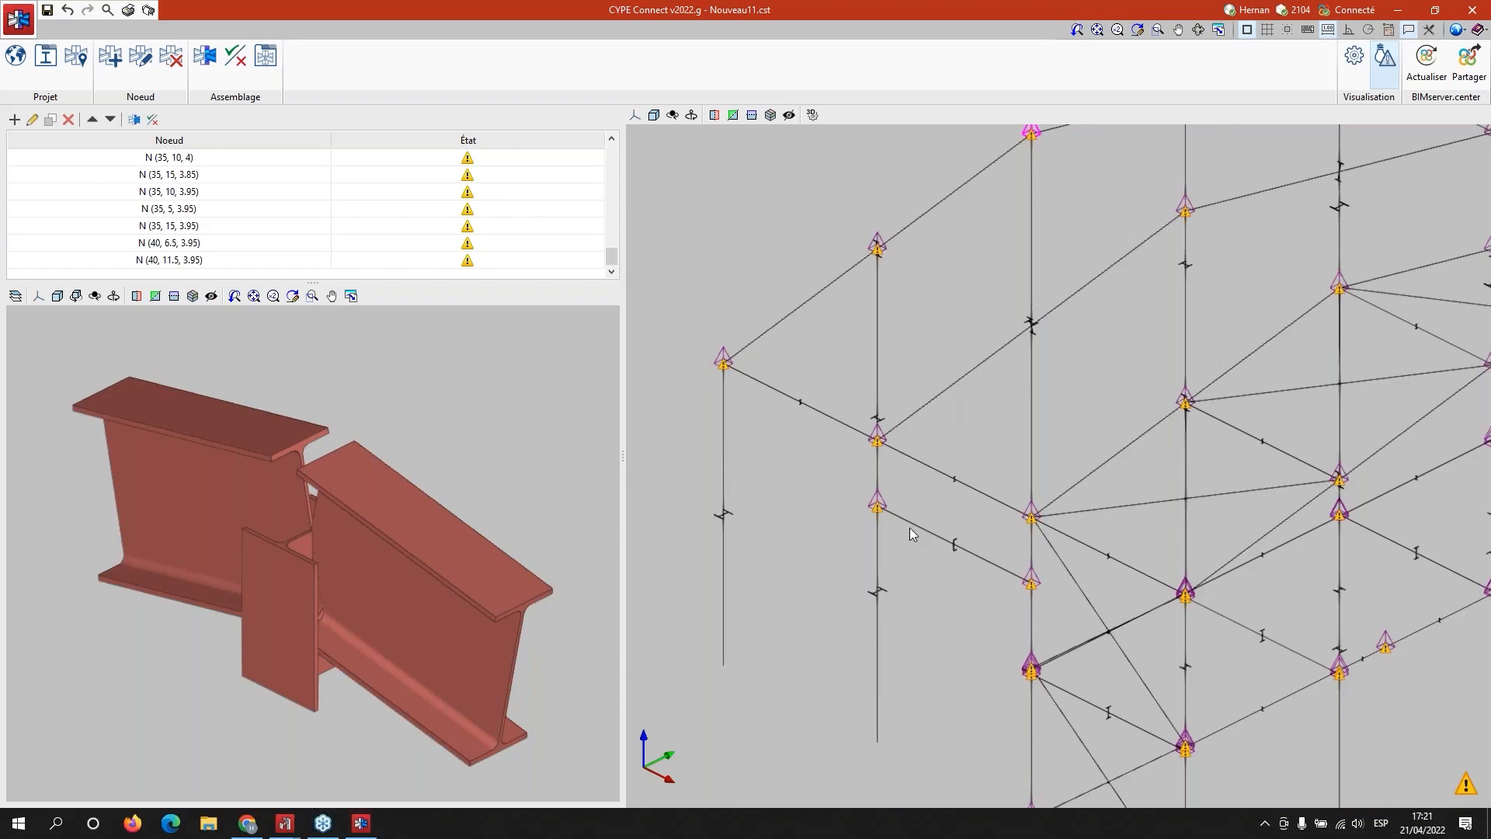
pyautogui.scroll(5, 910, 528)
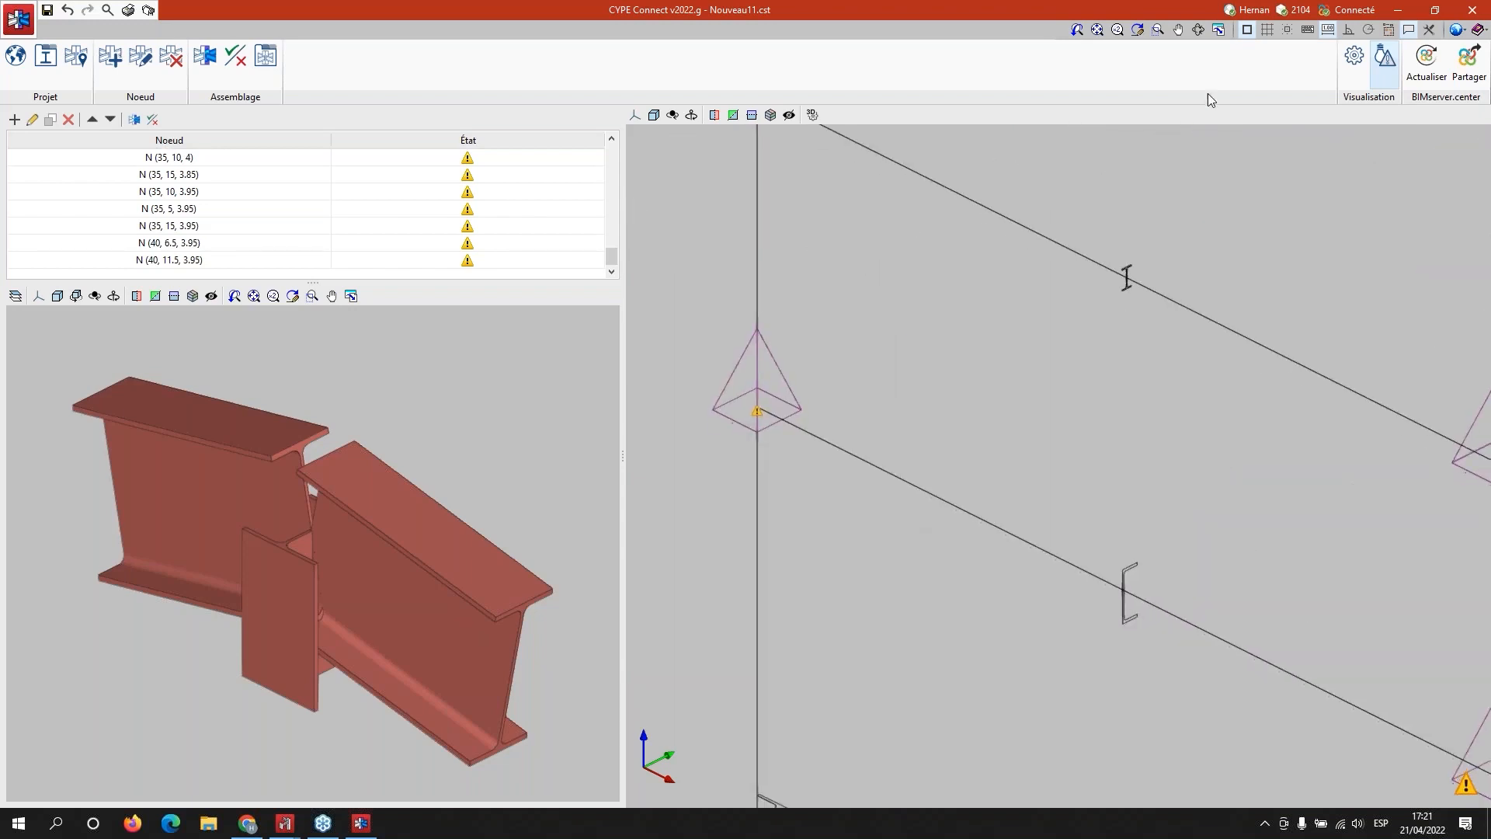
pyautogui.click(1353, 57)
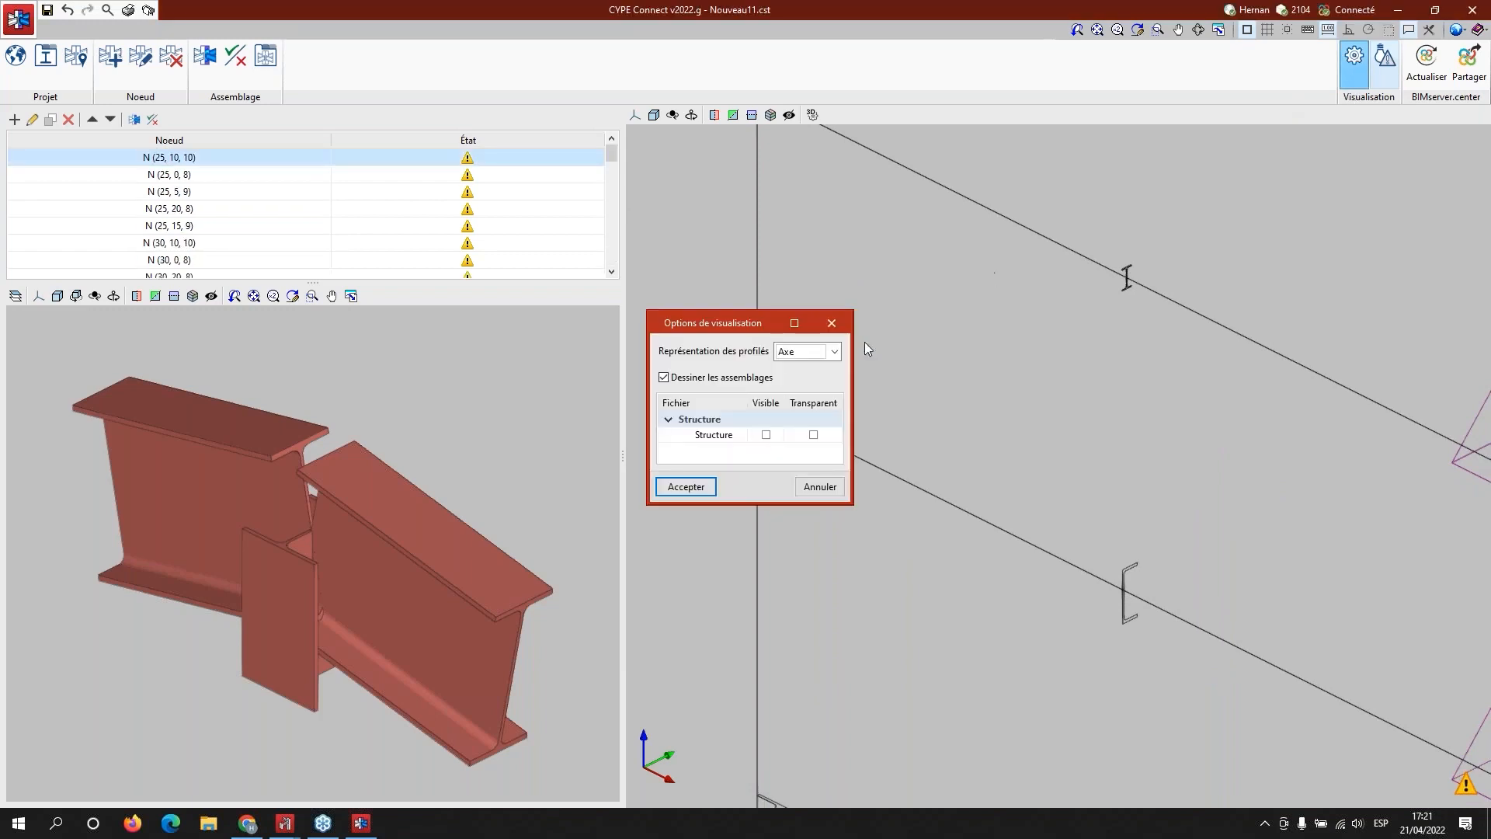
pyautogui.click(765, 434)
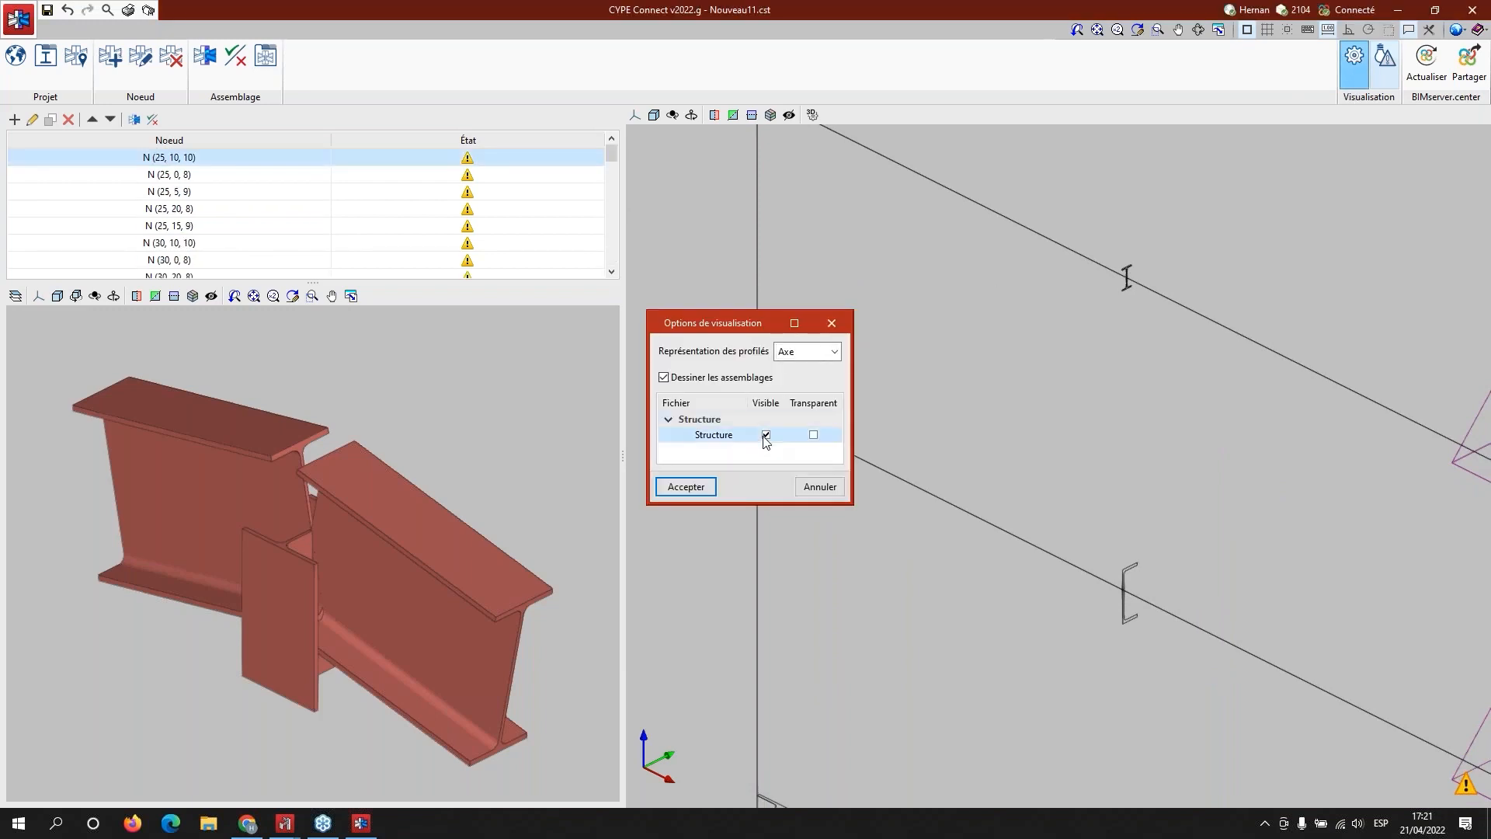
pyautogui.click(684, 485)
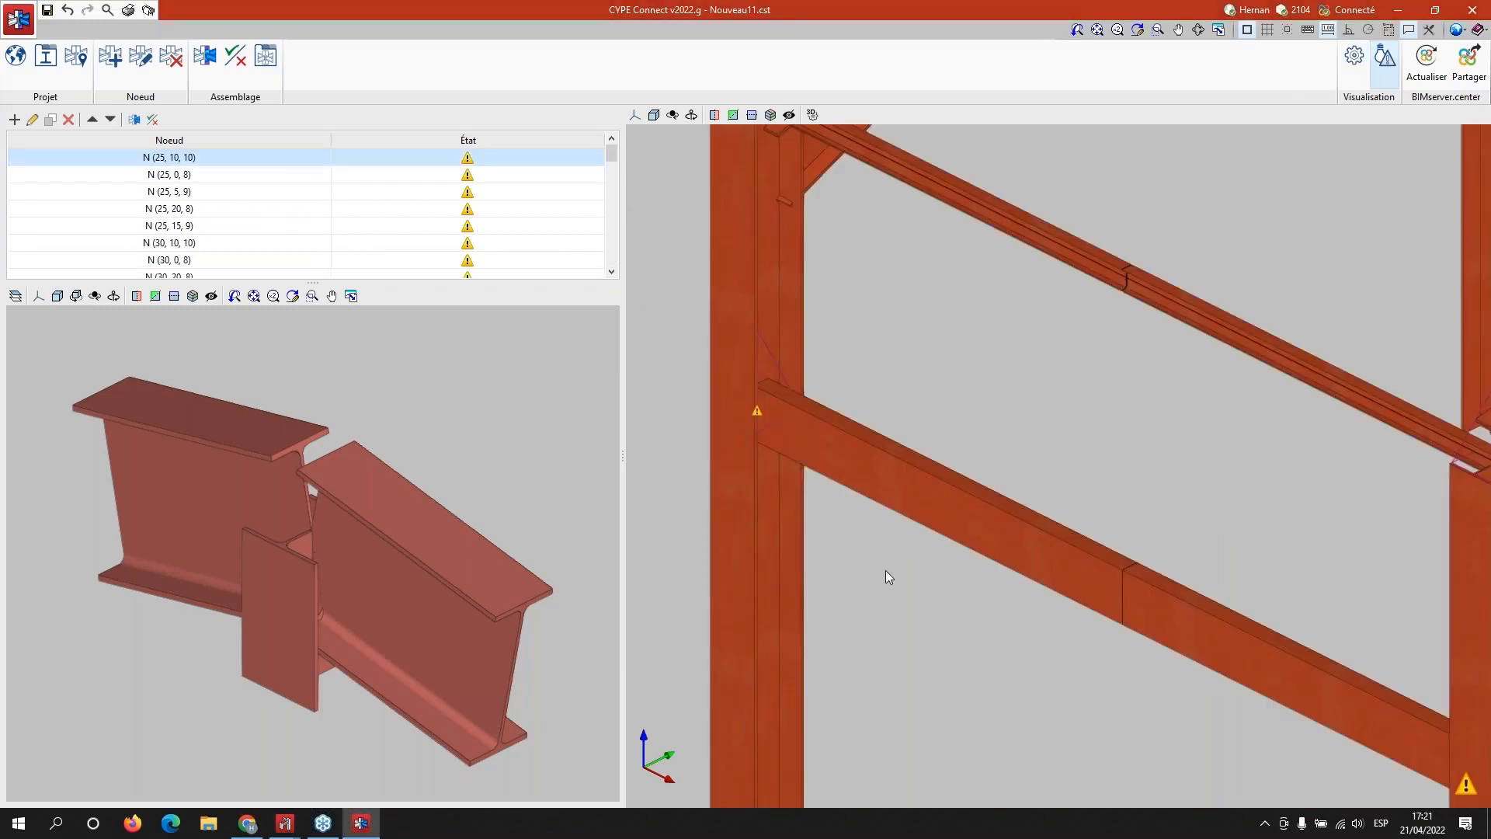
# Step: Select node N (30, 0, 6.25), where the channel beam meets the column, and open its connection for editing
pyautogui.moveTo(719, 510); pyautogui.dragTo(775, 502, button='middle')
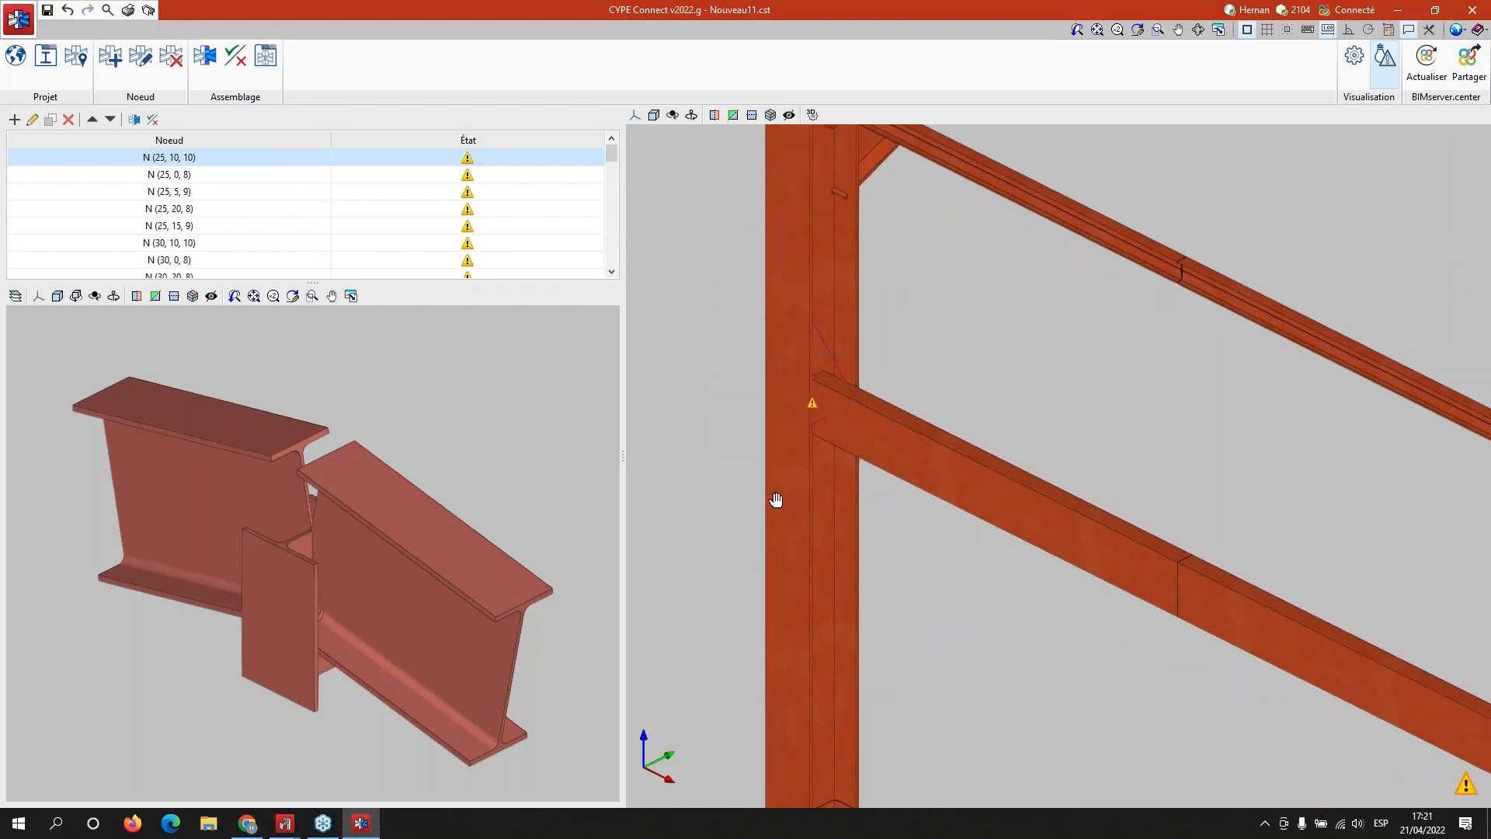
pyautogui.keyDown('shift'); pyautogui.moveTo(892, 472); pyautogui.dragTo(804, 429, button='middle'); pyautogui.keyUp('shift')
pyautogui.keyDown('shift'); pyautogui.moveTo(860, 470); pyautogui.dragTo(960, 364, button='middle'); pyautogui.keyUp('shift')
pyautogui.scroll(4, 955, 341)
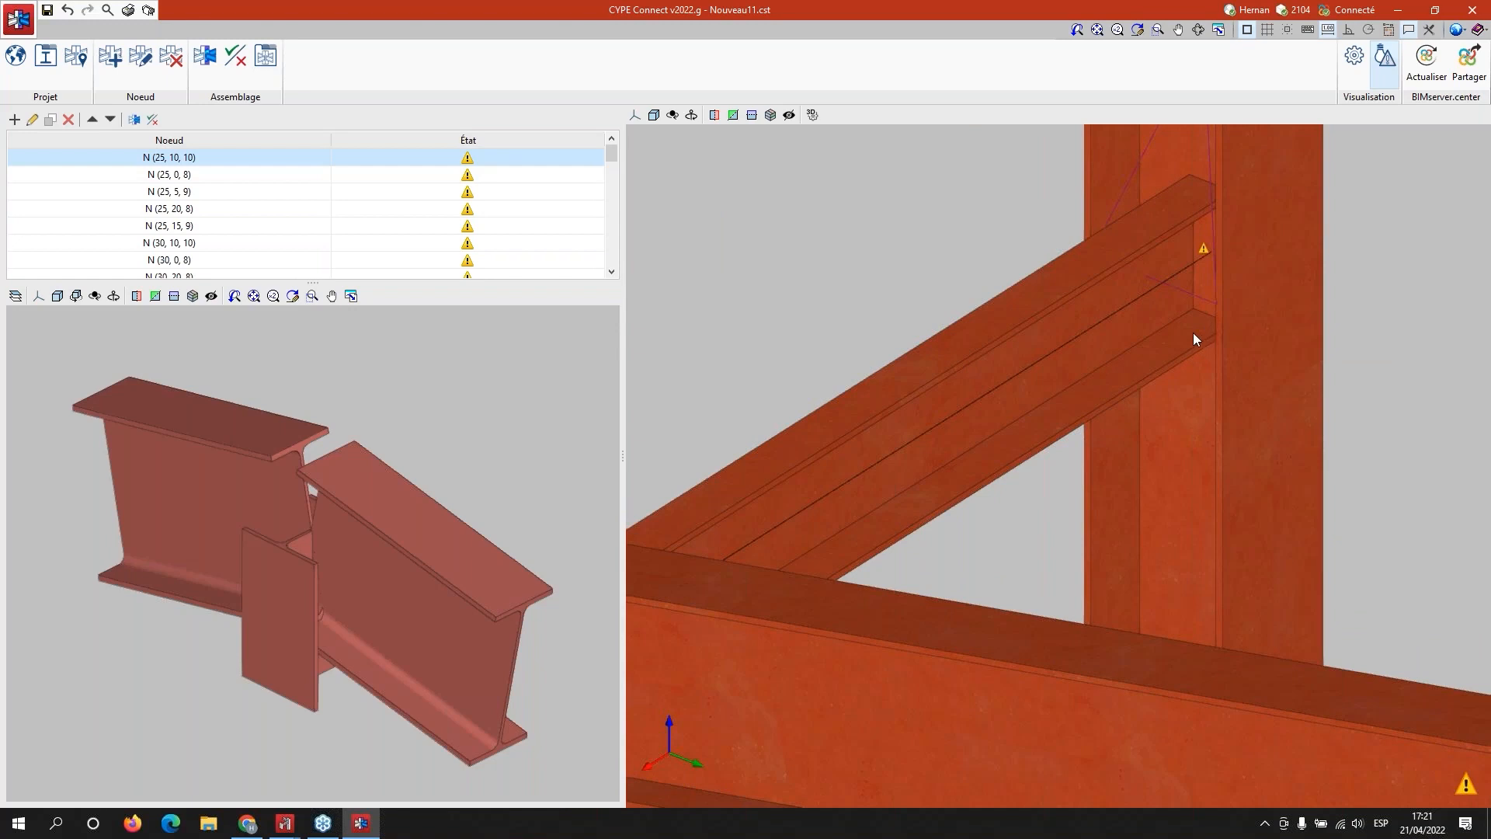
pyautogui.scroll(-3, 1165, 337)
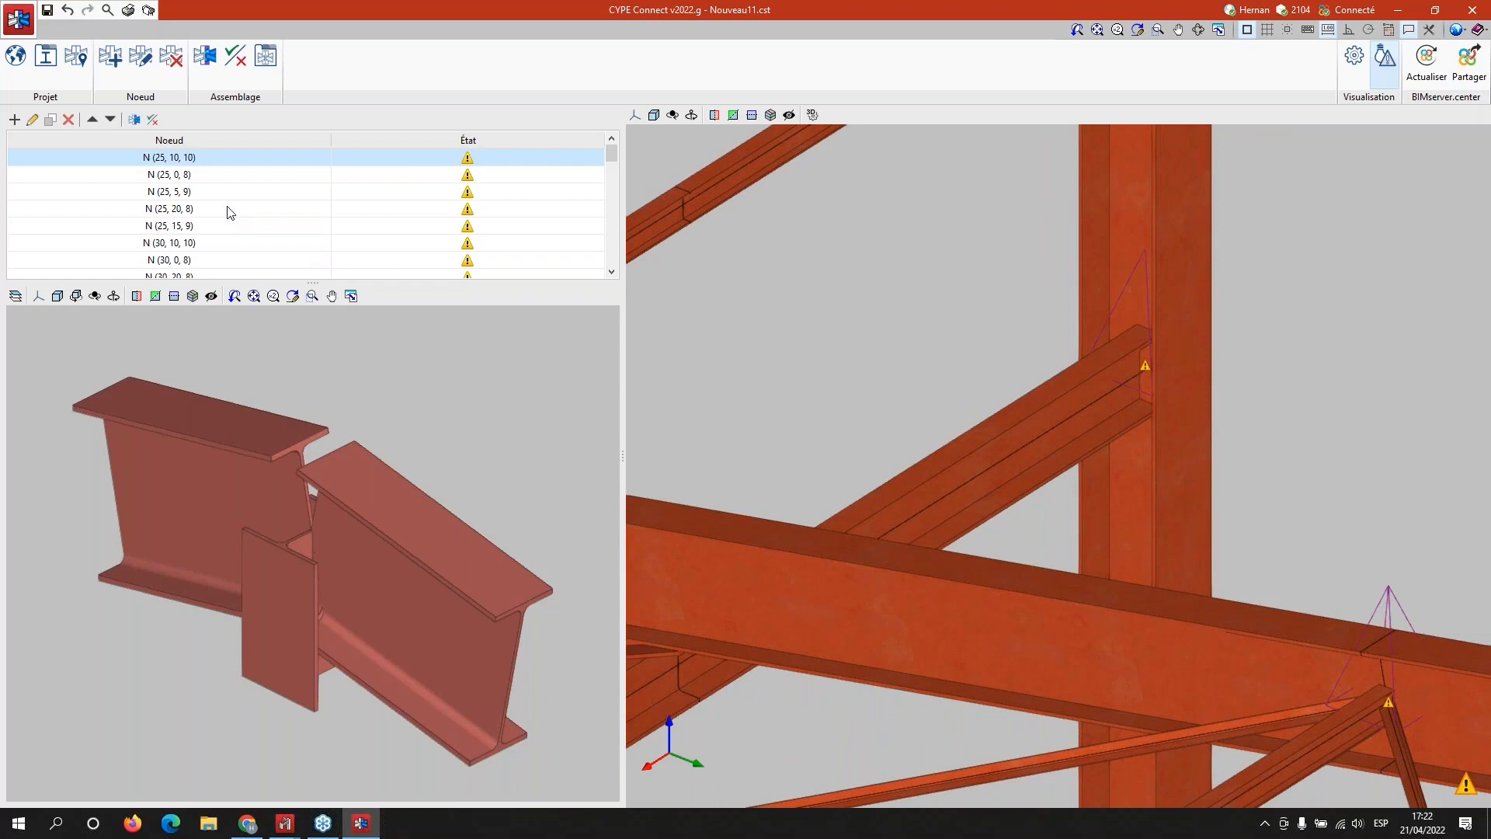
pyautogui.click(1140, 316)
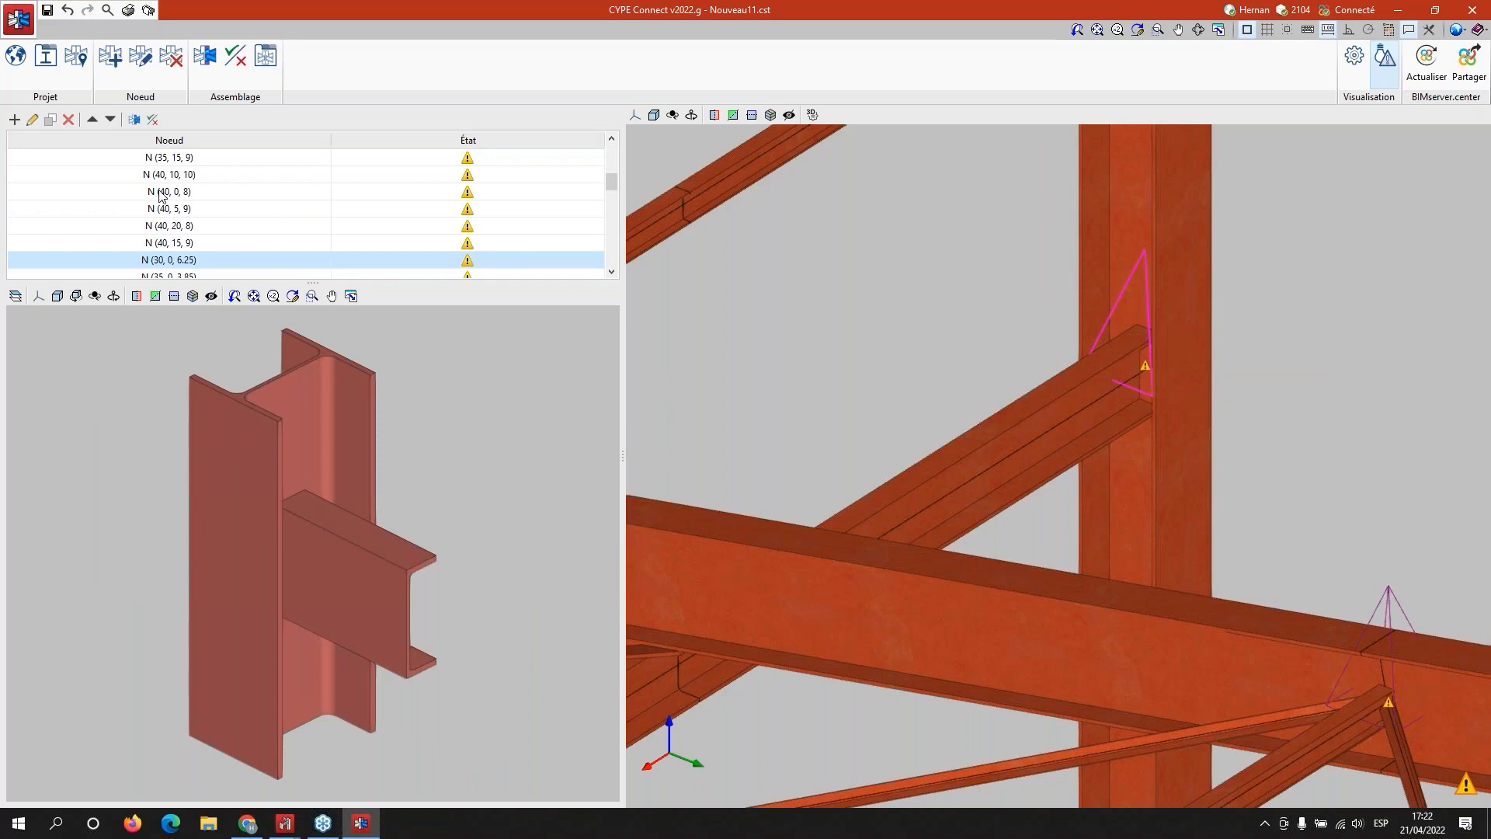
pyautogui.click(134, 119)
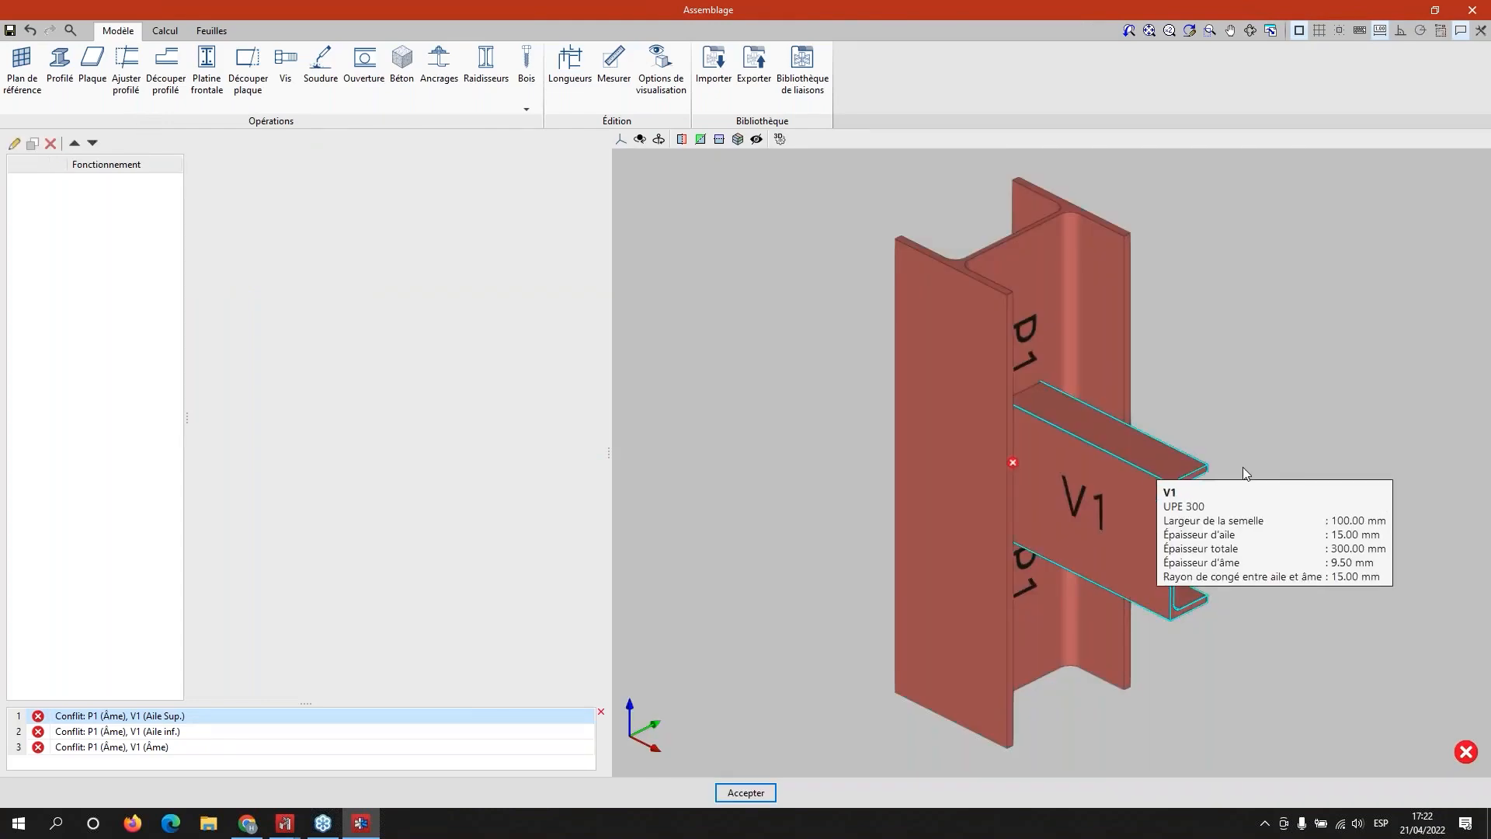
# Step: Add a profile adjustment that fits beam V1 to the nearest face of profile P1
pyautogui.moveTo(1142, 497); pyautogui.dragTo(1064, 460, button='middle')
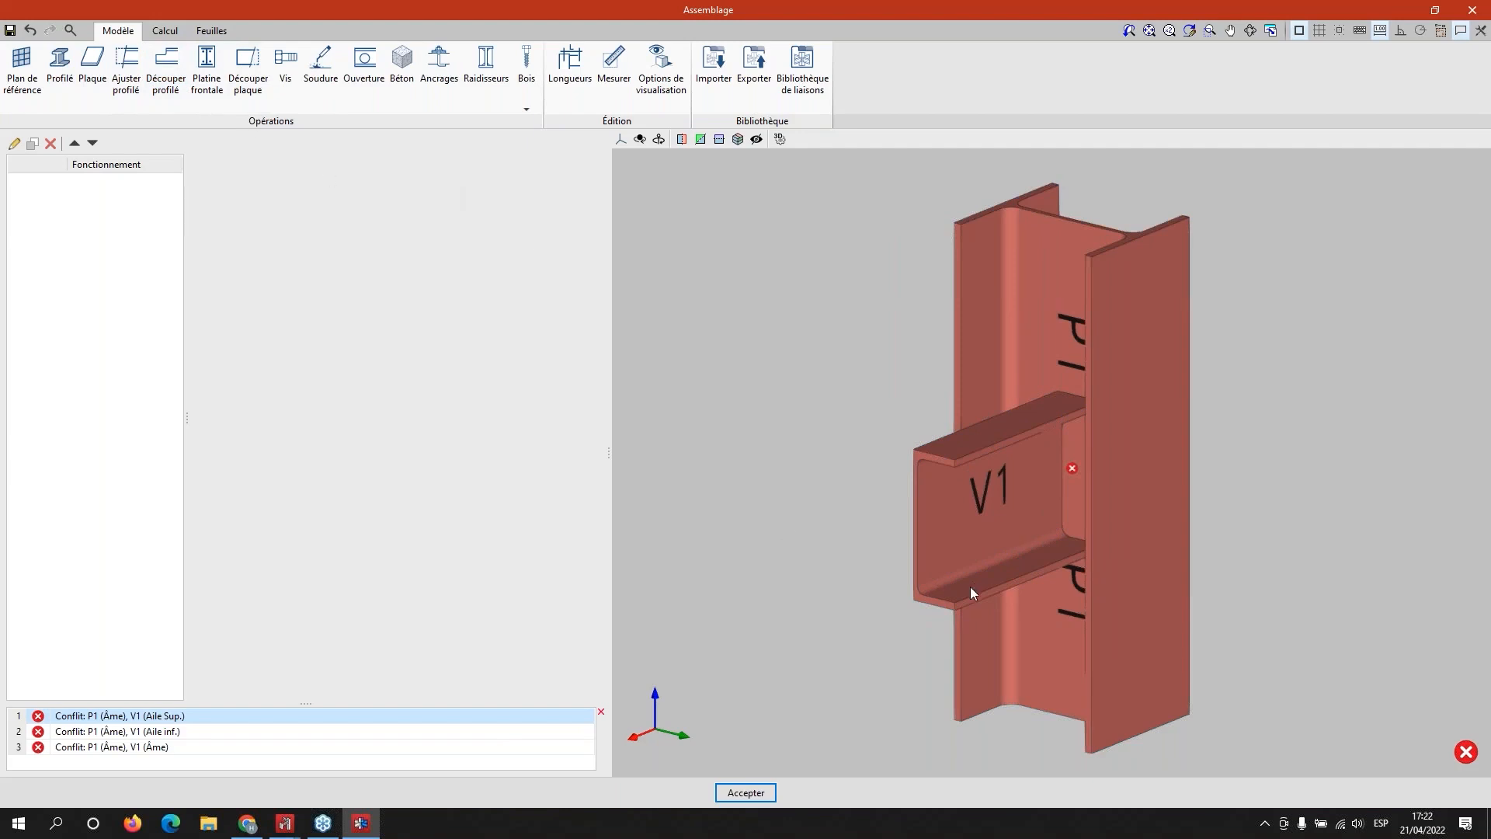
pyautogui.moveTo(852, 579); pyautogui.dragTo(904, 543, button='middle')
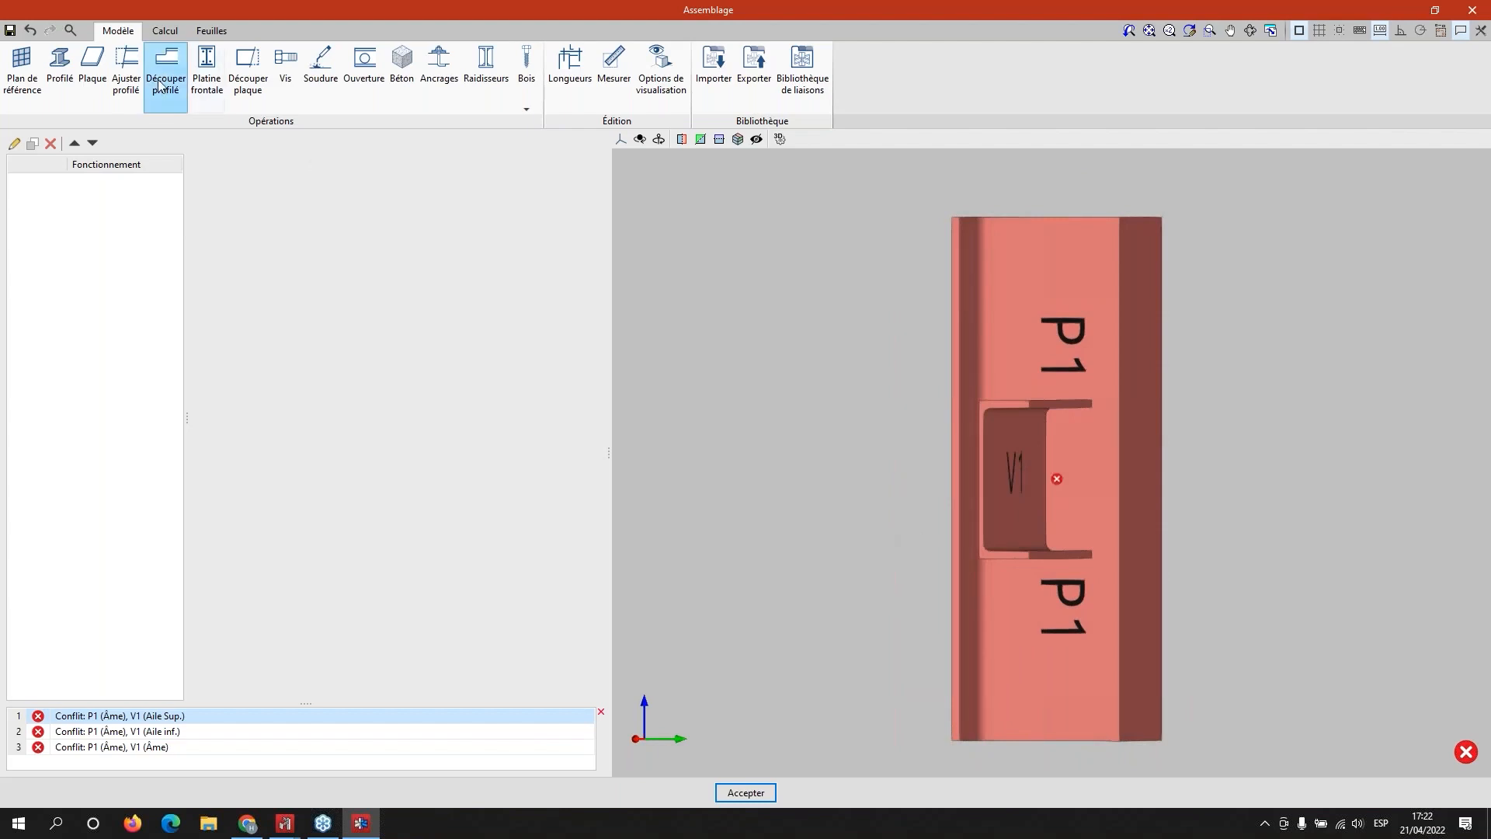
pyautogui.click(127, 78)
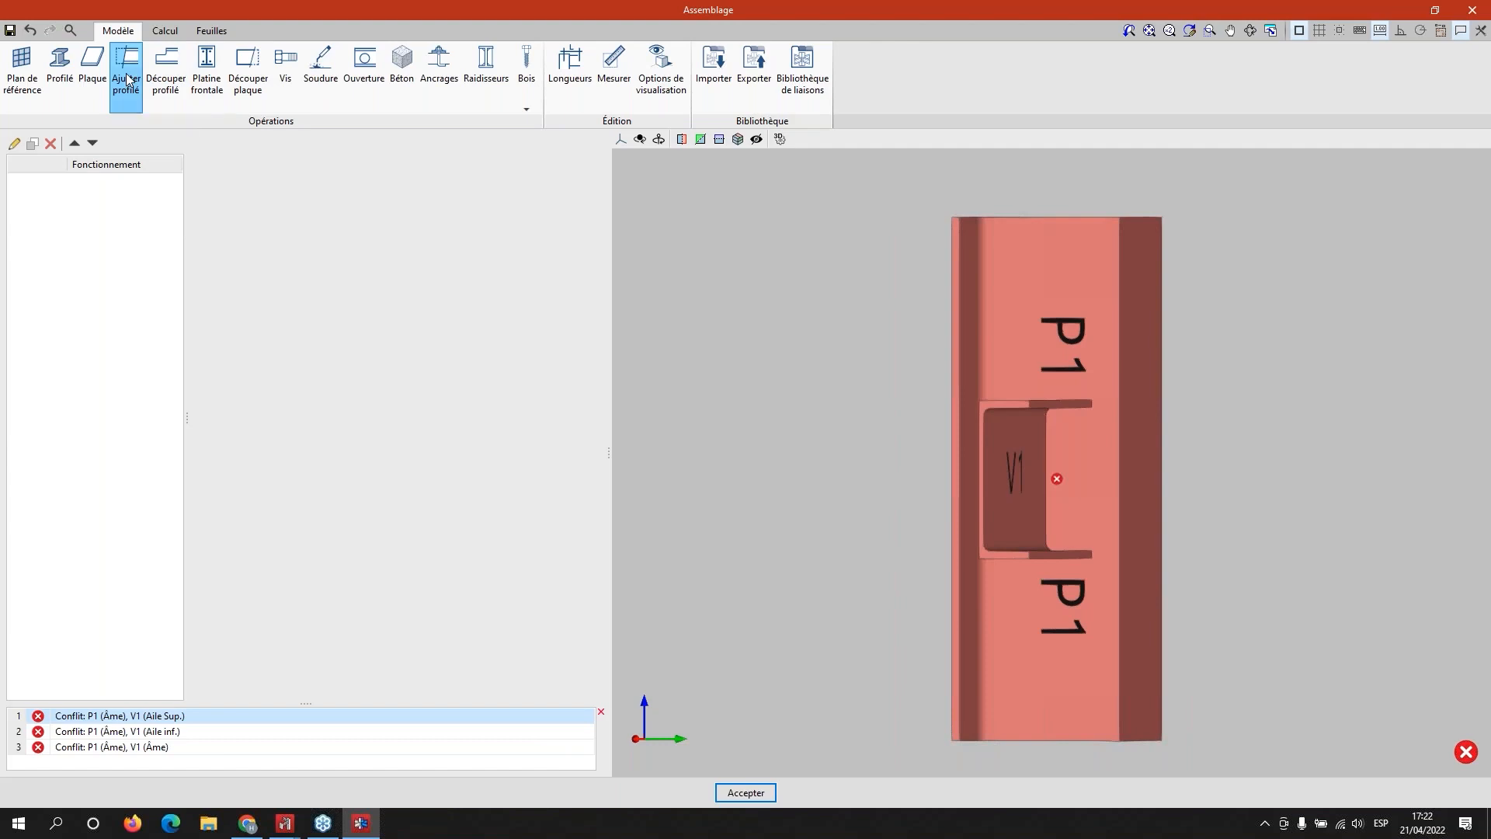
pyautogui.moveTo(1016, 543); pyautogui.dragTo(1096, 562, button='middle')
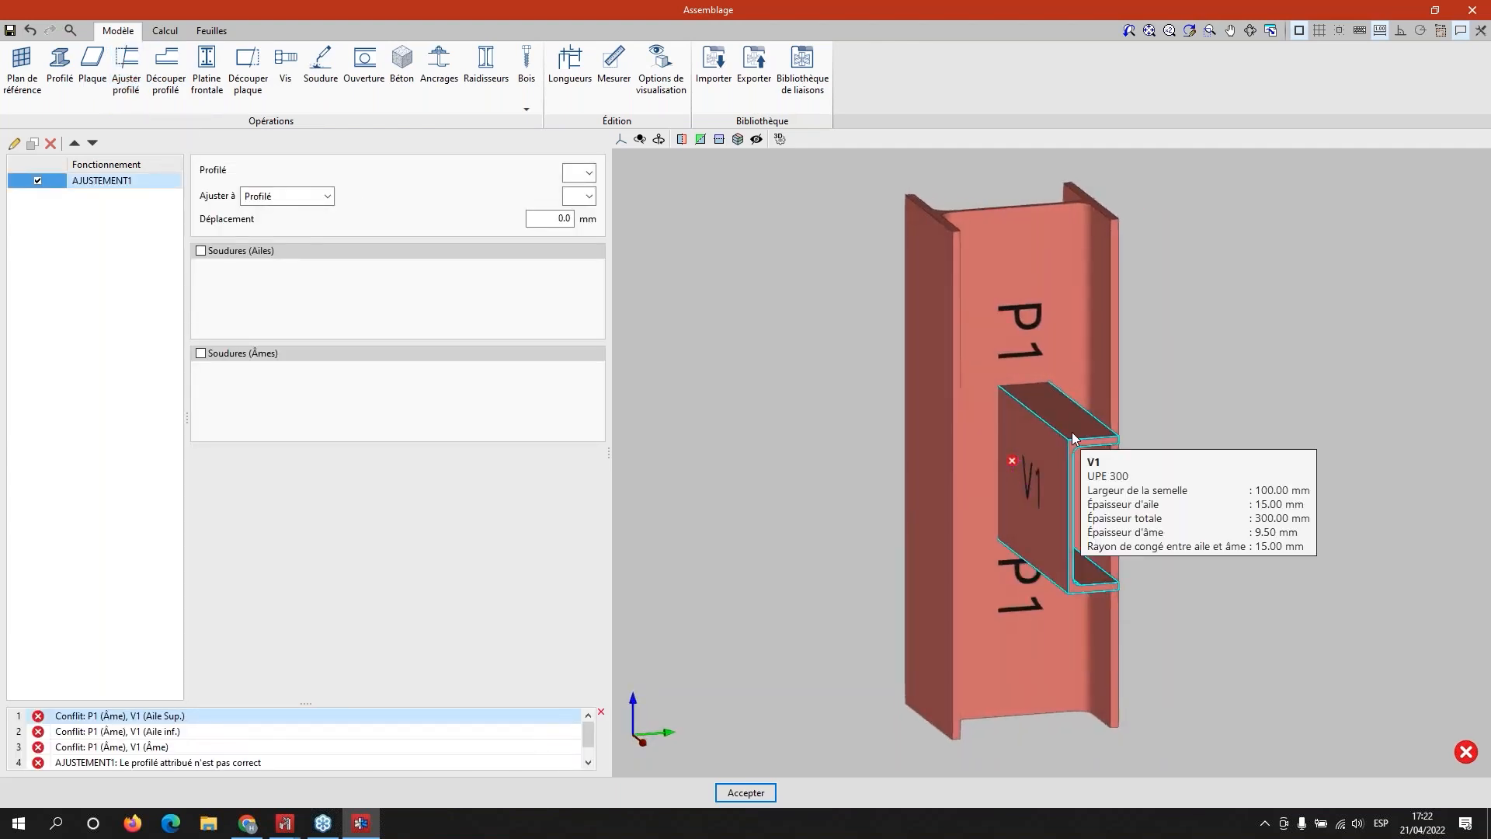
pyautogui.scroll(3, 1072, 431)
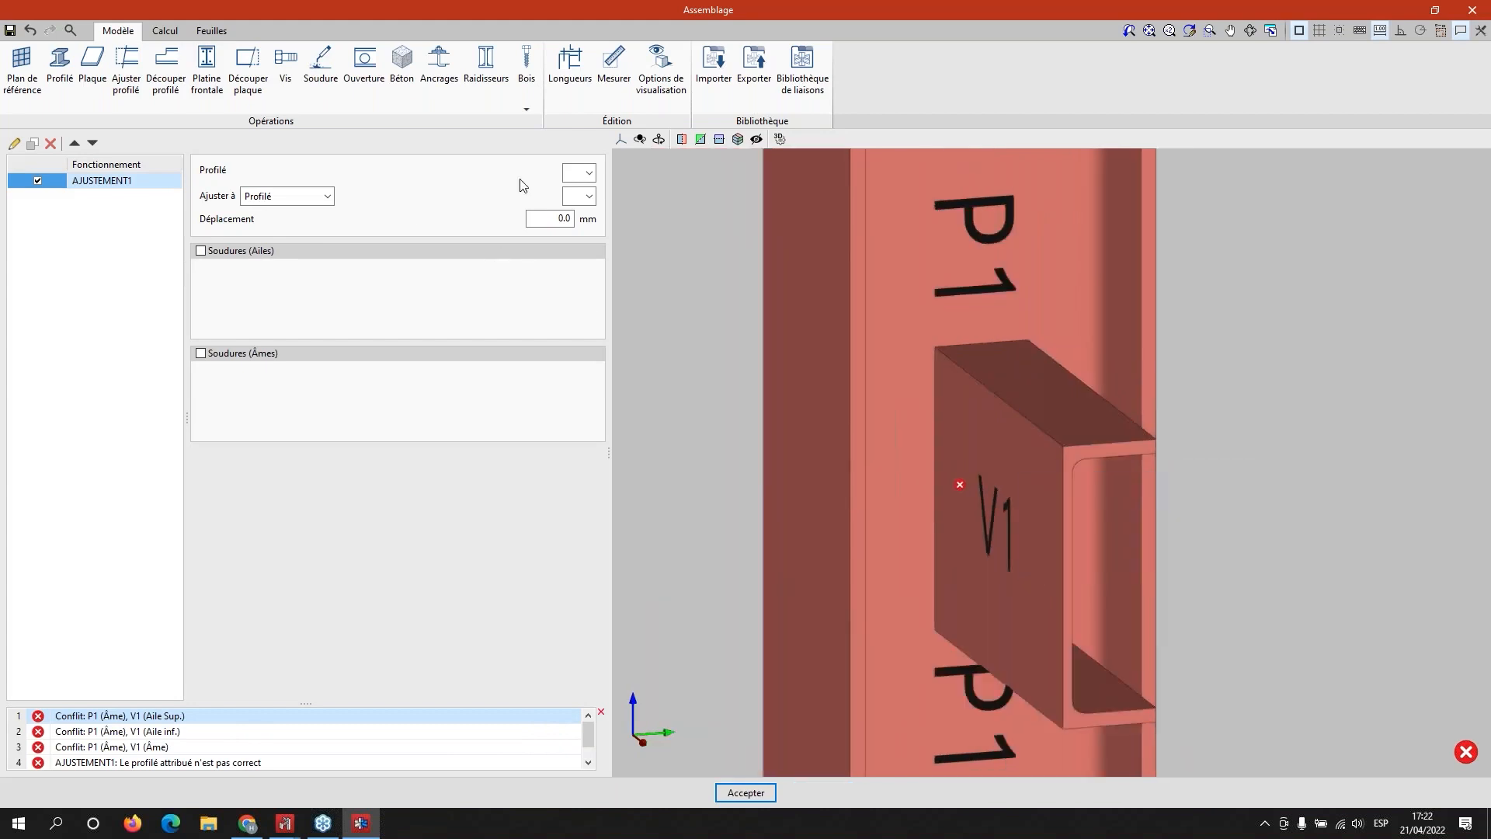
pyautogui.click(589, 174)
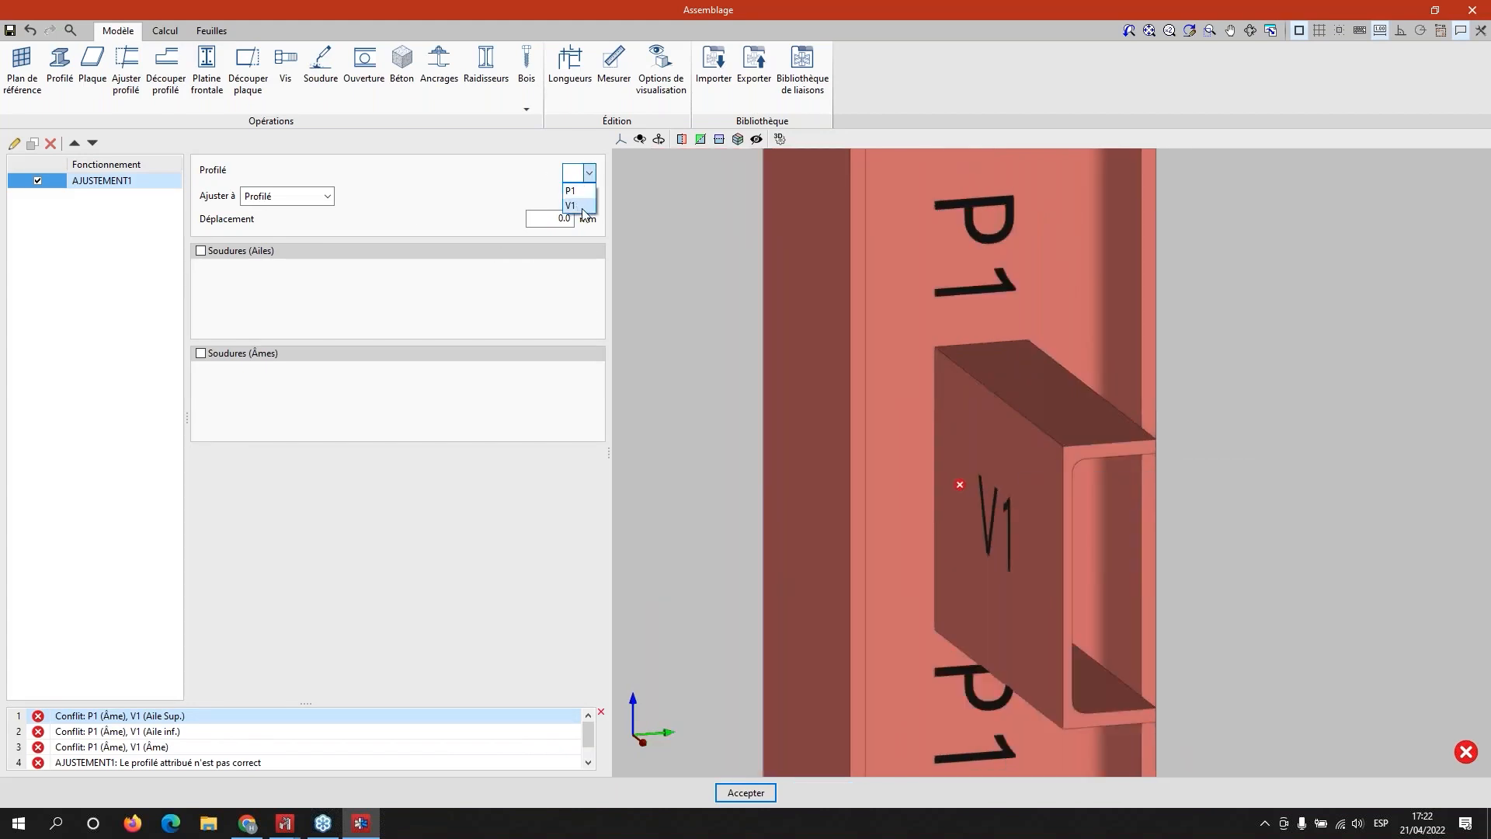
pyautogui.click(584, 208)
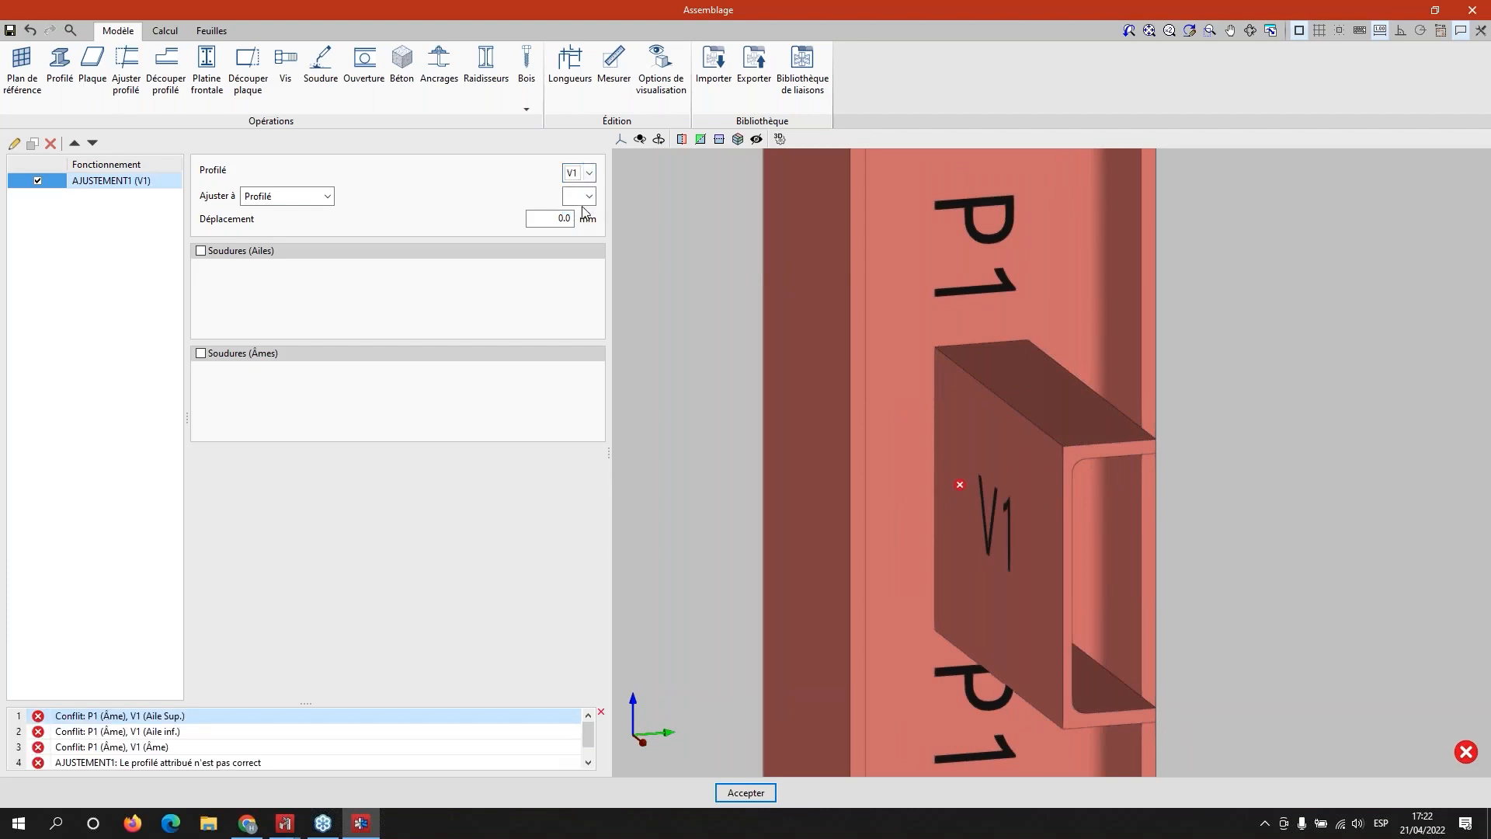
pyautogui.click(591, 197)
pyautogui.click(579, 211)
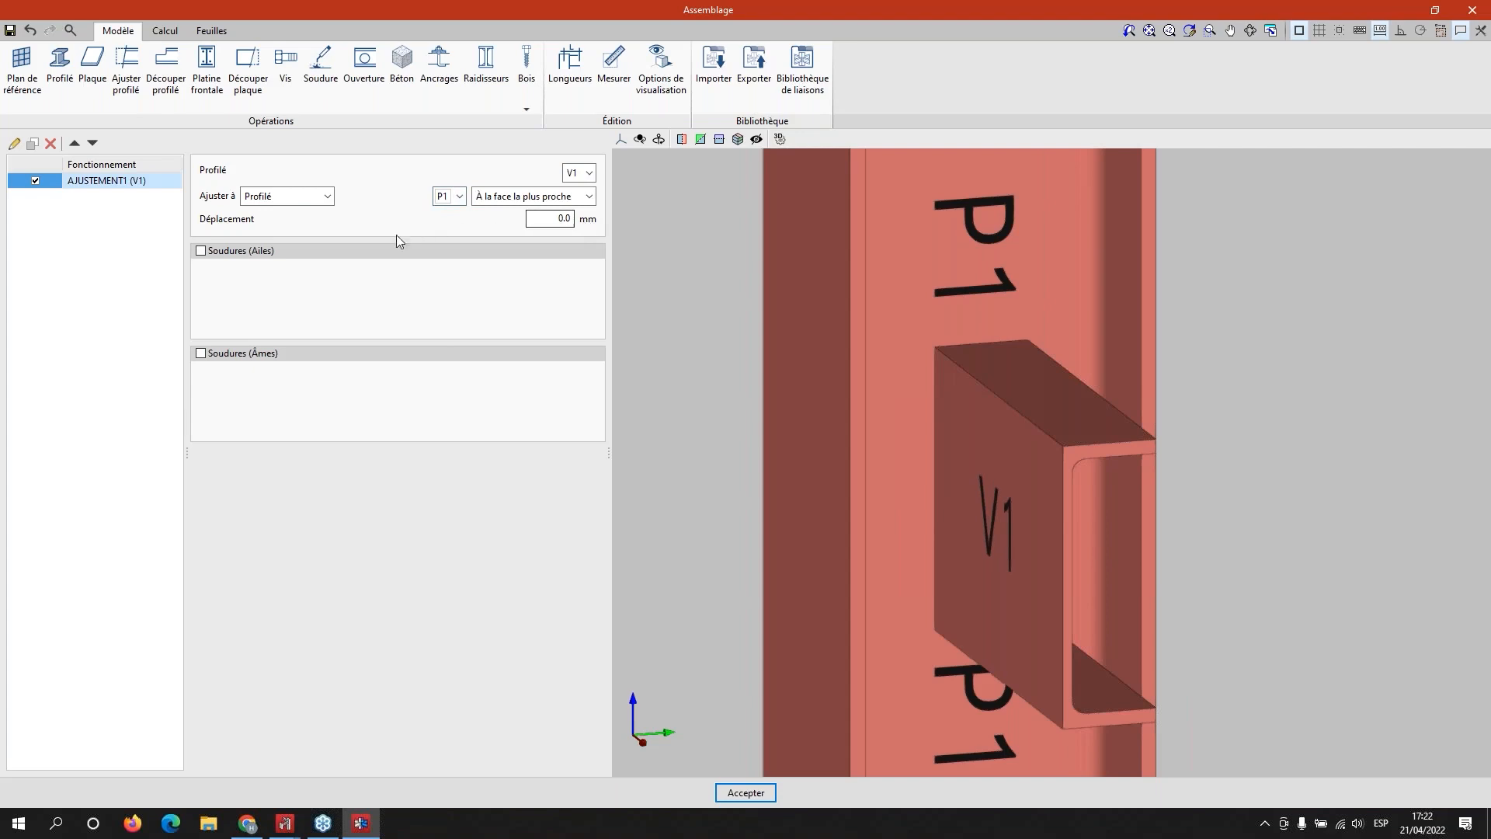
# Step: Enable flange welds and web welds for the adjustment of V1 to P1
pyautogui.moveTo(995, 523); pyautogui.dragTo(879, 488, button='middle')
pyautogui.click(202, 251)
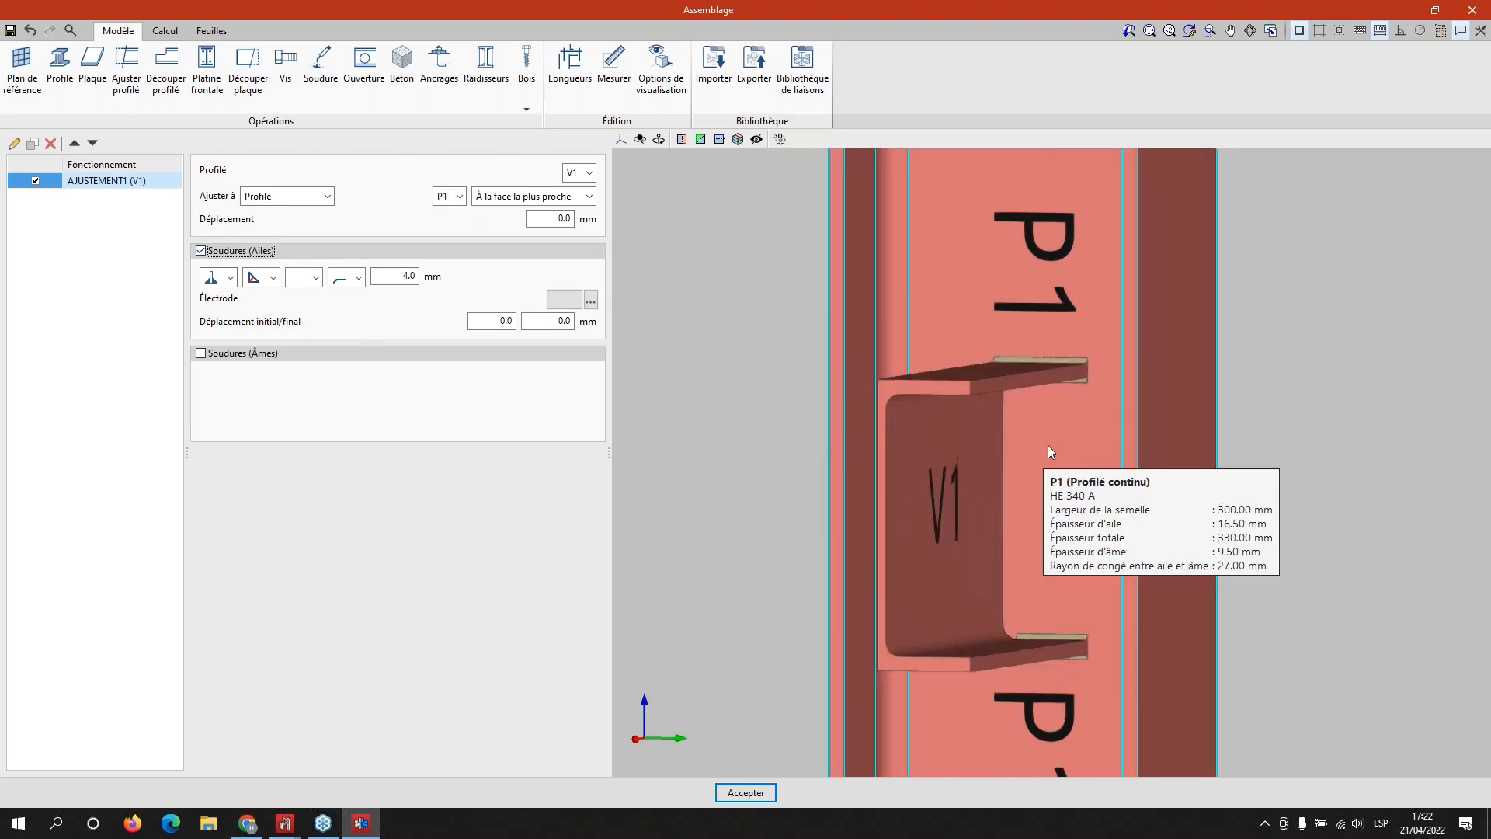
pyautogui.click(222, 354)
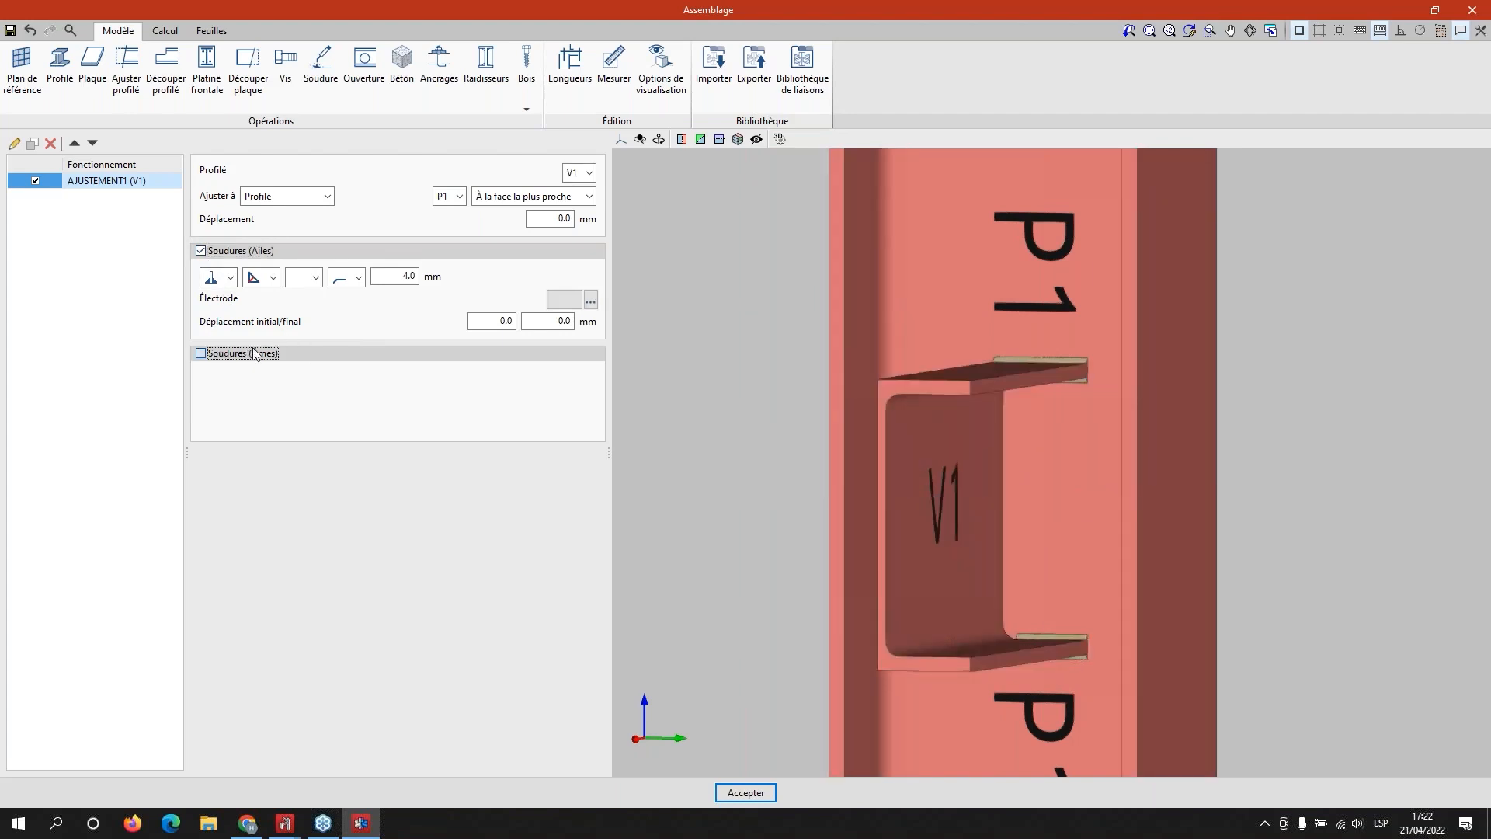
pyautogui.moveTo(986, 549)
pyautogui.mouseDown(button='middle')
pyautogui.moveTo(1039, 585)
pyautogui.moveTo(975, 575)
pyautogui.mouseUp(button='middle')
# Step: Review the connection's load cases and the end forces on beam V1 for each case, closing both windows without changes
pyautogui.click(160, 31)
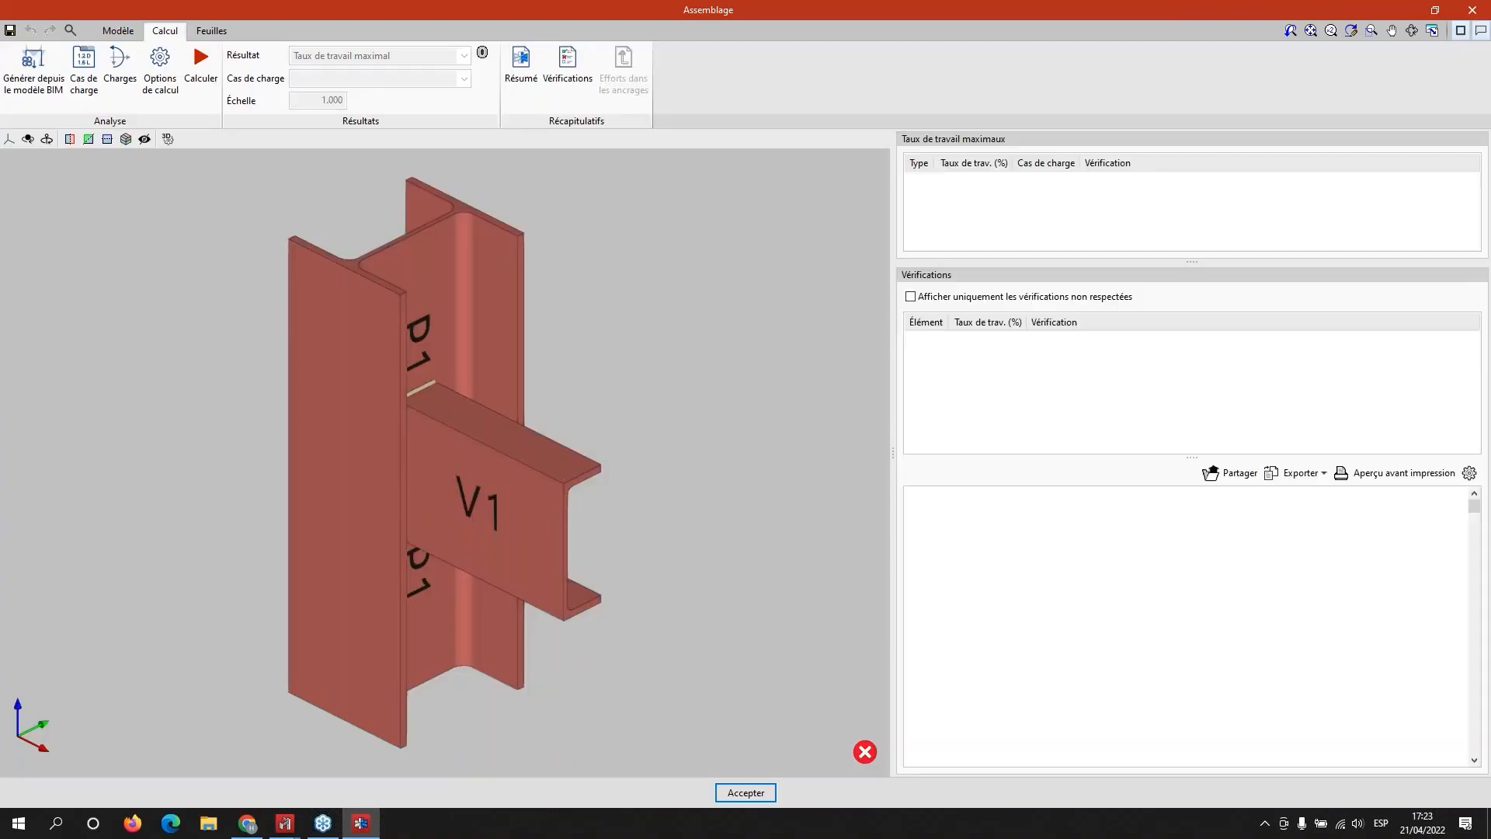
pyautogui.moveTo(682, 576); pyautogui.dragTo(632, 556, button='middle')
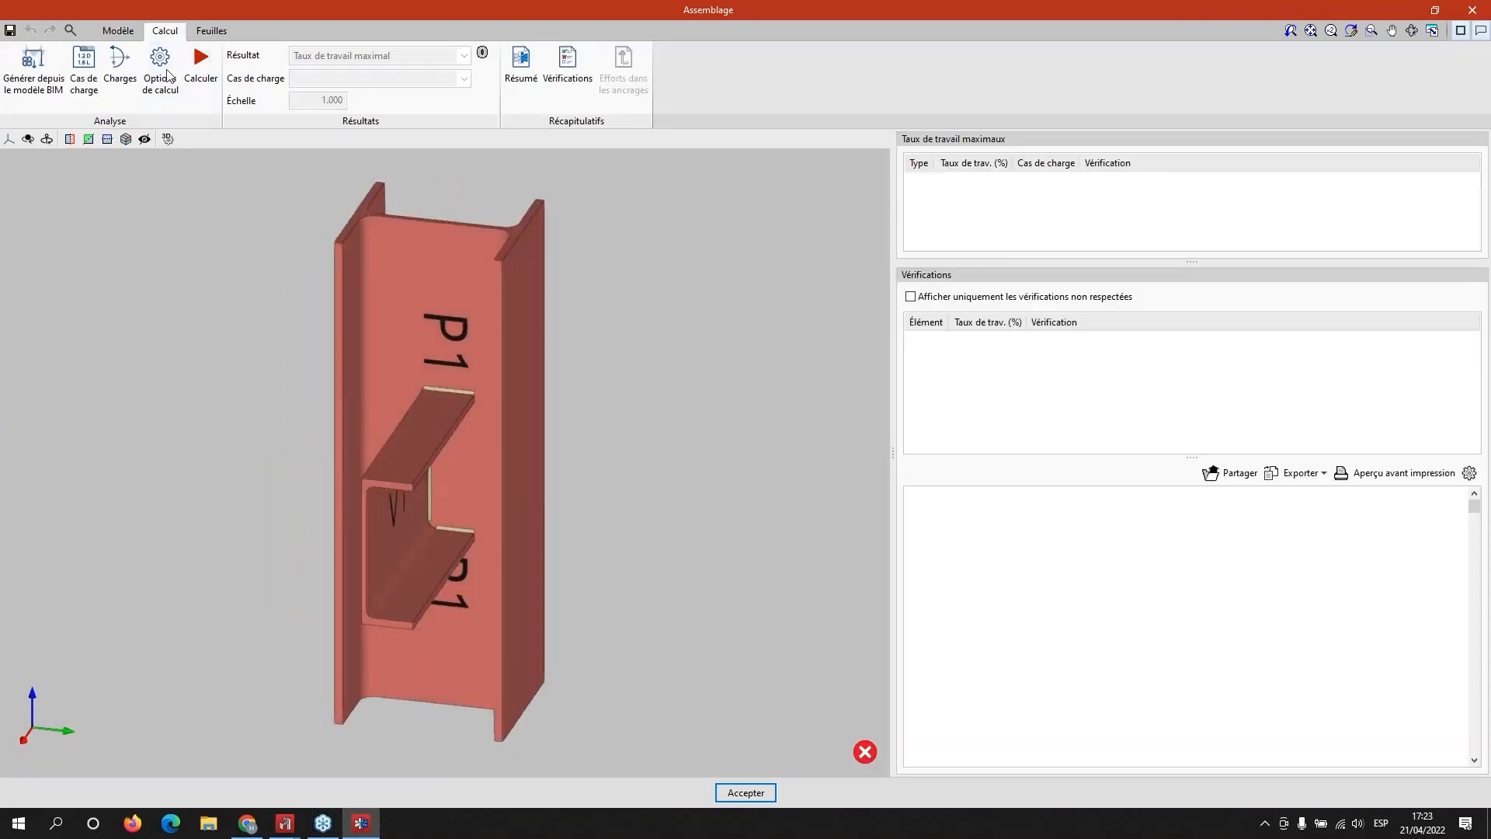
pyautogui.click(87, 85)
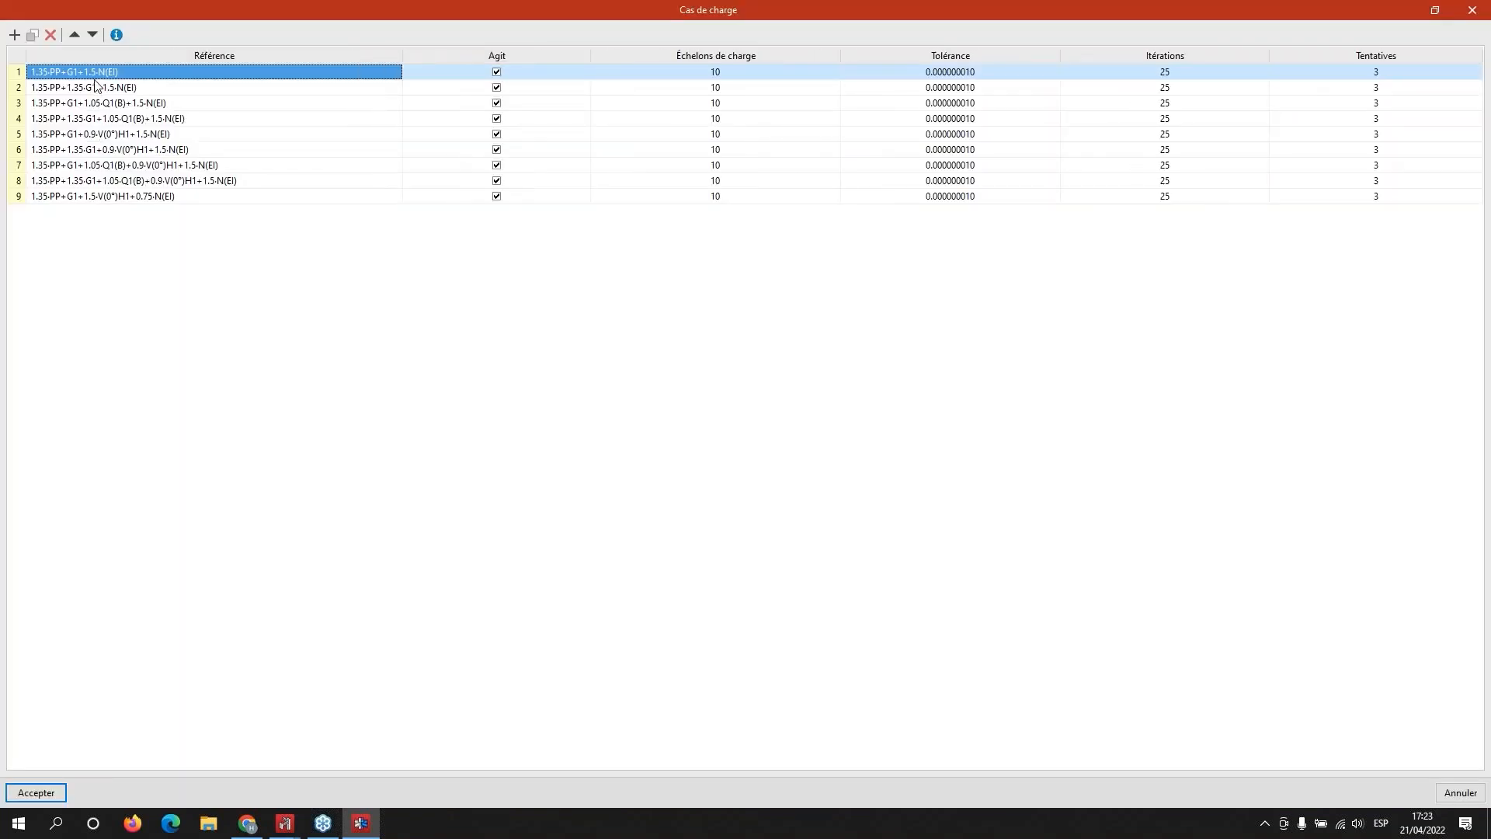
pyautogui.click(1470, 11)
pyautogui.click(121, 77)
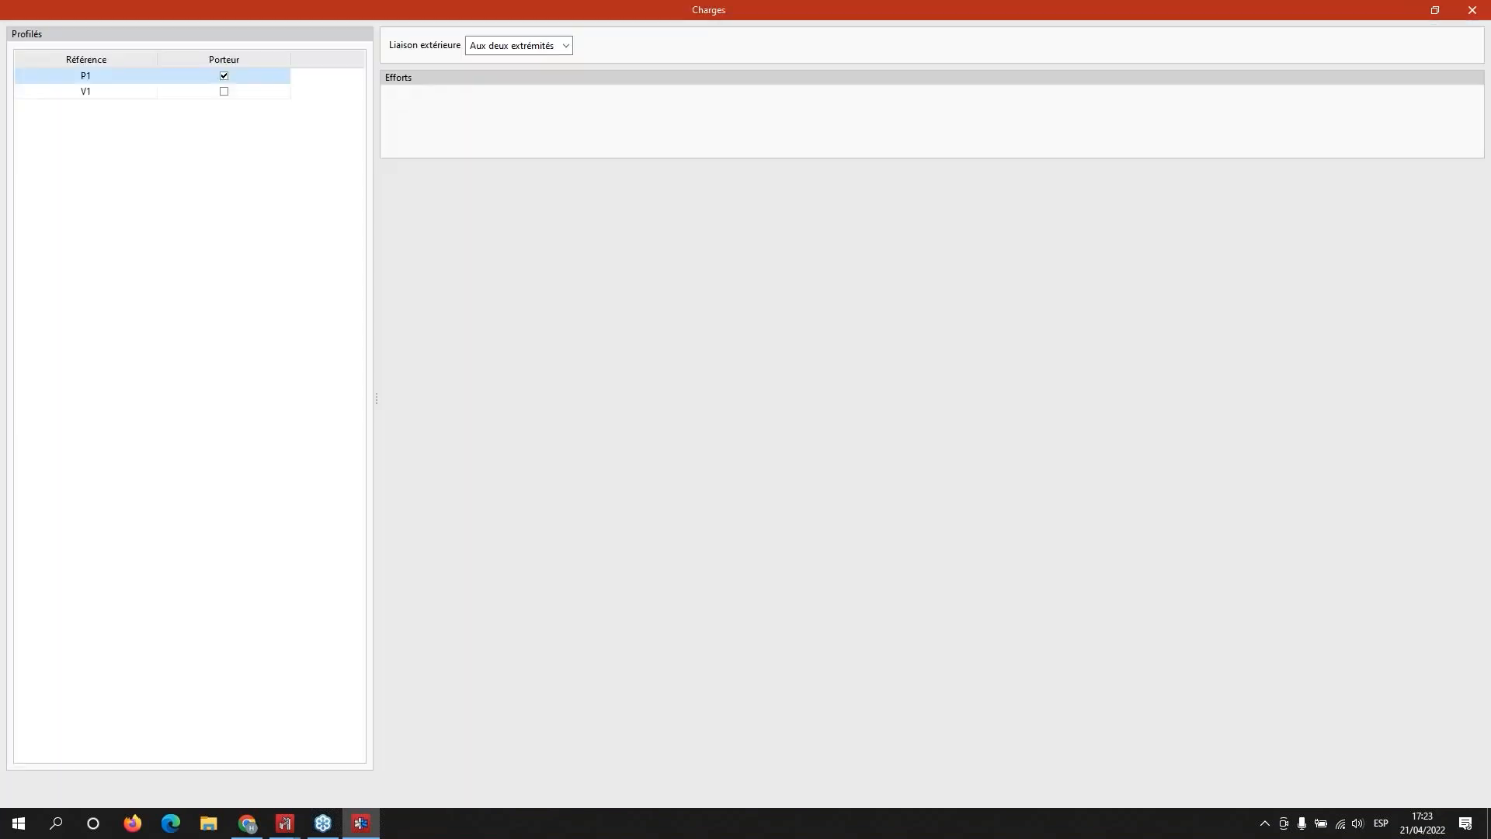
pyautogui.click(133, 91)
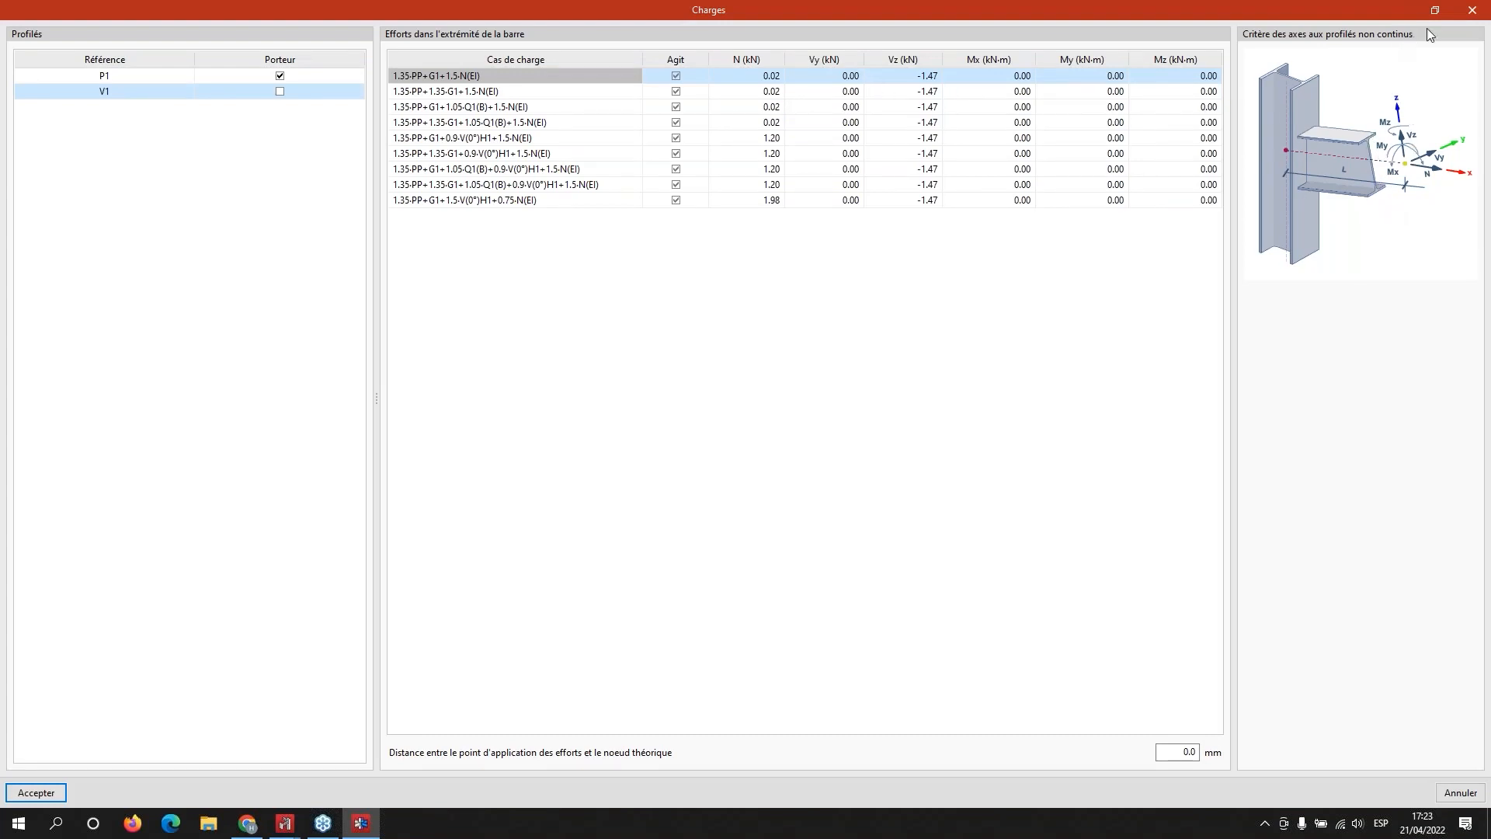
pyautogui.click(1467, 8)
pyautogui.moveTo(520, 473); pyautogui.dragTo(479, 412, button='middle')
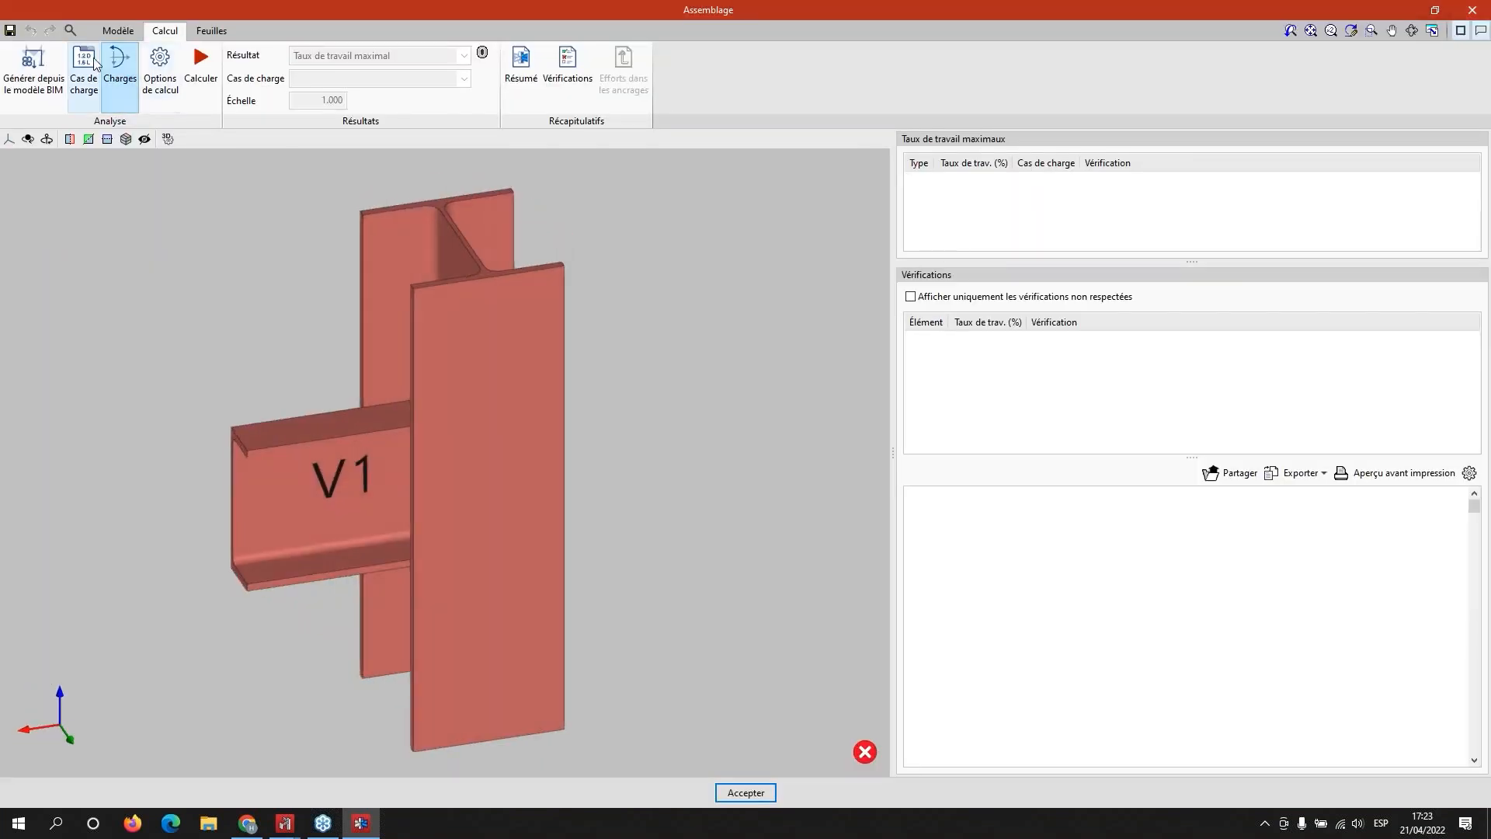
# Step: Calculate the connection and examine the maximum utilisation colour map where beam V1 is welded to column P1
pyautogui.click(203, 73)
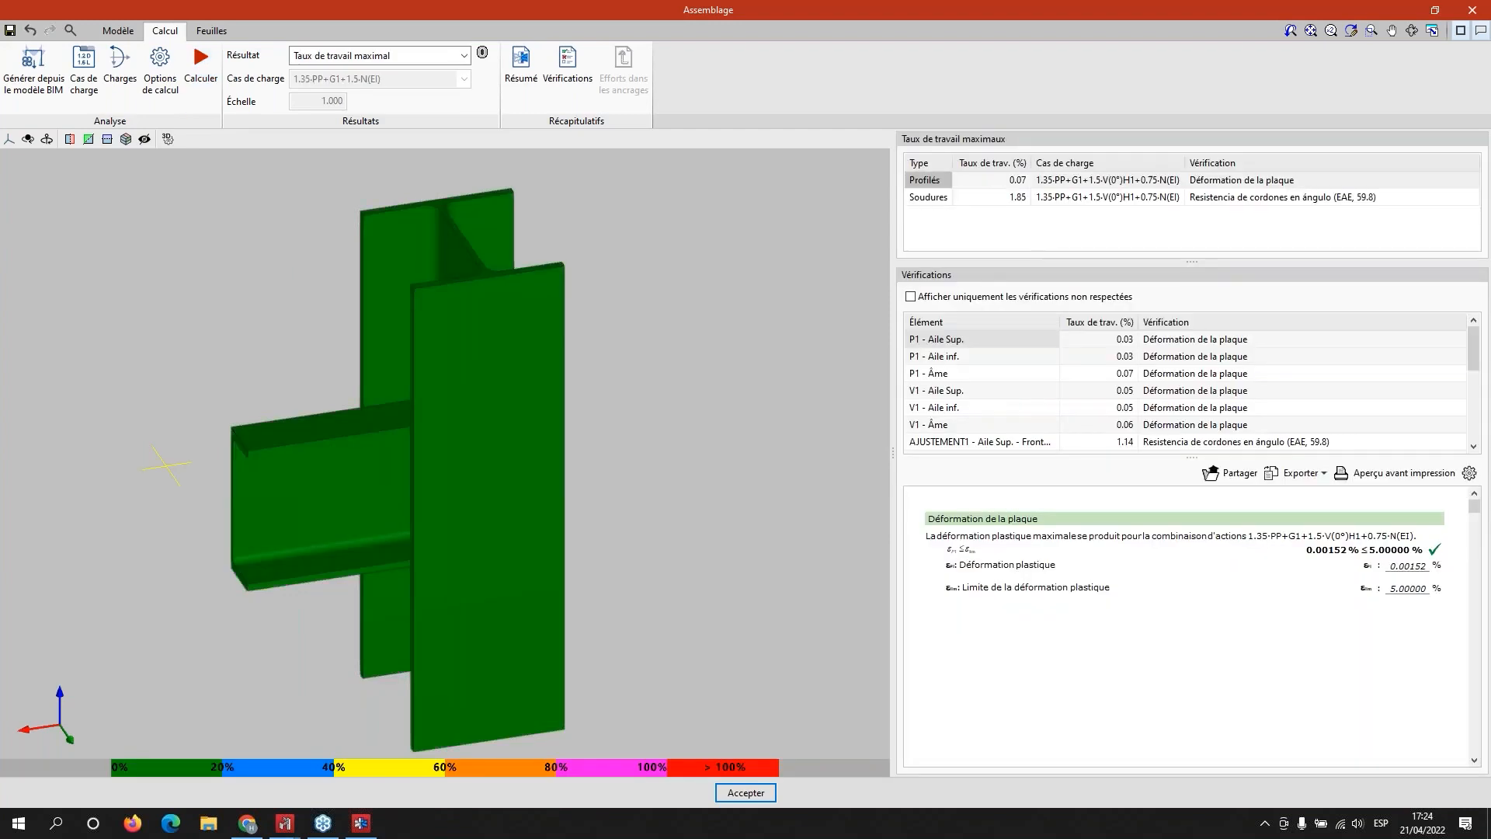
pyautogui.keyDown('shift'); pyautogui.moveTo(321, 543); pyautogui.dragTo(514, 513, button='middle'); pyautogui.keyUp('shift')
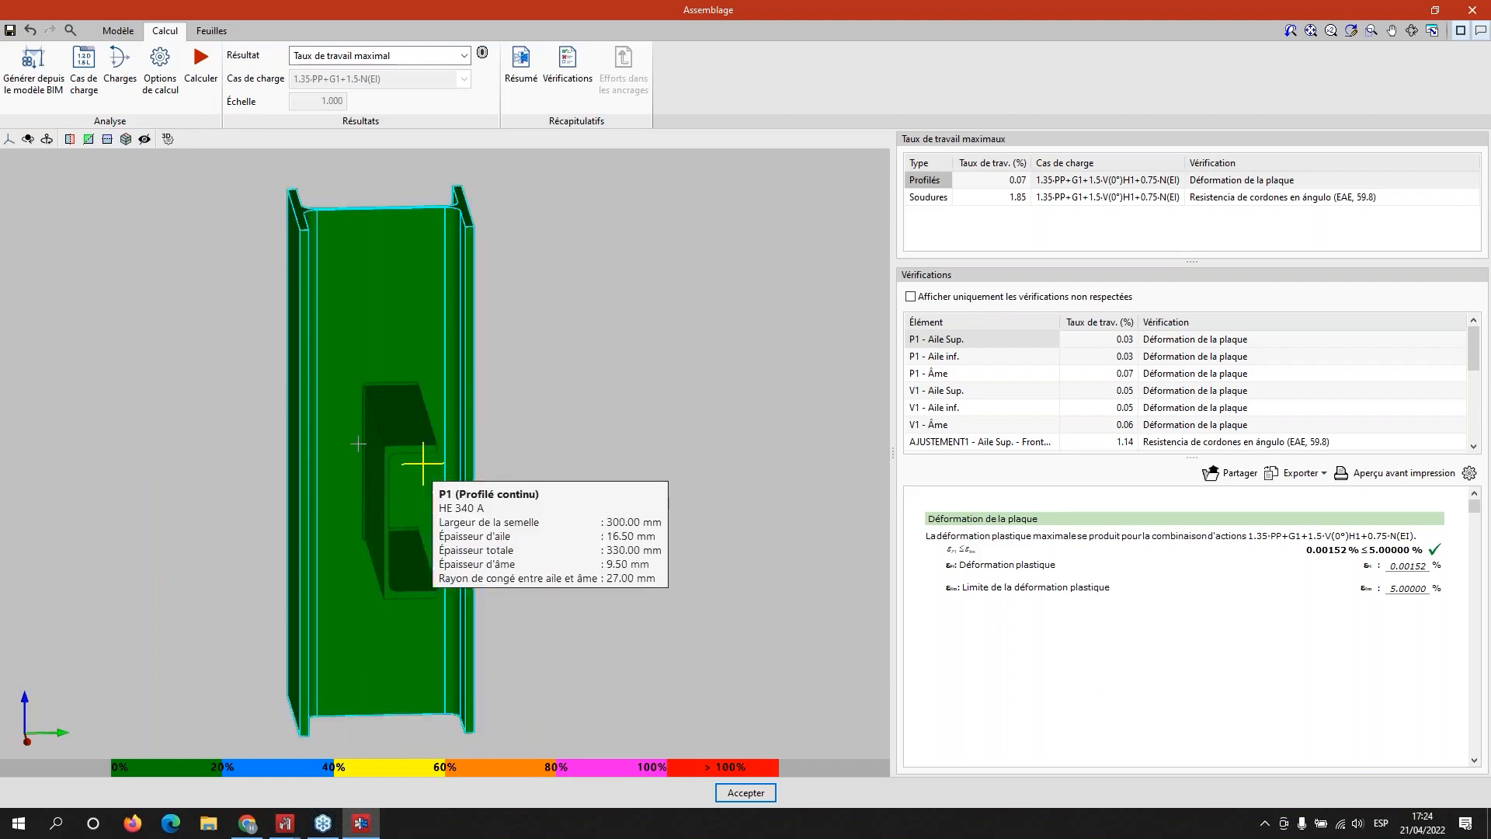
pyautogui.scroll(4, 365, 411)
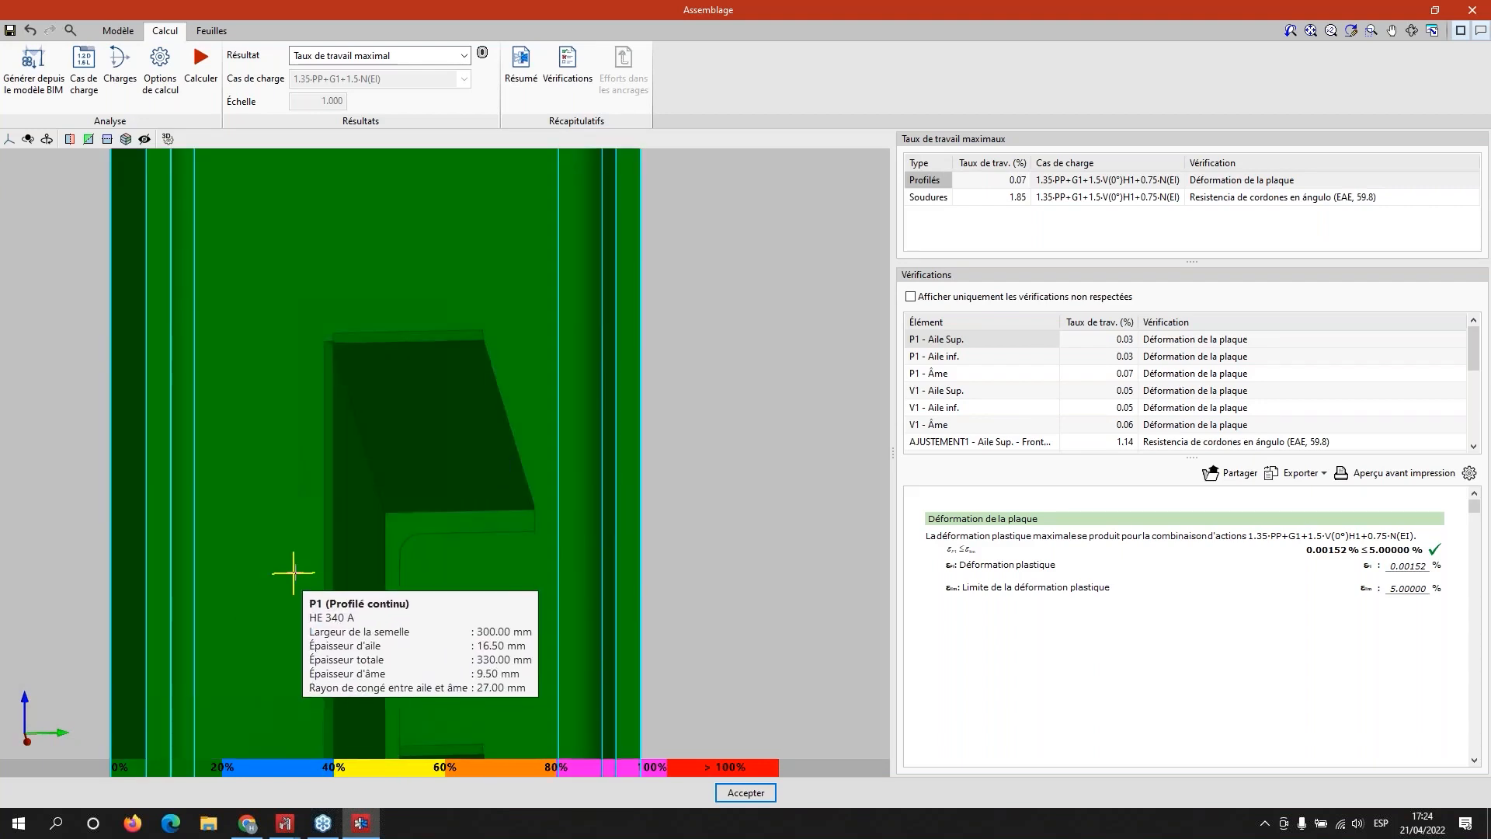
pyautogui.scroll(-4, 268, 609)
pyautogui.keyDown('shift'); pyautogui.moveTo(268, 609); pyautogui.dragTo(351, 584, button='middle'); pyautogui.keyUp('shift')
pyautogui.moveTo(466, 557)
pyautogui.keyDown('shift'); pyautogui.mouseDown(button='middle')
pyautogui.moveTo(323, 539)
pyautogui.moveTo(414, 559)
pyautogui.moveTo(449, 603)
pyautogui.moveTo(400, 603)
pyautogui.moveTo(365, 567)
pyautogui.moveTo(288, 563)
pyautogui.mouseUp(button='middle'); pyautogui.keyUp('shift')
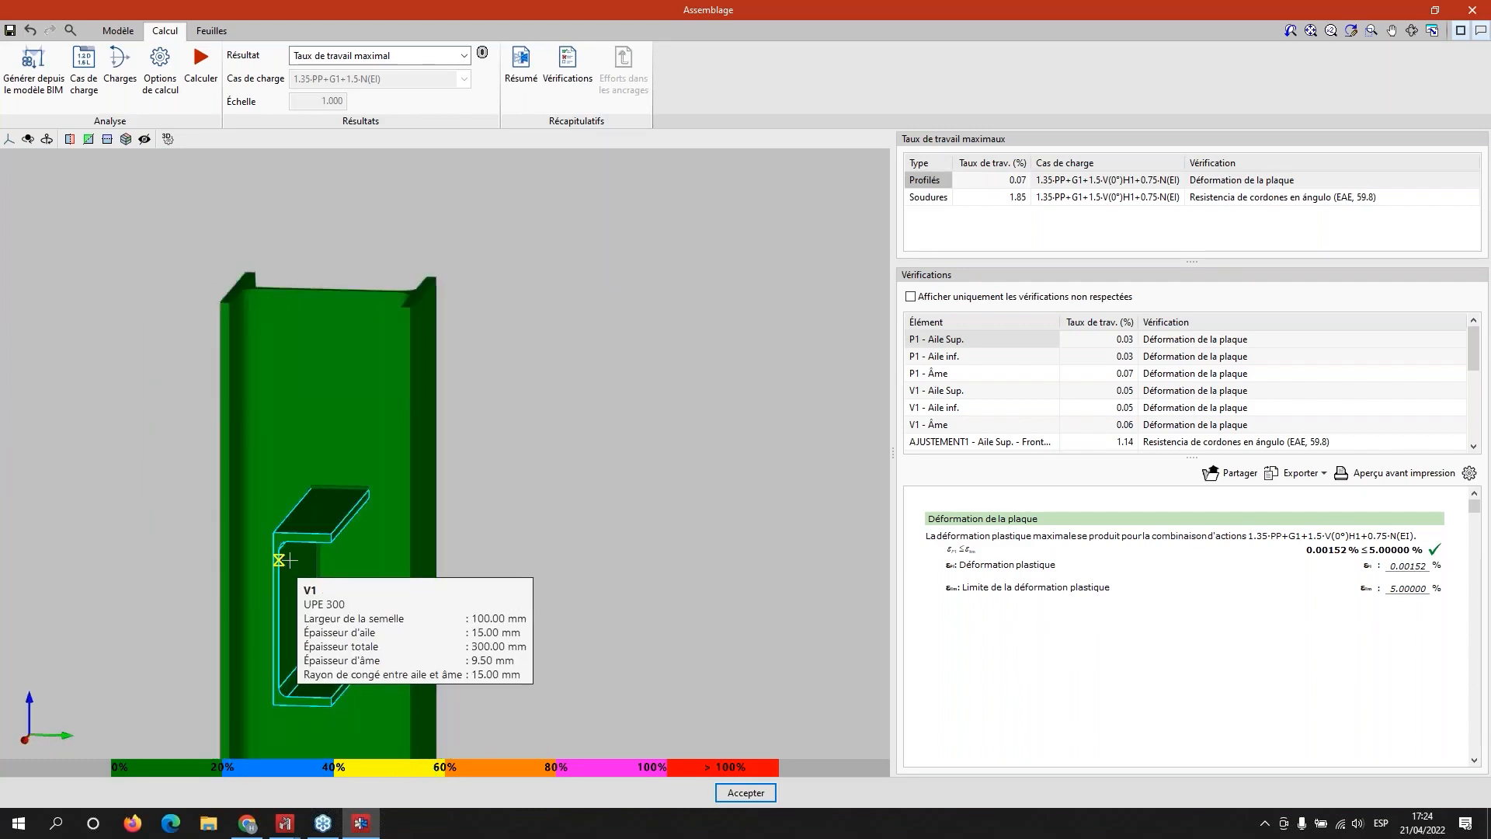
pyautogui.scroll(5, 288, 563)
pyautogui.keyDown('shift'); pyautogui.moveTo(373, 617); pyautogui.dragTo(359, 622, button='middle'); pyautogui.keyUp('shift')
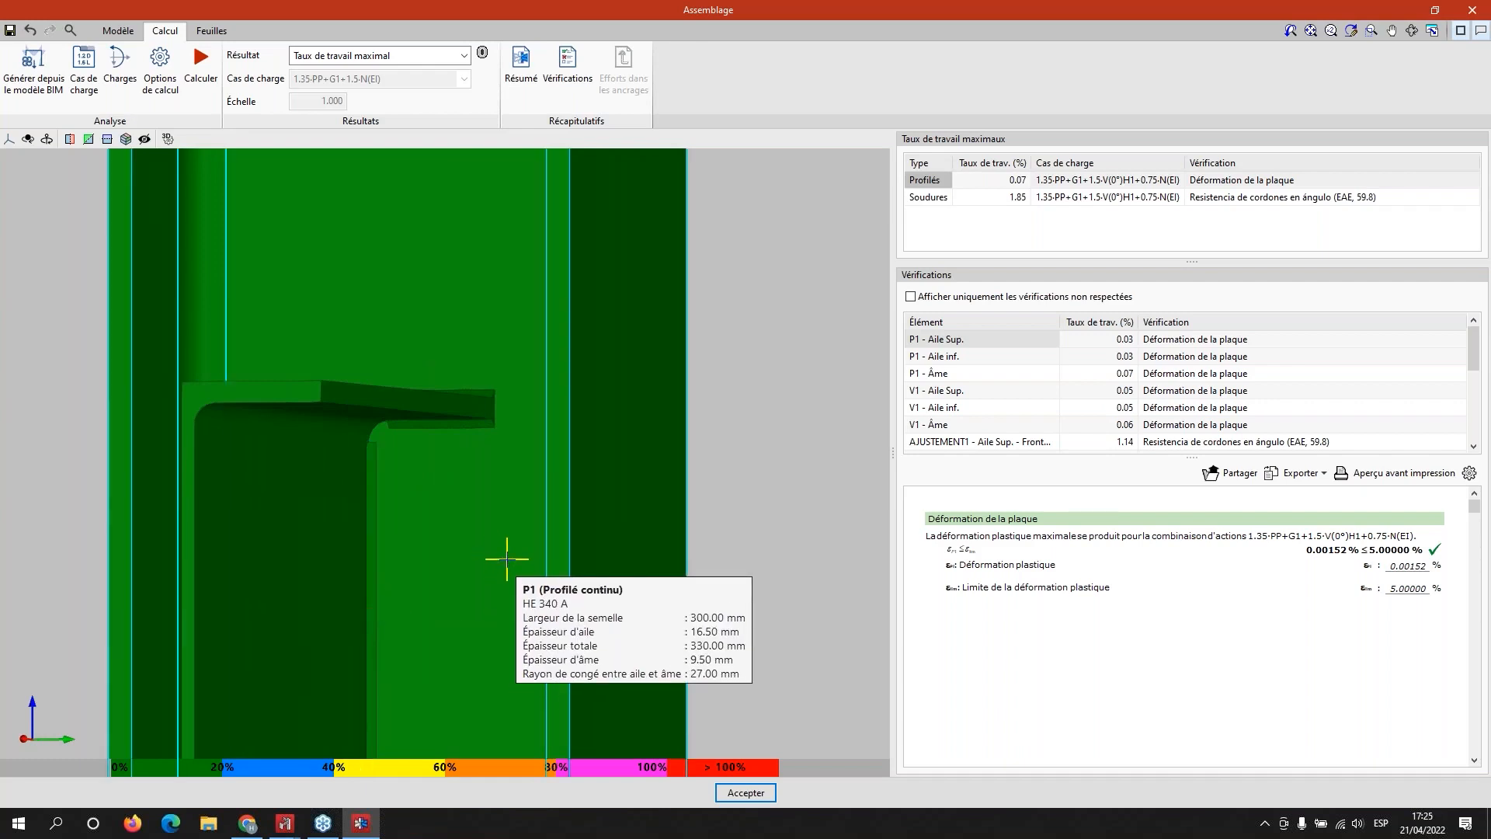
# Step: Examine the connection's weld checks, reading the detailed fillet weld resistance calculations for the web front weld and top flange rear weld
pyautogui.scroll(-3, 481, 586)
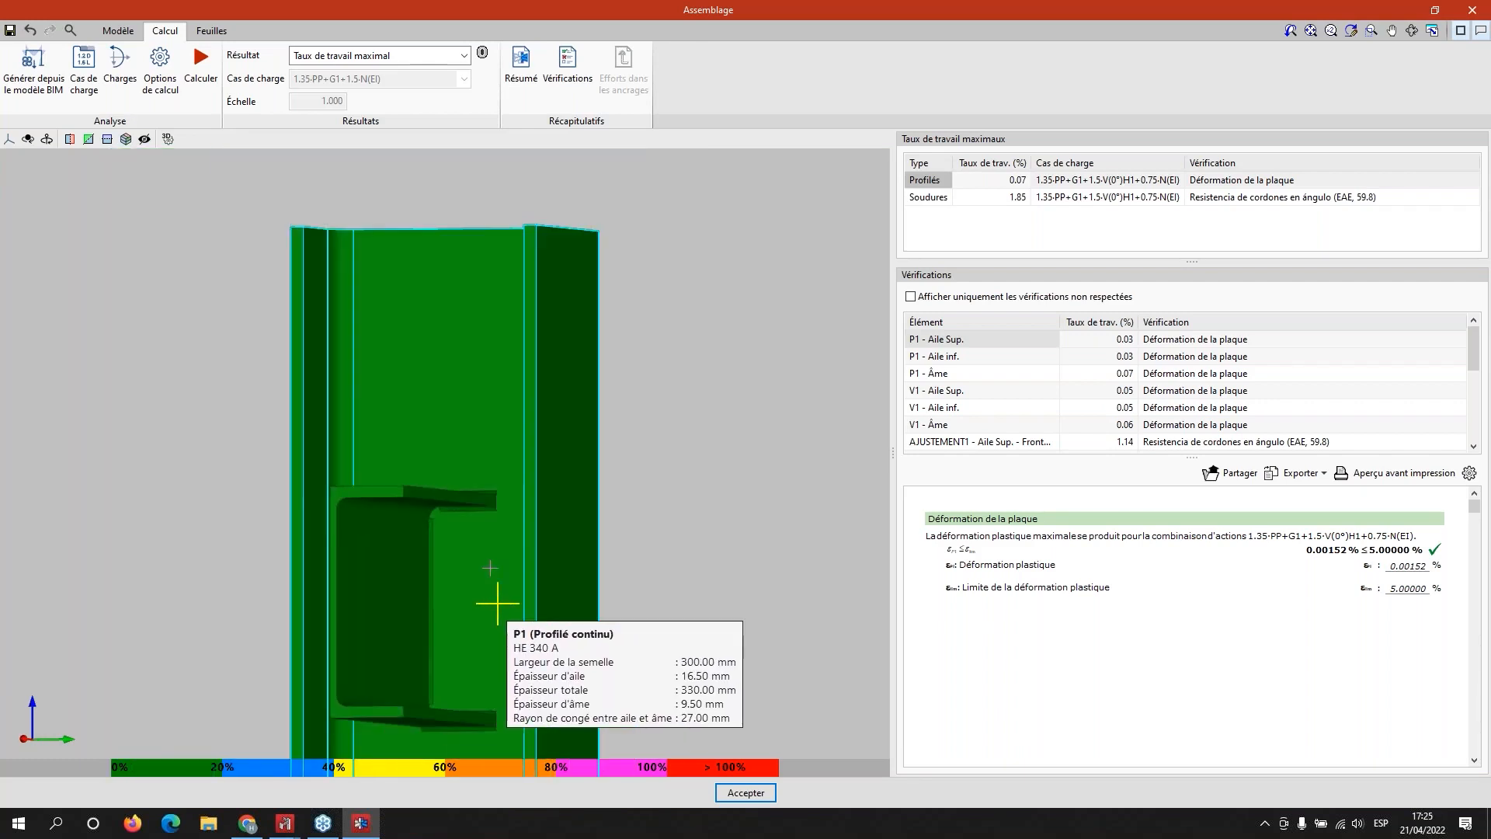
pyautogui.moveTo(423, 594); pyautogui.dragTo(374, 578, button='middle')
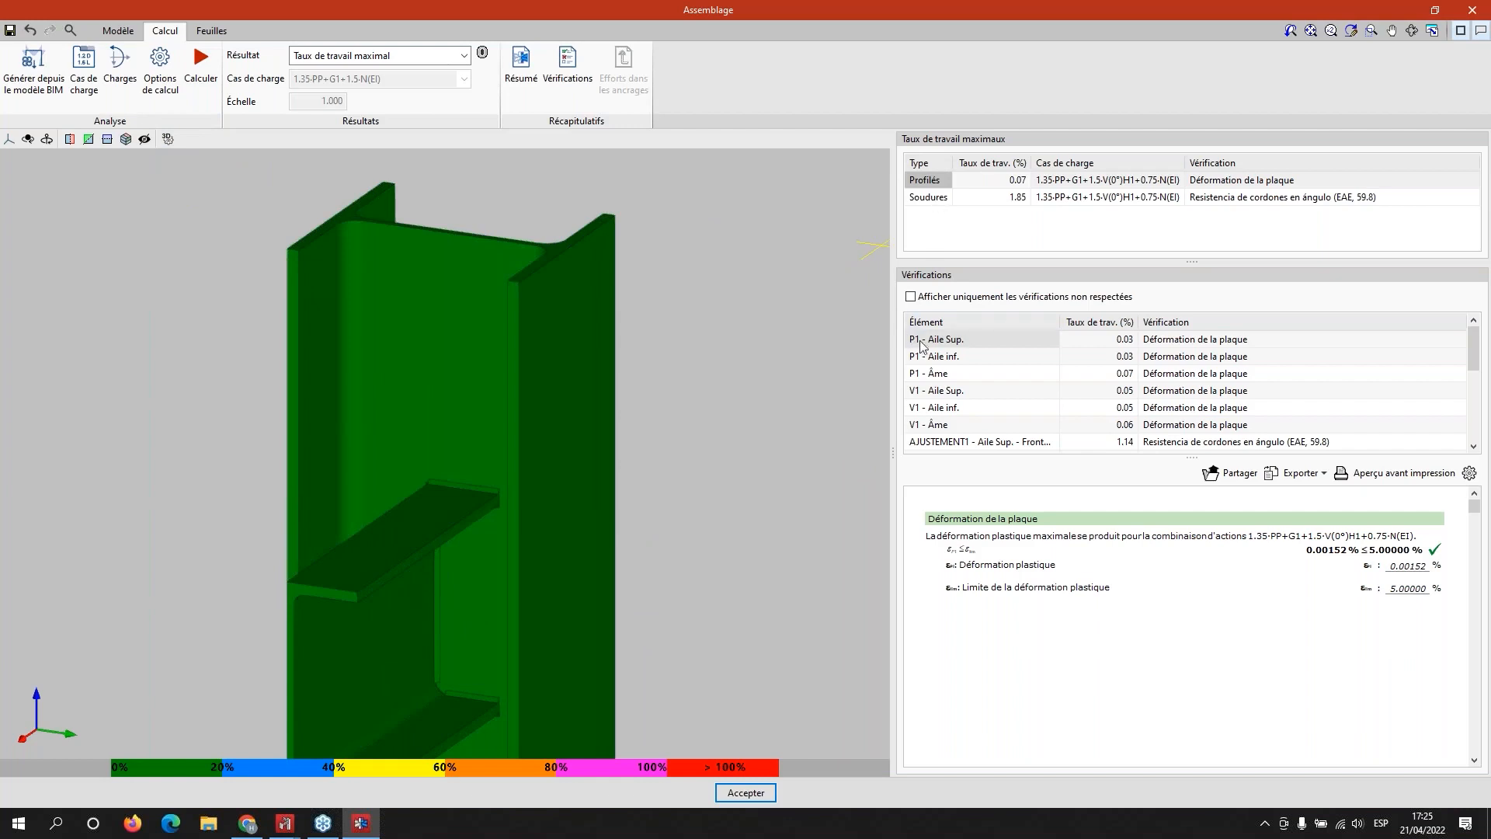
pyautogui.click(927, 199)
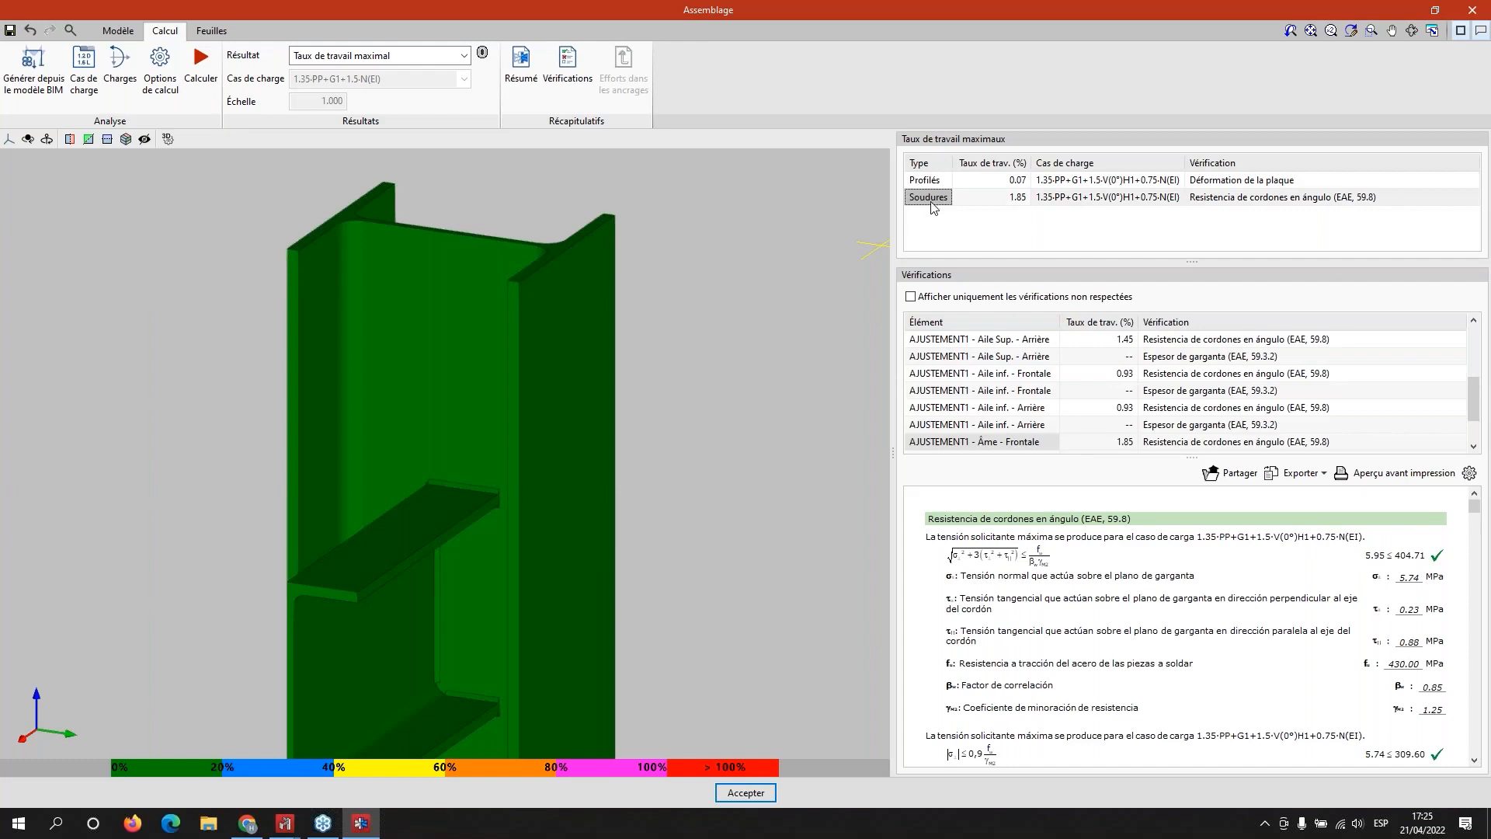
pyautogui.click(1010, 198)
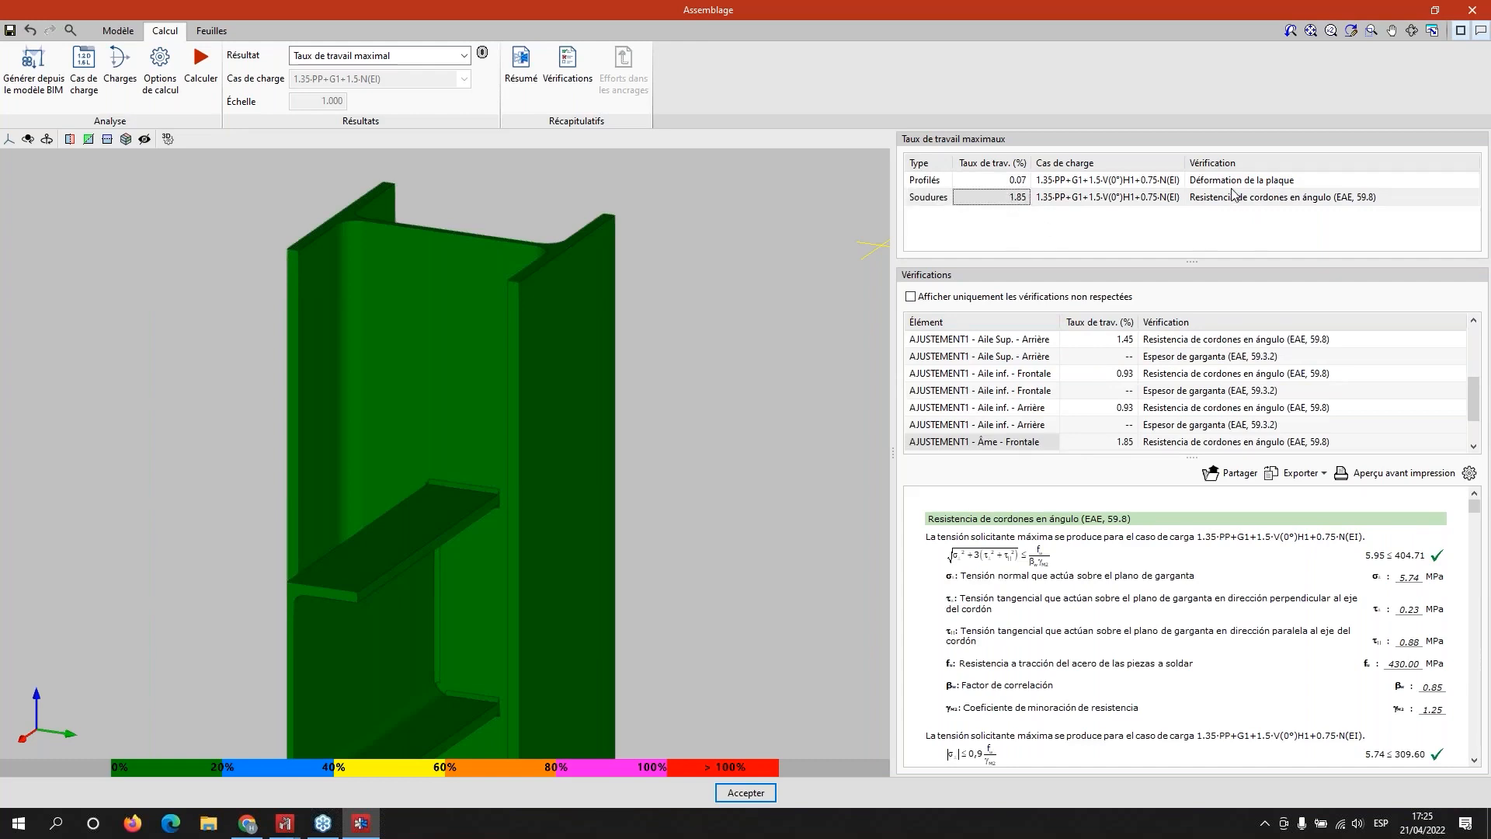
pyautogui.scroll(-1, 1112, 582)
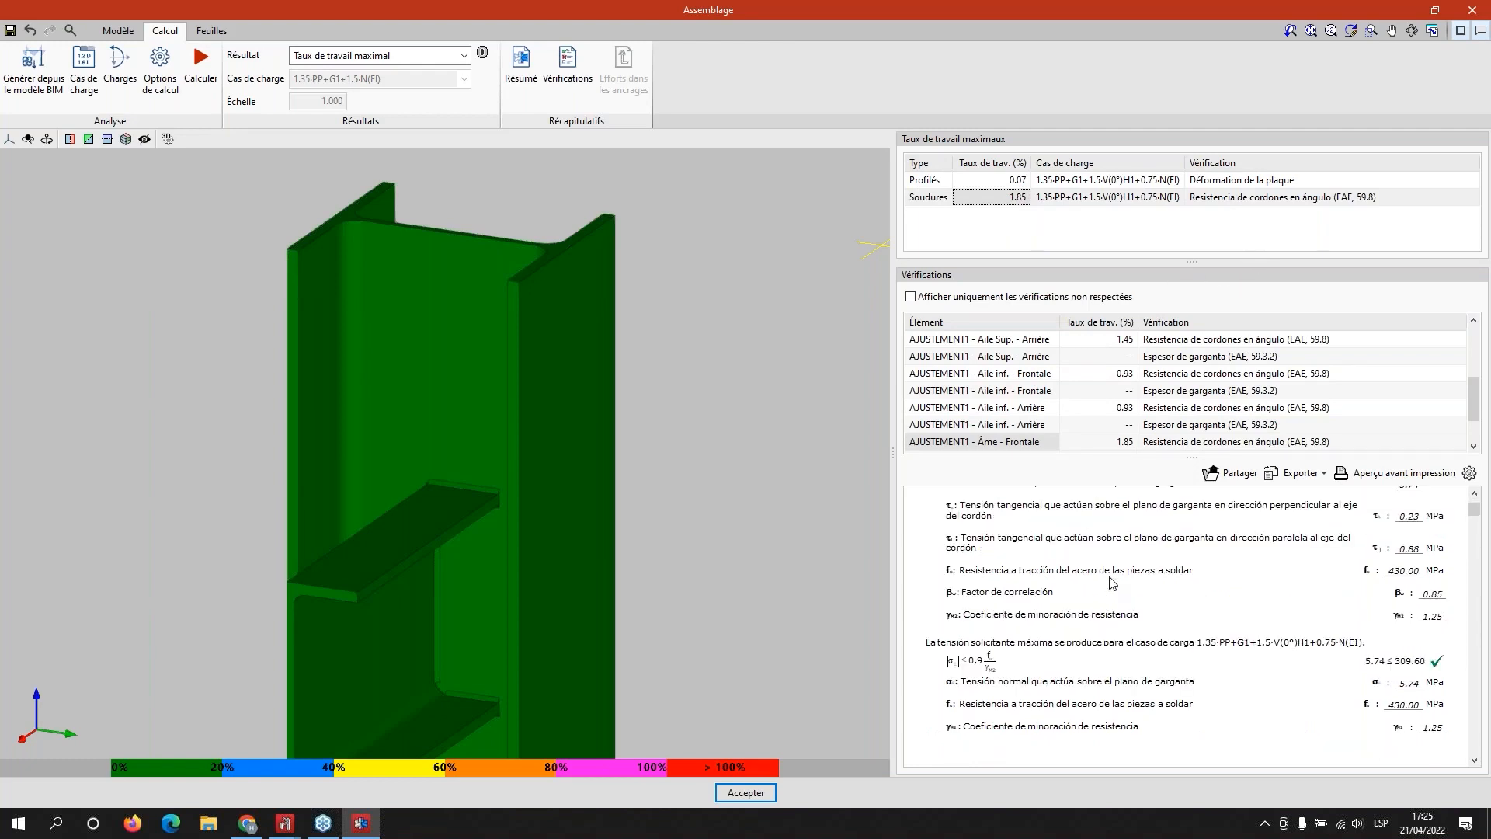
pyautogui.click(968, 340)
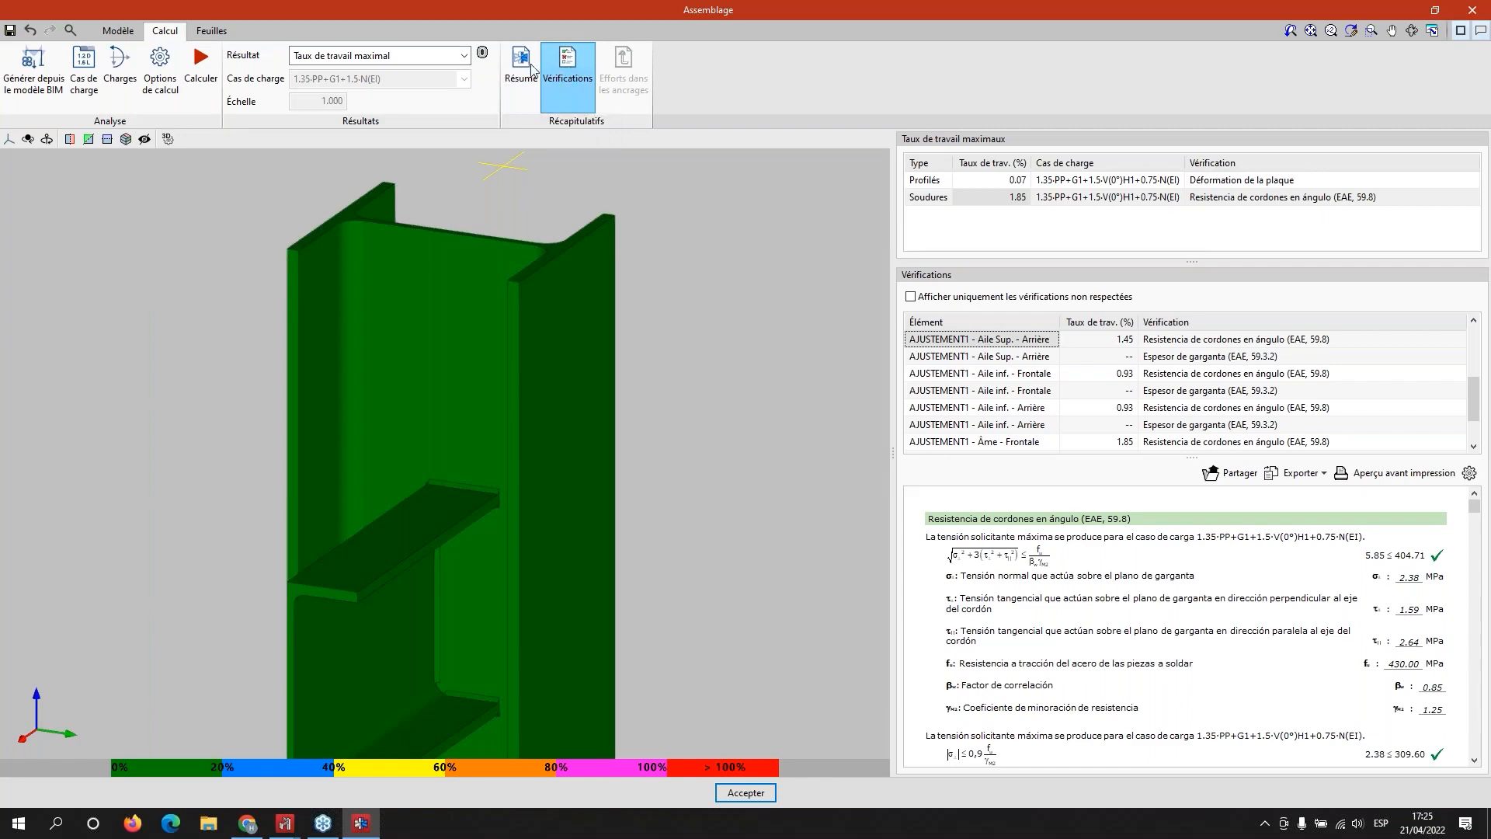
# Step: Display the Von Mises stress result for load case 1.35·PP+G1+1.5·N(EI) and view the joint from the side
pyautogui.click(342, 56)
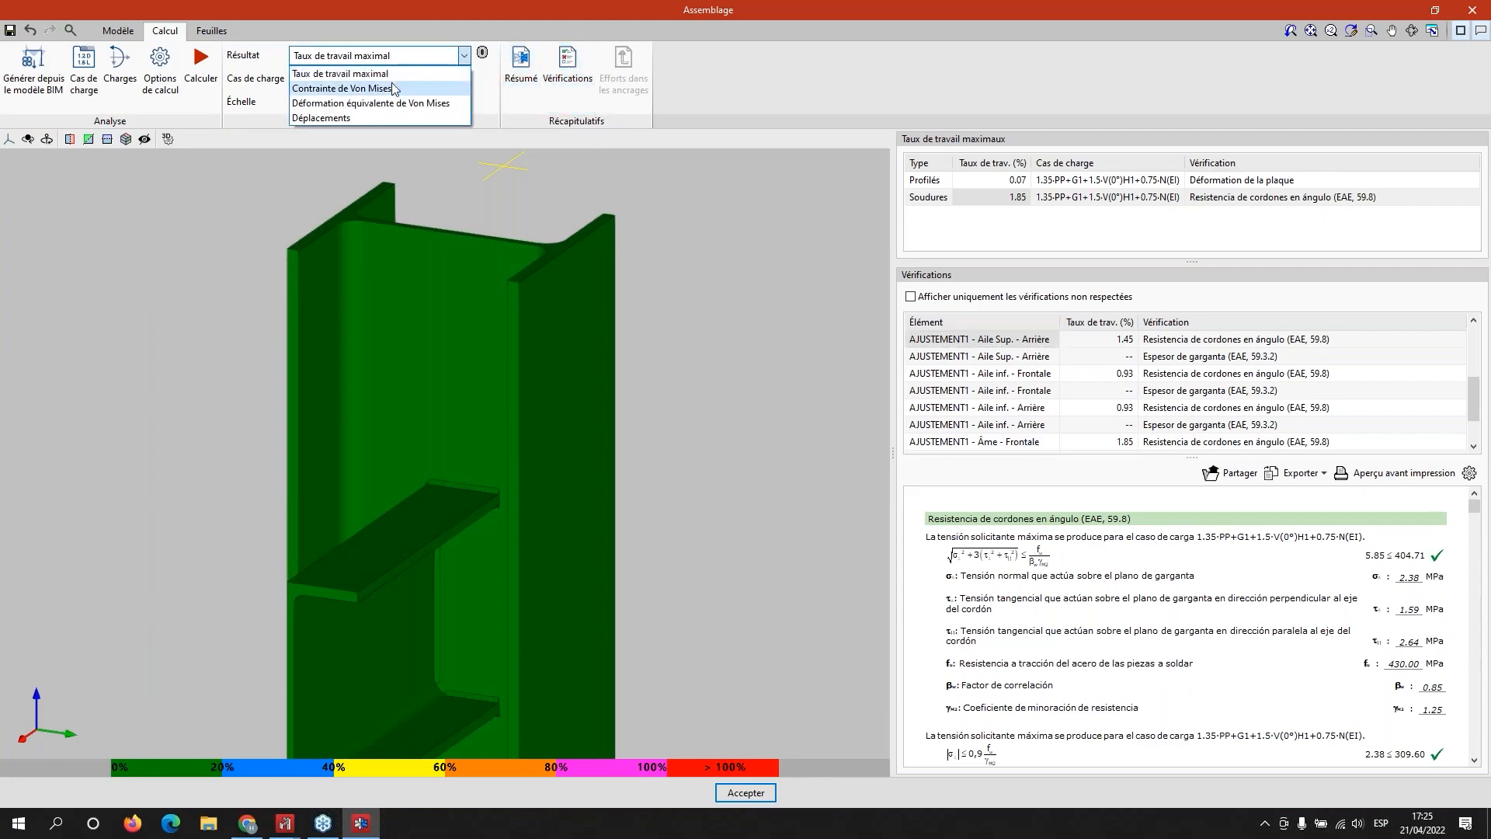
pyautogui.click(389, 95)
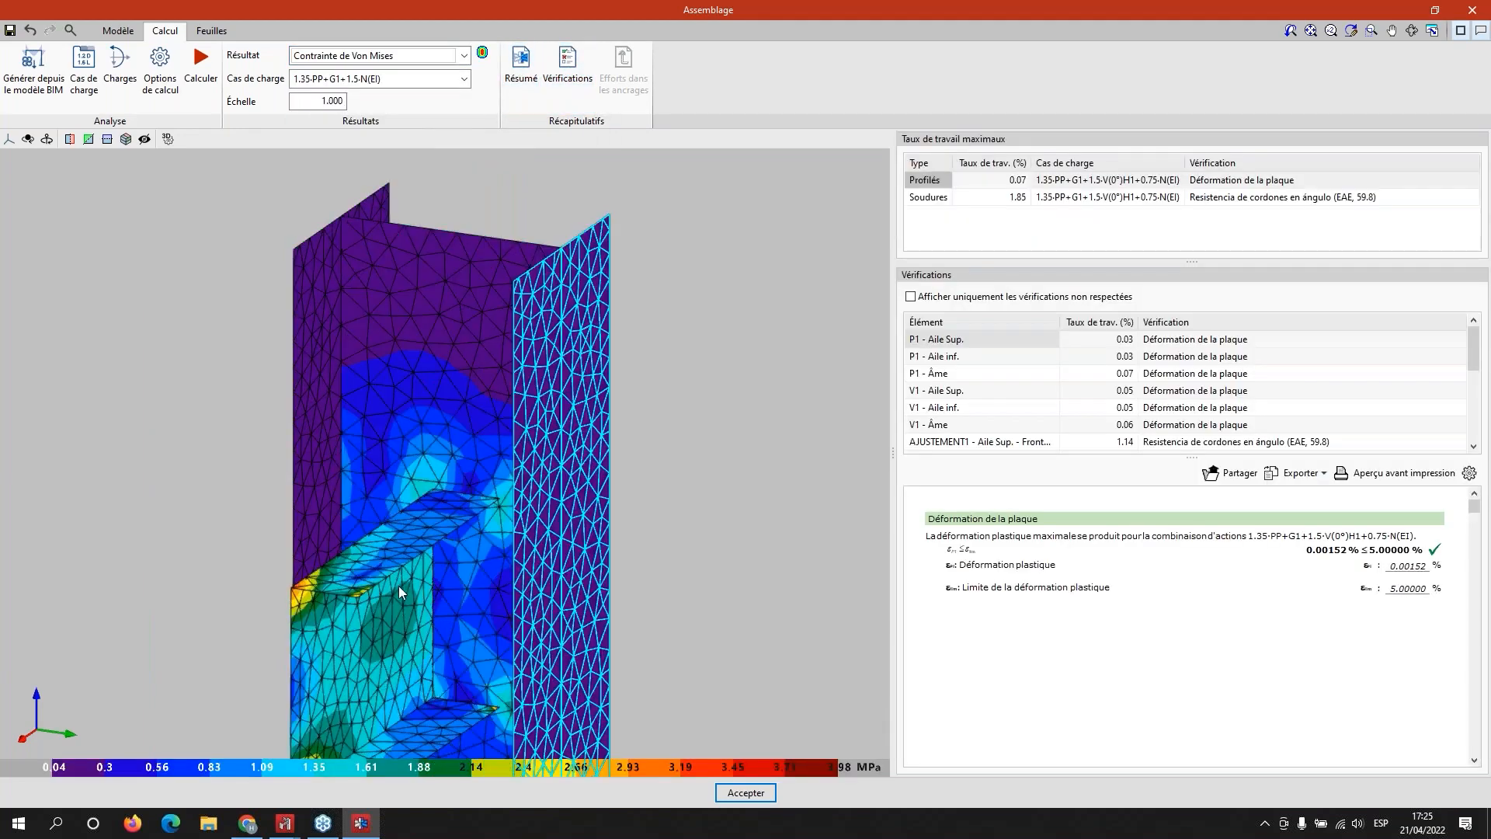
pyautogui.scroll(-4, 399, 594)
pyautogui.moveTo(427, 614); pyautogui.dragTo(602, 600, button='middle')
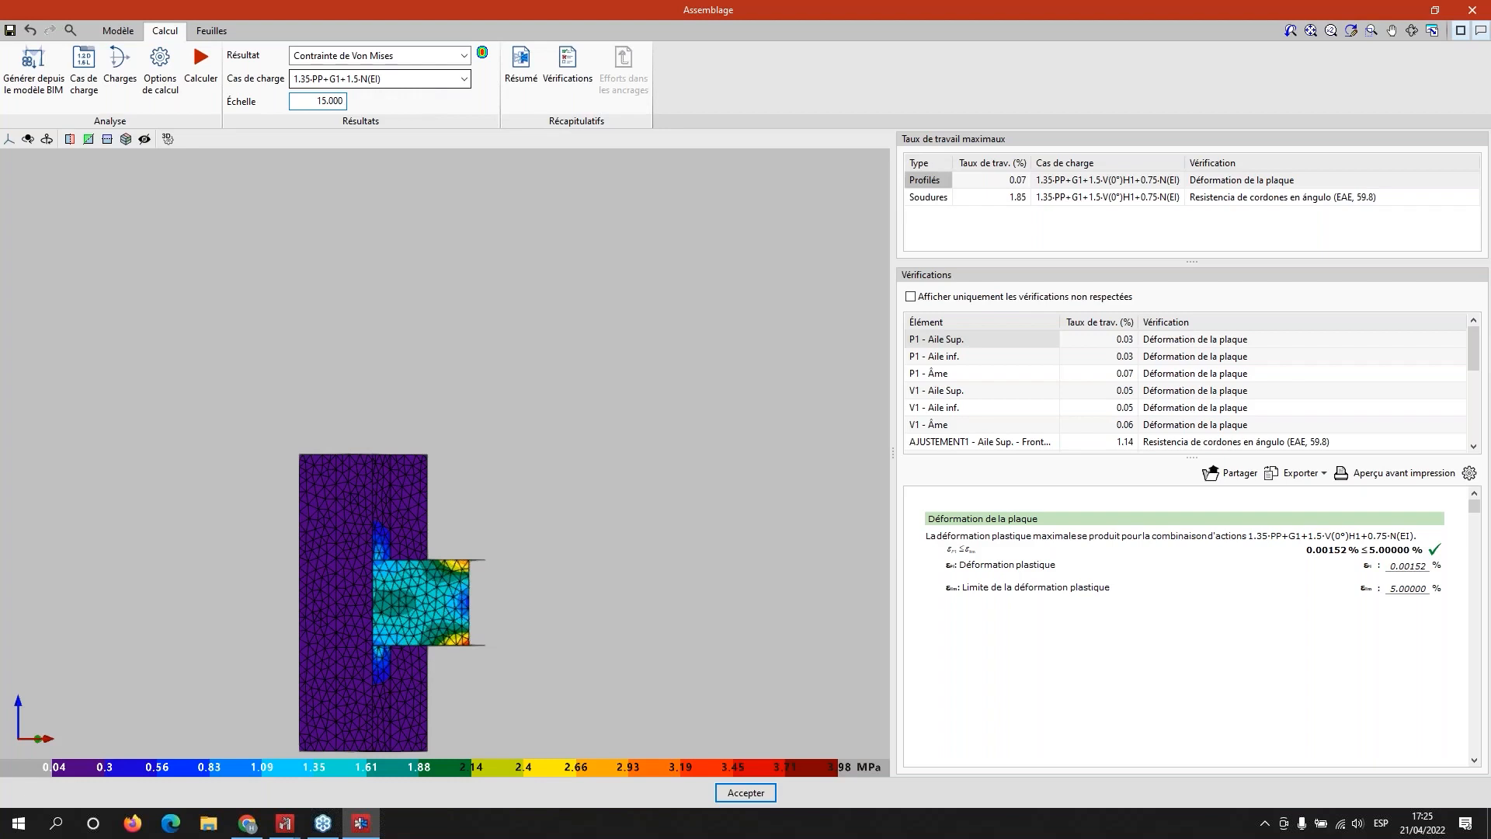
# Step: Set the result scale to 150 and examine the deformation of the joint
pyautogui.press('Tab')
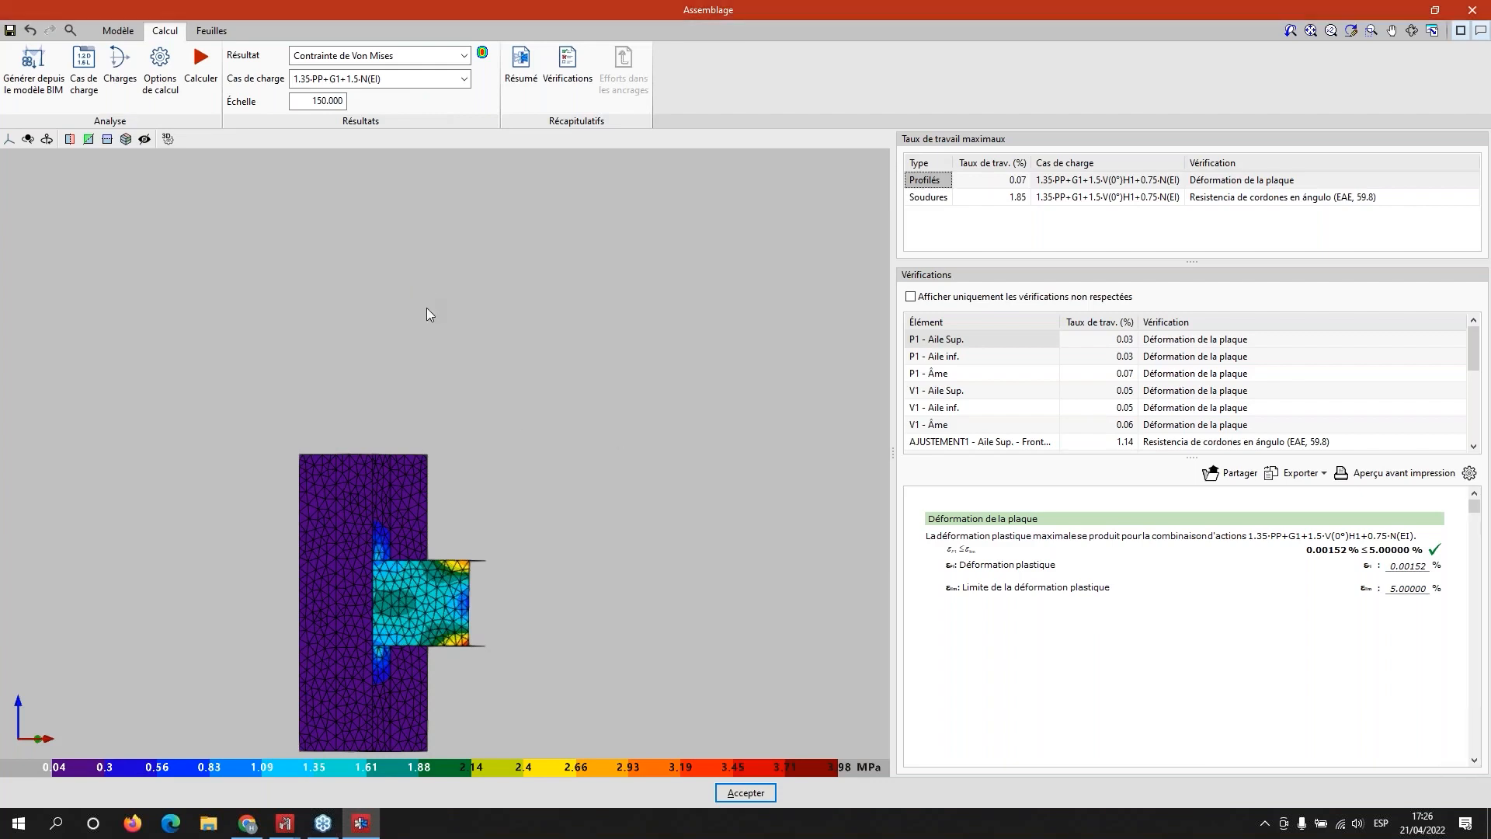
pyautogui.scroll(-1, 429, 314)
pyautogui.scroll(-2, 416, 360)
pyautogui.scroll(2, 425, 404)
pyautogui.scroll(3, 426, 404)
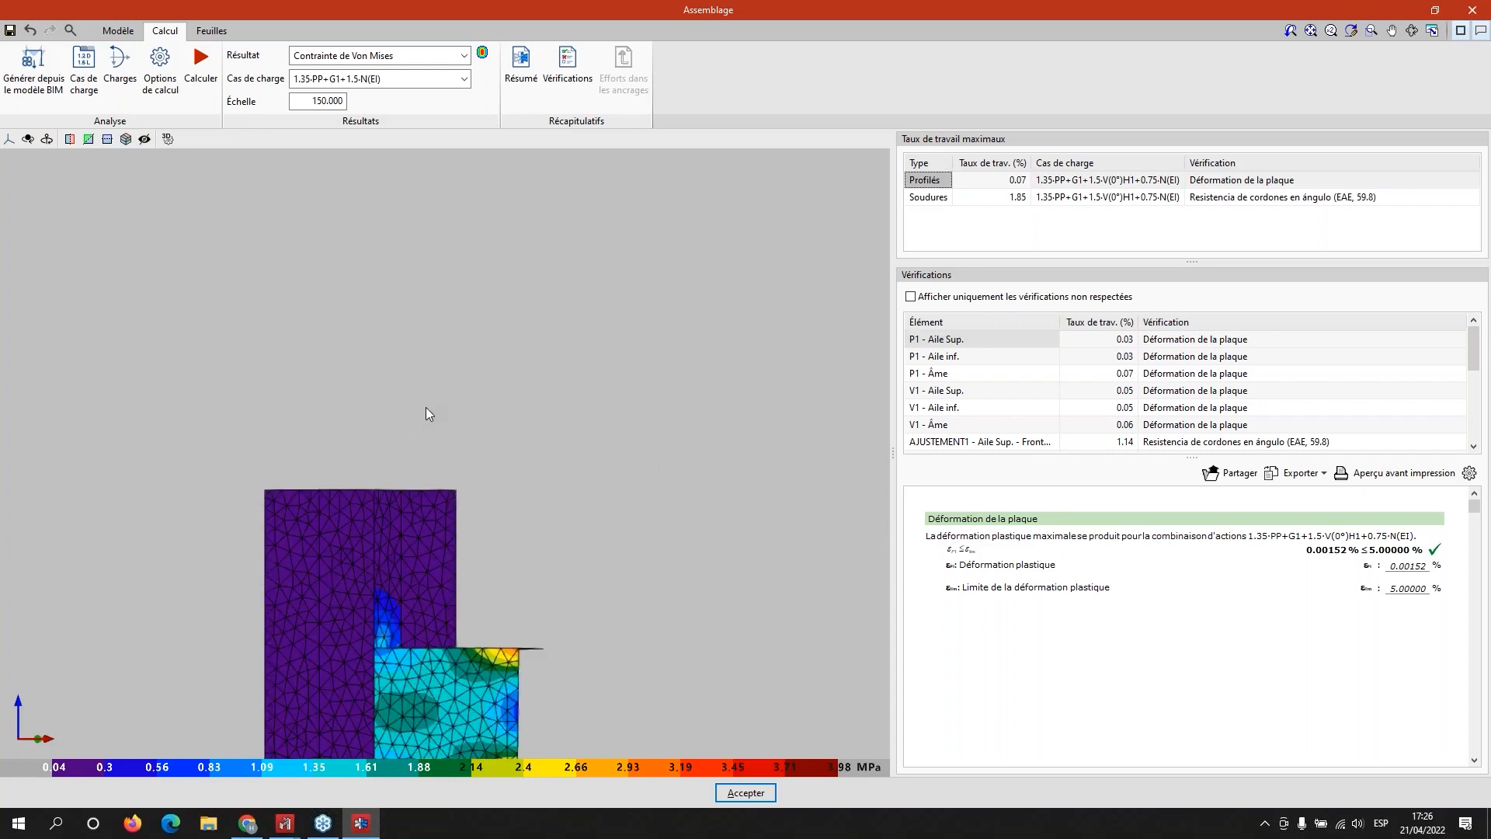
# Step: Read through the full verification report for the plates of P1 and V1 and the adjustment welds, and close it
pyautogui.click(529, 69)
pyautogui.click(564, 75)
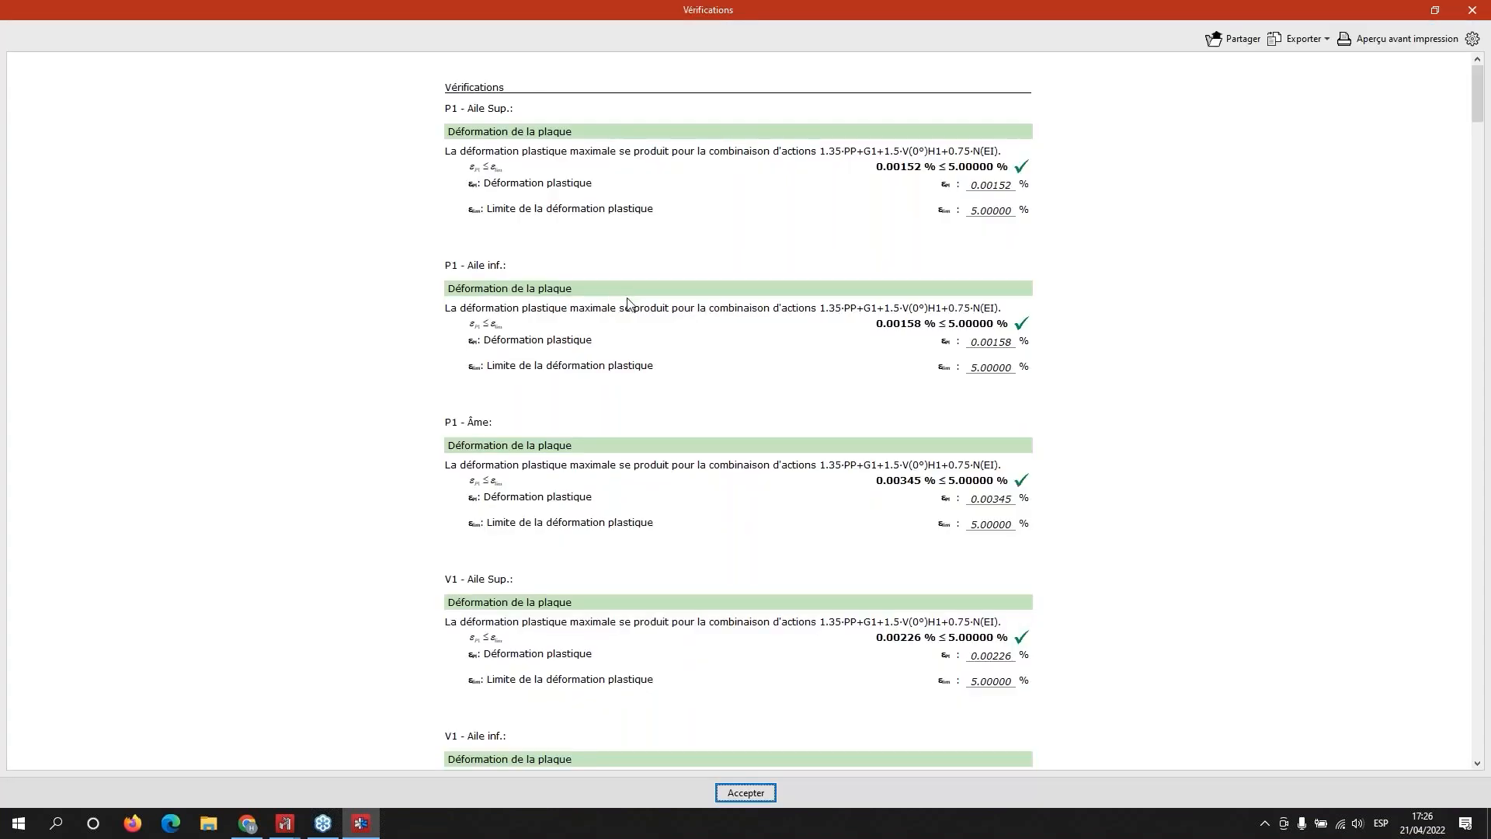
pyautogui.scroll(-3, 627, 303)
pyautogui.scroll(-3, 627, 303)
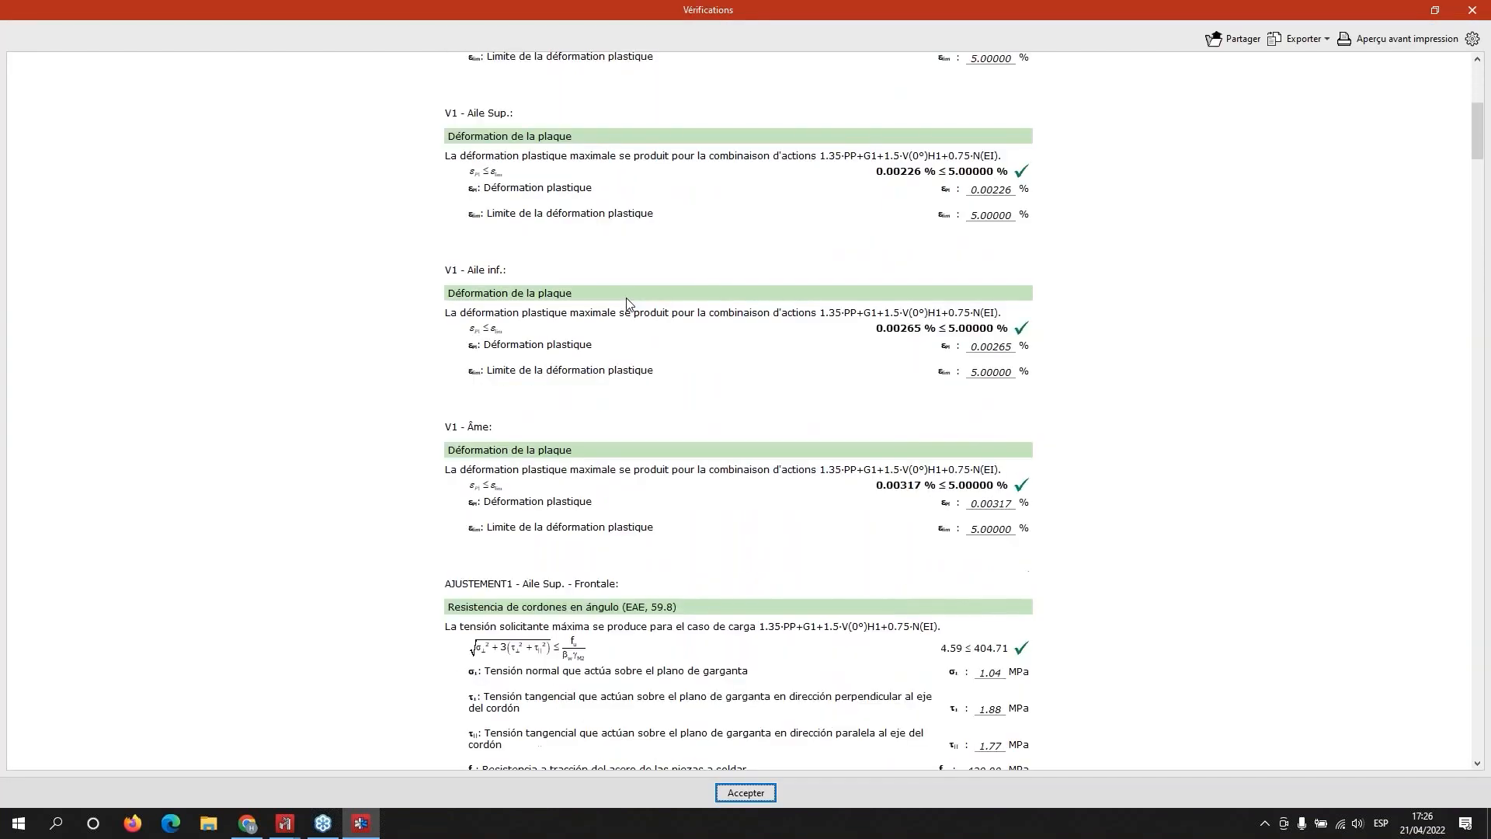
pyautogui.scroll(-3, 627, 303)
pyautogui.scroll(-5, 627, 303)
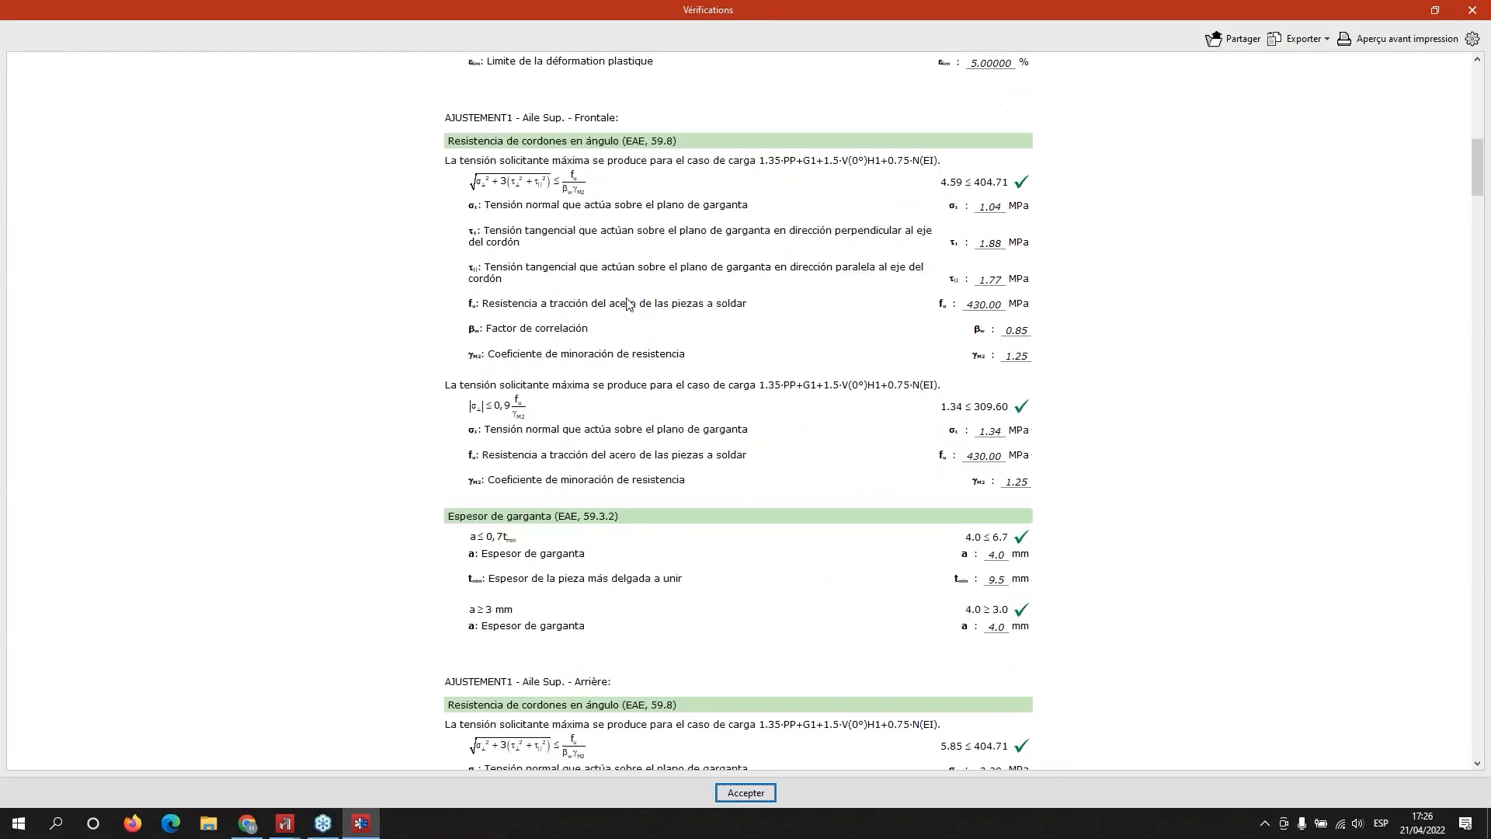
pyautogui.scroll(-2, 628, 303)
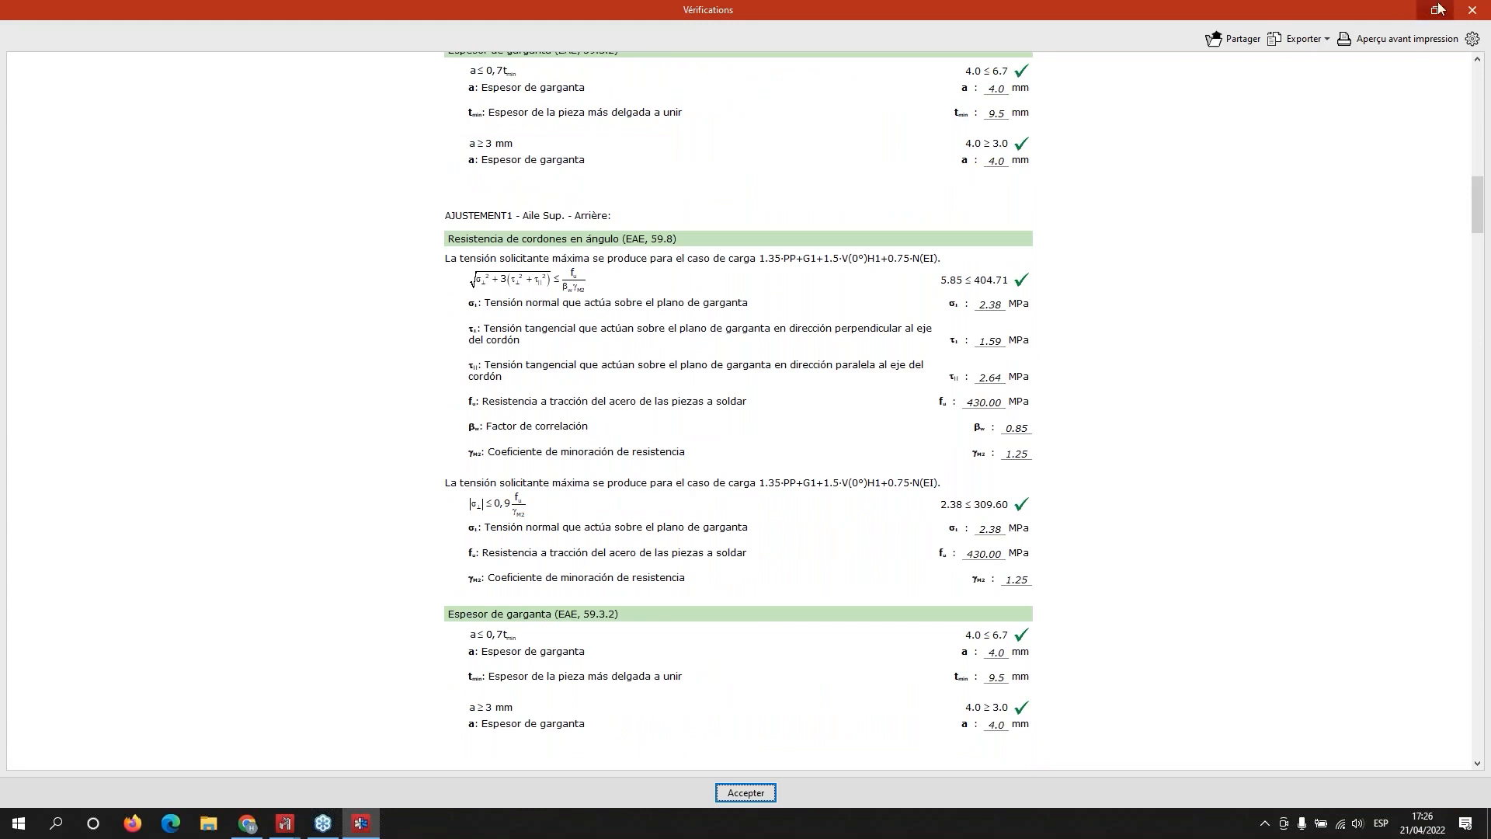
pyautogui.click(1469, 10)
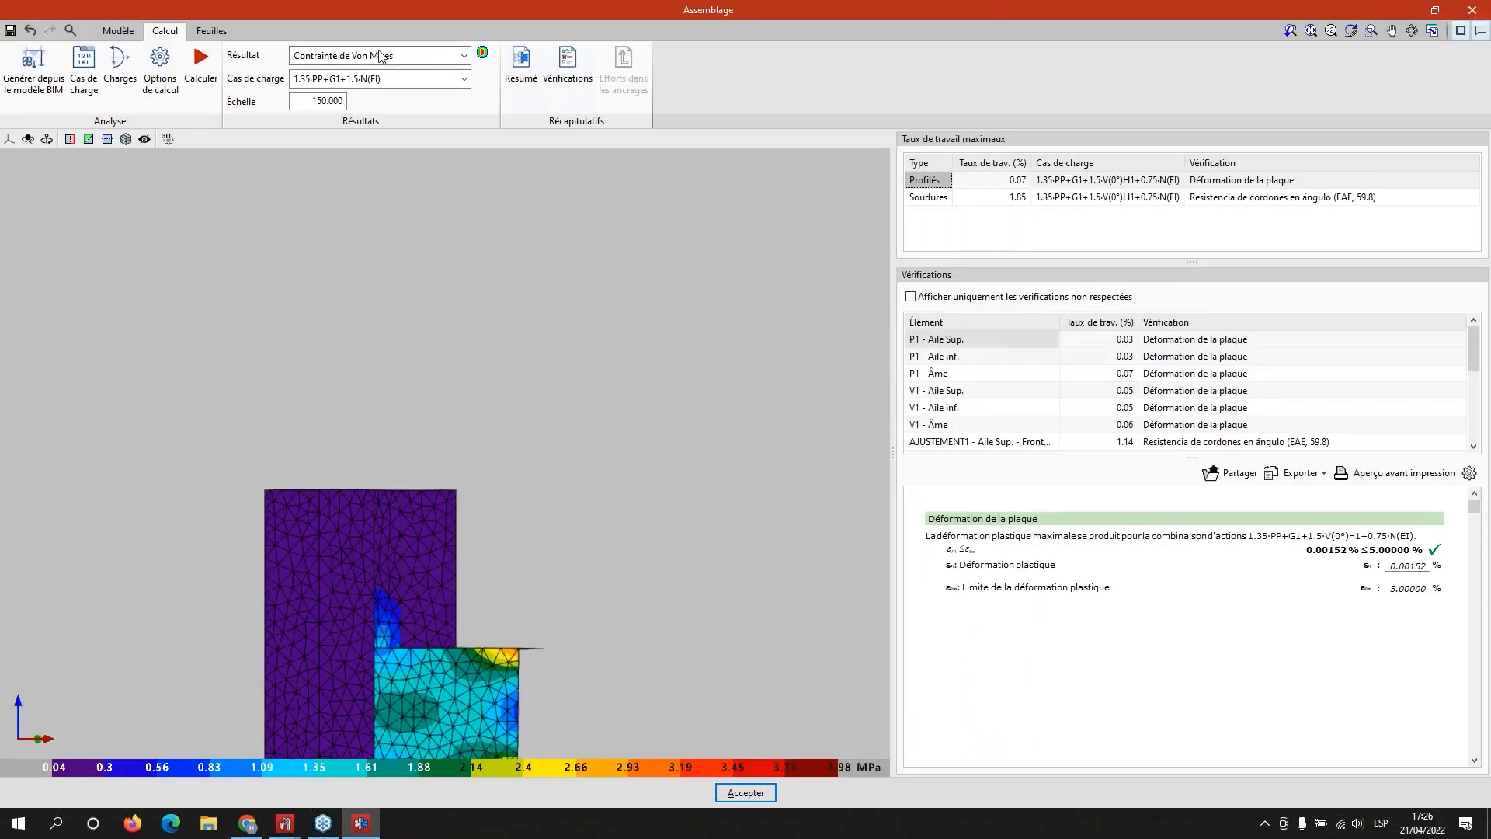
# Step: Insert the predefined 3D, elevation, profile and top views on sheet Feuille 1 as monochrome images at 1:10 scale
pyautogui.click(211, 32)
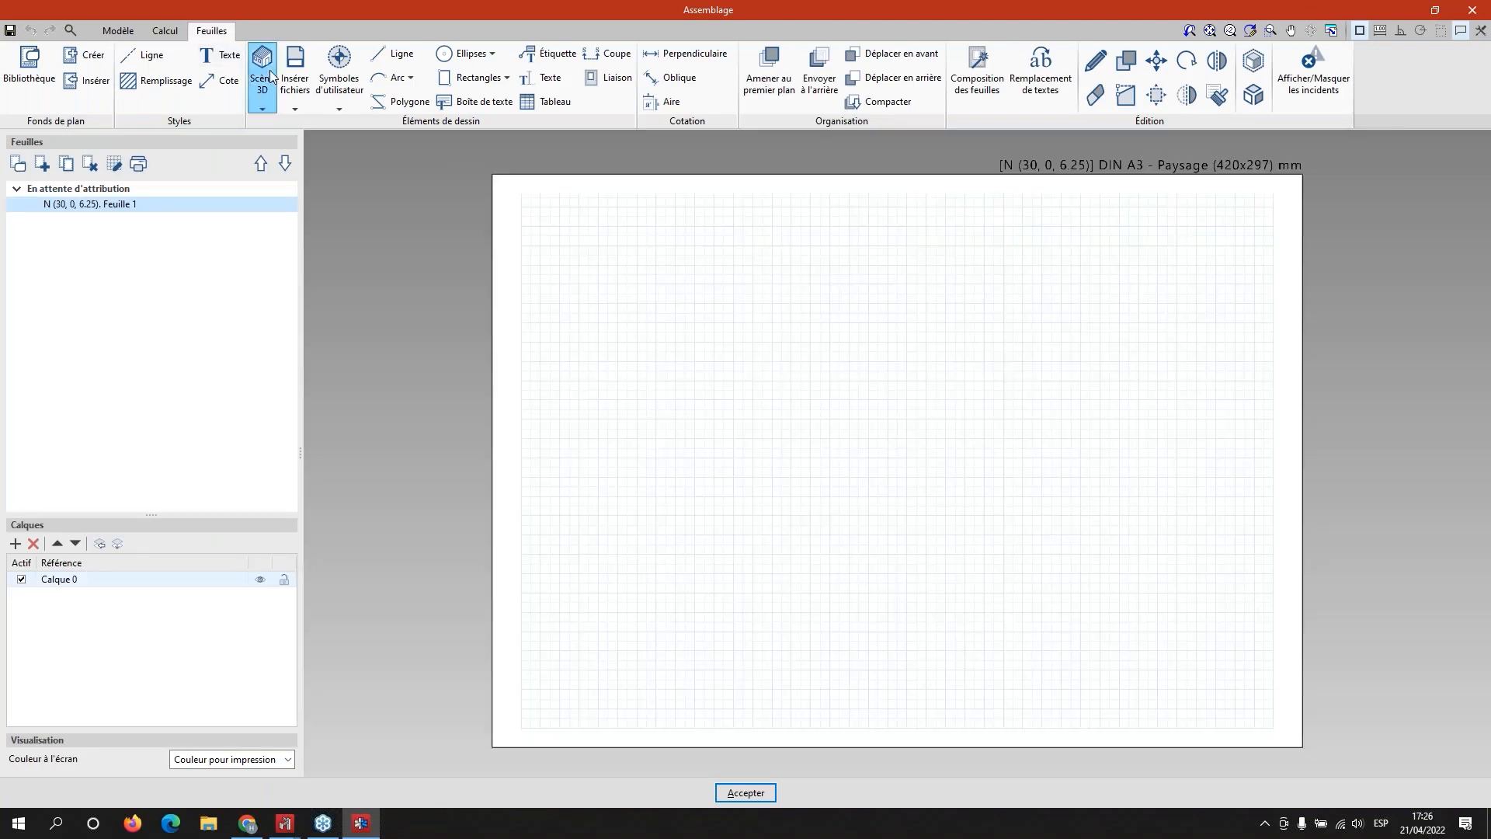
pyautogui.click(265, 73)
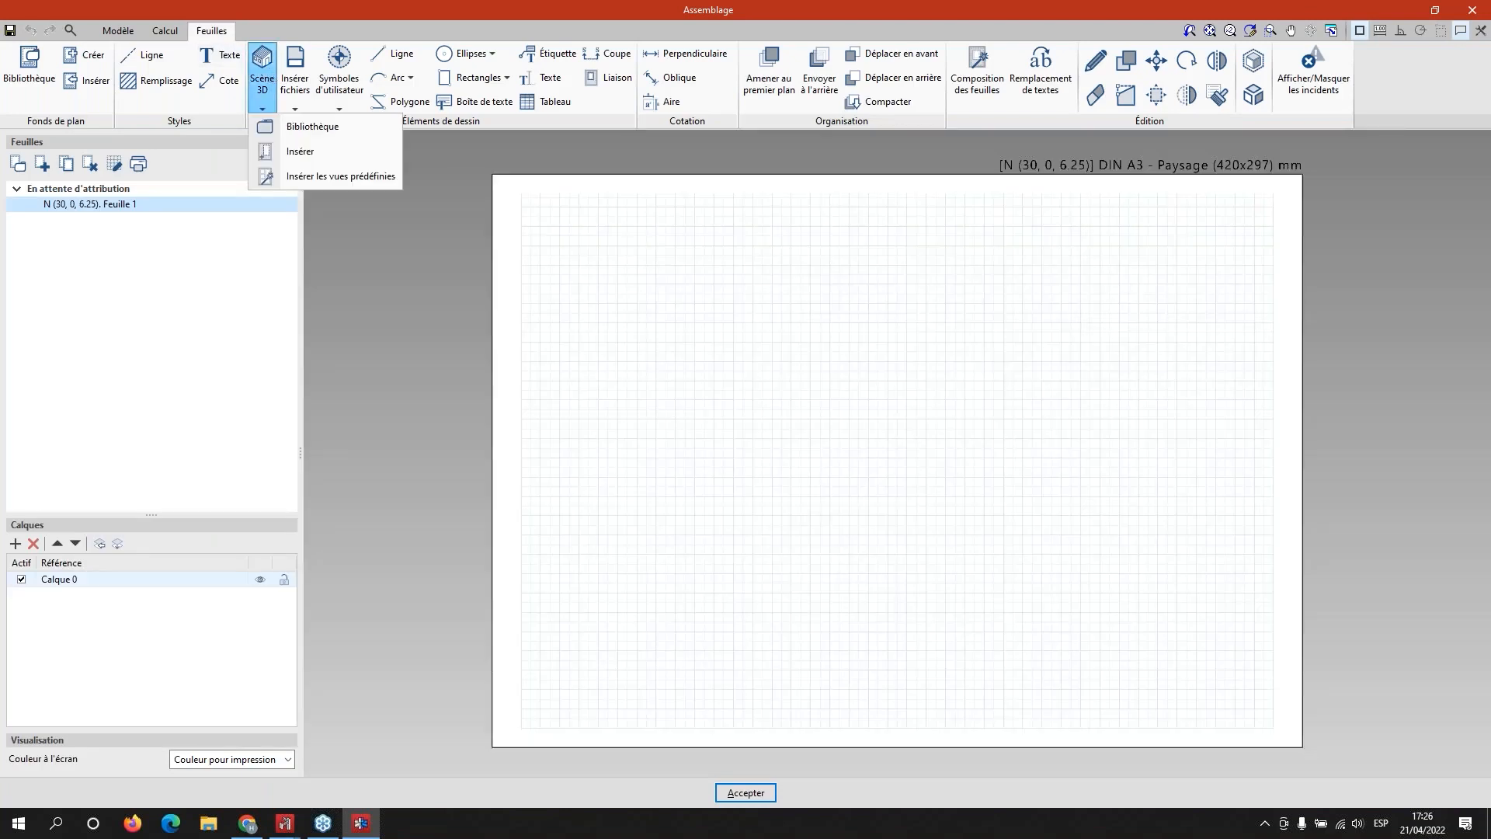
pyautogui.click(333, 177)
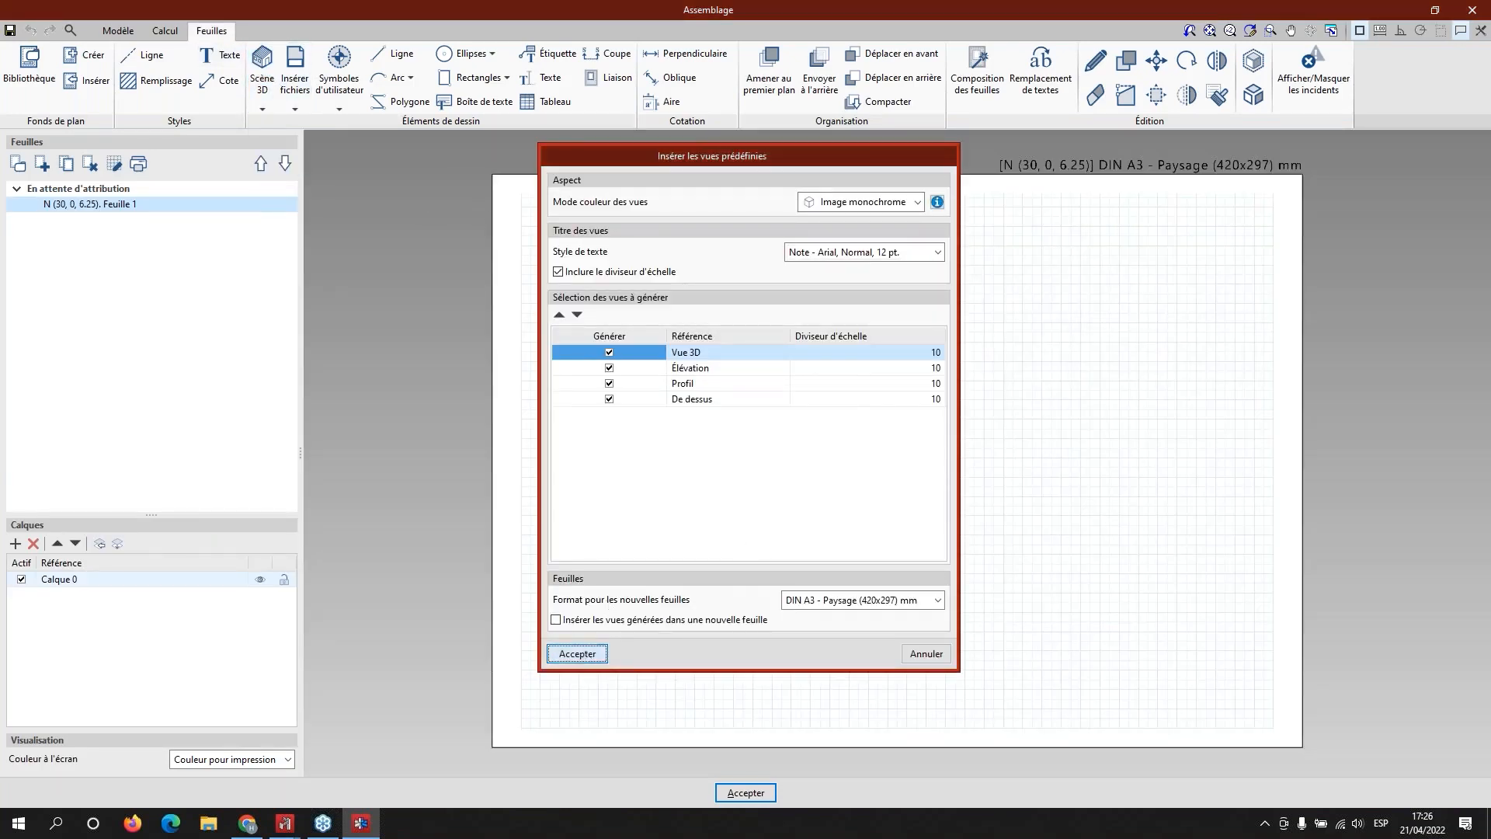
pyautogui.click(571, 653)
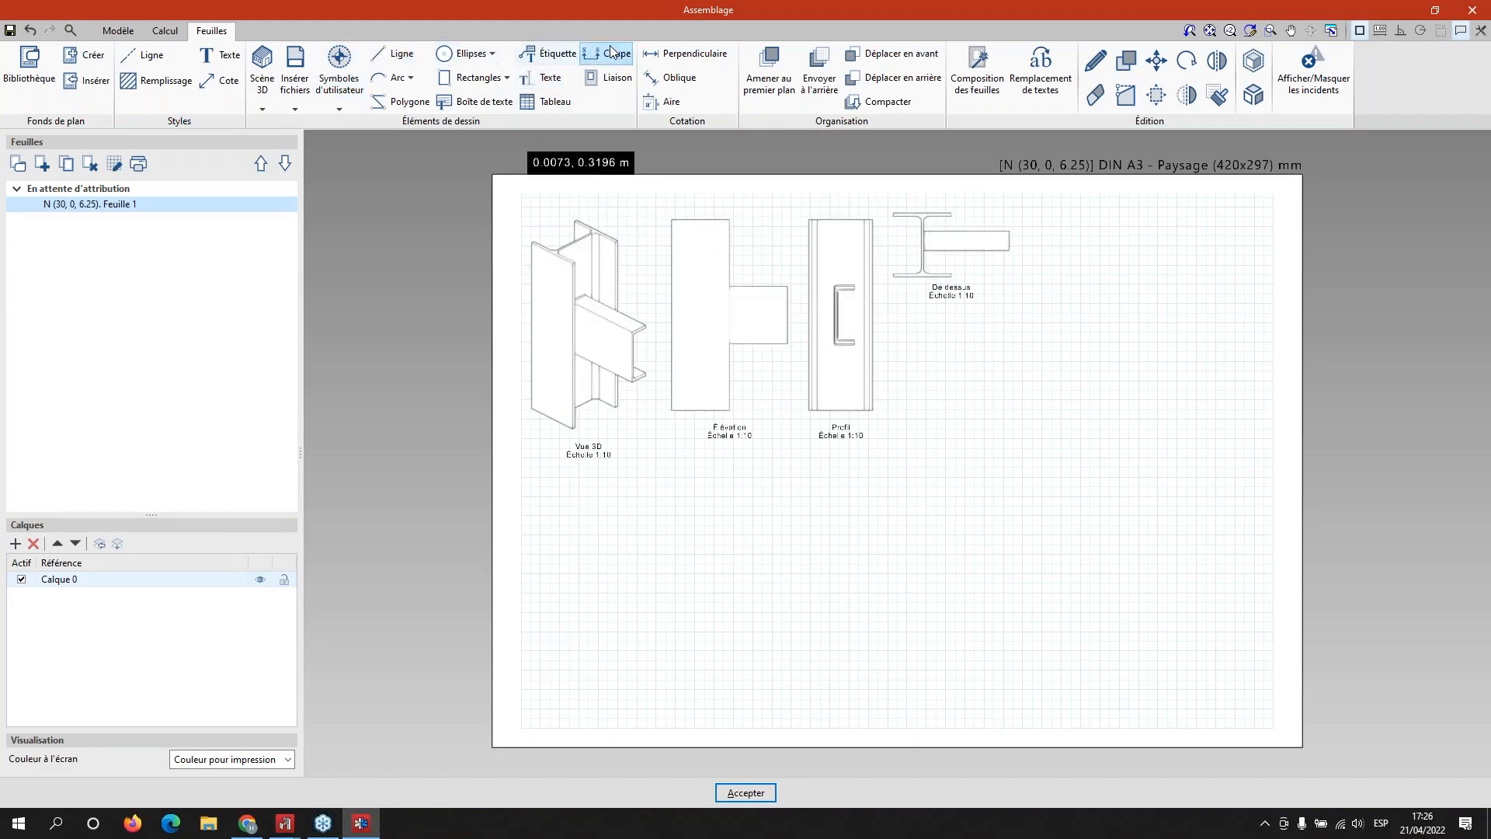
# Step: Add a perpendicular real-distance dimension along the column's full height in the elevation view
pyautogui.click(675, 66)
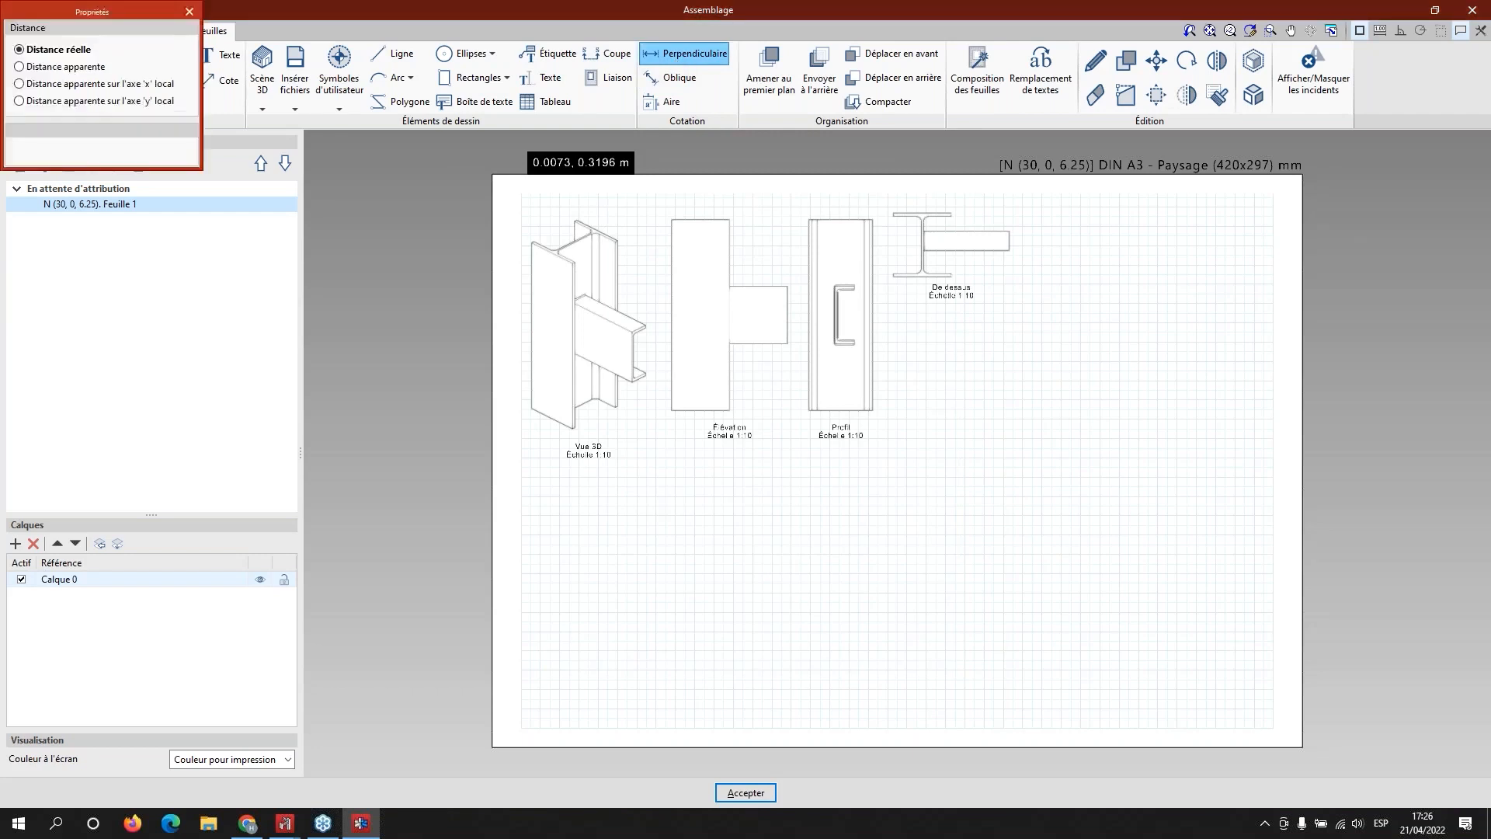
pyautogui.click(668, 219)
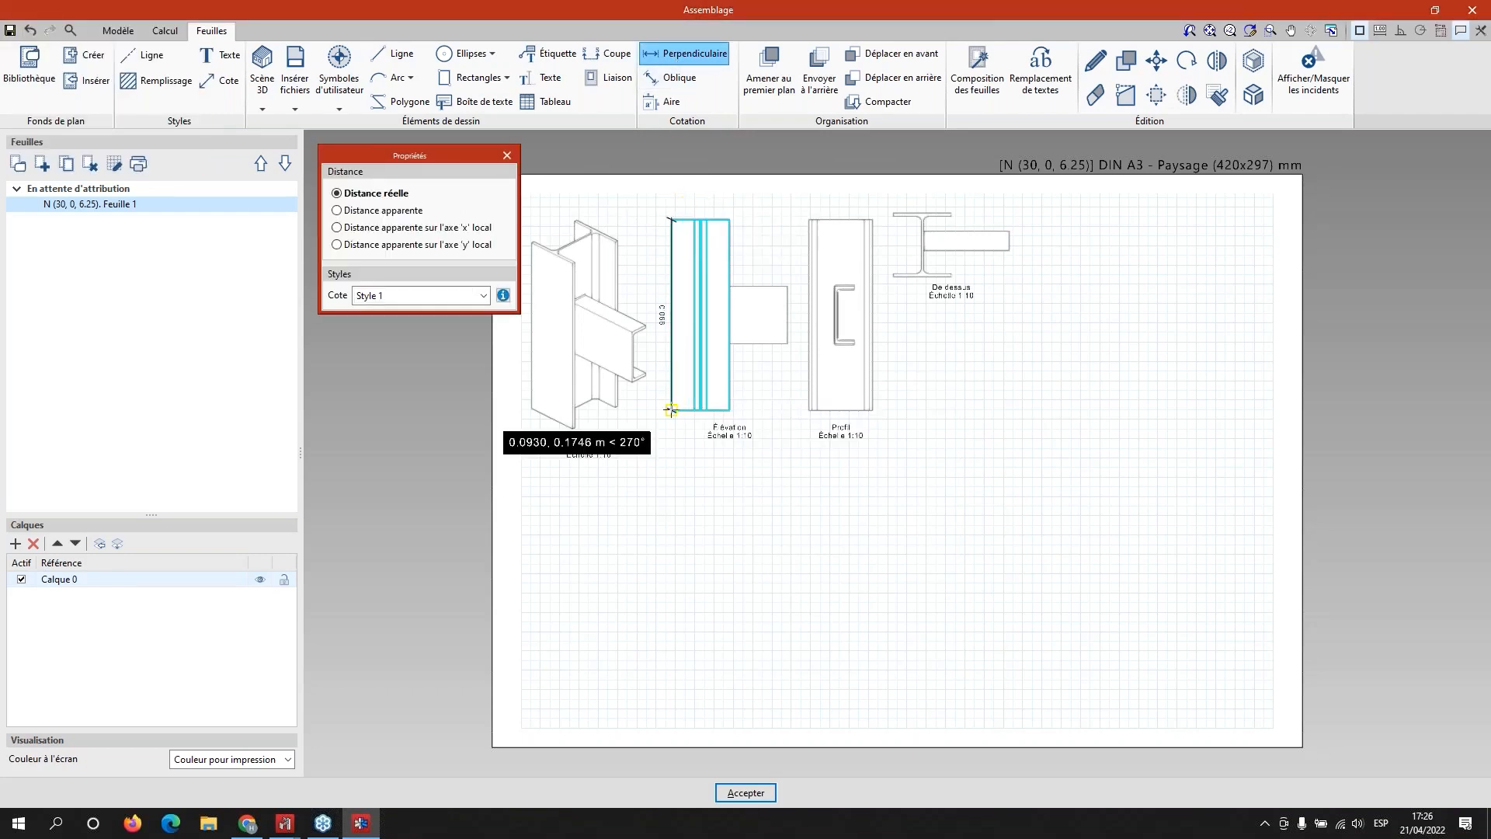
pyautogui.scroll(3, 656, 407)
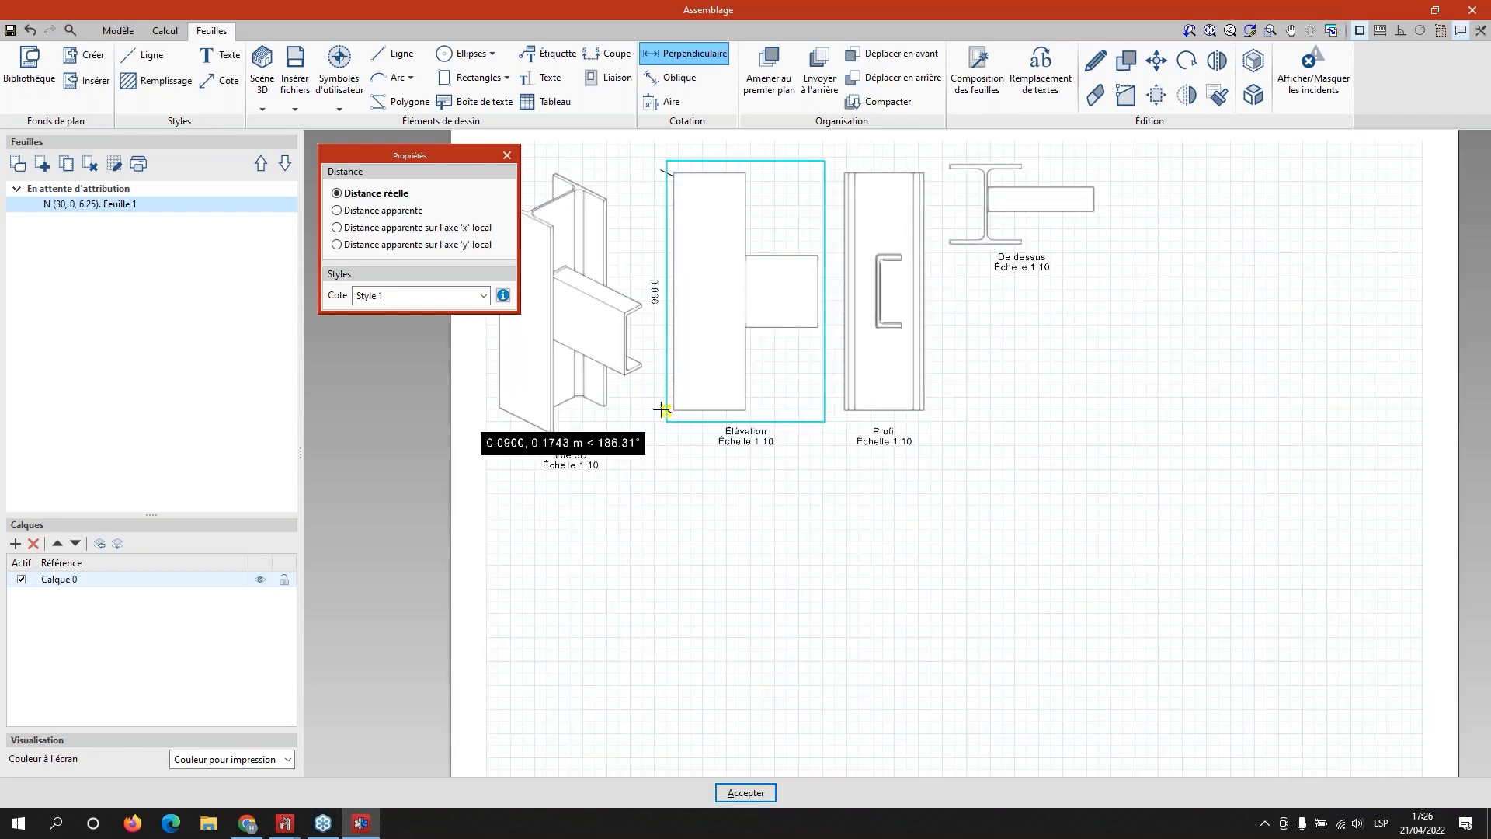
pyautogui.click(664, 409)
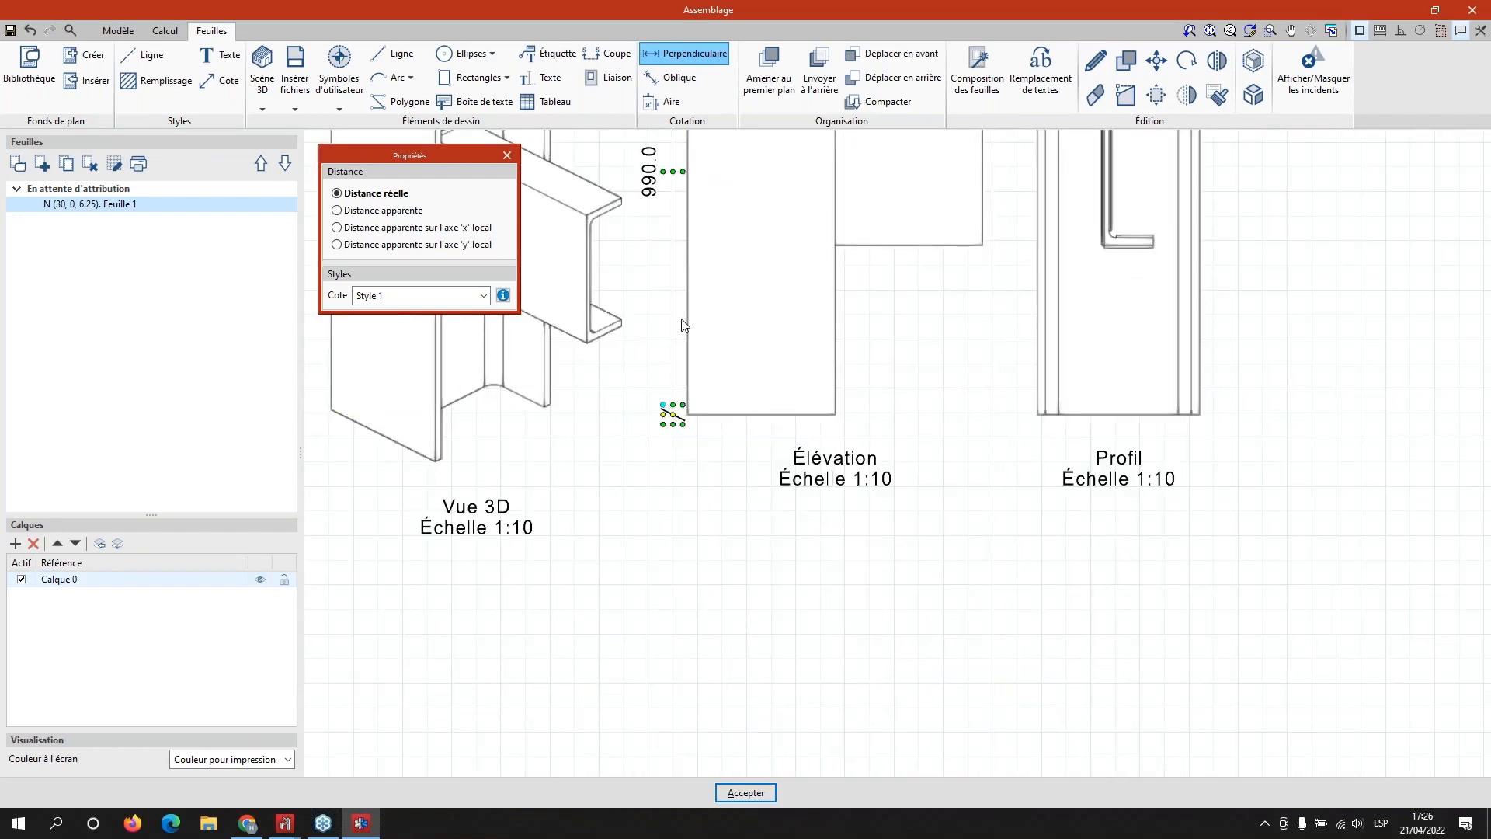
pyautogui.scroll(-3, 958, 333)
pyautogui.moveTo(958, 333); pyautogui.dragTo(815, 454, button='middle')
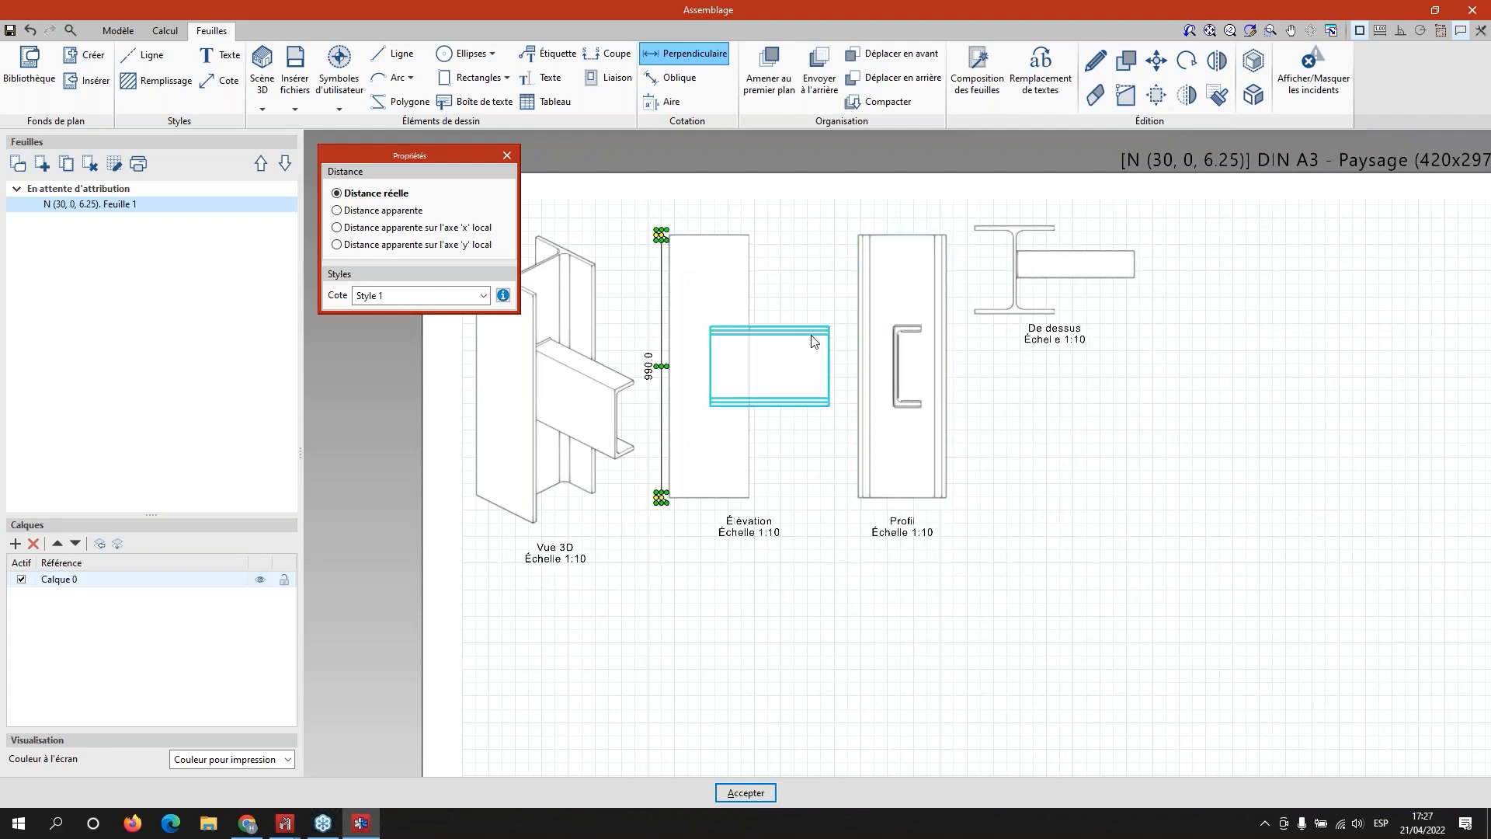
pyautogui.press('Escape')
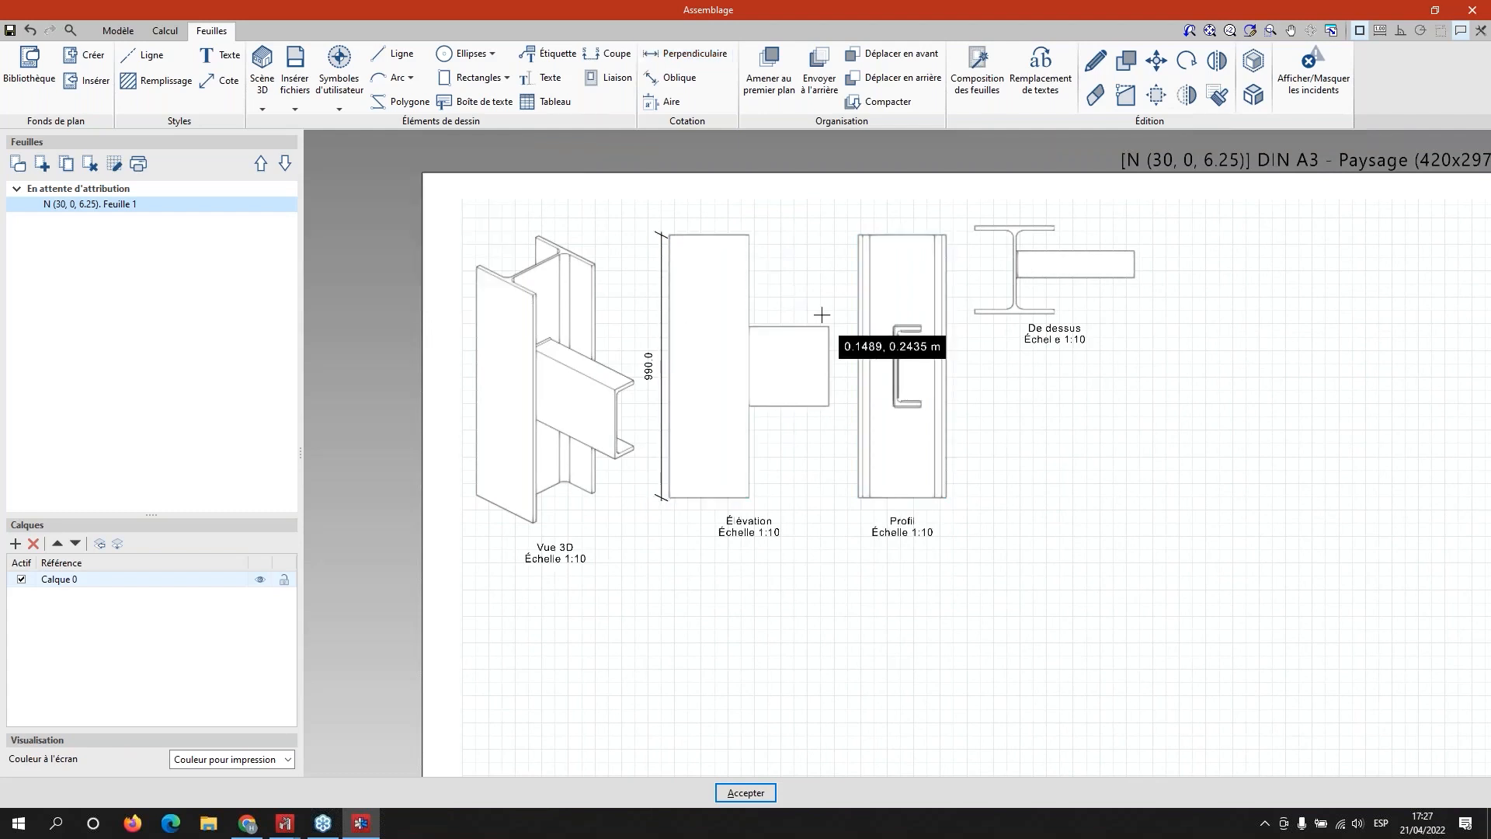
# Step: Review the oblique dimension and label options and the list of text styles, leaving each without changes
pyautogui.scroll(2, 823, 326)
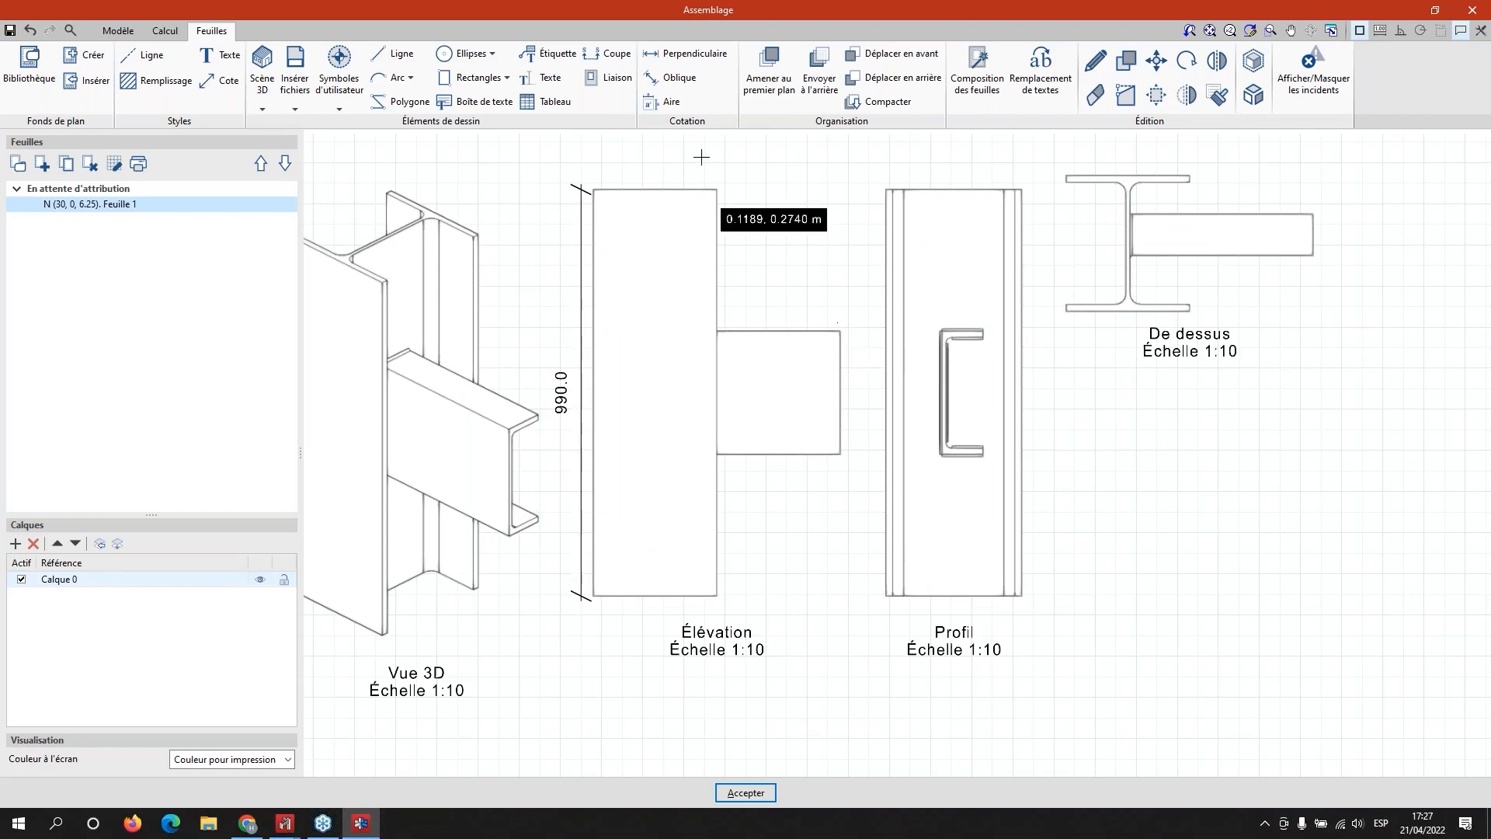
pyautogui.click(669, 78)
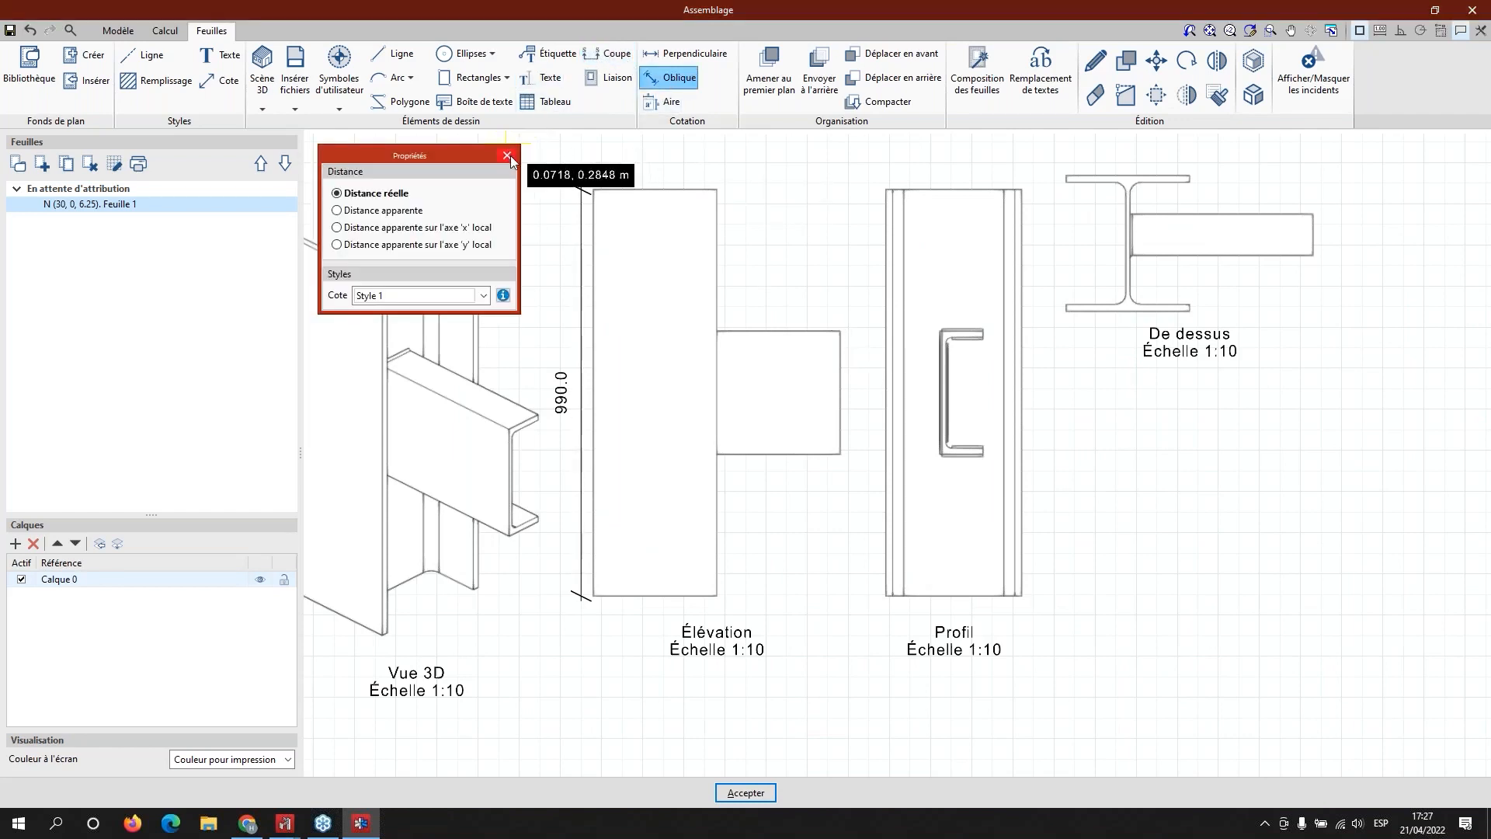
pyautogui.press('Escape')
pyautogui.click(548, 53)
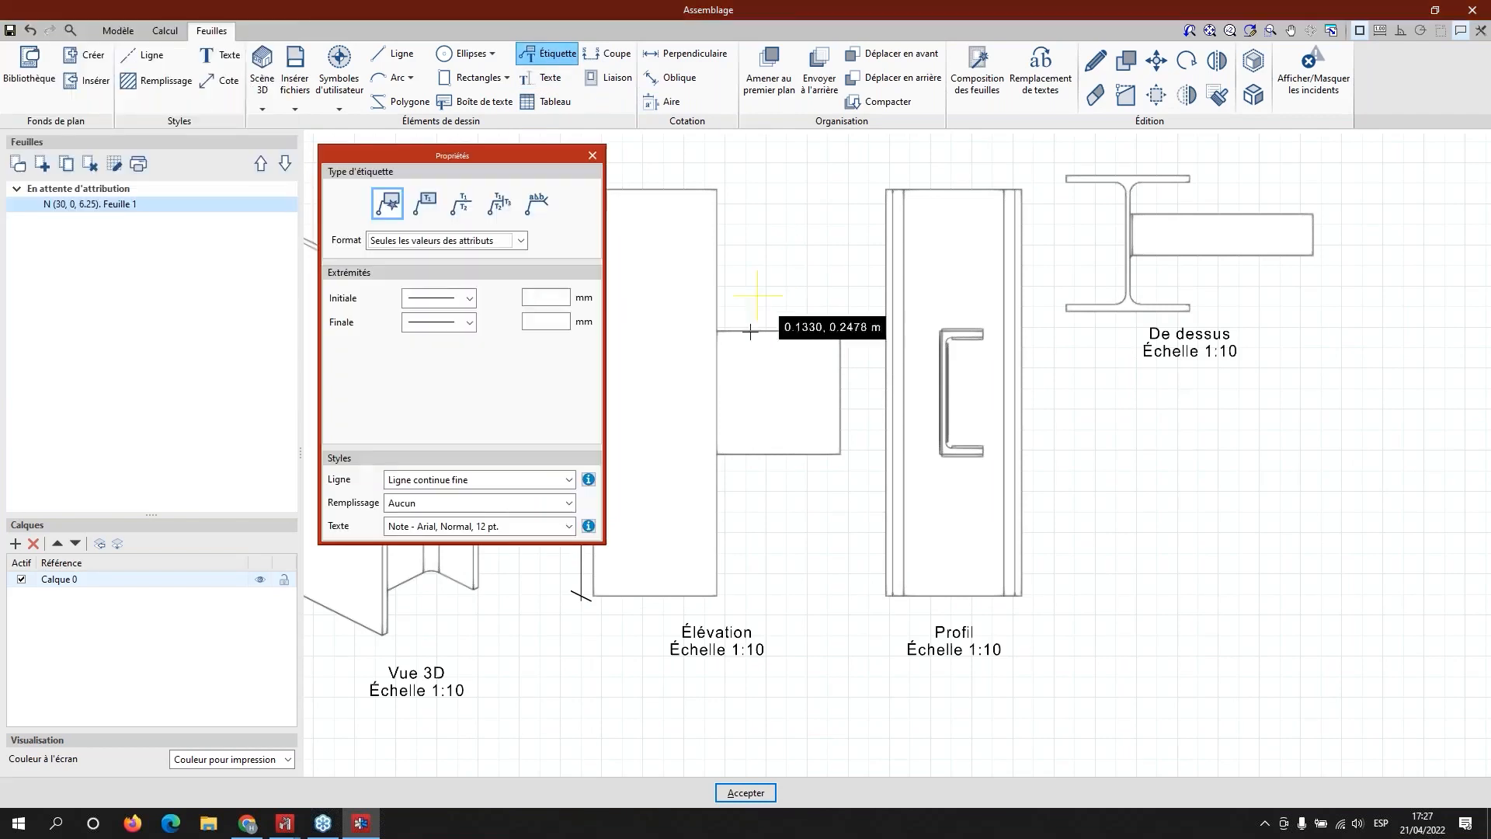
pyautogui.rightClick(734, 204)
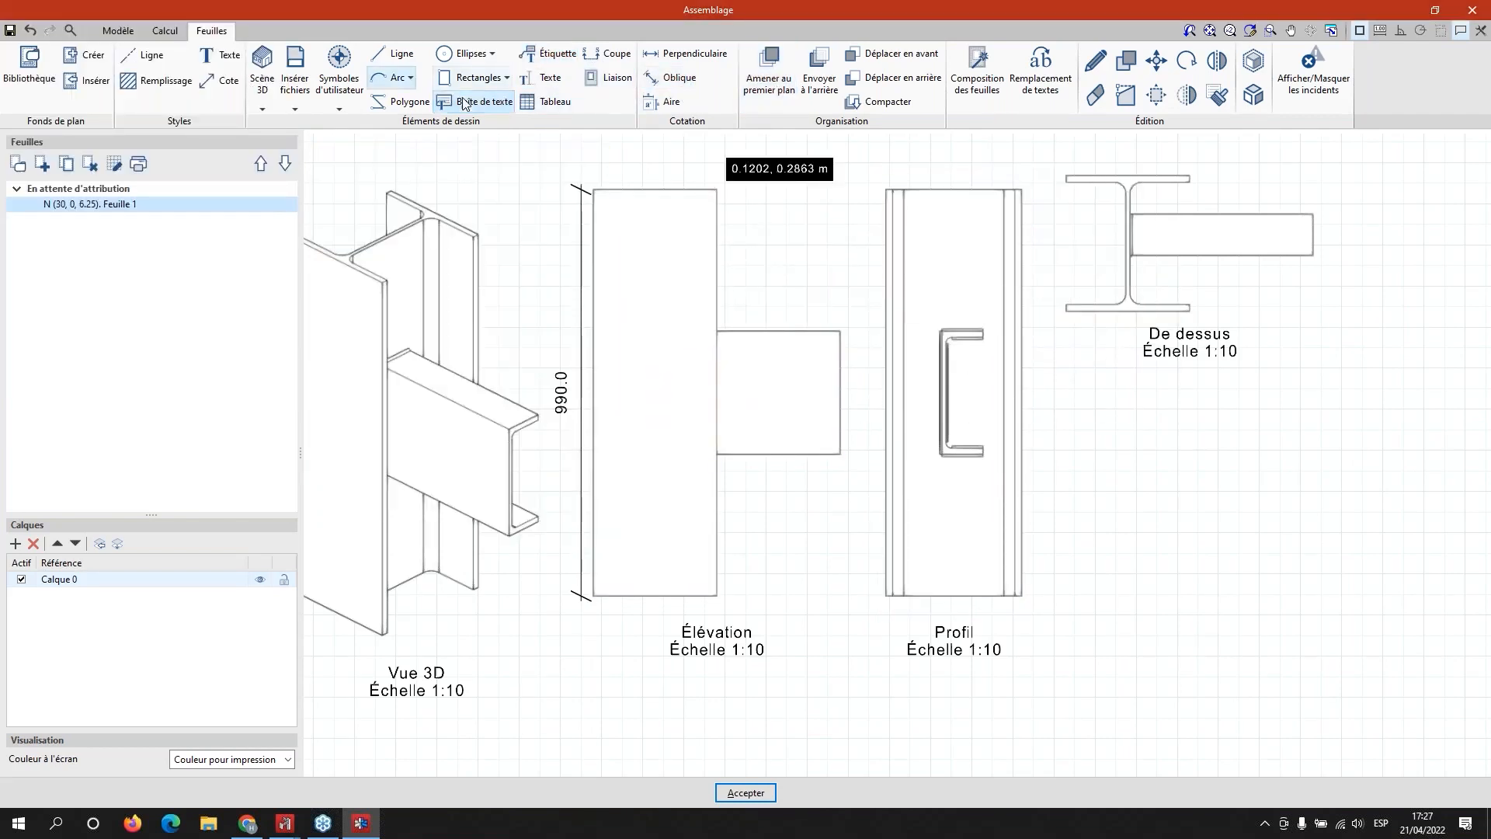
pyautogui.click(229, 64)
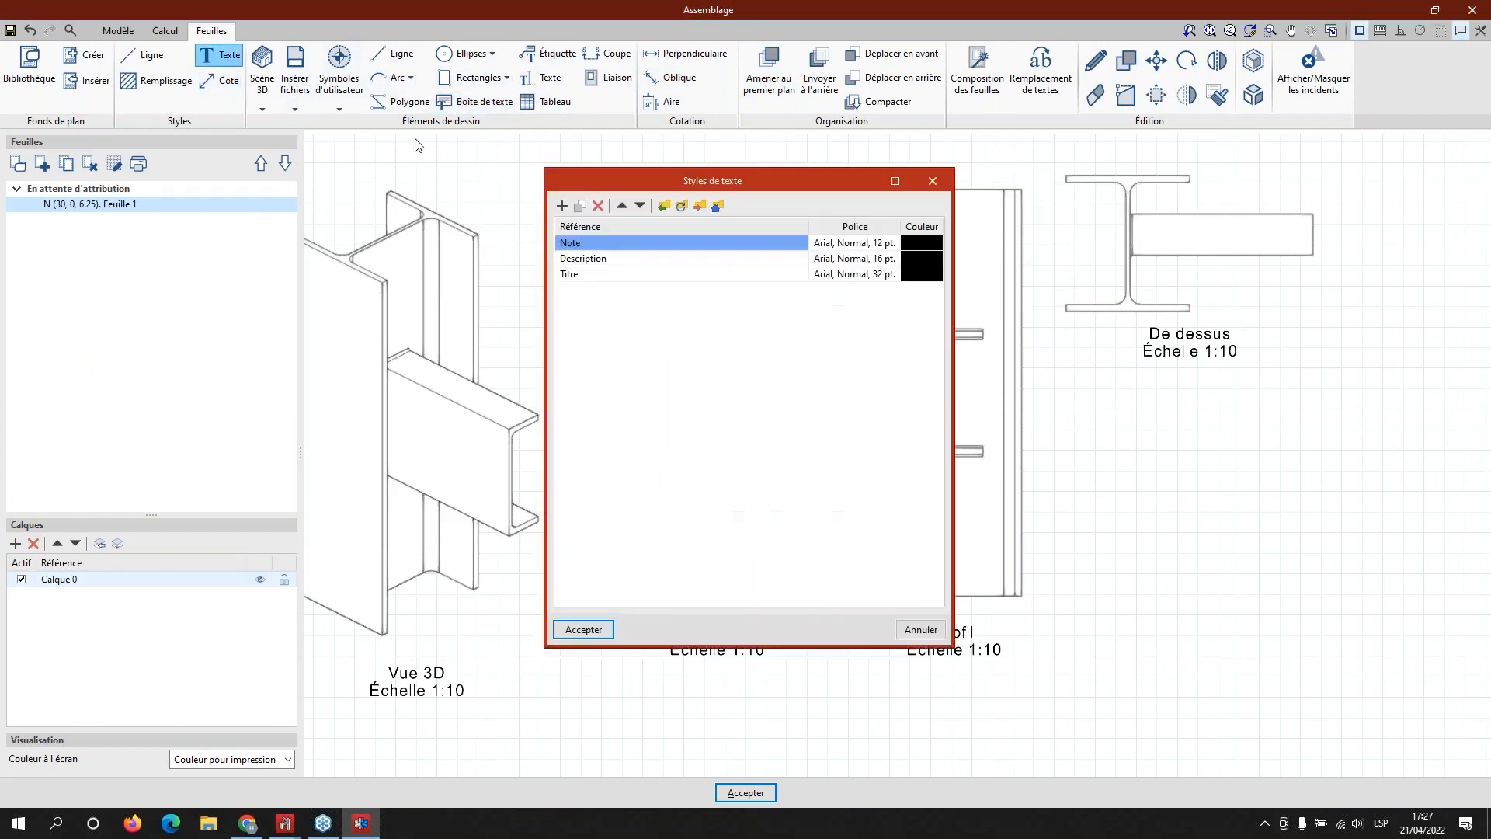
pyautogui.click(933, 181)
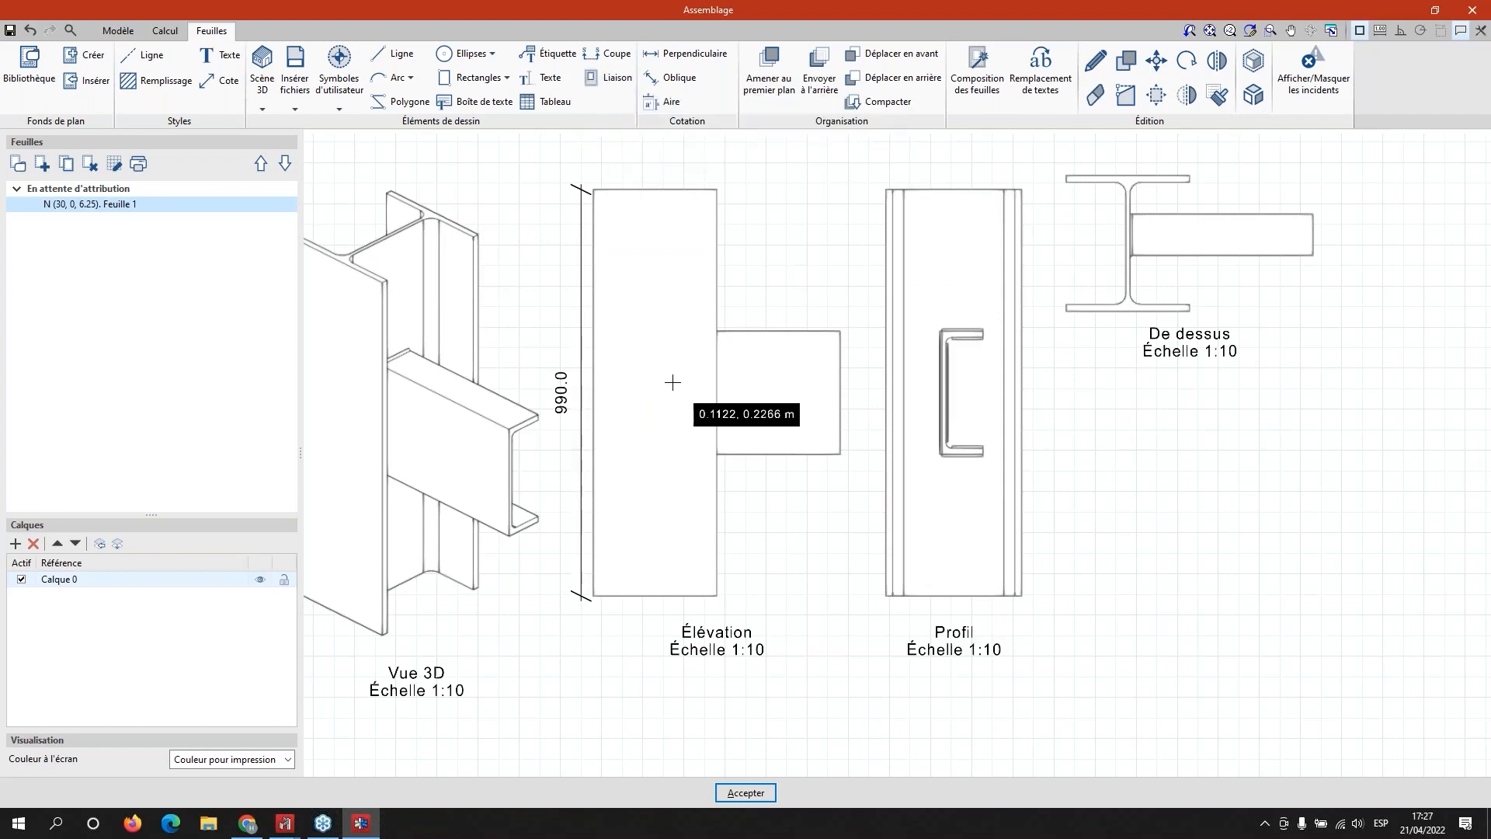
# Step: Accept the connection at node N (30, 0, 6.25) and return to the overall hangar model
pyautogui.scroll(-3, 672, 382)
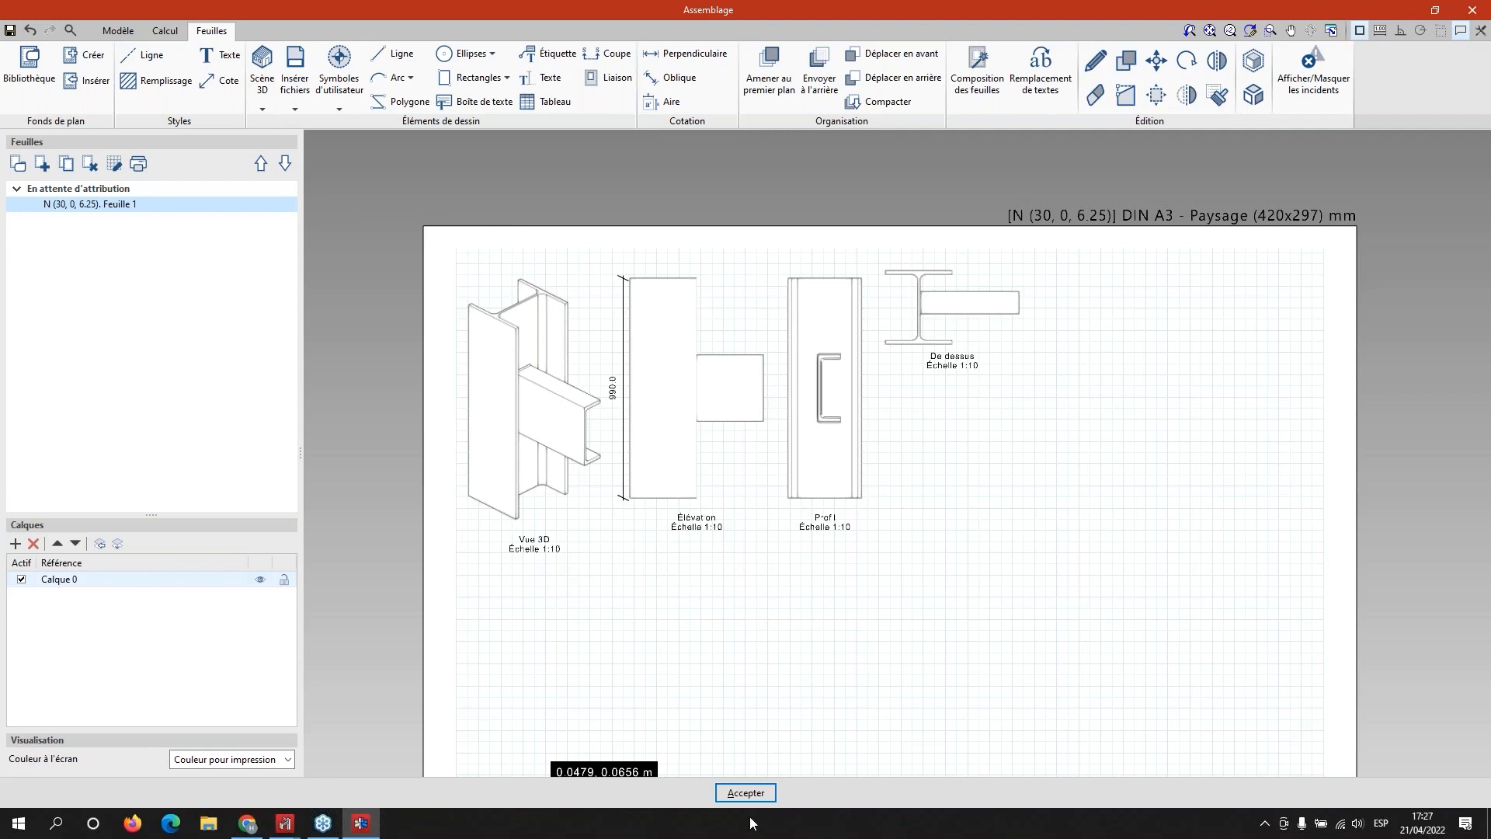
pyautogui.click(747, 792)
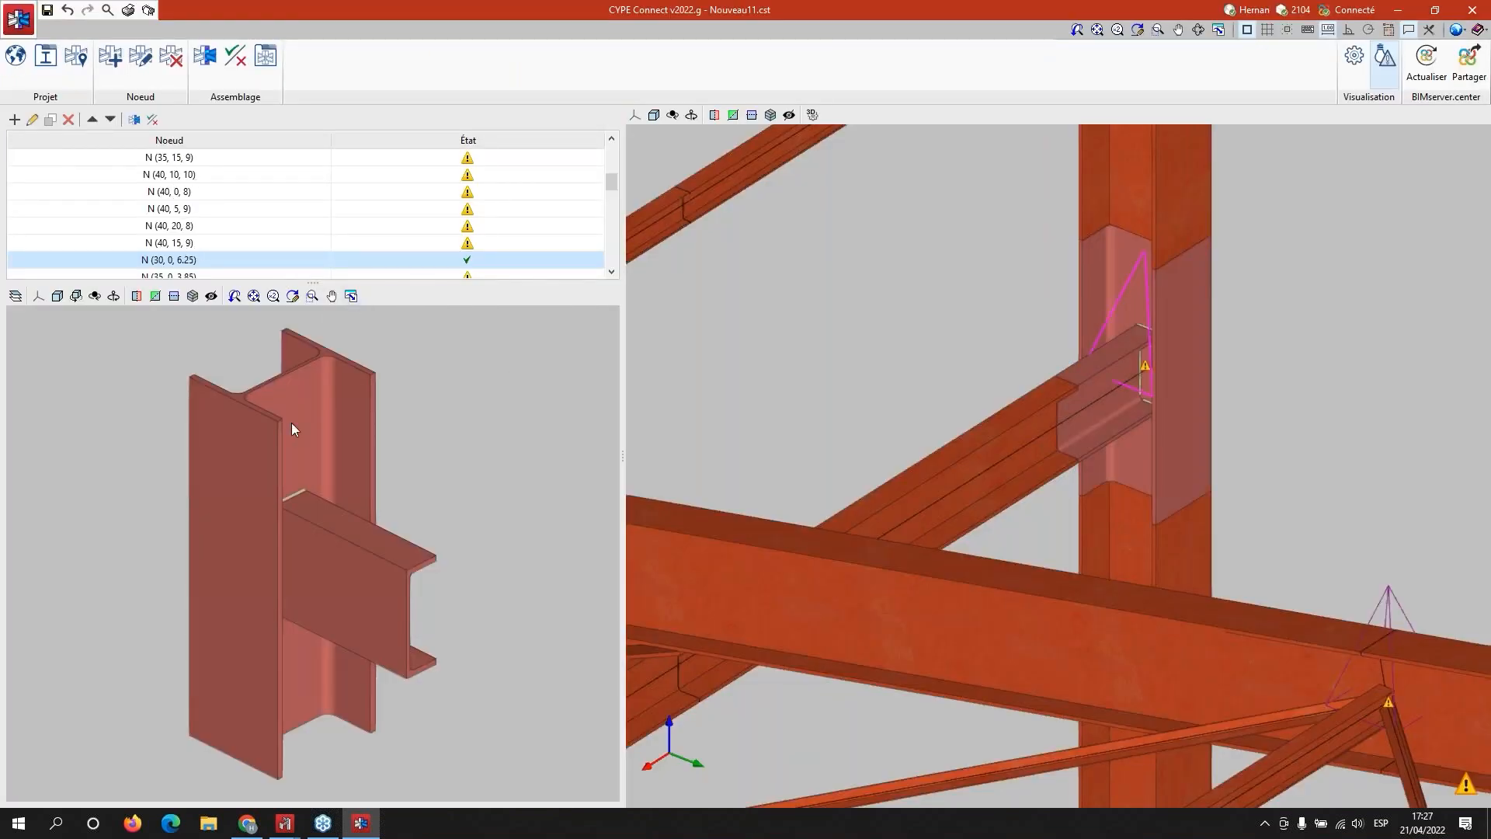
pyautogui.scroll(-3, 352, 506)
pyautogui.scroll(-4, 983, 473)
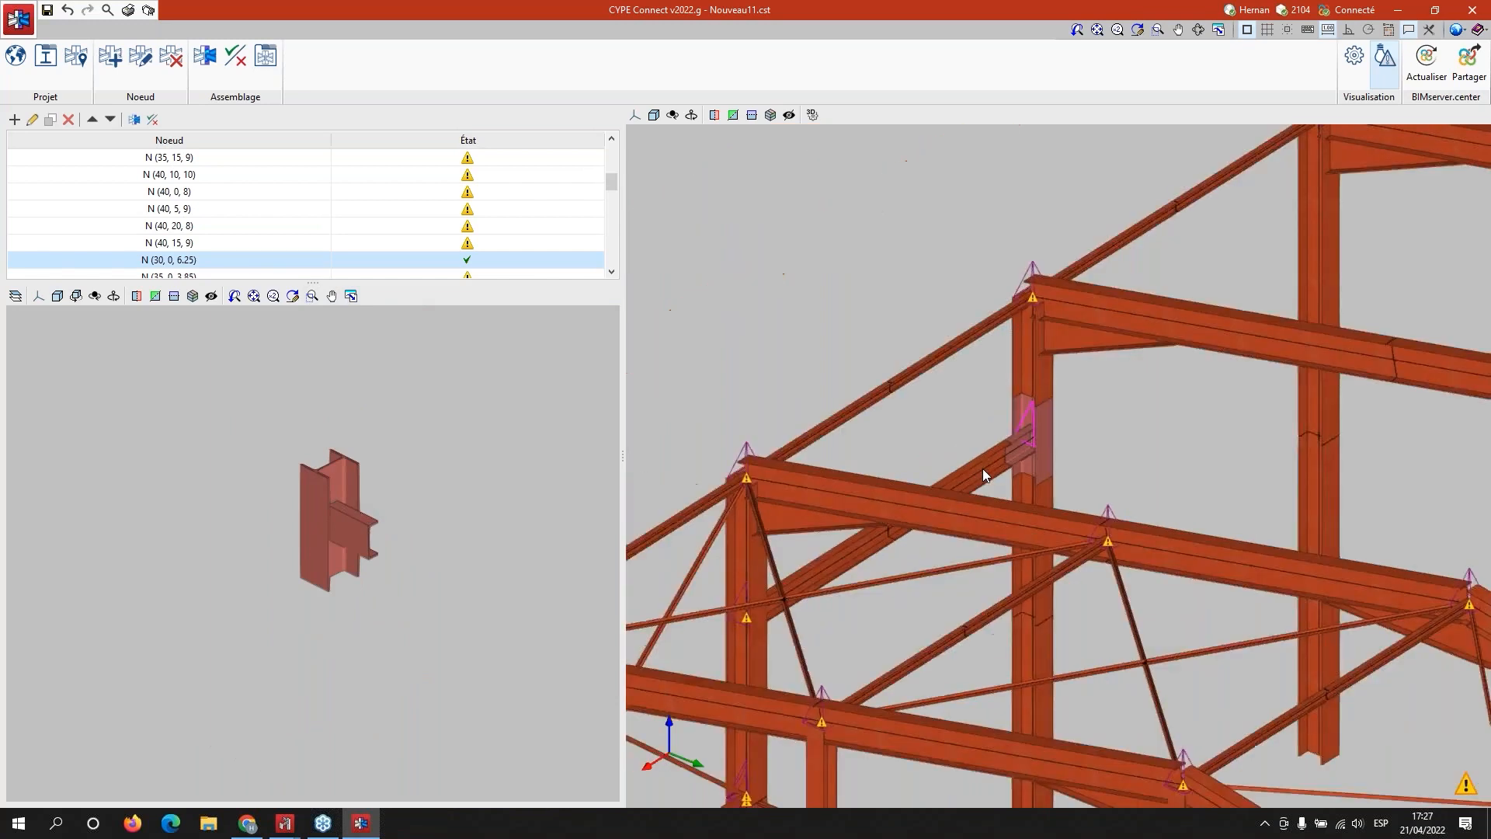
# Step: Create node N (30, 0, 0) at the base of the HE 340 A column and open its connection for editing
pyautogui.scroll(-5, 983, 474)
pyautogui.moveTo(975, 346); pyautogui.dragTo(915, 70, button='middle')
pyautogui.moveTo(1072, 538); pyautogui.dragTo(945, 448, button='middle')
pyautogui.moveTo(743, 440); pyautogui.dragTo(812, 528, button='middle')
pyautogui.keyDown('shift'); pyautogui.moveTo(962, 596); pyautogui.dragTo(1071, 556, button='middle'); pyautogui.keyUp('shift')
pyautogui.scroll(5, 844, 526)
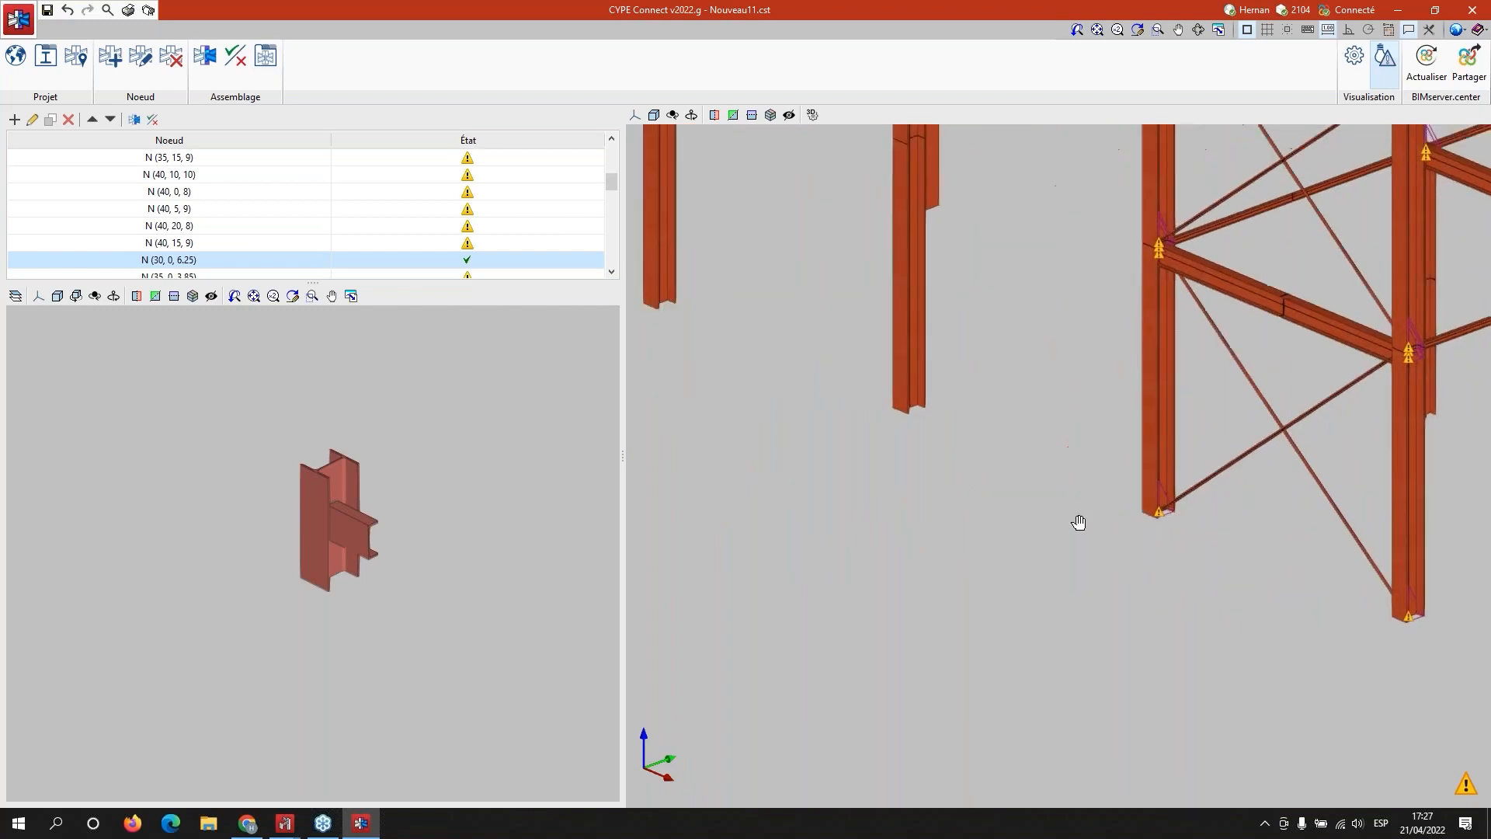
pyautogui.moveTo(1078, 359); pyautogui.dragTo(1095, 497, button='middle')
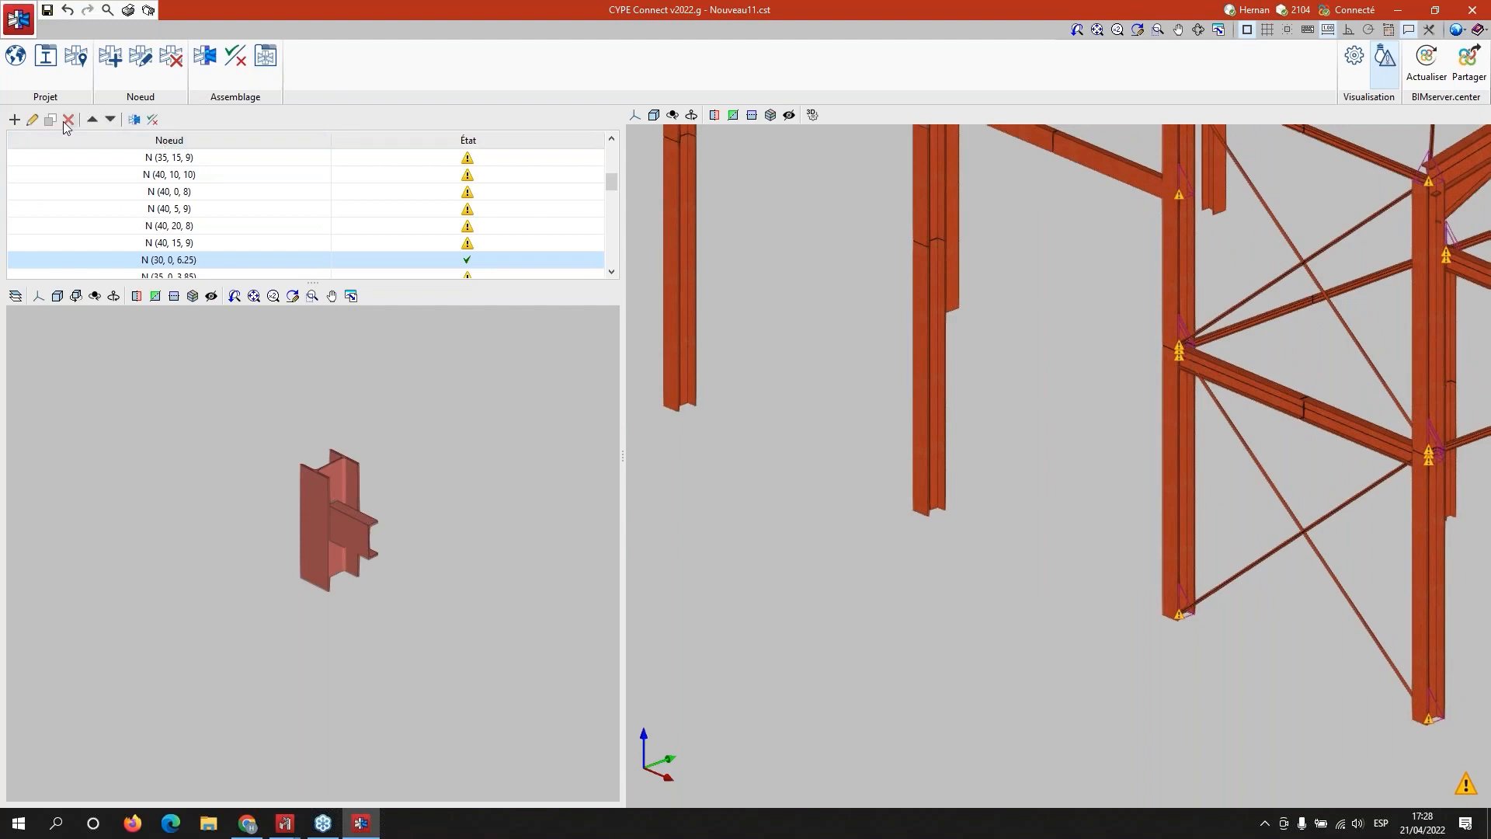
pyautogui.click(14, 119)
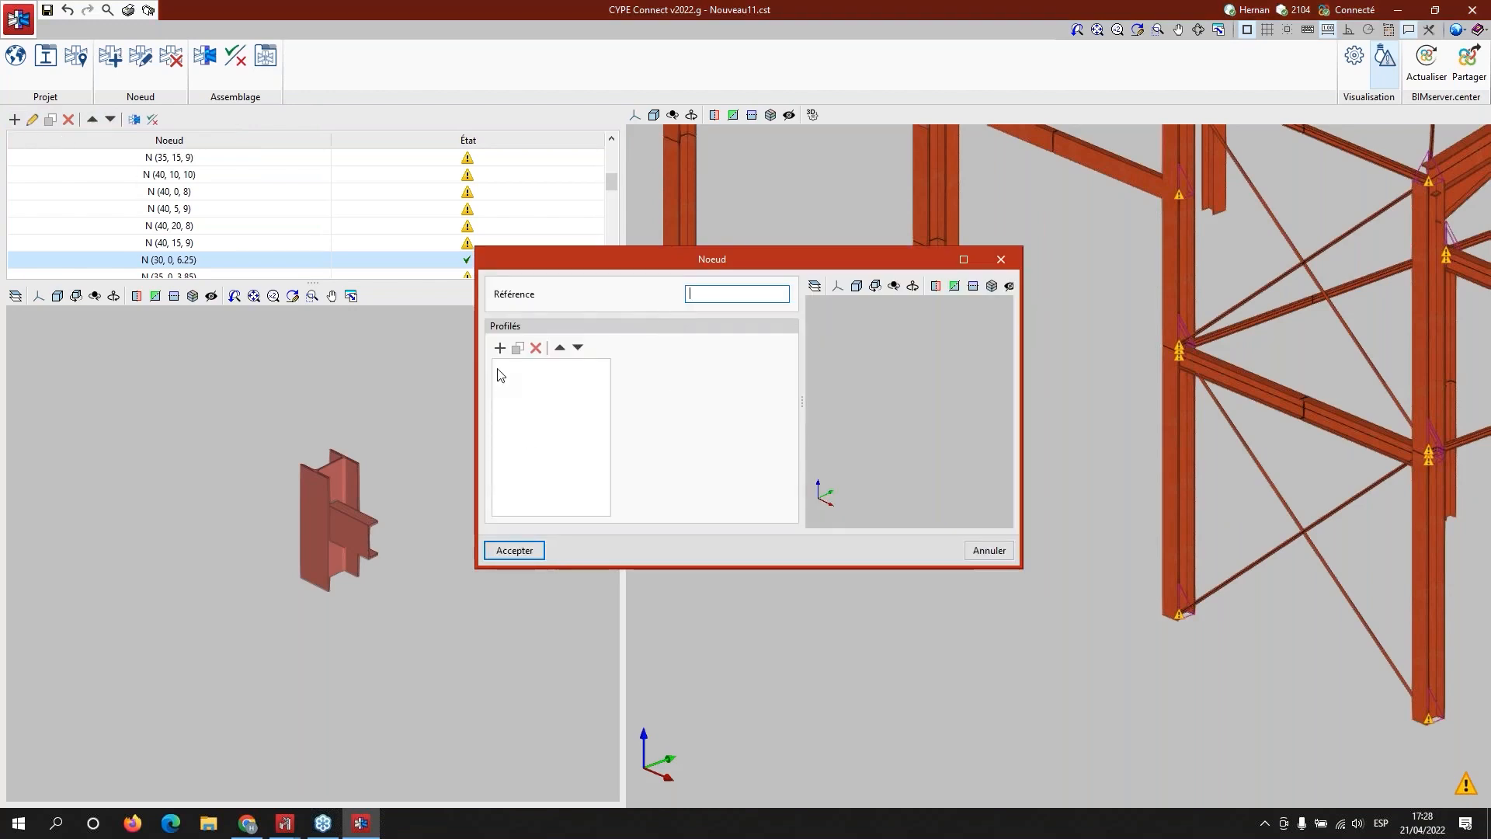
pyautogui.click(1002, 259)
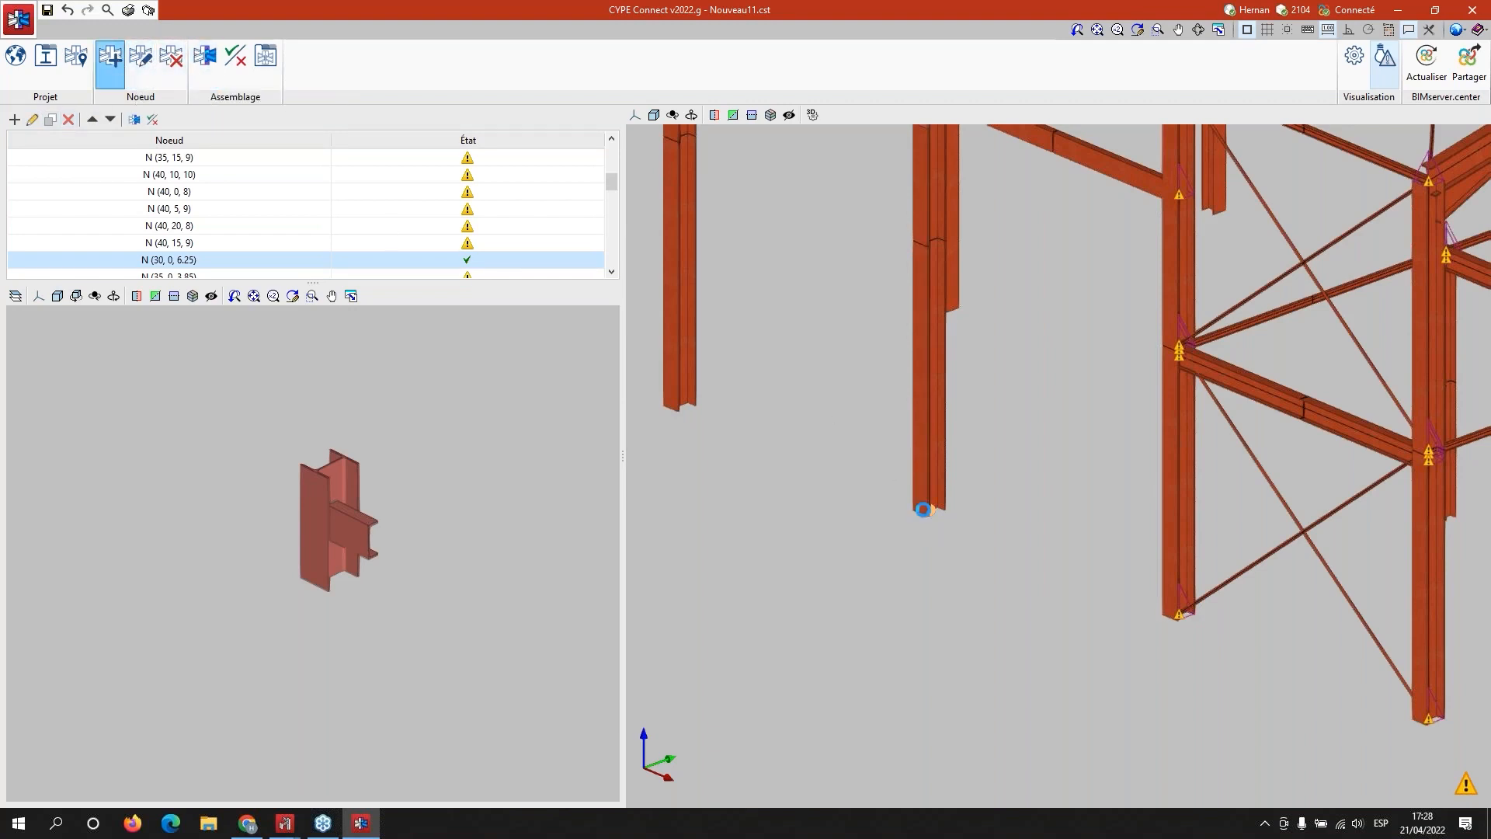
pyautogui.click(923, 509)
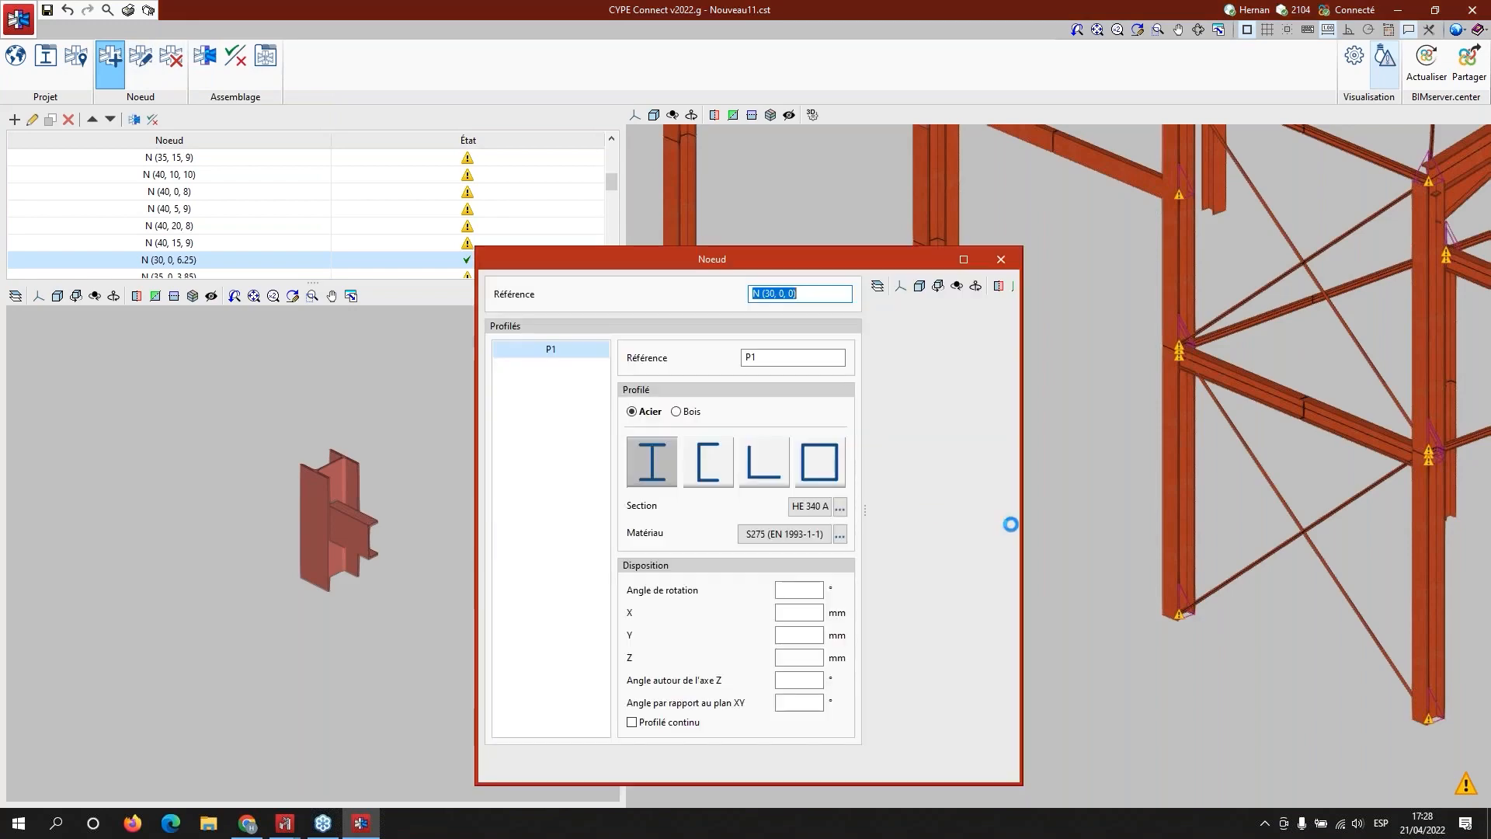
pyautogui.click(963, 259)
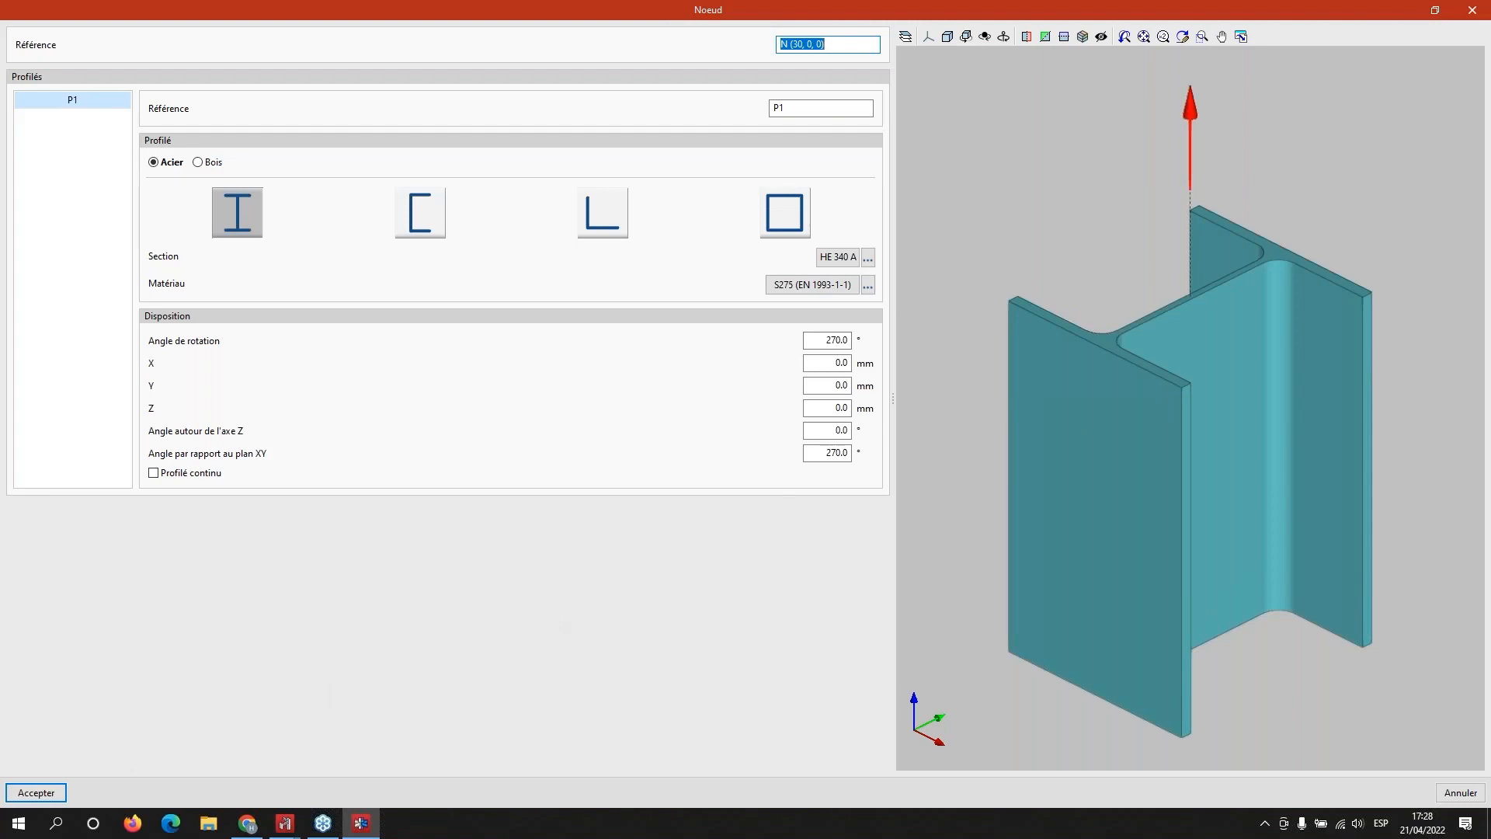
pyautogui.click(35, 792)
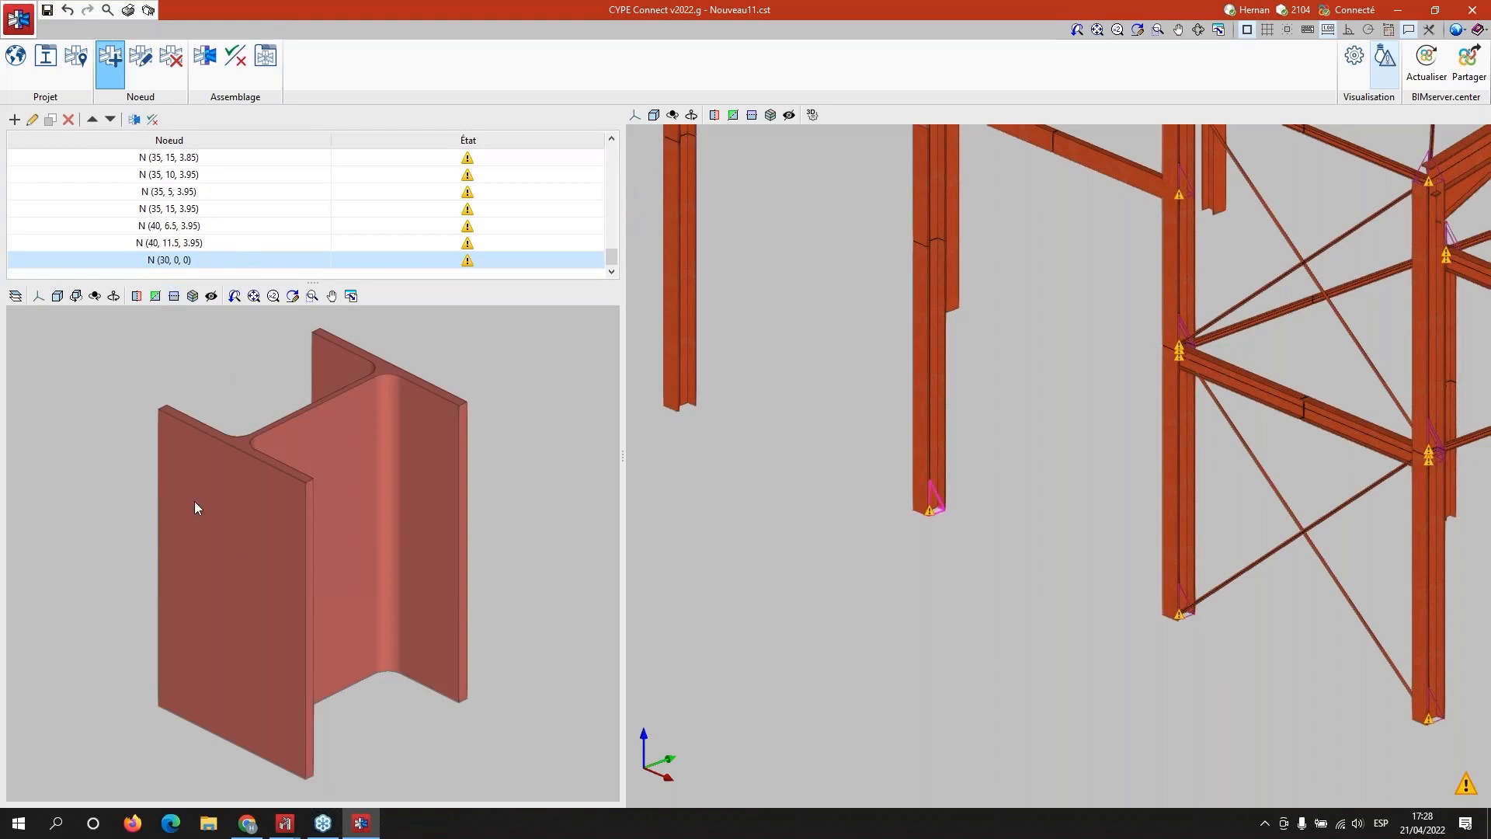
pyautogui.click(136, 121)
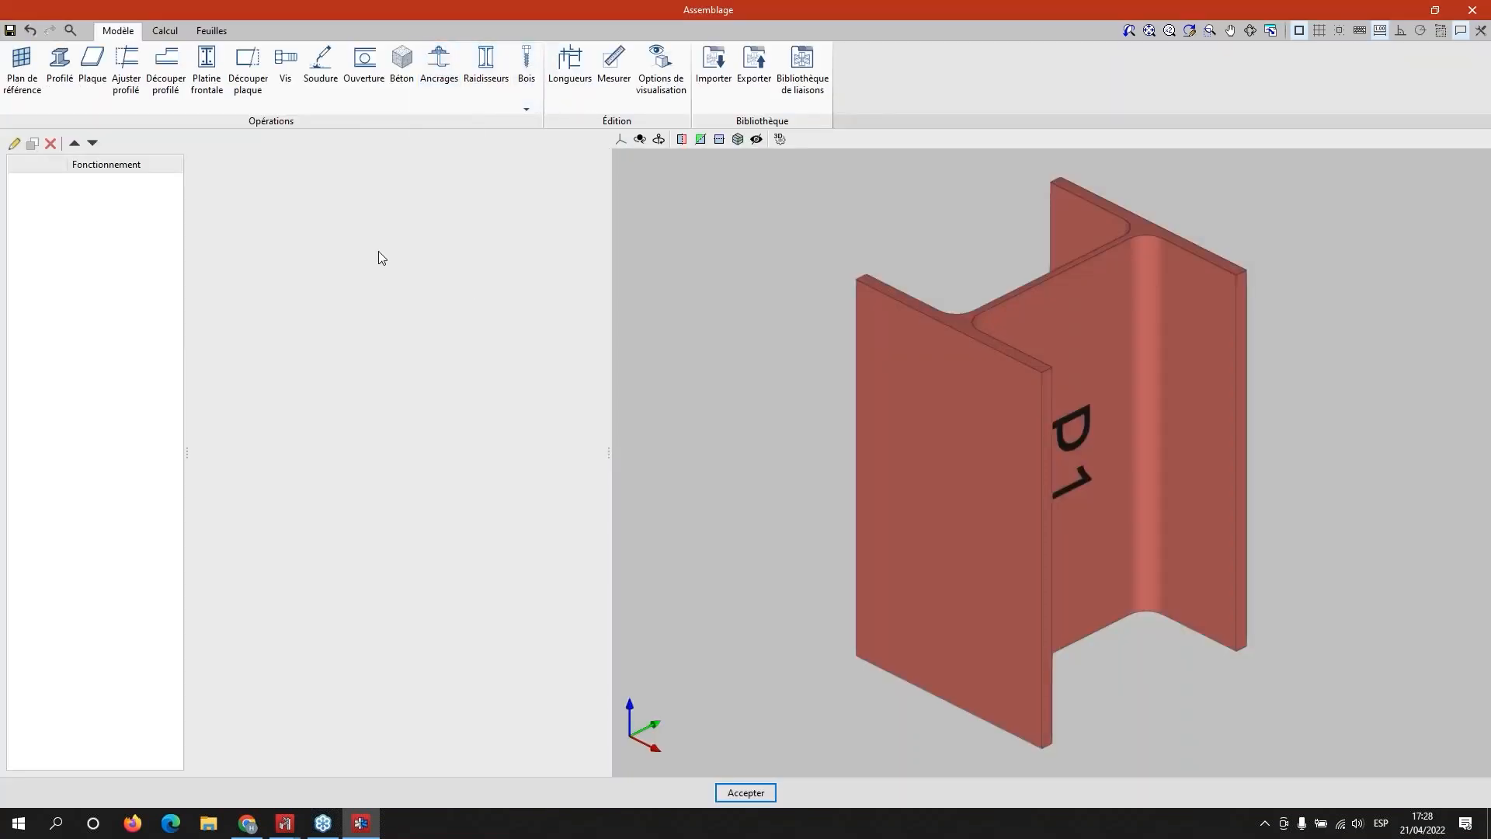
pyautogui.click(403, 75)
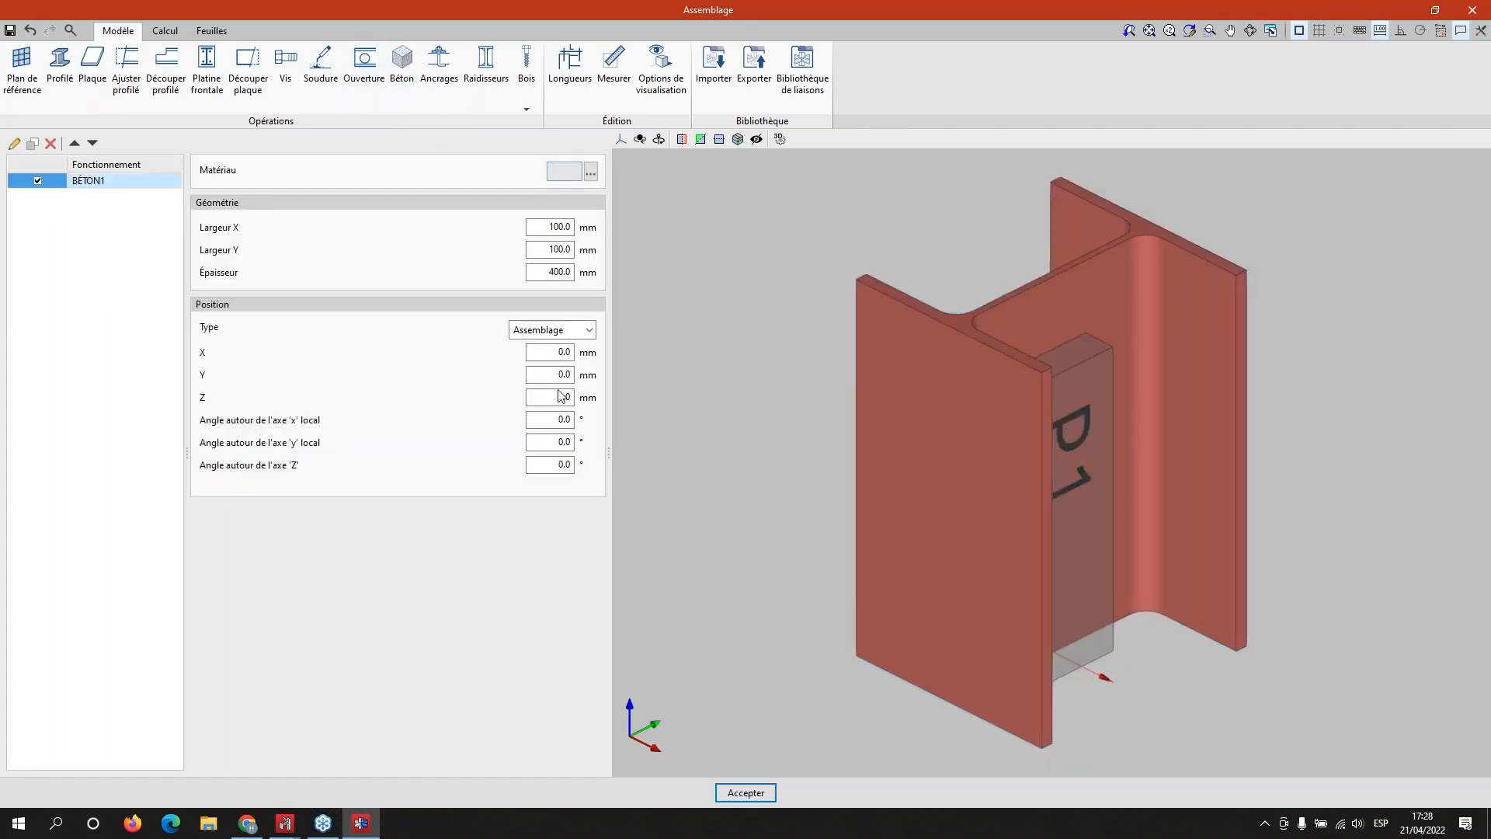
pyautogui.scroll(-2, 730, 403)
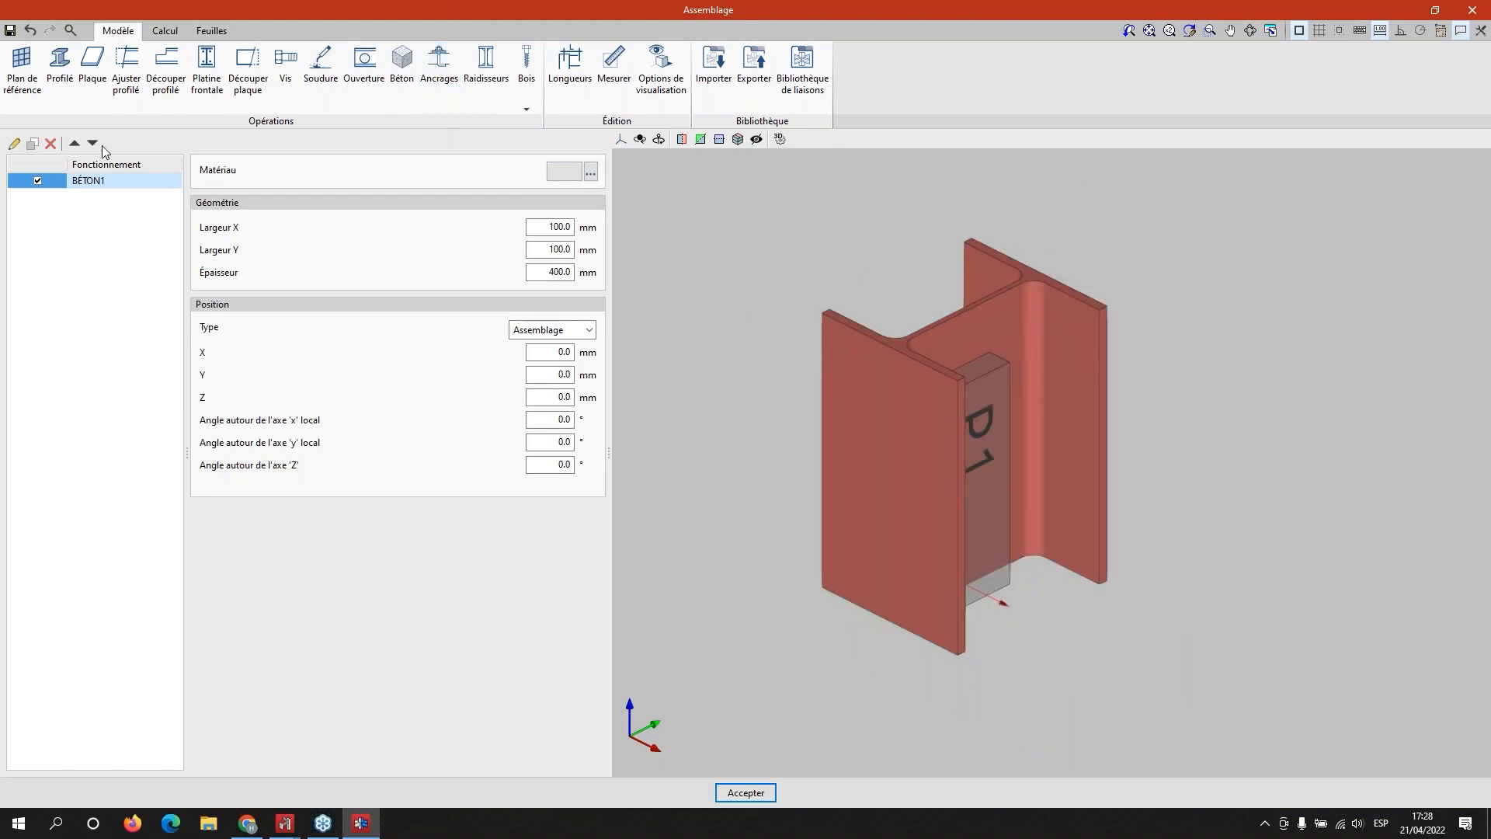
pyautogui.click(50, 145)
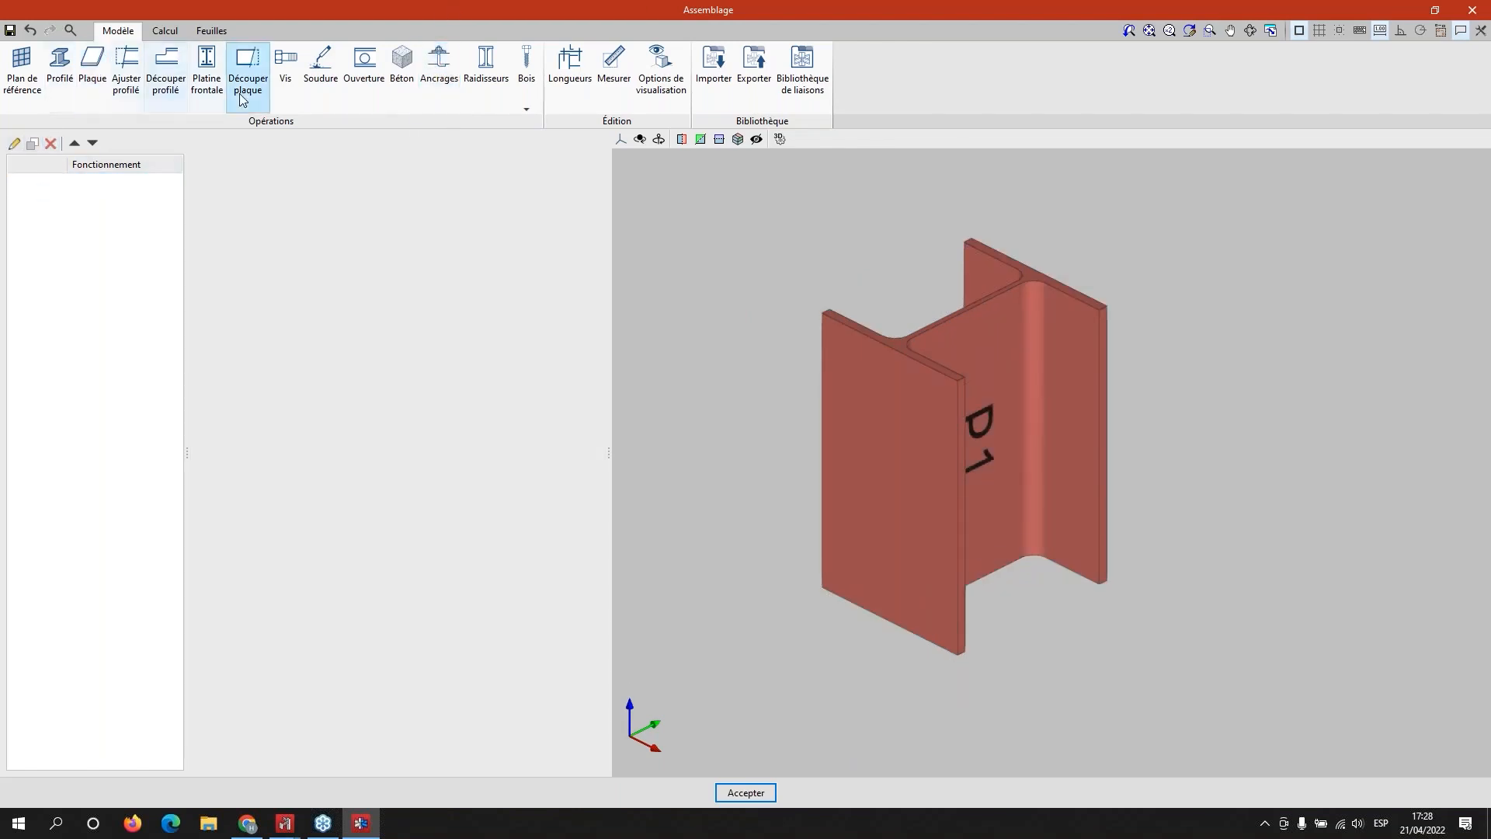
pyautogui.click(438, 70)
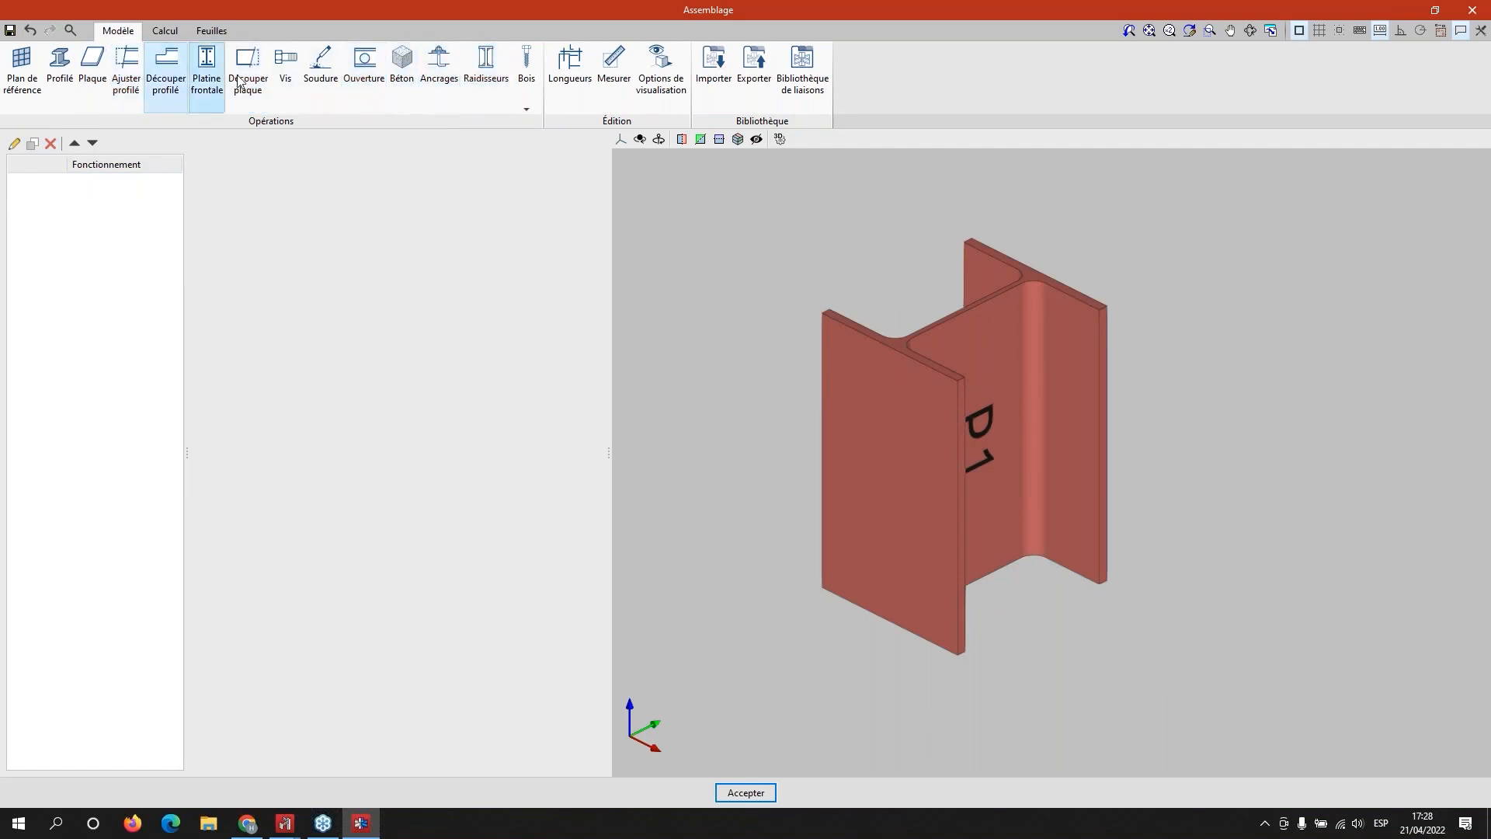
# Step: Add a rectangular base plate under the column with material reference "a" and widths of 450 mm in X and Y
pyautogui.click(91, 75)
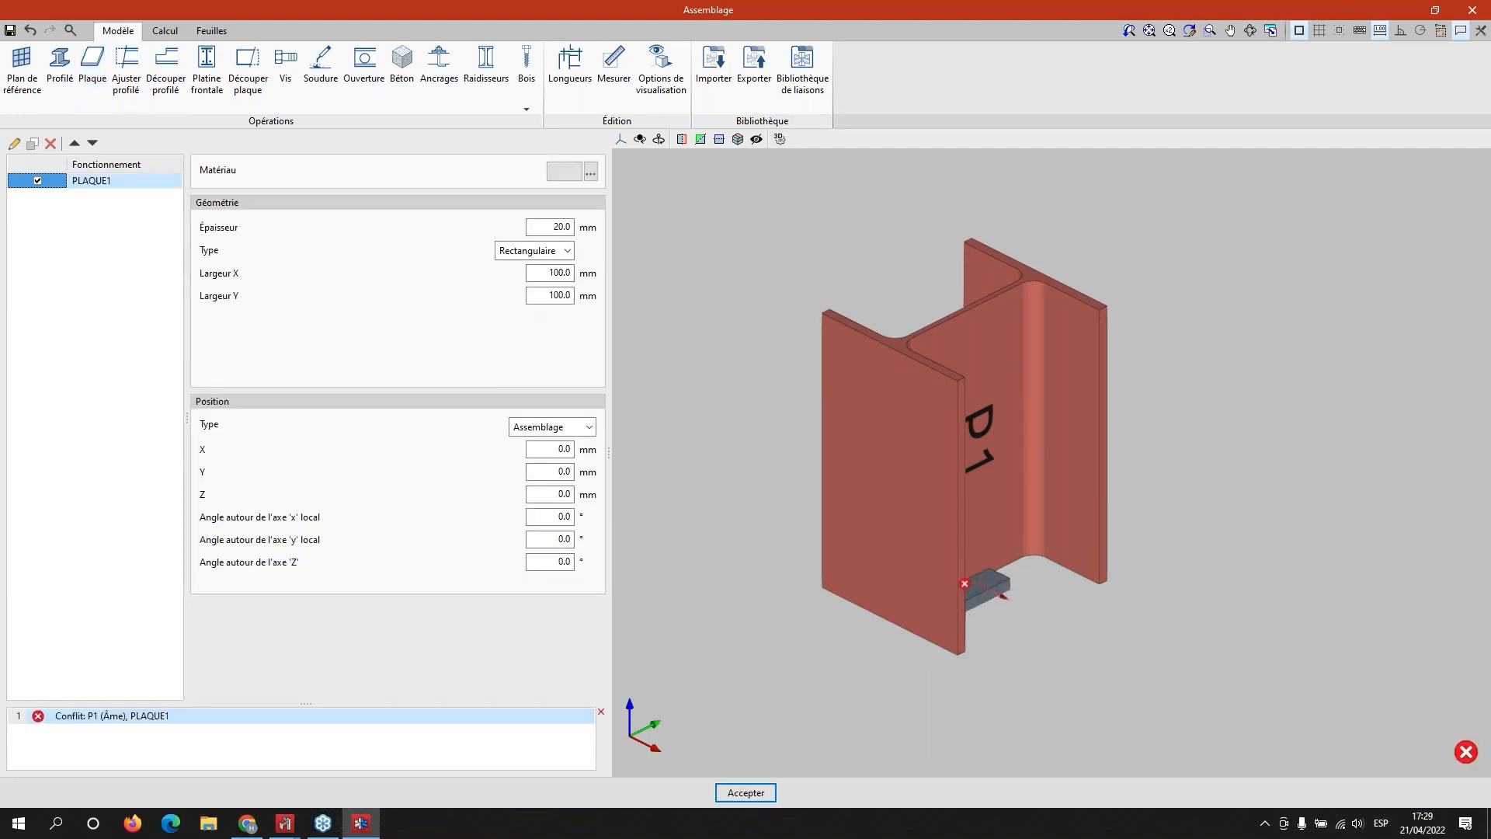
pyautogui.click(572, 173)
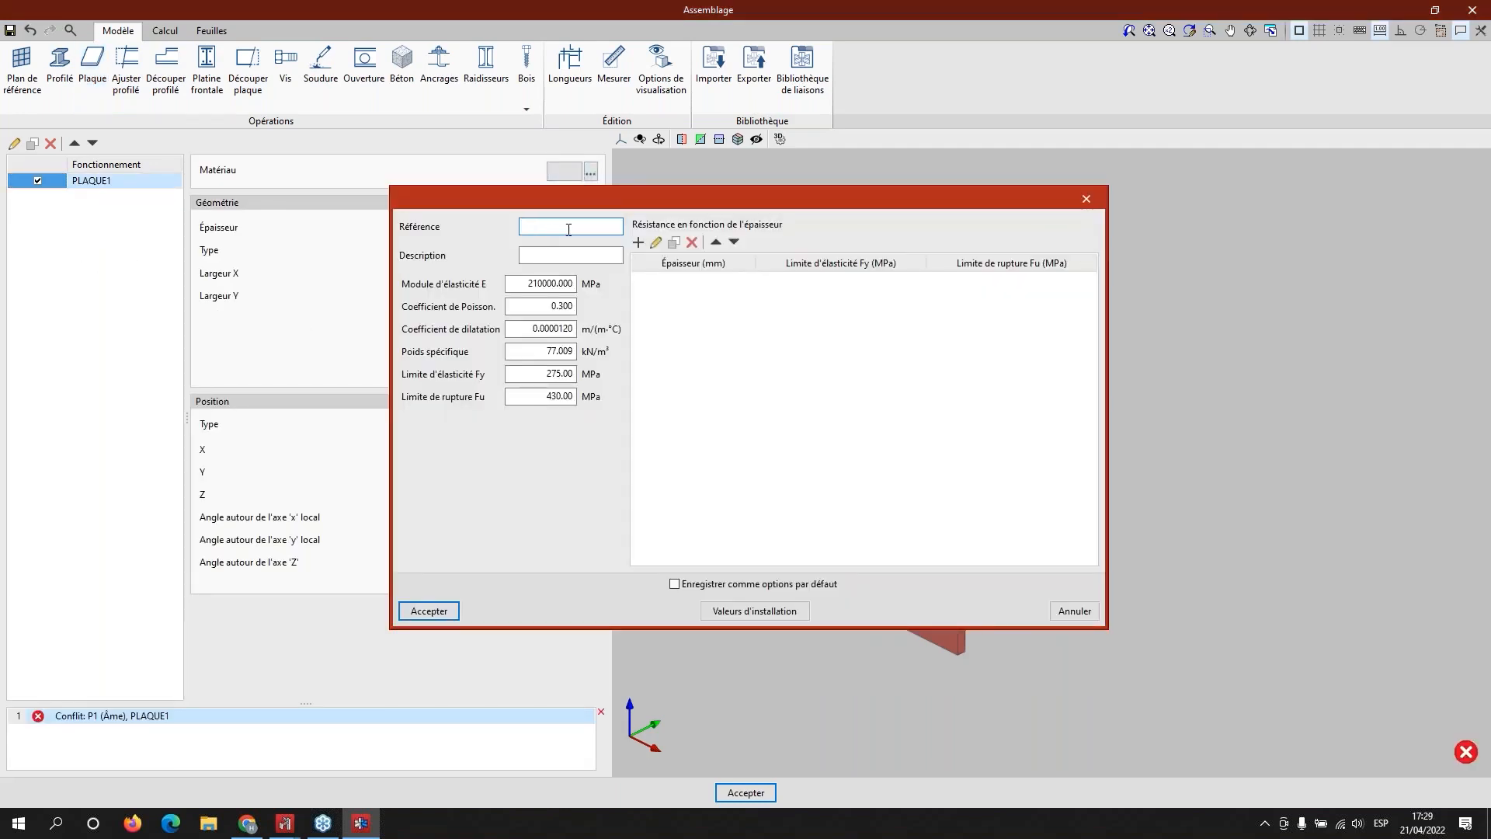
pyautogui.click(429, 611)
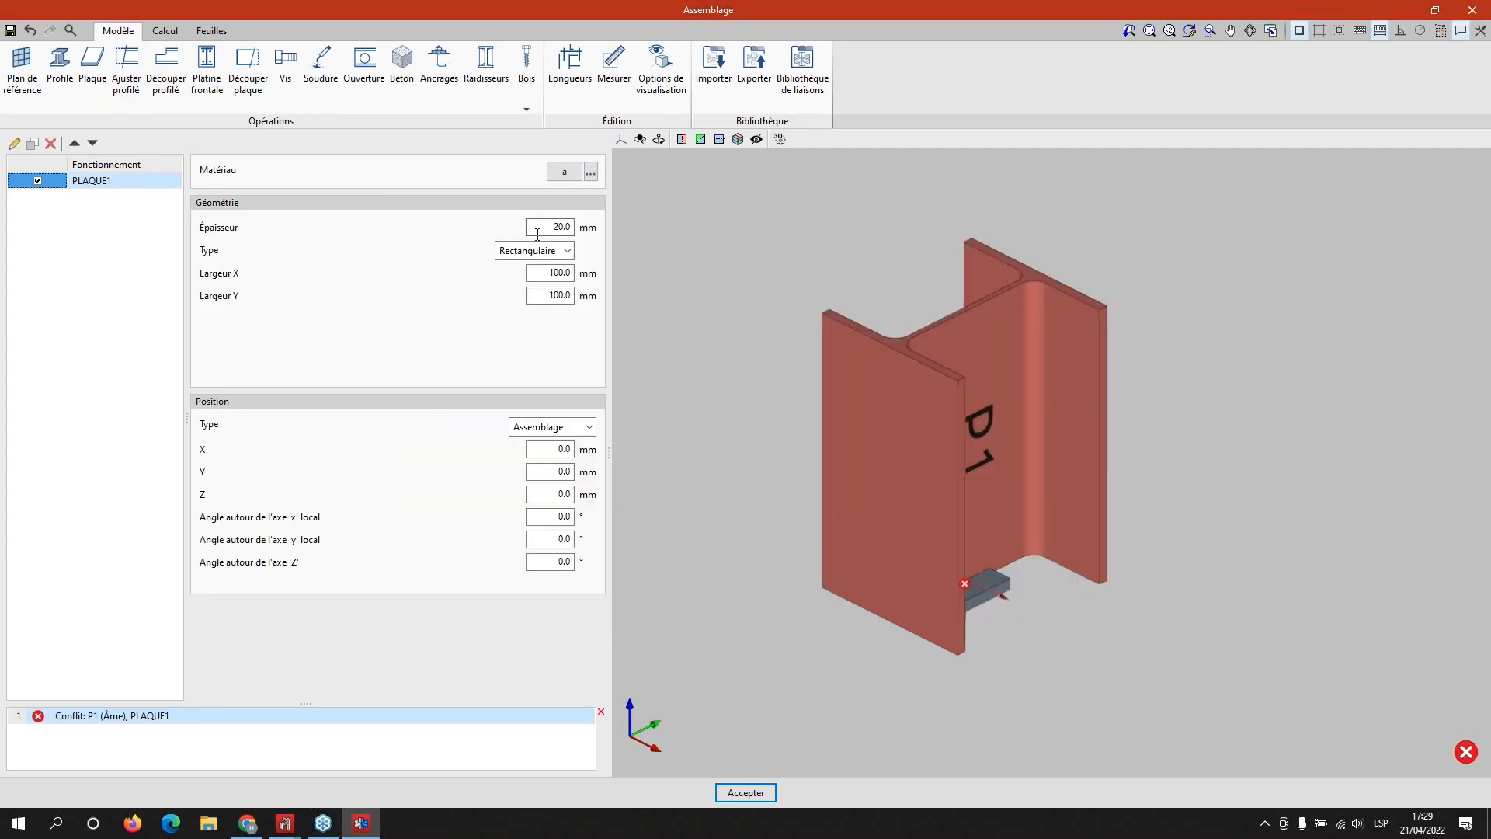
pyautogui.click(544, 273)
pyautogui.write('450')
pyautogui.press('Tab')
pyautogui.write('4')
pyautogui.press('Tab')
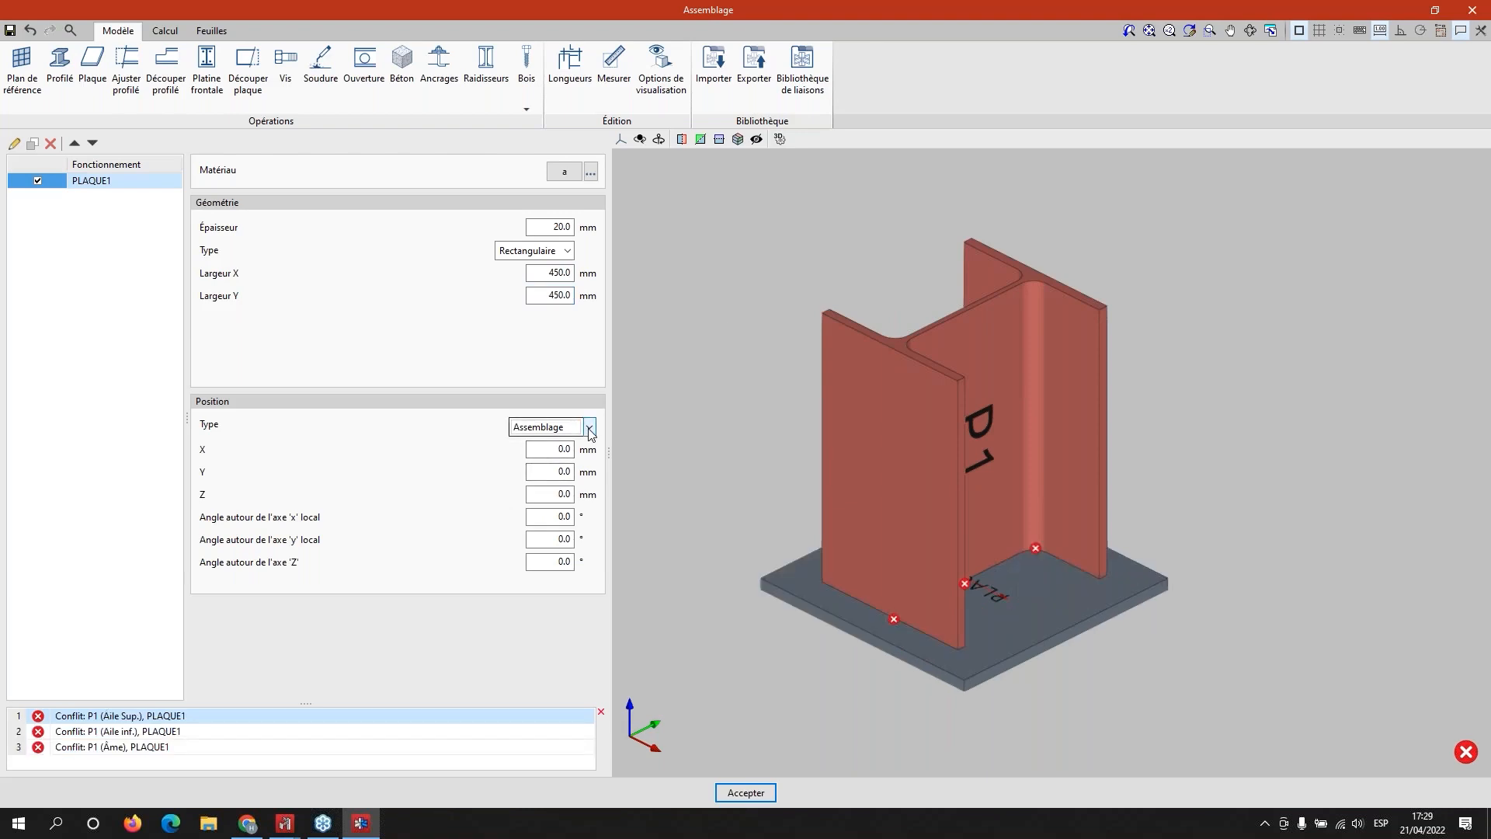
# Step: Add an anchorage to PLAQUE1, choosing a raised plate fixed by nuts above and below and a double-nut lower anchor end
pyautogui.click(438, 78)
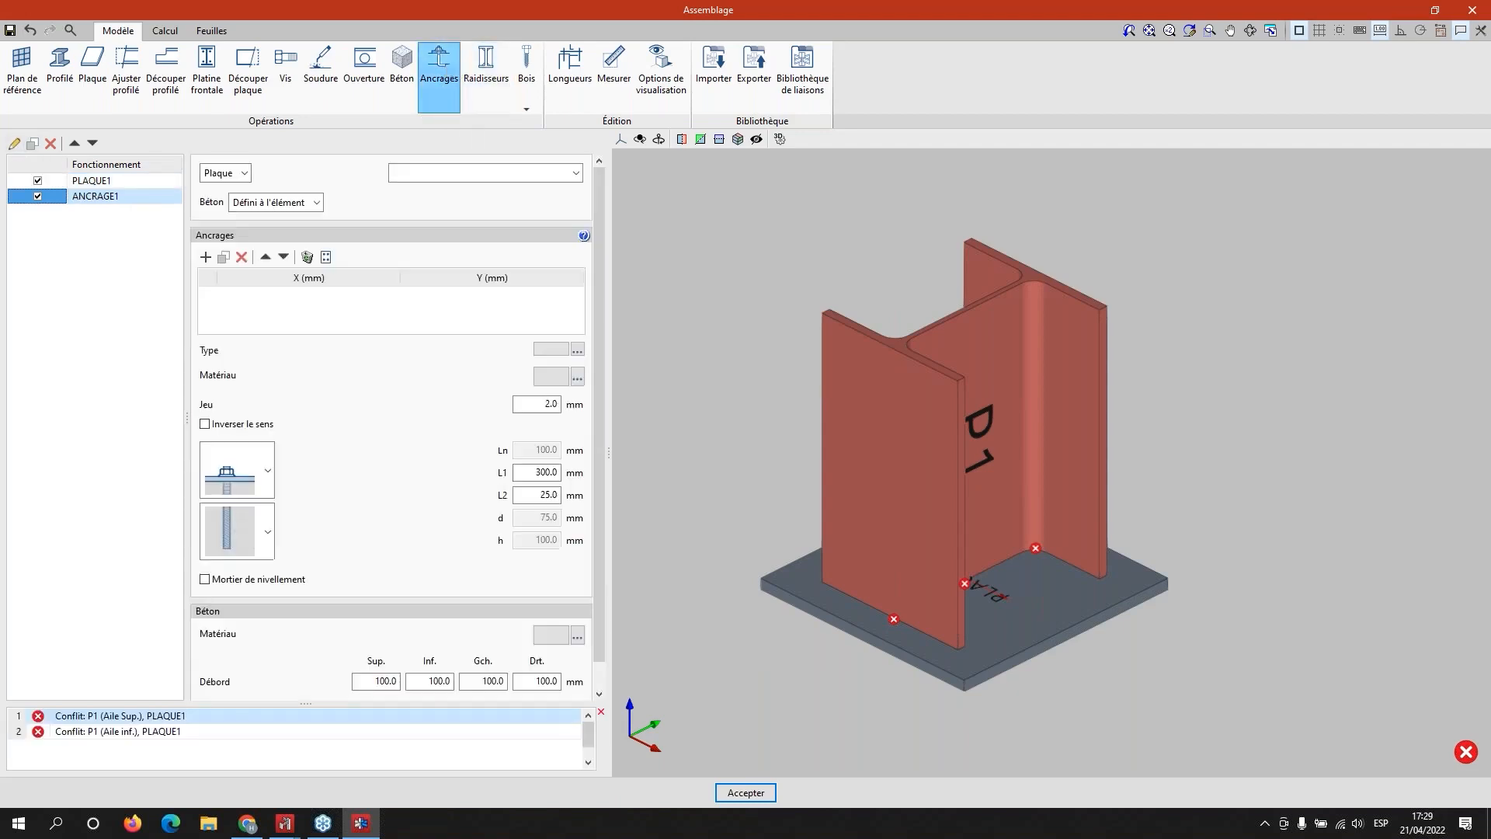
pyautogui.click(398, 174)
pyautogui.click(399, 191)
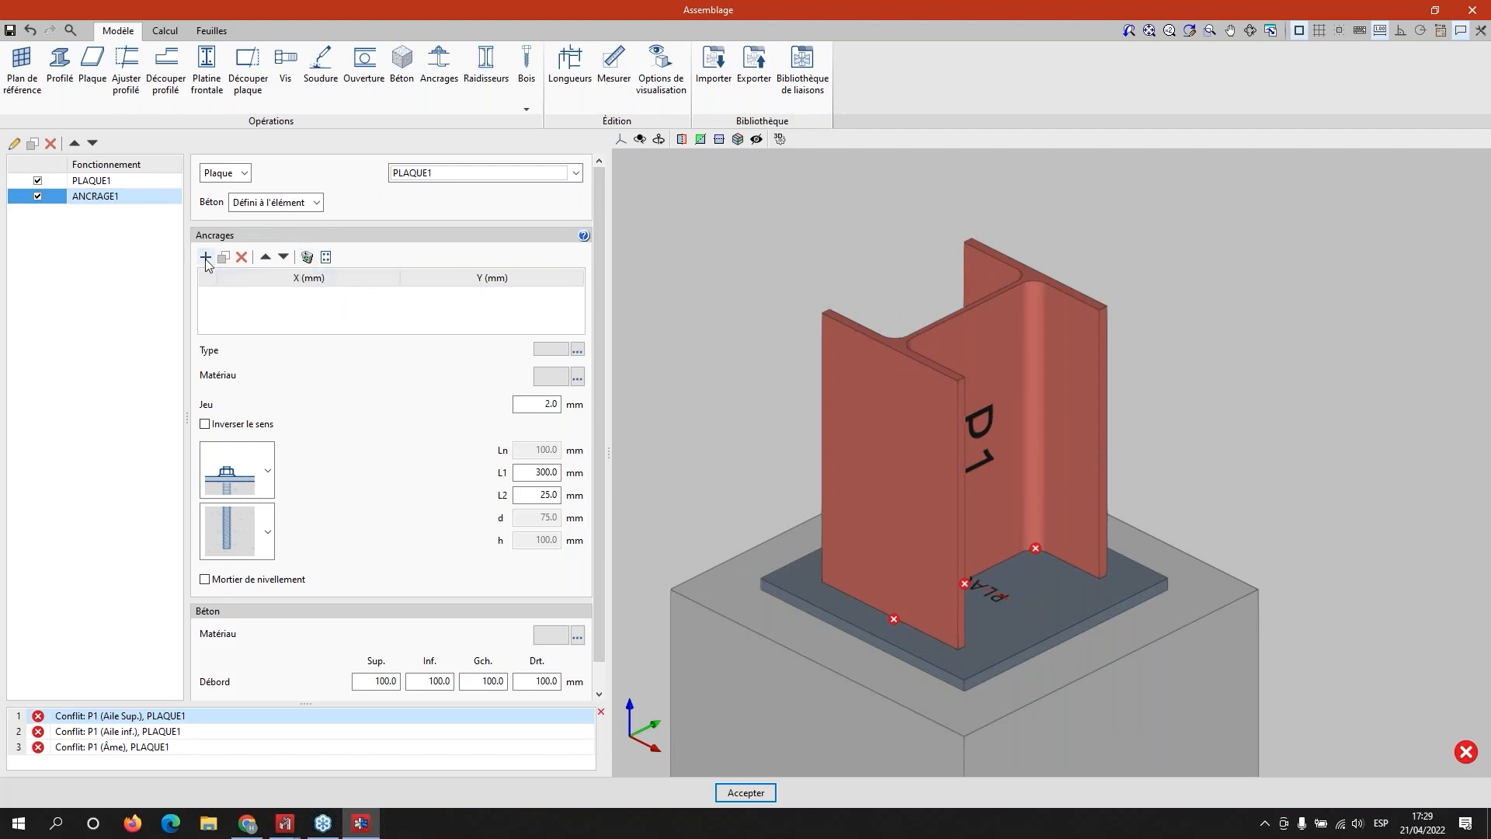
pyautogui.click(267, 471)
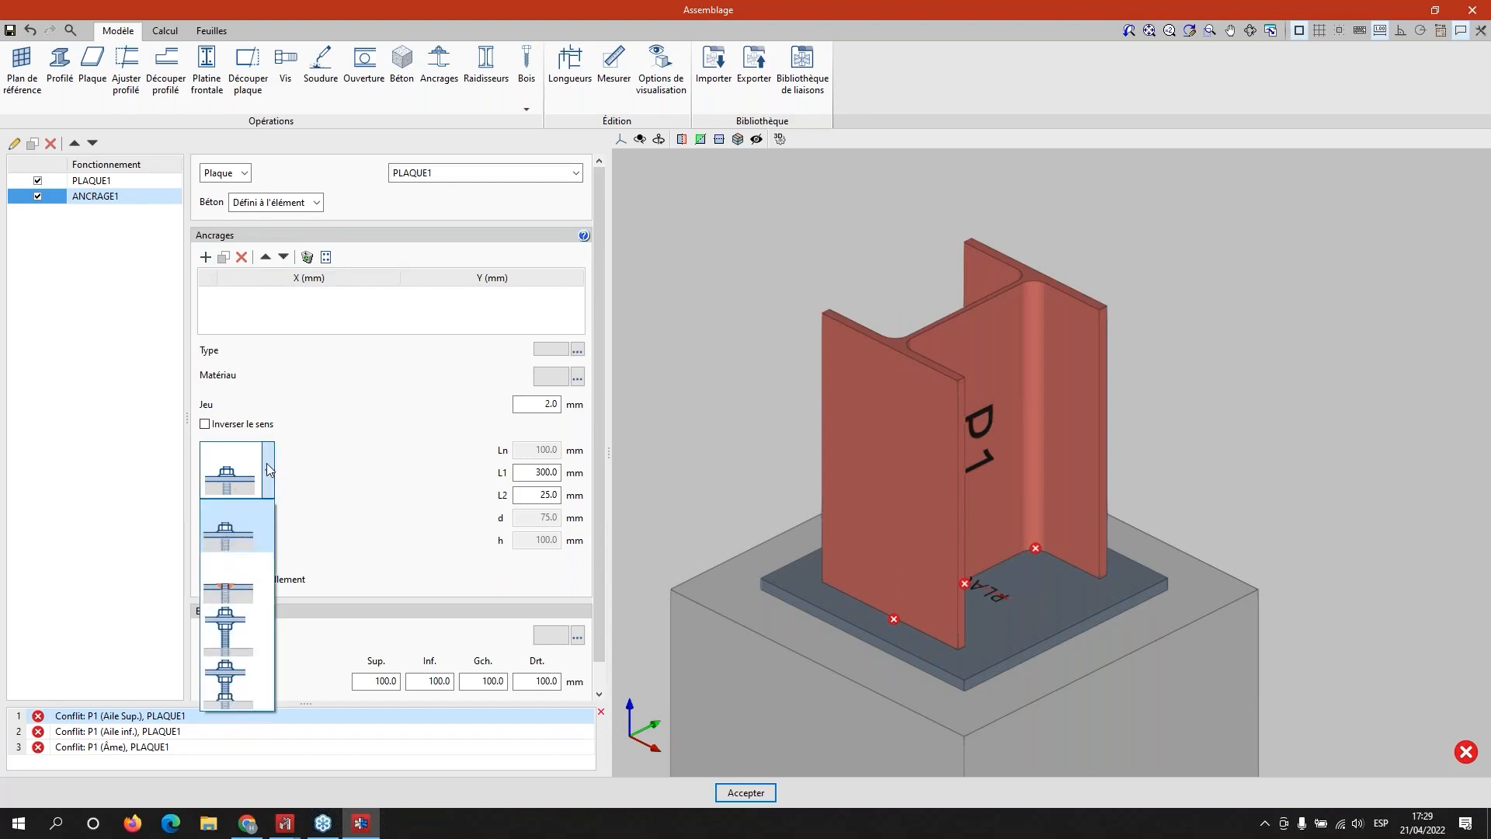
pyautogui.click(237, 635)
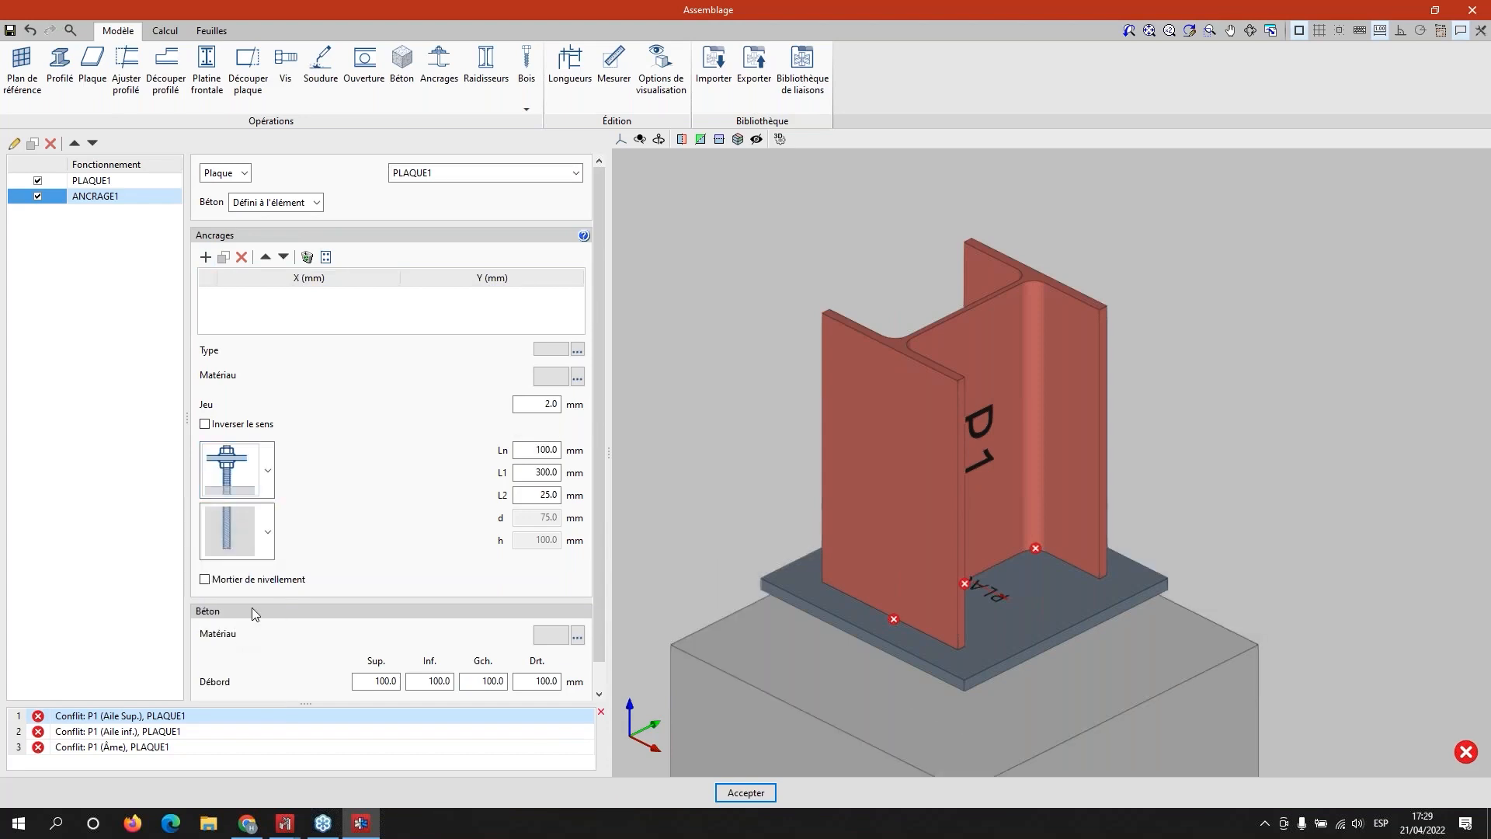
pyautogui.click(269, 541)
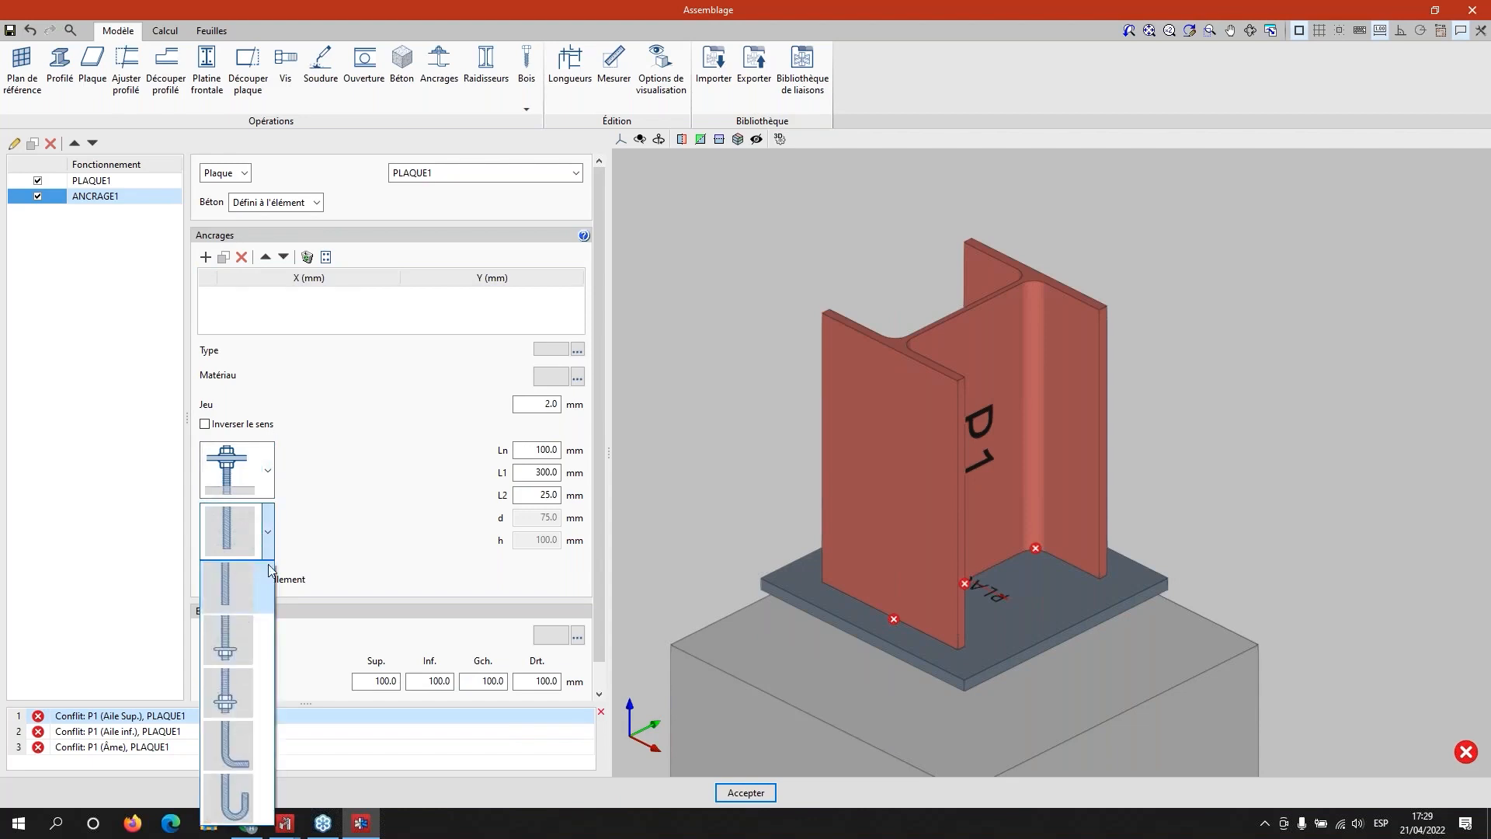
pyautogui.click(230, 690)
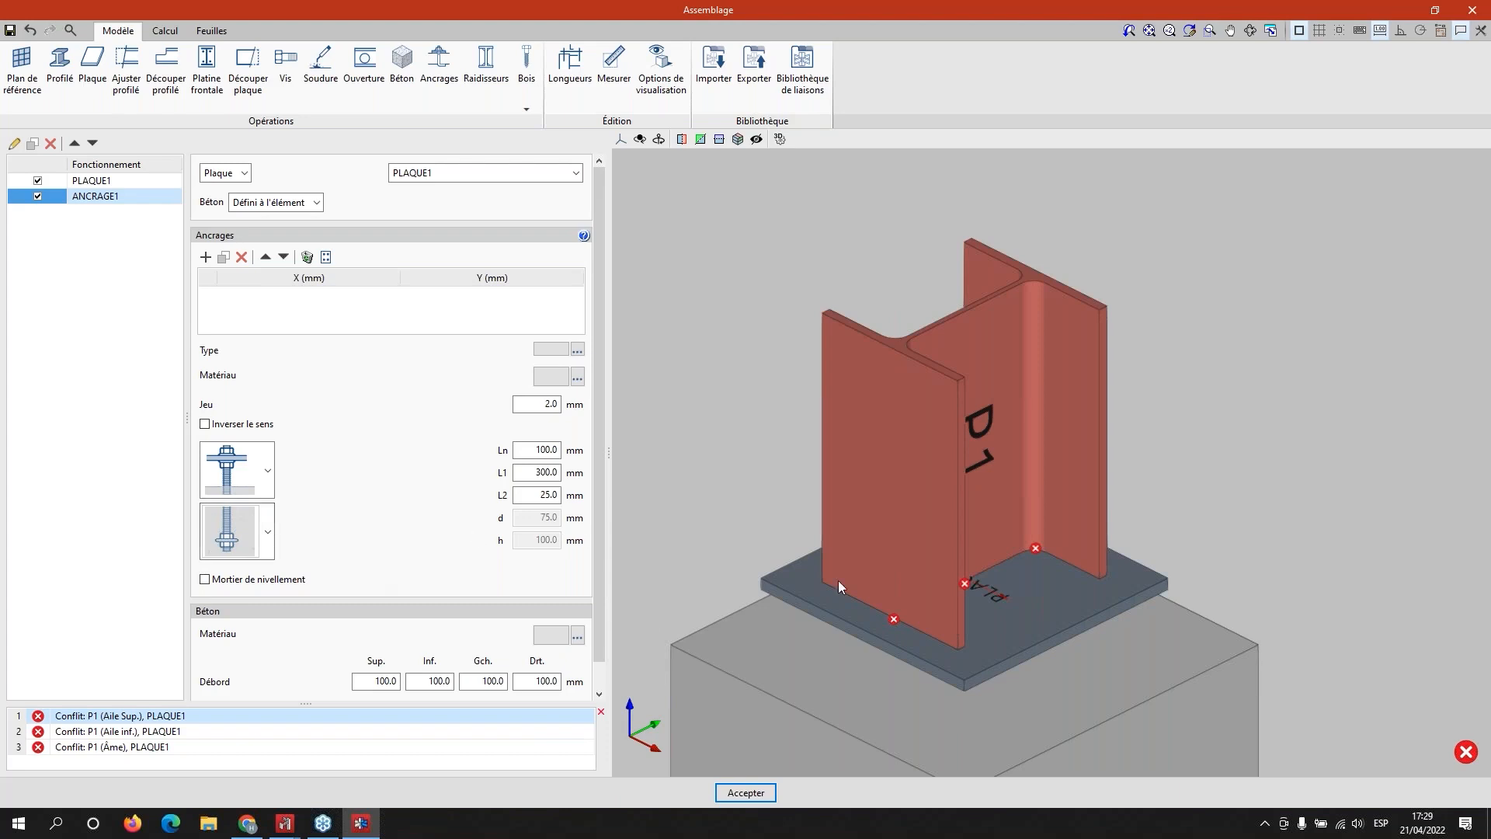
# Step: Add the first anchor bolt to the base plate at X 180 mm
pyautogui.scroll(-3, 967, 603)
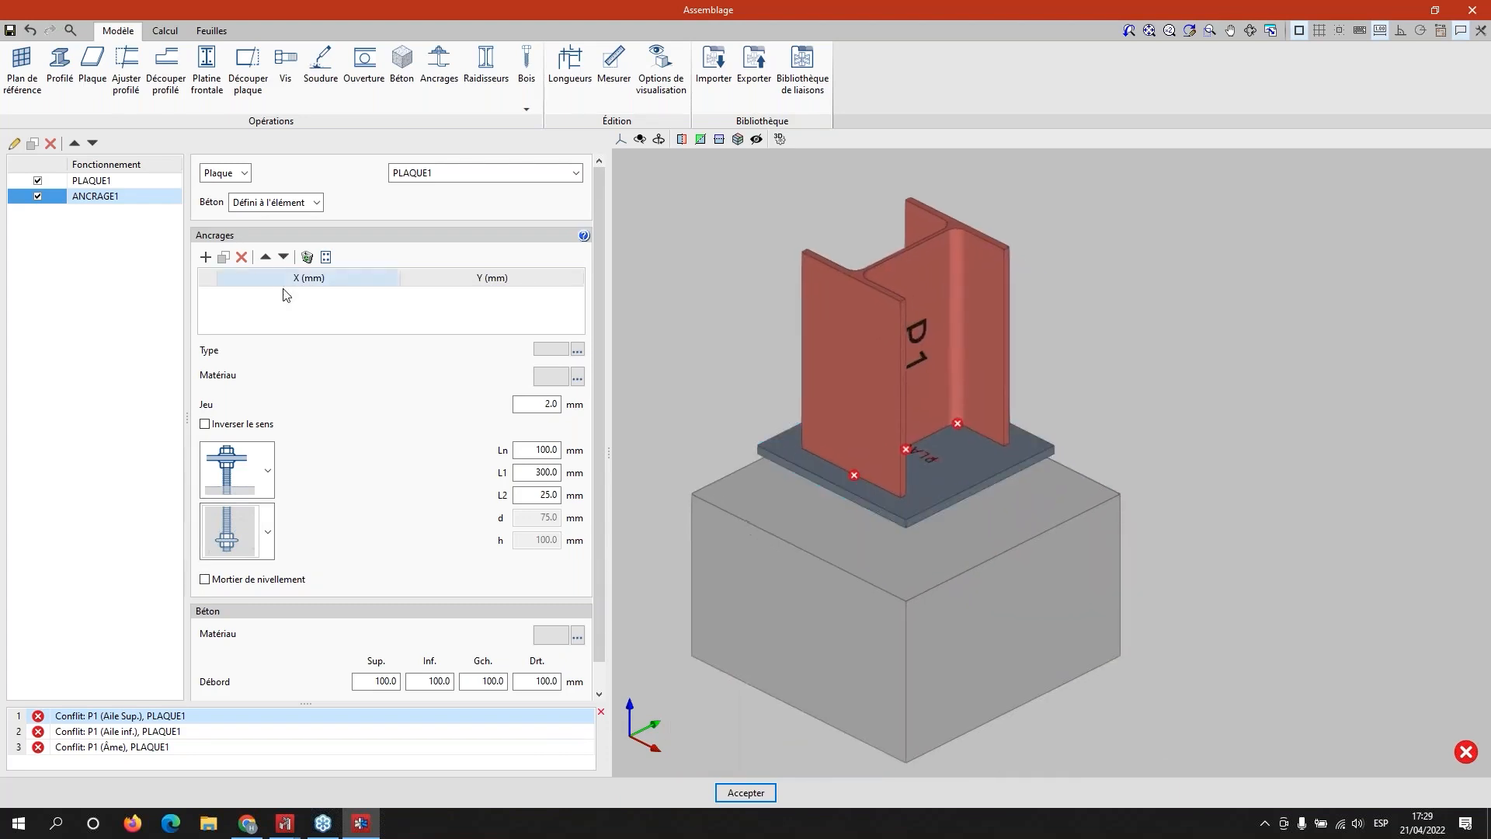
pyautogui.click(205, 256)
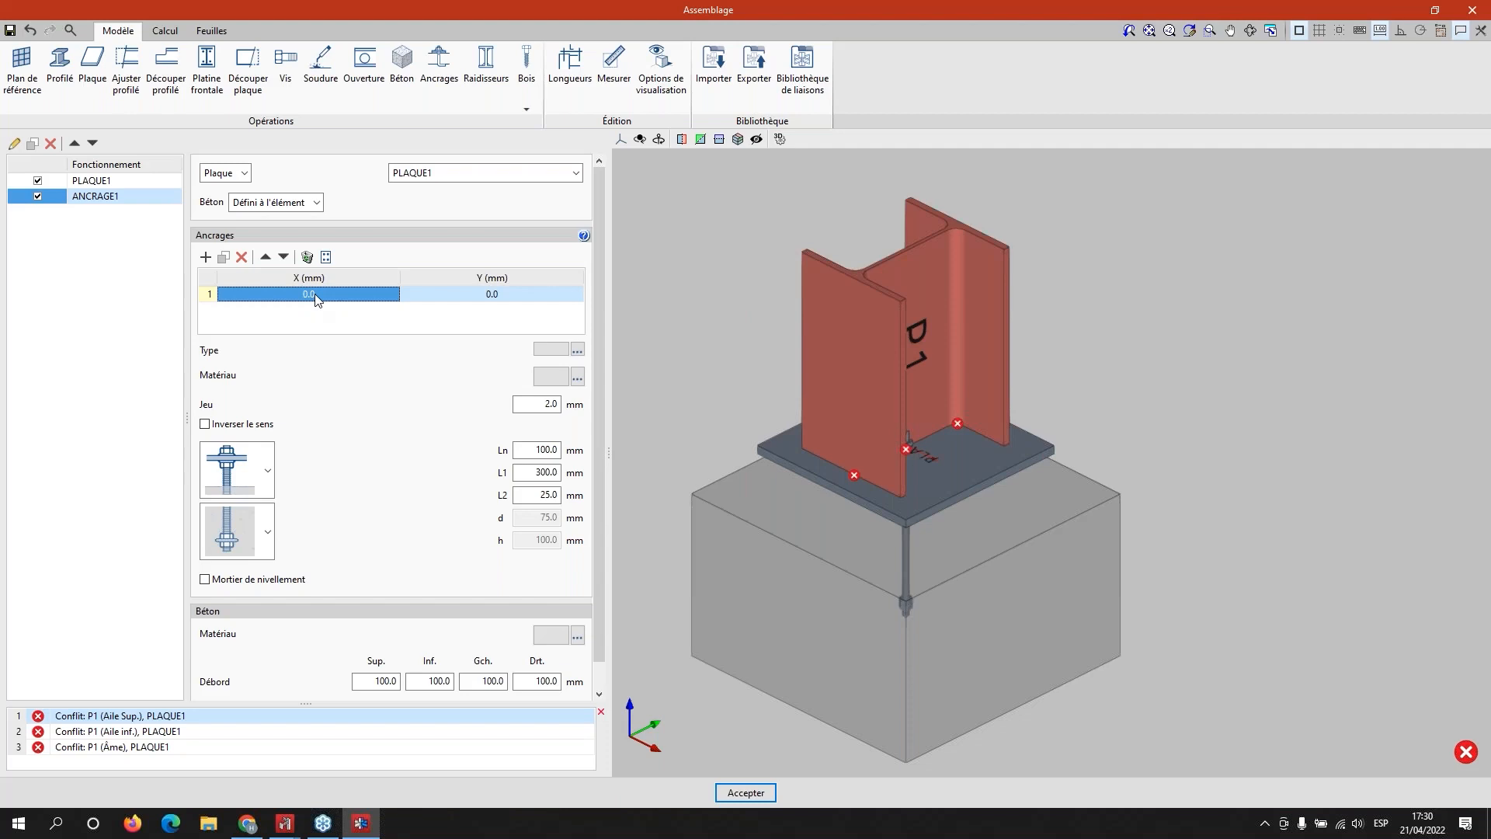
pyautogui.write('50')
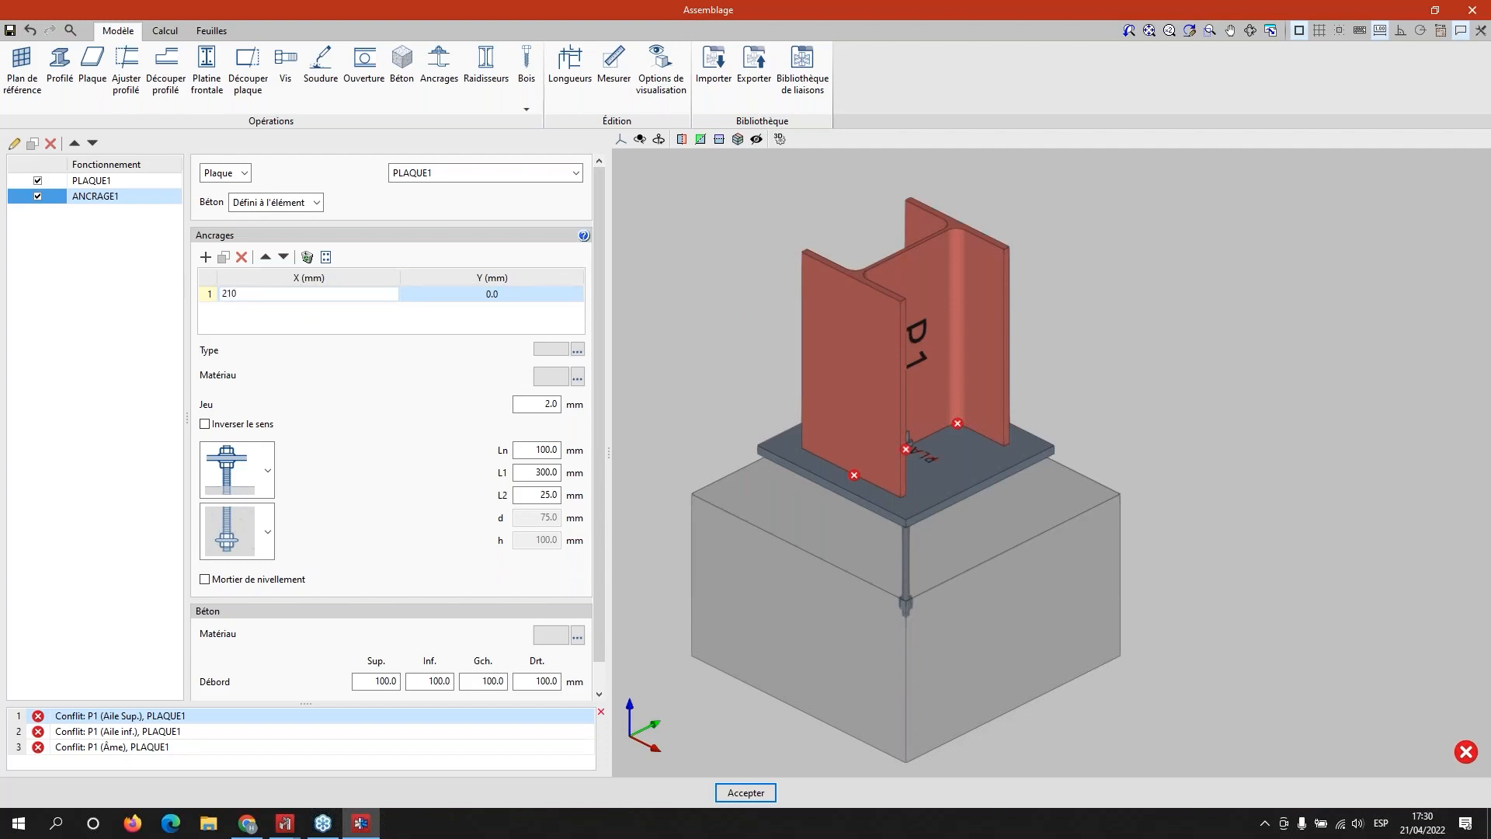
pyautogui.press('Tab')
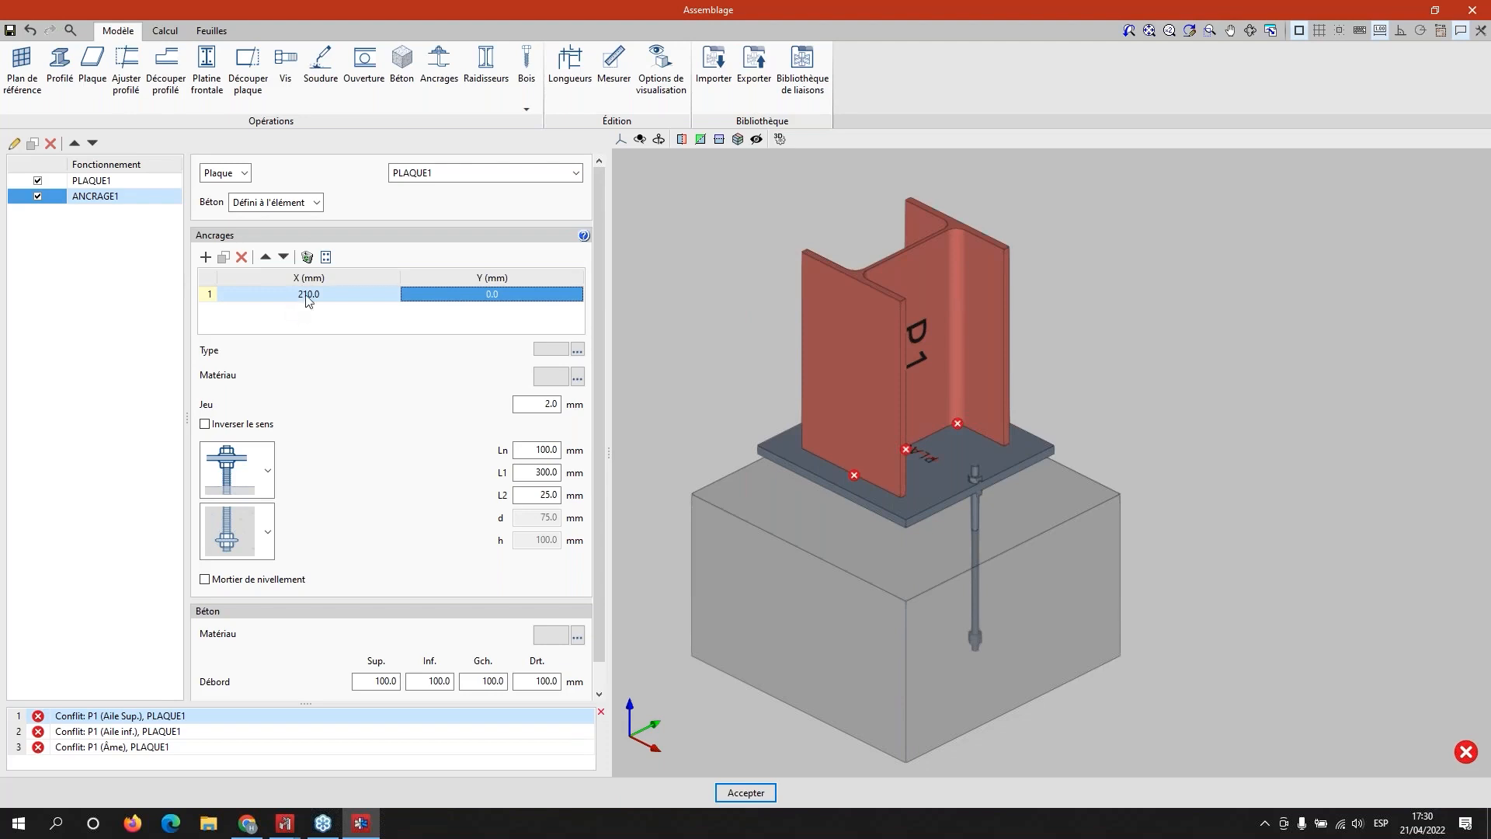
pyautogui.click(309, 299)
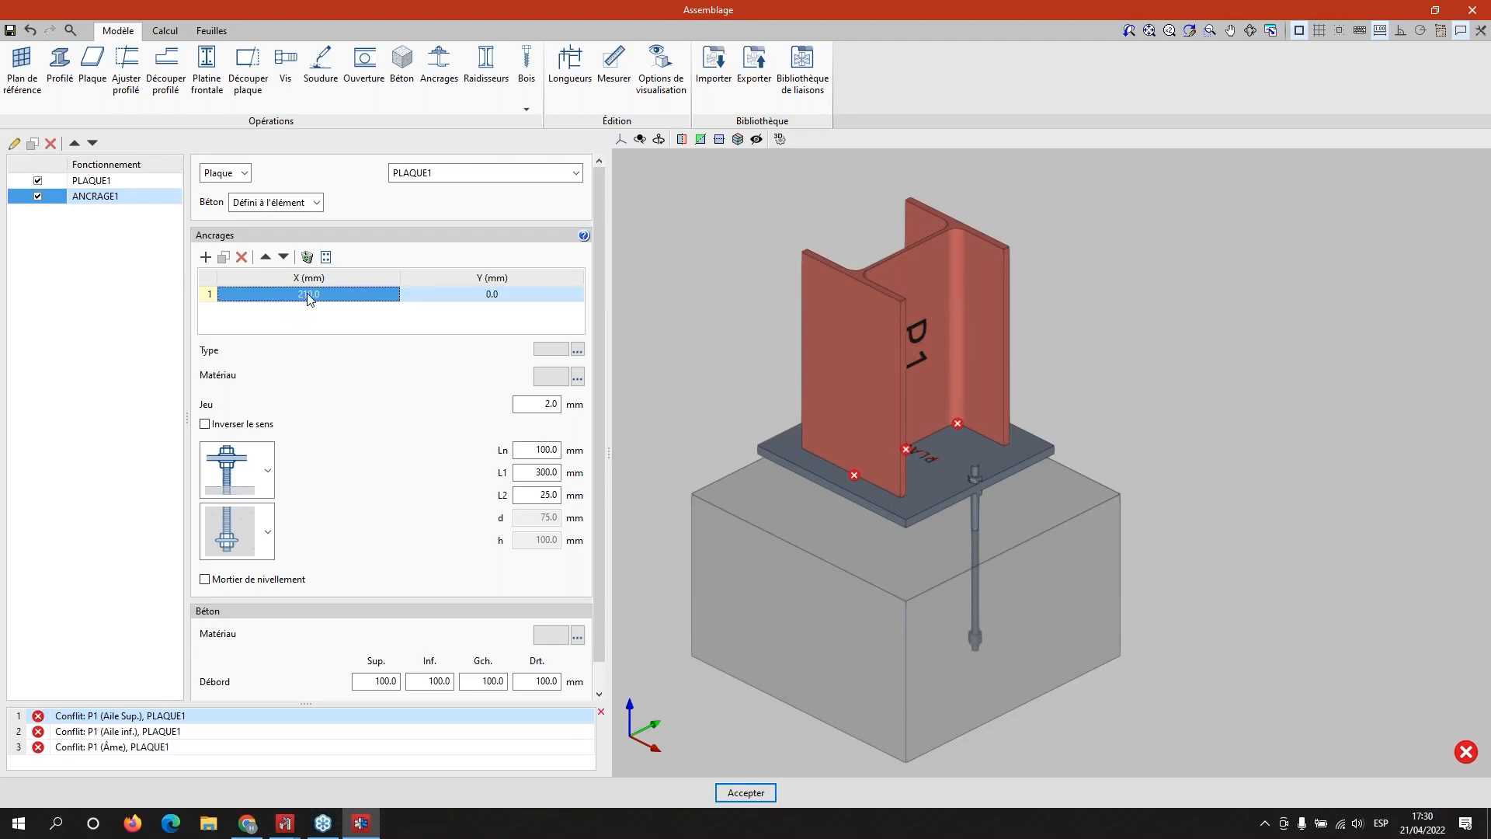
pyautogui.write('180')
pyautogui.press('Tab')
# Step: Add a second anchor bolt on the opposite side of the base plate at X -180 mm
pyautogui.click(206, 257)
pyautogui.click(295, 310)
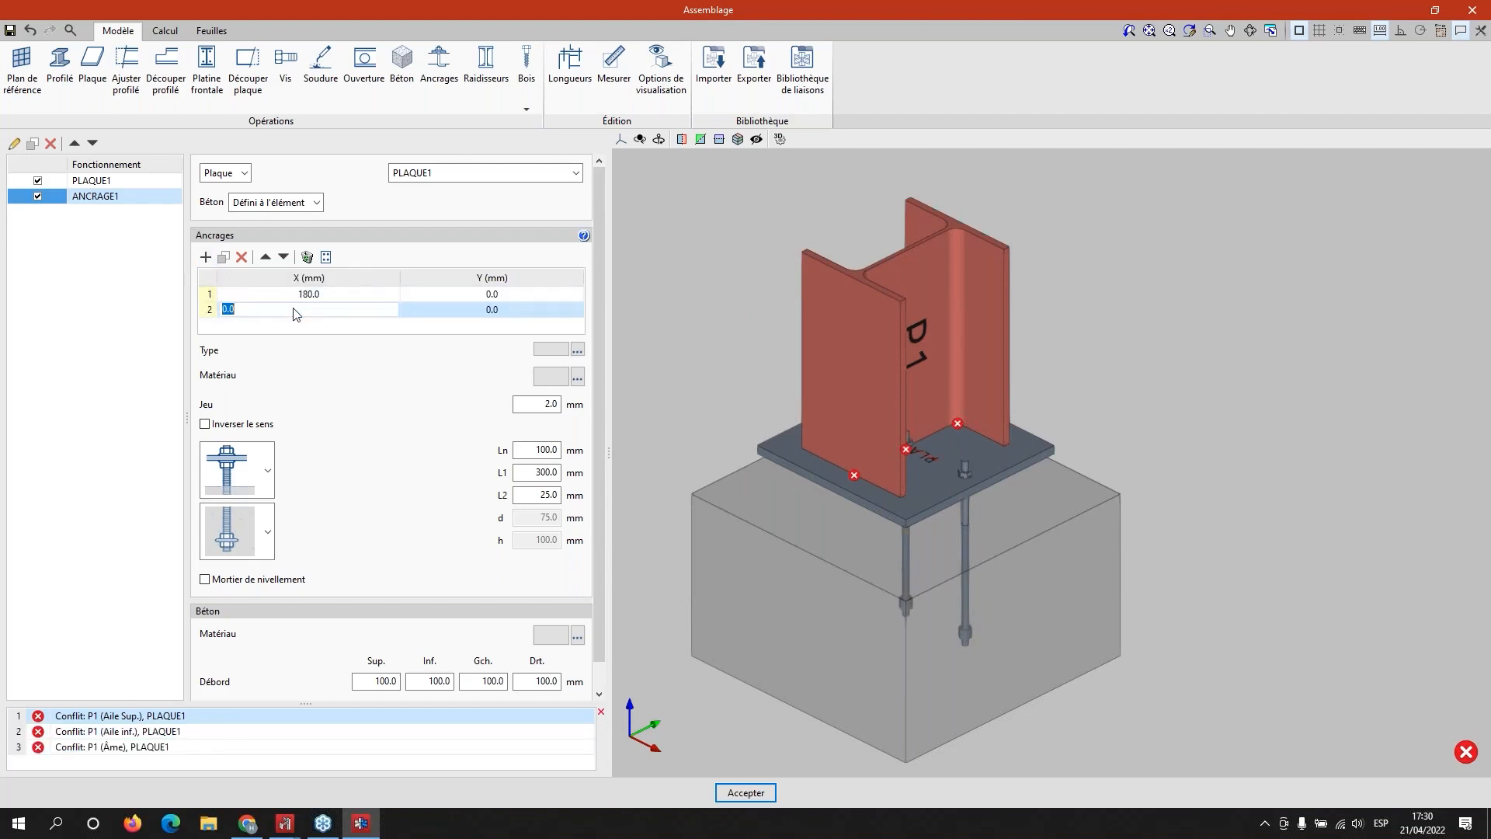
pyautogui.write('-180')
pyautogui.press('Tab')
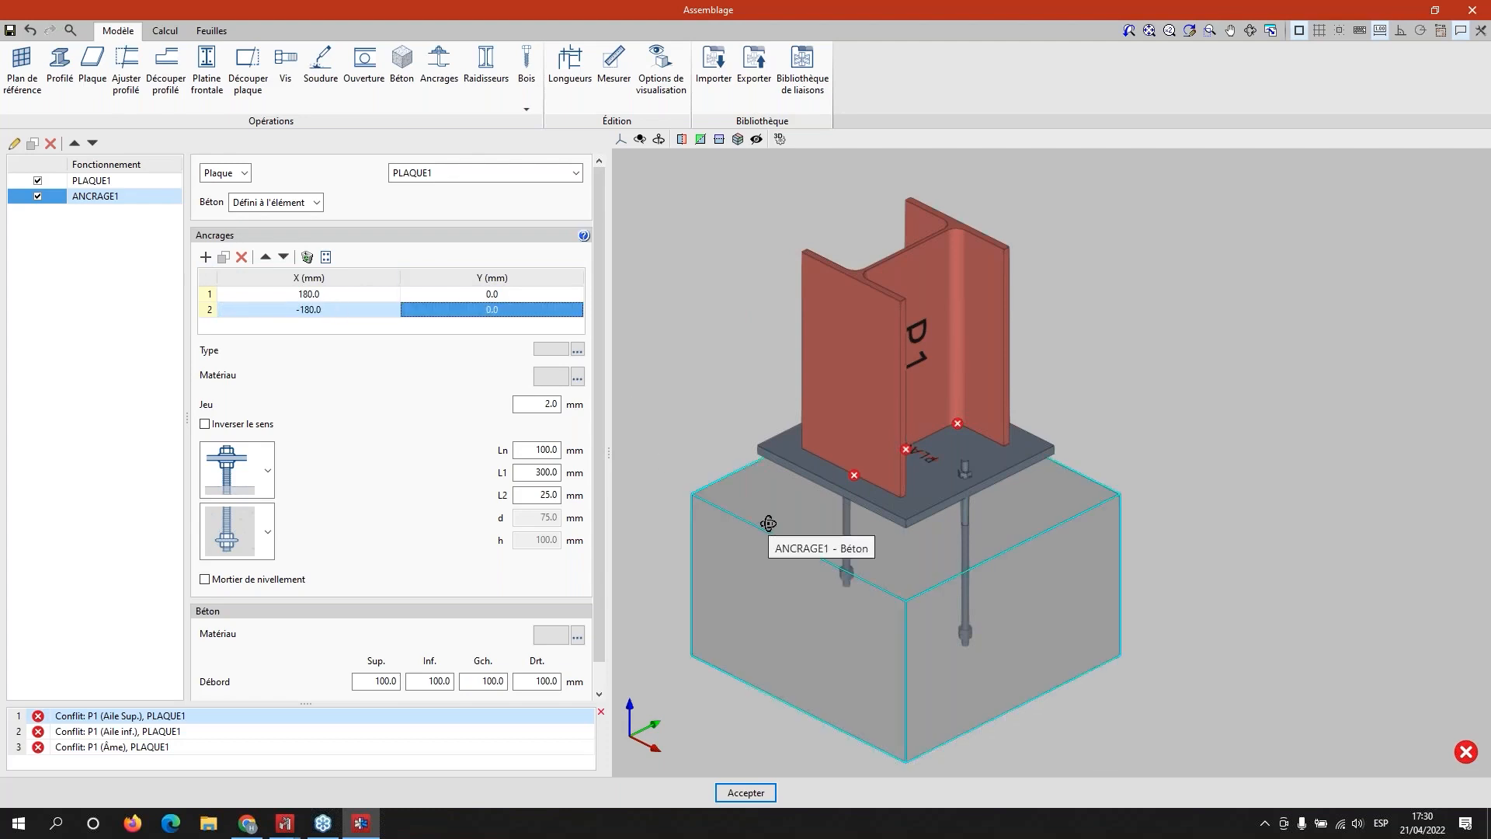
pyautogui.moveTo(836, 541); pyautogui.dragTo(903, 550, button='middle')
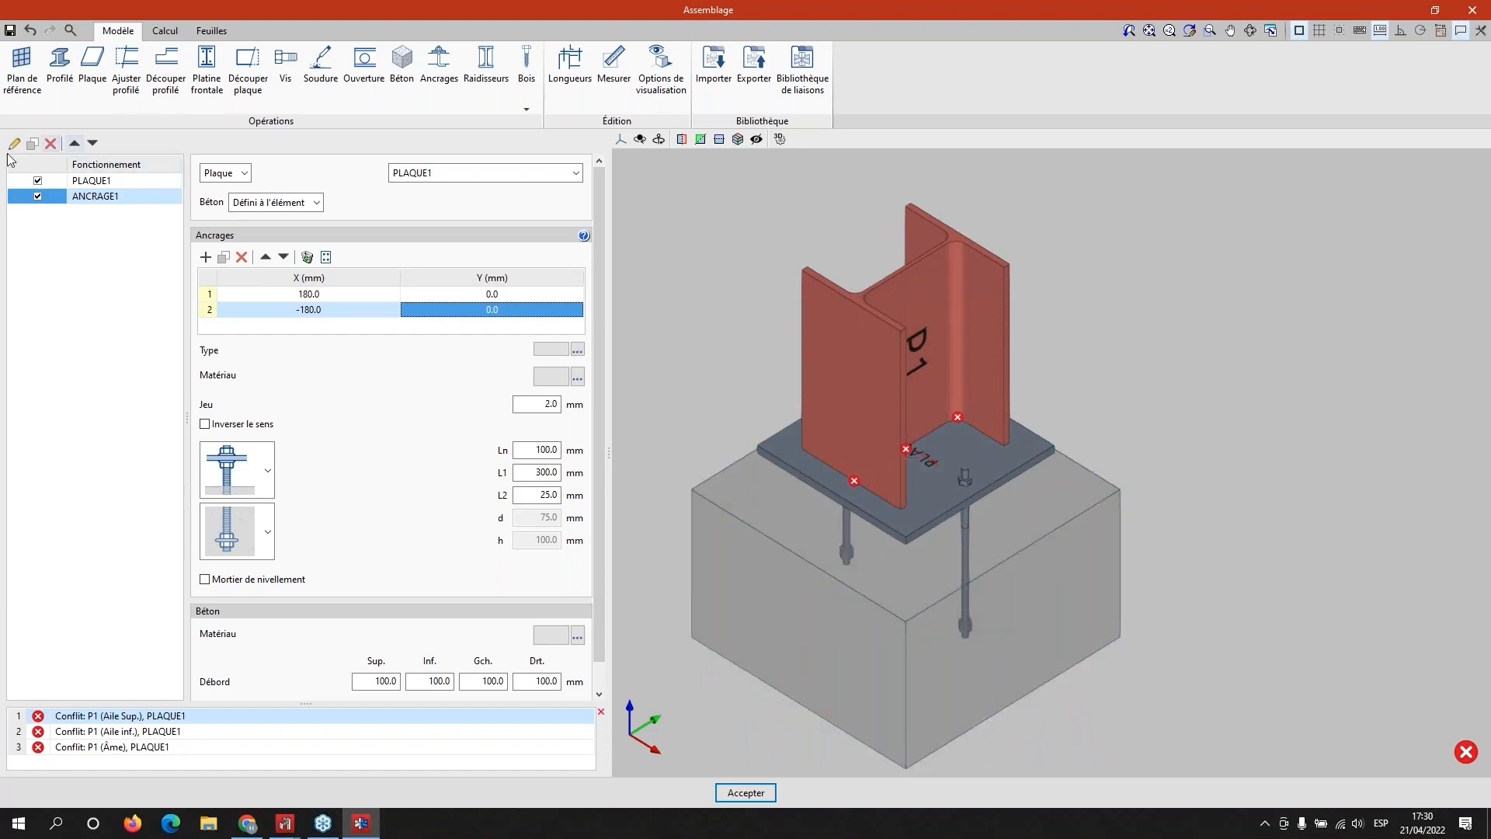
# Step: Add a profile adjustment that trims column P1 to the base plate PLAQUE1
pyautogui.click(102, 180)
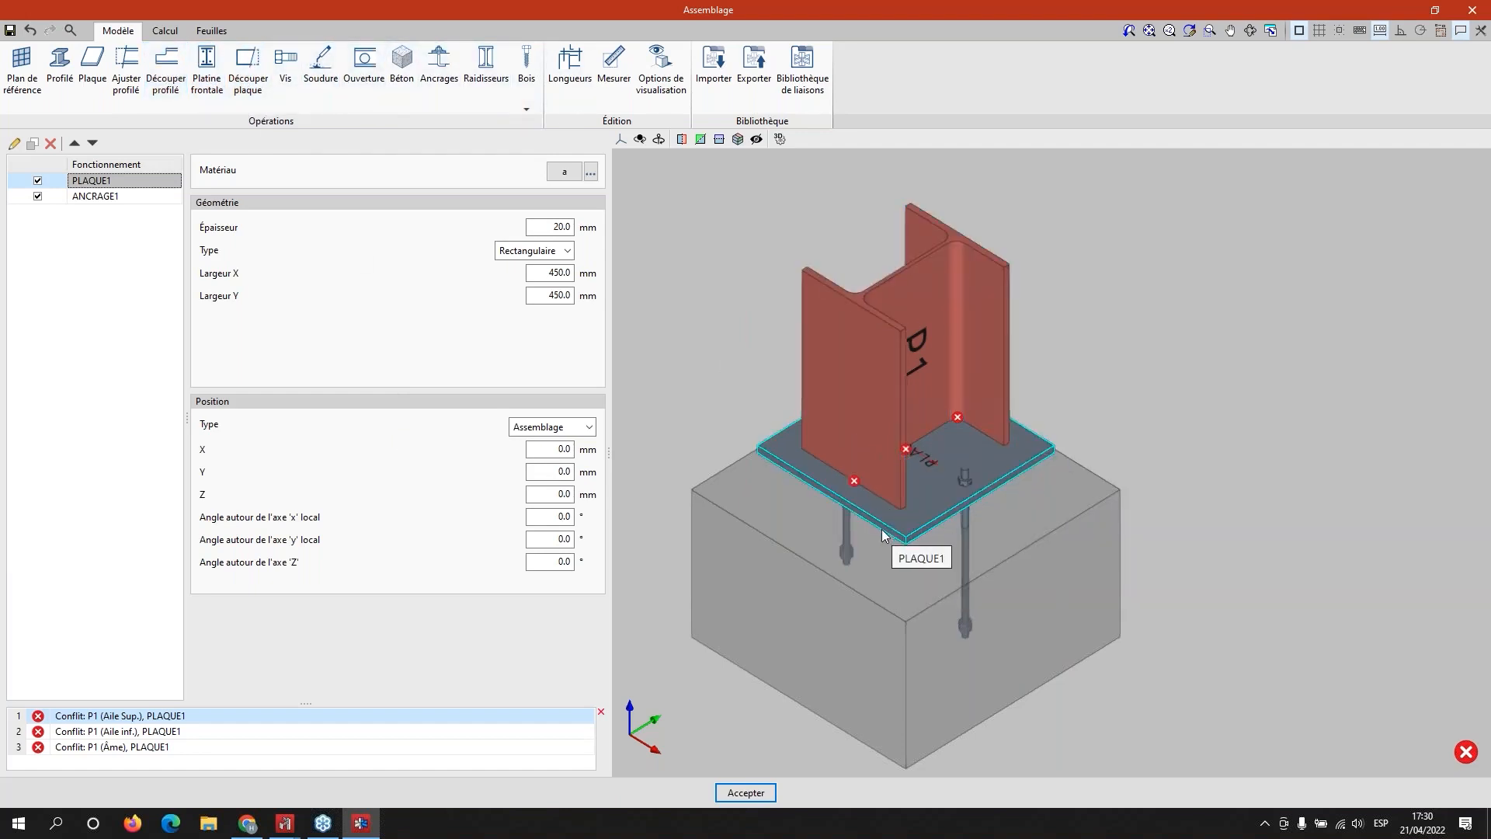
pyautogui.moveTo(849, 534); pyautogui.dragTo(769, 497, button='middle')
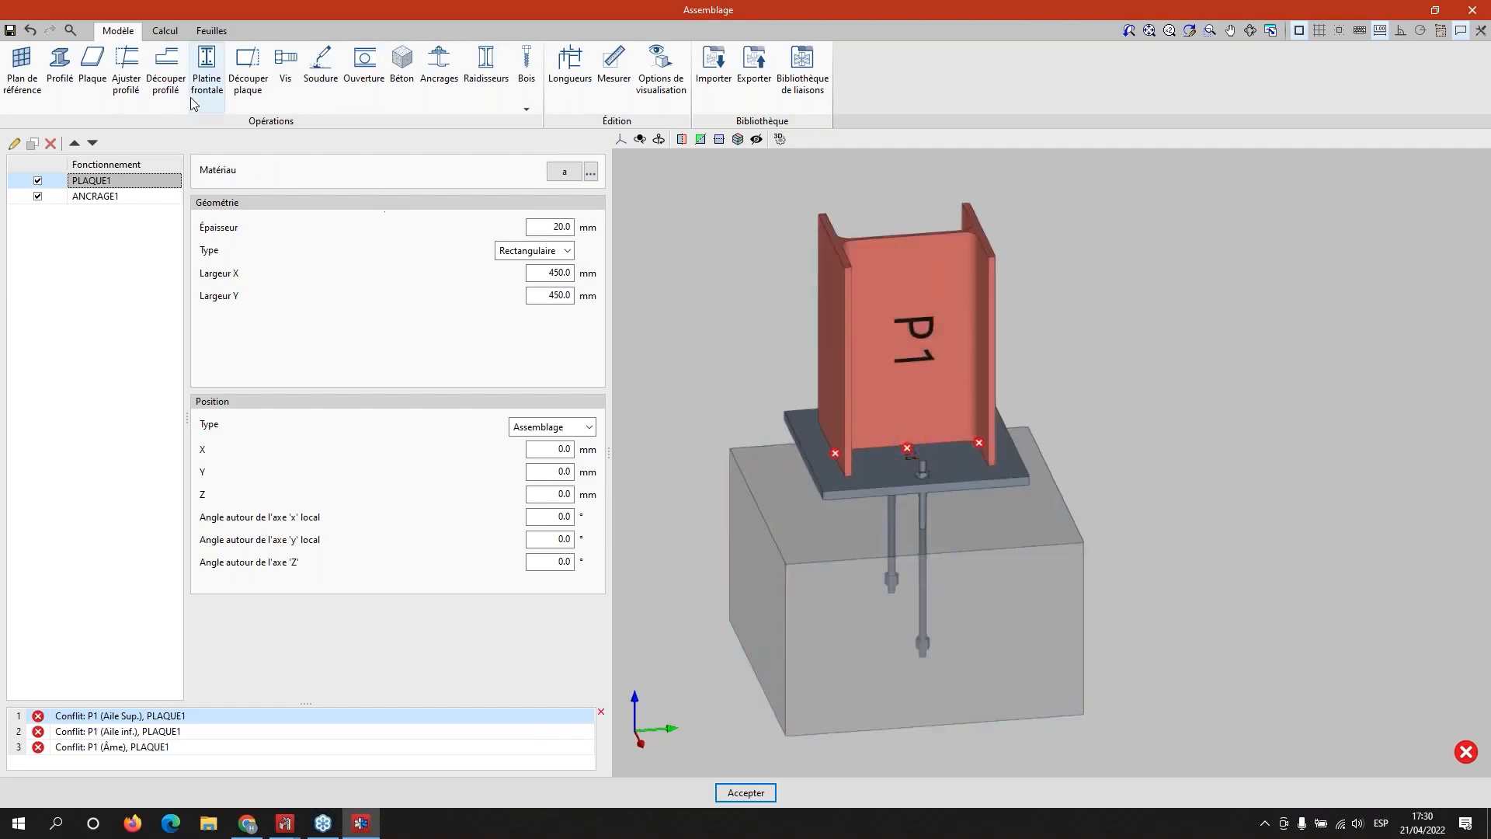
pyautogui.click(128, 80)
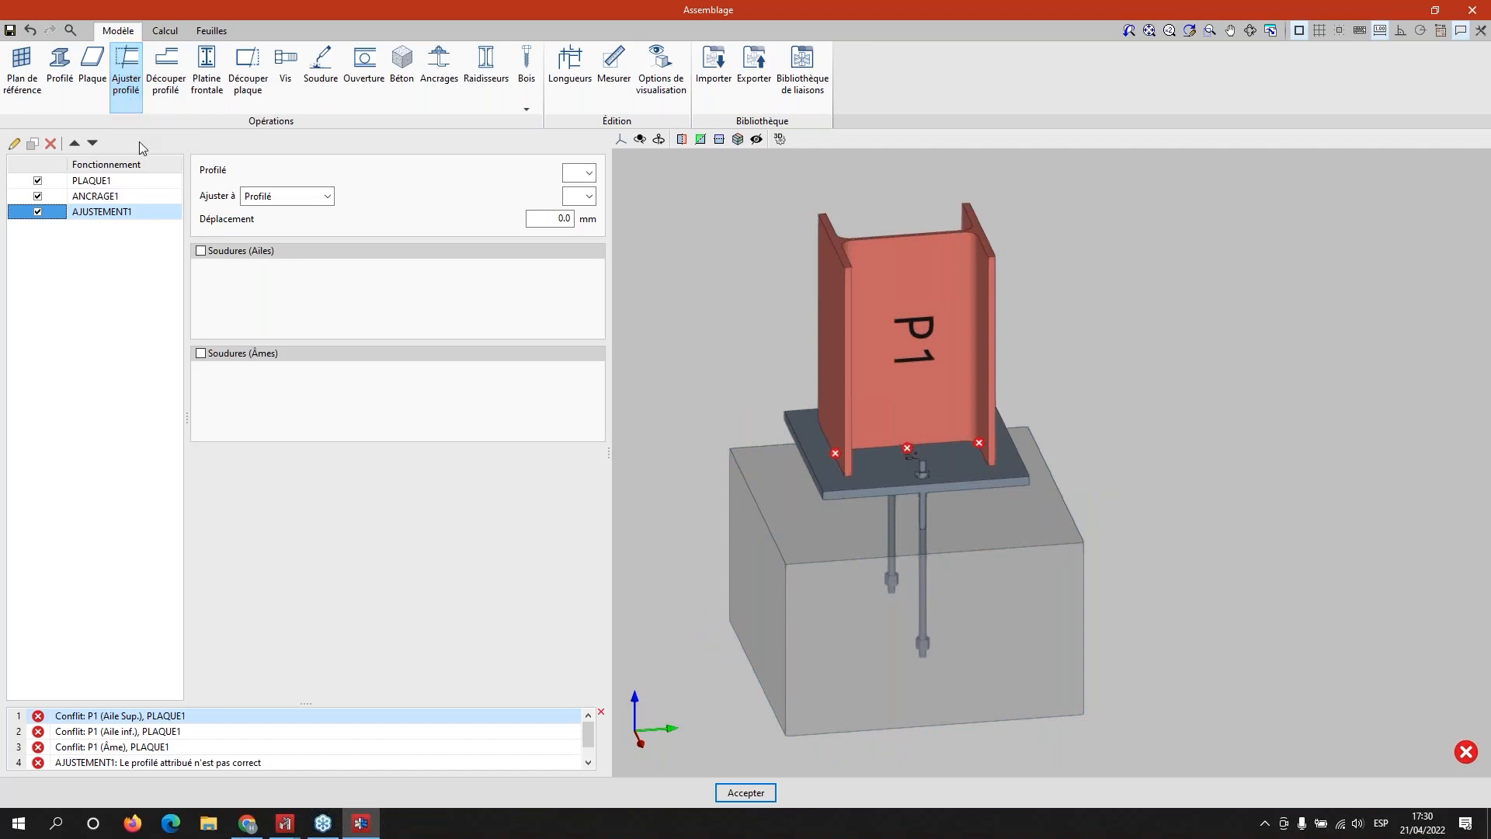
pyautogui.click(590, 173)
pyautogui.click(572, 187)
pyautogui.click(590, 196)
pyautogui.click(327, 199)
pyautogui.click(327, 198)
pyautogui.click(311, 224)
pyautogui.click(553, 196)
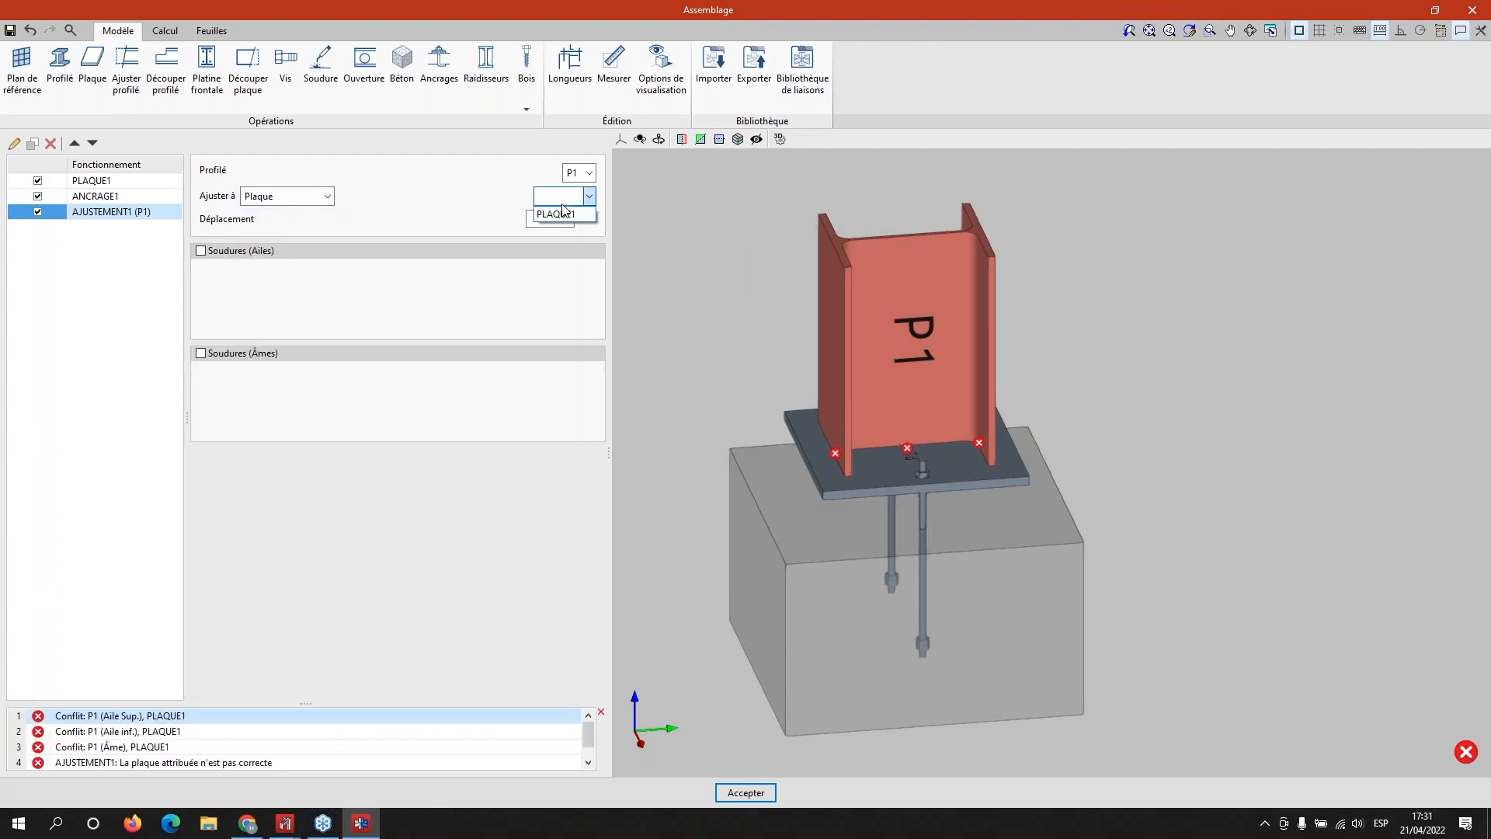
pyautogui.click(567, 215)
# Step: Enable a 4 mm web weld between column P1 and the base plate, with the flange welds switched off
pyautogui.click(211, 254)
pyautogui.click(211, 254)
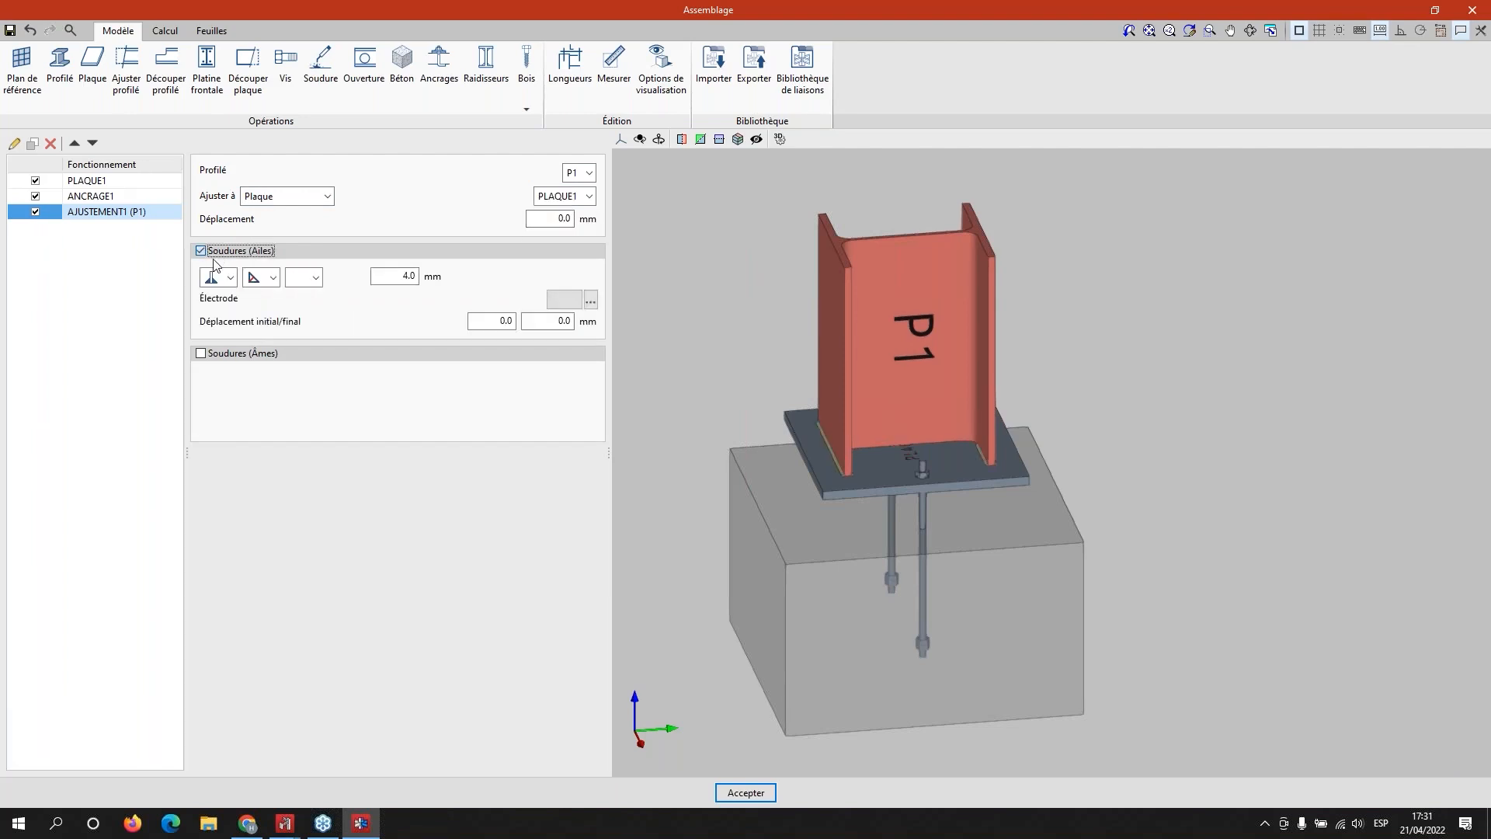
pyautogui.click(217, 252)
pyautogui.click(215, 354)
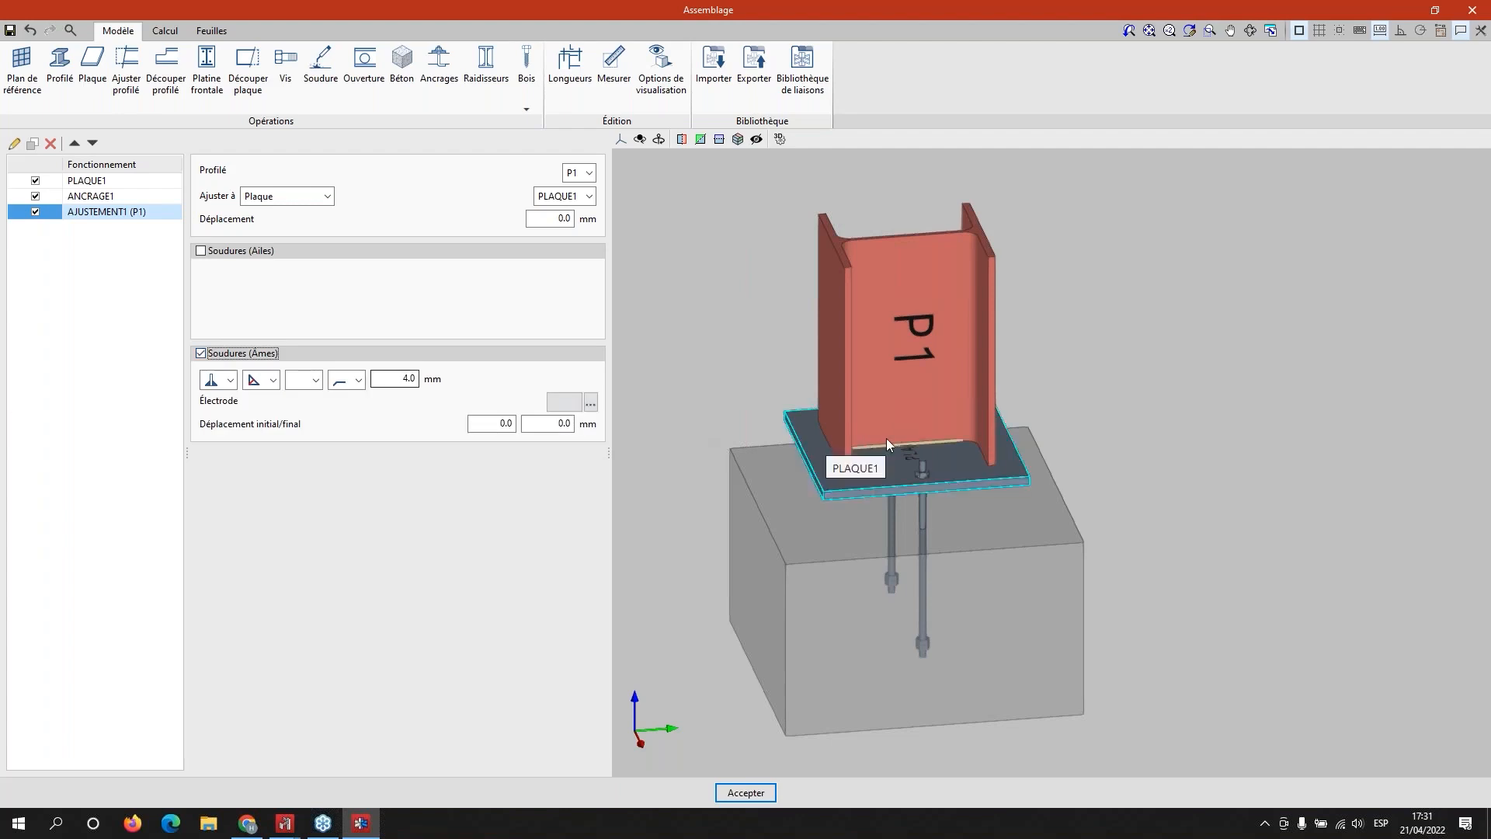
# Step: Set both the initial and final offsets of the web weld to 10 mm
pyautogui.scroll(3, 957, 450)
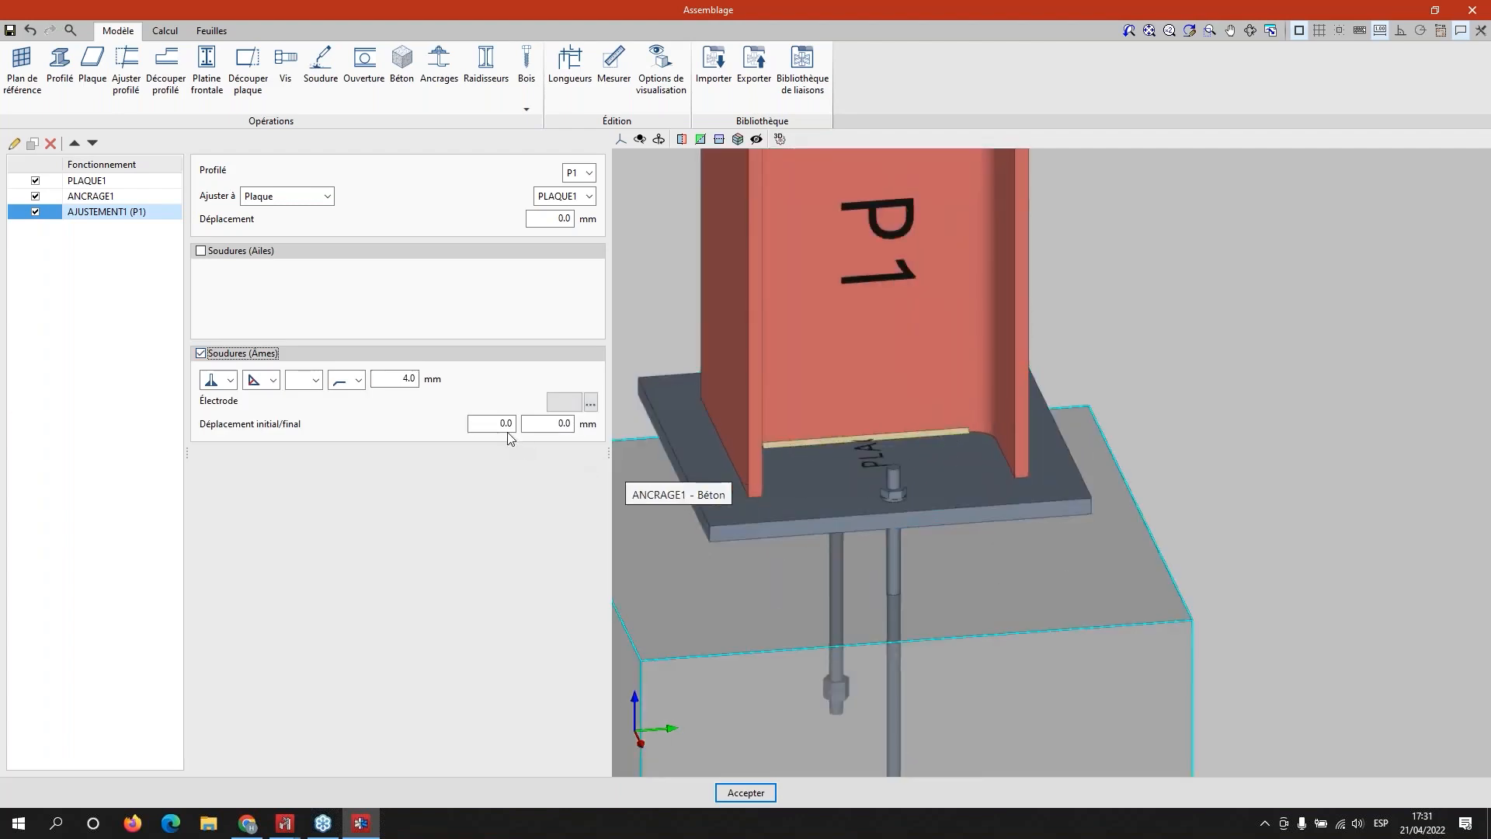
pyautogui.scroll(3, 686, 426)
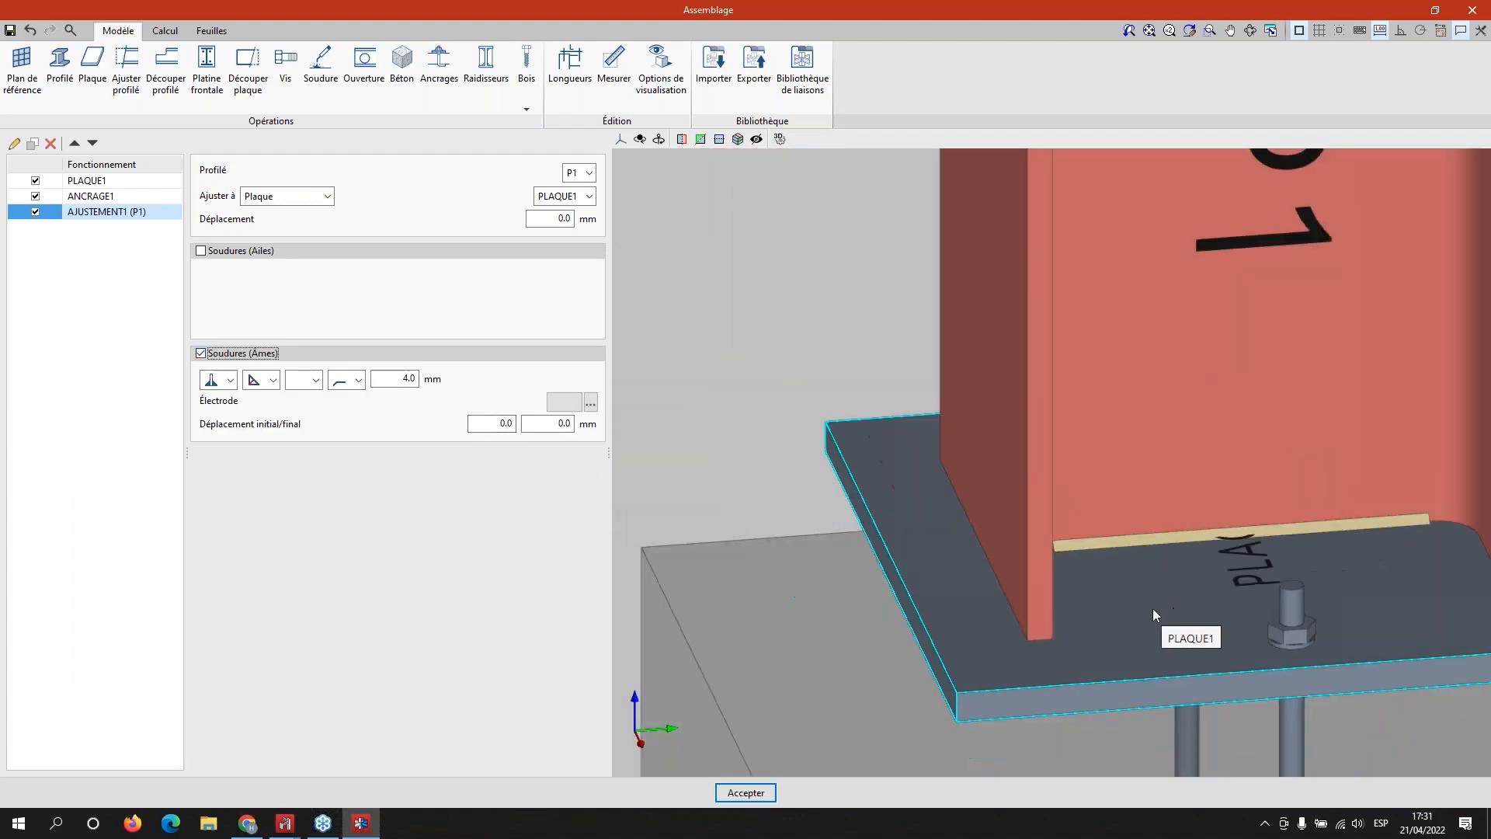
pyautogui.moveTo(1219, 627); pyautogui.dragTo(1164, 621, button='middle')
pyautogui.click(493, 426)
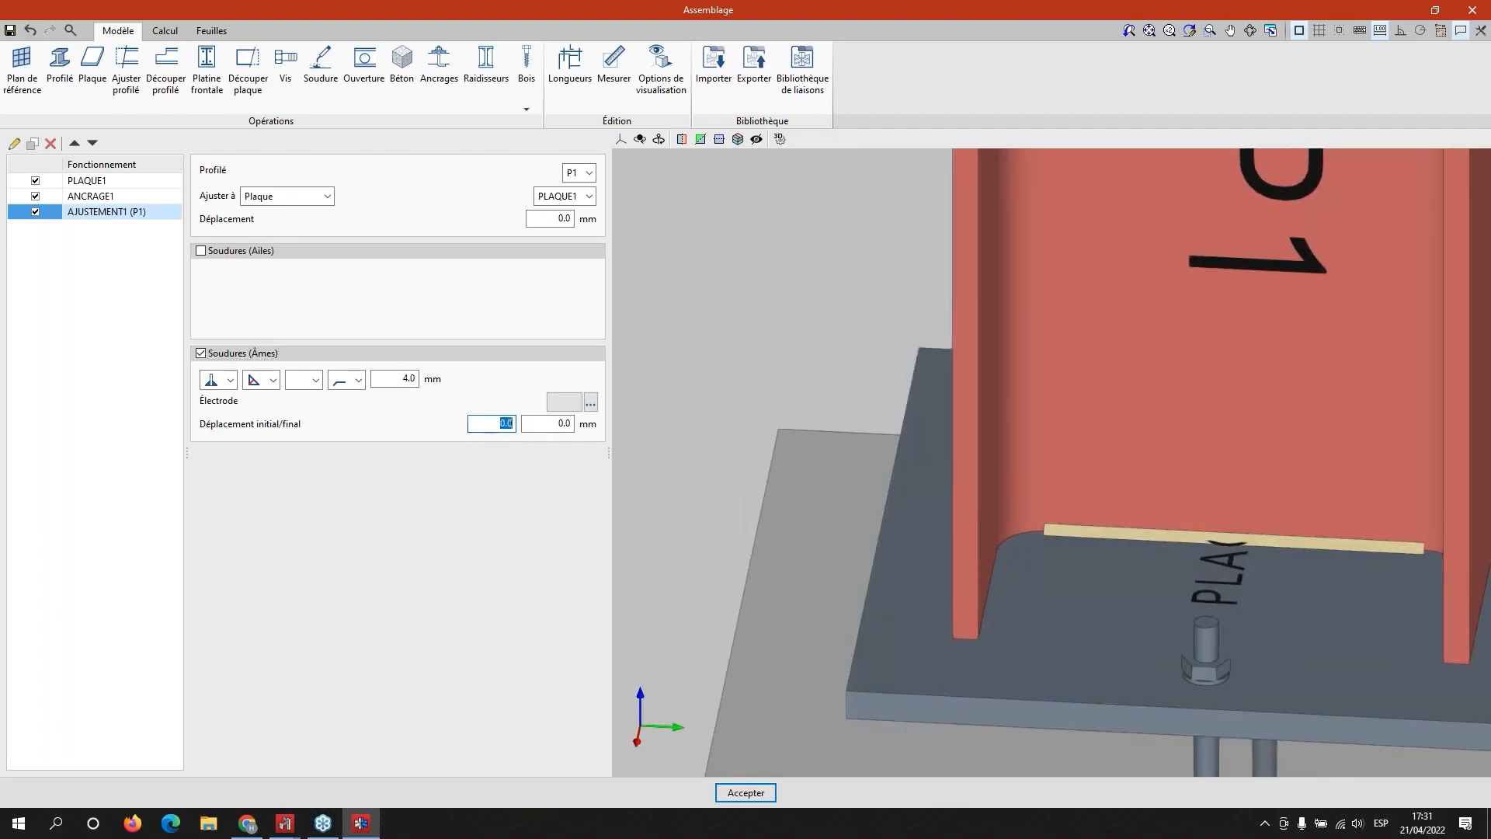
pyautogui.write('10')
pyautogui.press('Tab')
pyautogui.write('1')
pyautogui.press('Tab')
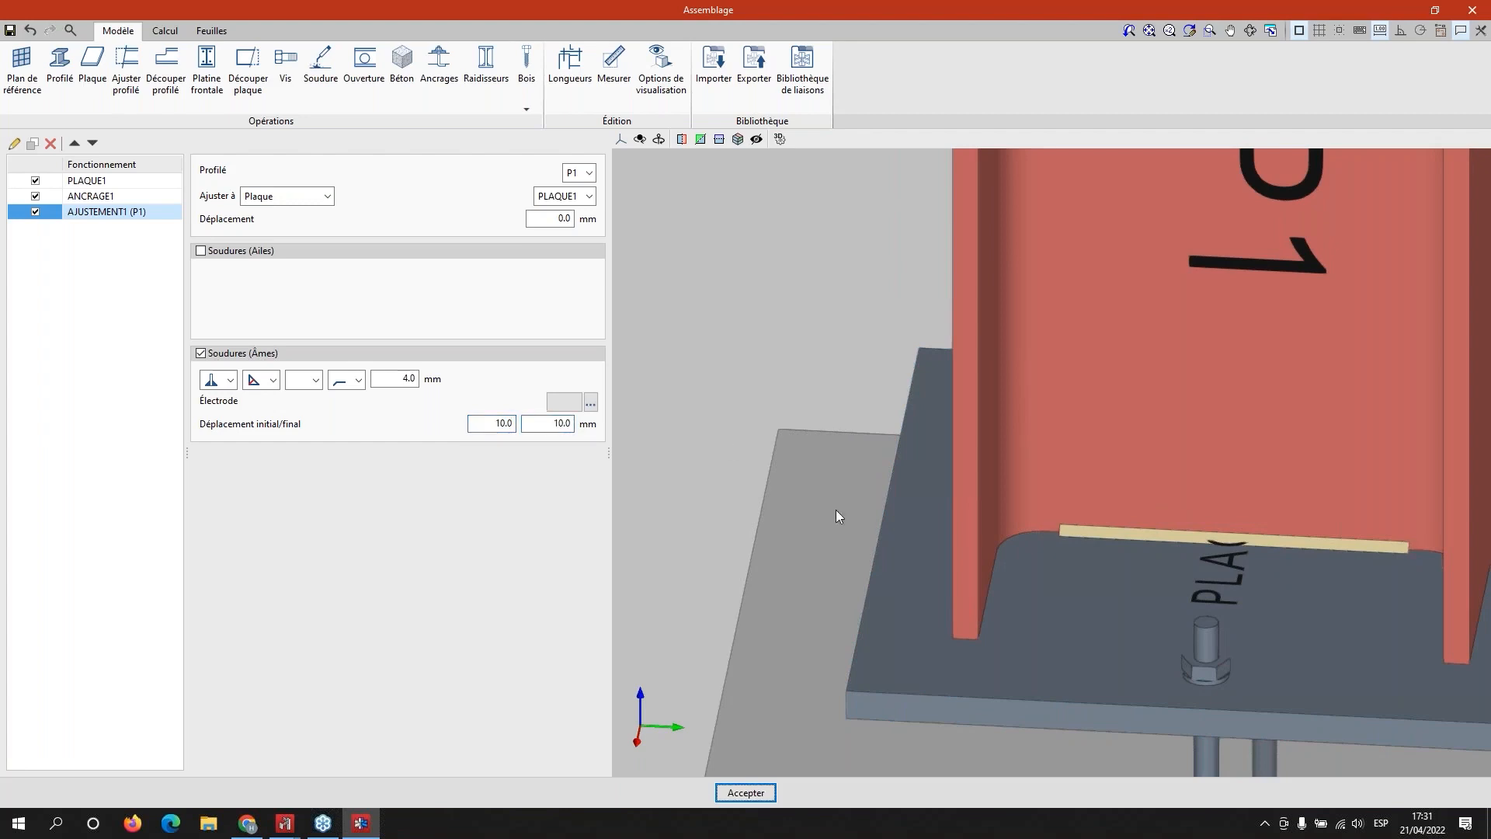
pyautogui.scroll(-5, 1209, 597)
pyautogui.moveTo(1199, 632)
pyautogui.mouseDown(button='middle')
pyautogui.moveTo(1351, 616)
pyautogui.moveTo(1281, 665)
pyautogui.moveTo(1165, 651)
pyautogui.mouseUp(button='middle')
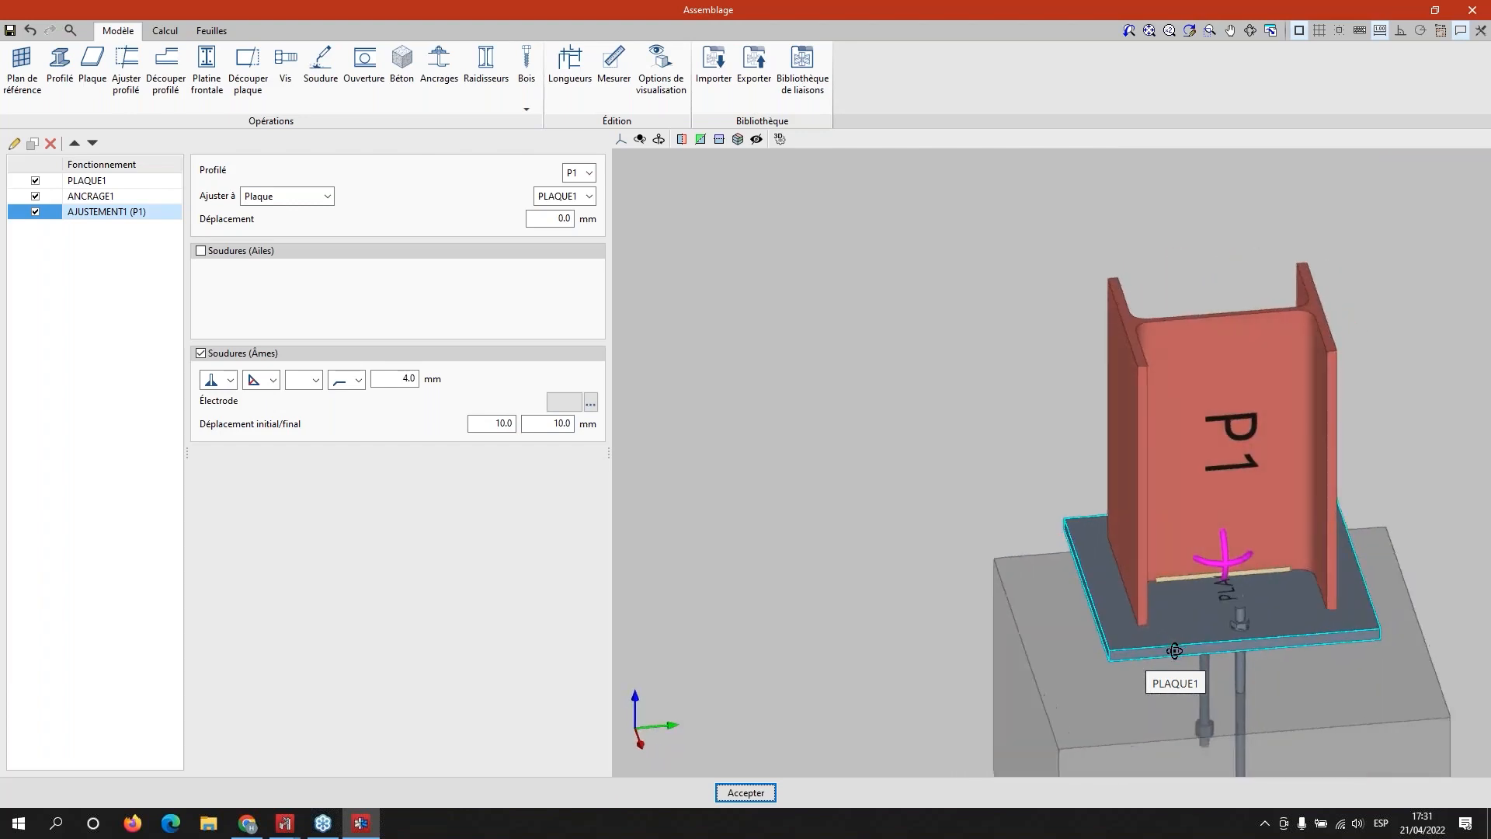
# Step: Calculate the base plate connection and view its maximum utilisation results in the 3D model
pyautogui.click(166, 31)
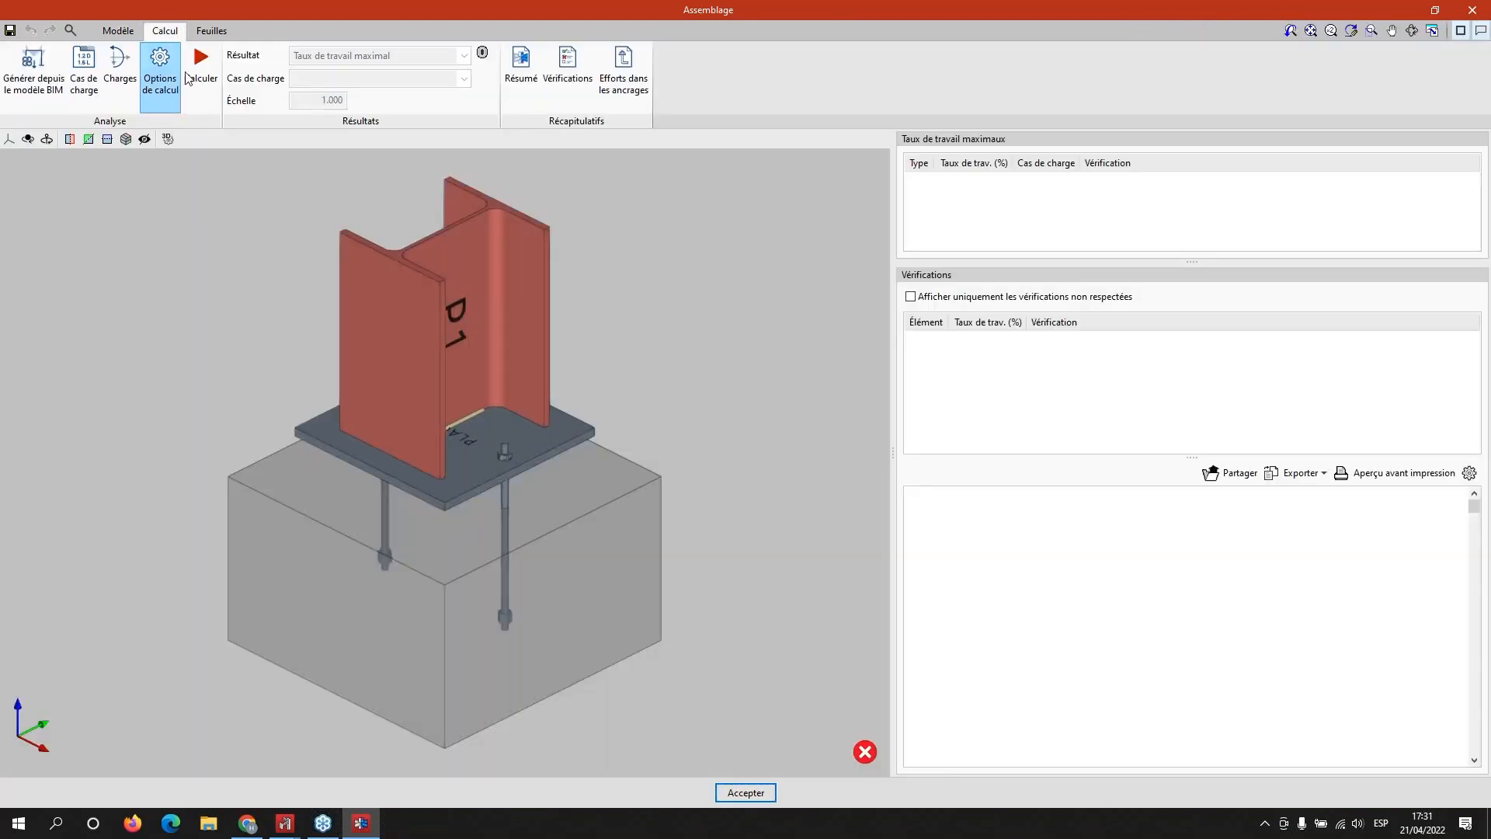
pyautogui.click(192, 80)
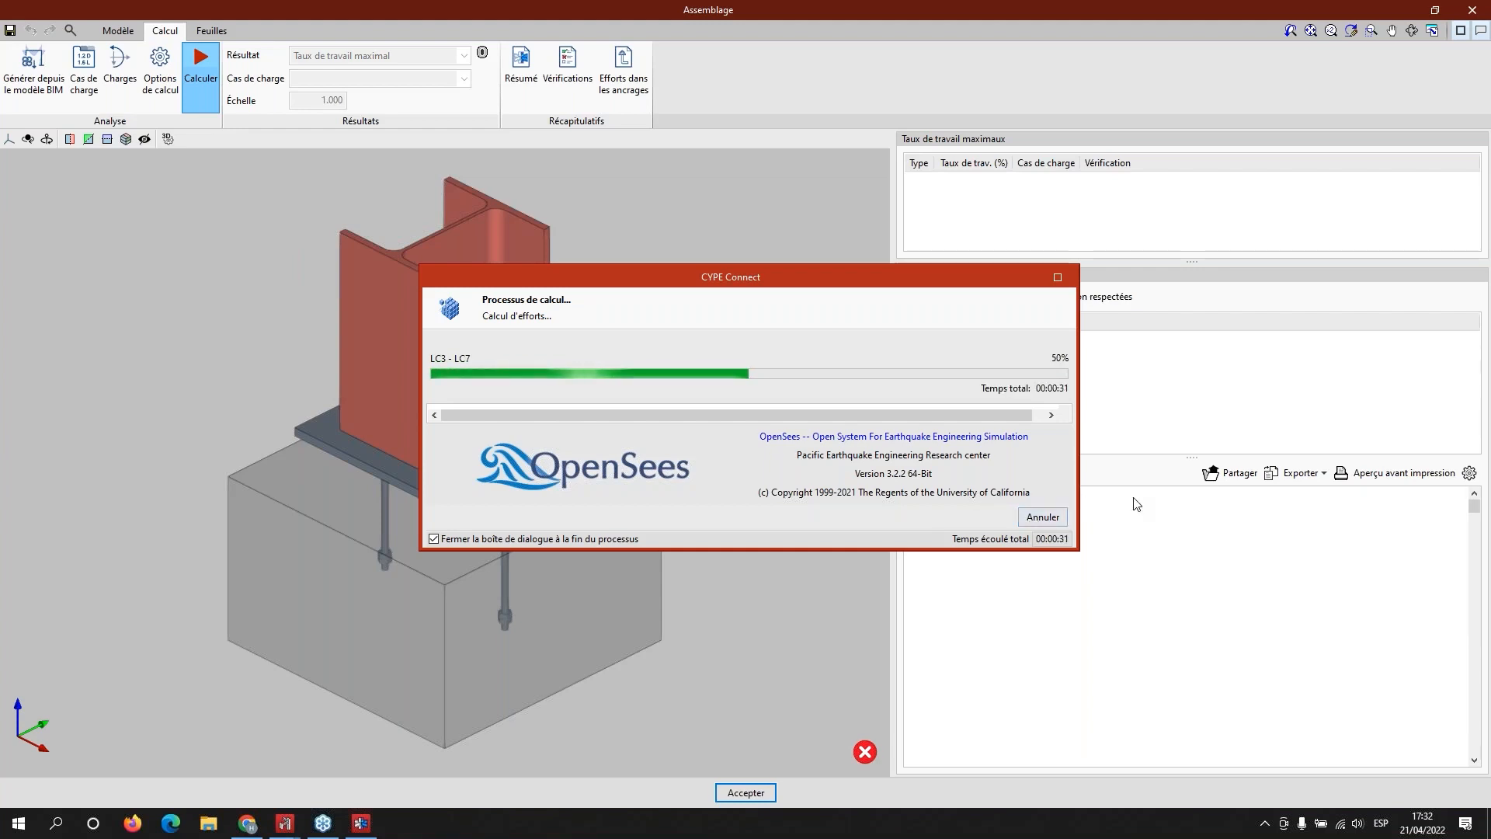
pyautogui.moveTo(714, 284); pyautogui.dragTo(971, 284)
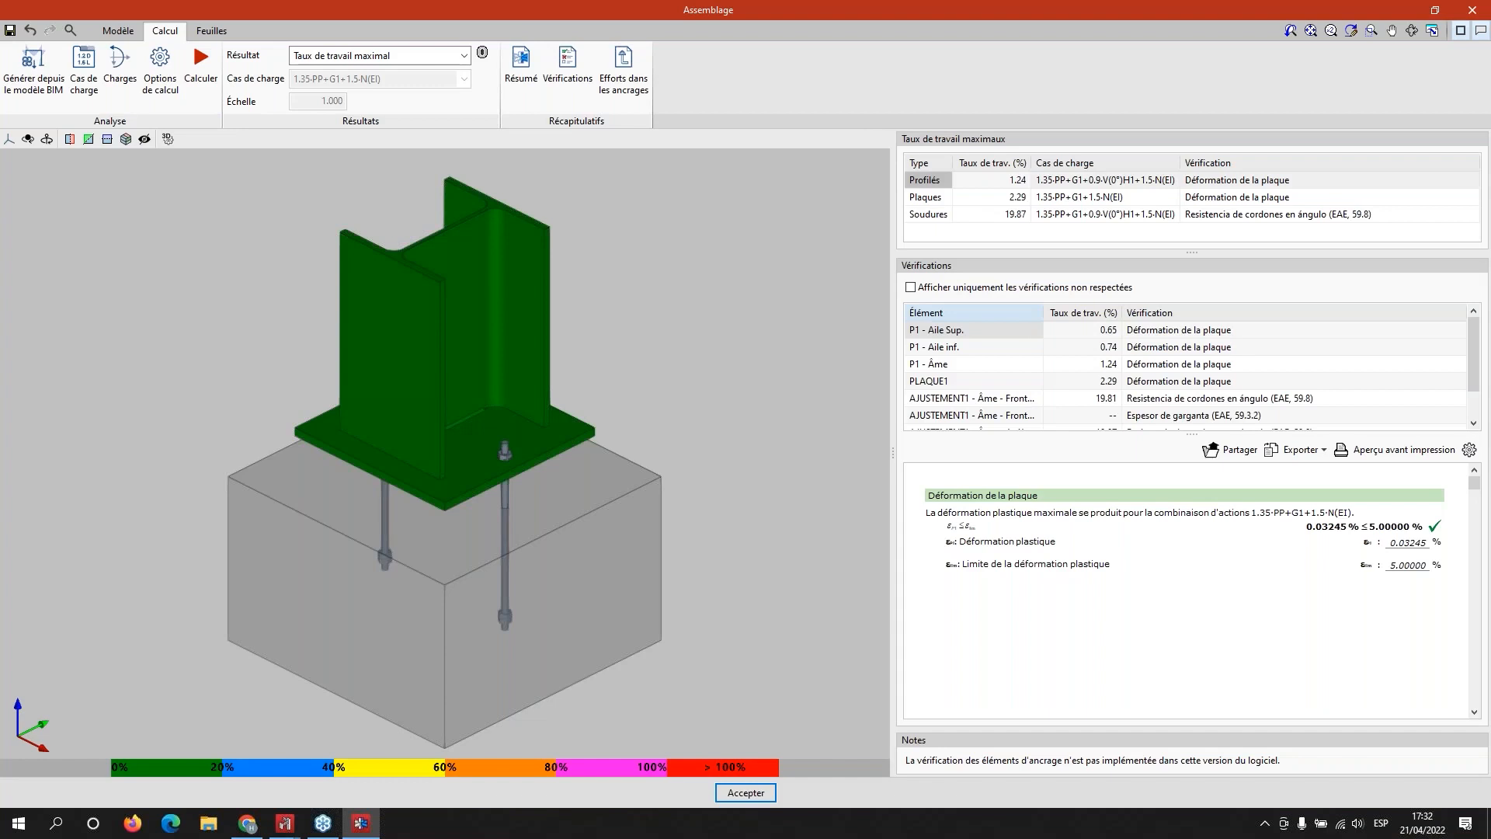
pyautogui.moveTo(556, 426); pyautogui.dragTo(448, 412, button='middle')
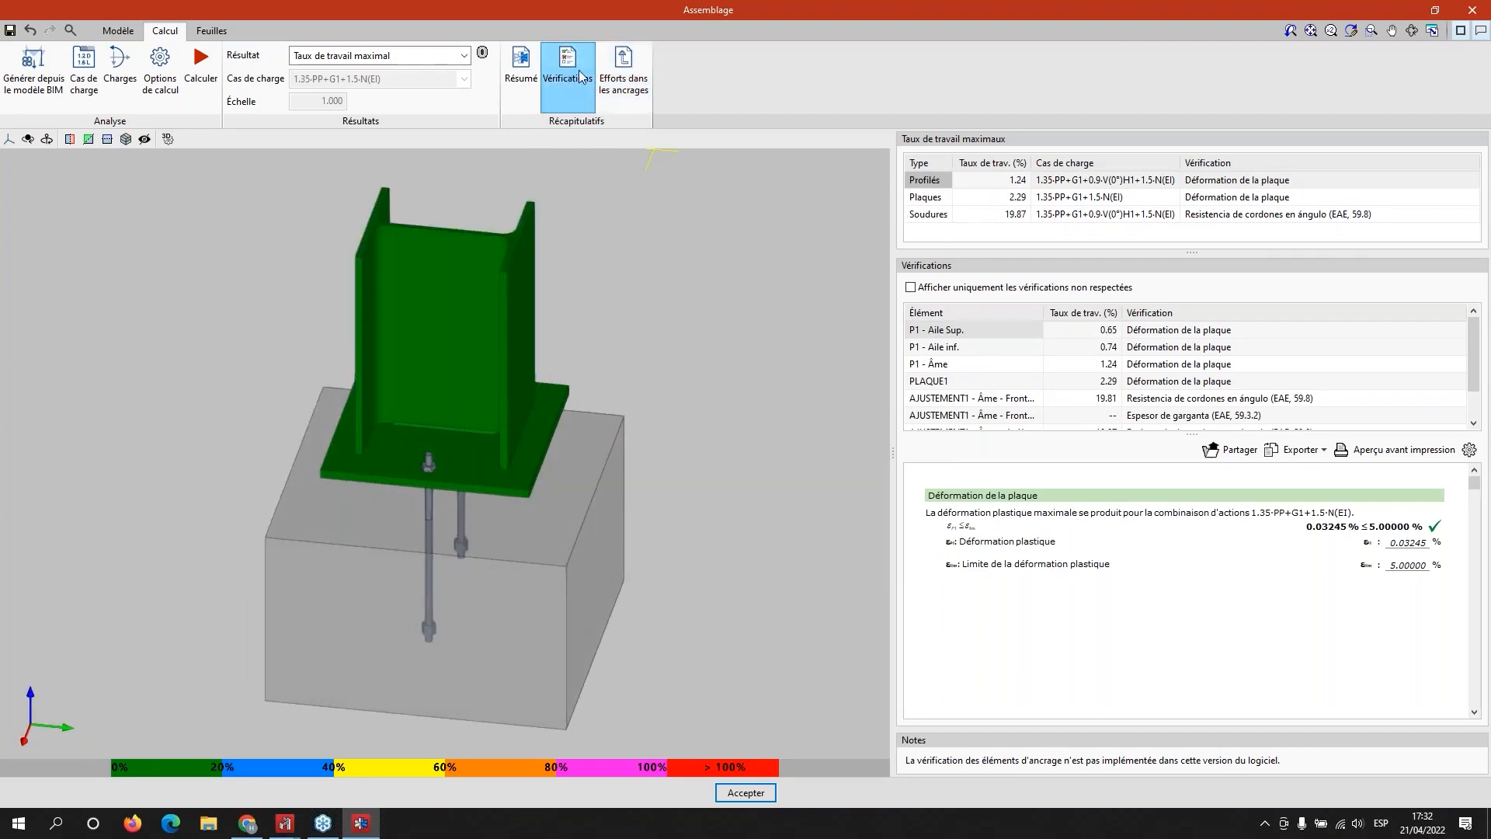
# Step: Review the forces in the anchors for each load case in an enlarged table, then close it
pyautogui.click(623, 74)
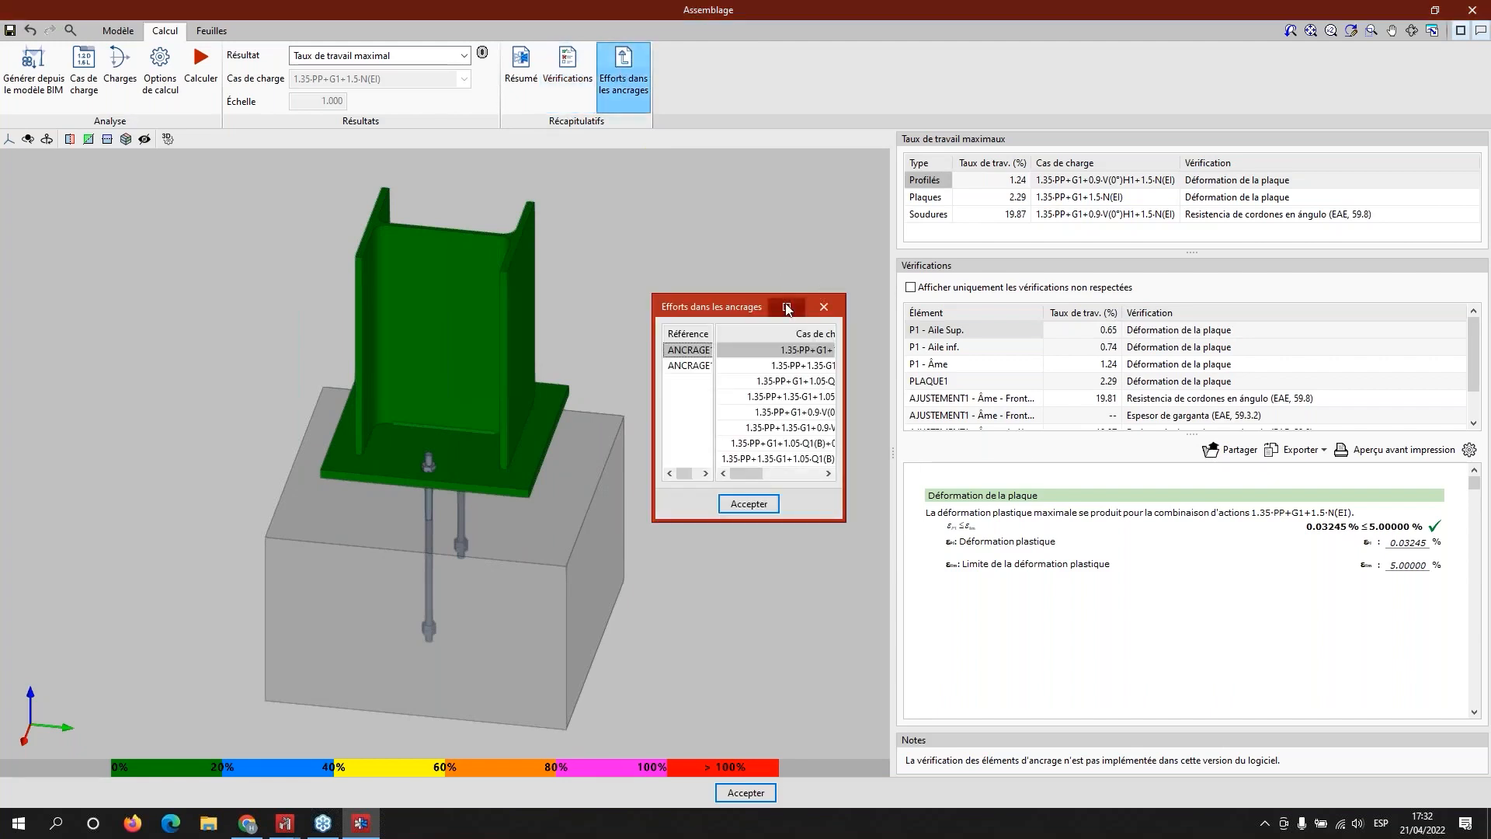
pyautogui.click(786, 305)
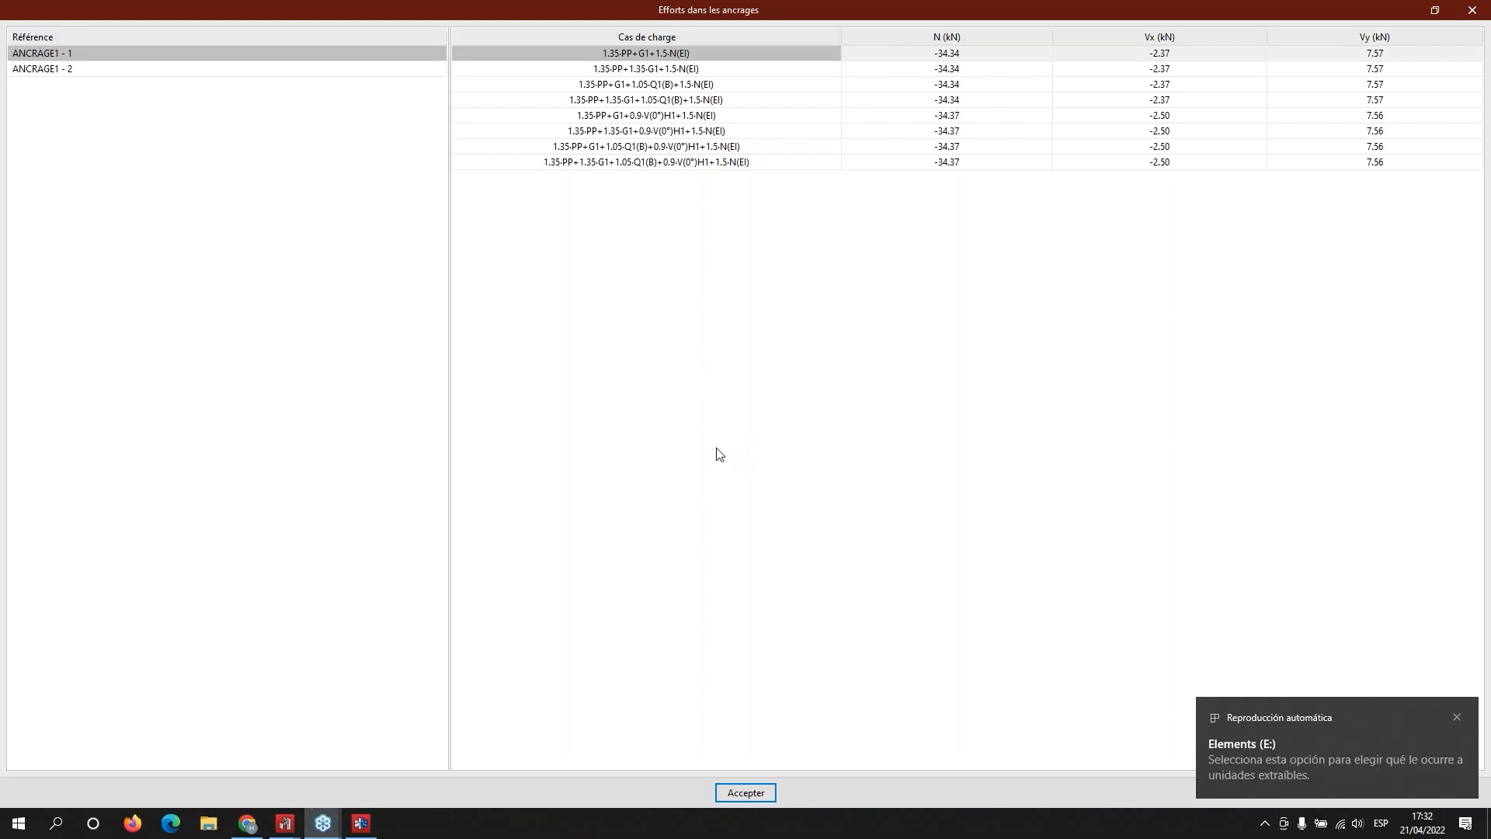
pyautogui.click(774, 339)
pyautogui.click(1471, 9)
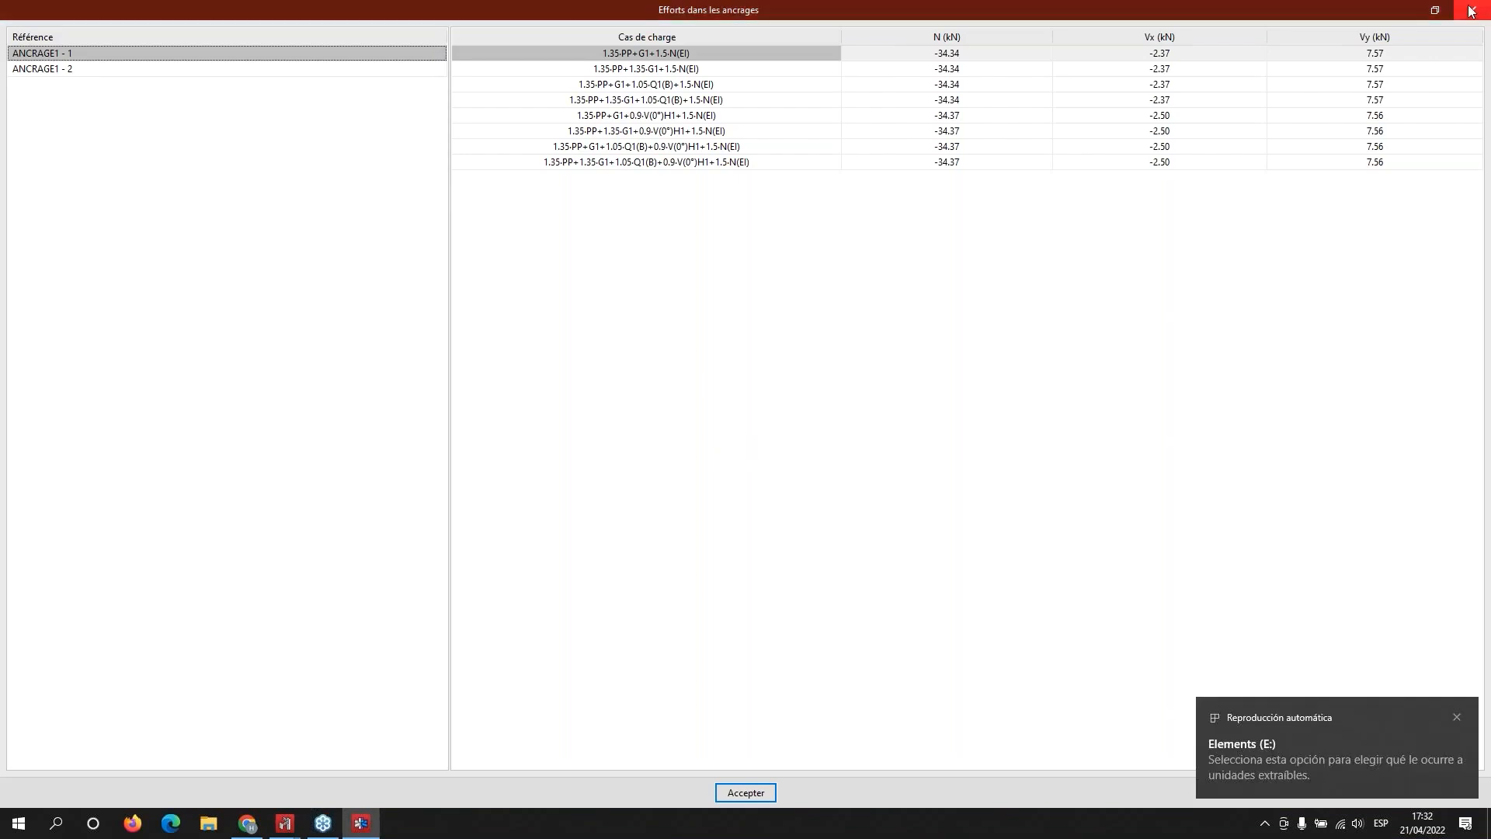